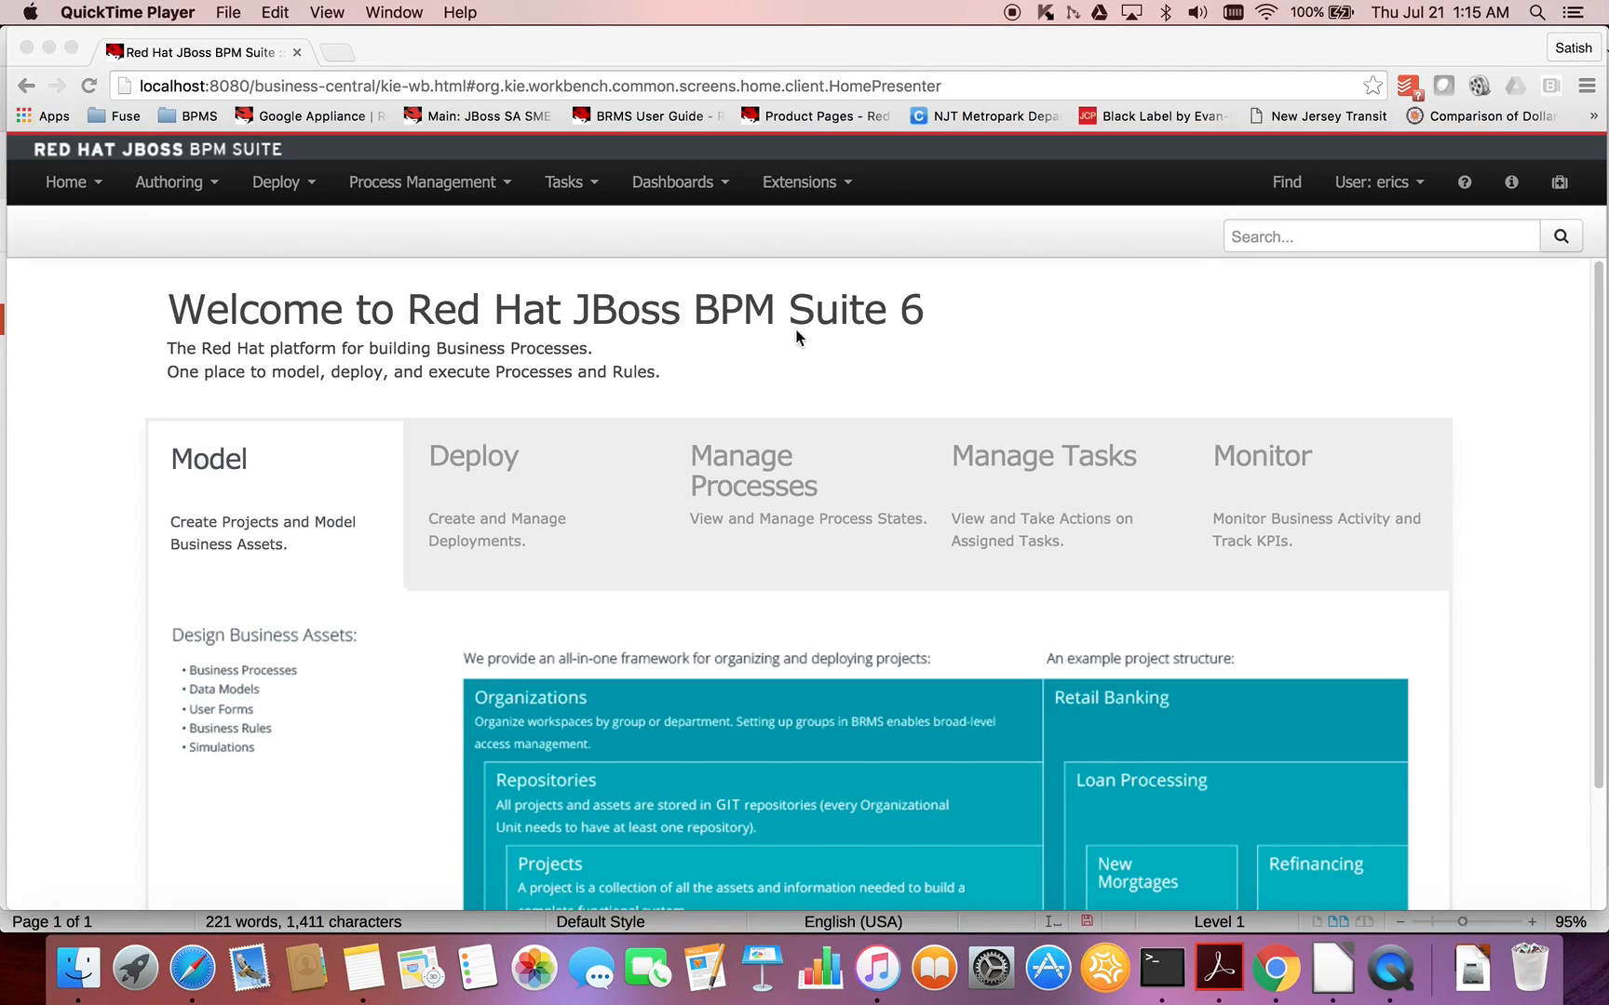
# - Review the Model, Deploy, Manage Processes, Manage Tasks and Monitor overviews on the home page, ending back on Model
pyautogui.scroll(-2, 758, 367)
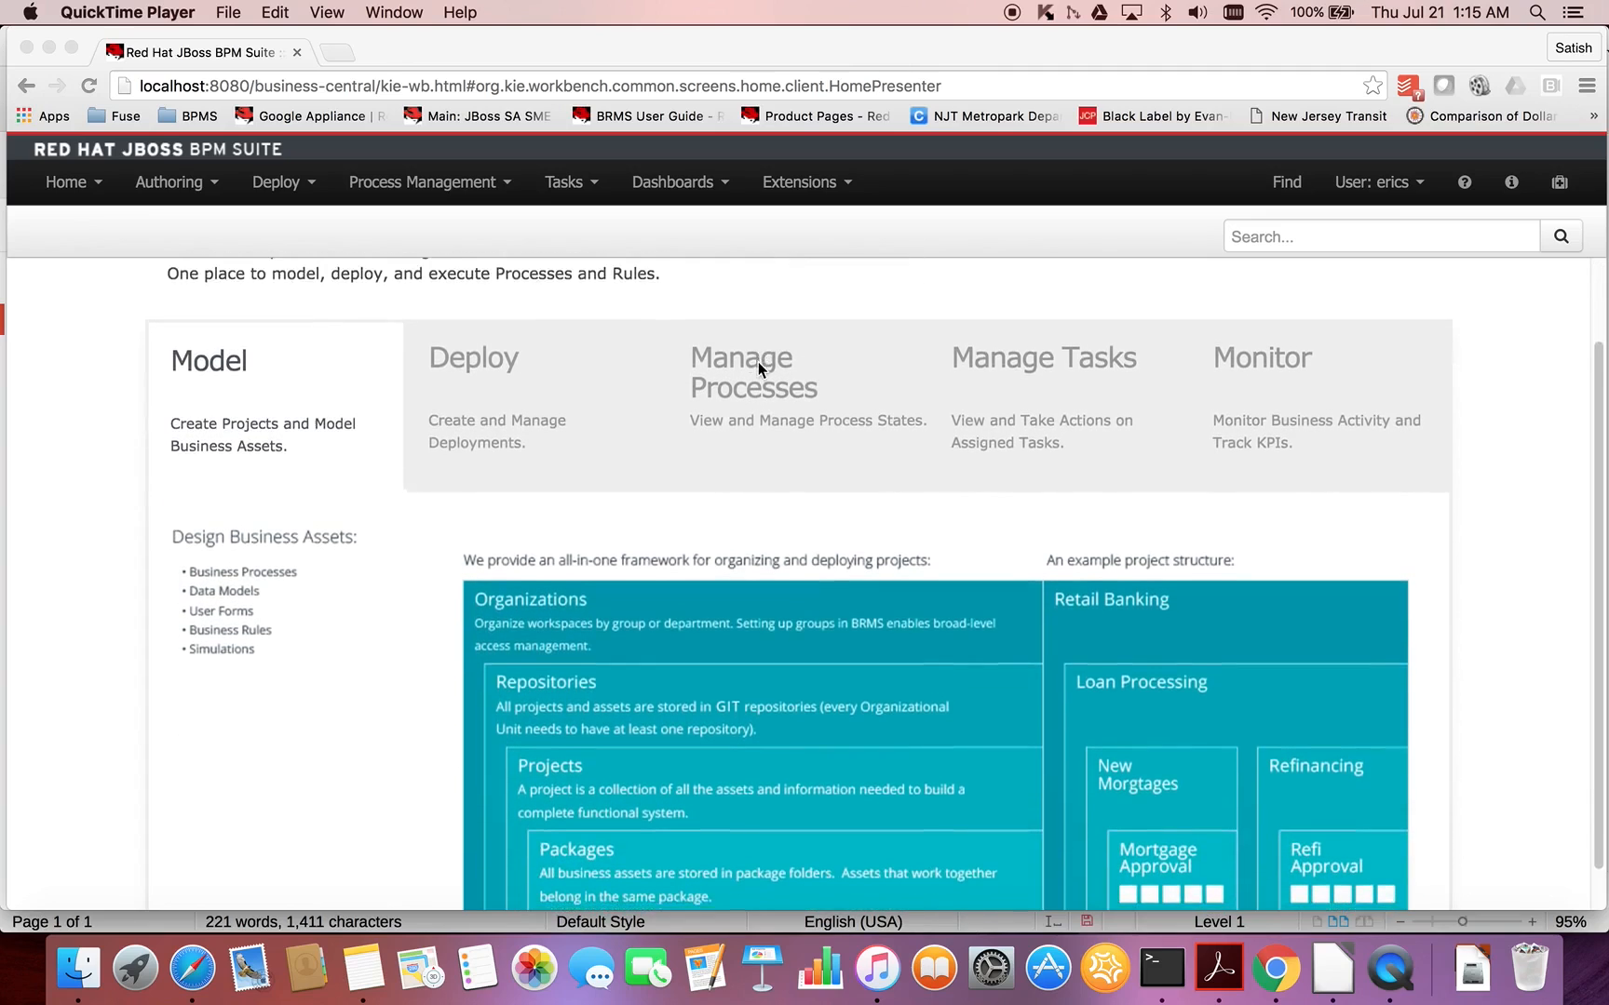
pyautogui.scroll(-1, 757, 367)
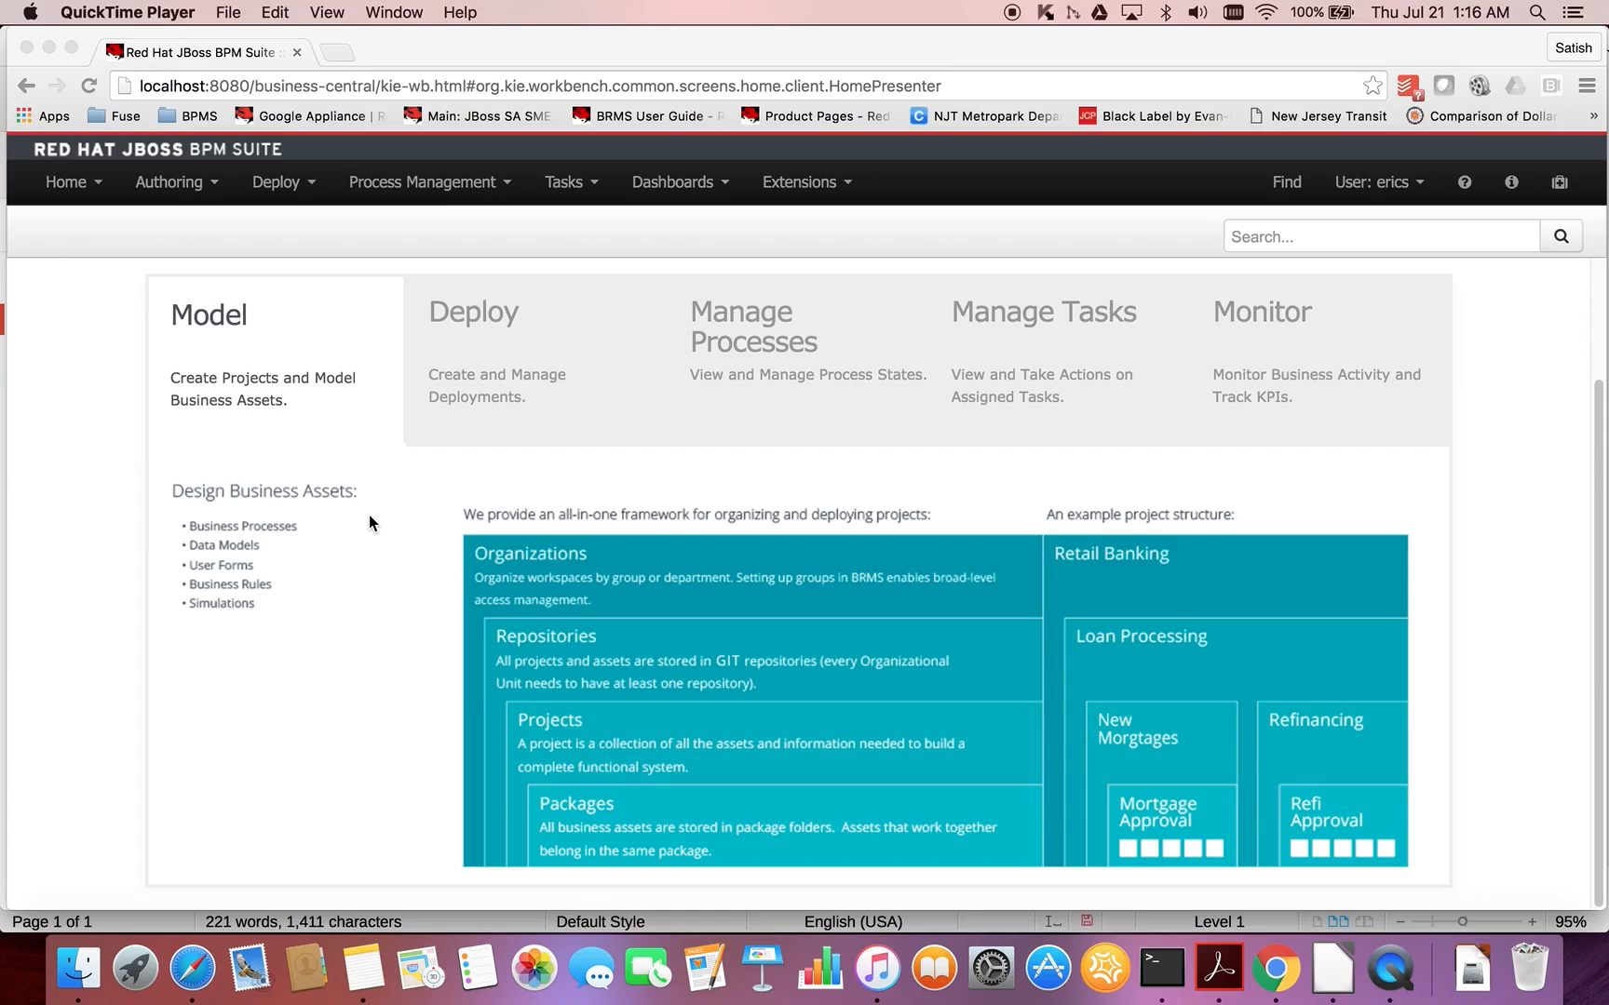
pyautogui.click(461, 335)
pyautogui.click(466, 337)
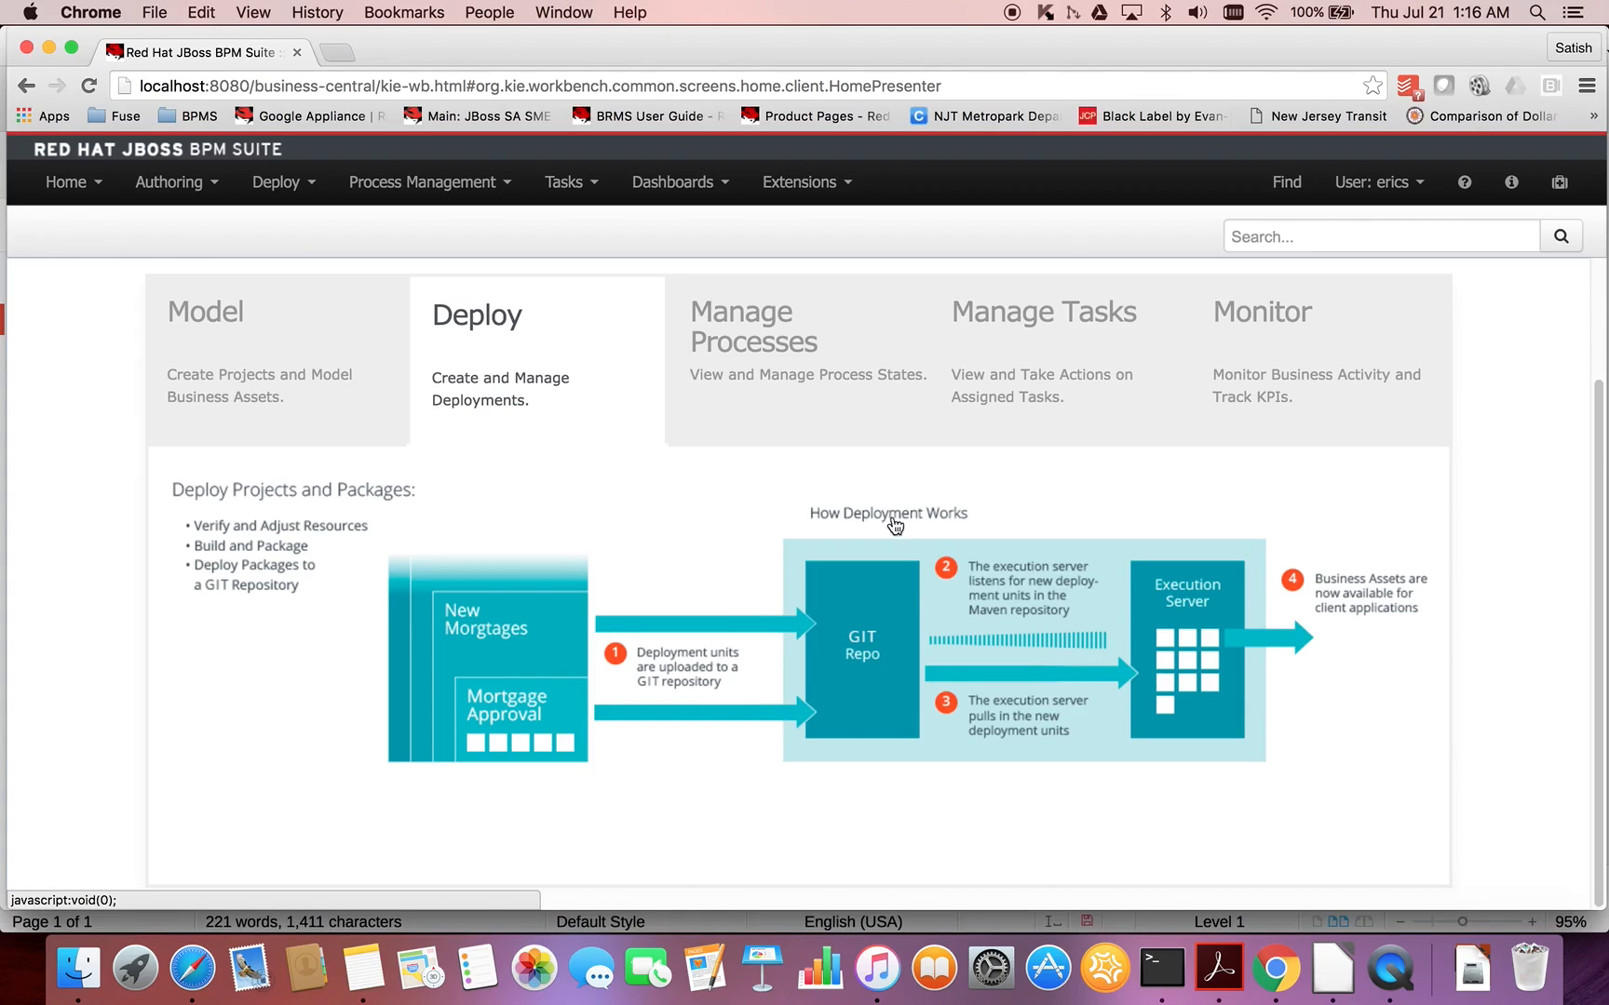
pyautogui.click(769, 373)
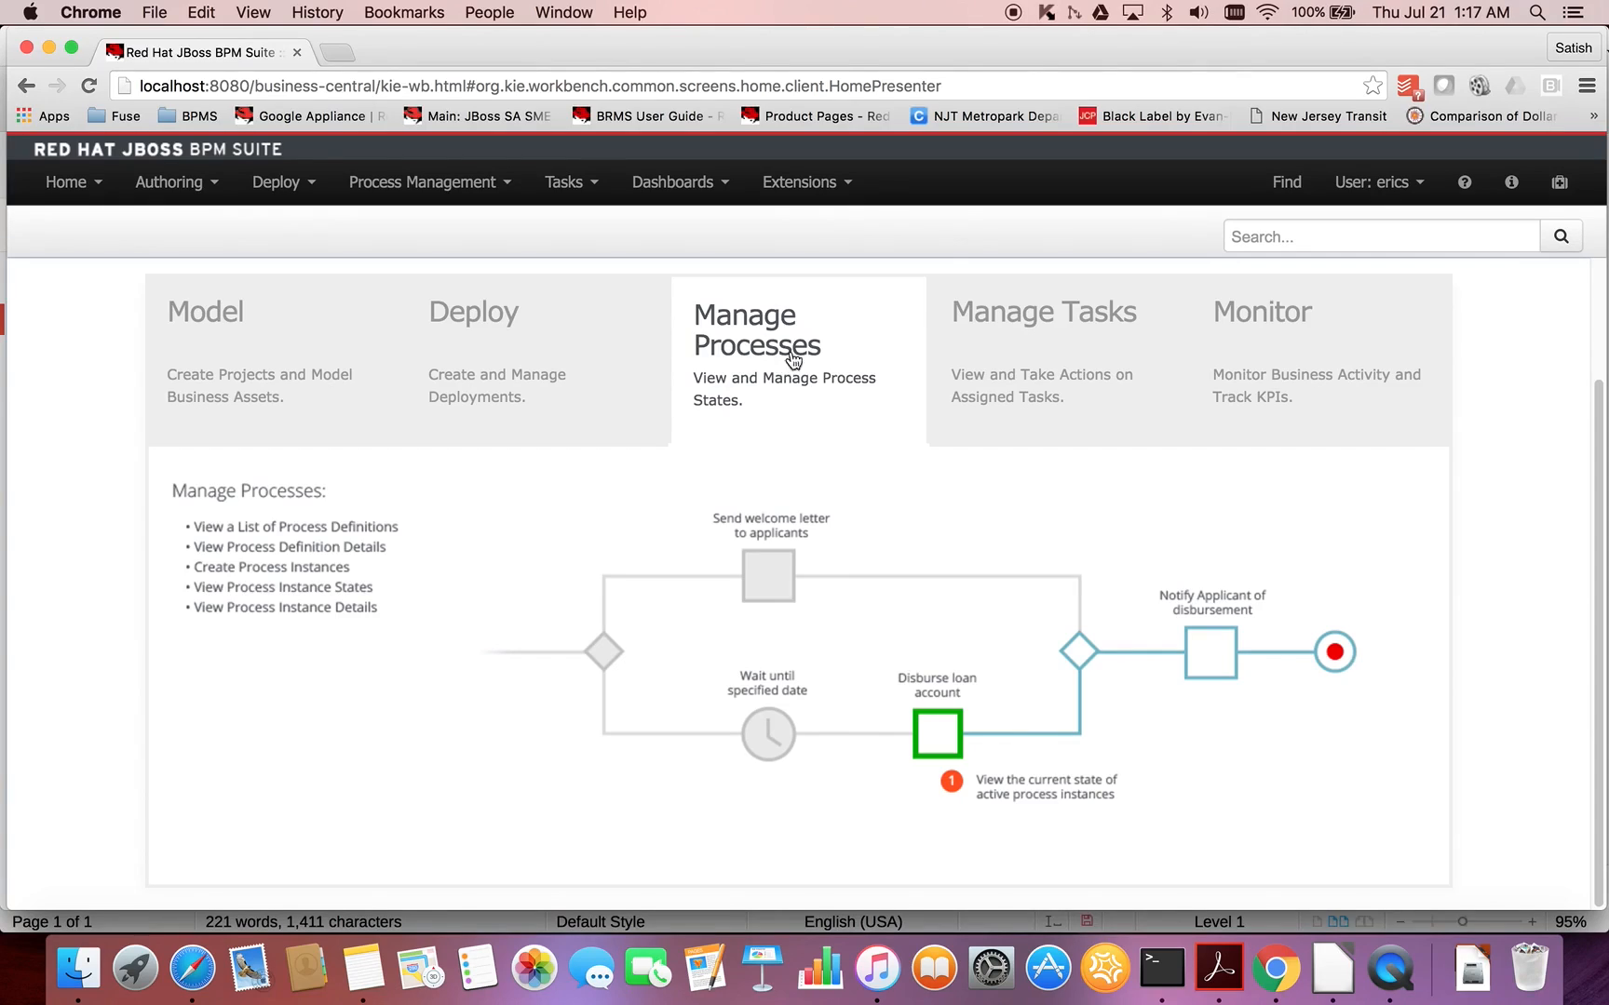
pyautogui.click(1010, 321)
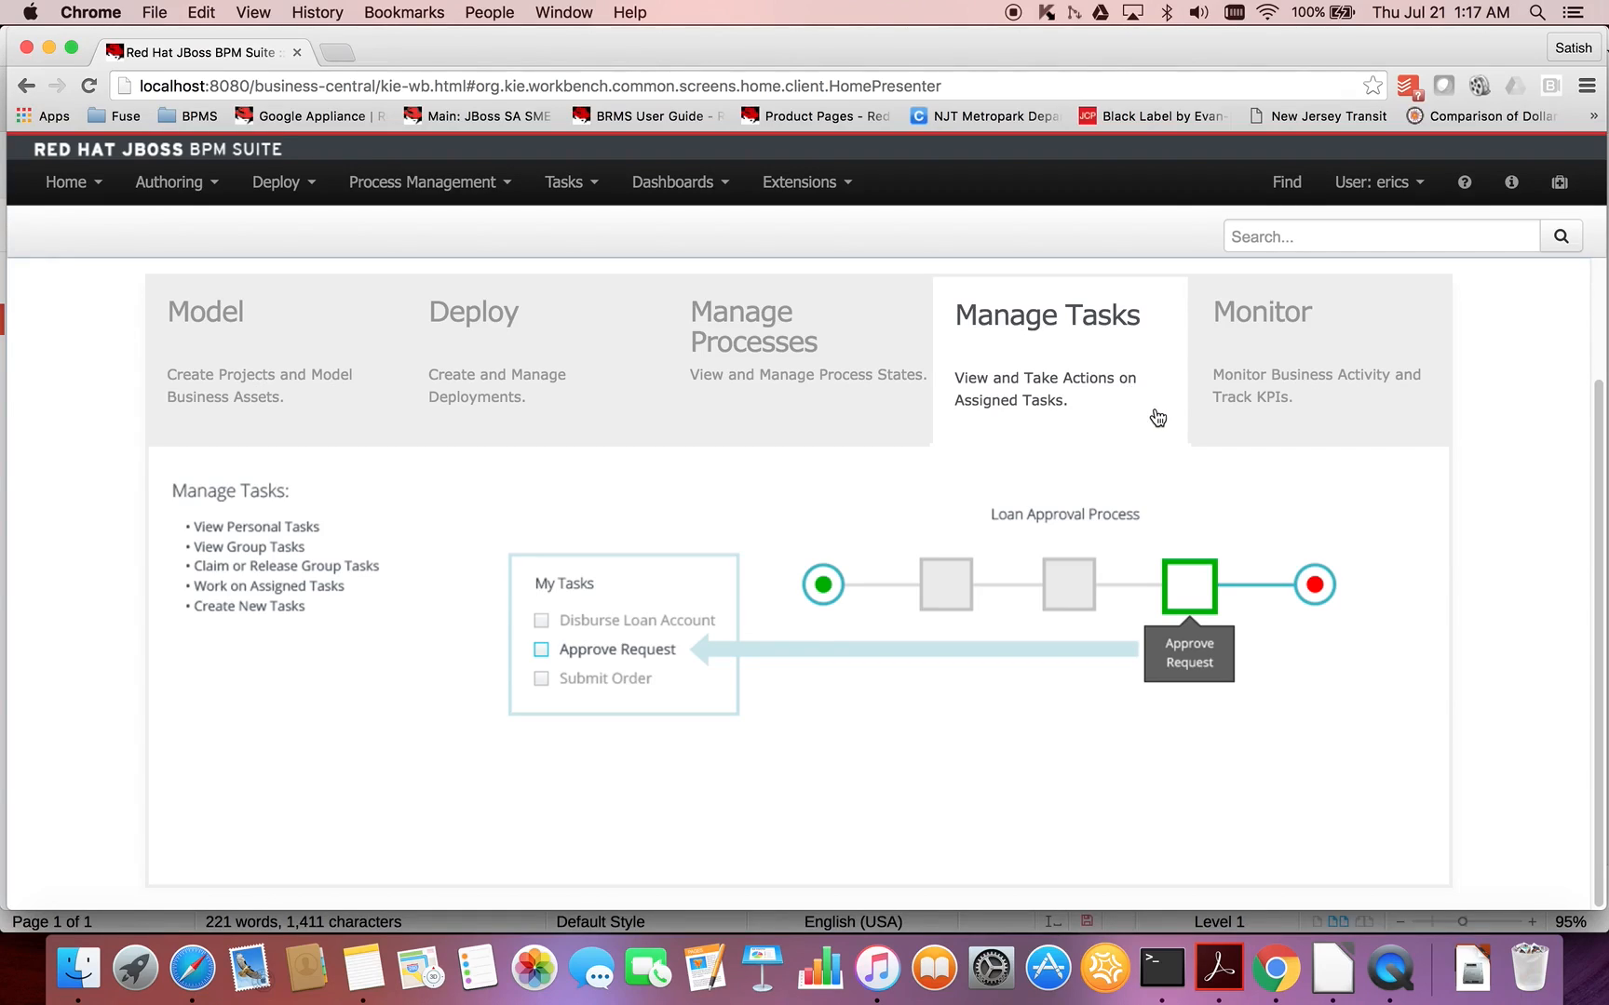
pyautogui.click(1253, 388)
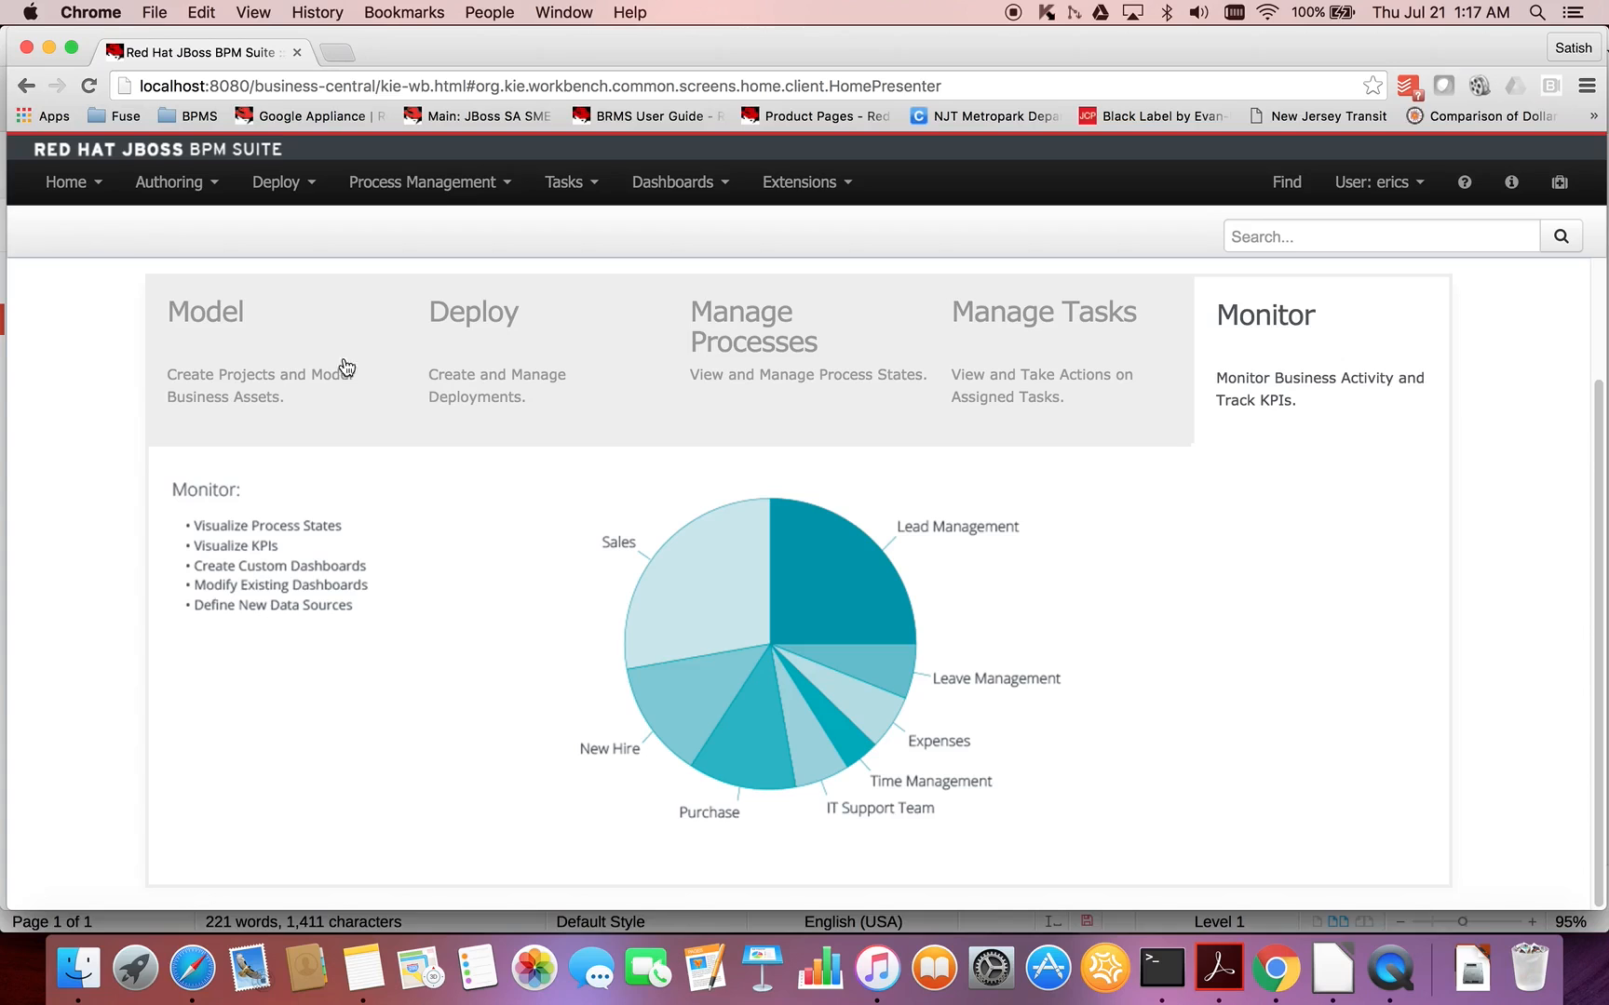
pyautogui.click(217, 337)
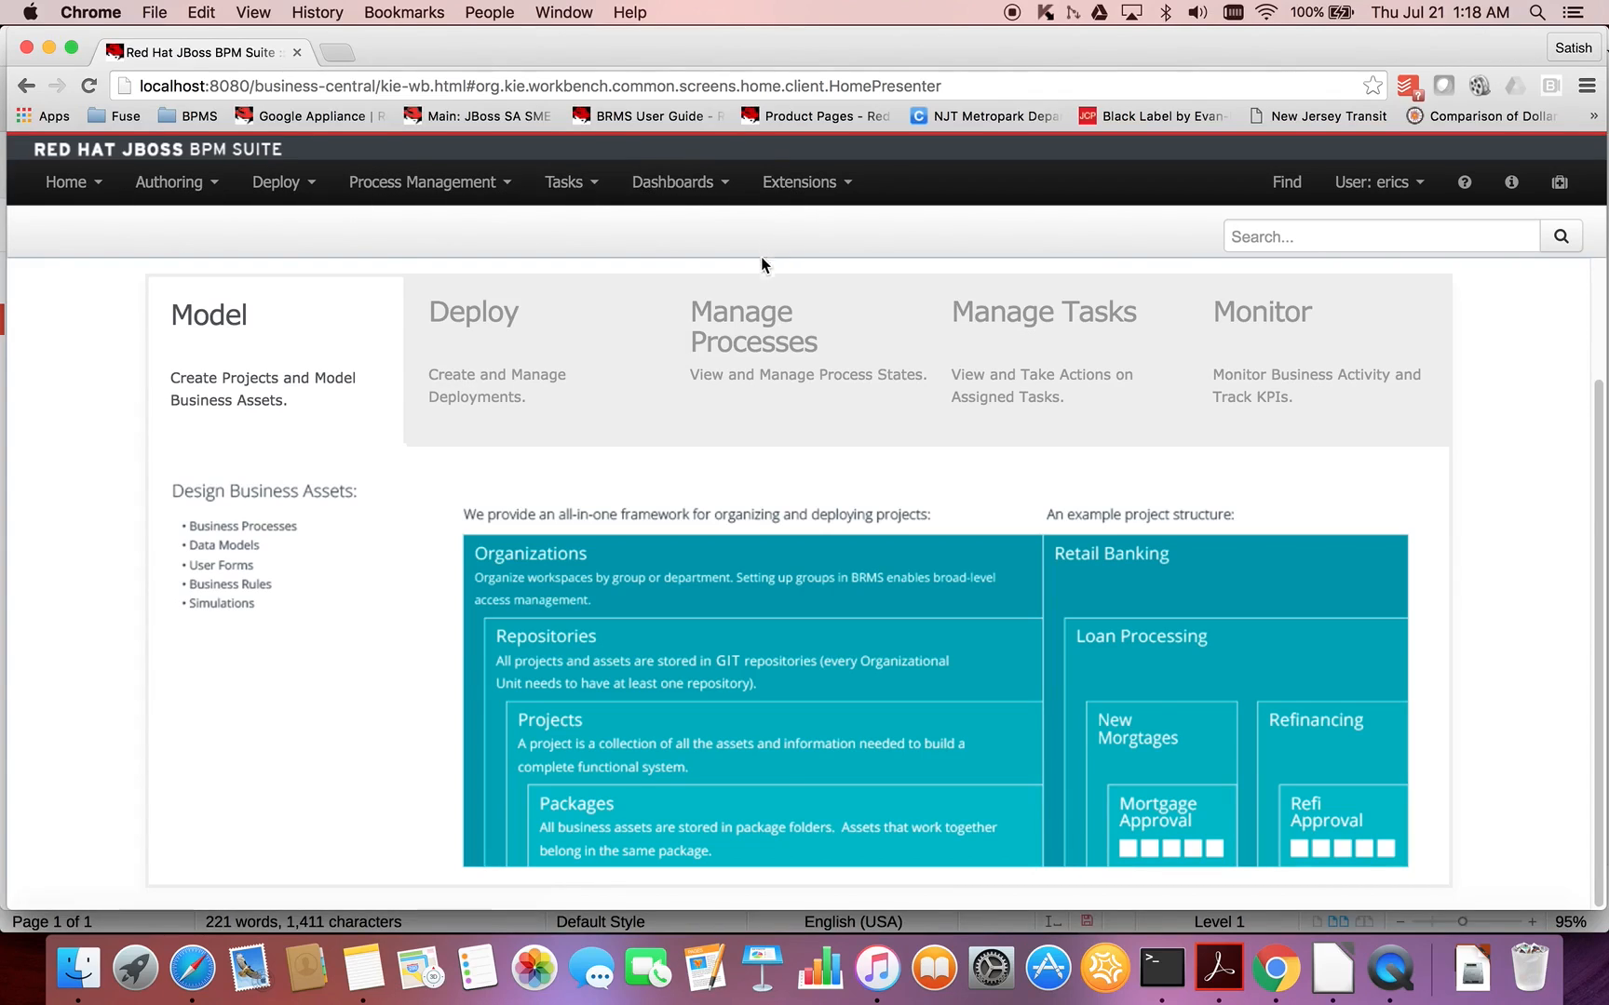
# - Open the Organizational Unit Manager from the authoring administration area
pyautogui.click(208, 191)
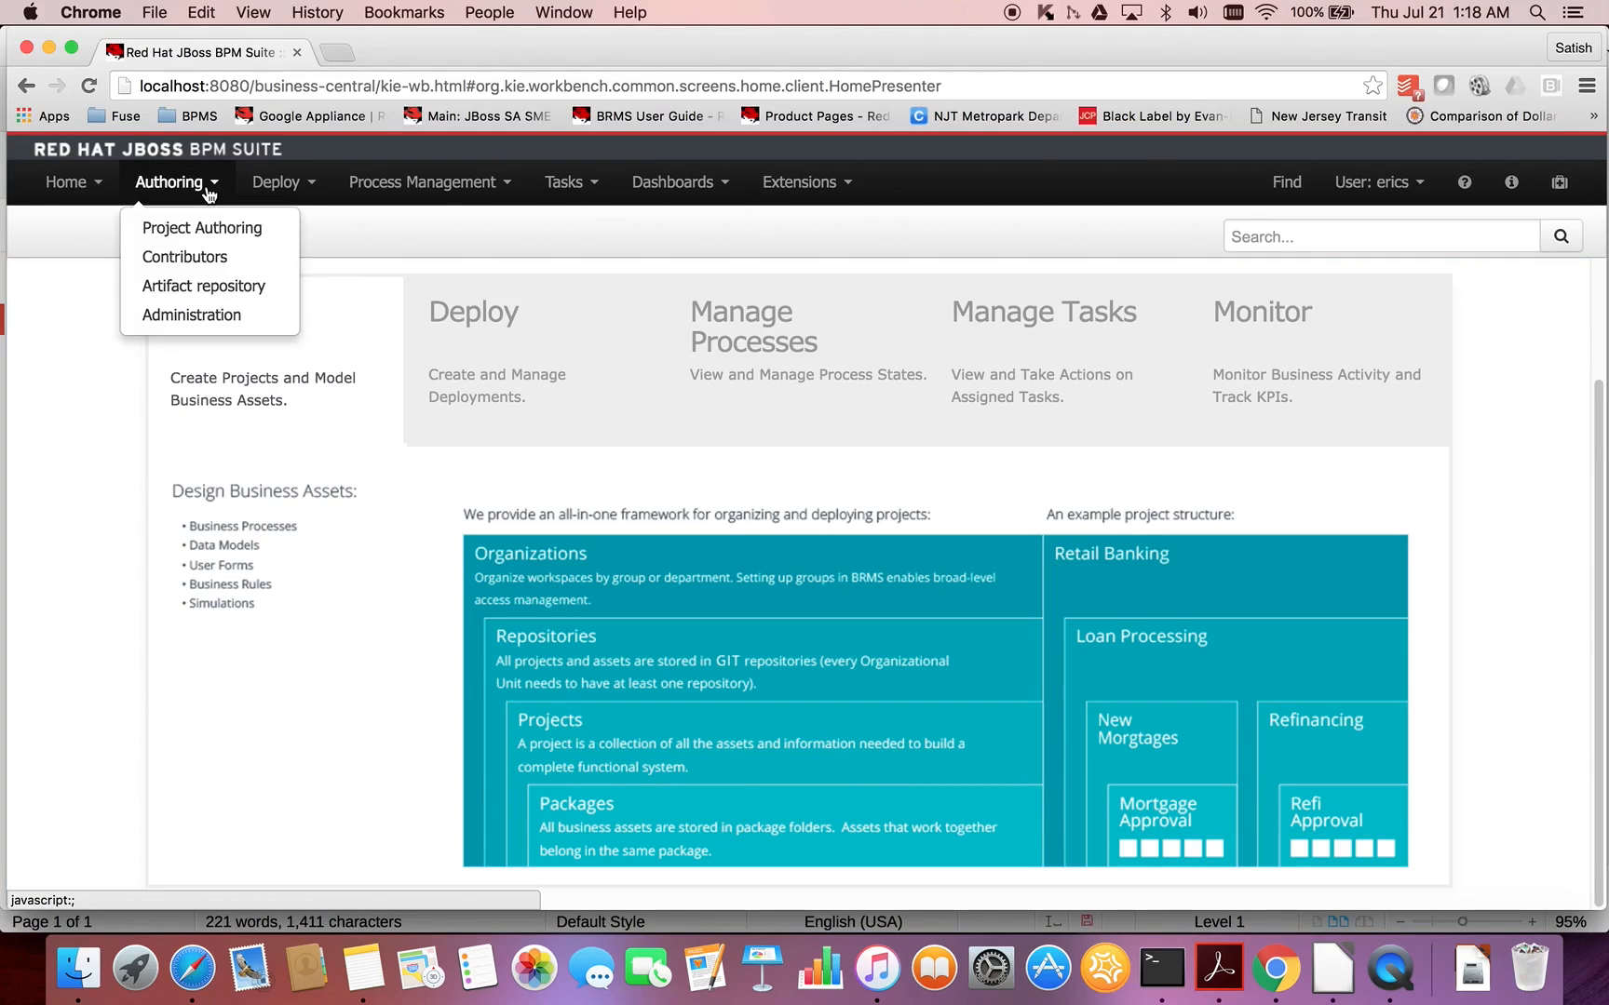
pyautogui.click(226, 316)
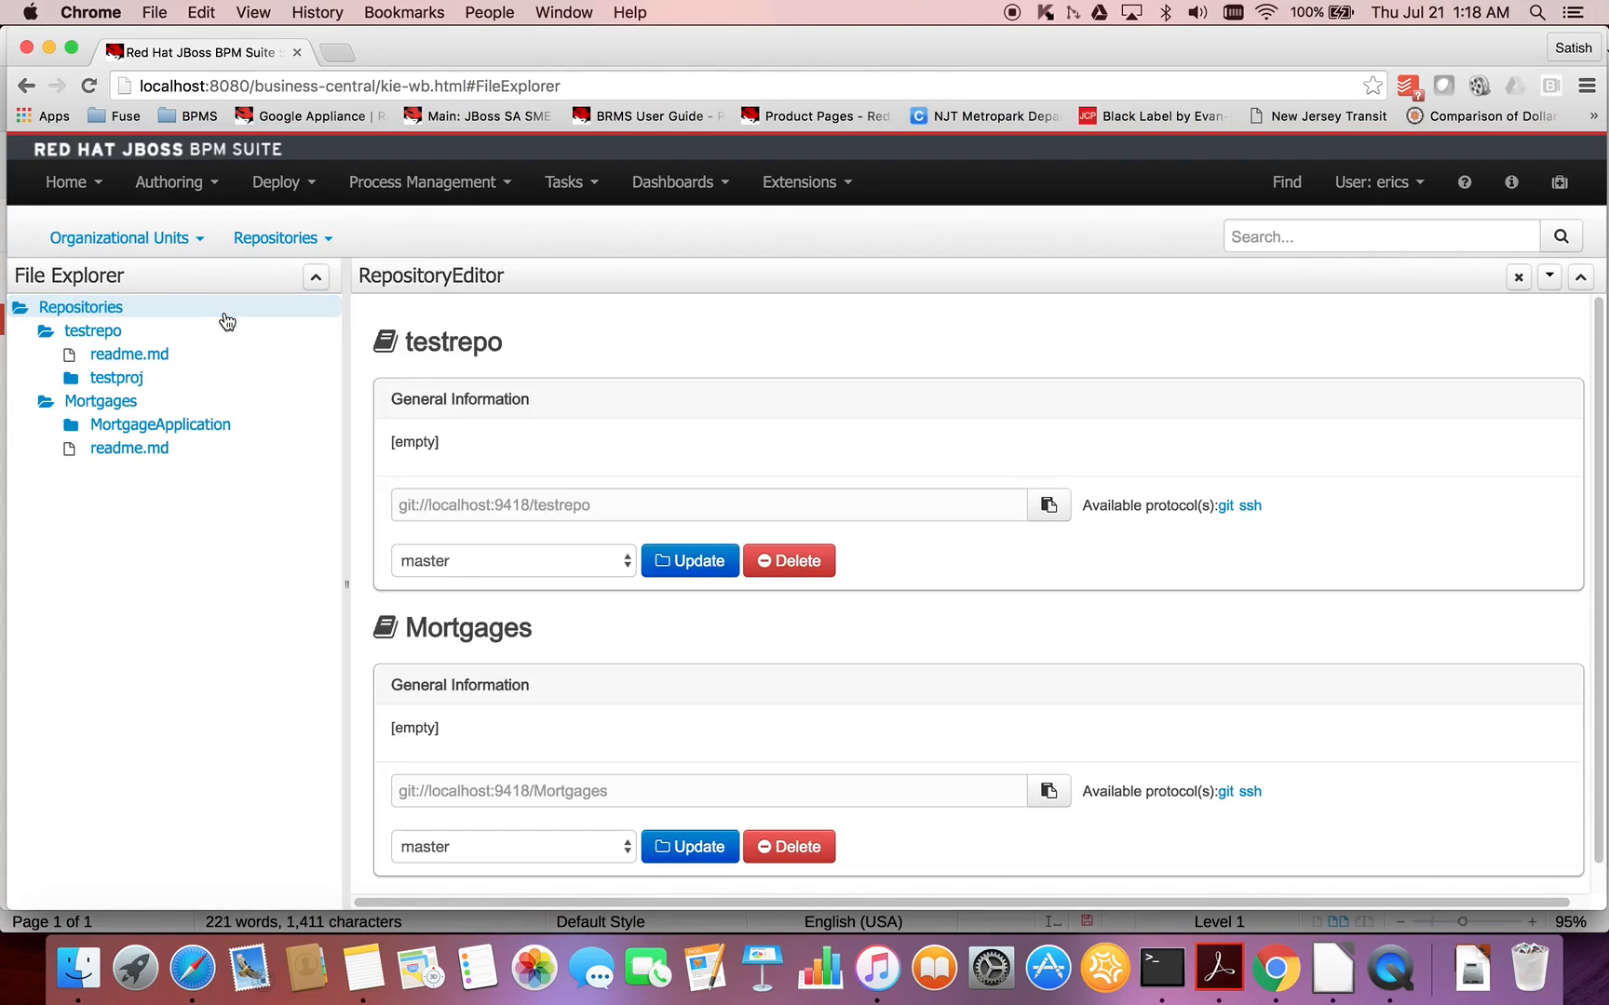
pyautogui.click(198, 240)
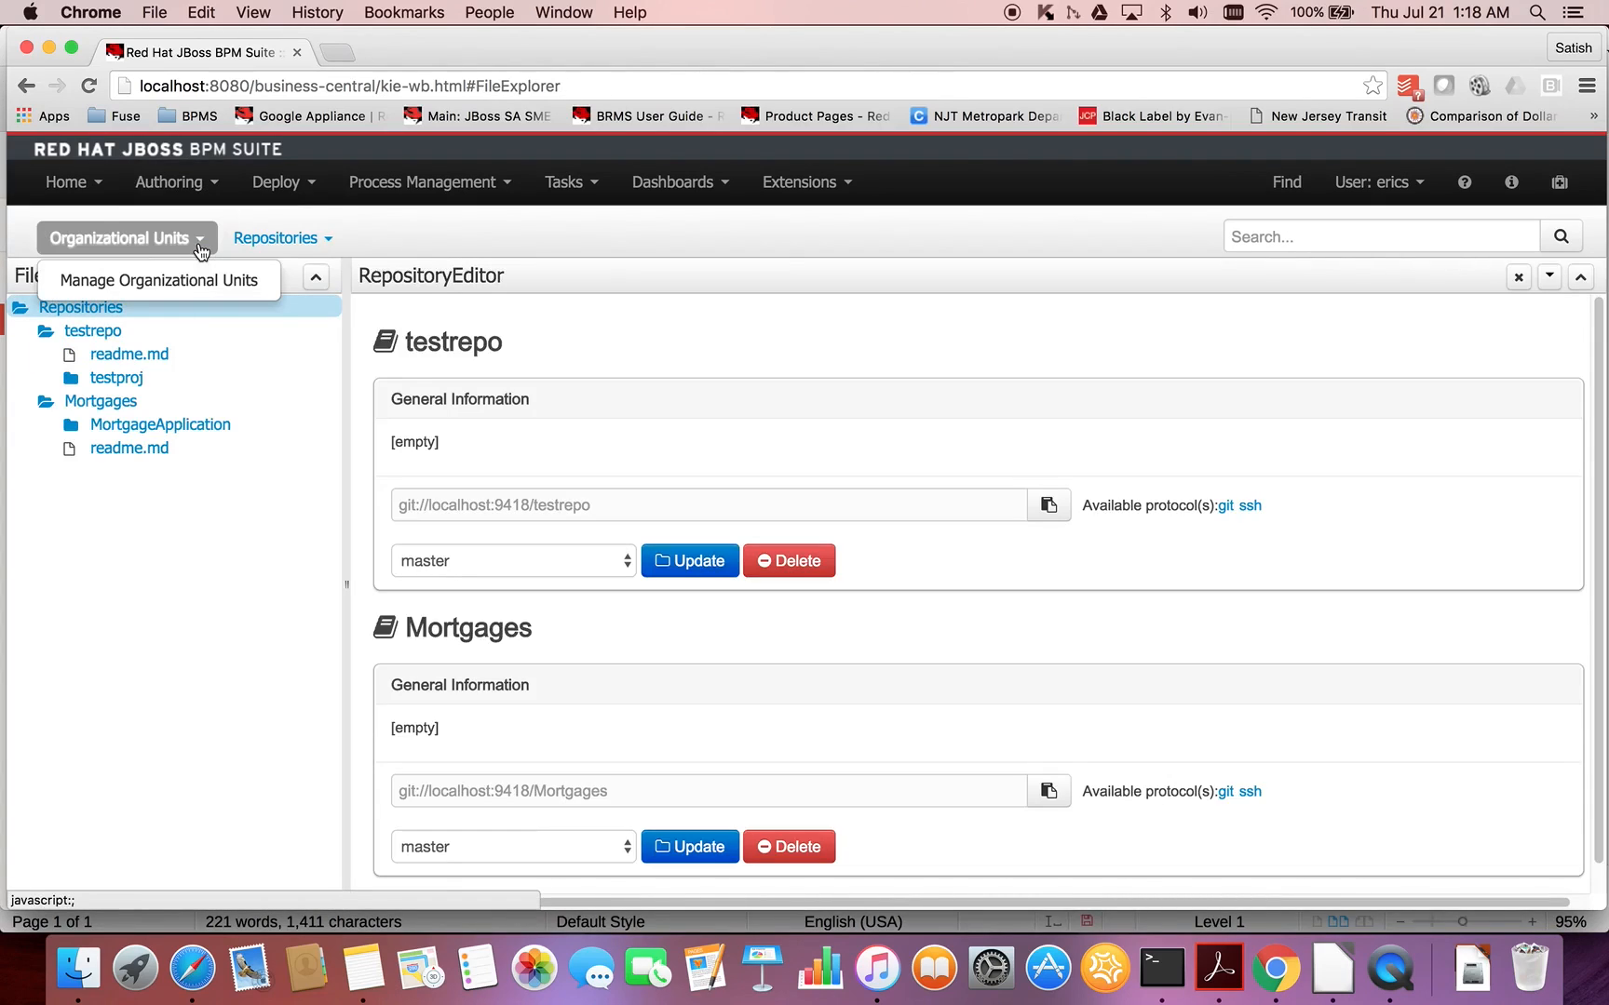
pyautogui.click(193, 282)
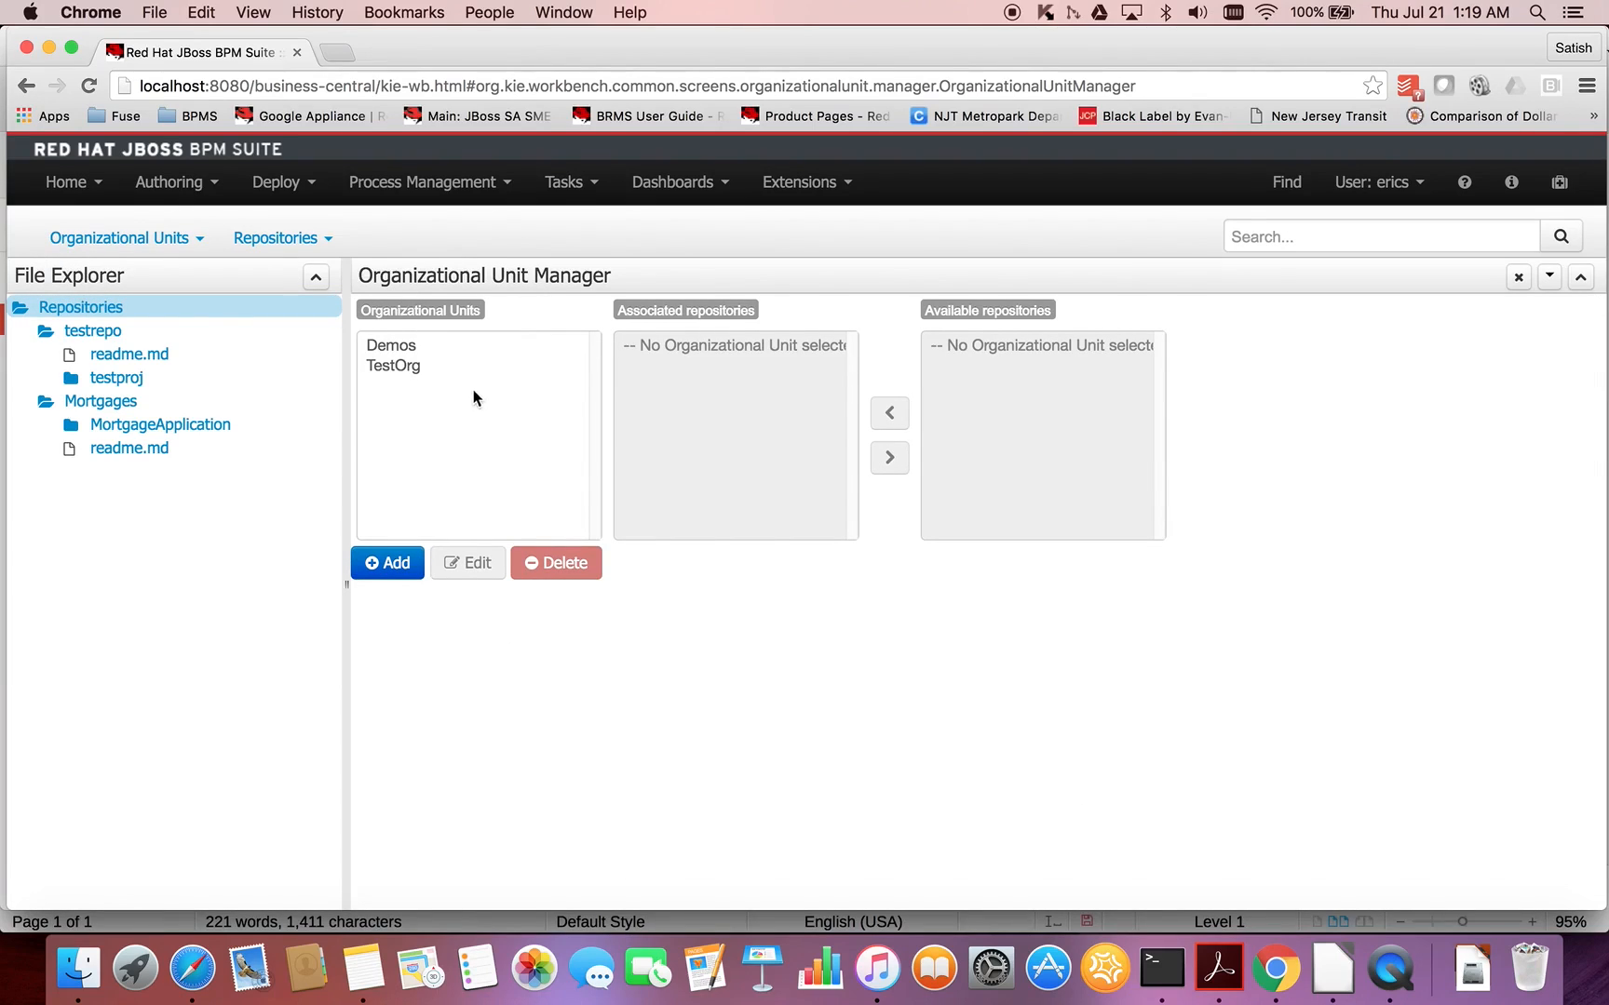
# - Add an organizational unit named acme with default group ID acme, and select it to display its repositories
pyautogui.click(383, 566)
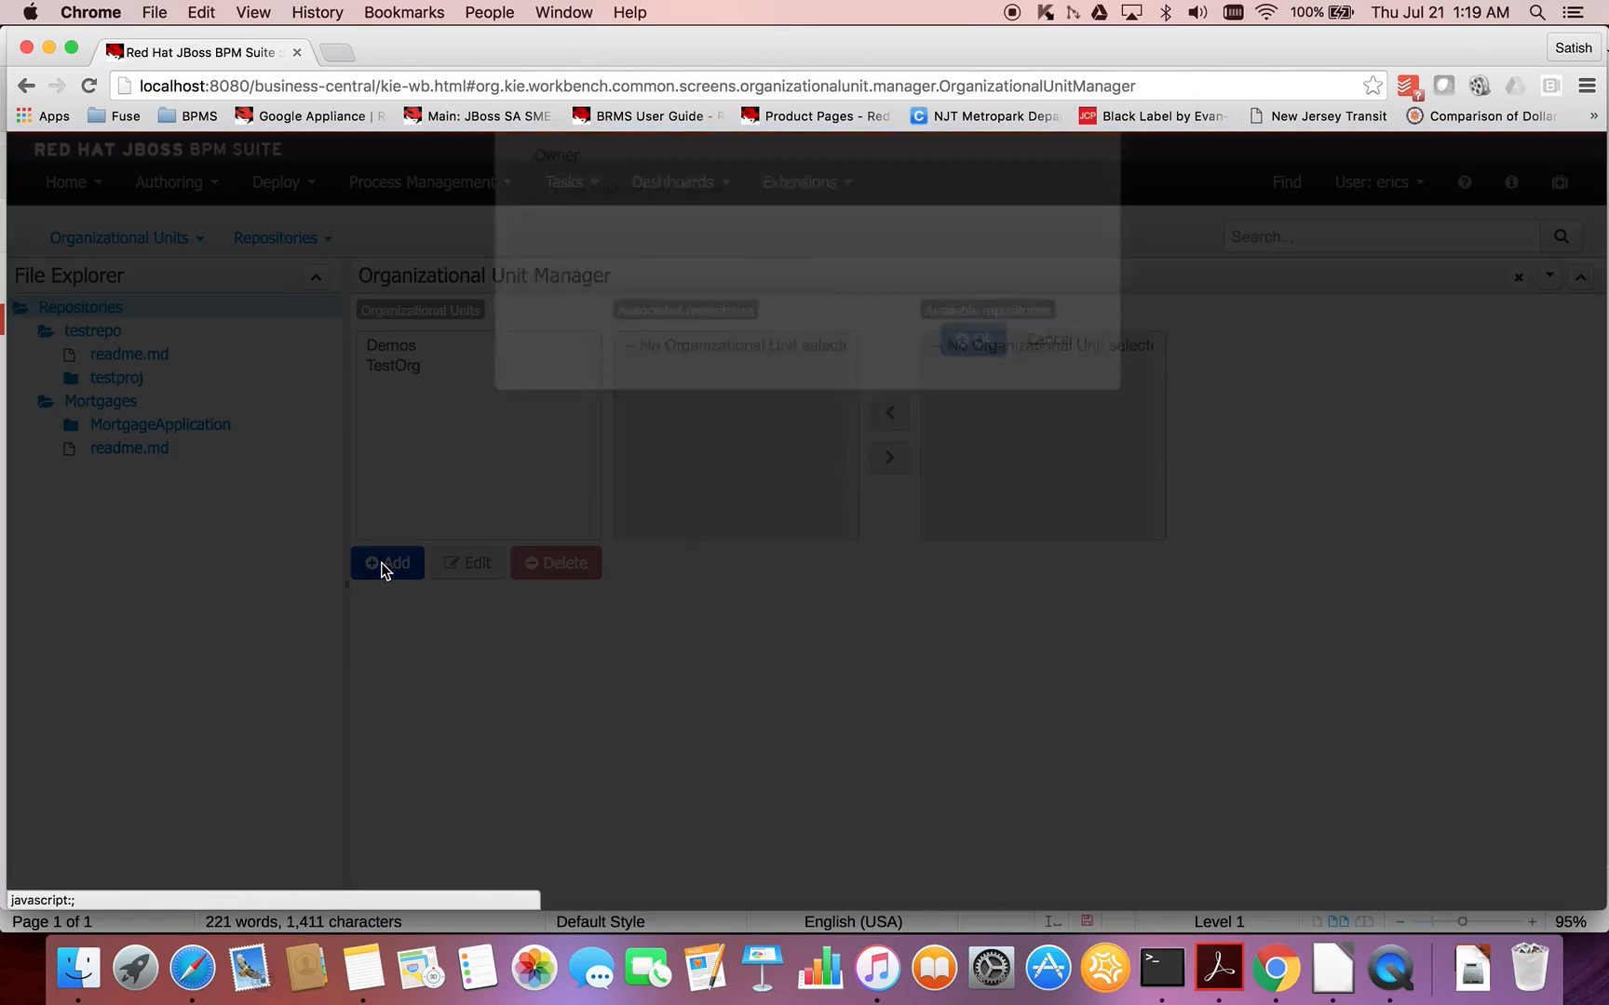
pyautogui.write('a')
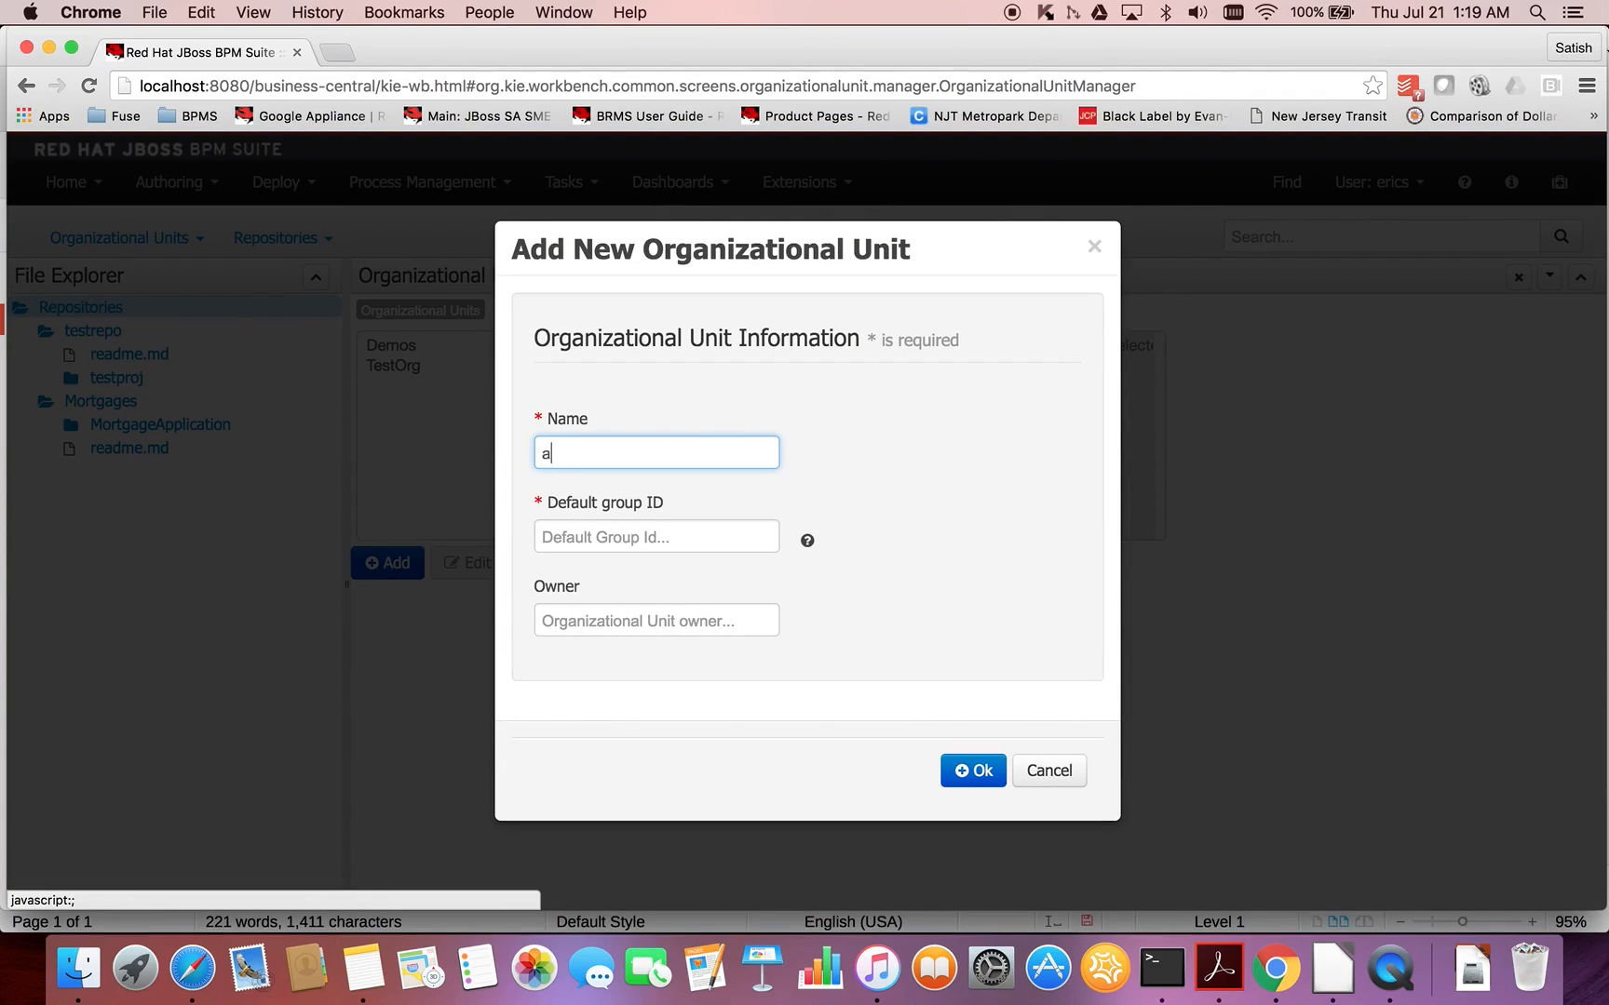
pyautogui.write('cme')
pyautogui.click(622, 542)
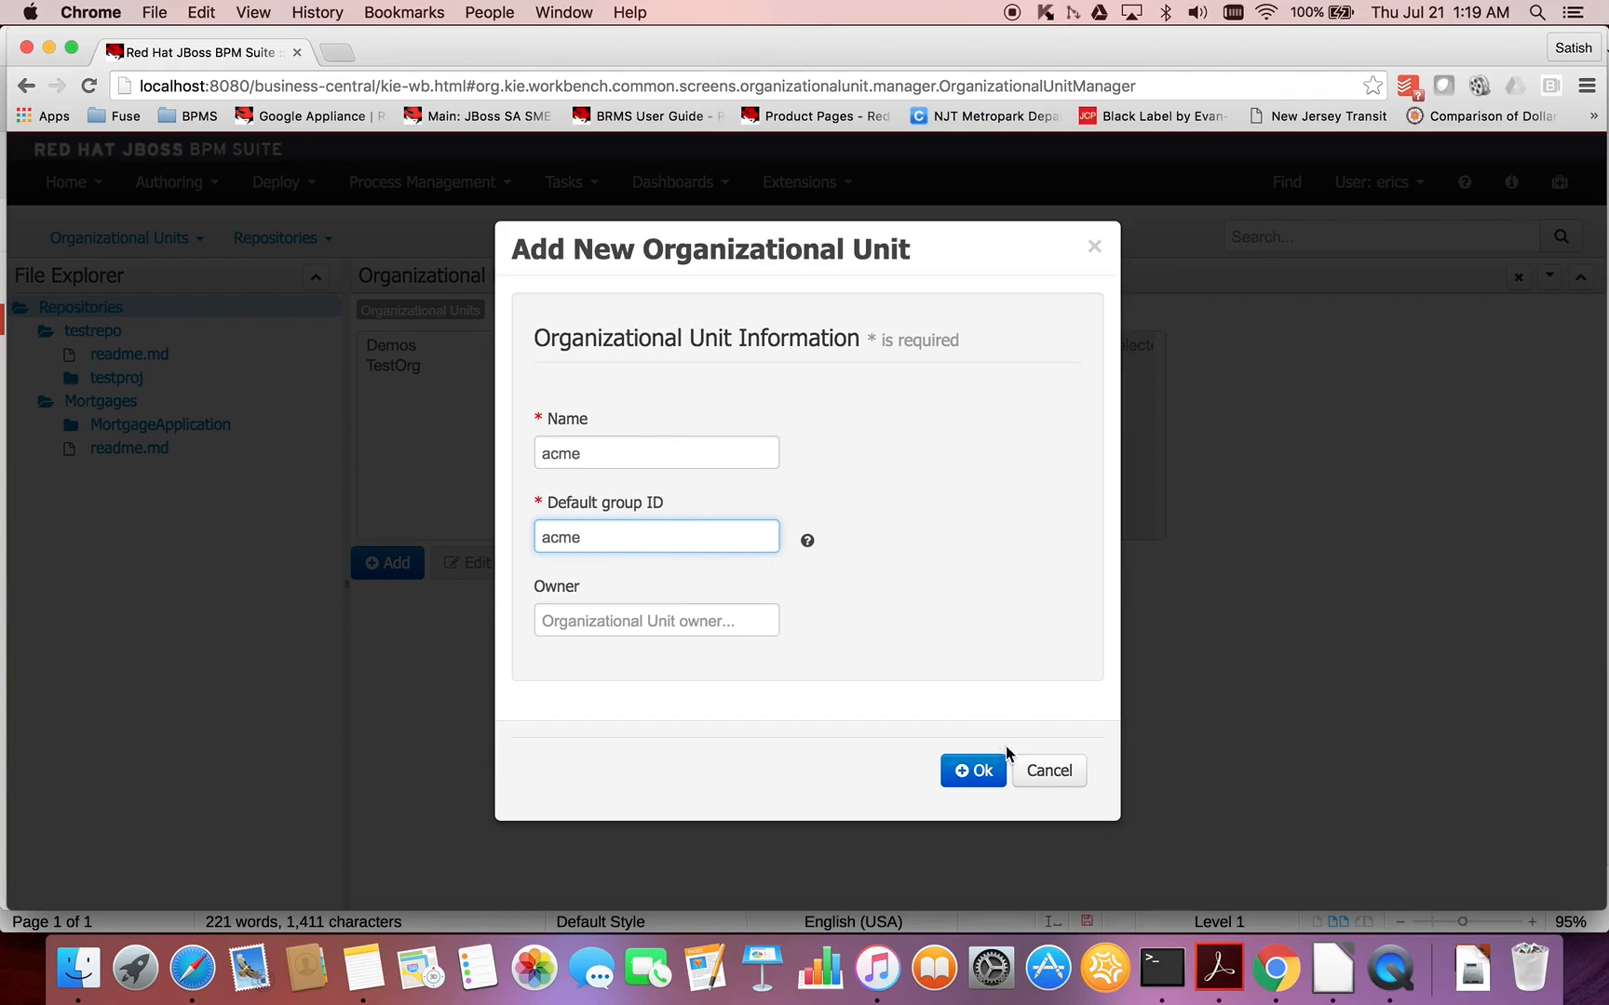
pyautogui.click(985, 772)
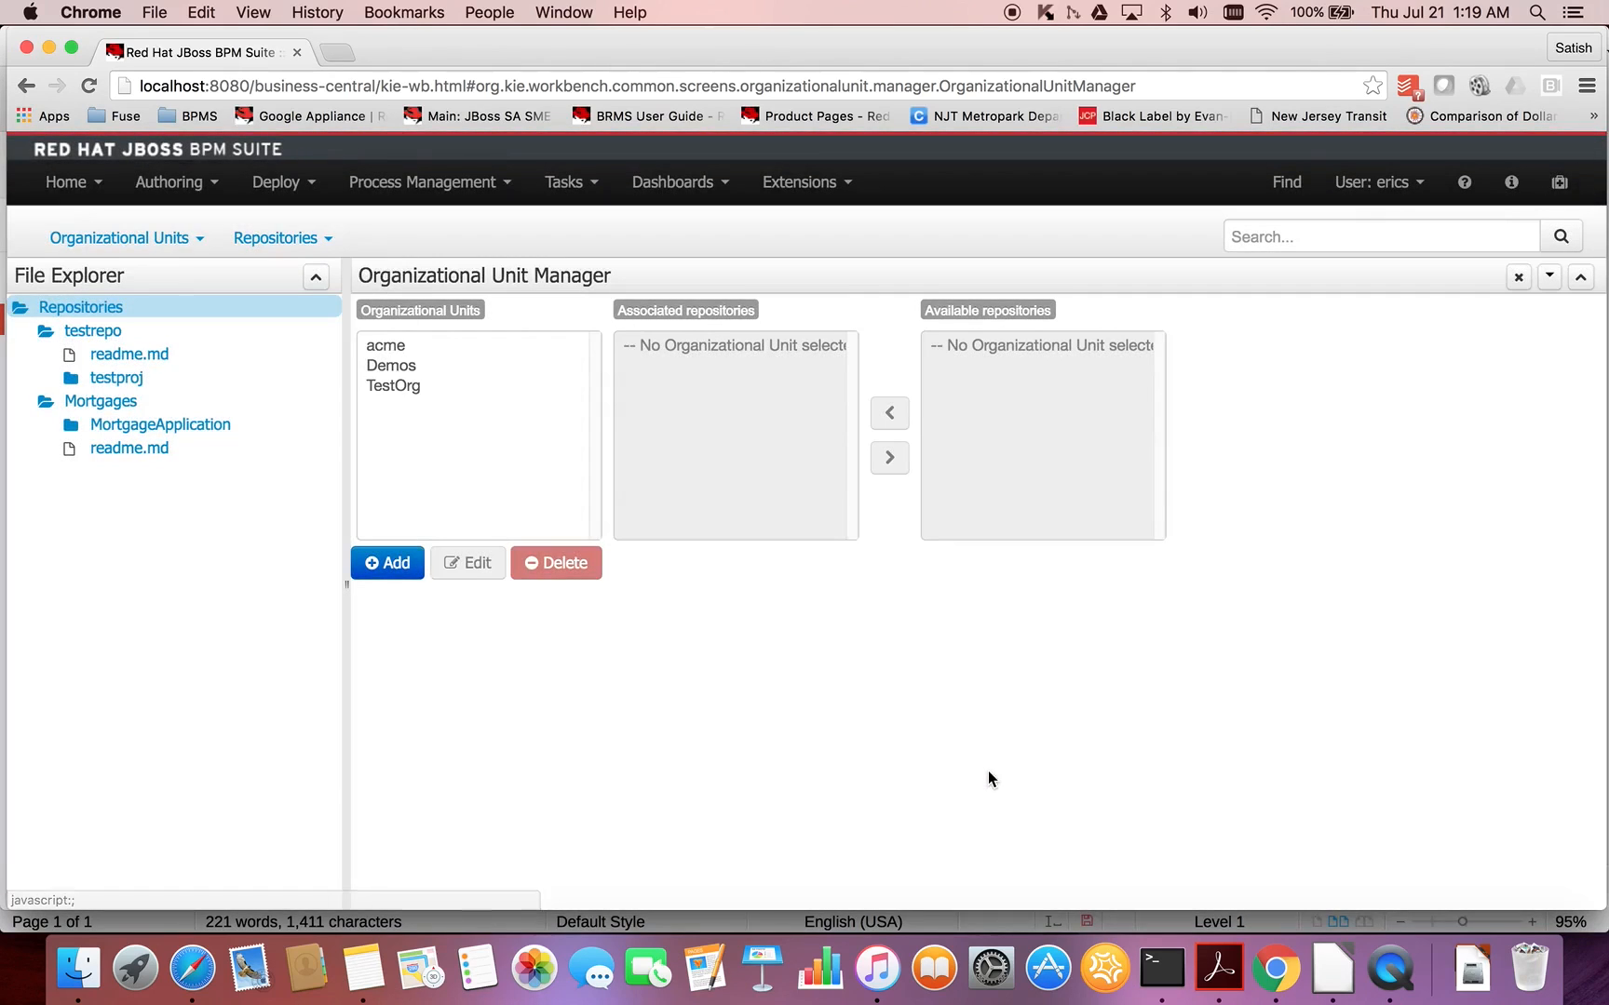
pyautogui.click(421, 343)
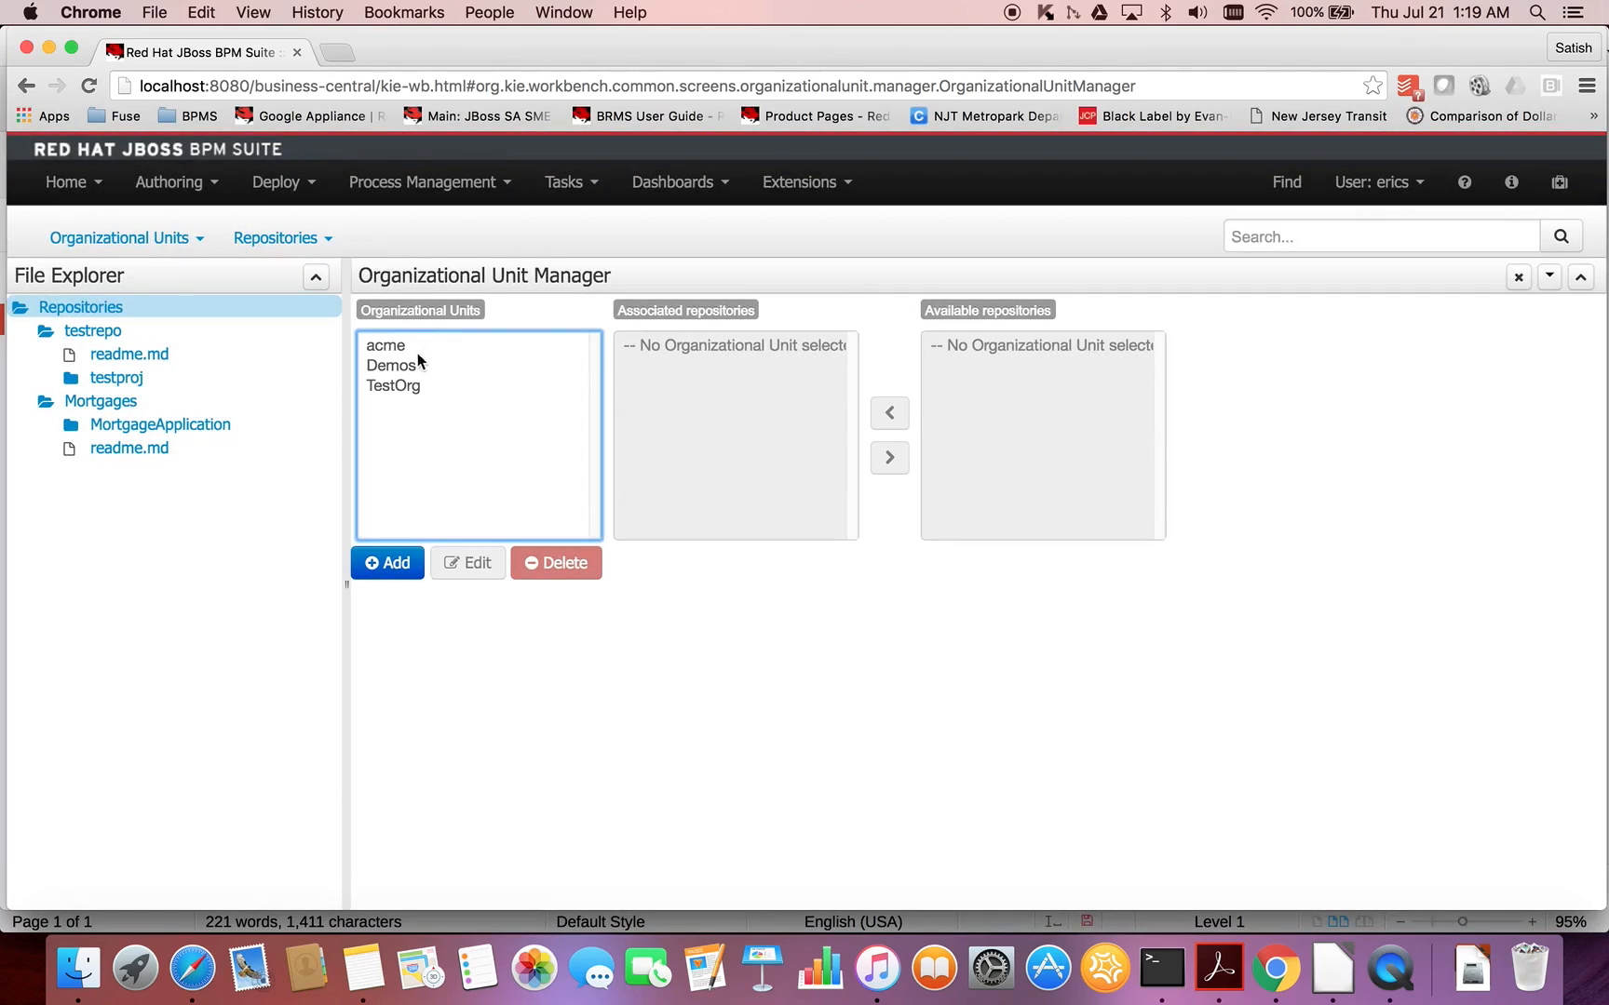
pyautogui.click(402, 347)
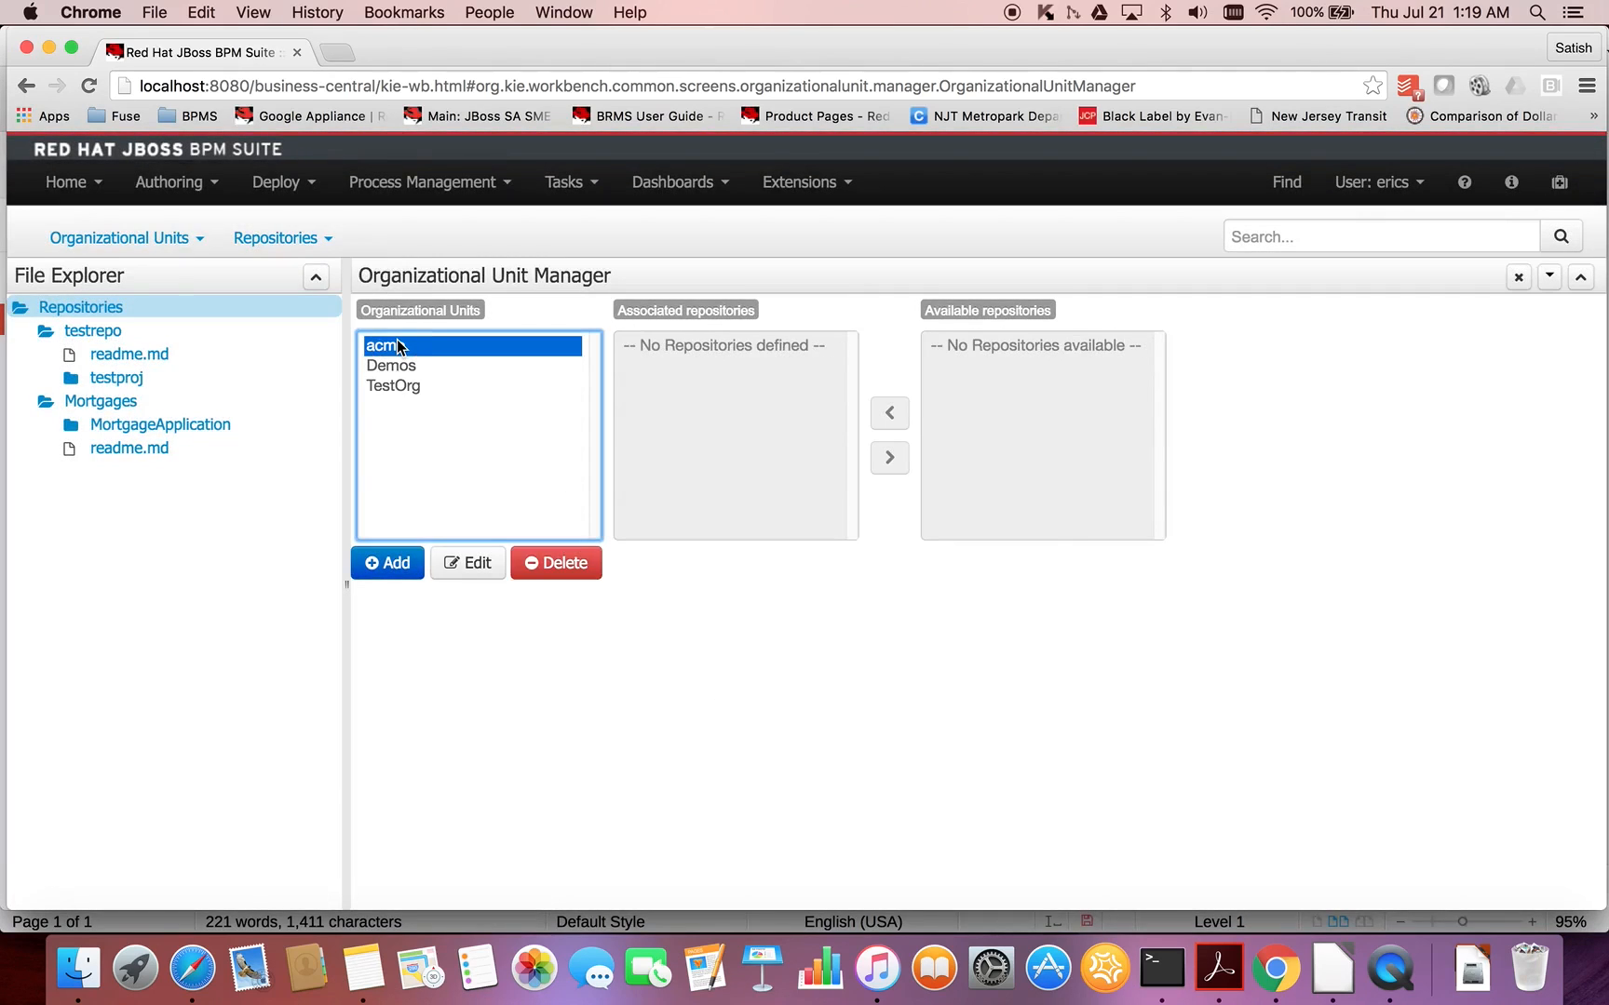
# - Create a new repository named acmerepo in the acme organizational unit, and check the unit's associated repositories
pyautogui.click(308, 244)
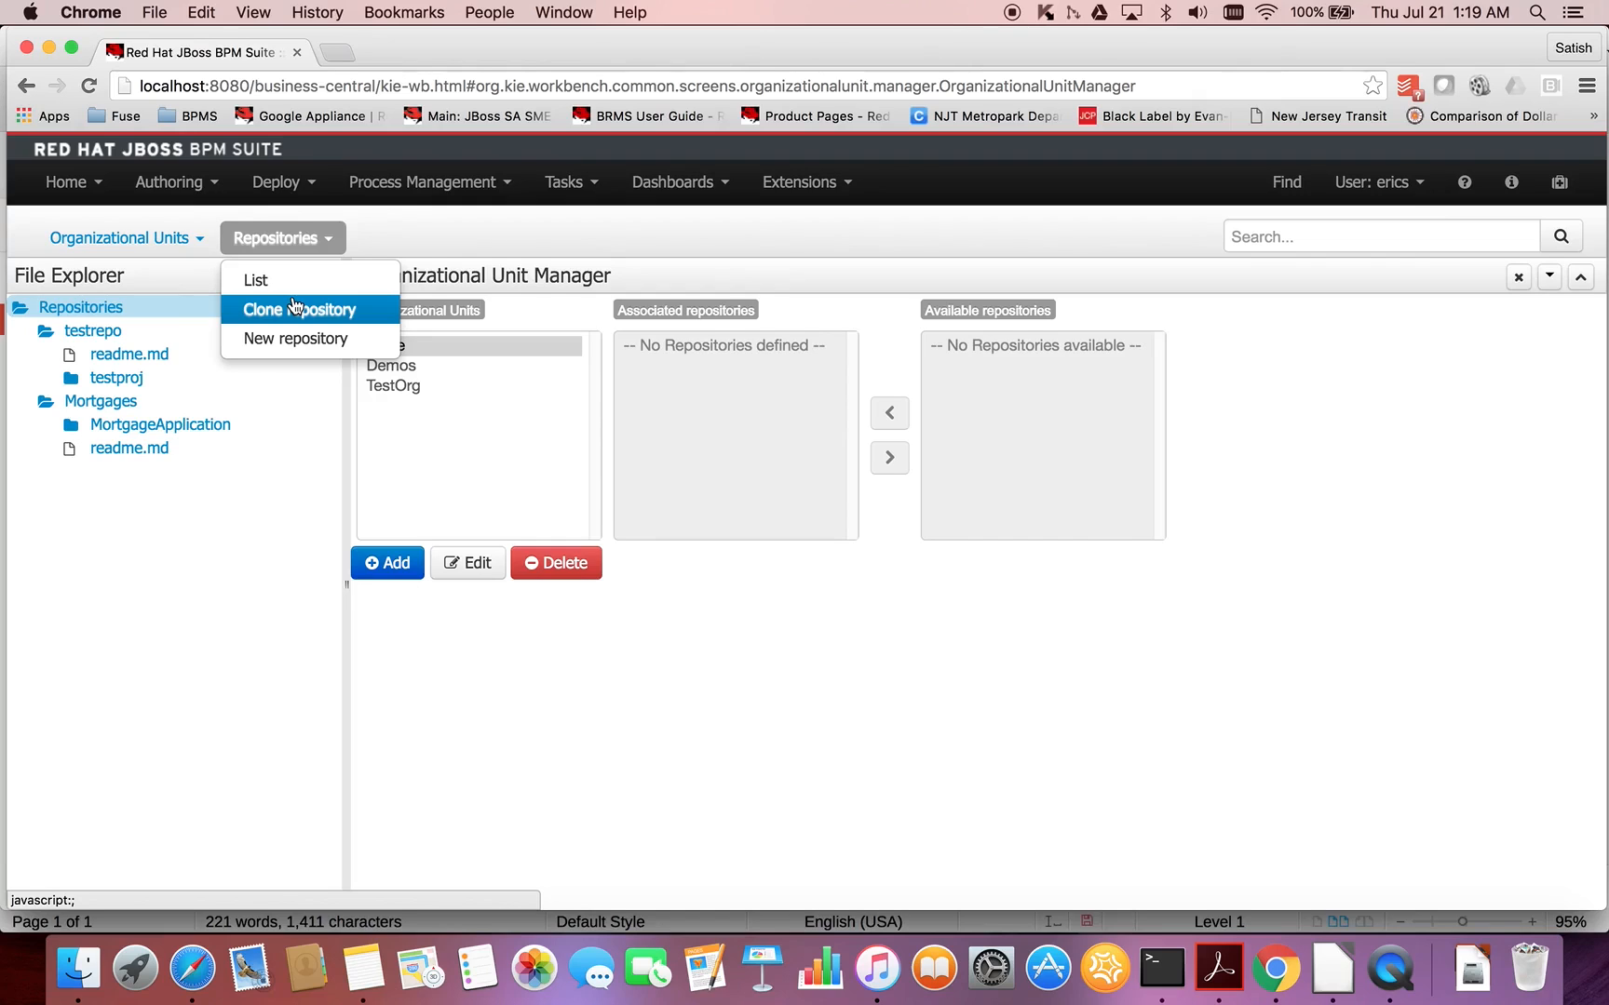
pyautogui.click(291, 335)
pyautogui.click(658, 275)
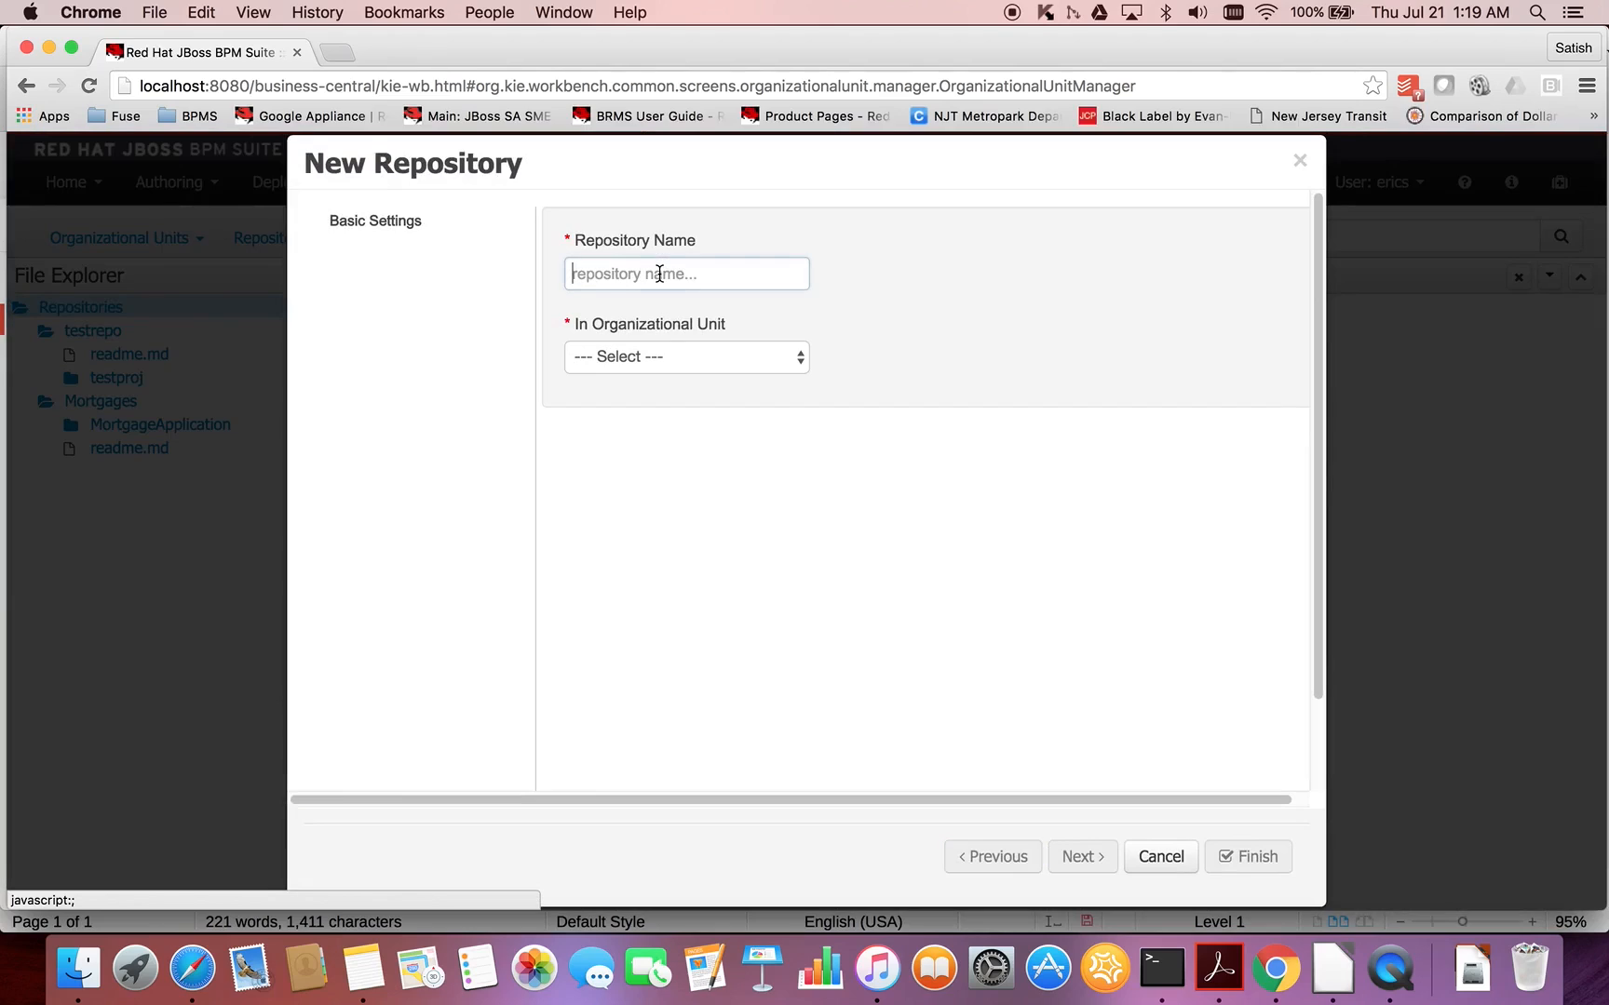
pyautogui.write('acmerepo')
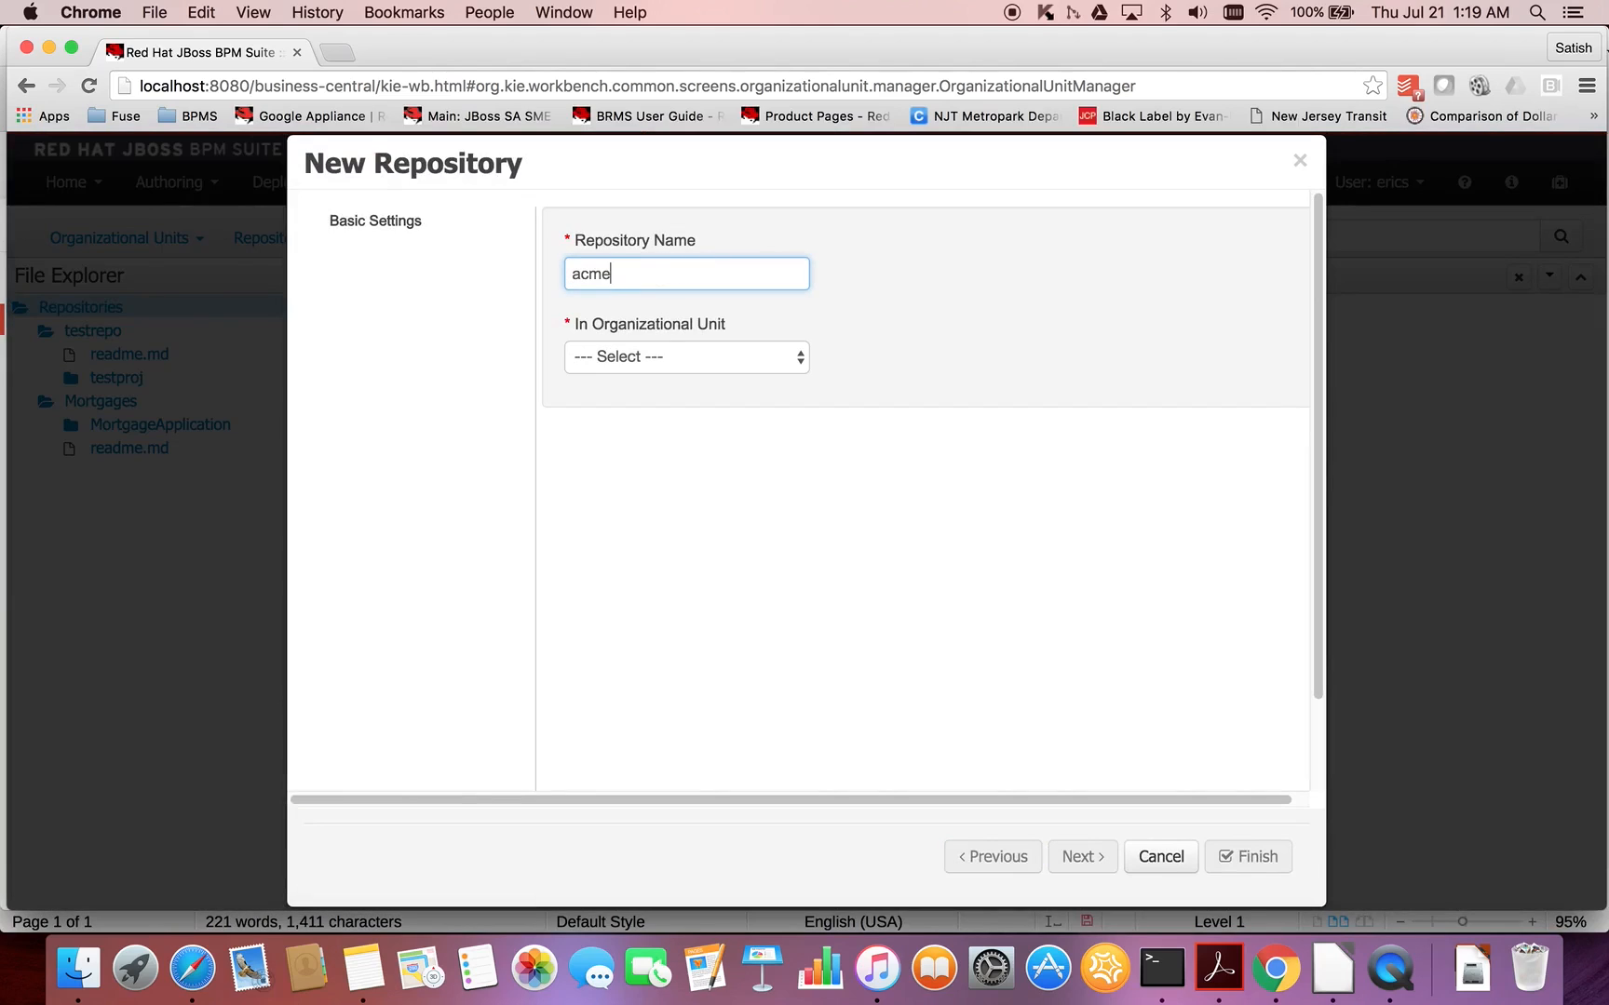
pyautogui.click(775, 361)
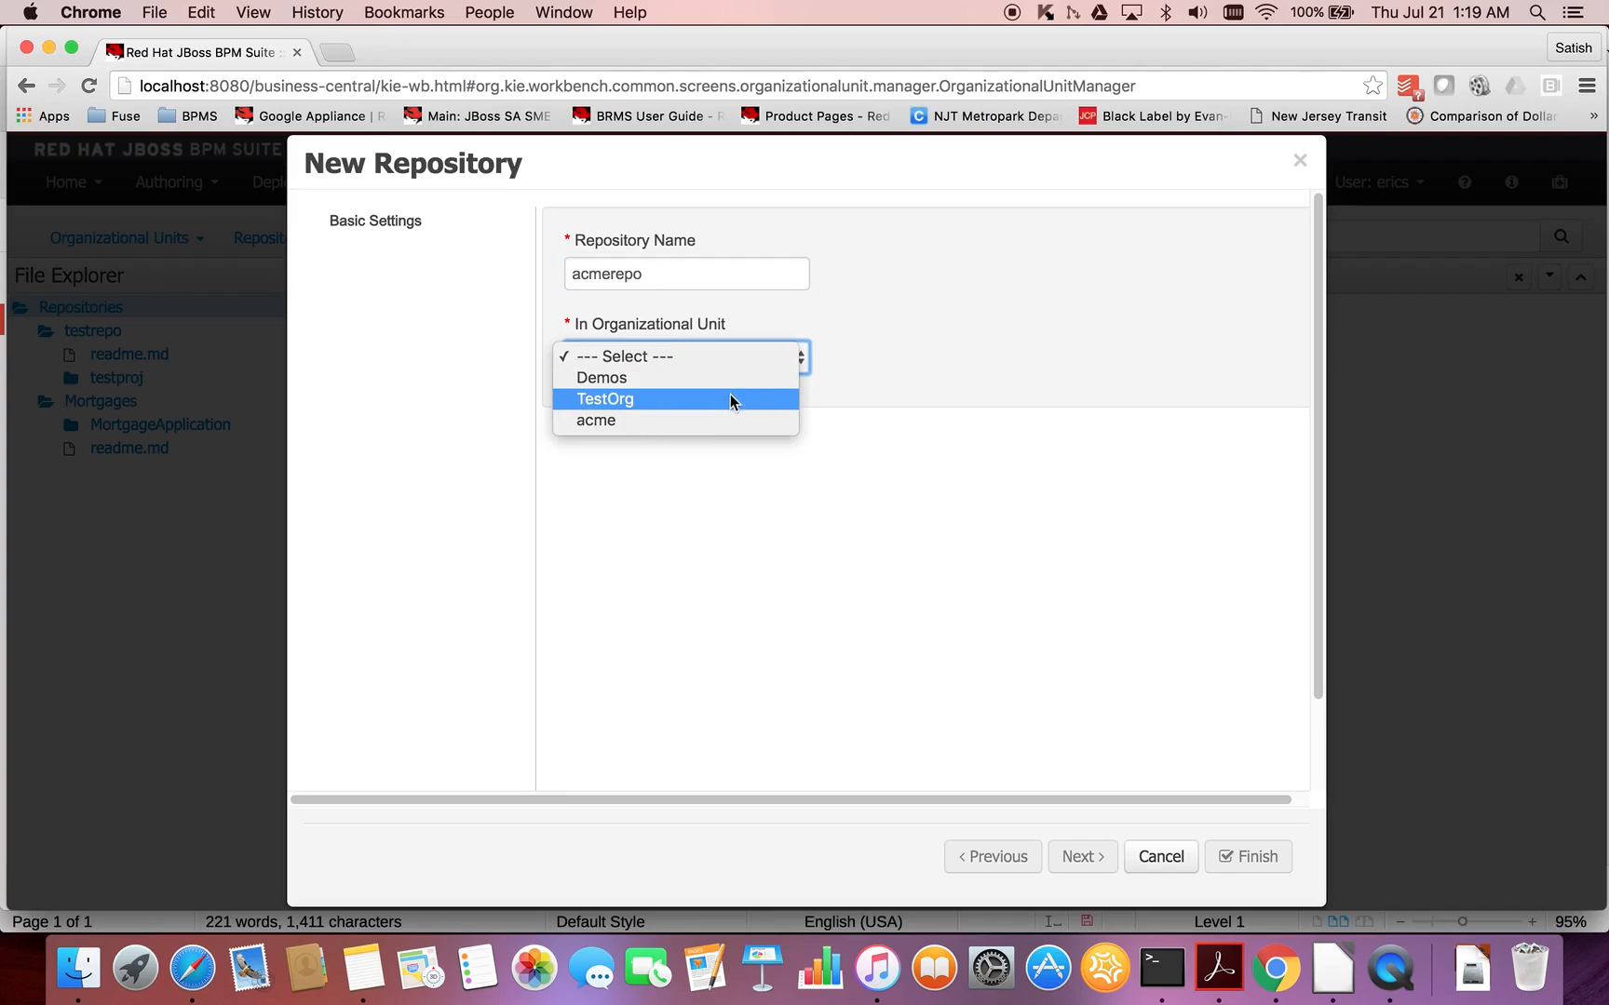
pyautogui.click(711, 419)
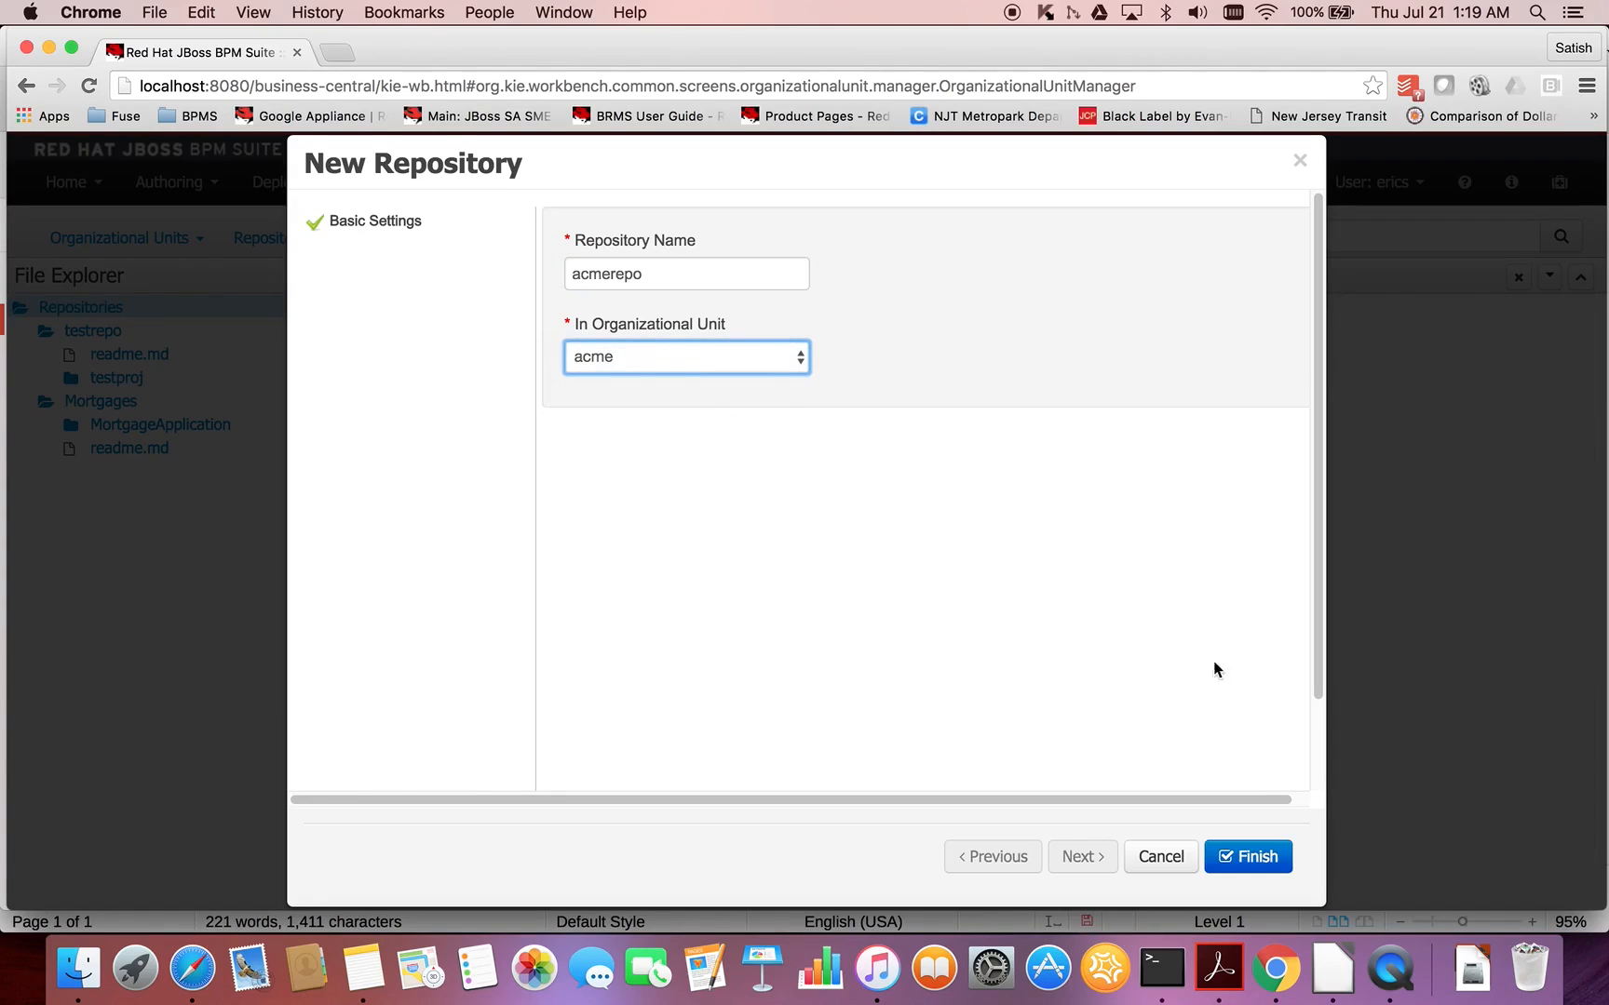
pyautogui.click(1261, 864)
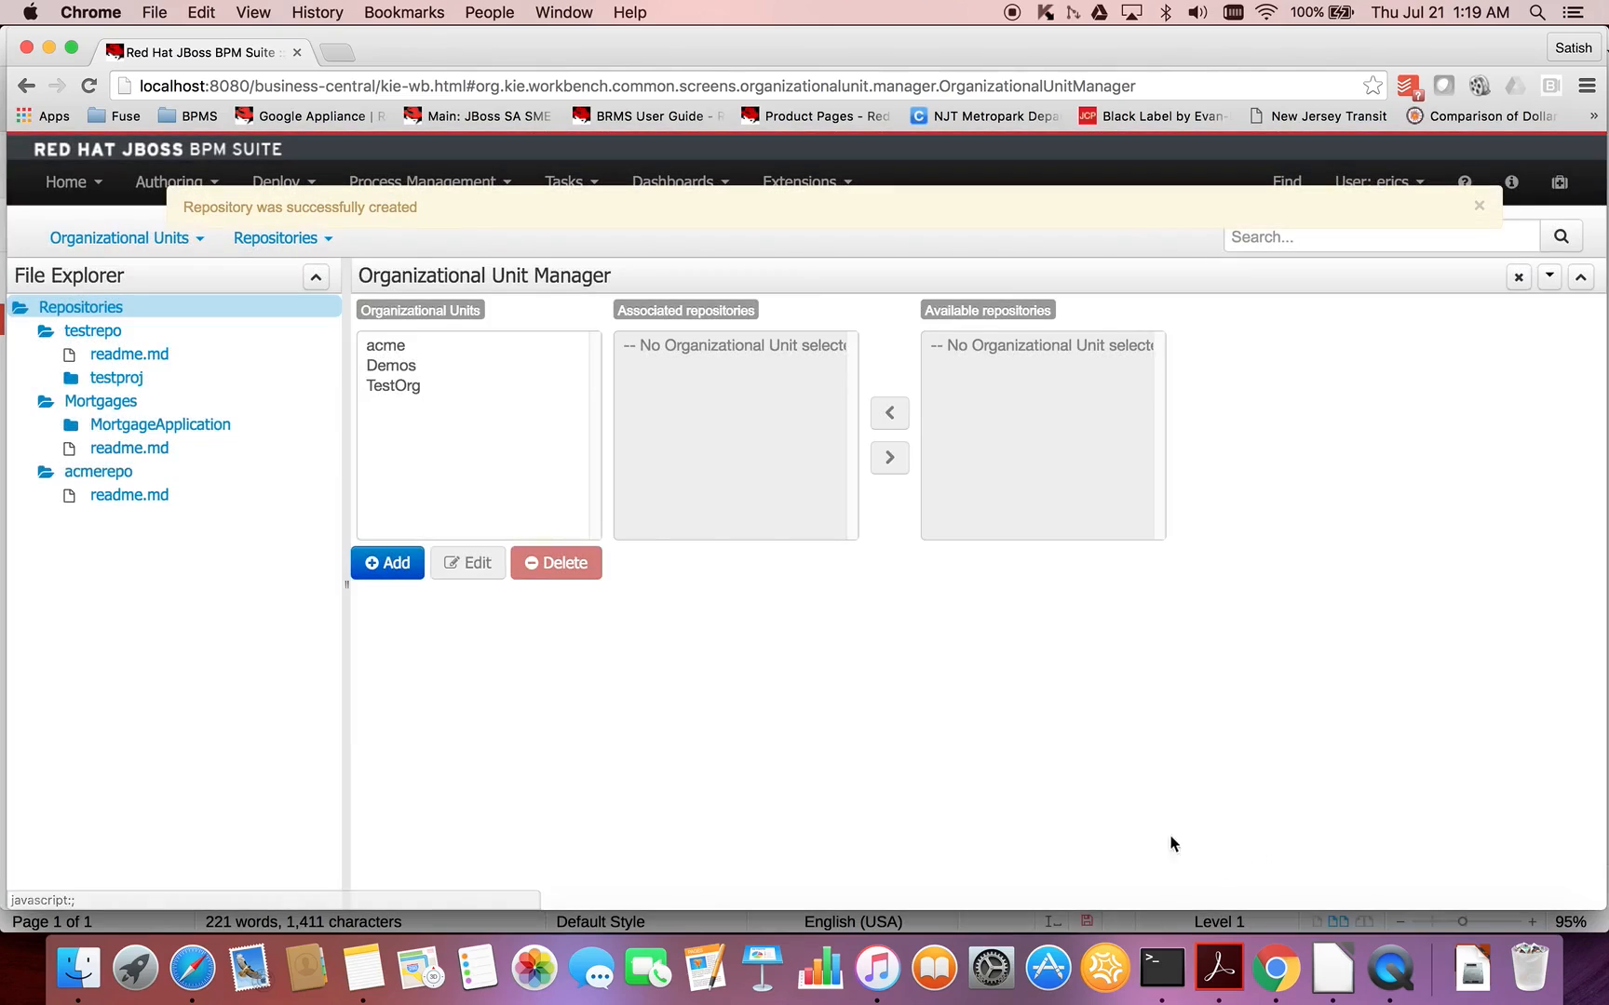
pyautogui.click(398, 351)
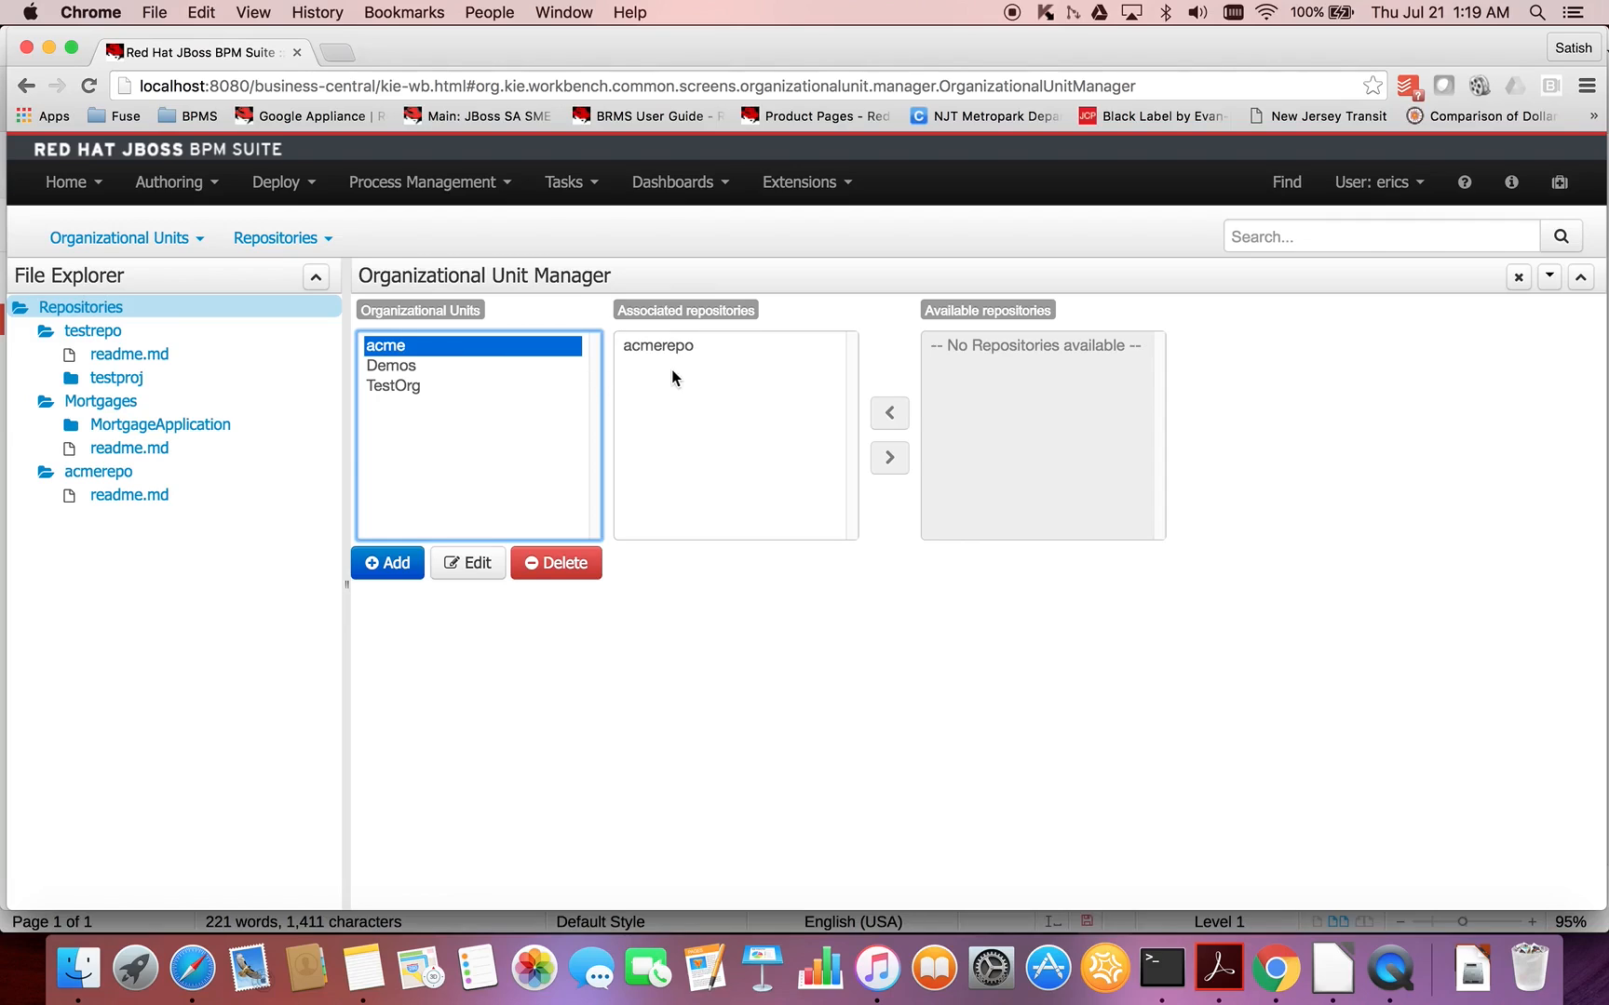
# - Go to project authoring and set the Project Explorer to the acme organizational unit and the acmerepo repository
pyautogui.click(215, 188)
pyautogui.click(199, 233)
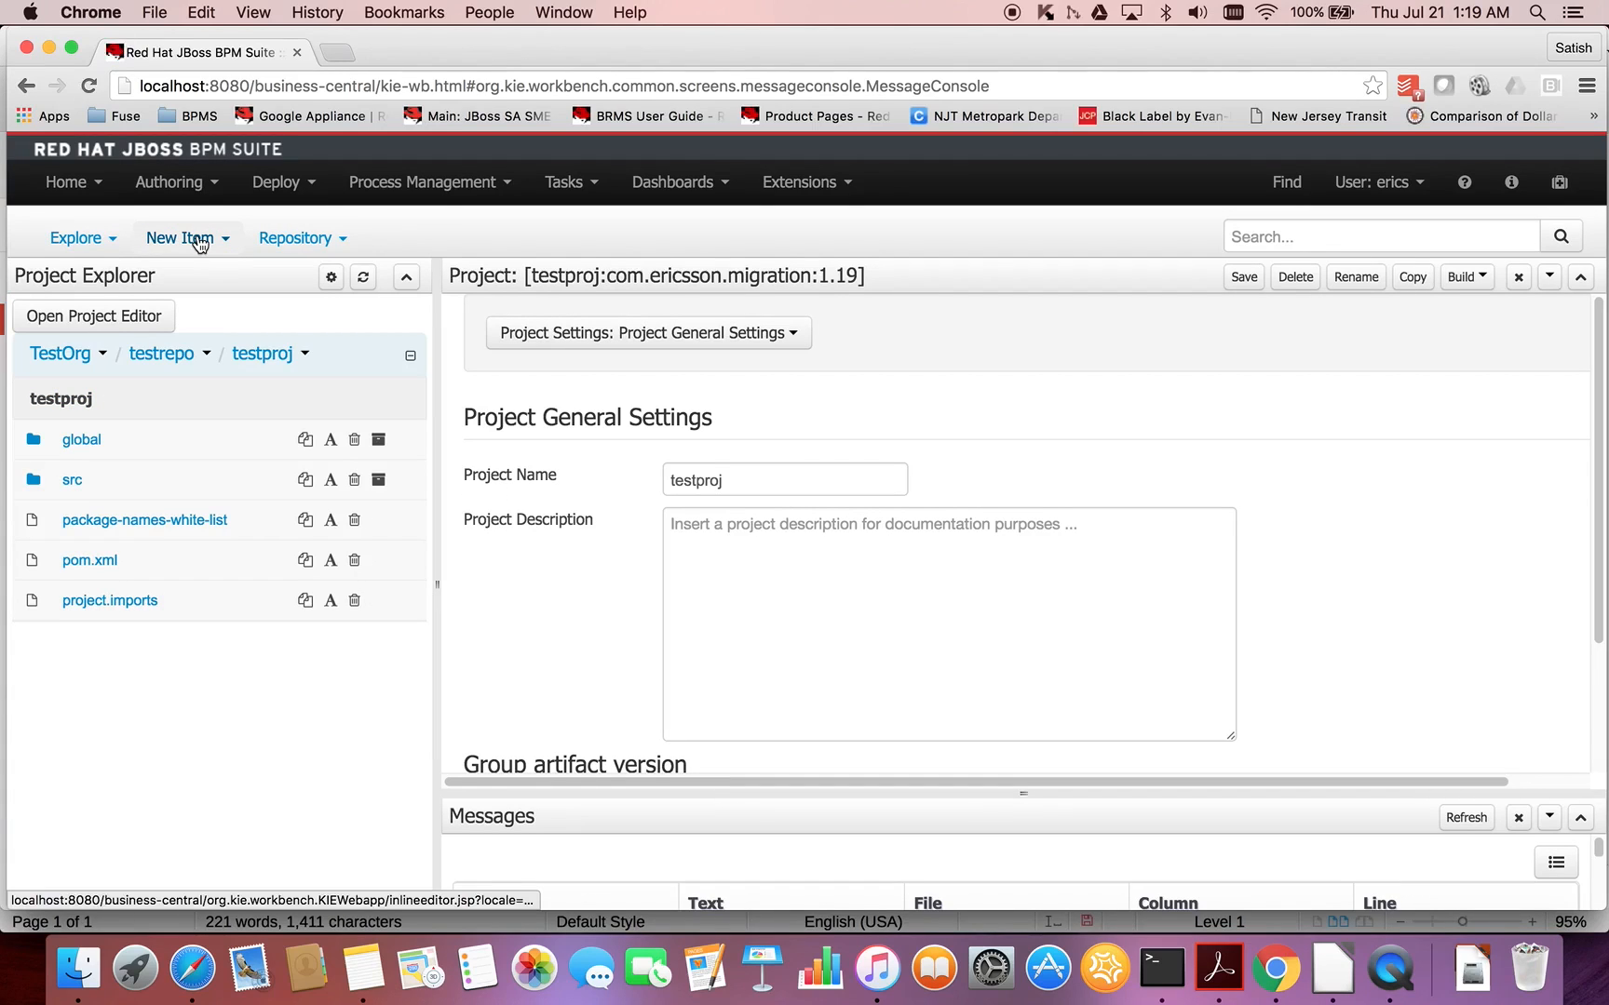
pyautogui.click(100, 356)
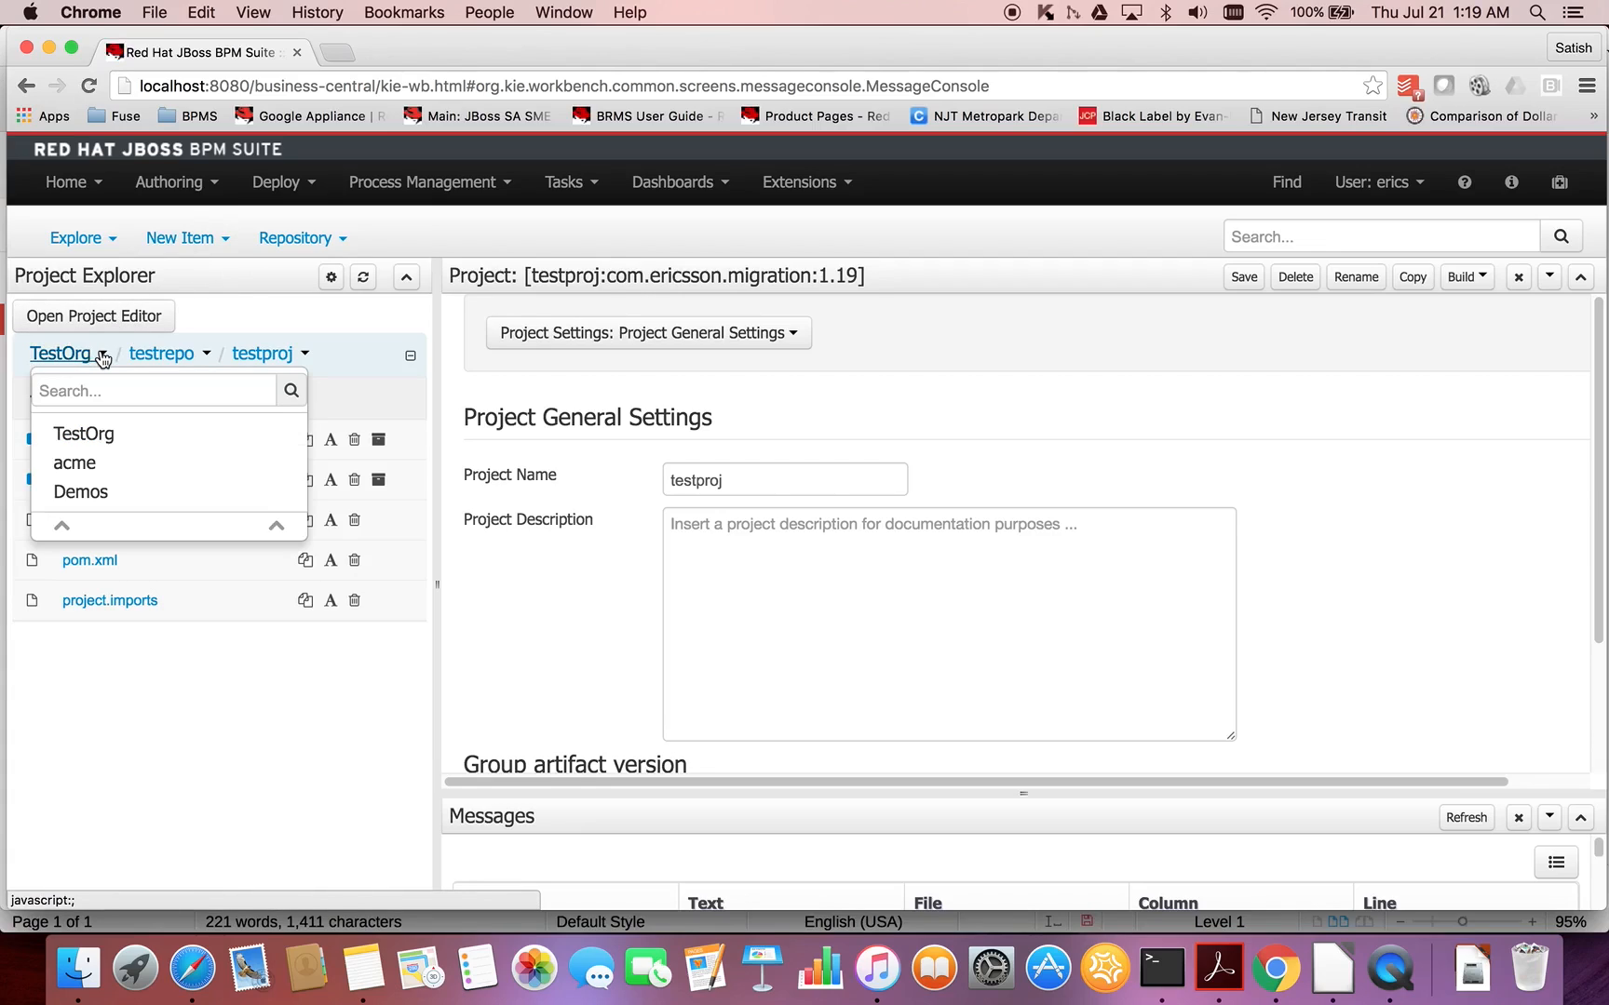
pyautogui.click(94, 473)
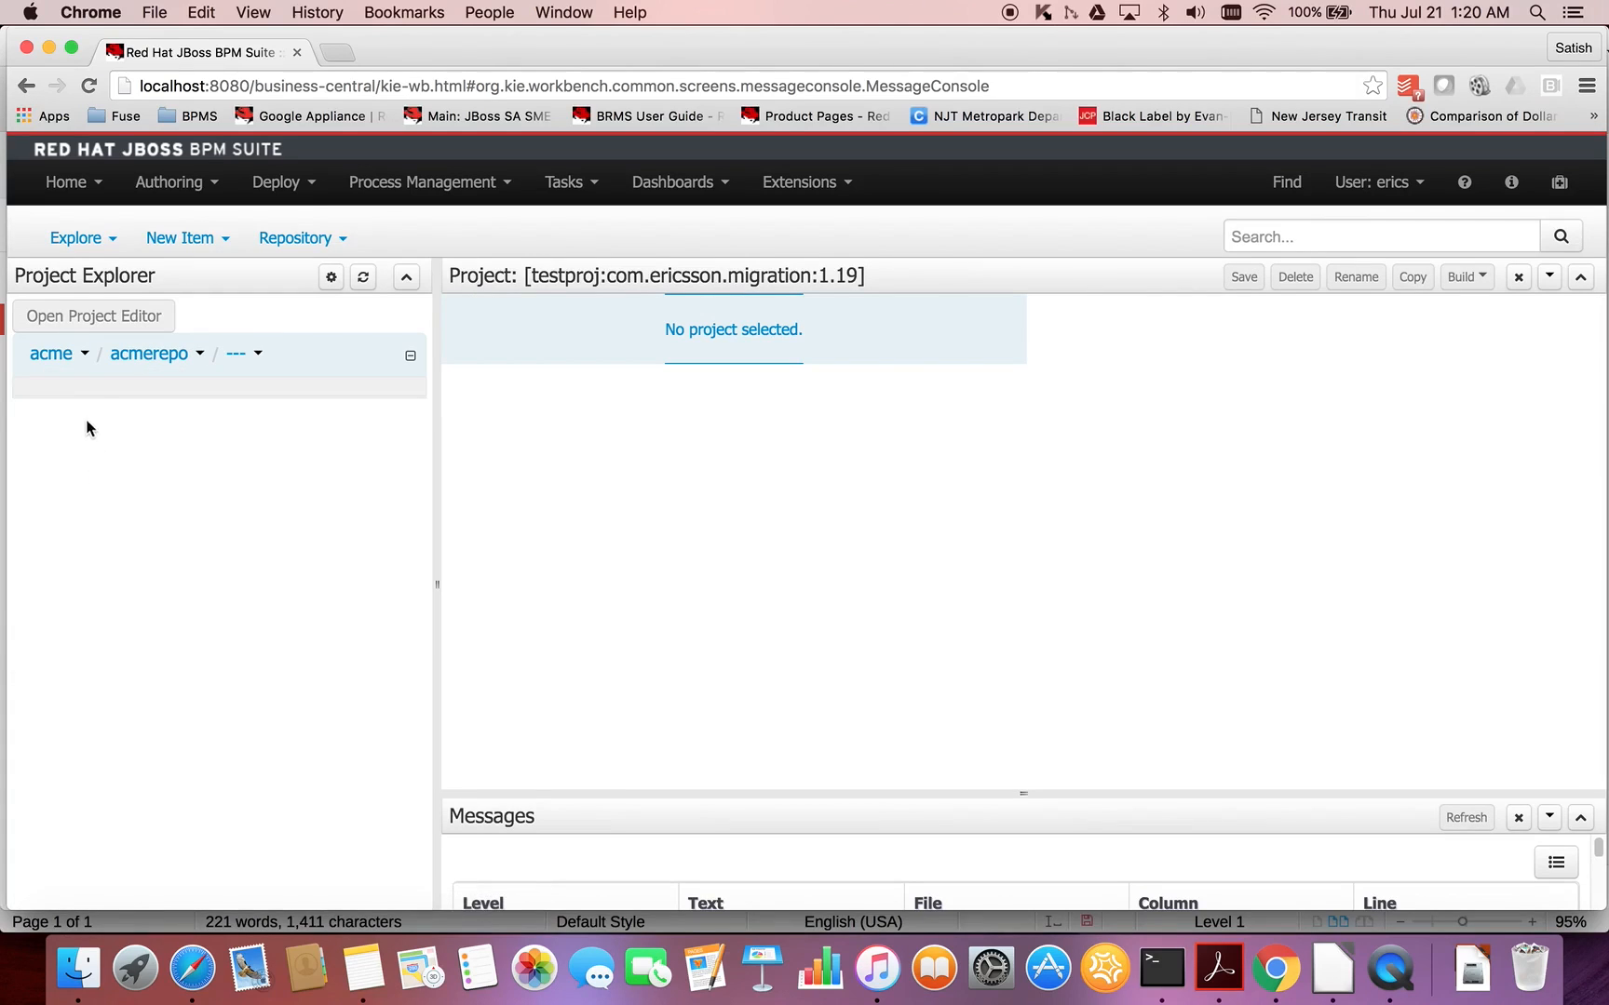
pyautogui.click(198, 357)
pyautogui.click(180, 445)
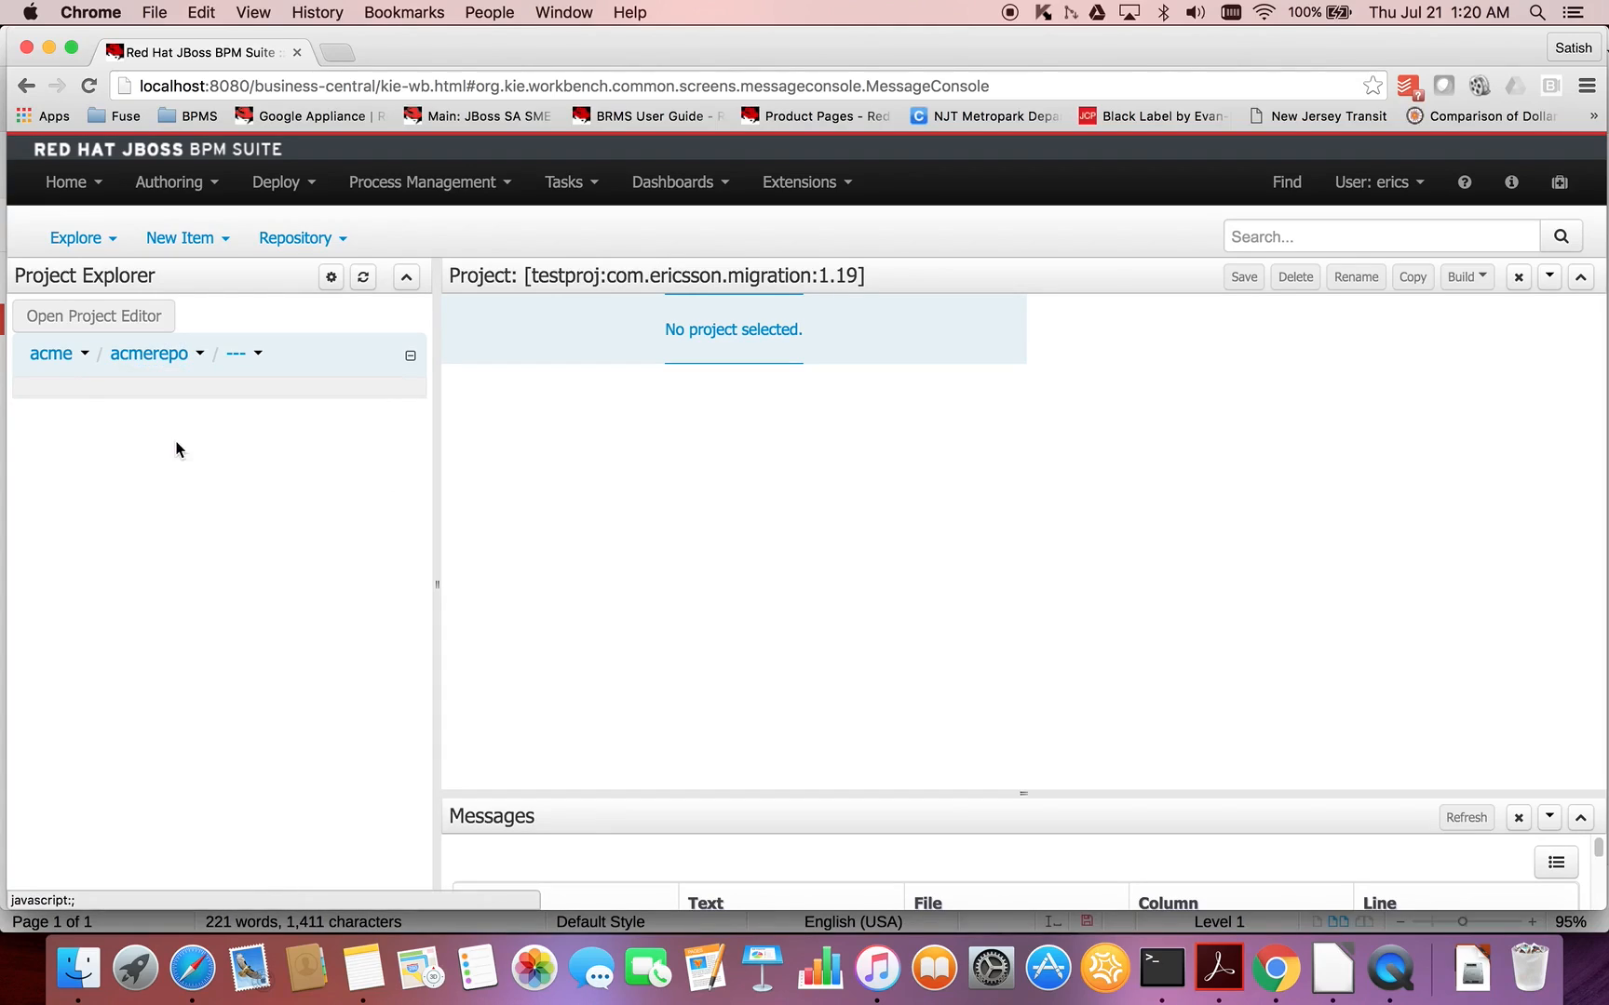
# - Start a new project named vmmigration in acmerepo and proceed to its general settings
pyautogui.click(221, 241)
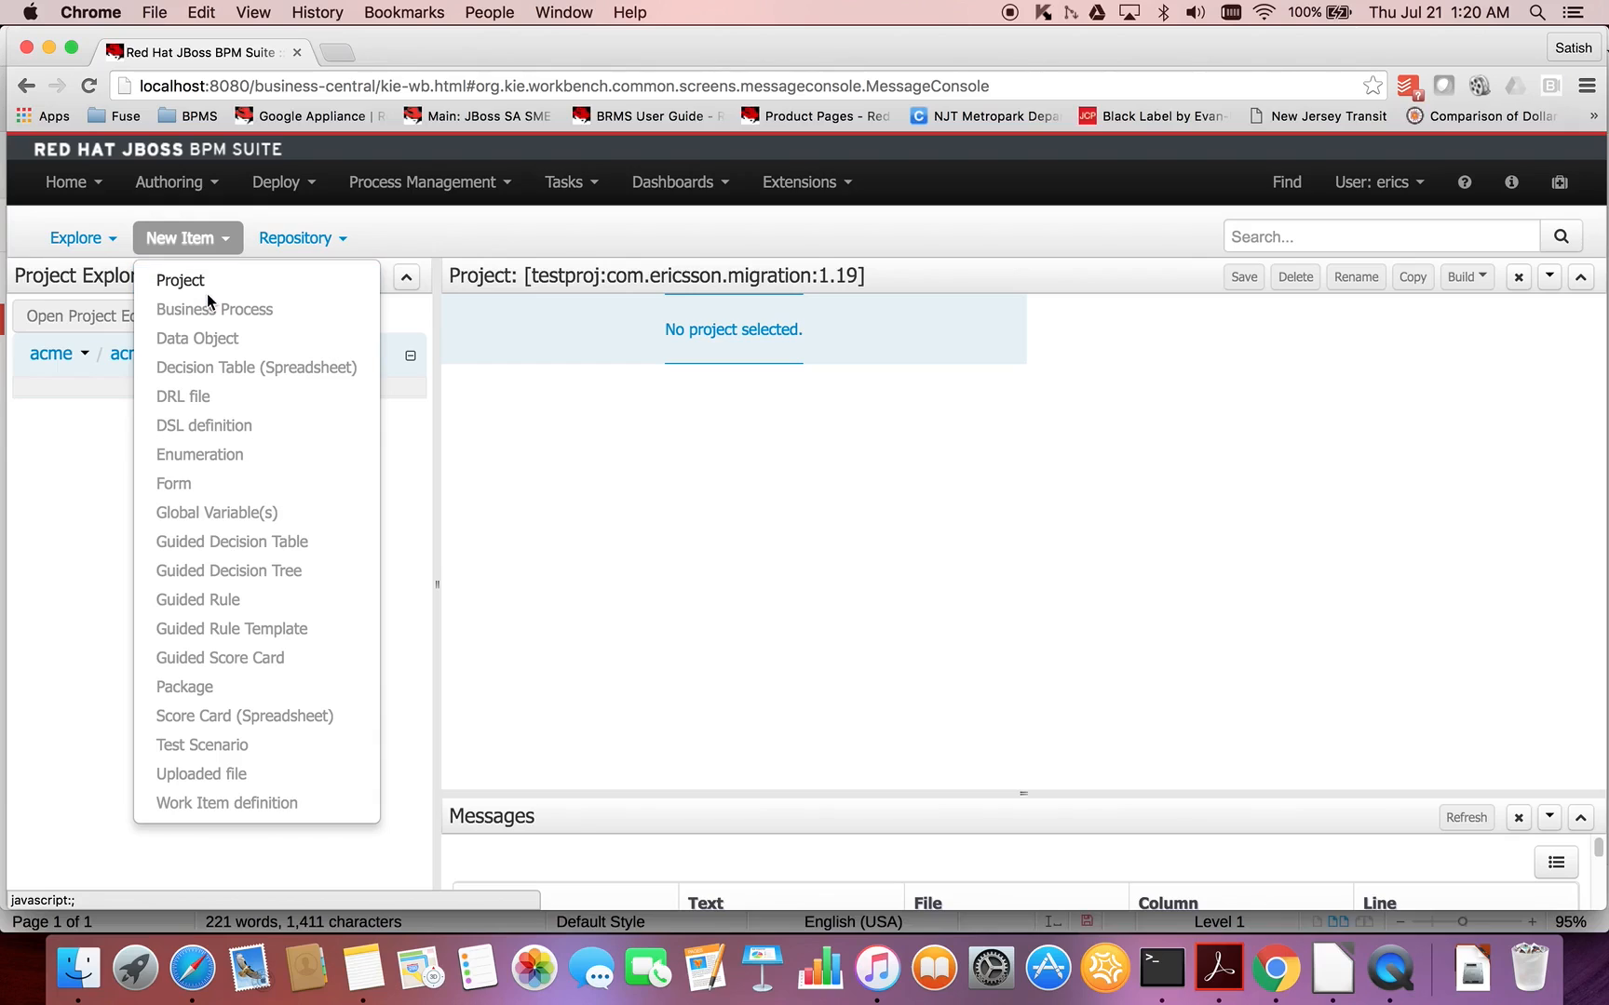
pyautogui.click(200, 281)
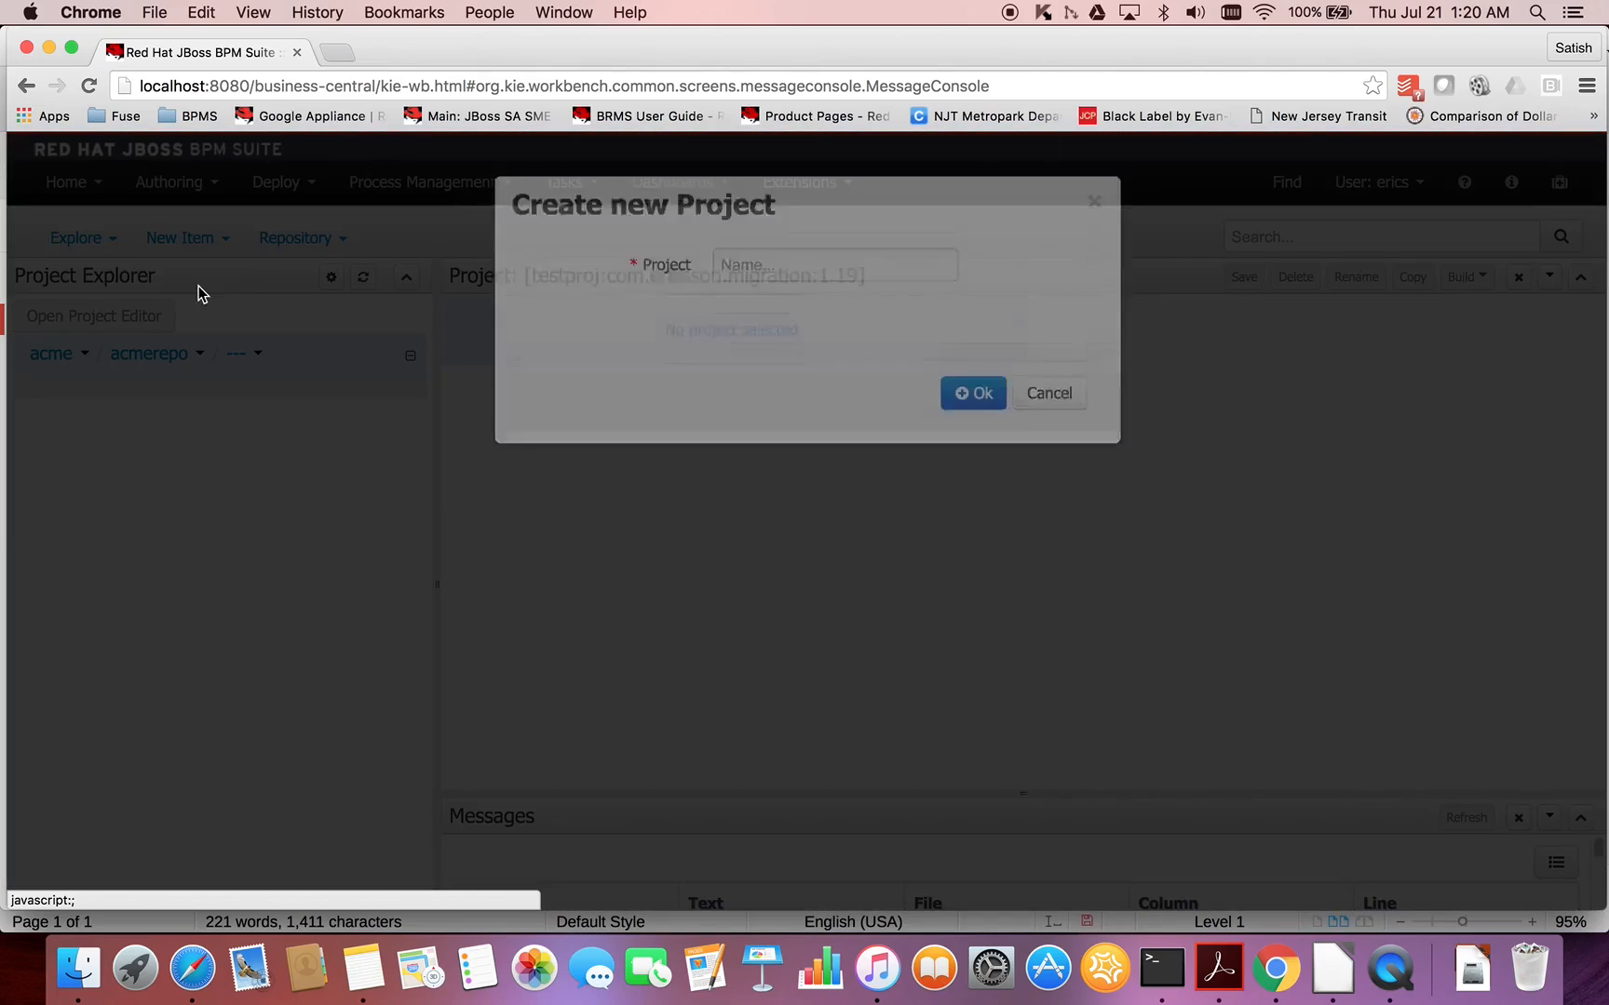
pyautogui.write('v')
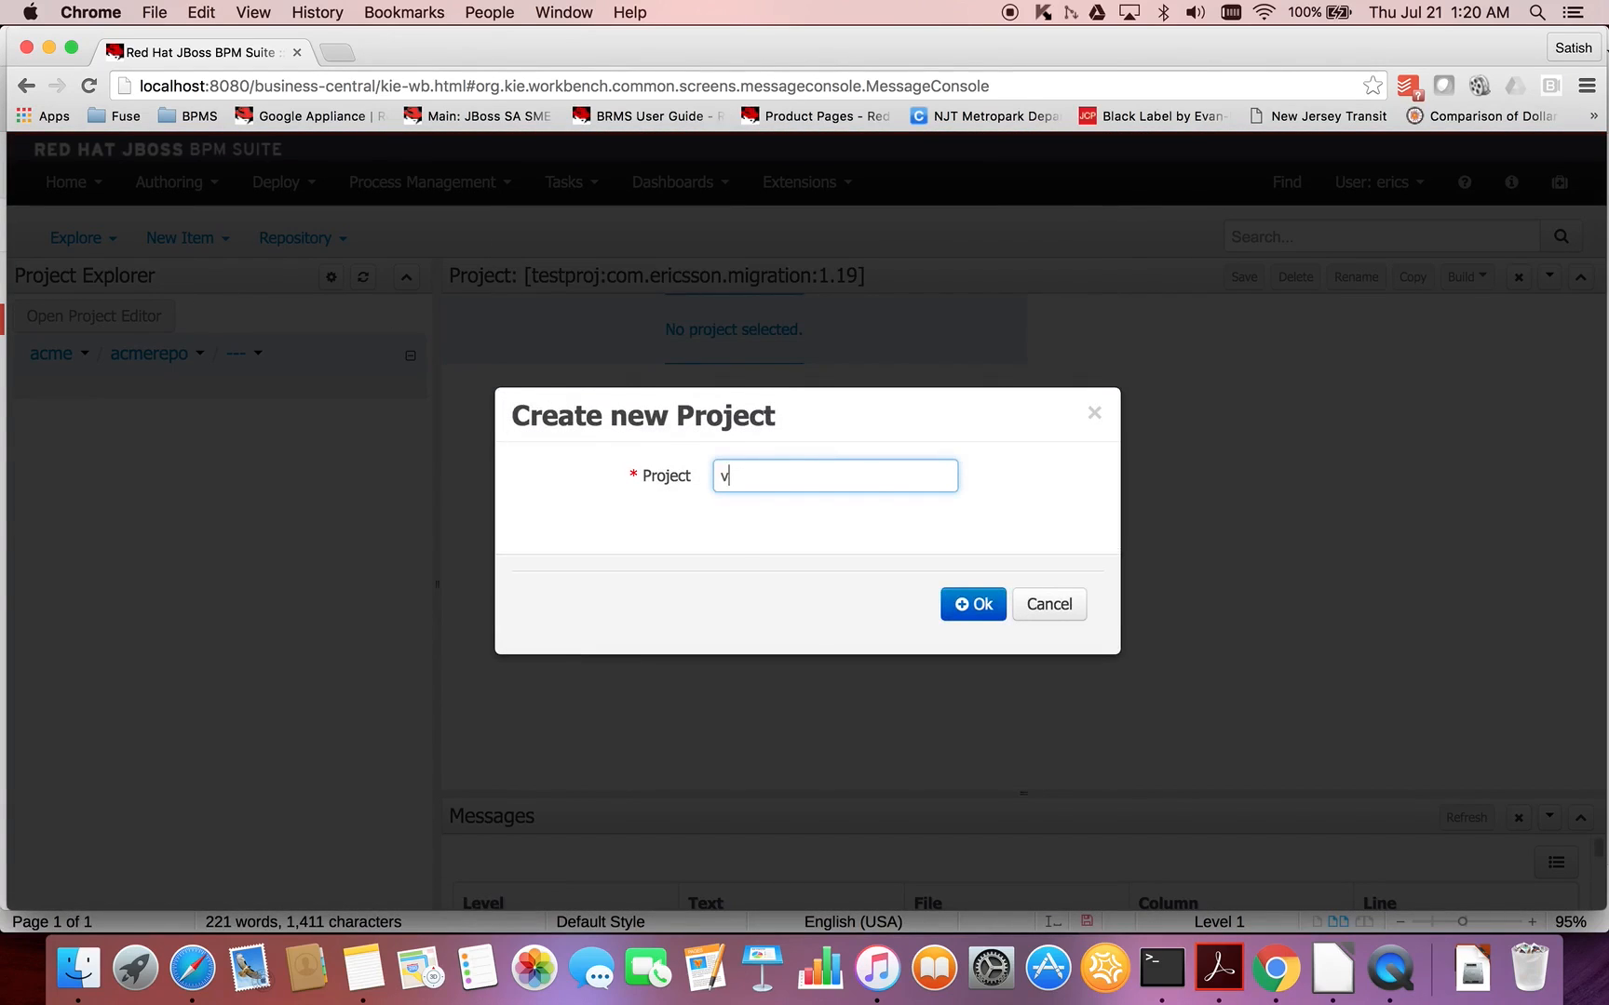
pyautogui.write('mmigration')
pyautogui.click(973, 606)
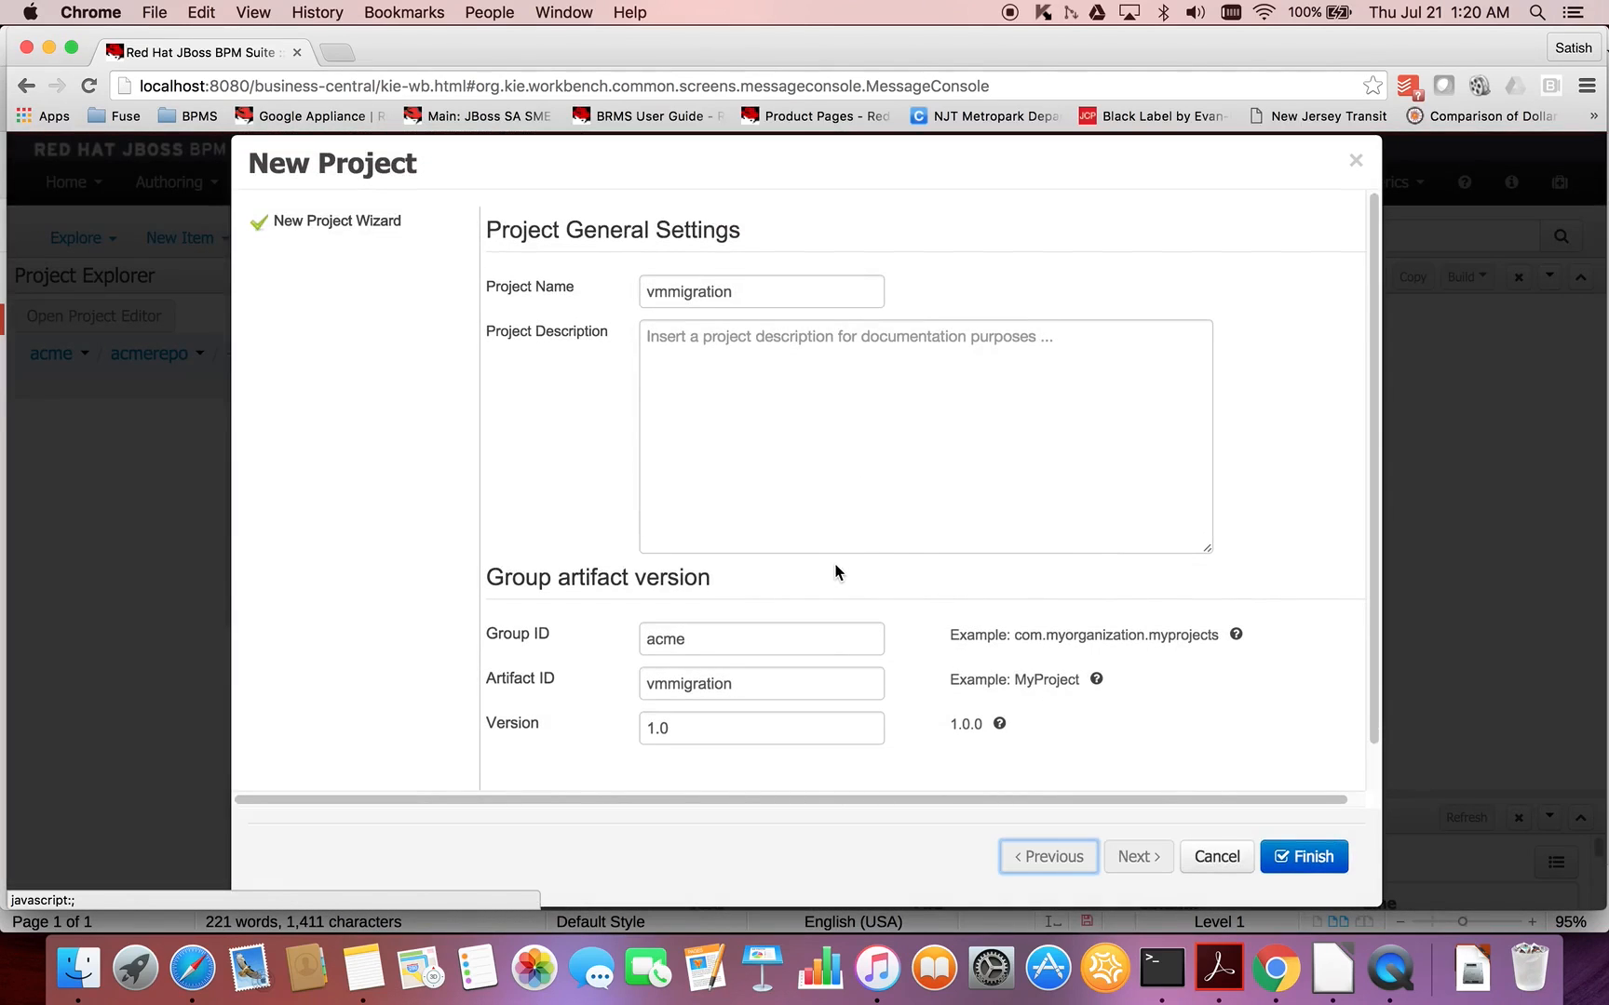
# - Set the new project's group ID to com.acme.migration and finish creating the project
pyautogui.click(652, 642)
pyautogui.write('com')
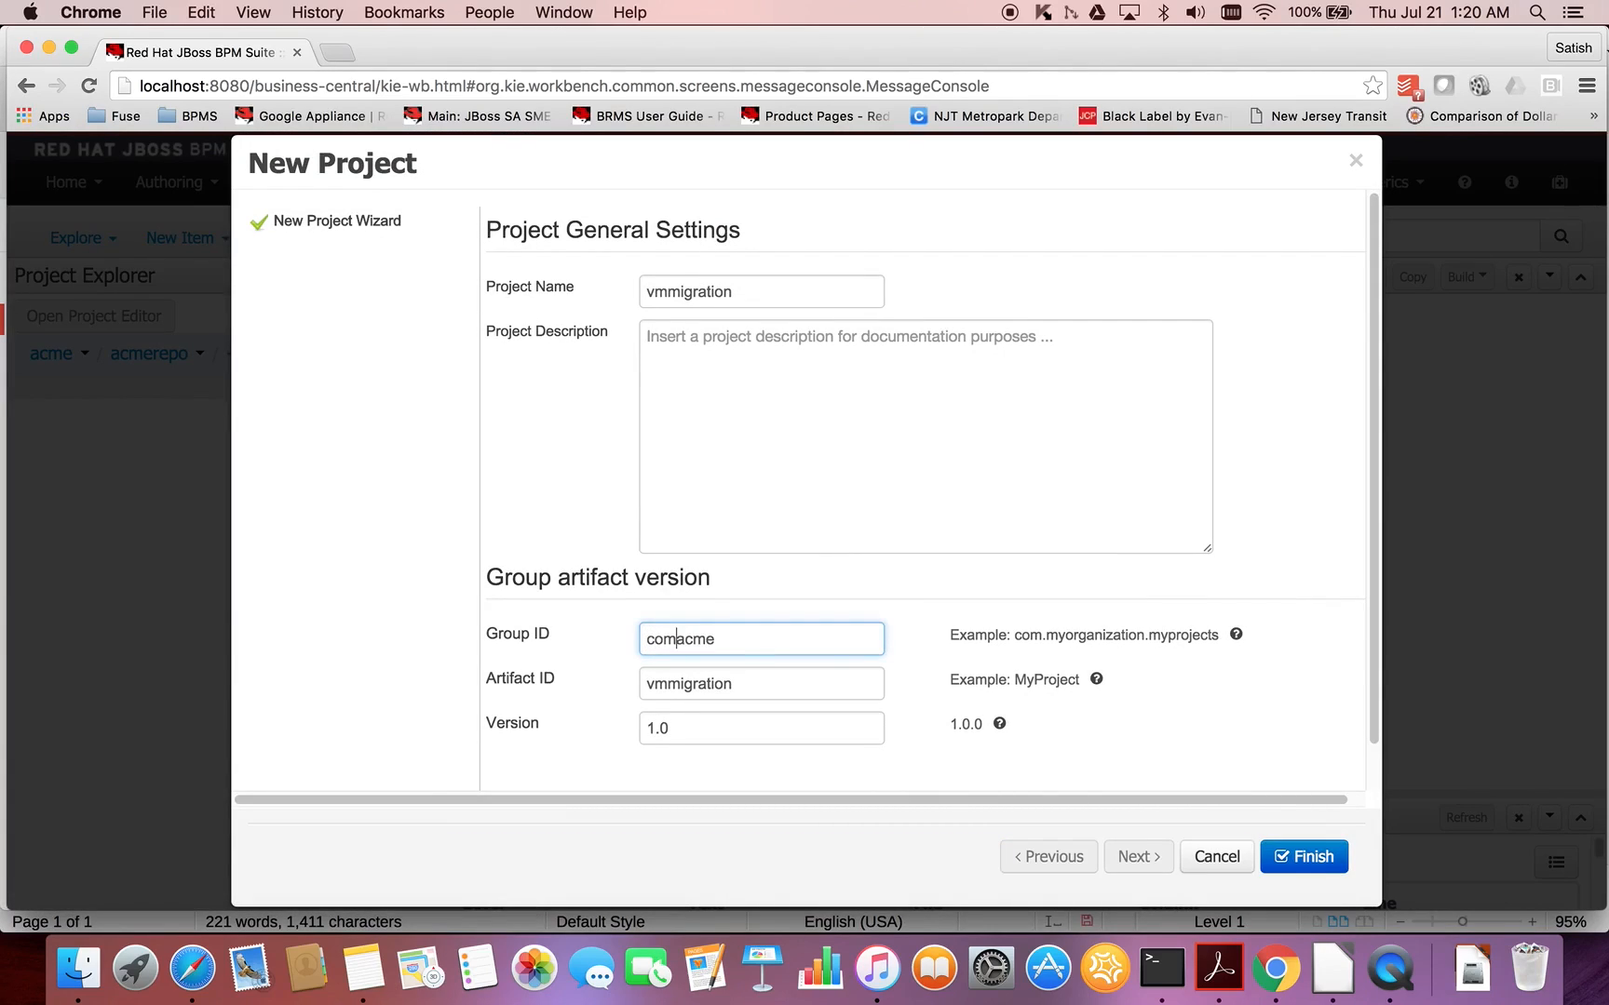
pyautogui.write('.')
pyautogui.click(736, 644)
pyautogui.write('.v')
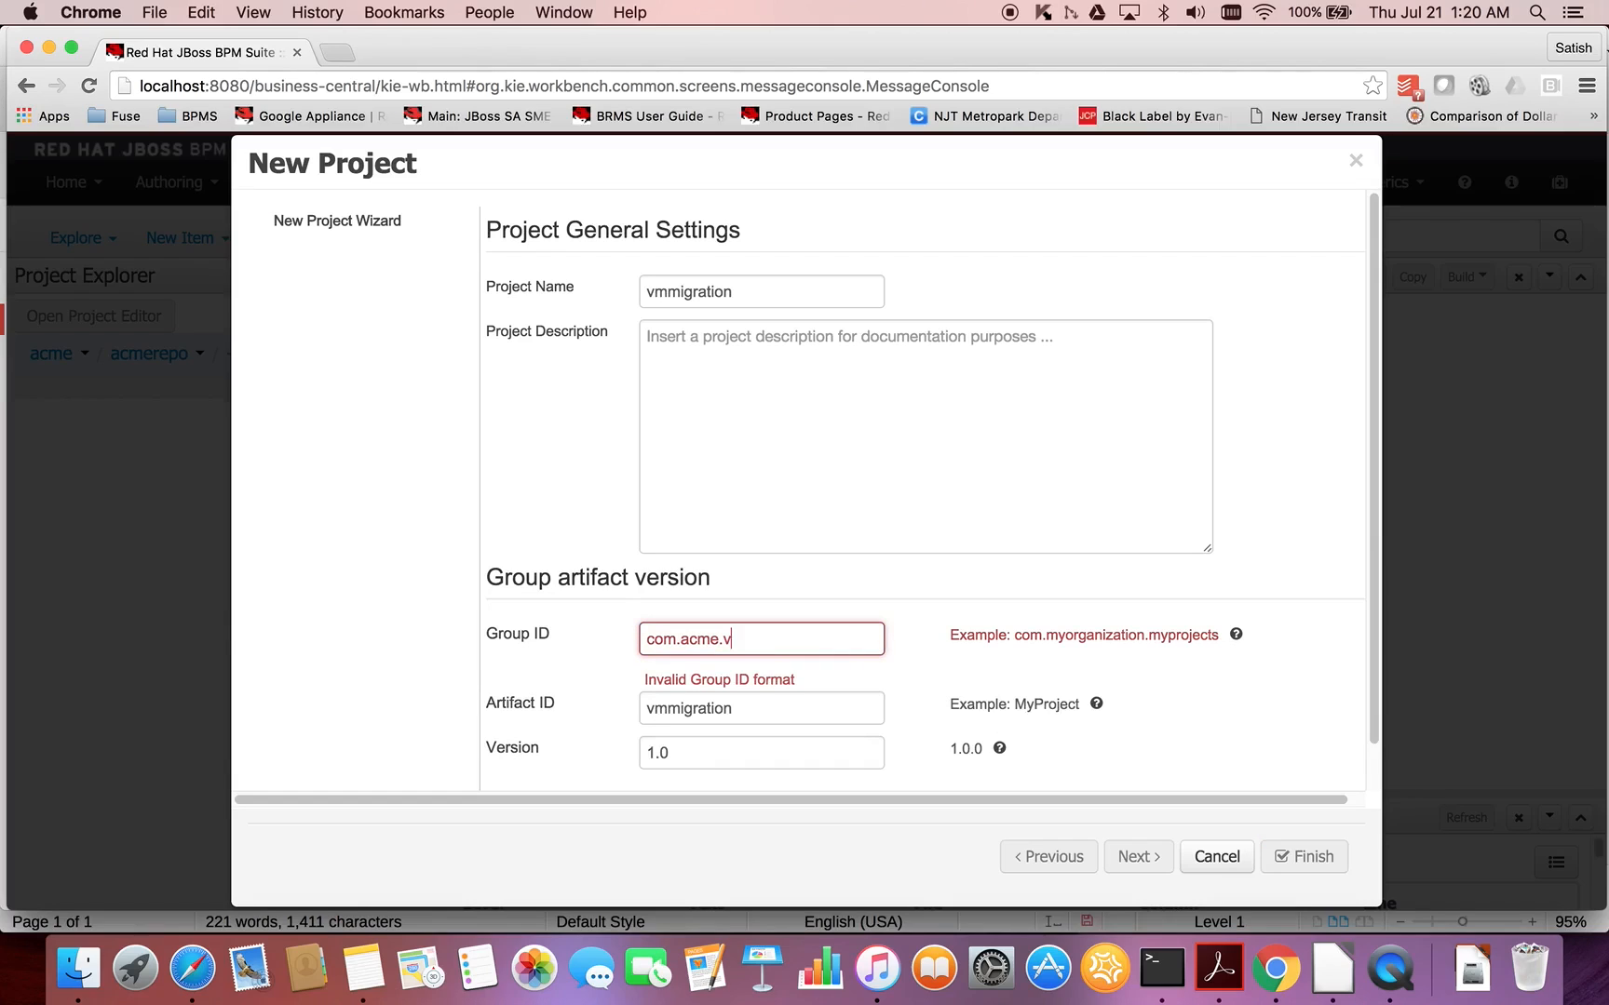
pyautogui.write('mmmi=')
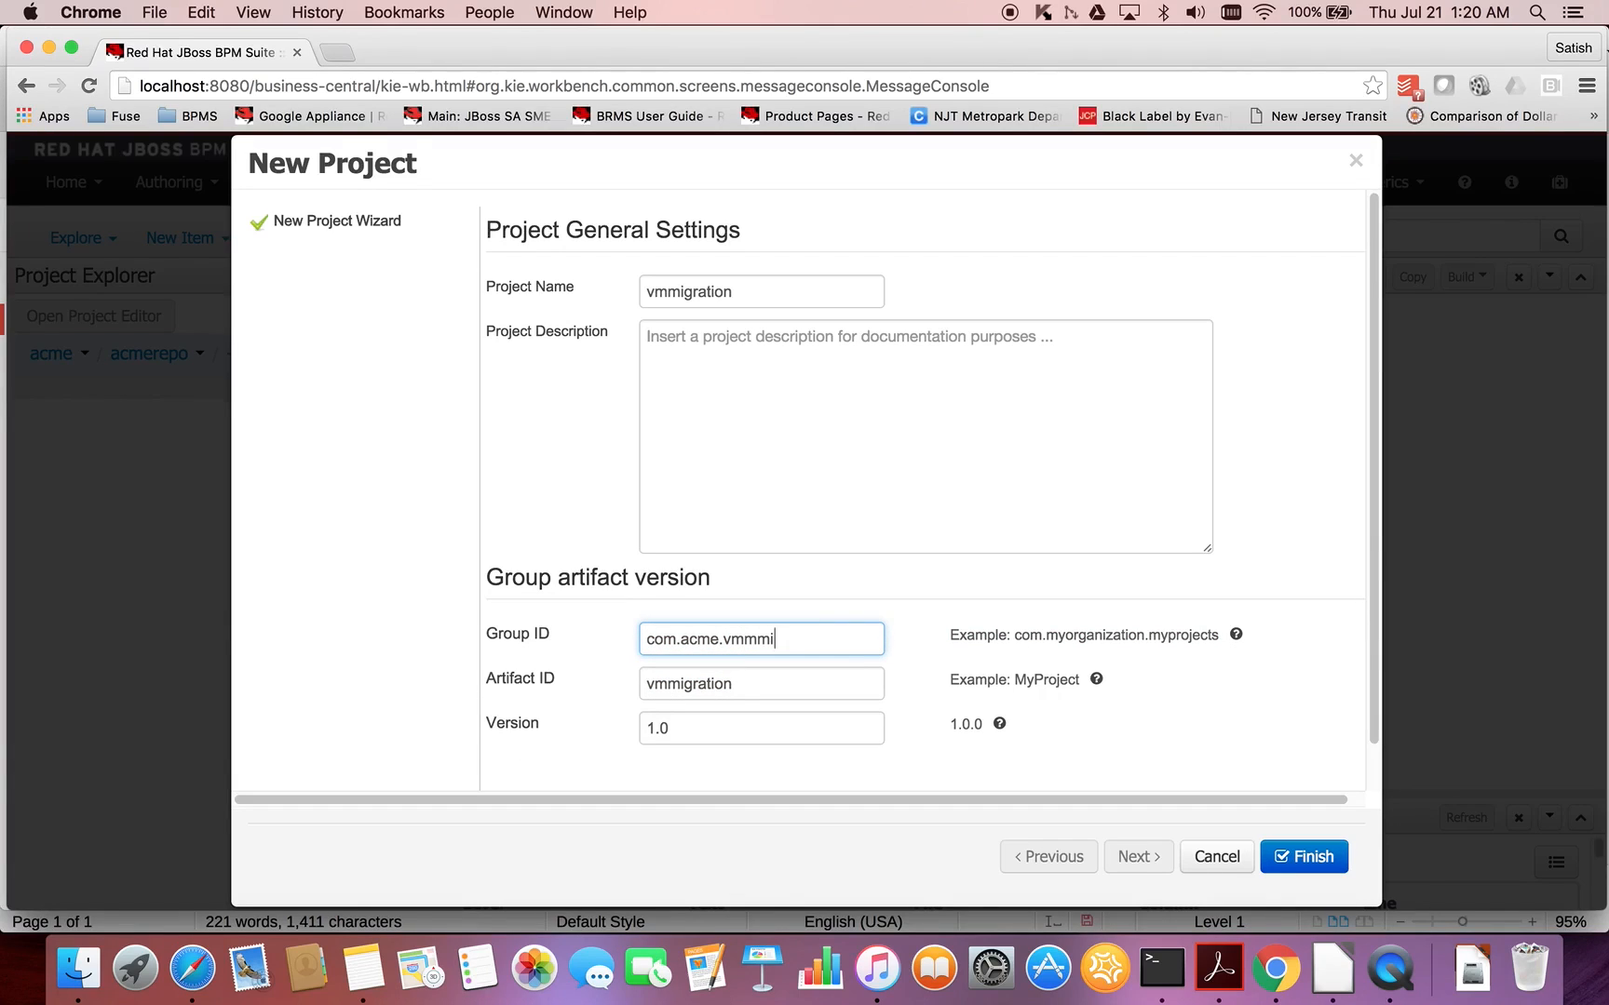
pyautogui.press('BackSpace')
pyautogui.press('BackSpace')
pyautogui.press('BackSpace')
pyautogui.write('igration')
pyautogui.click(744, 639)
pyautogui.press('BackSpace')
pyautogui.press('BackSpace')
pyautogui.click(1313, 857)
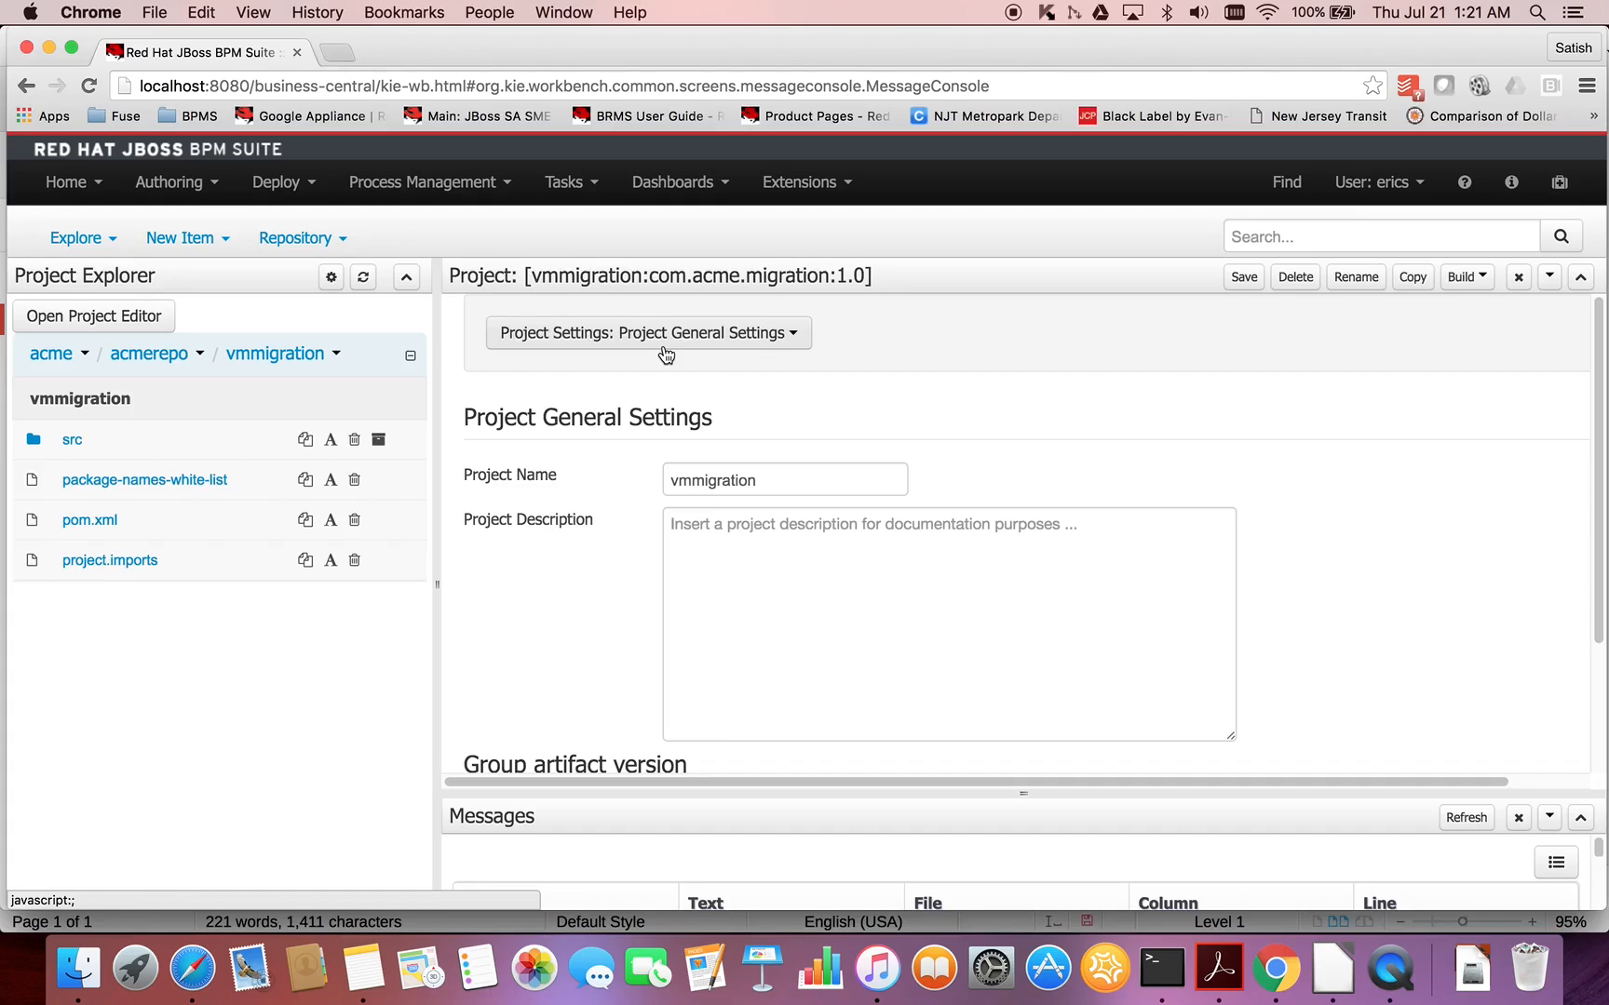
# - Switch to the LibreOffice demo notes, review the repository and data object steps, and return to Chrome
pyautogui.press('super+Tab')
pyautogui.press('super+Tab')
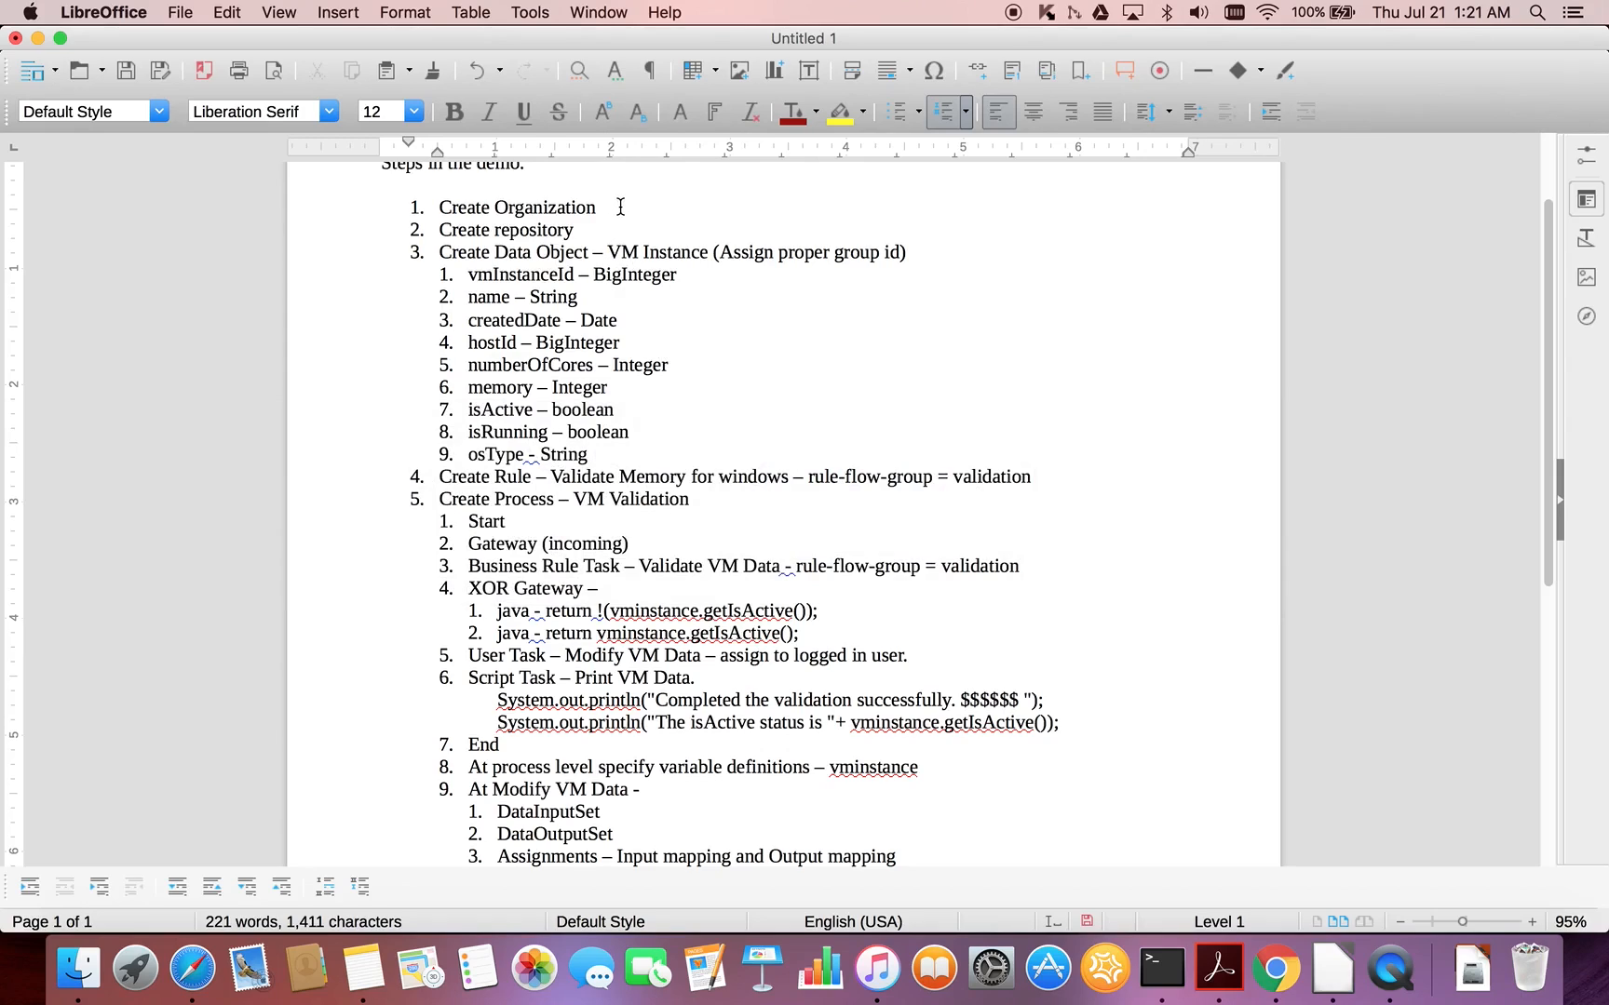
pyautogui.doubleClick(565, 233)
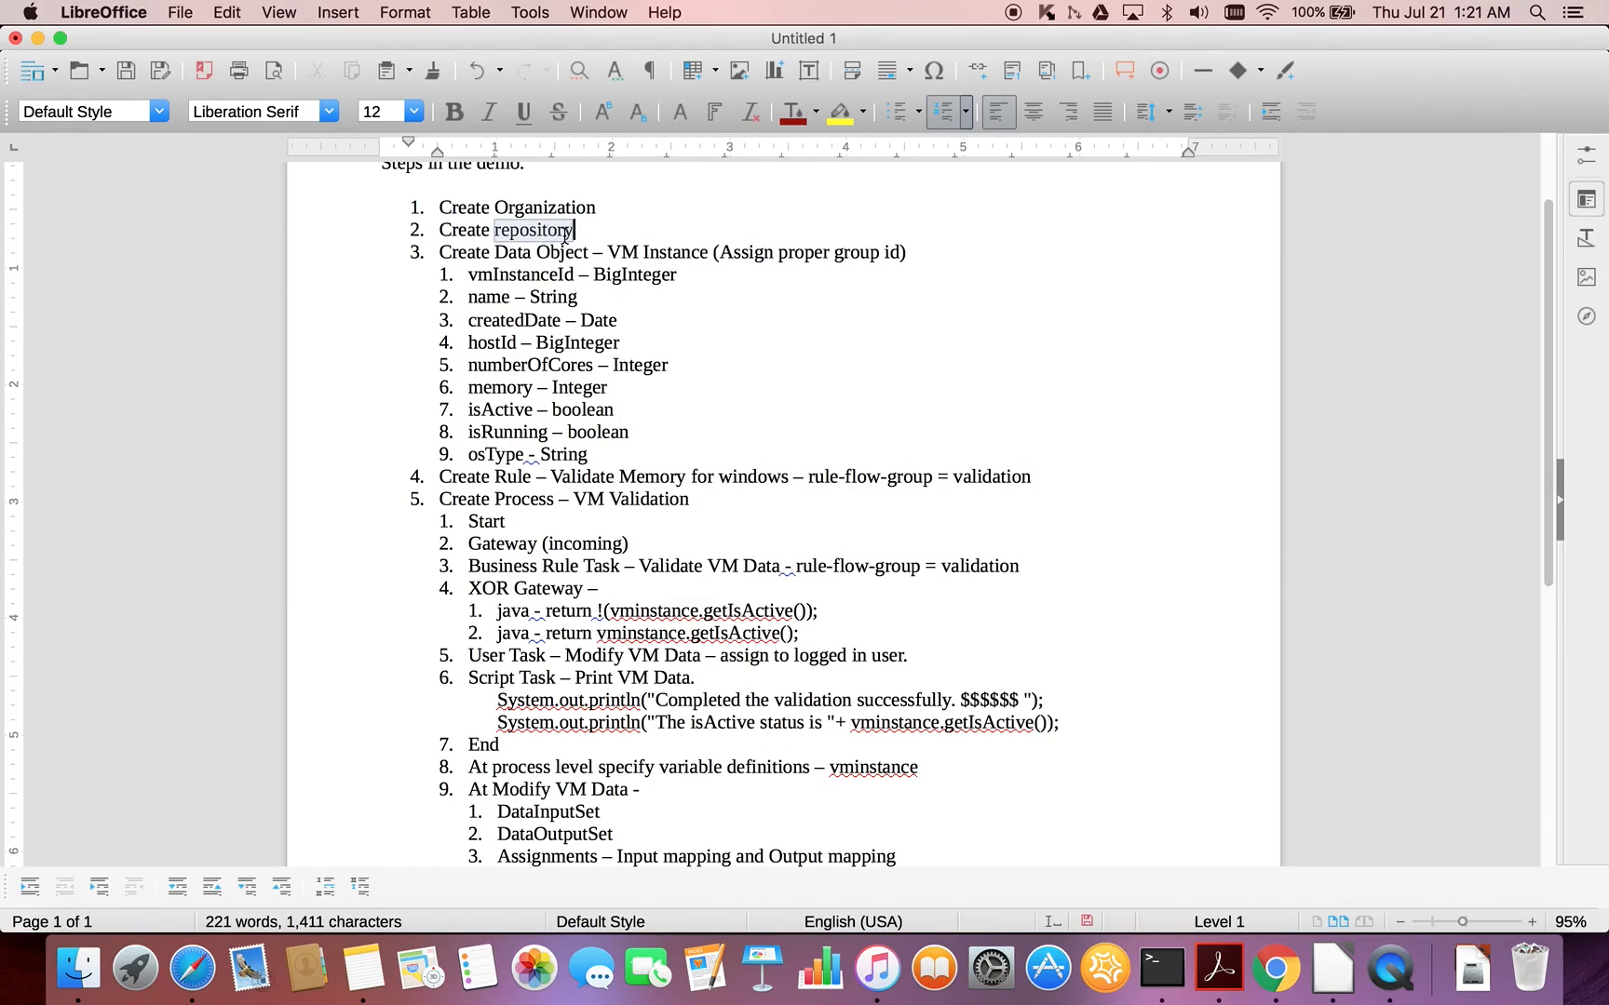
pyautogui.doubleClick(555, 254)
pyautogui.click(604, 246)
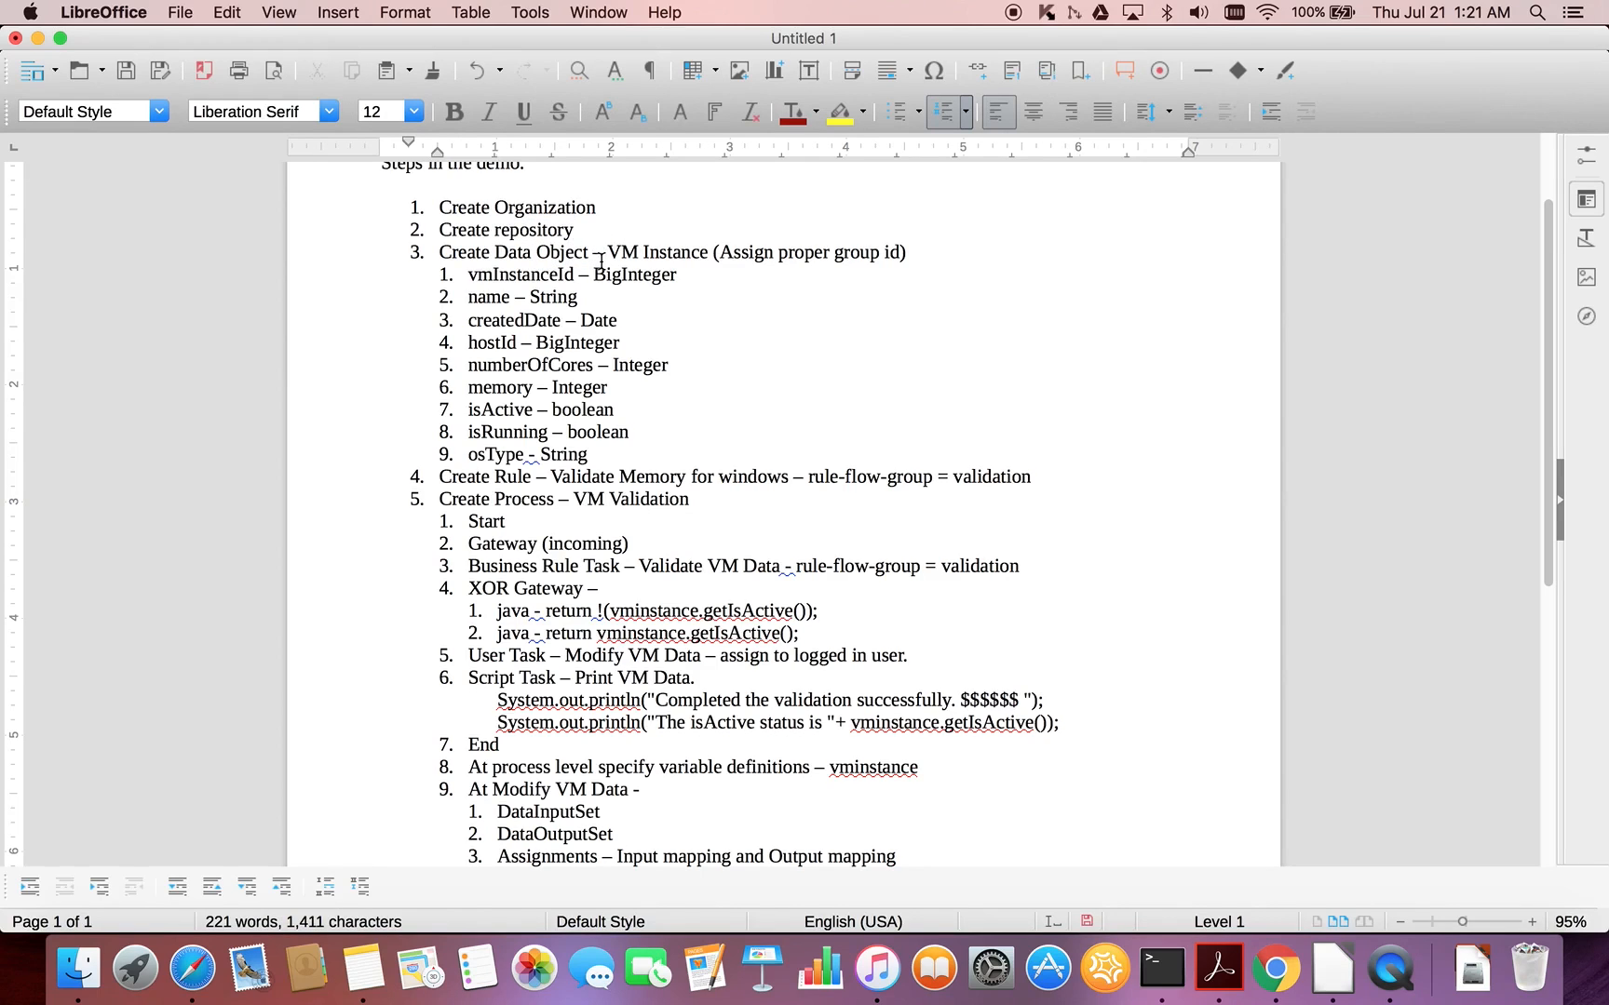
pyautogui.press('super+Tab')
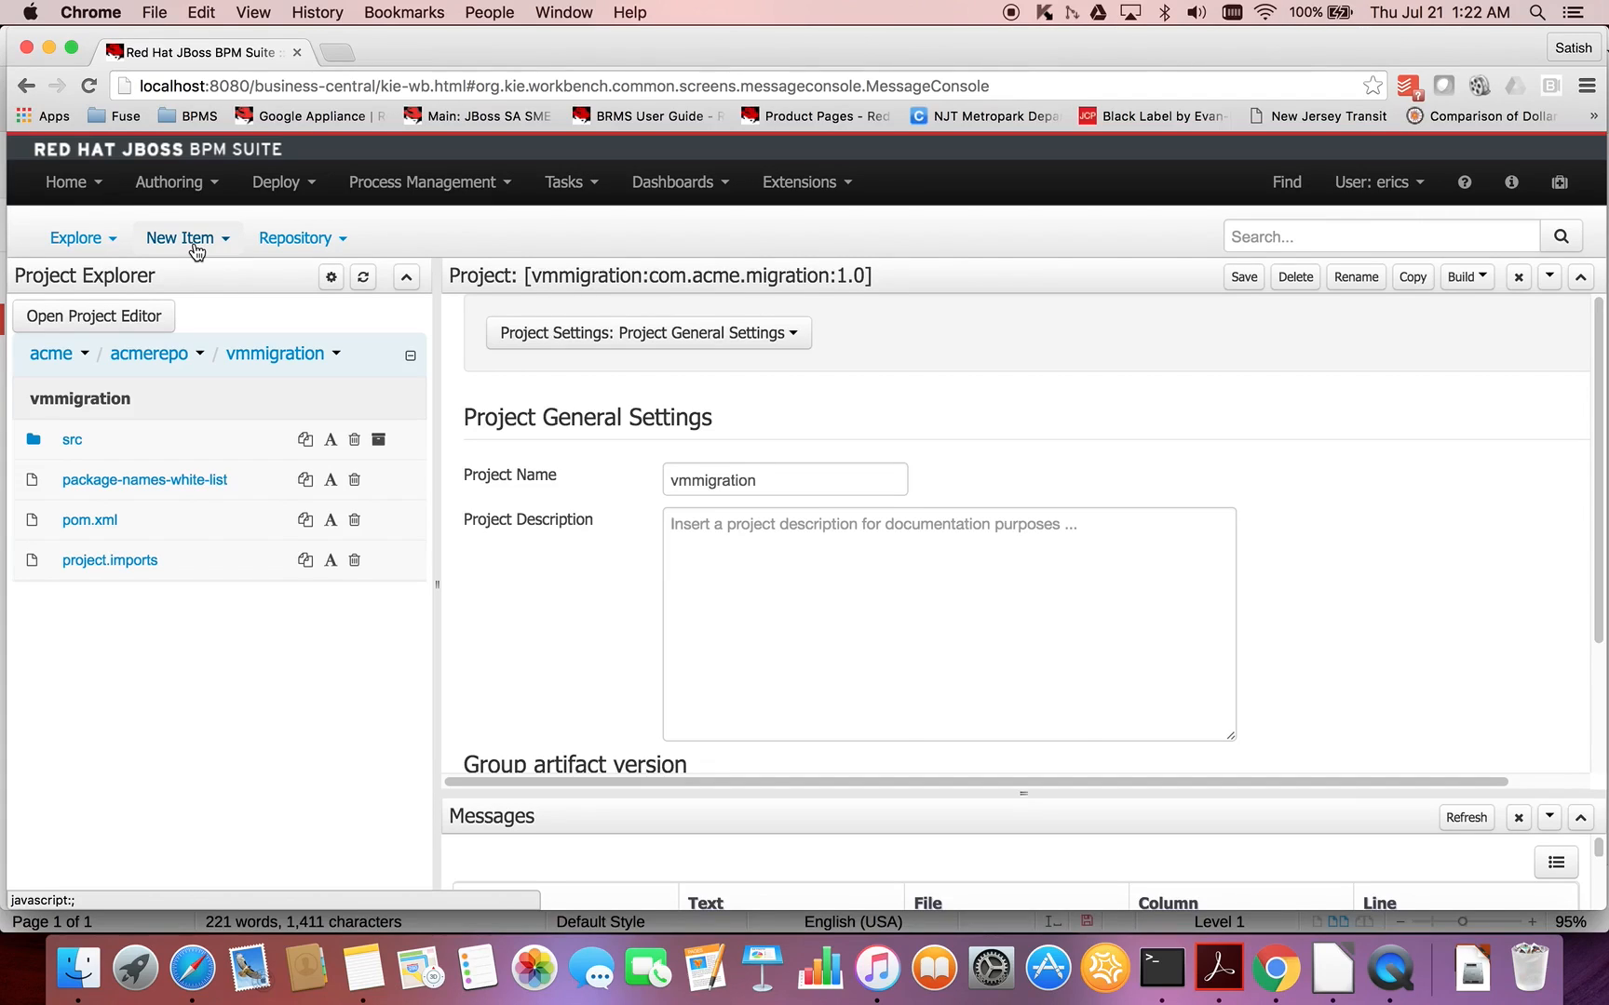
# - Create a new data object named VMInstance in the com.acme.migration.vmmigration package
pyautogui.click(191, 239)
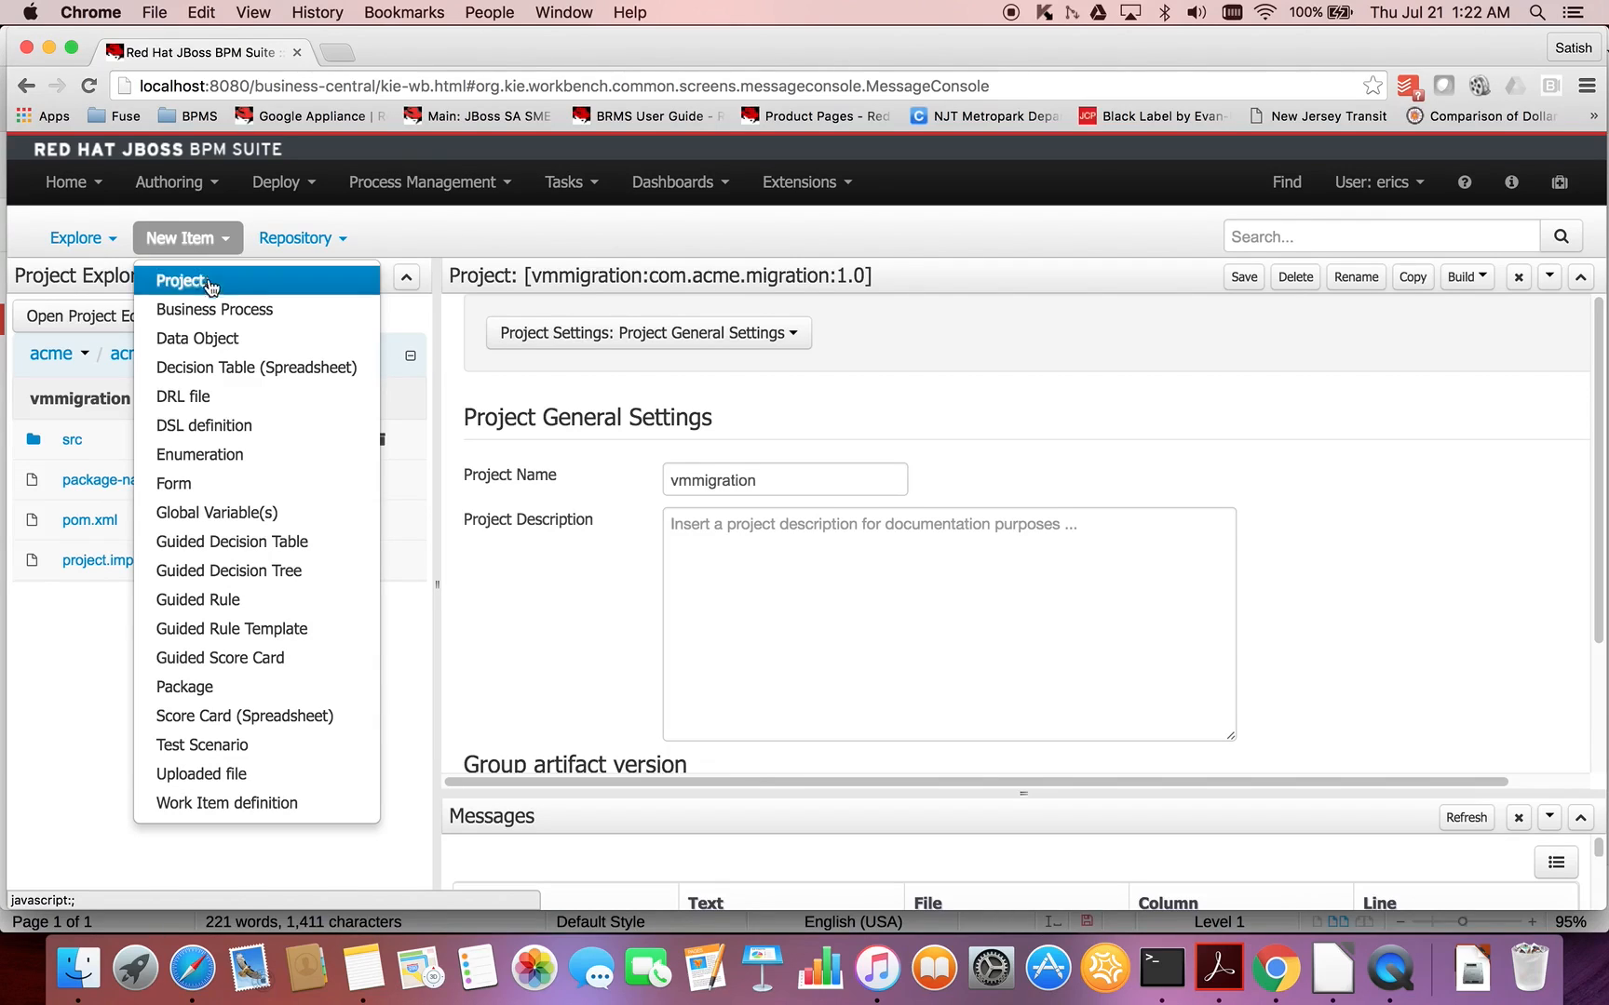
pyautogui.click(211, 338)
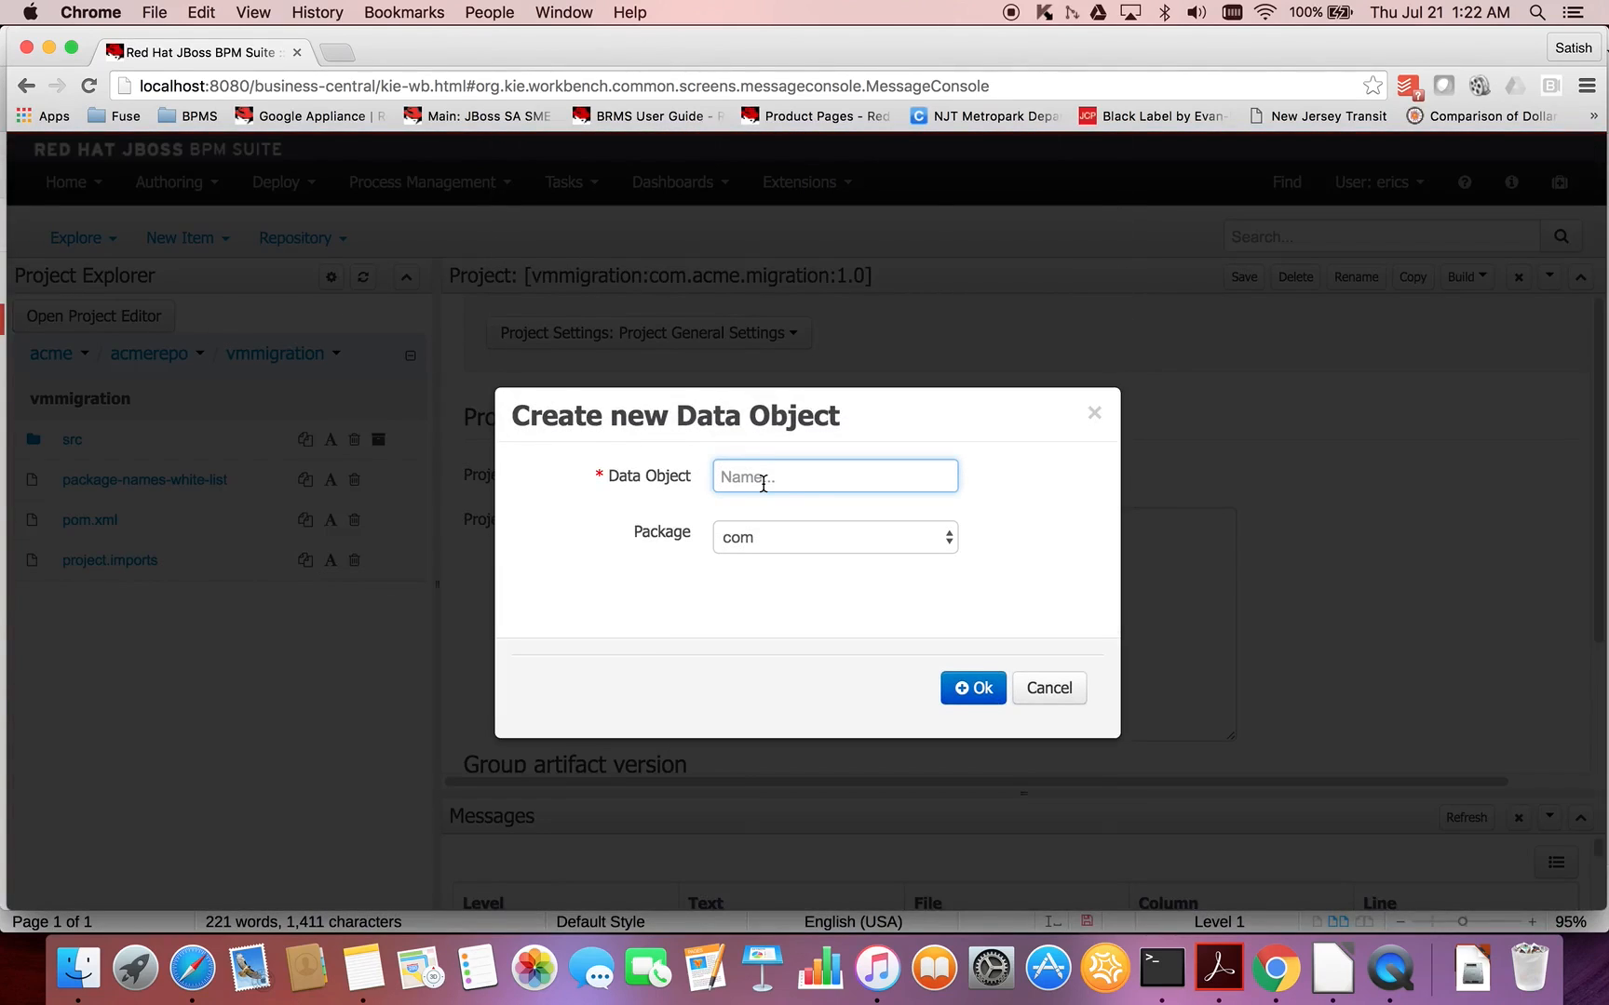
pyautogui.write('VMInstance')
pyautogui.click(944, 536)
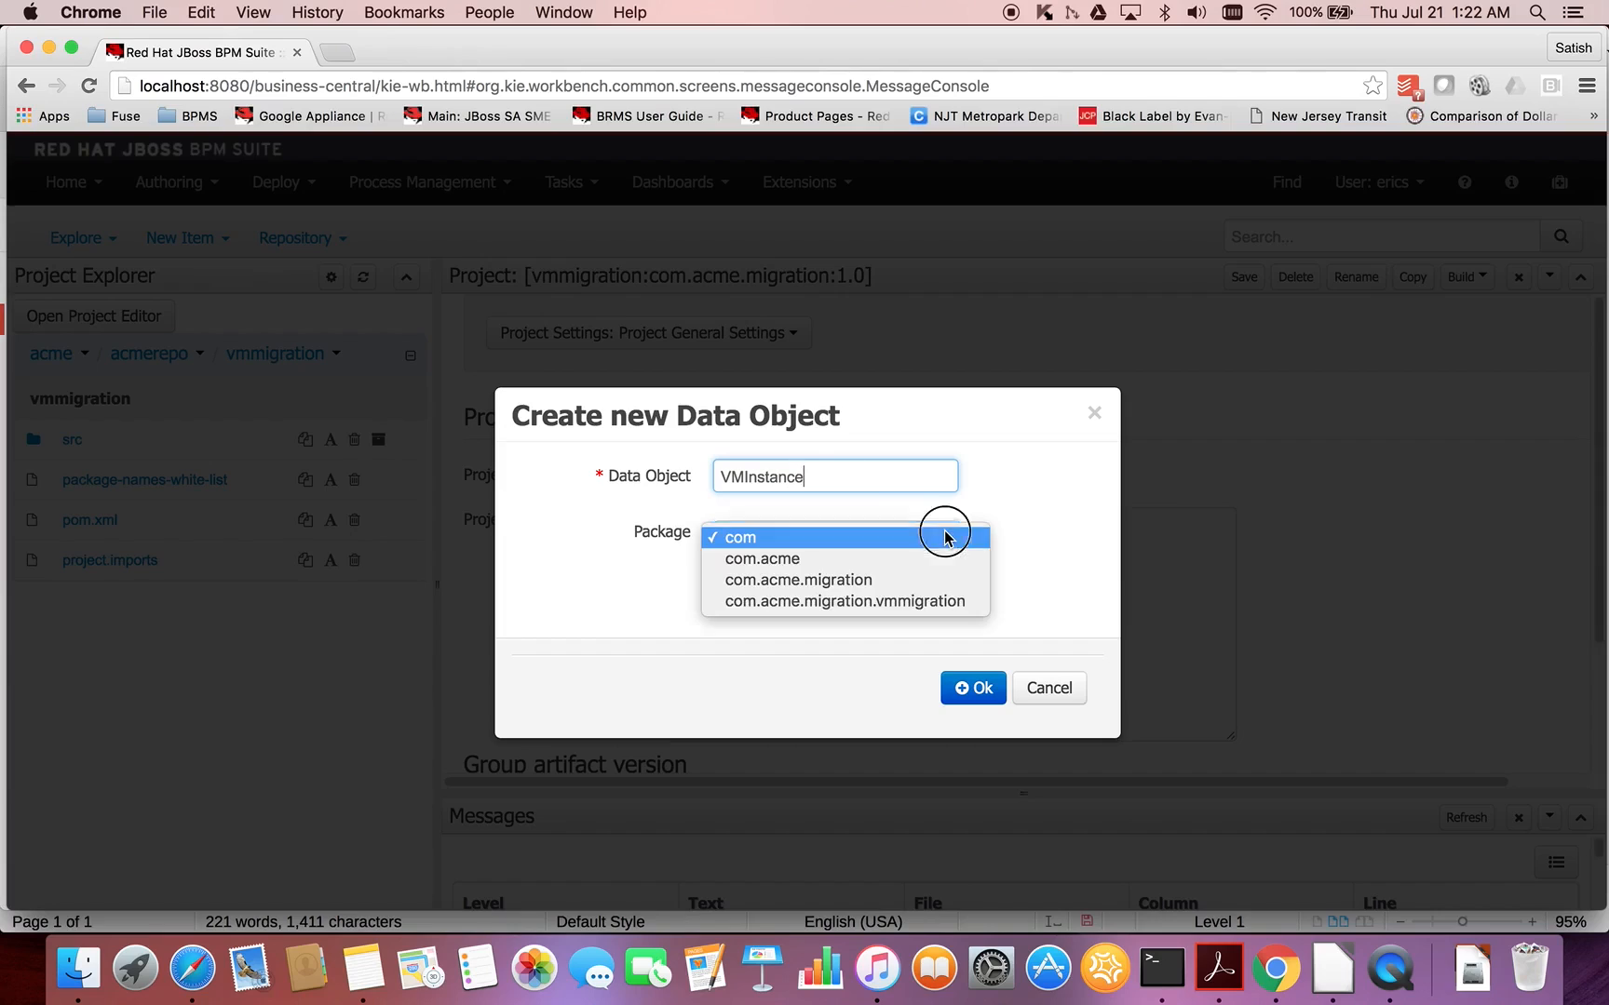
pyautogui.click(888, 603)
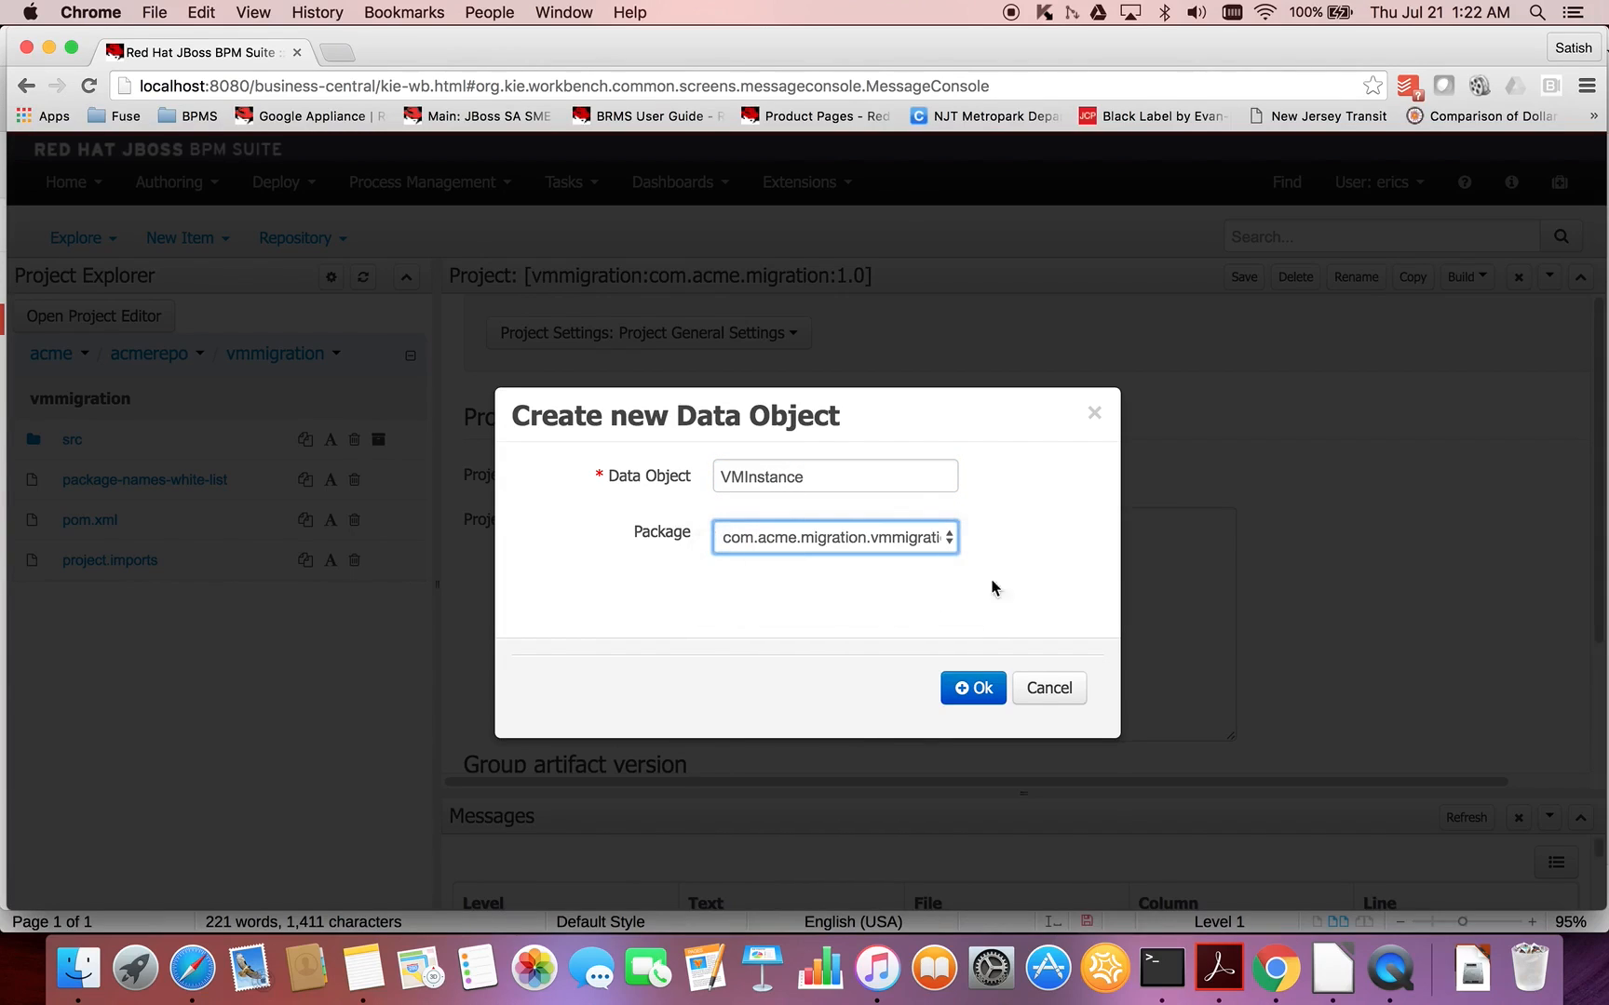
pyautogui.click(975, 688)
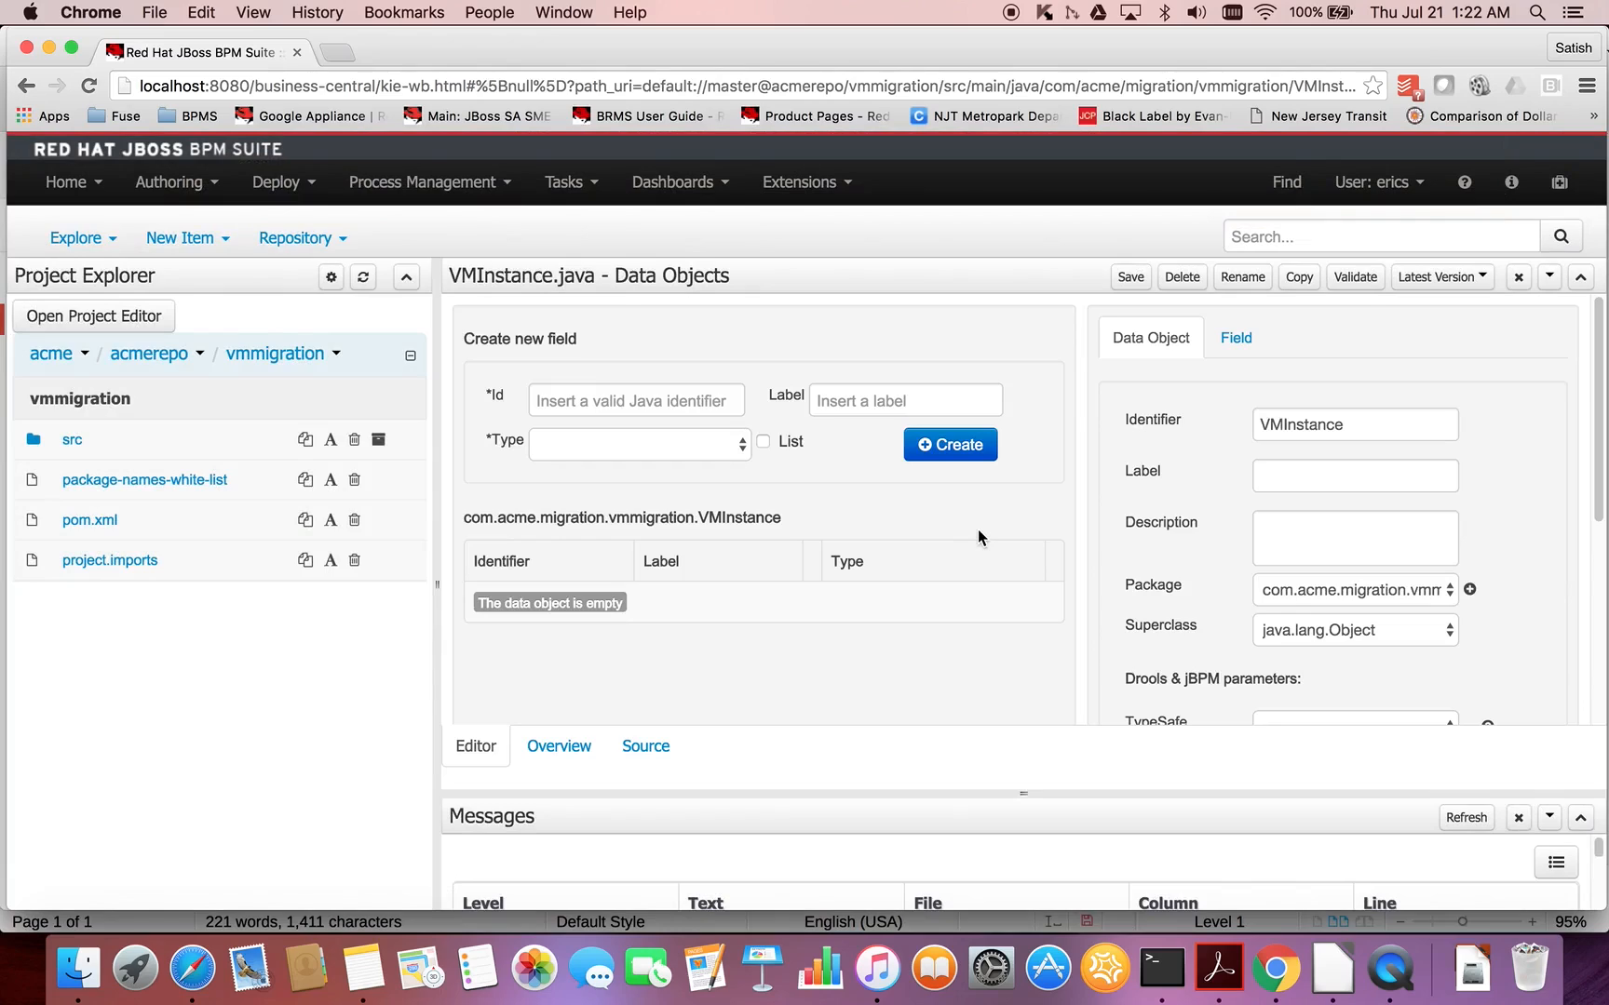
# - Add a field with the identifier vmInstanceId and type BigInteger to the VMInstance data object
pyautogui.click(685, 402)
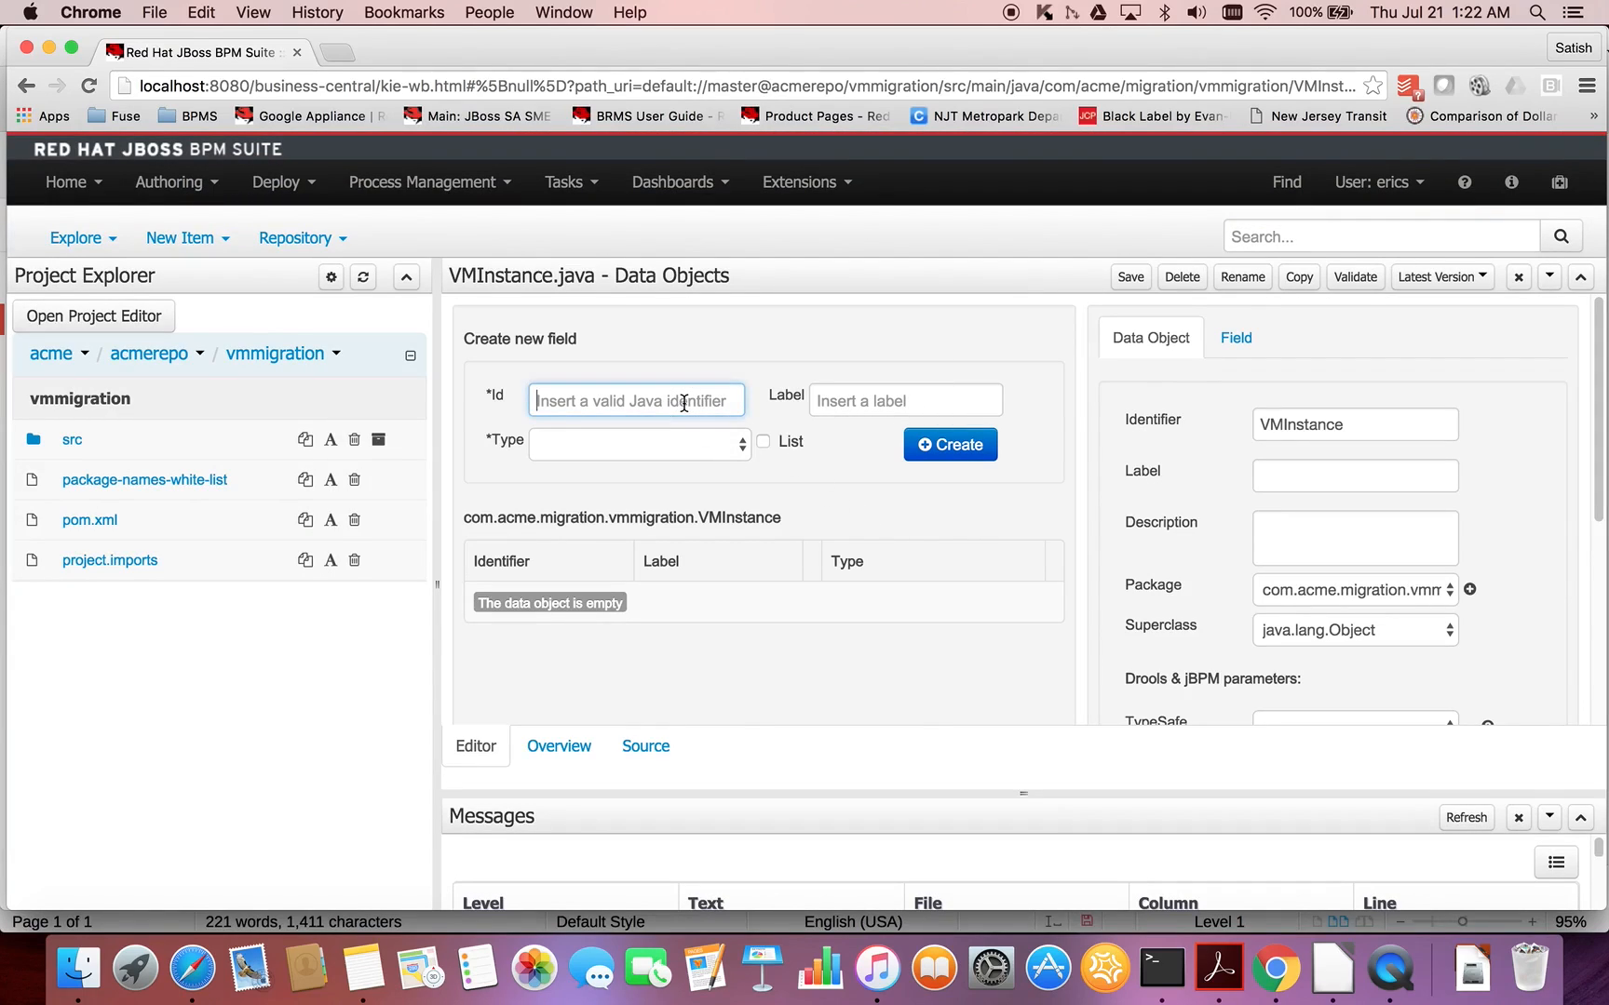
pyautogui.write('vmInstanceId')
pyautogui.click(693, 438)
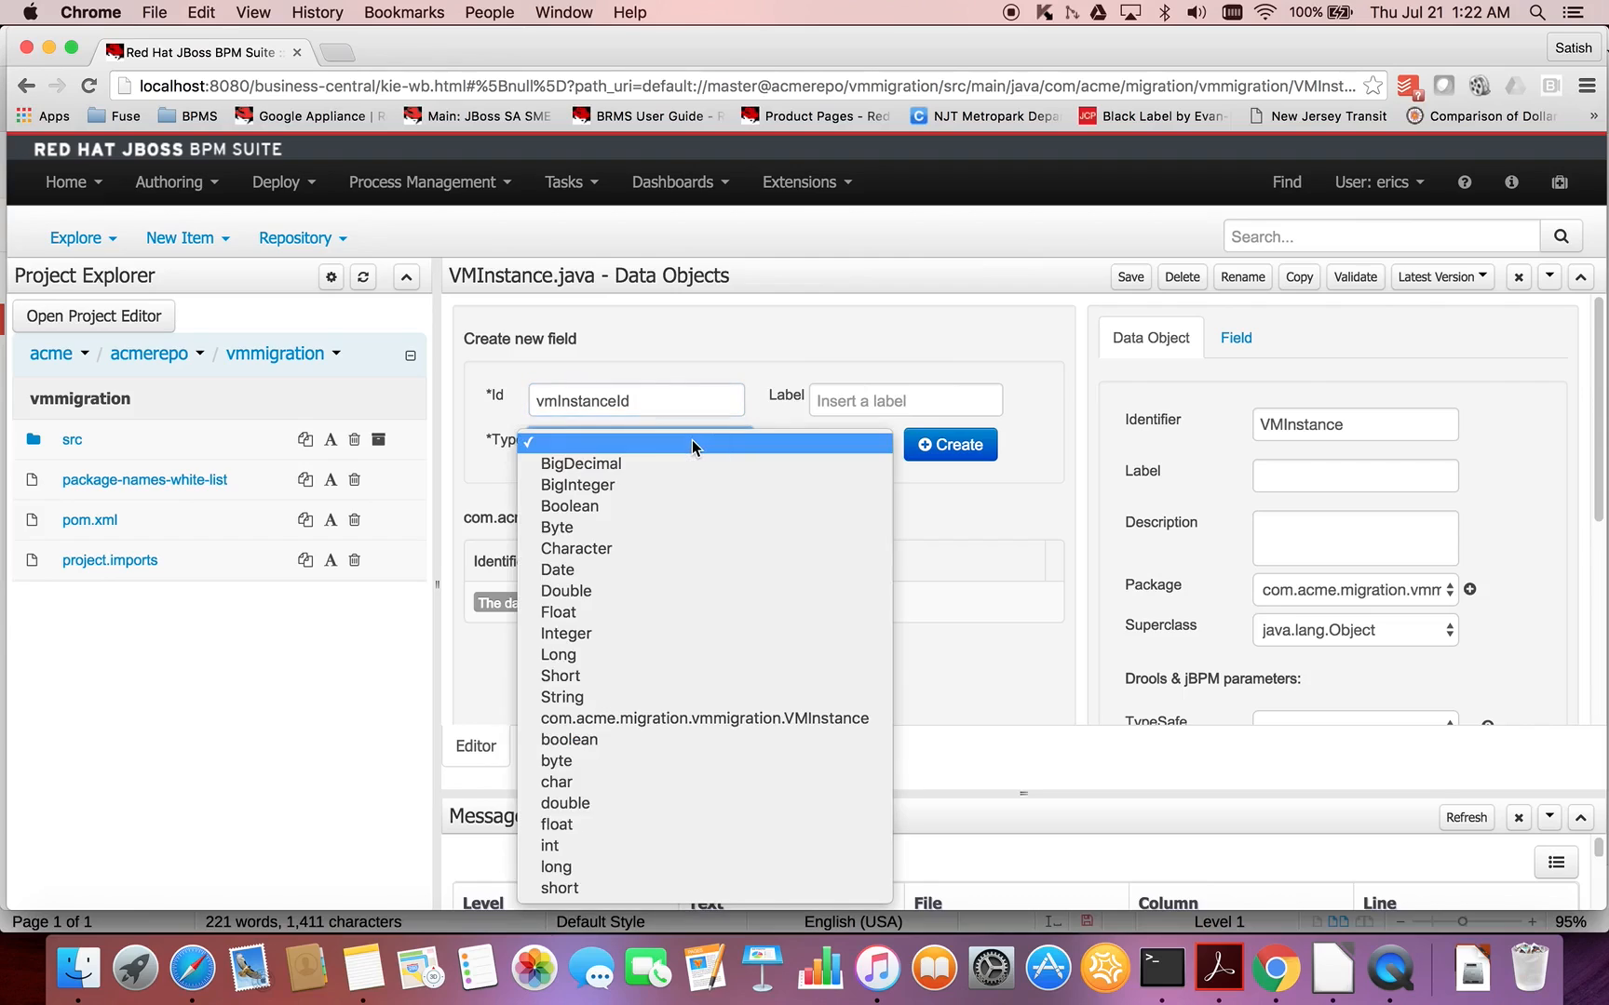
pyautogui.click(628, 486)
pyautogui.click(938, 447)
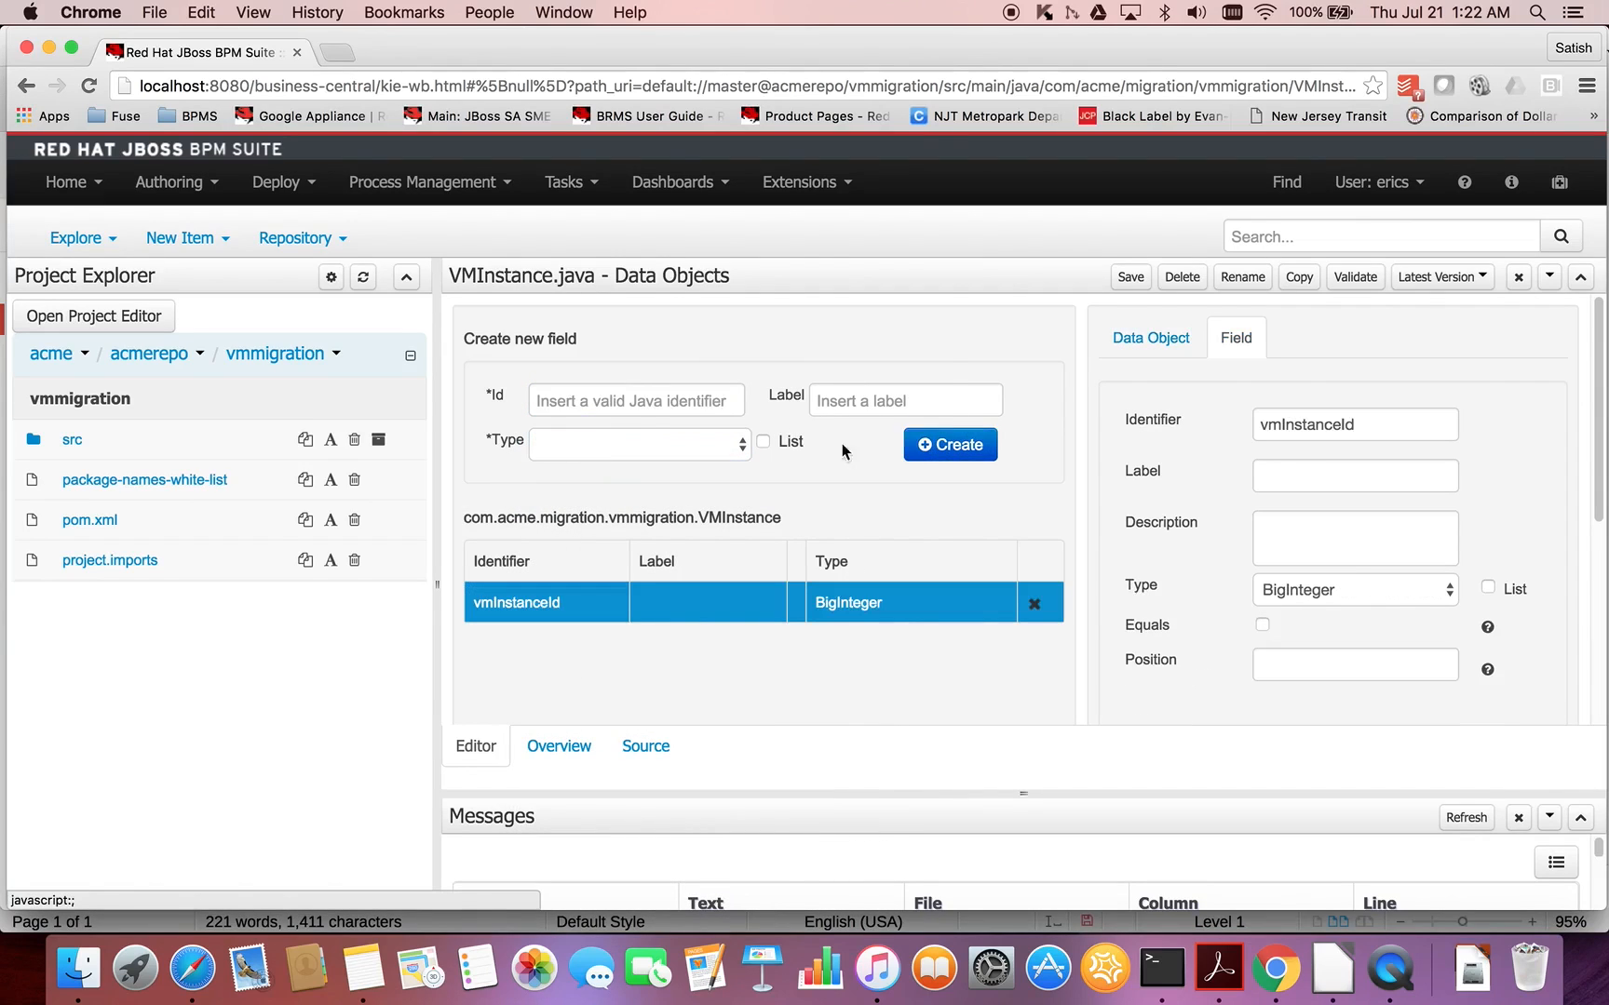
# - Add a field with the identifier name and type String to the VMInstance data object
pyautogui.click(668, 411)
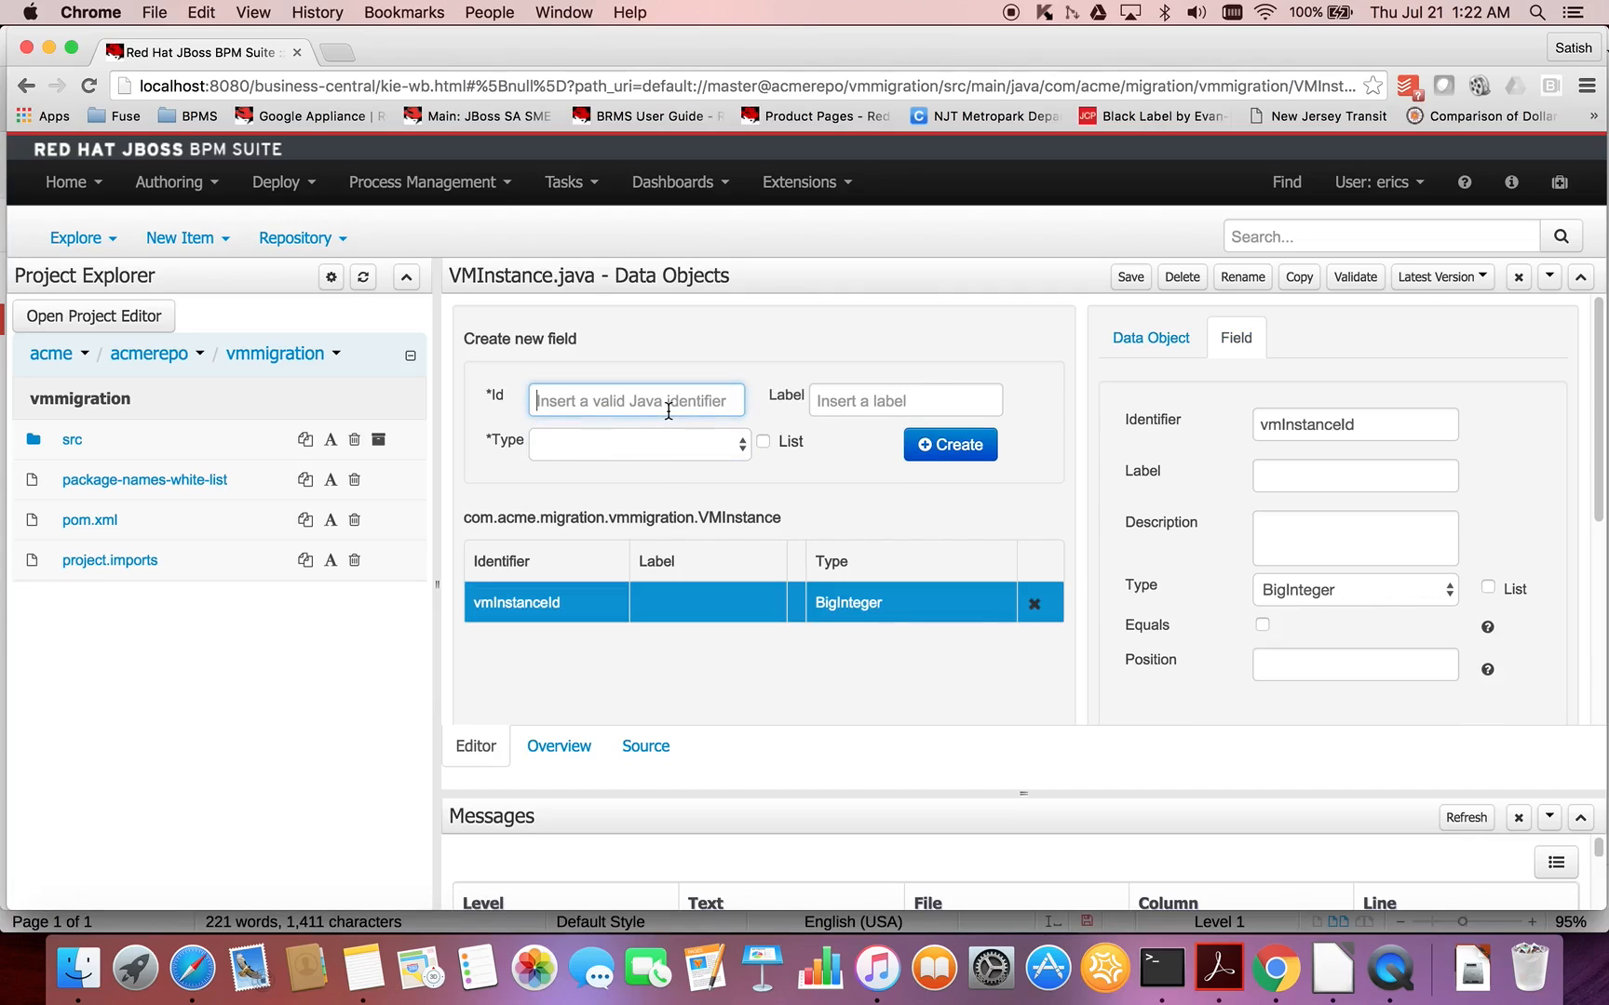
pyautogui.write('name')
pyautogui.click(681, 445)
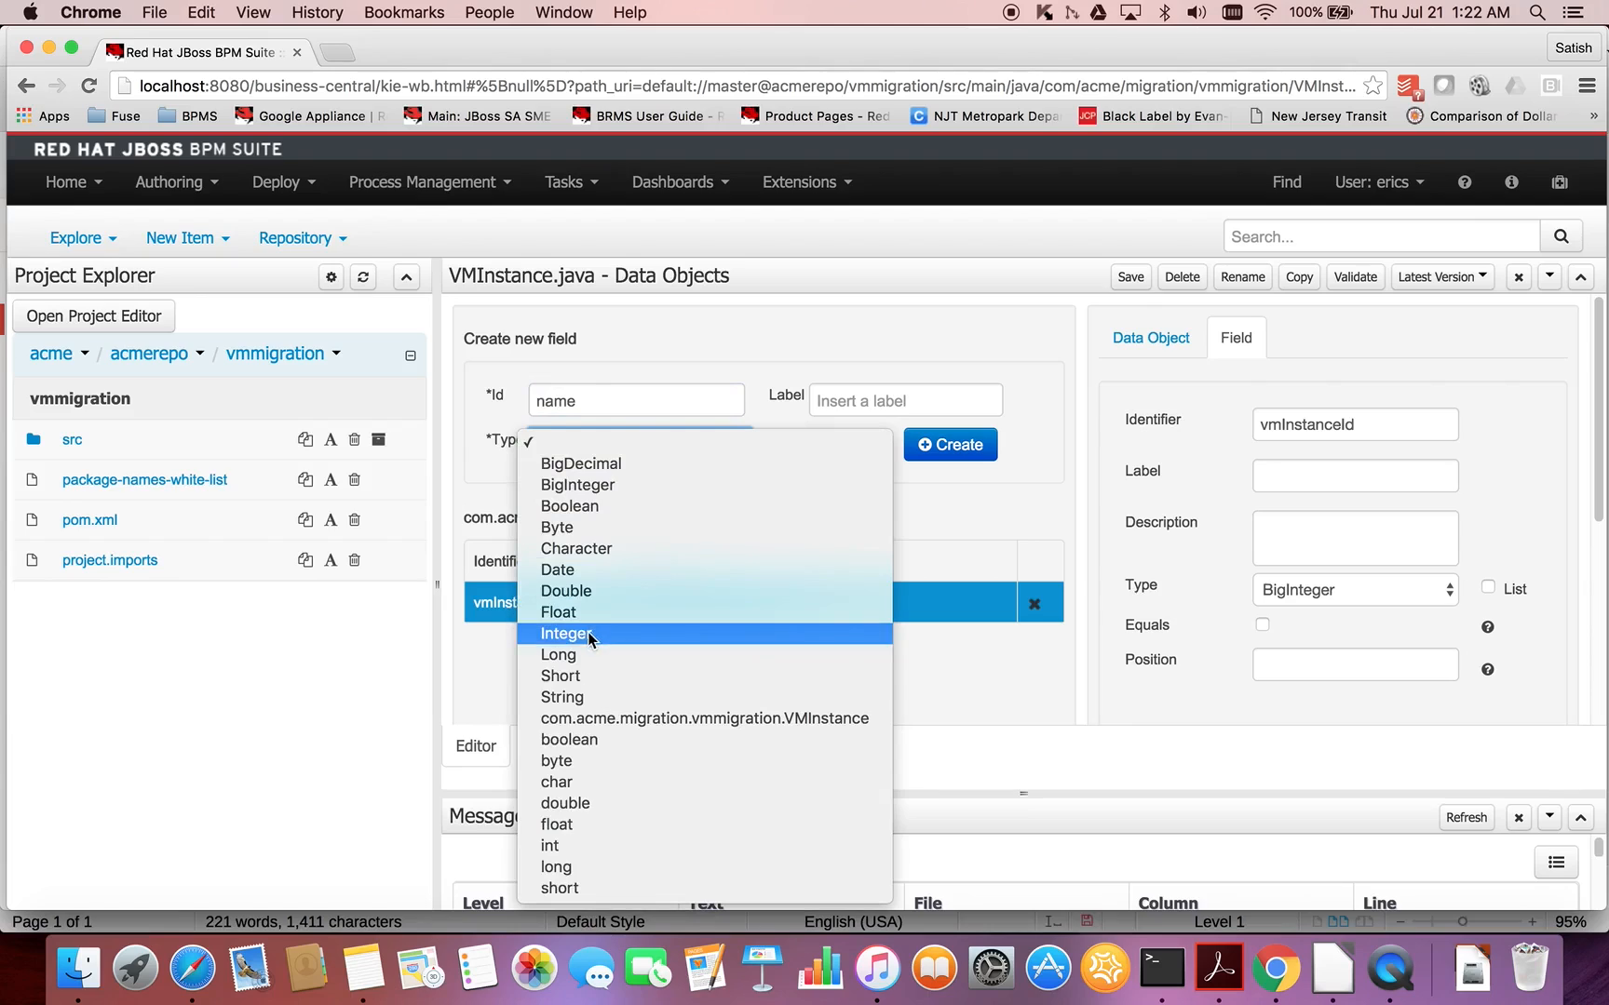
pyautogui.click(568, 697)
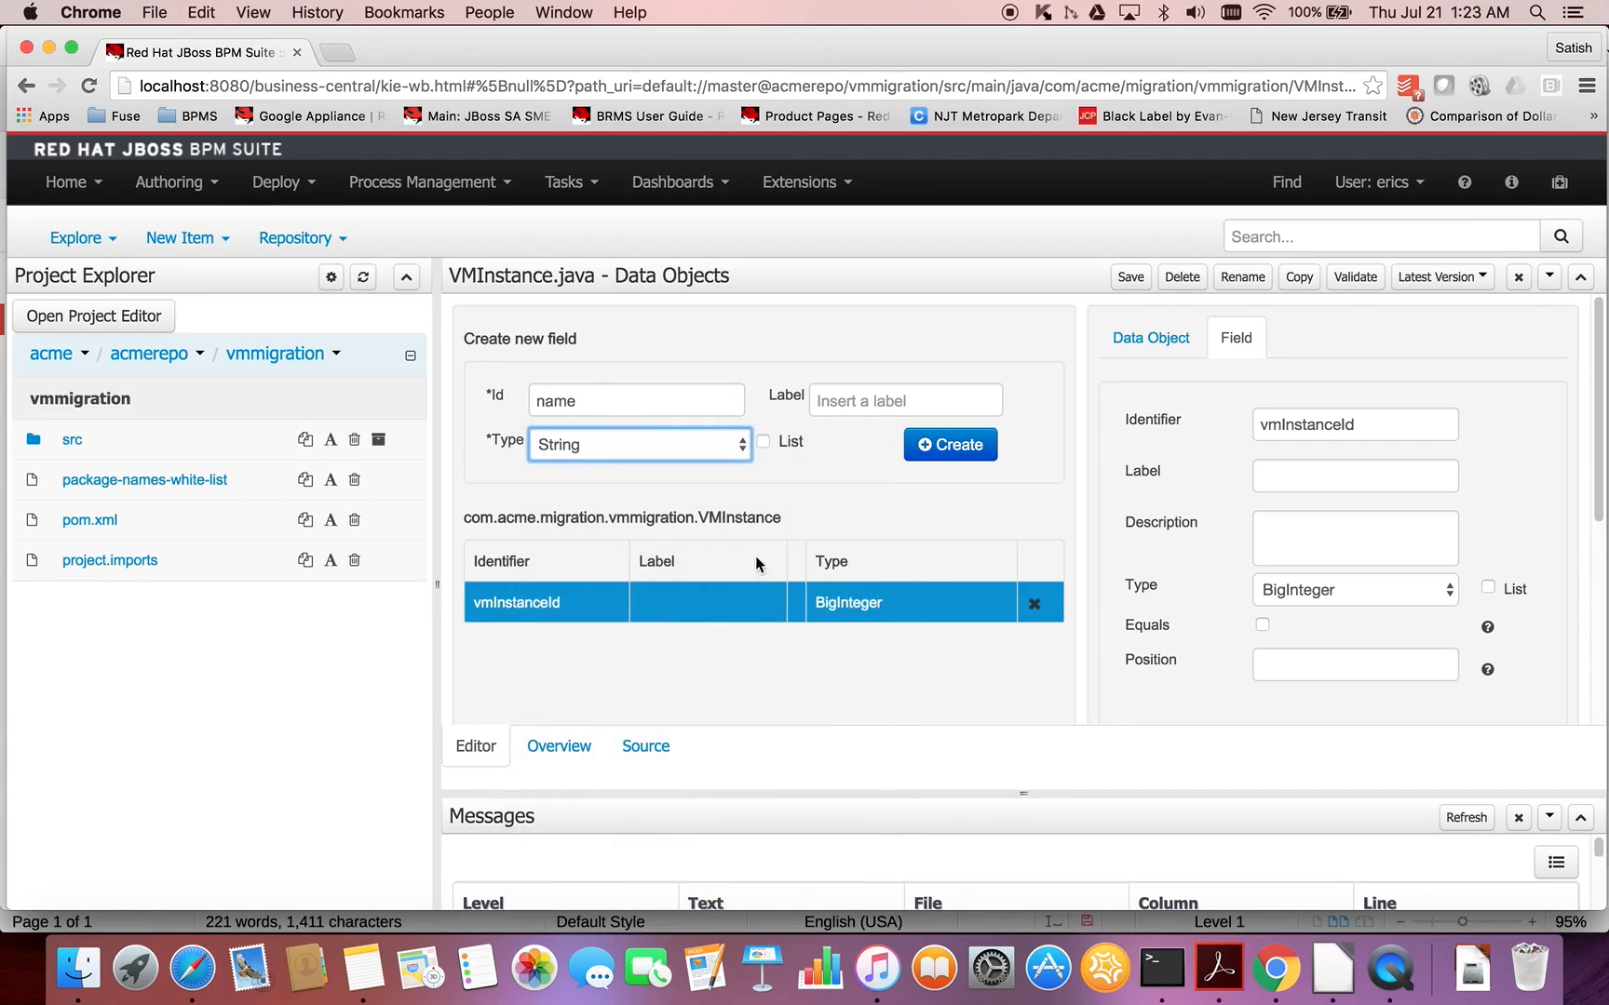
pyautogui.click(943, 465)
# - Add a field with the identifier createdDate and type Date to the VMInstance data object
pyautogui.click(651, 406)
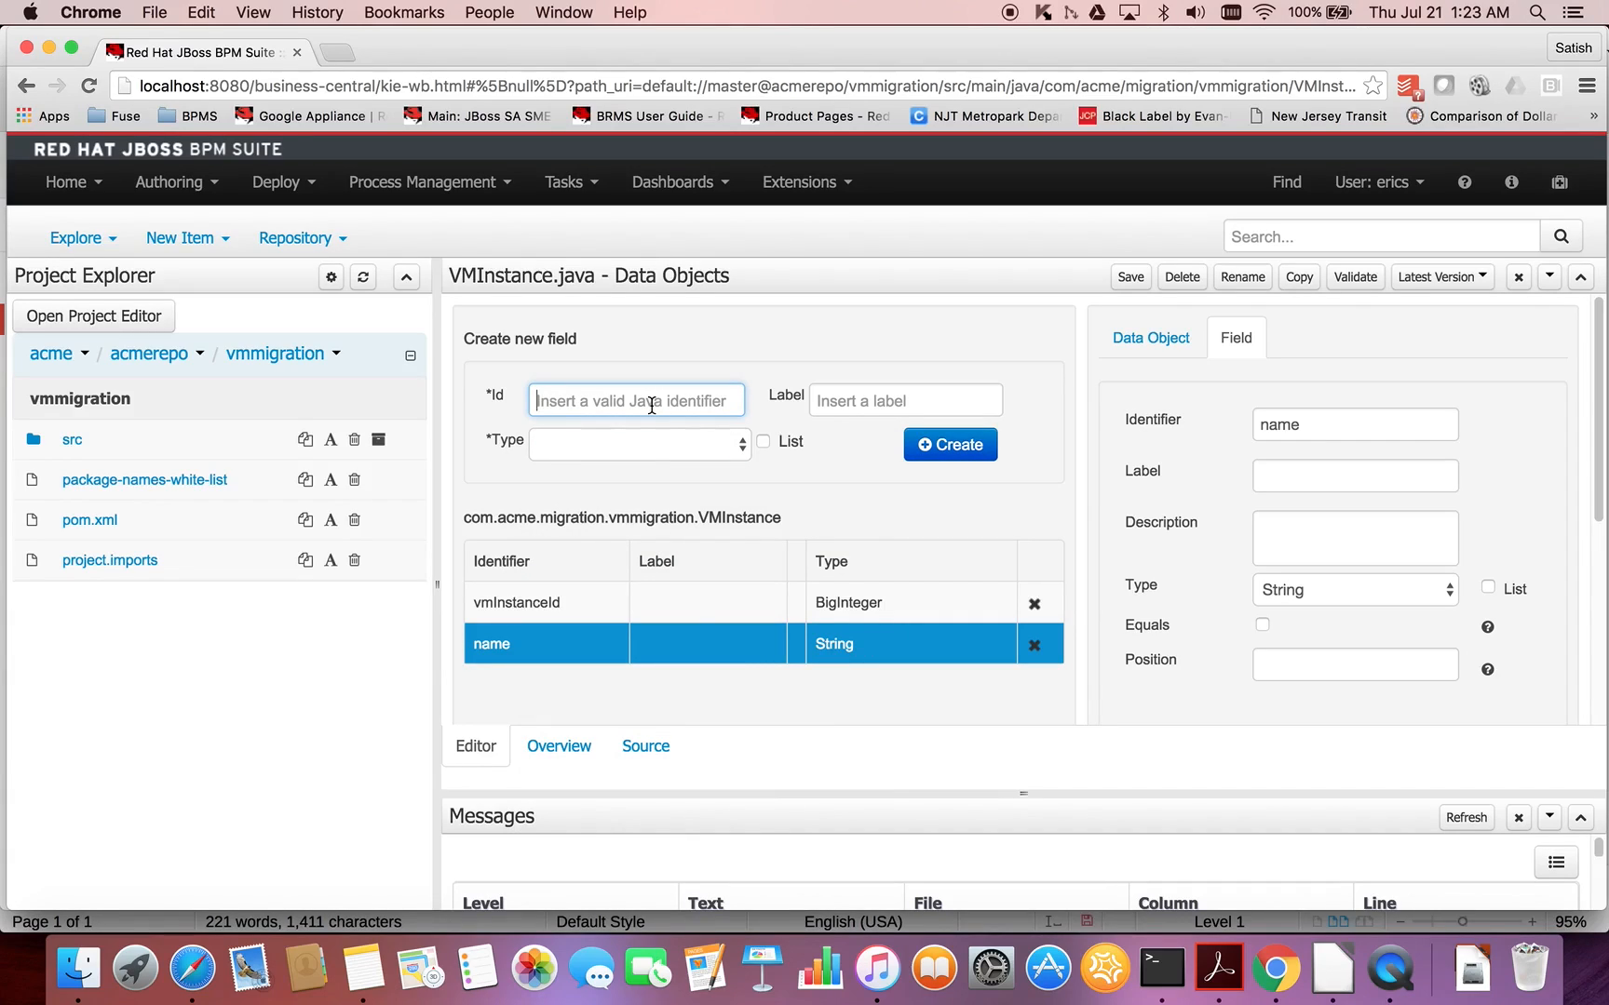
pyautogui.write('createdDate')
pyautogui.click(709, 445)
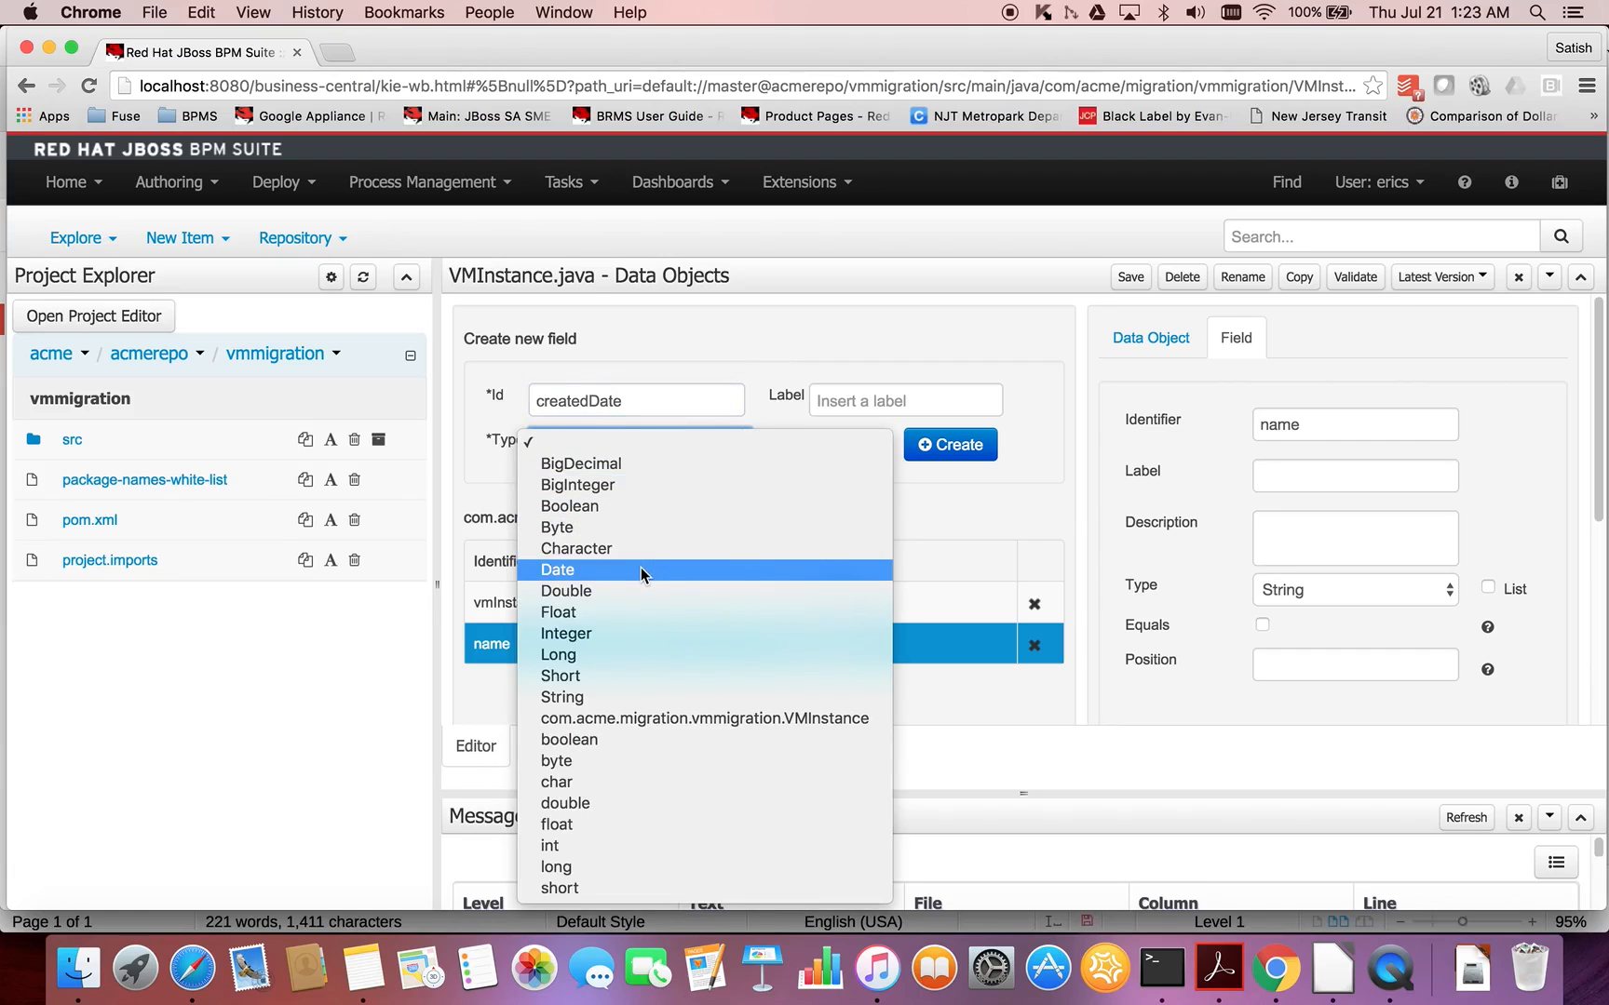
pyautogui.click(640, 569)
pyautogui.click(957, 450)
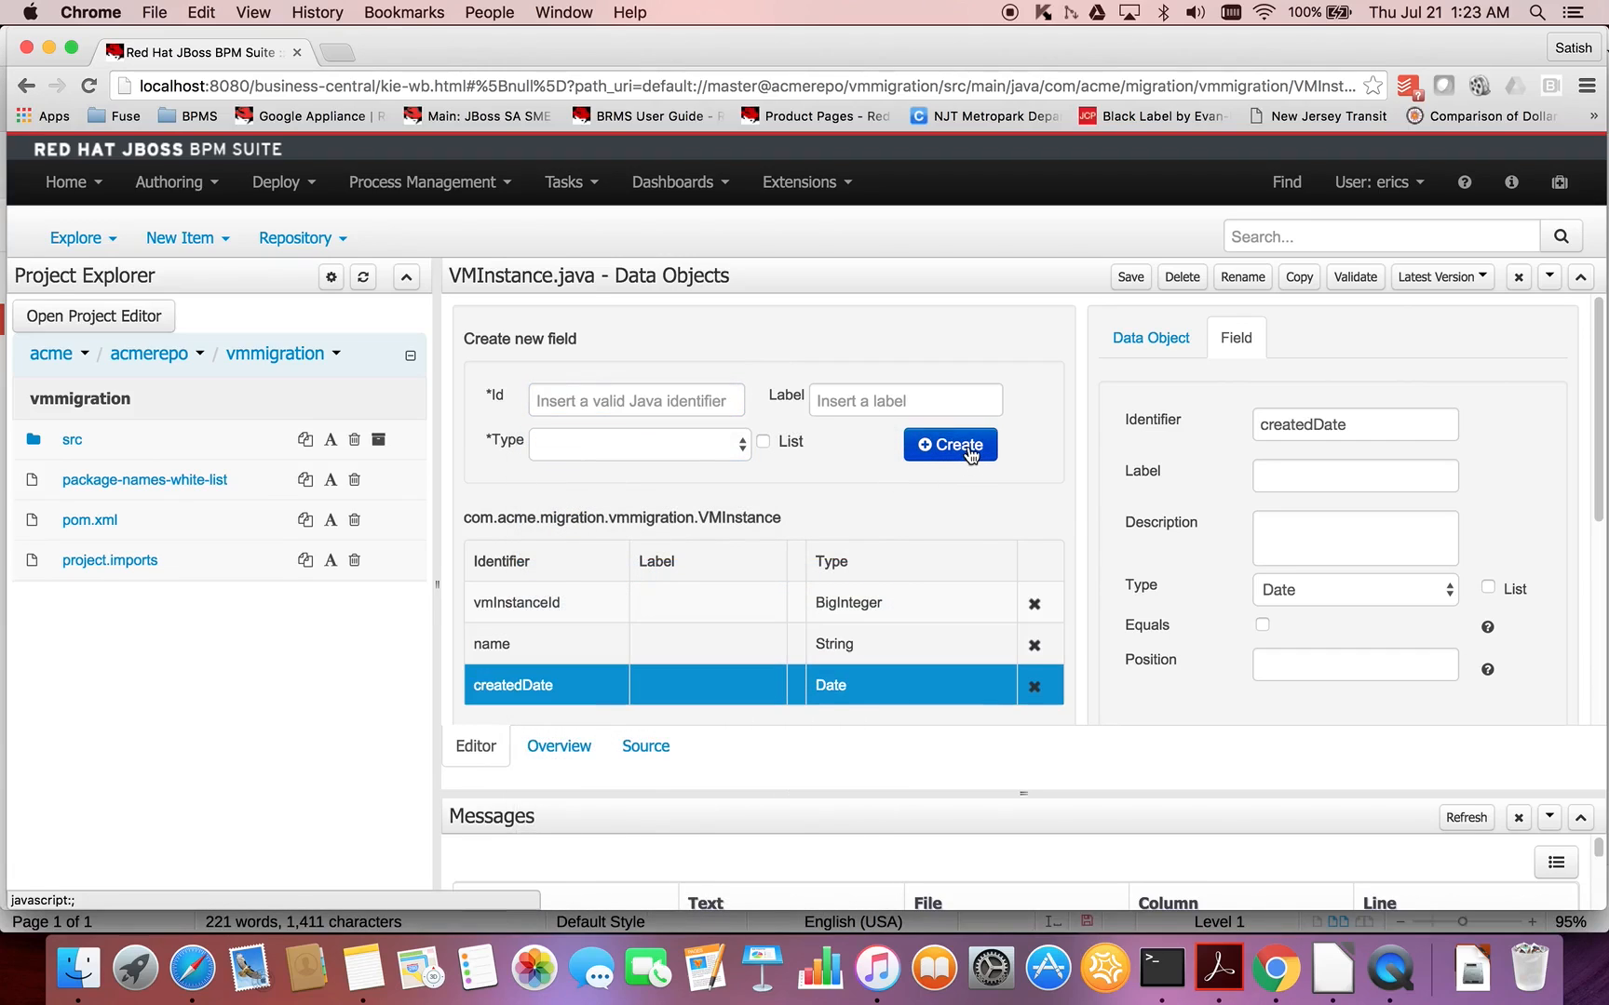
# - Add a field with the identifier hostId and type BigInteger to the VMInstance data object
pyautogui.click(692, 399)
pyautogui.write('hostId')
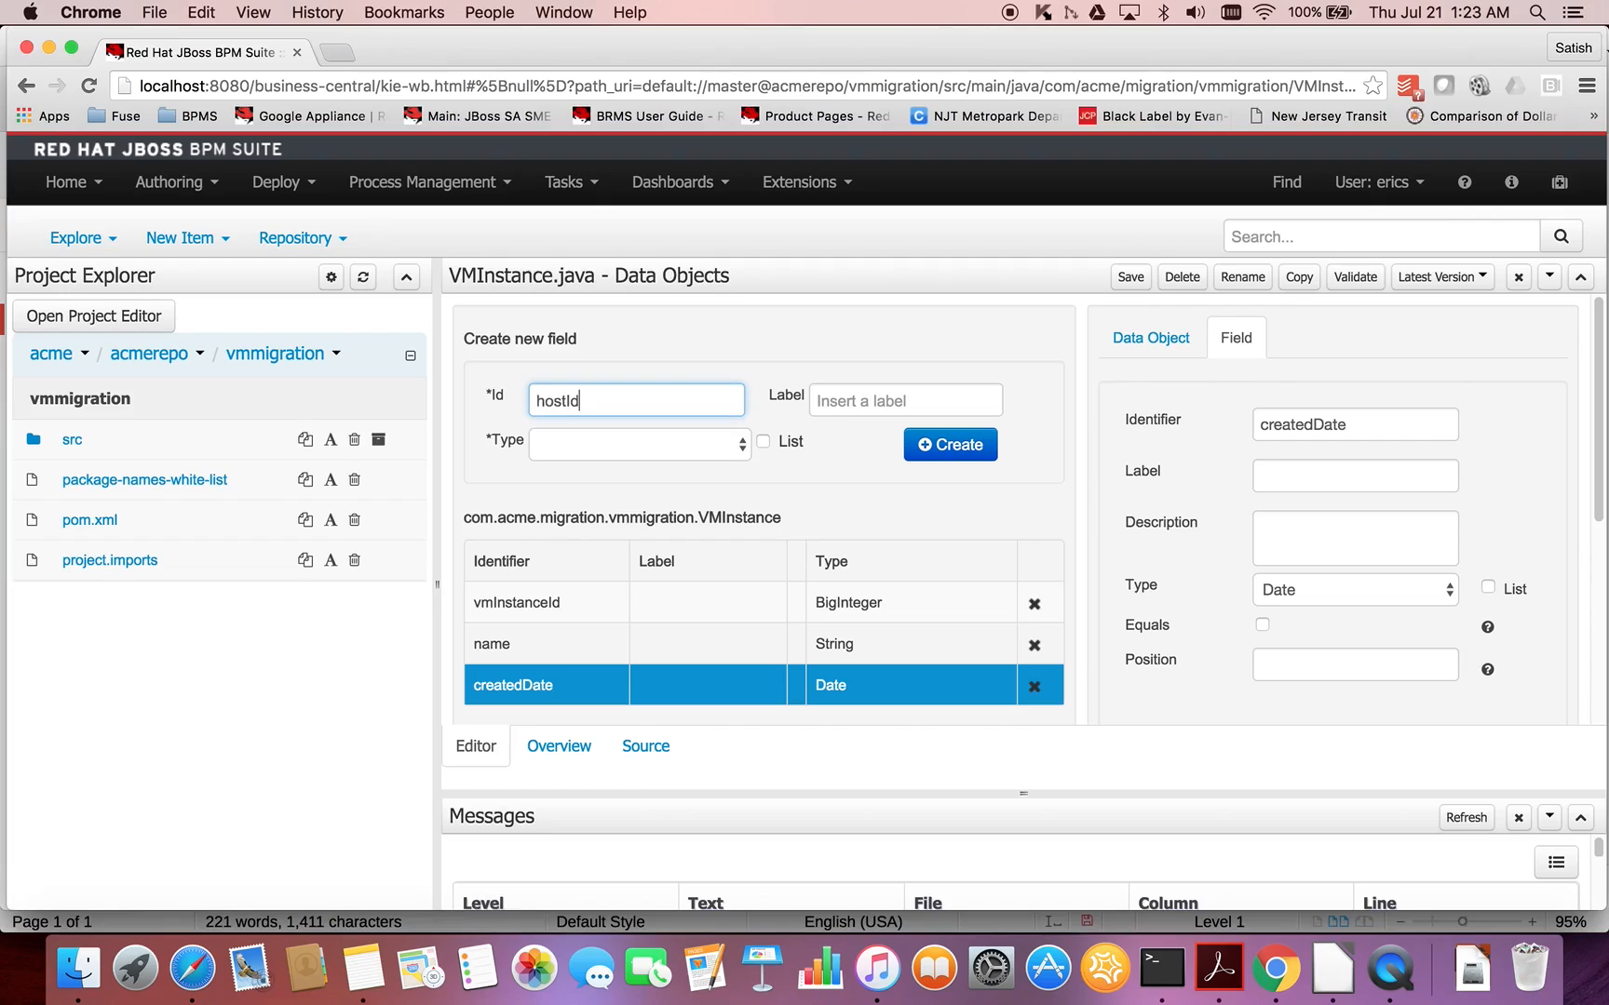
pyautogui.click(670, 455)
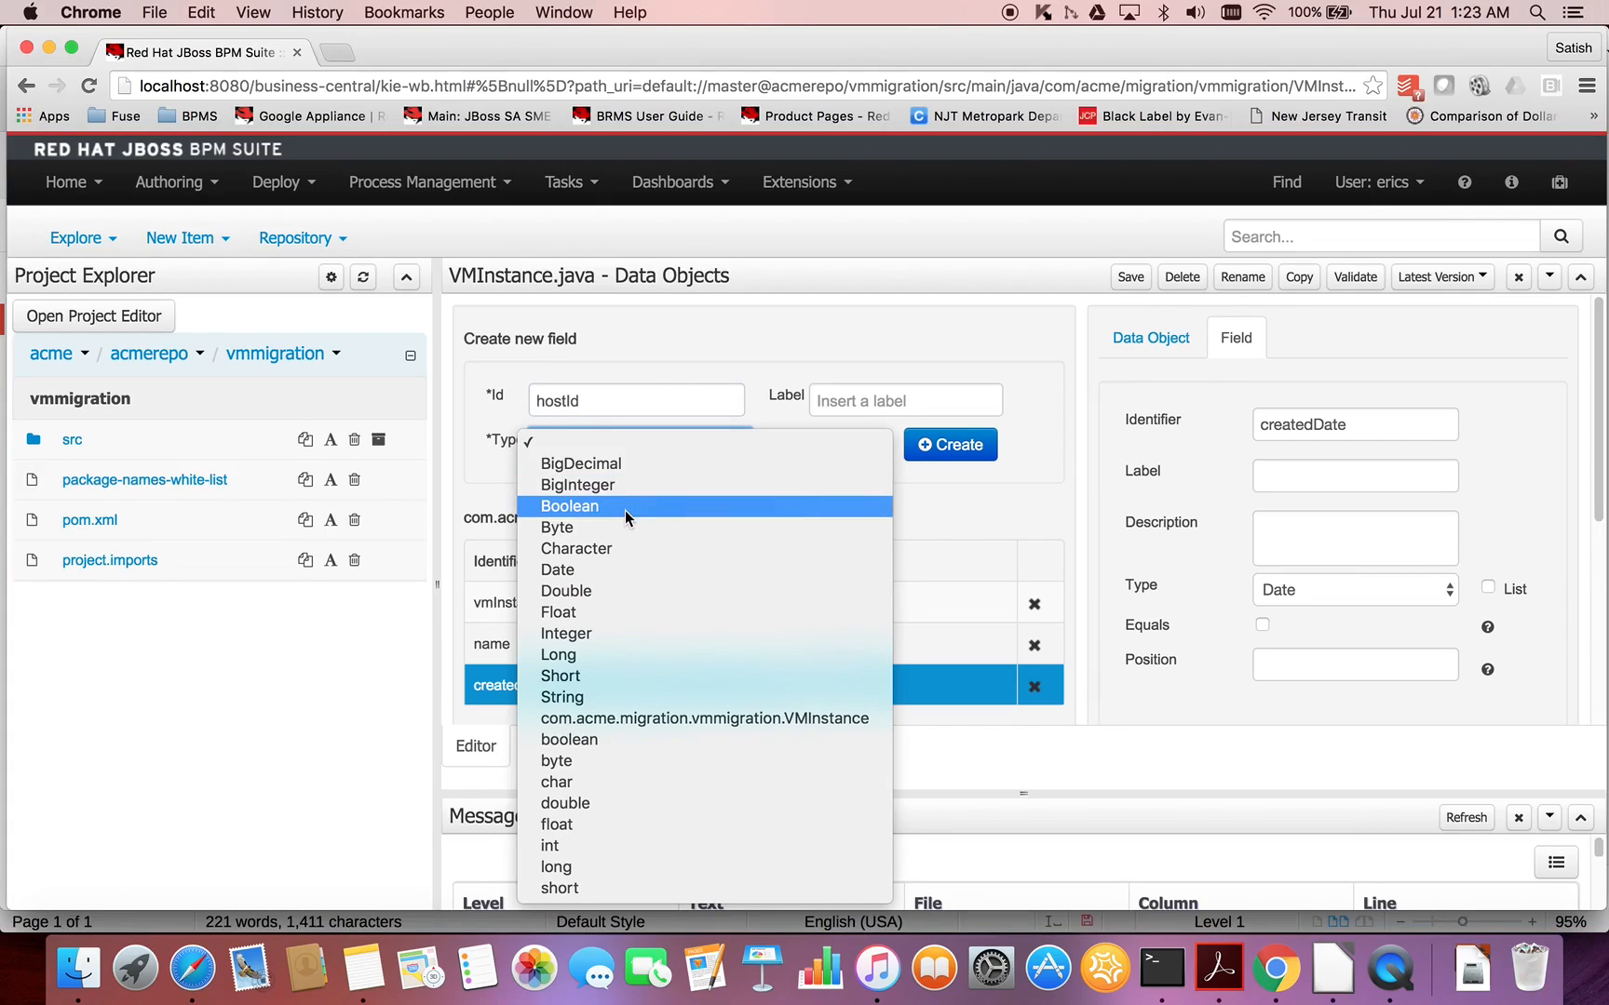
pyautogui.click(621, 485)
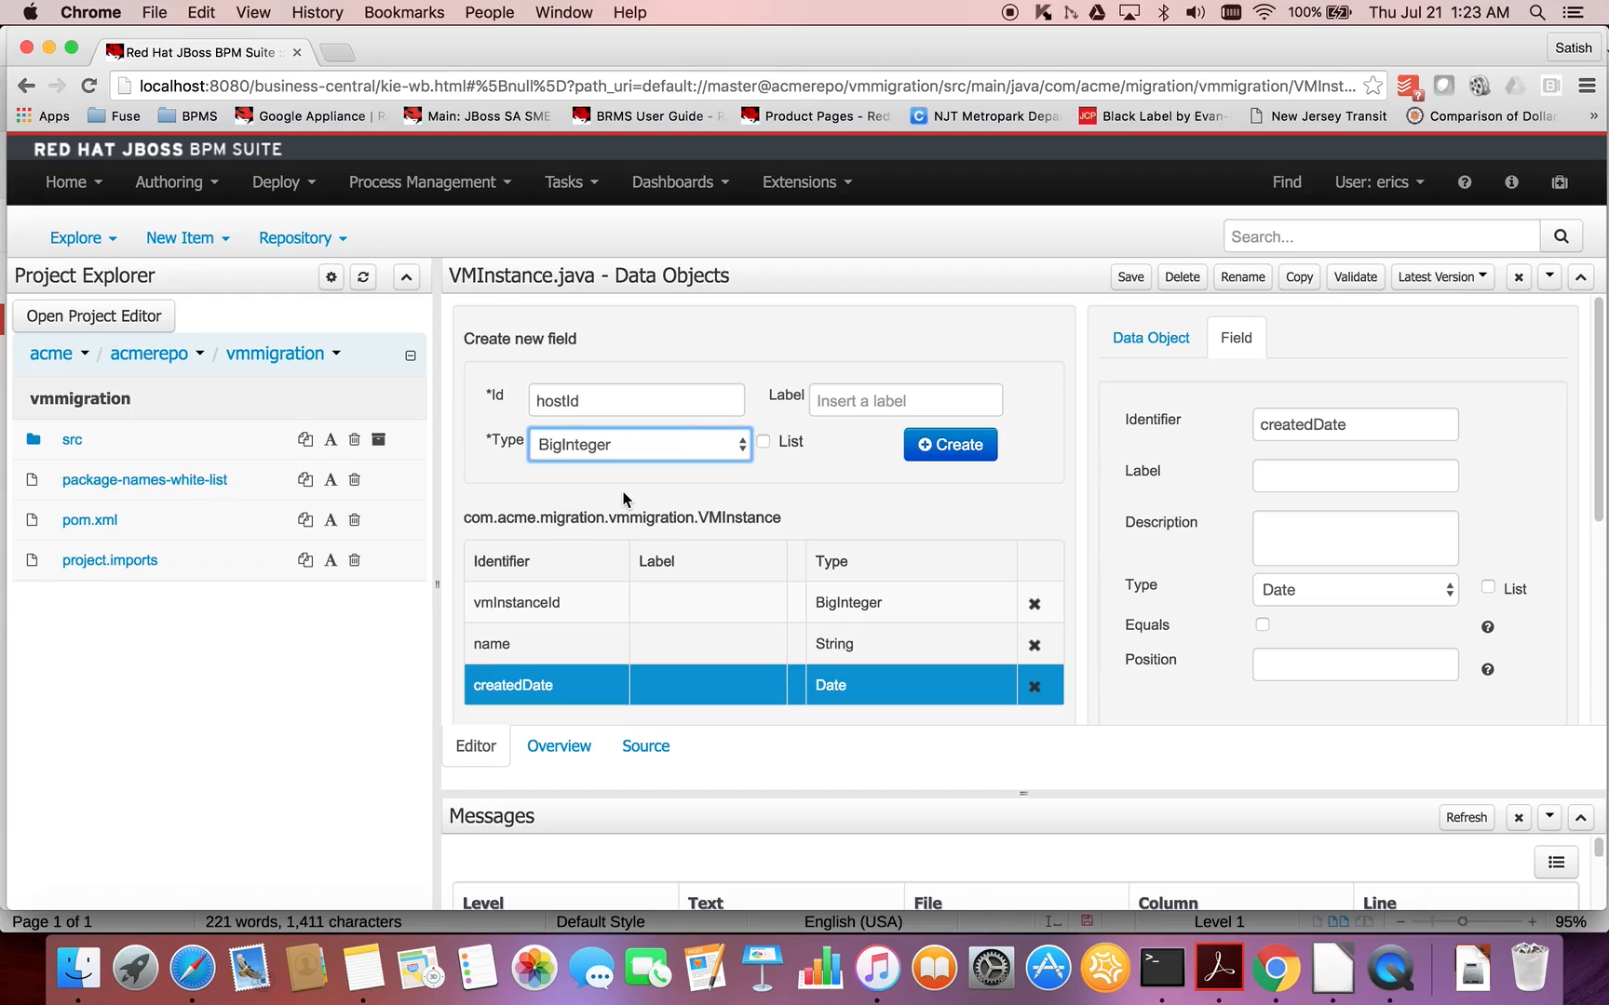
pyautogui.click(949, 449)
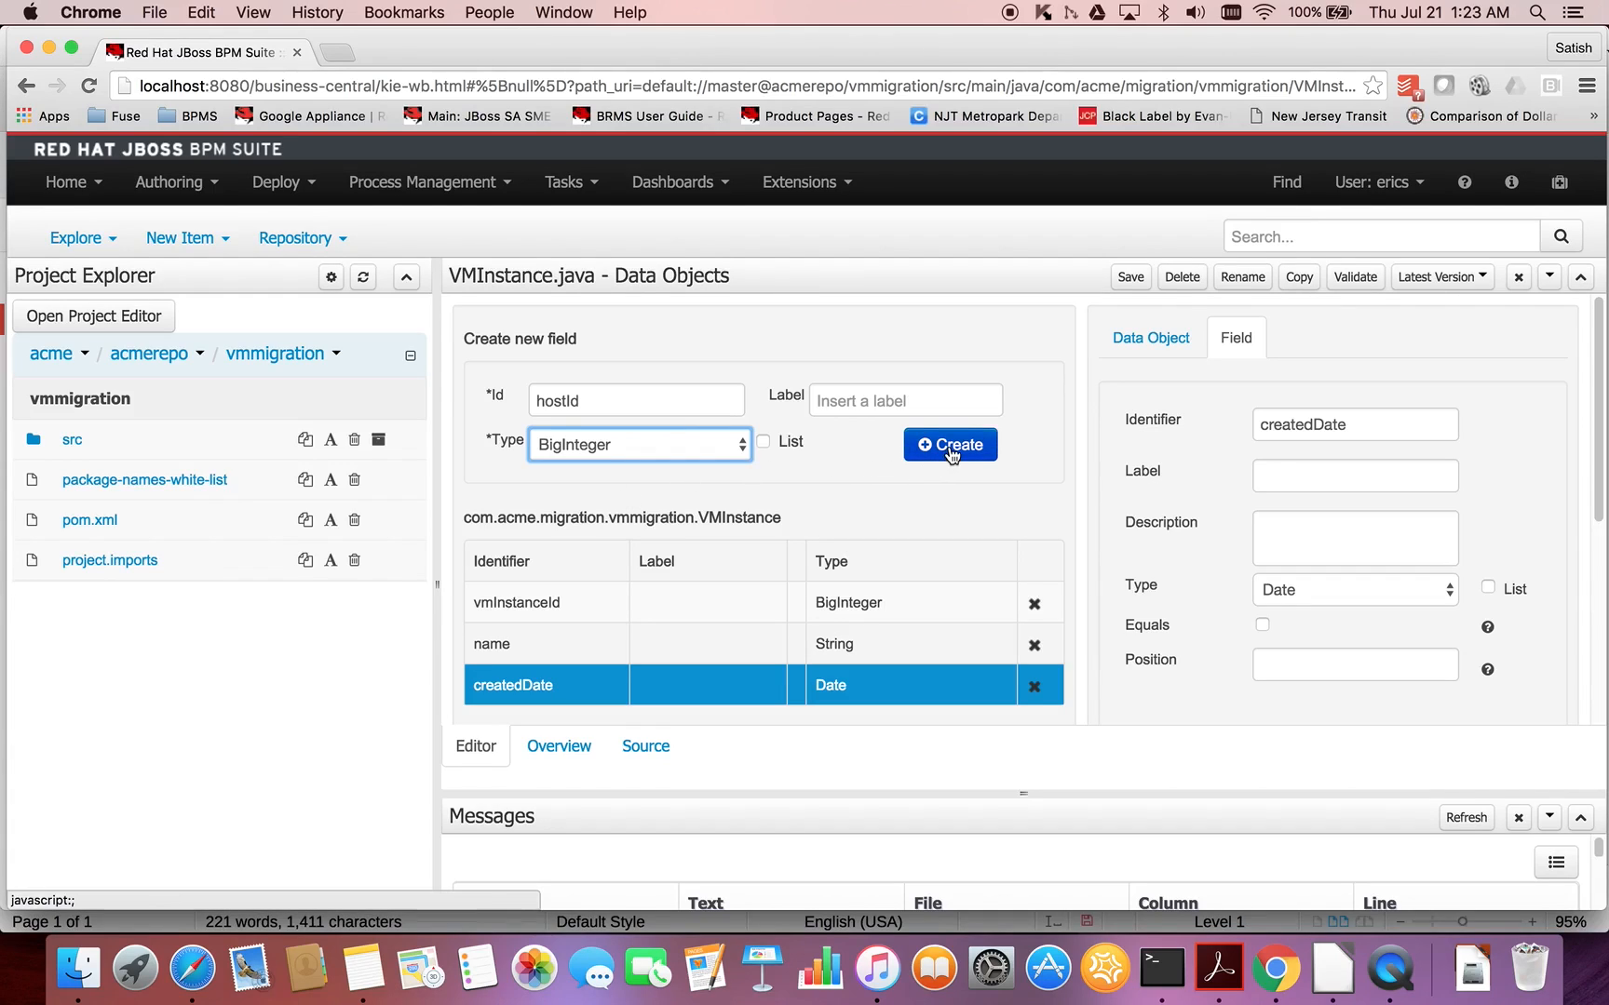
# - Check the field list in the LibreOffice notes, then add a numberOfCores field of type Integer to VMInstance in Chrome
pyautogui.click(675, 410)
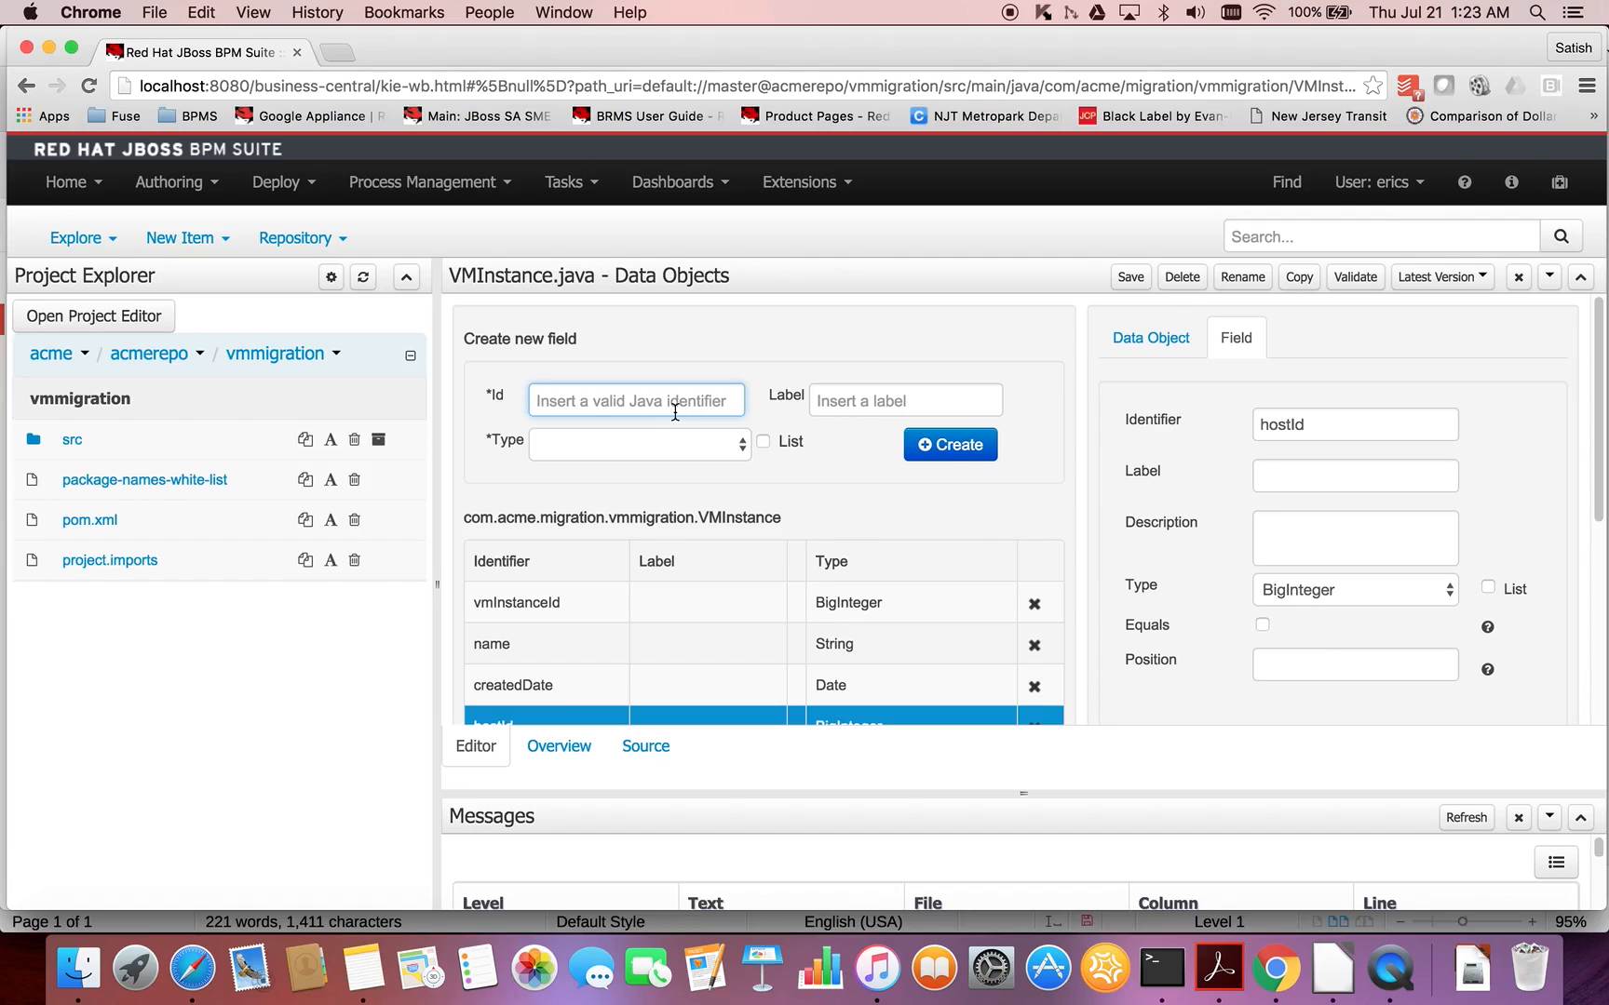
pyautogui.press('super+Tab')
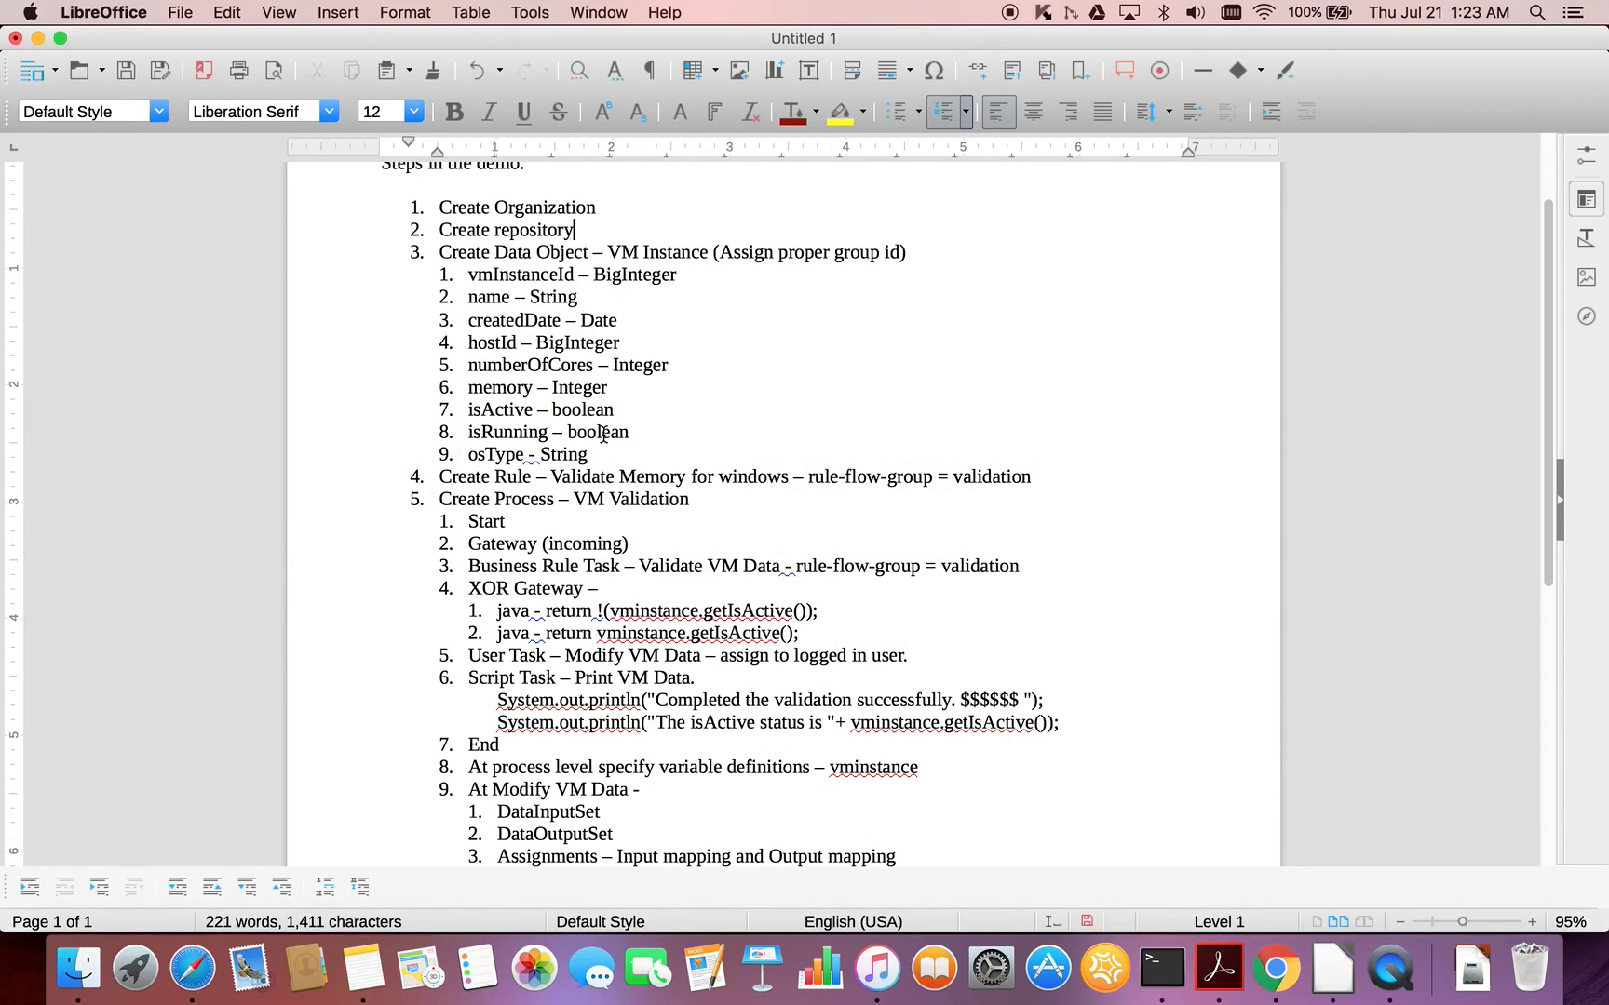
pyautogui.press('super+Tab')
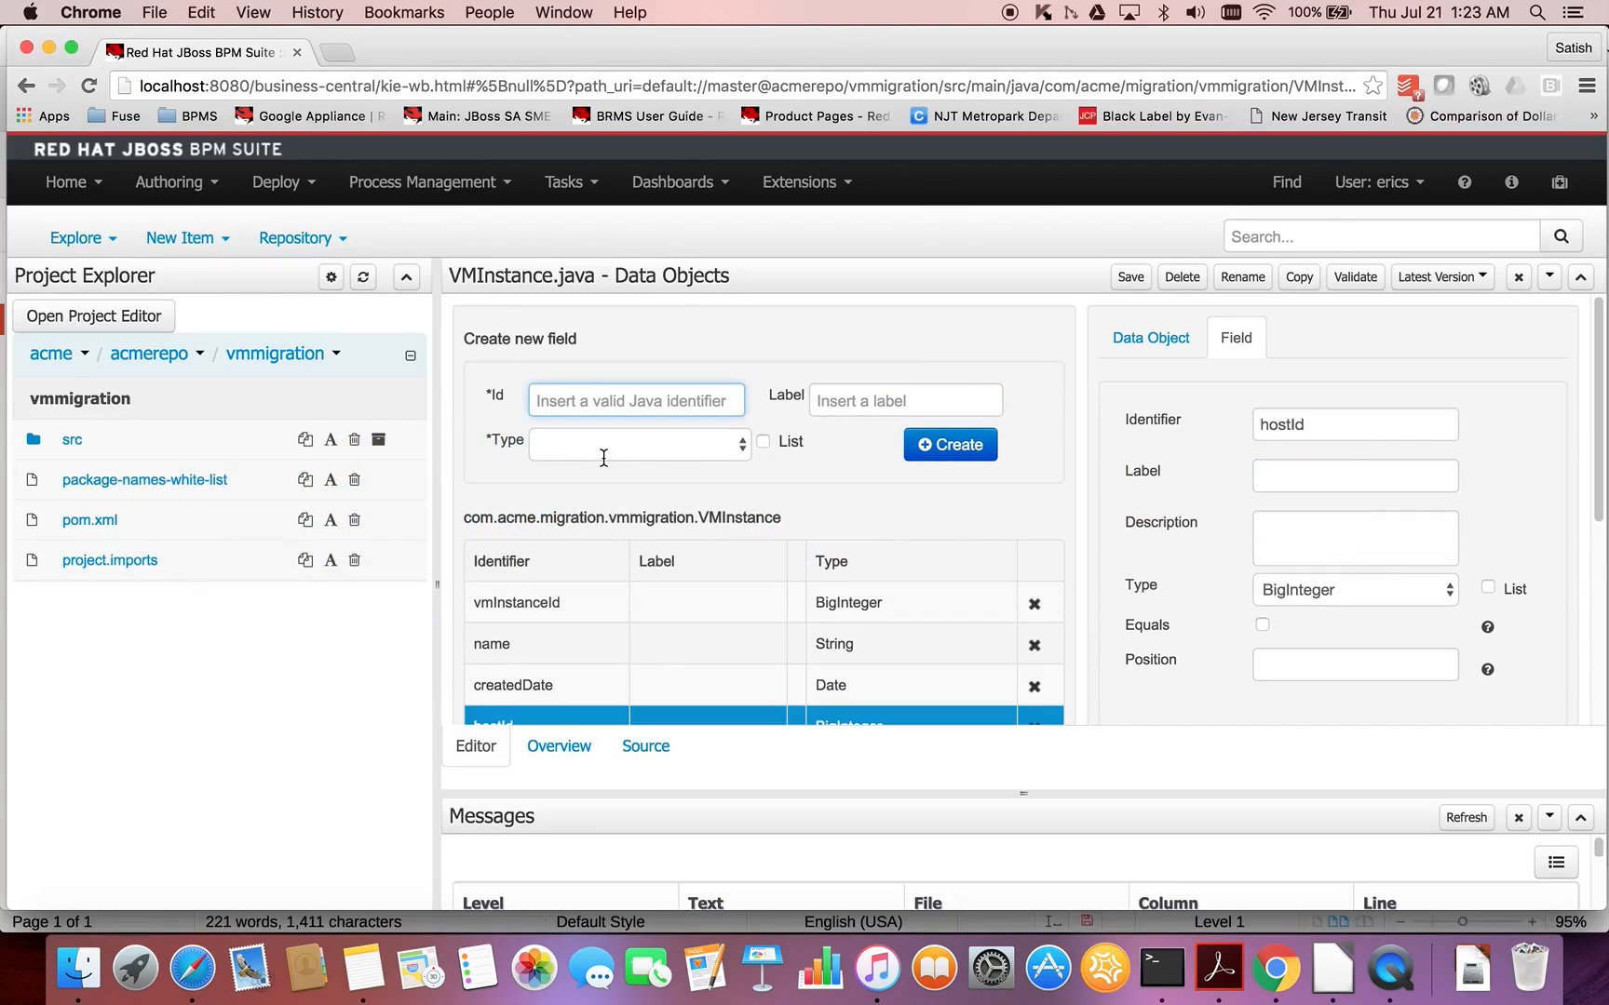
pyautogui.write('num')
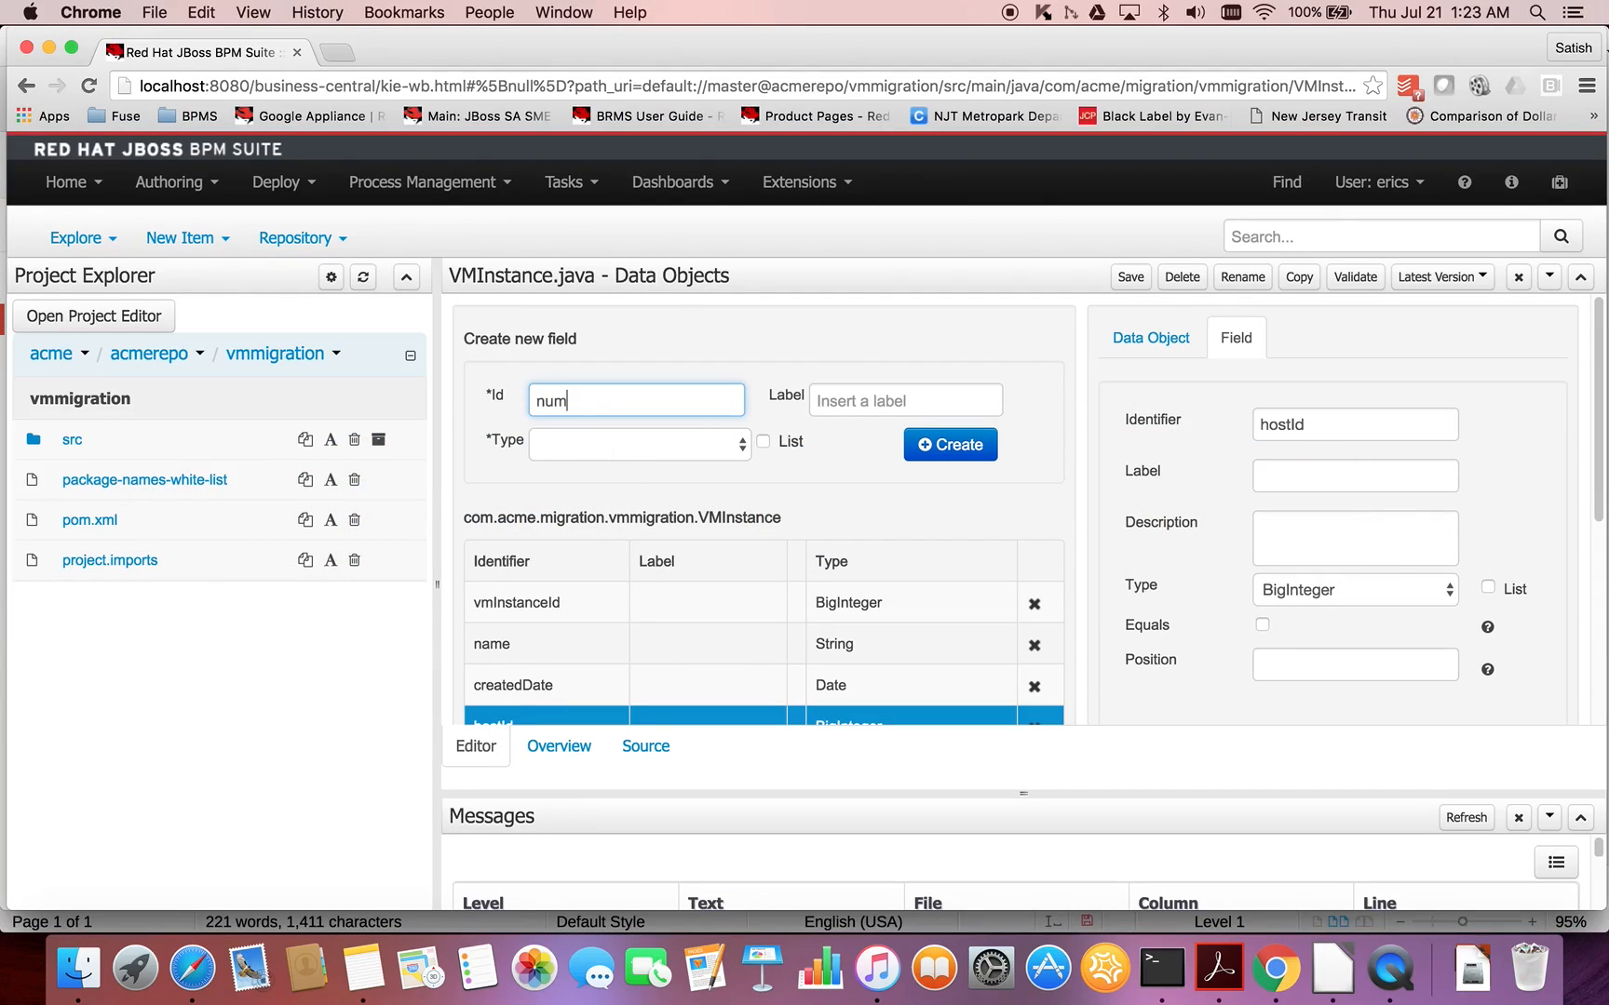
pyautogui.write('berOfCores')
pyautogui.click(684, 450)
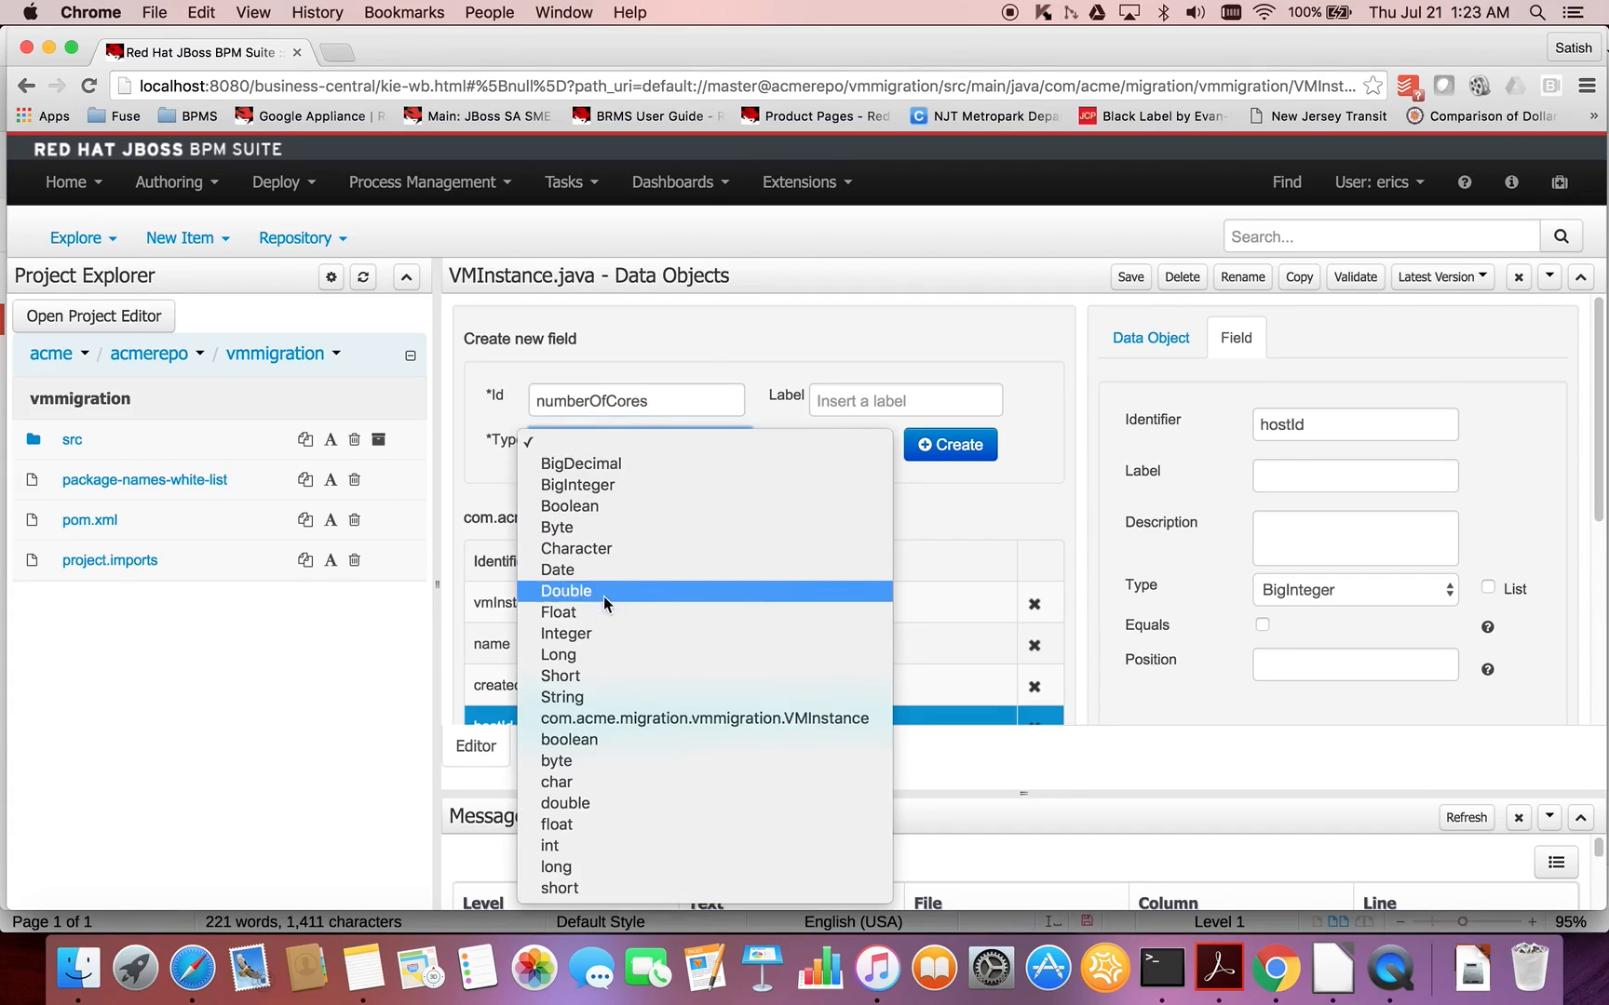
pyautogui.click(590, 635)
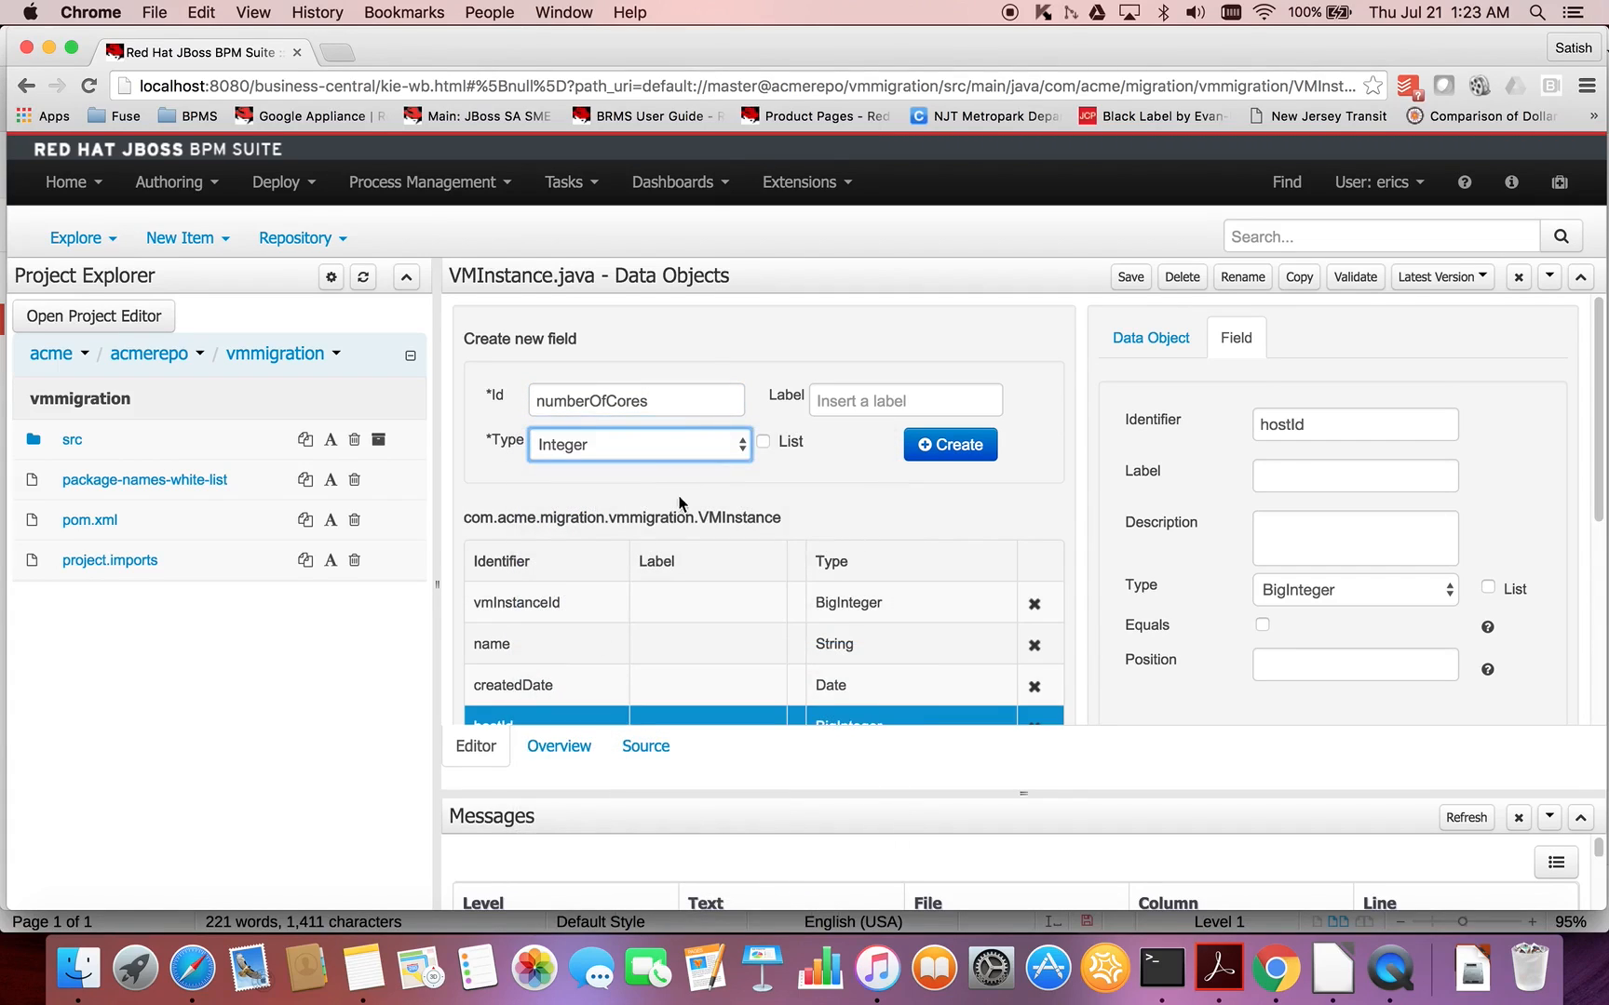
pyautogui.click(942, 445)
# - Add a field with the identifier memory and type Integer to the VMInstance data object
pyautogui.click(686, 410)
pyautogui.write('memory')
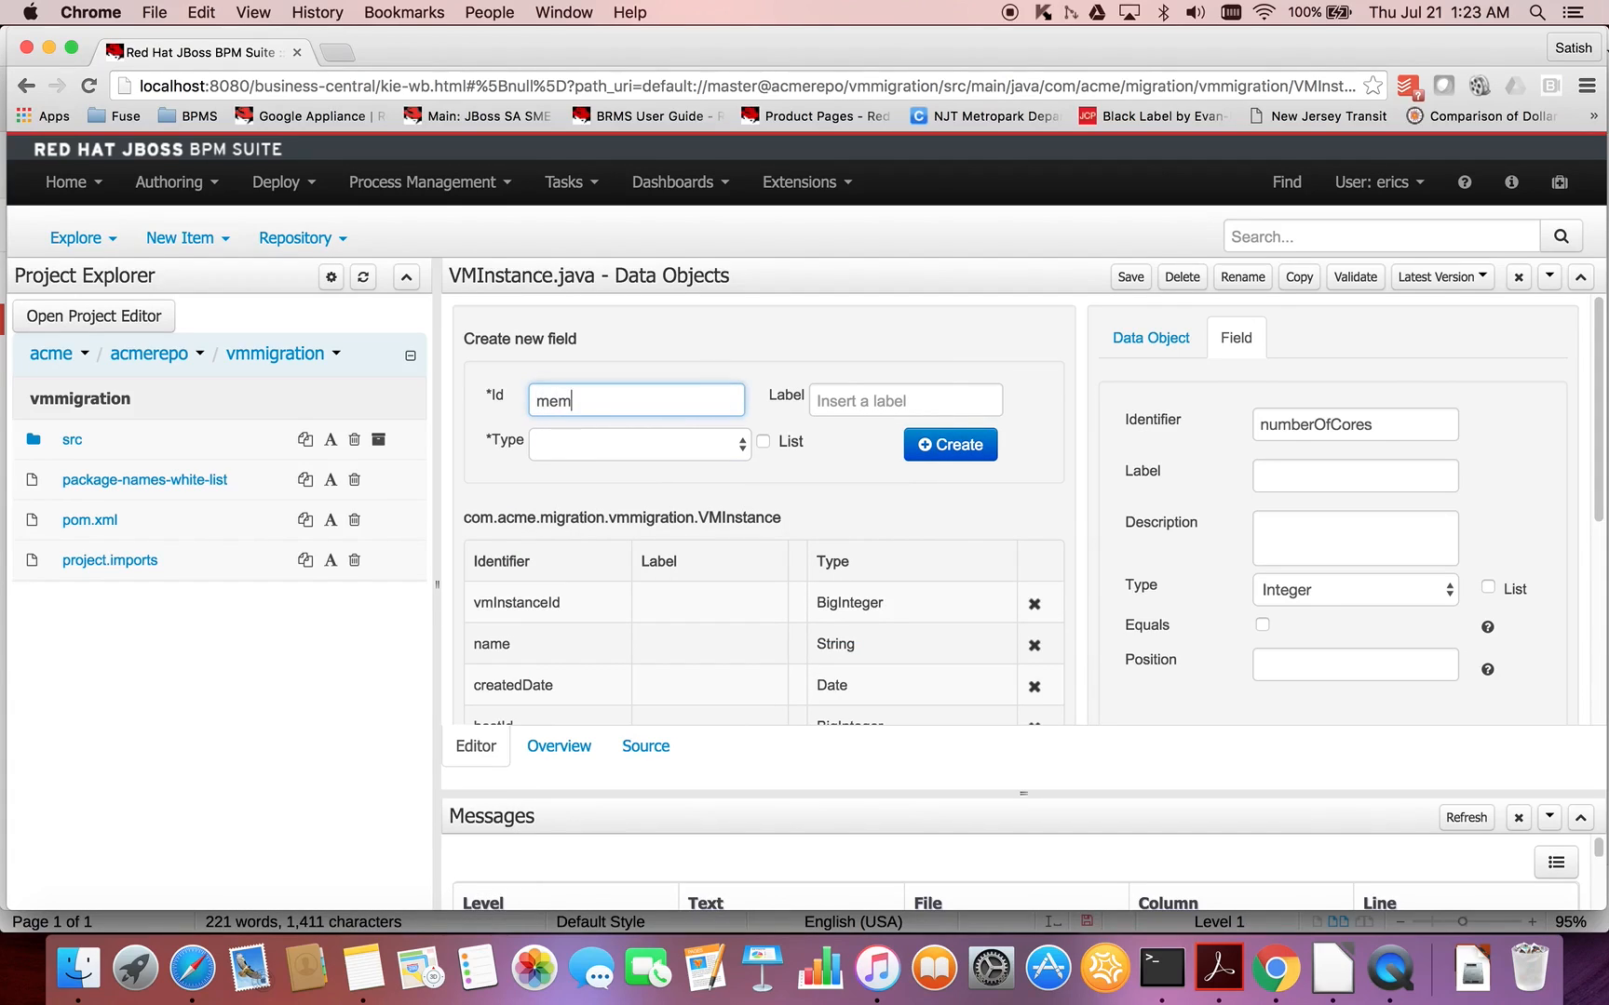
pyautogui.click(732, 443)
pyautogui.click(619, 635)
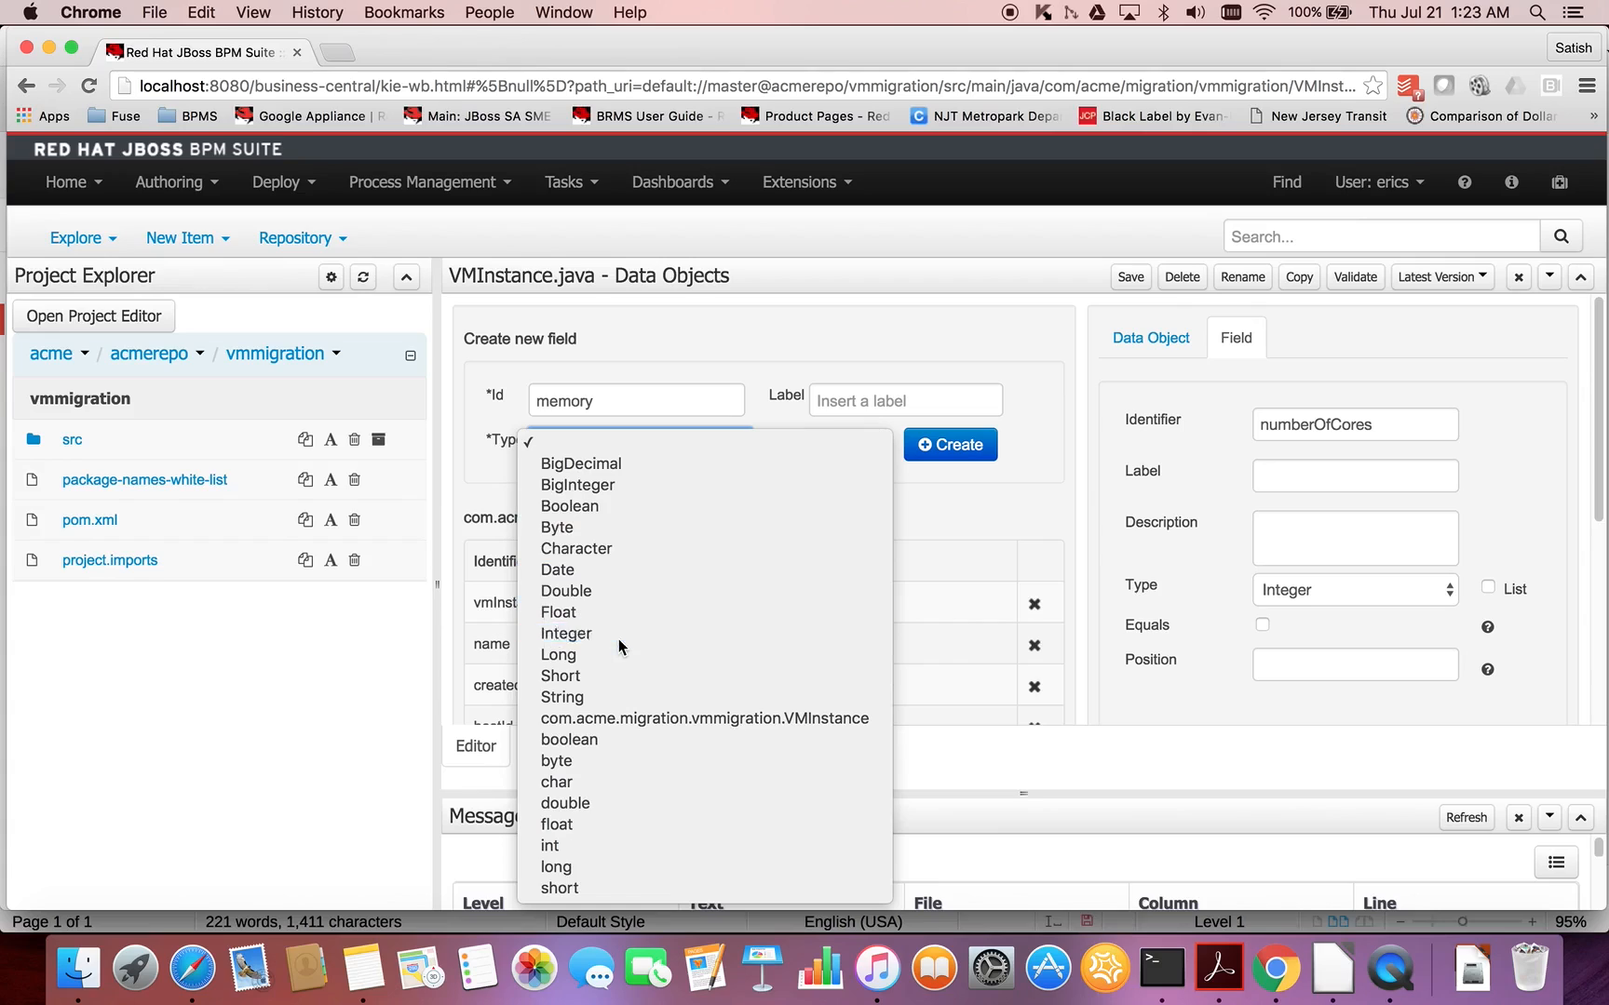
pyautogui.click(952, 447)
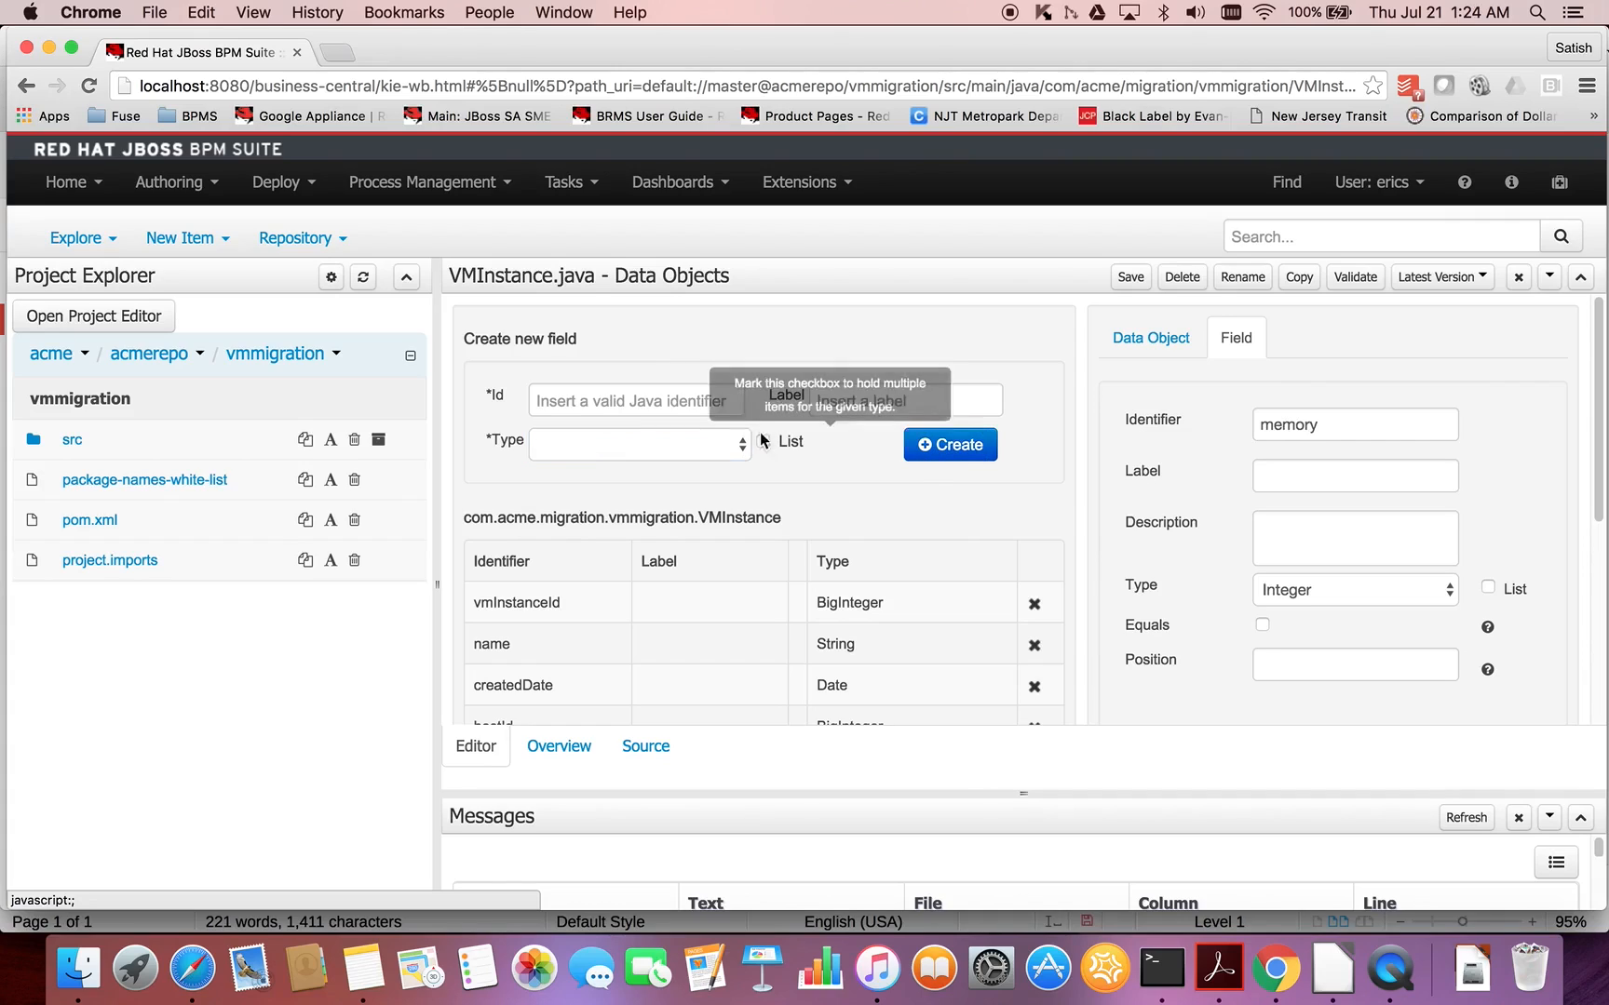
# - Add a field with the identifier osType and type String to the VMInstance data object
pyautogui.click(710, 407)
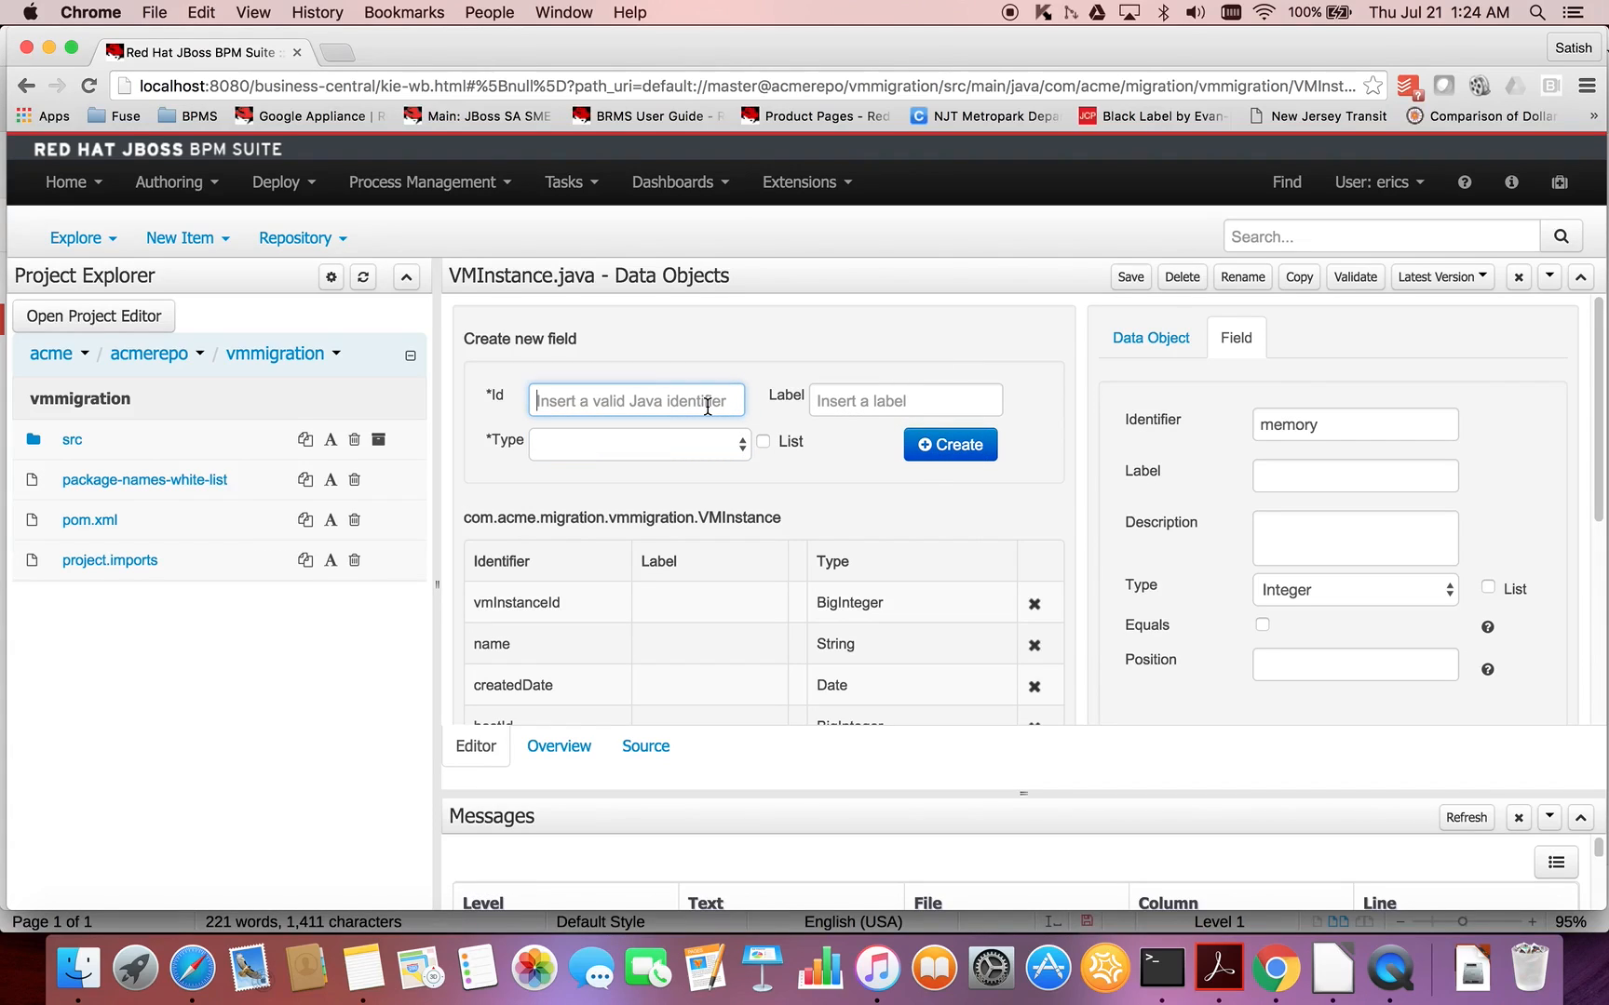
pyautogui.write('osType')
pyautogui.click(694, 446)
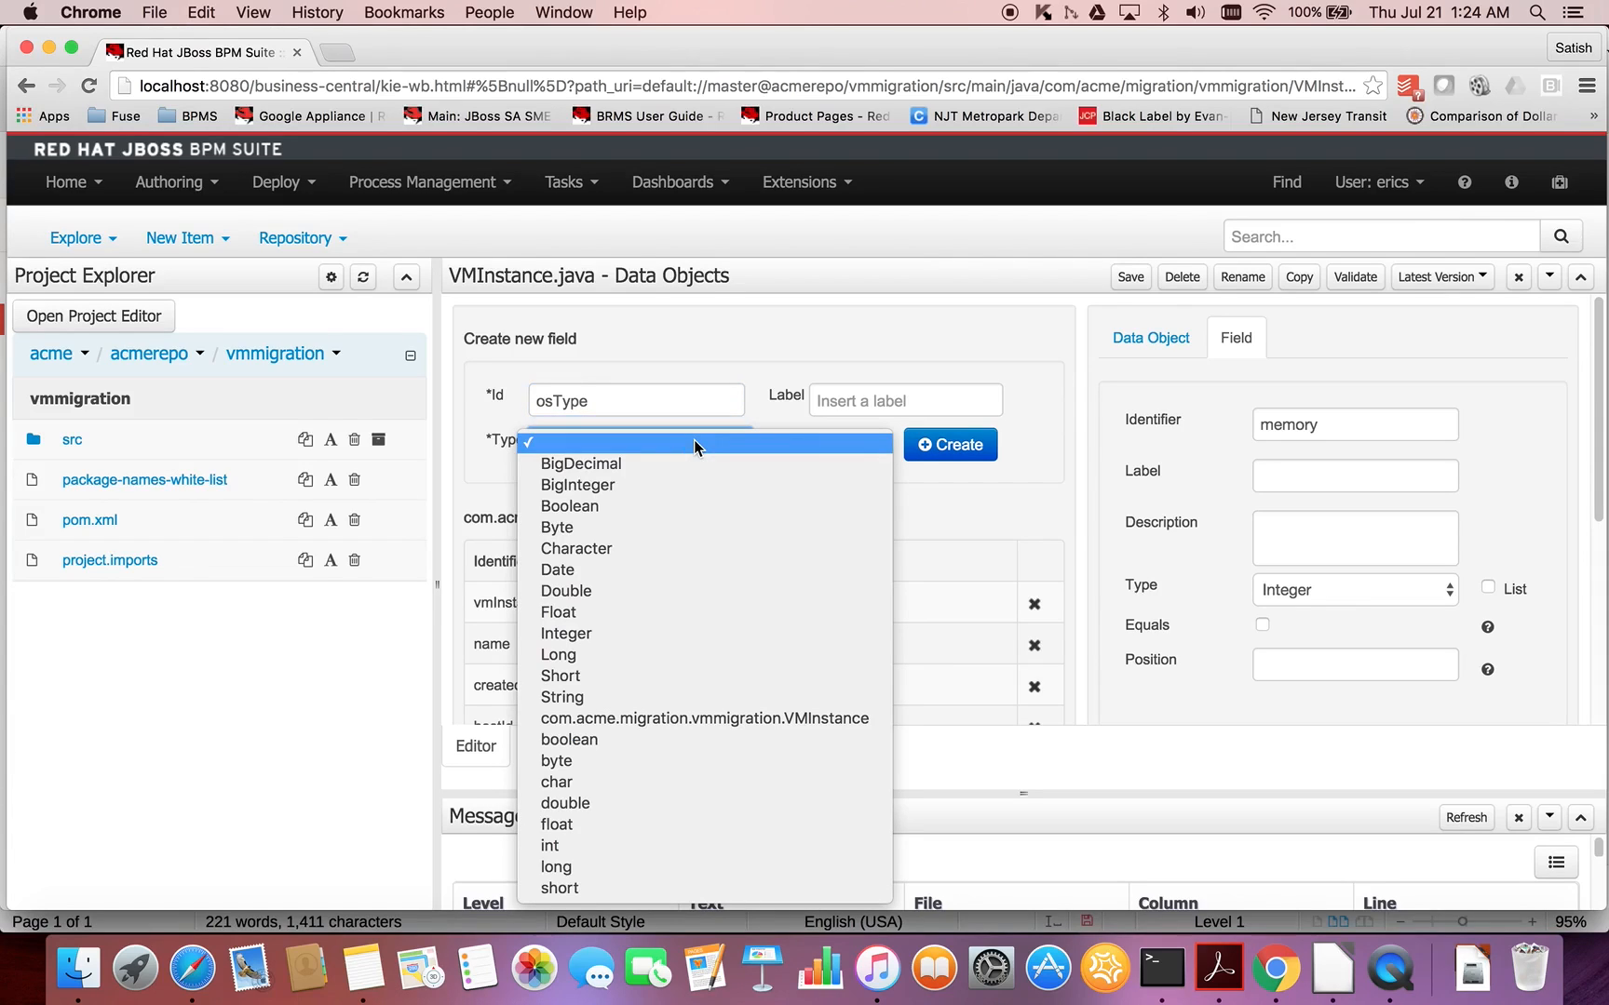
pyautogui.click(587, 697)
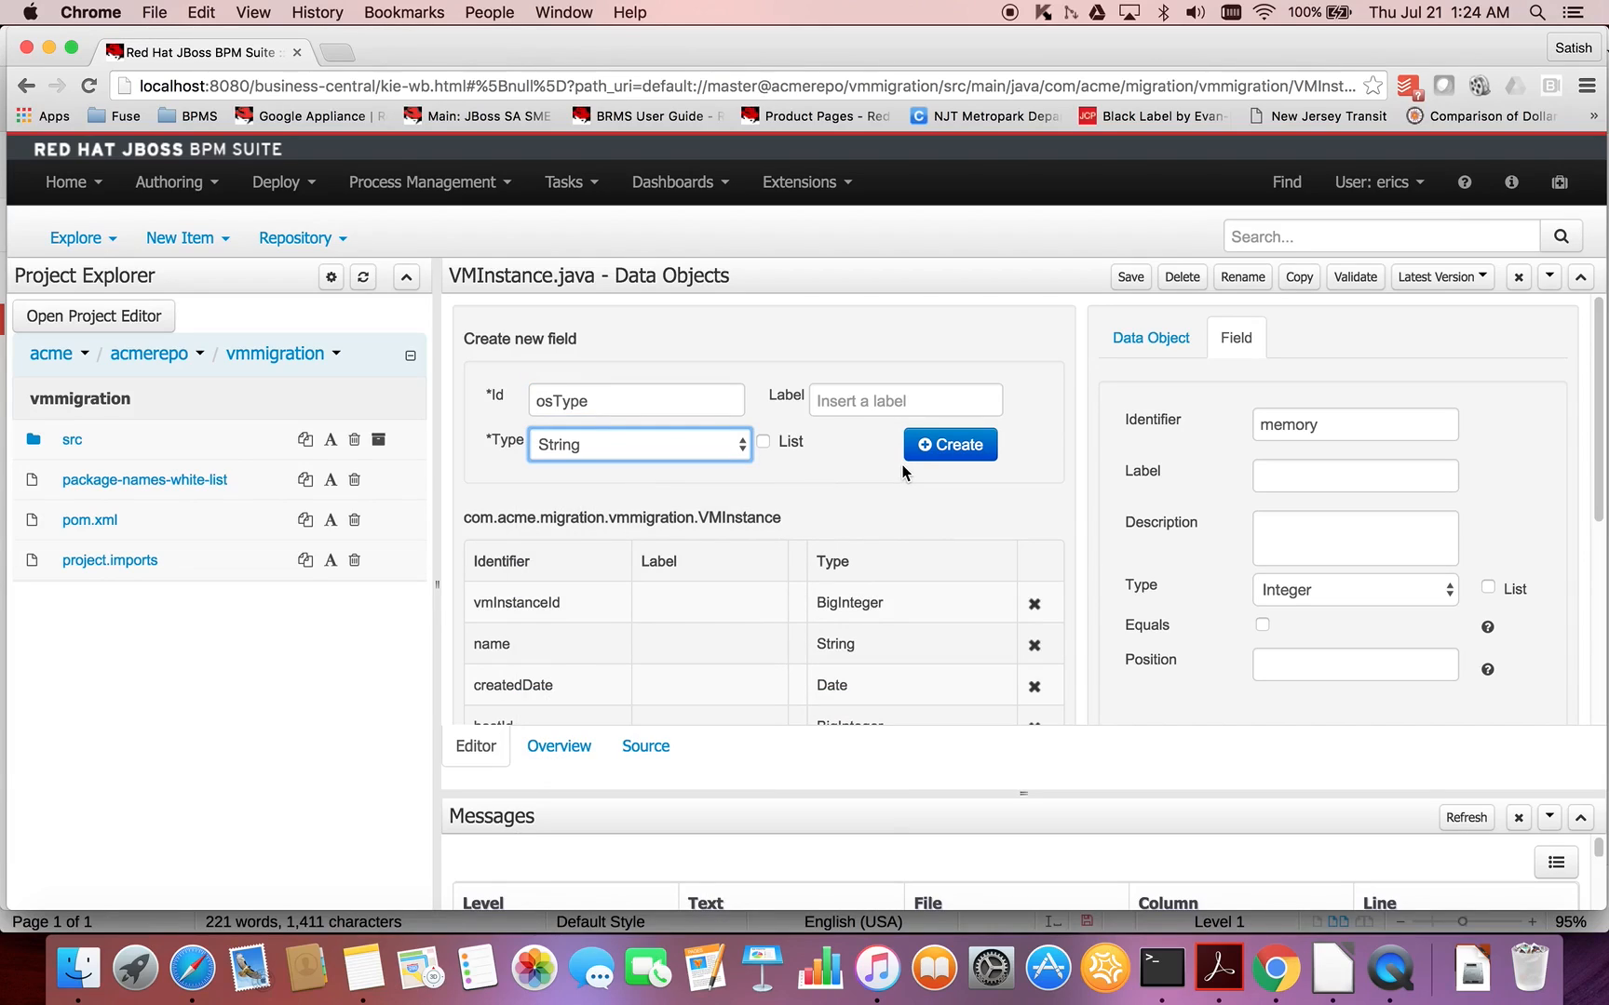
pyautogui.click(940, 447)
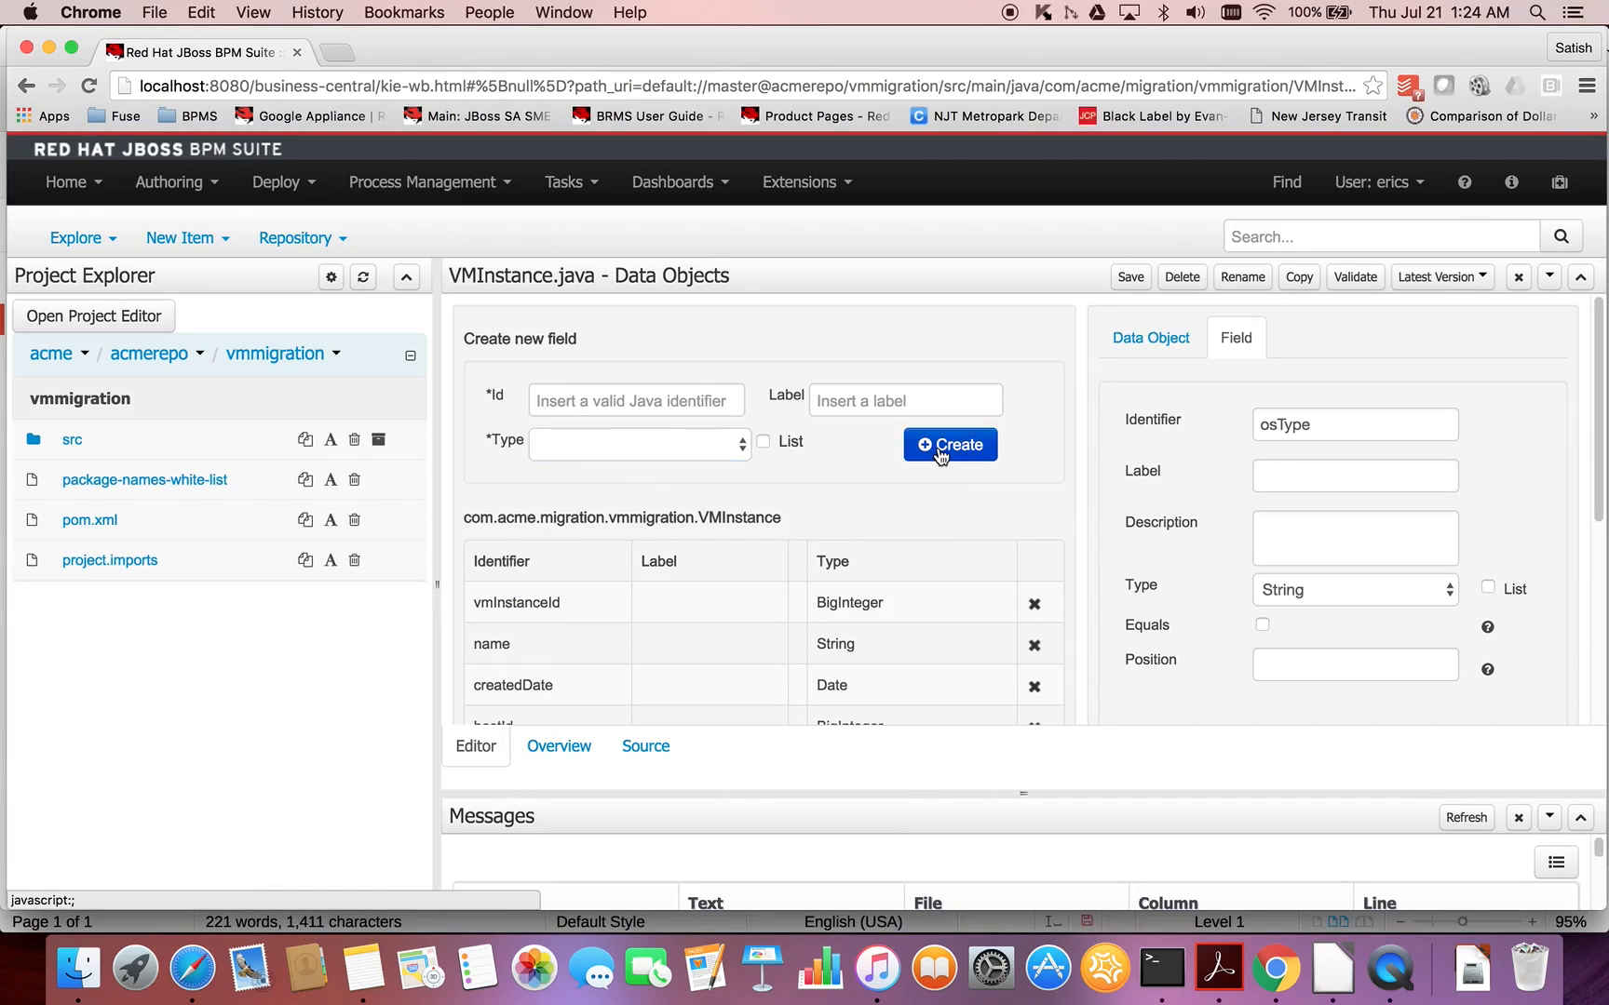
# - Add a field with the identifier isActive and type Boolean to the VMInstance data object
pyautogui.click(675, 406)
pyautogui.write('isActive')
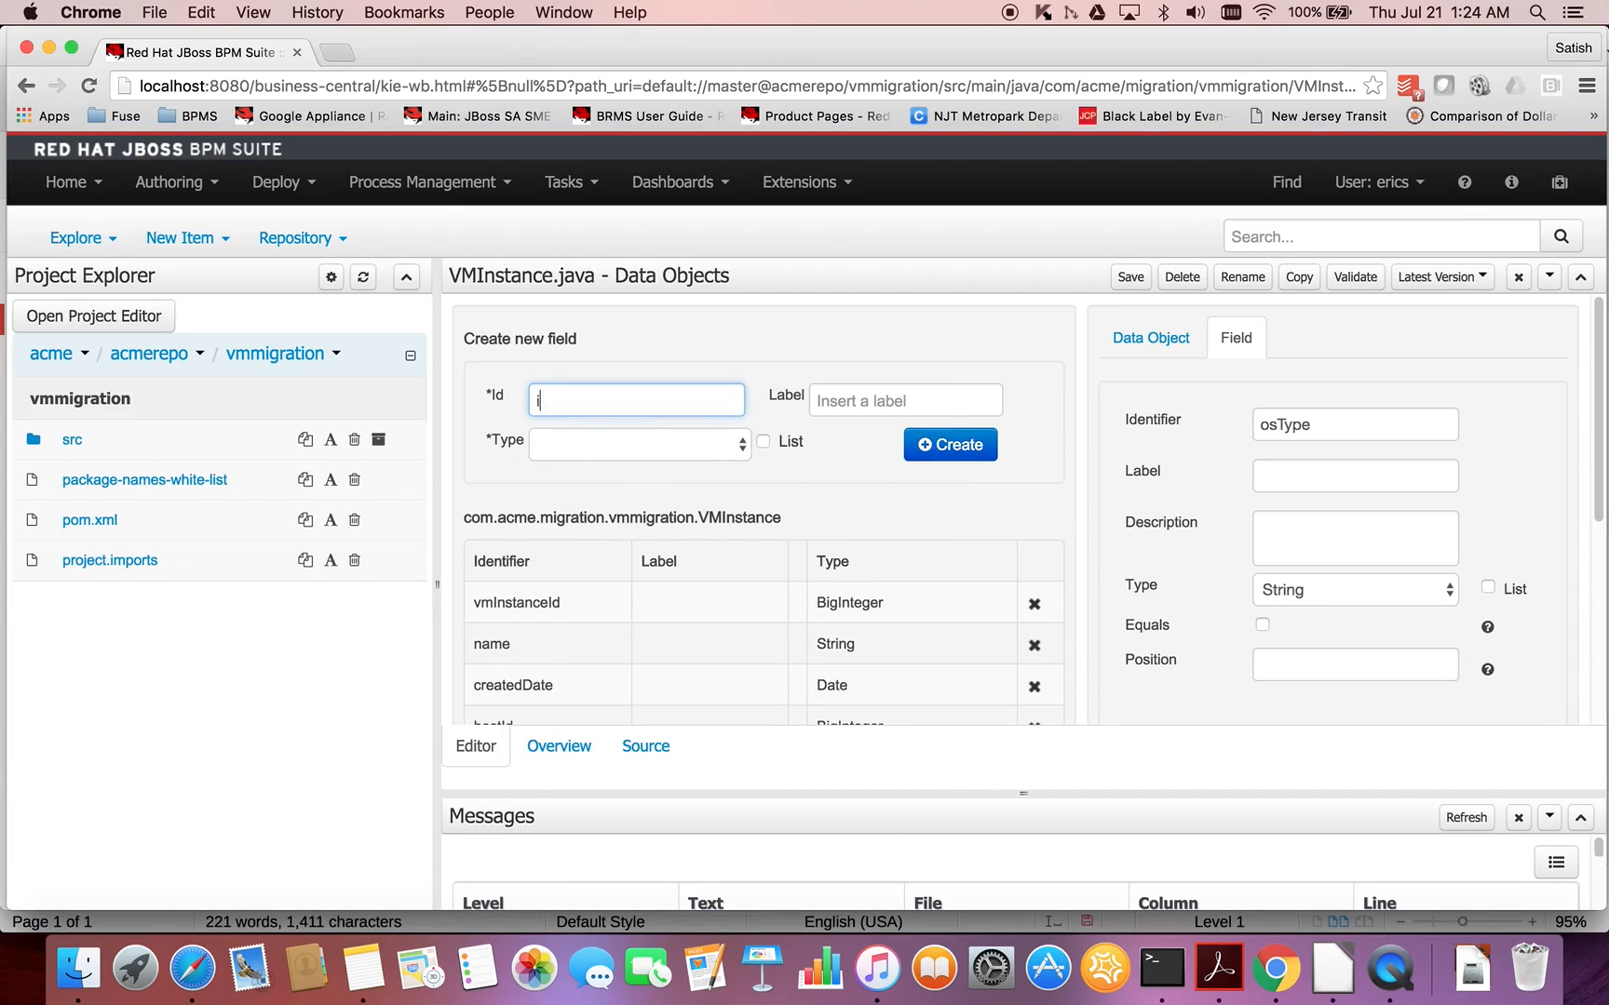
pyautogui.click(689, 453)
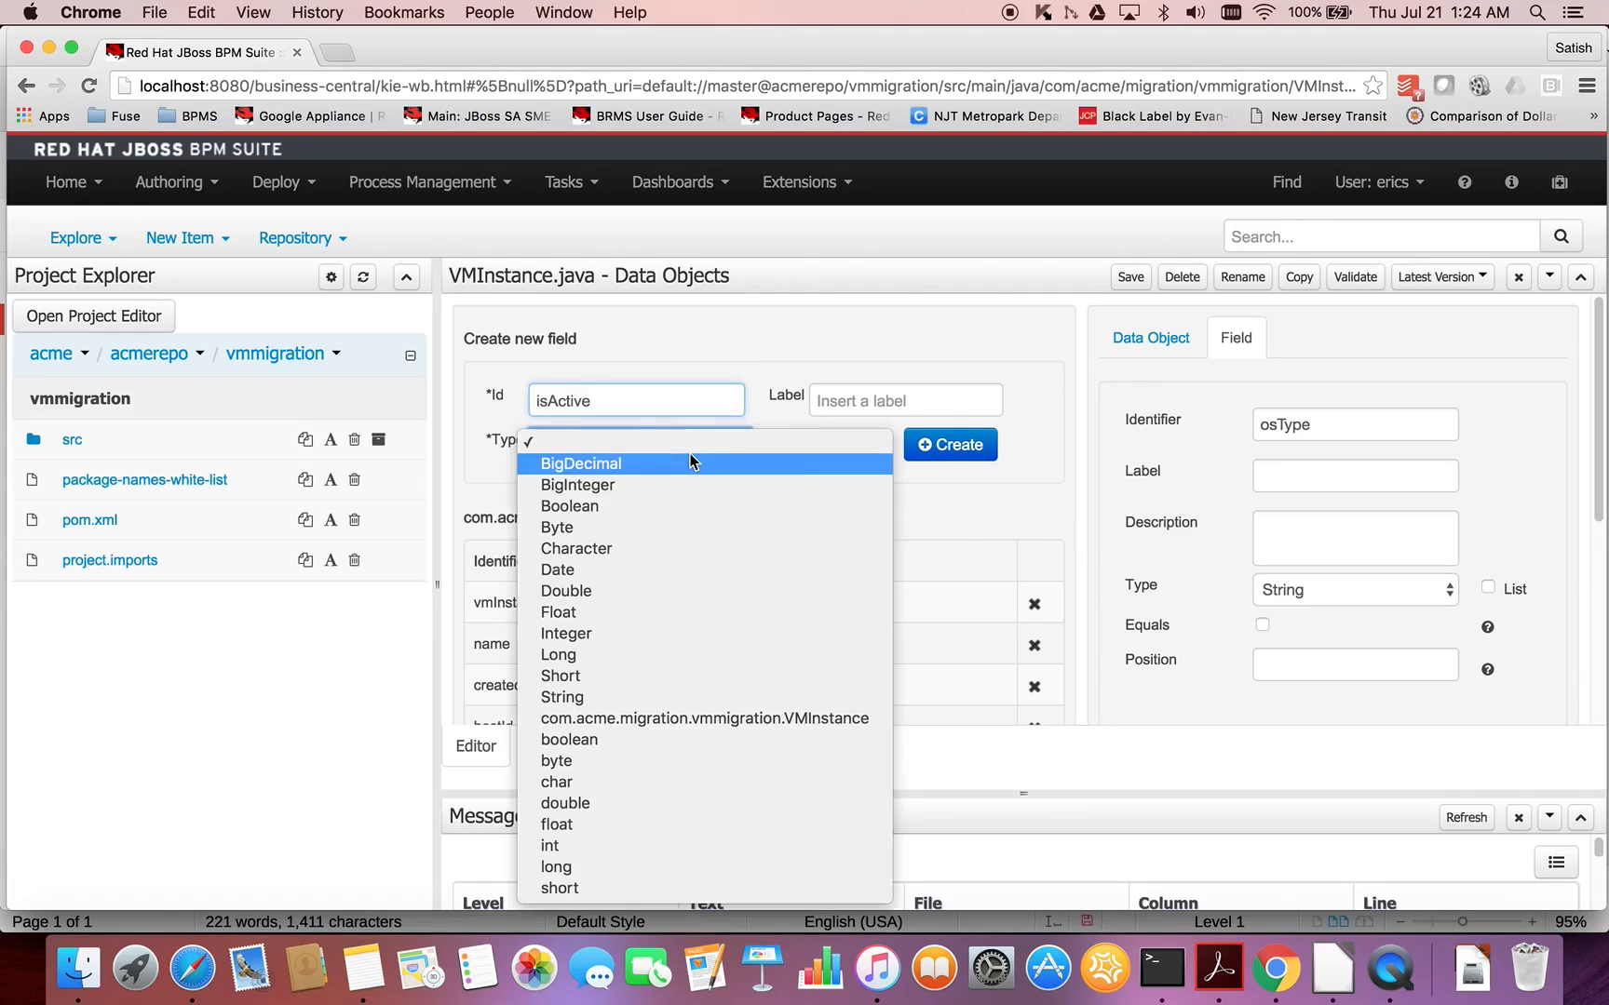
pyautogui.click(629, 507)
pyautogui.click(945, 445)
# - Add a field with the identifier isRunning and type Boolean to the VMInstance data object
pyautogui.click(684, 401)
pyautogui.write('isRunning')
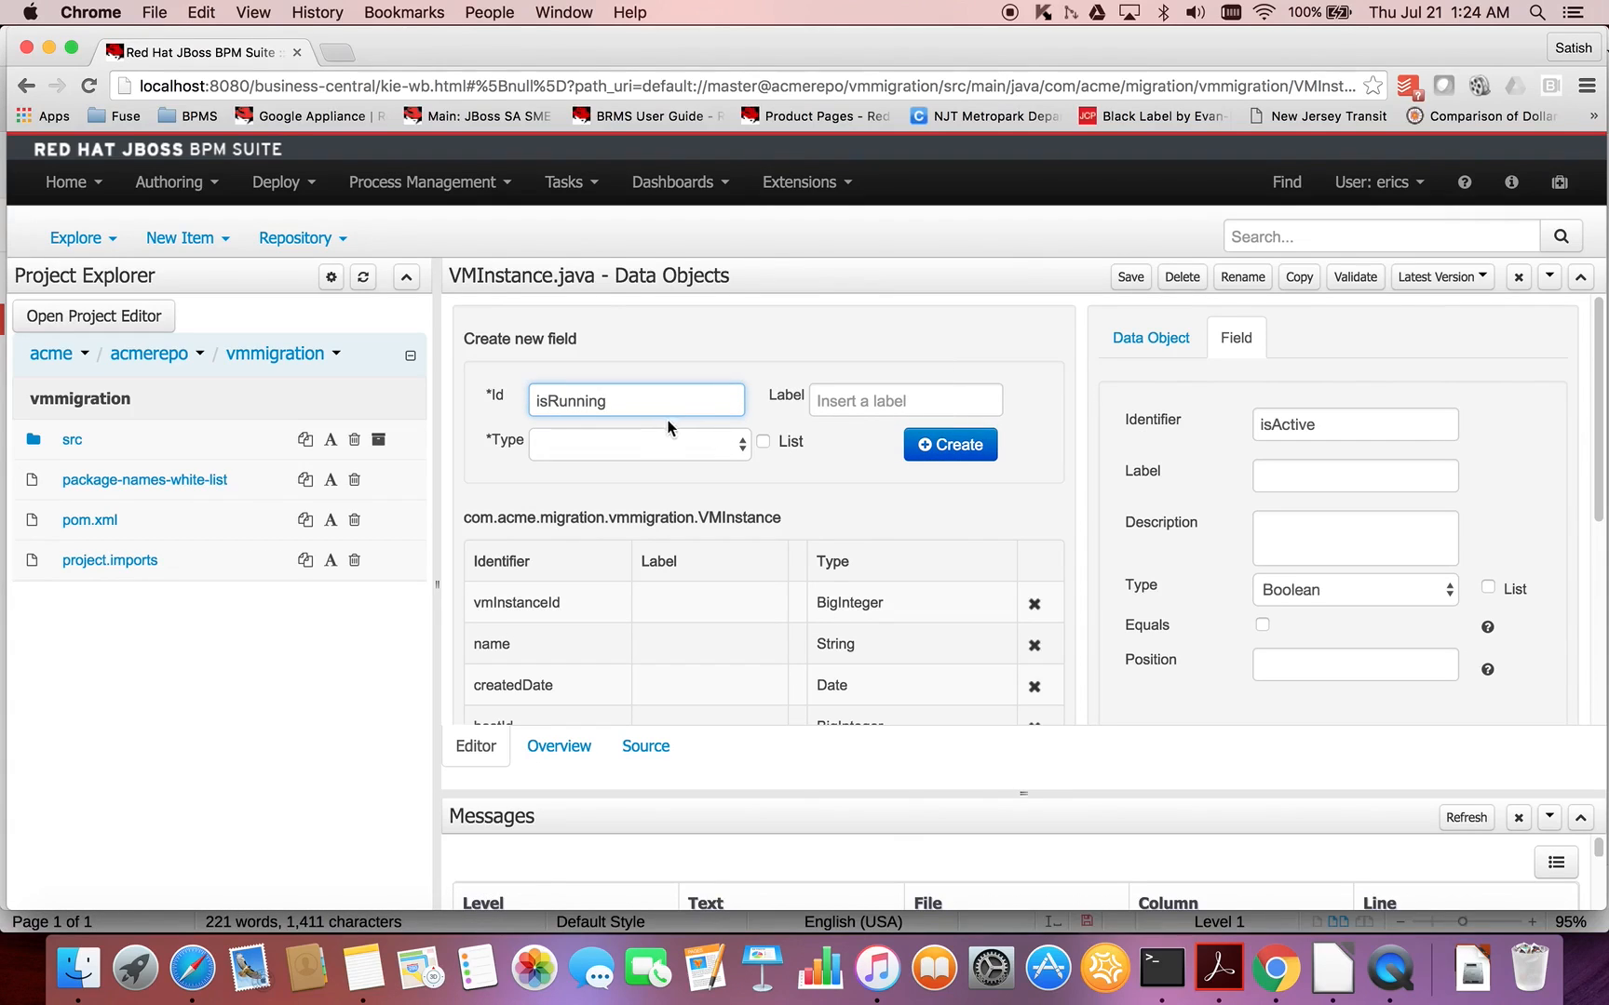
pyautogui.click(643, 444)
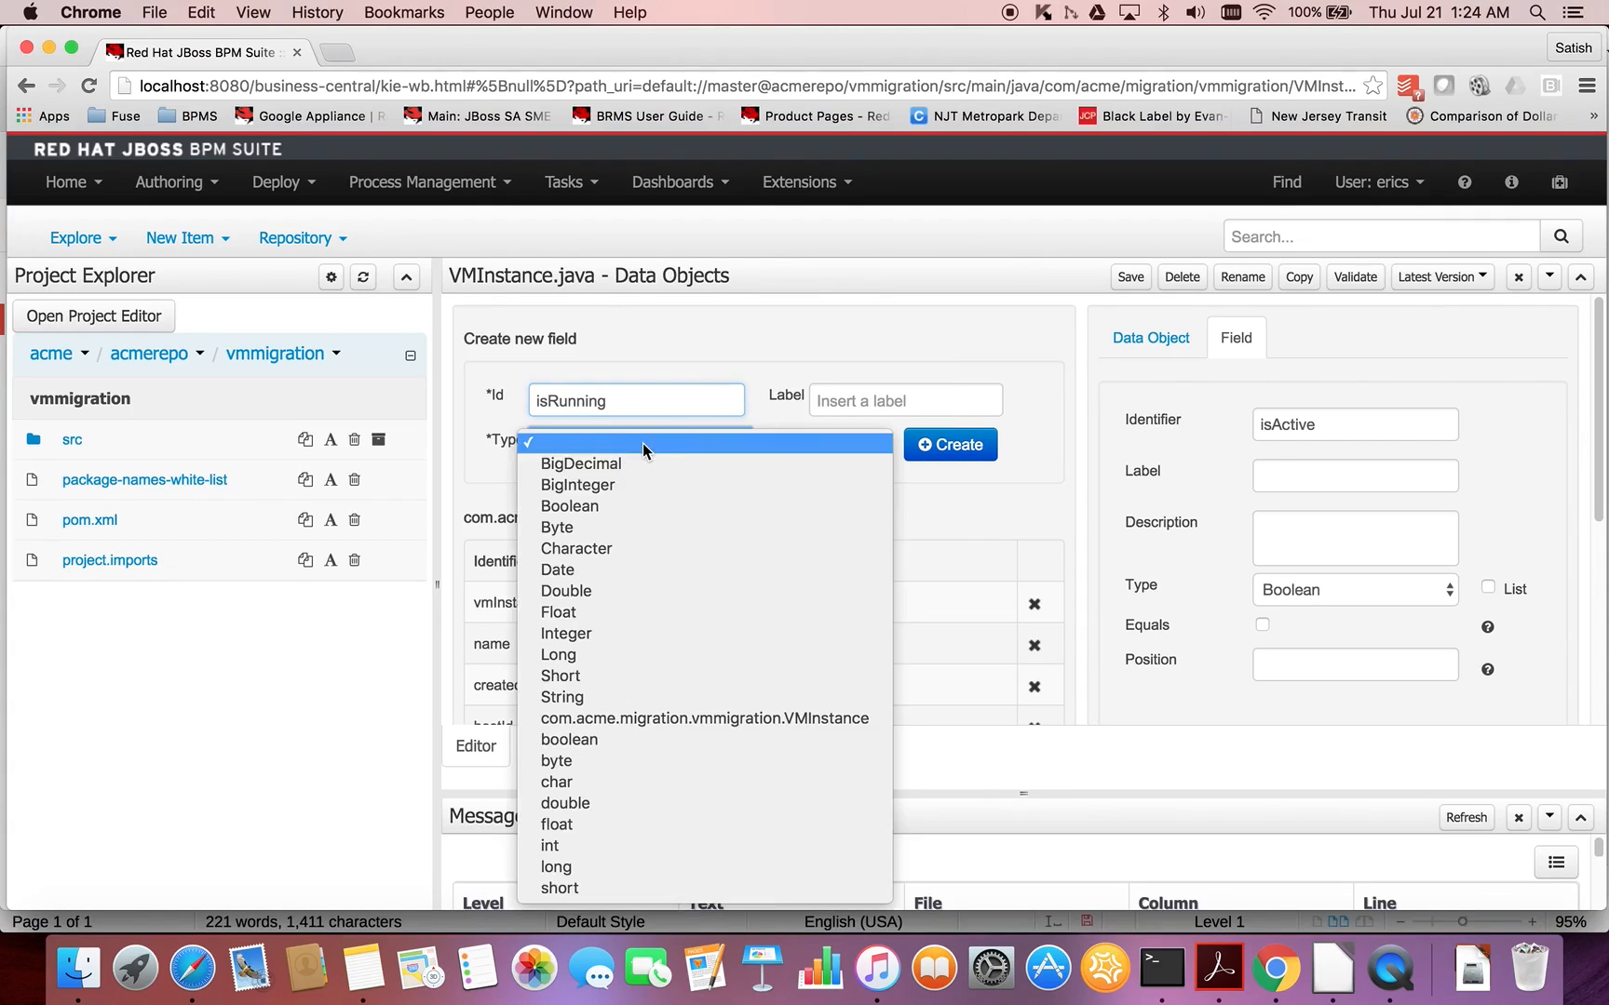
pyautogui.click(593, 507)
pyautogui.click(959, 447)
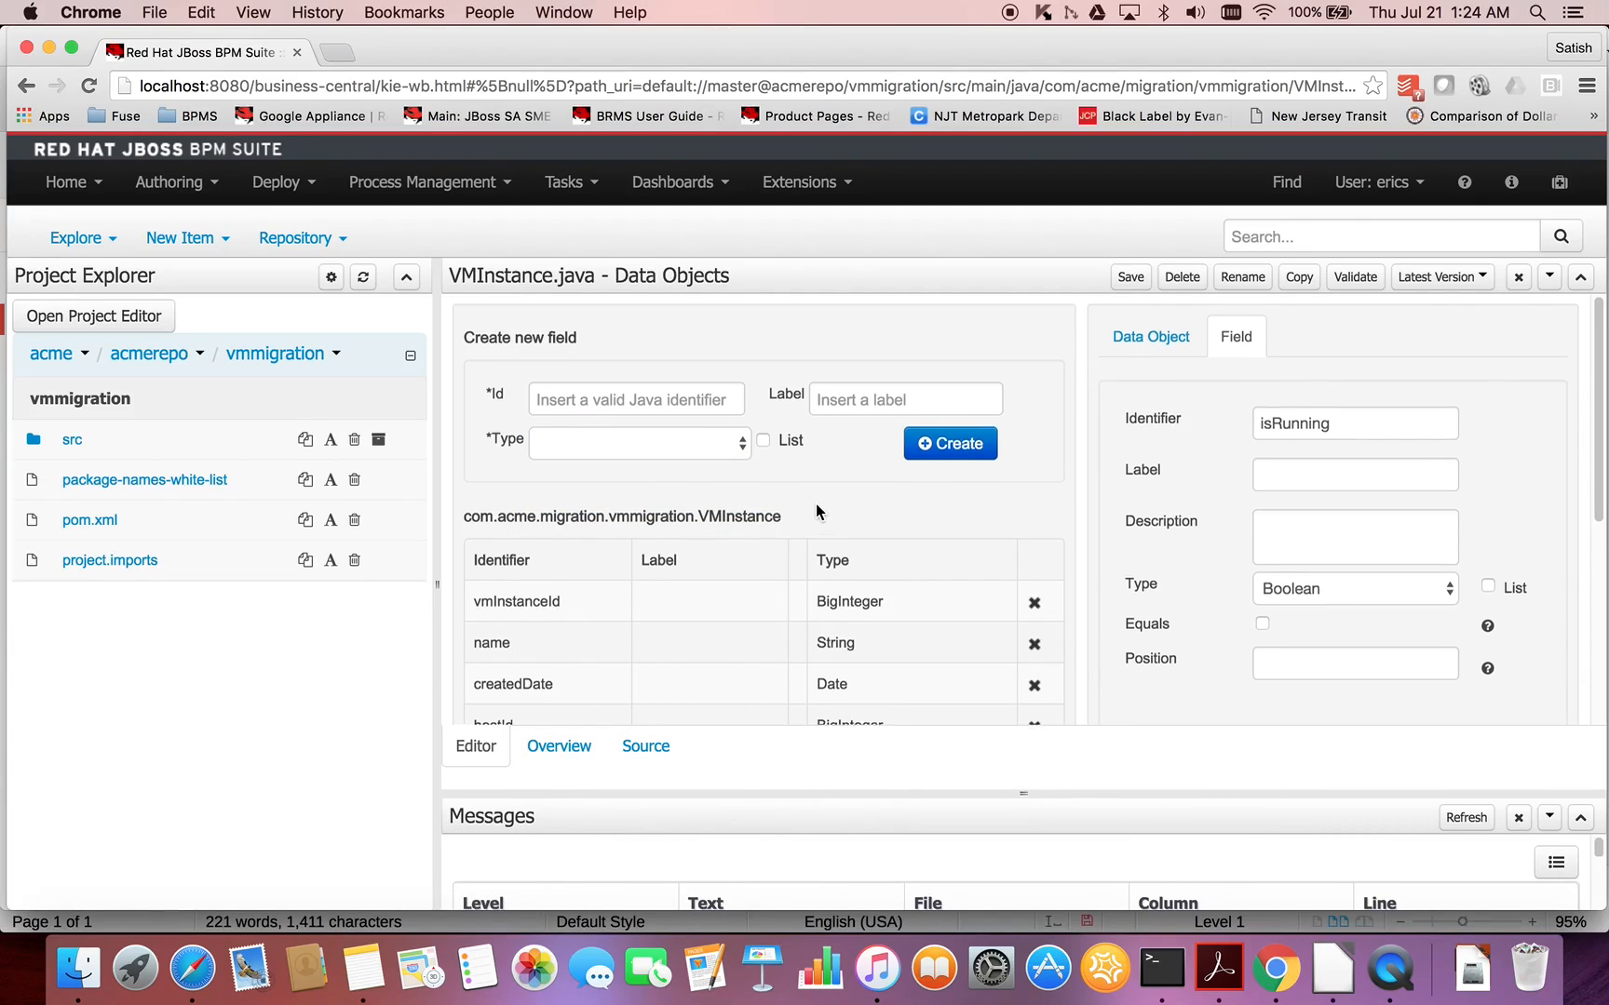
# - Review the VMInstance field list and the Java source code generated for the data object
pyautogui.scroll(-3, 815, 503)
pyautogui.scroll(-3, 817, 510)
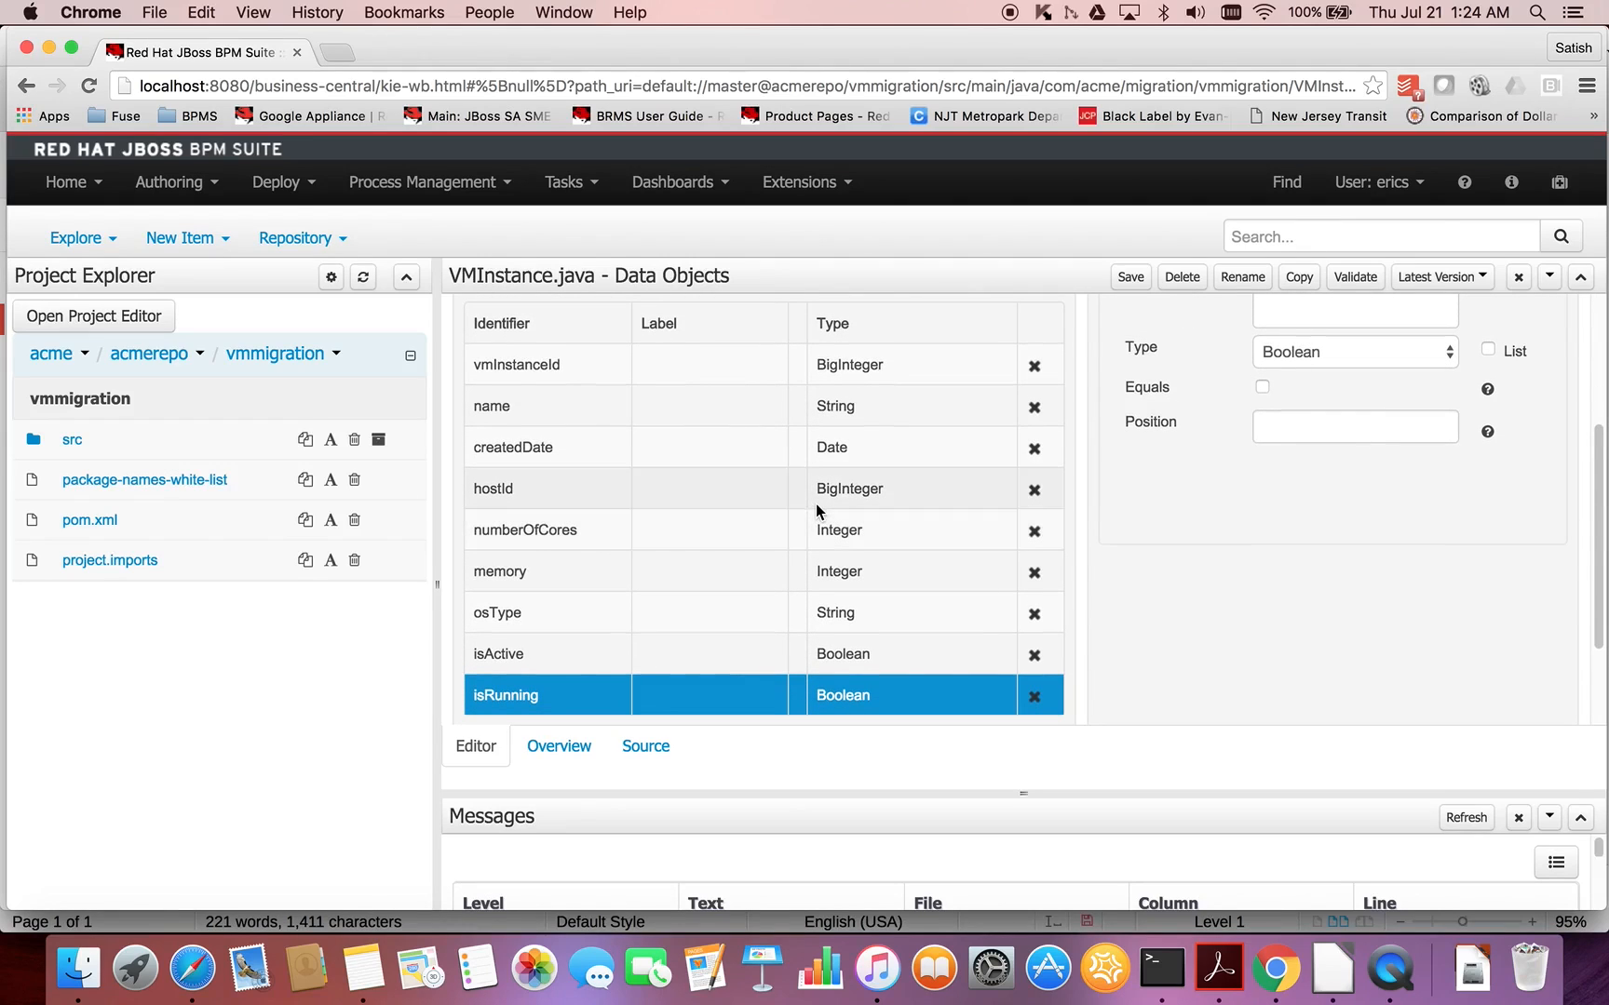
pyautogui.scroll(5, 816, 504)
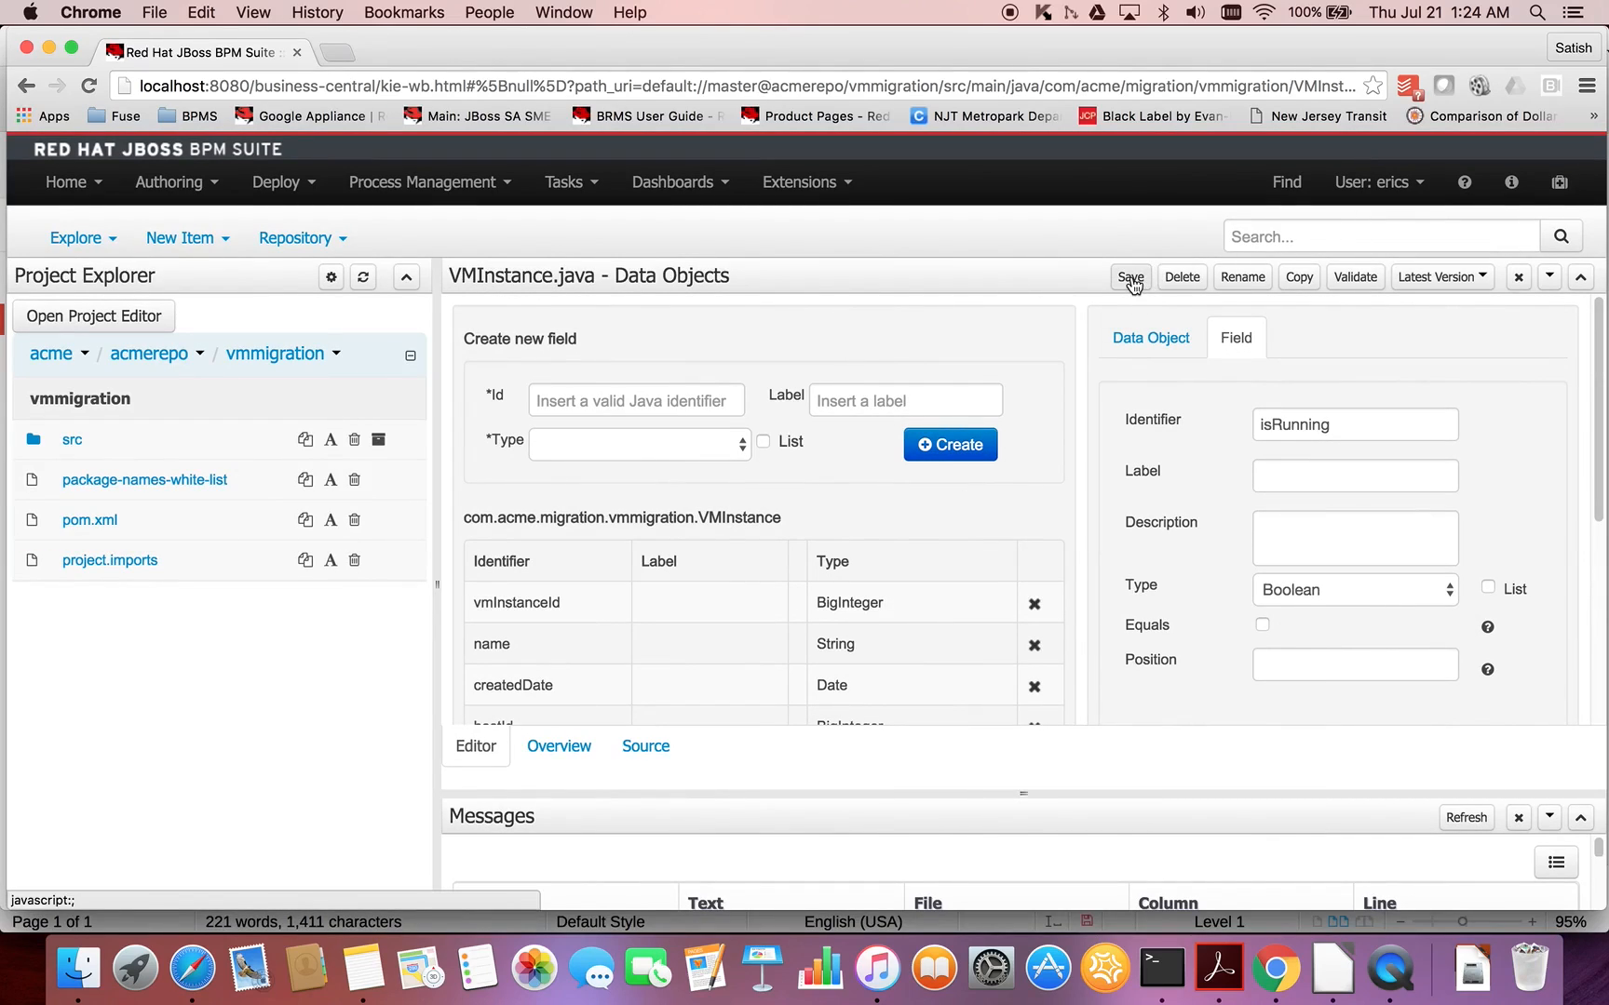
pyautogui.click(642, 749)
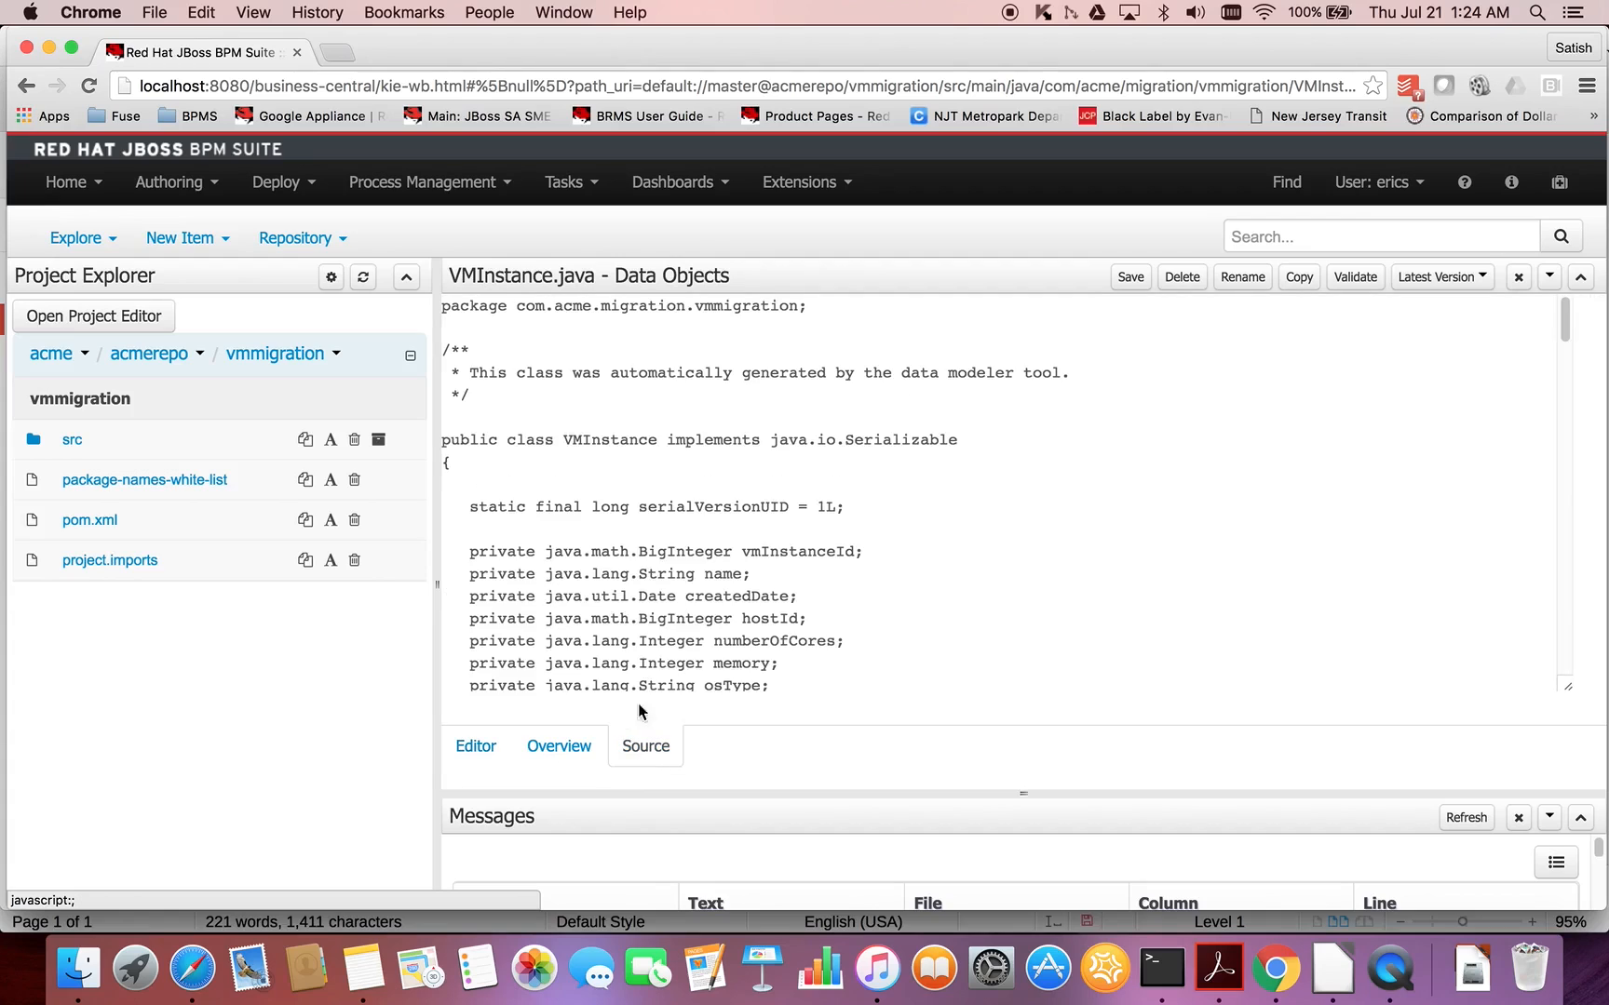
pyautogui.scroll(-5, 704, 596)
pyautogui.scroll(2, 705, 596)
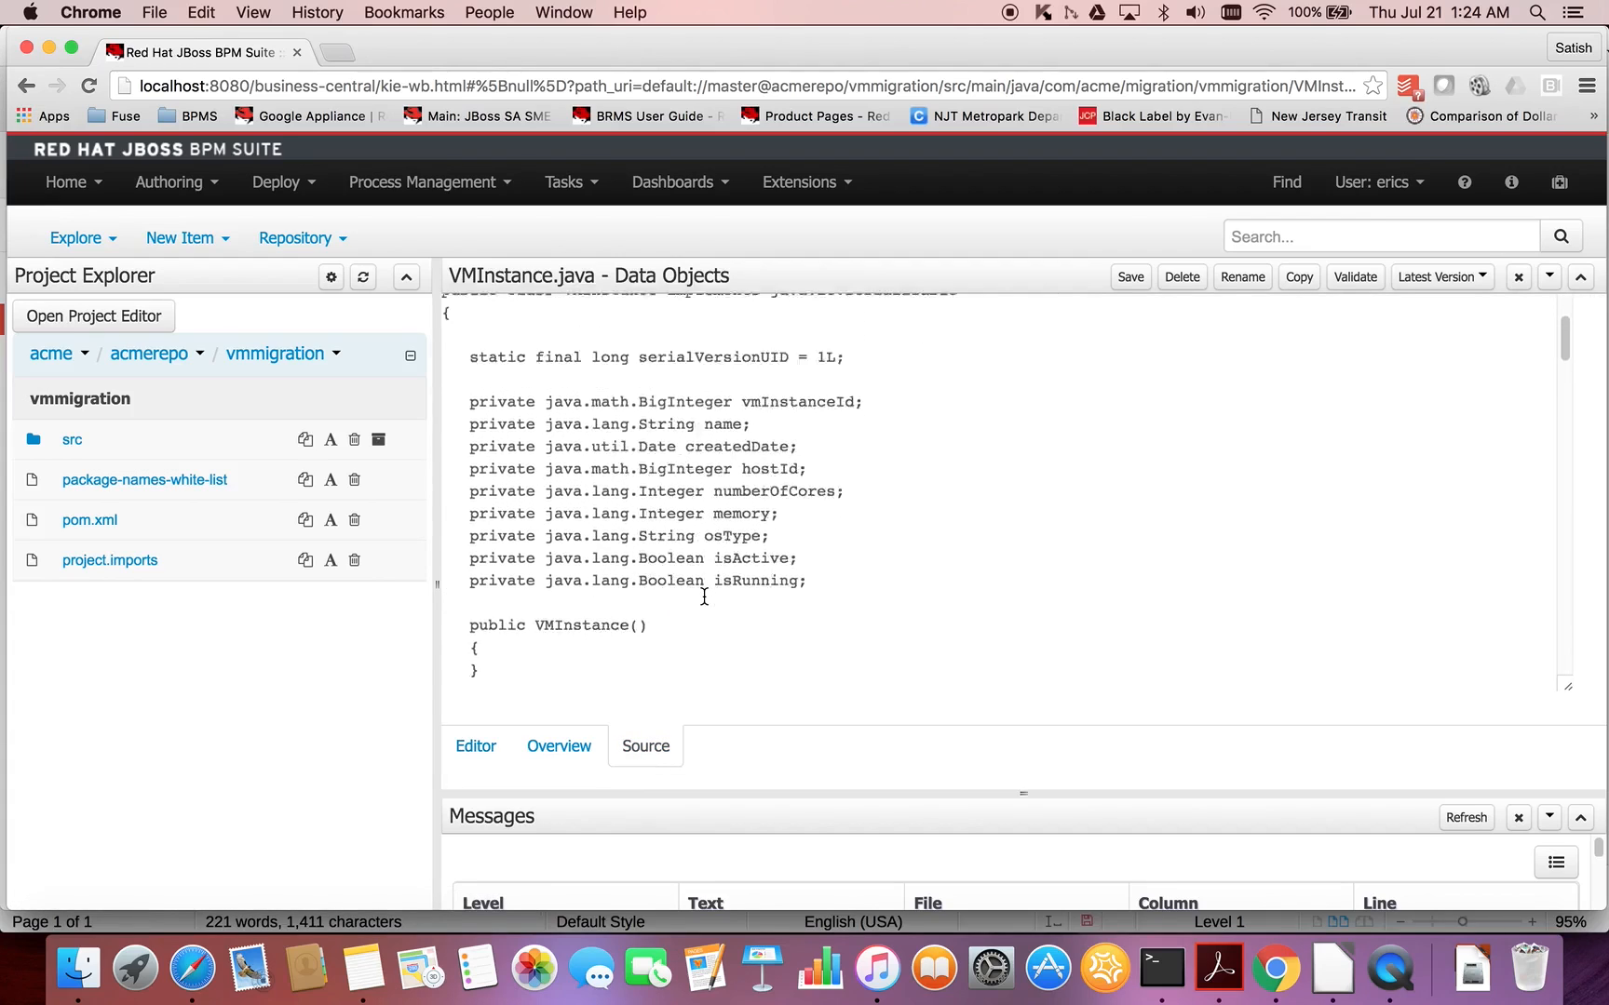
pyautogui.scroll(3, 704, 596)
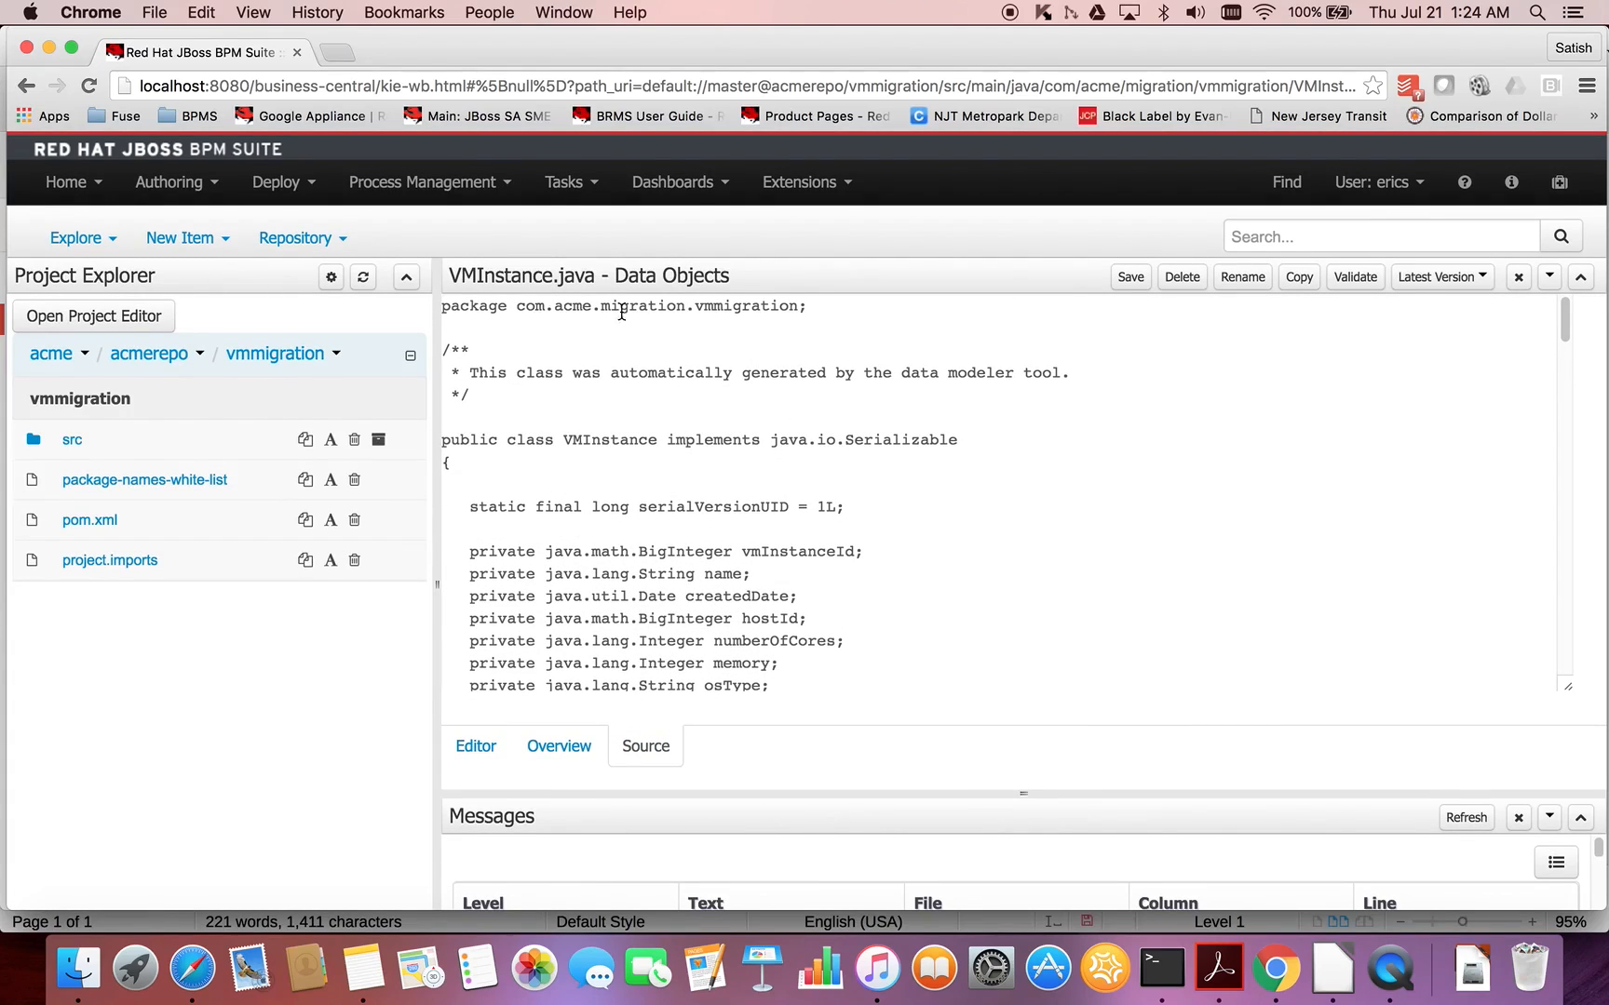
pyautogui.scroll(-1, 773, 519)
pyautogui.scroll(-5, 773, 520)
pyautogui.scroll(-10, 773, 519)
pyautogui.scroll(-10, 772, 519)
pyautogui.scroll(-5, 773, 520)
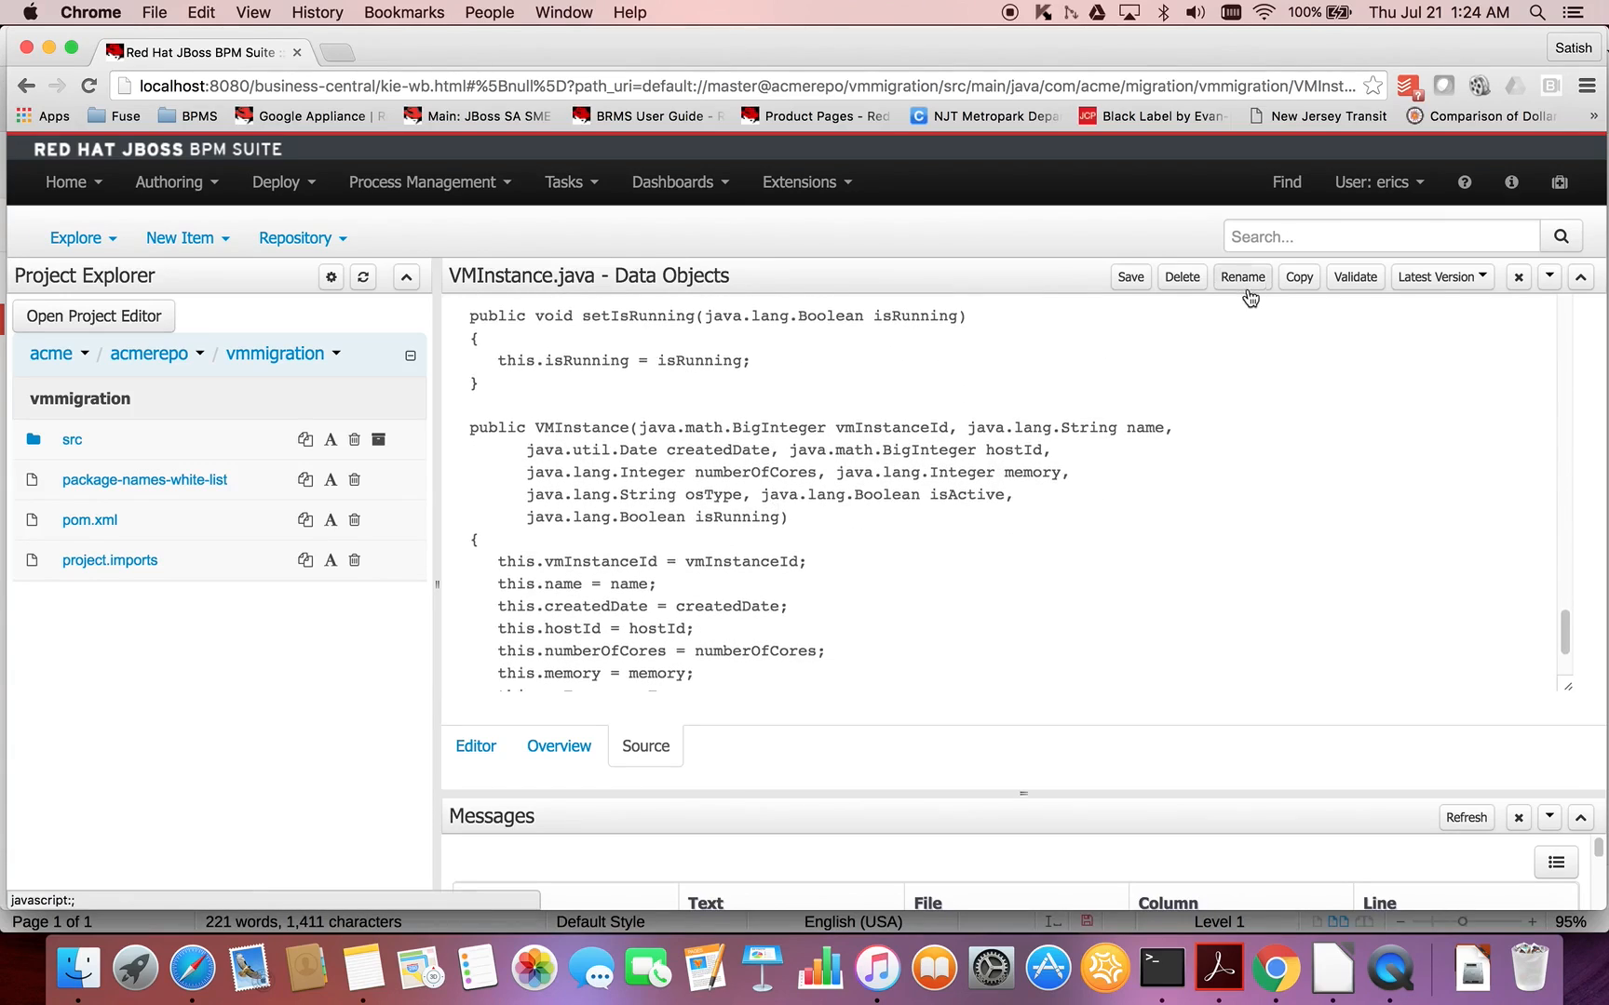
# - Save the VMInstance data object and validate it
pyautogui.click(1129, 276)
pyautogui.click(983, 597)
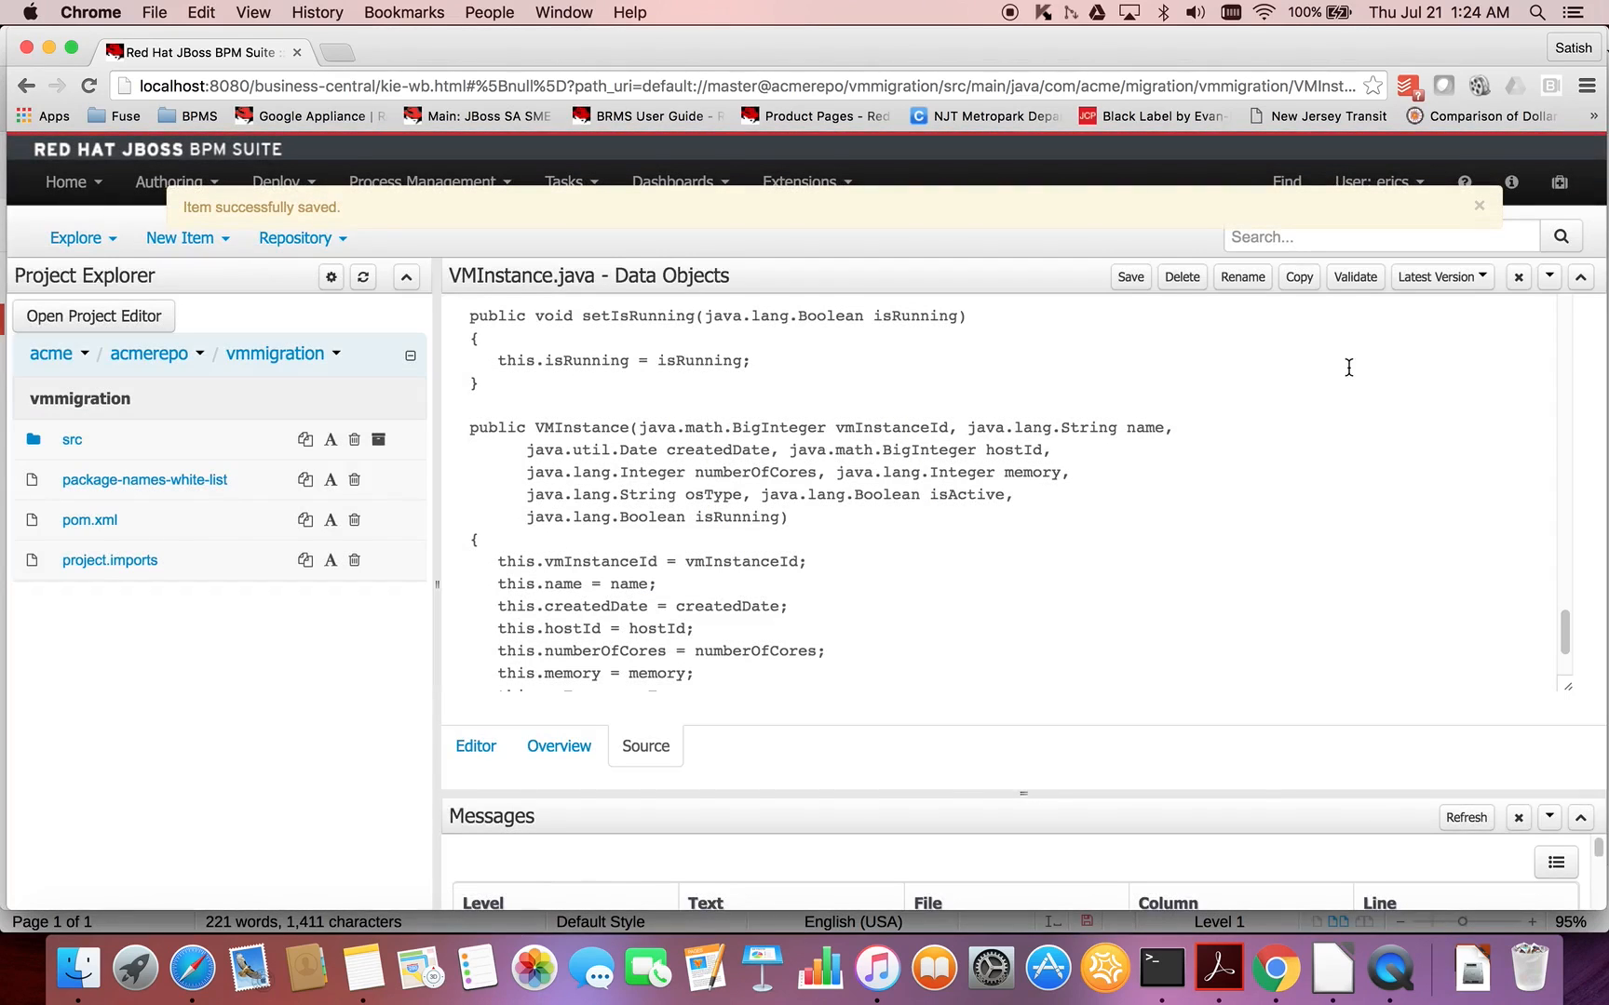
pyautogui.click(1350, 281)
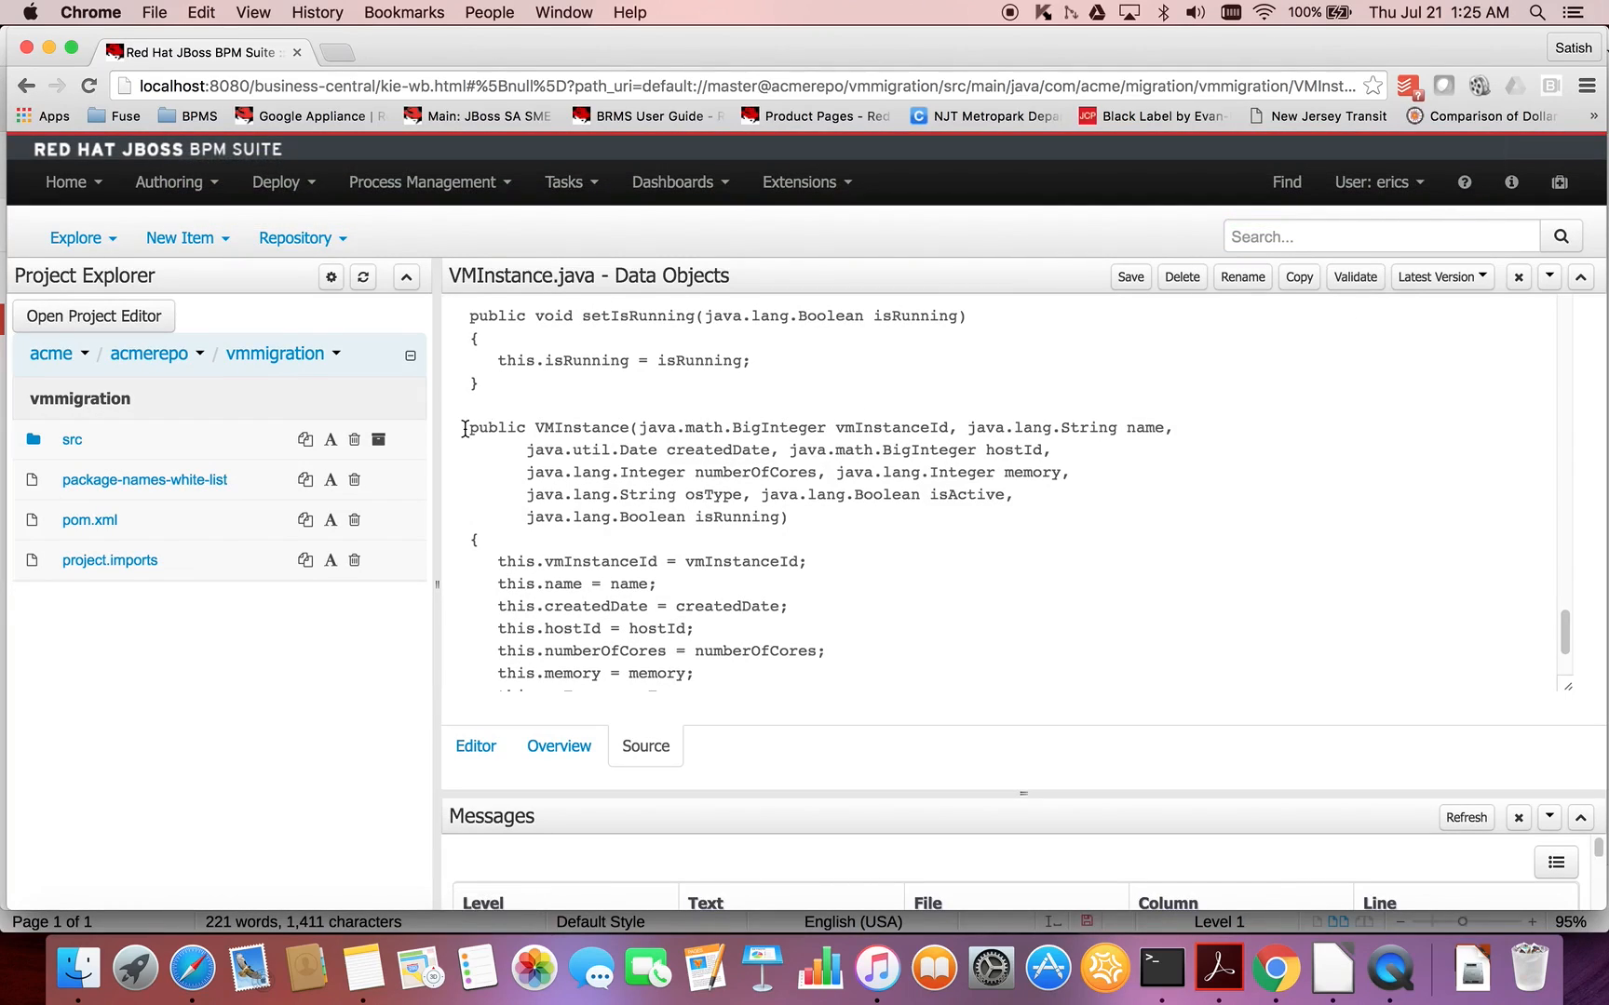
# - Check the rule entry in the LibreOffice notes, then create a guided rule named VM Memory Validation in package com.acme.migration.vmmigration in Chrome
pyautogui.press('super+Tab')
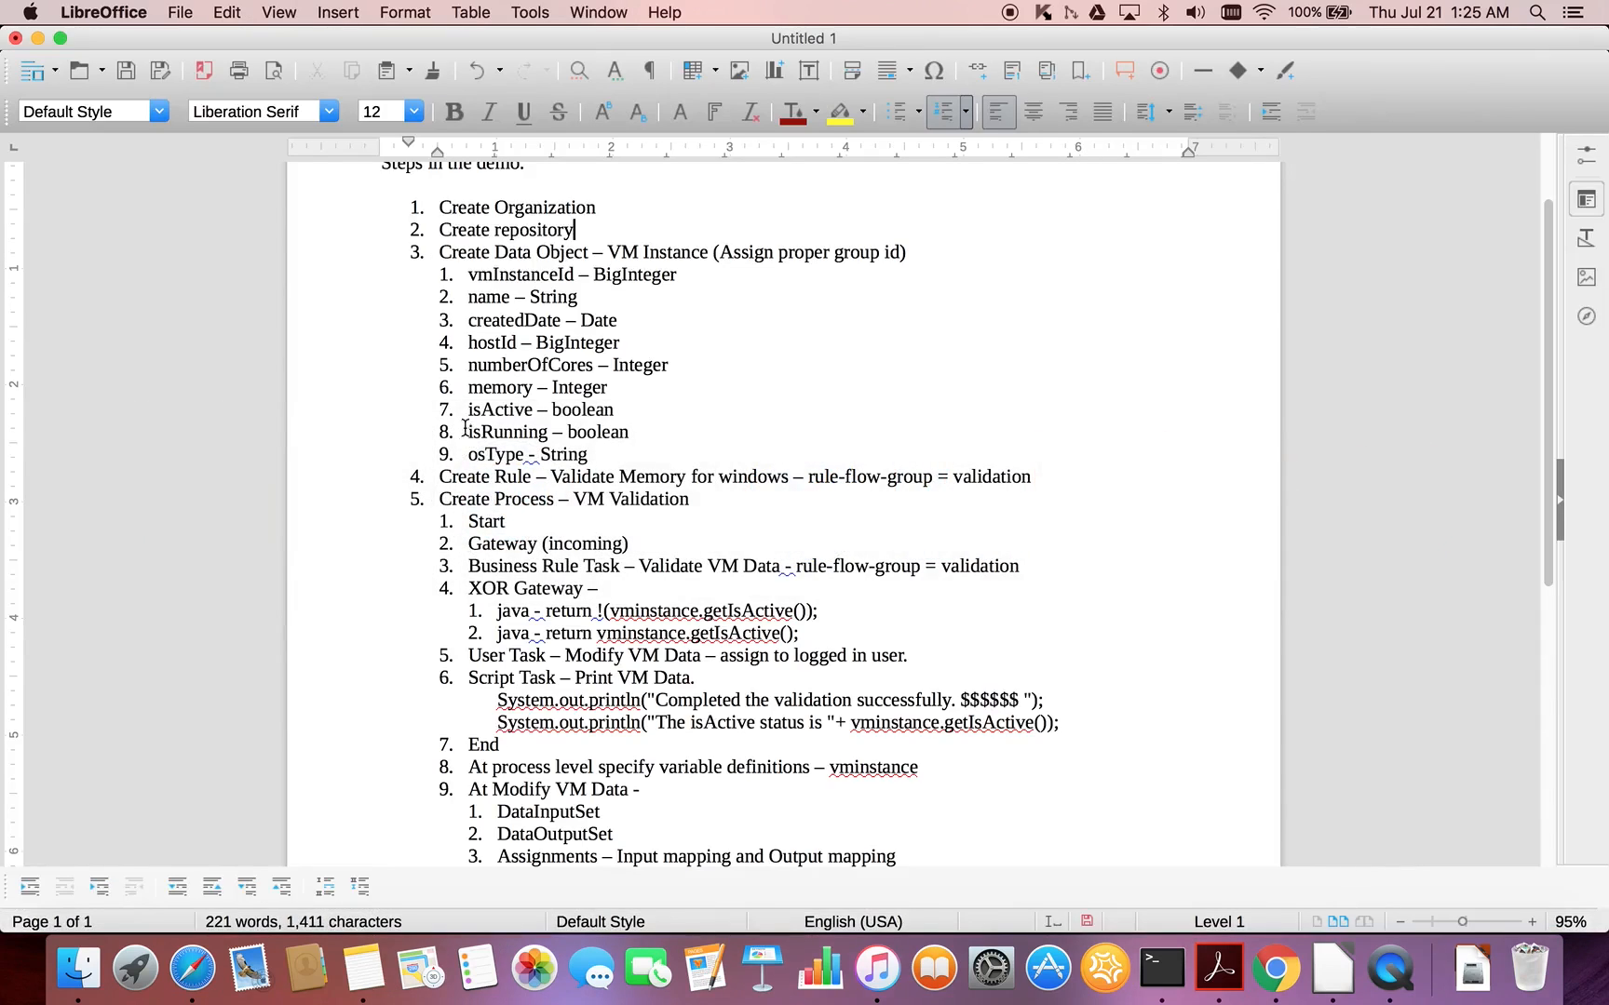
pyautogui.doubleClick(476, 476)
pyautogui.click(530, 487)
pyautogui.press('super+Tab')
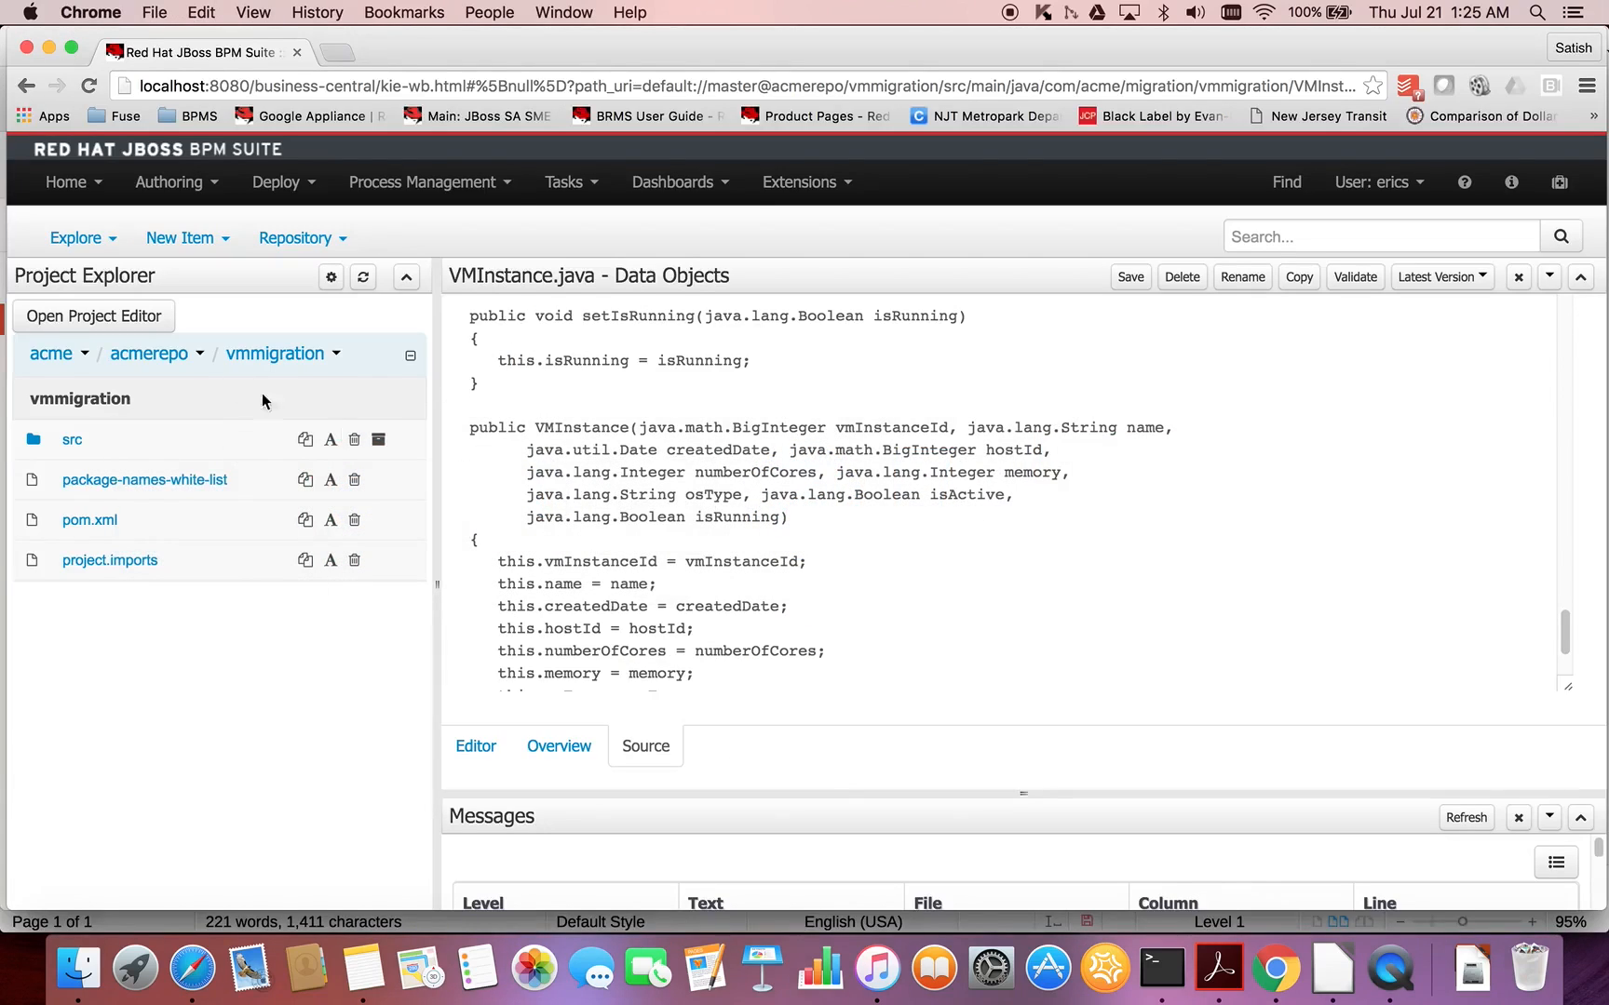
pyautogui.click(207, 242)
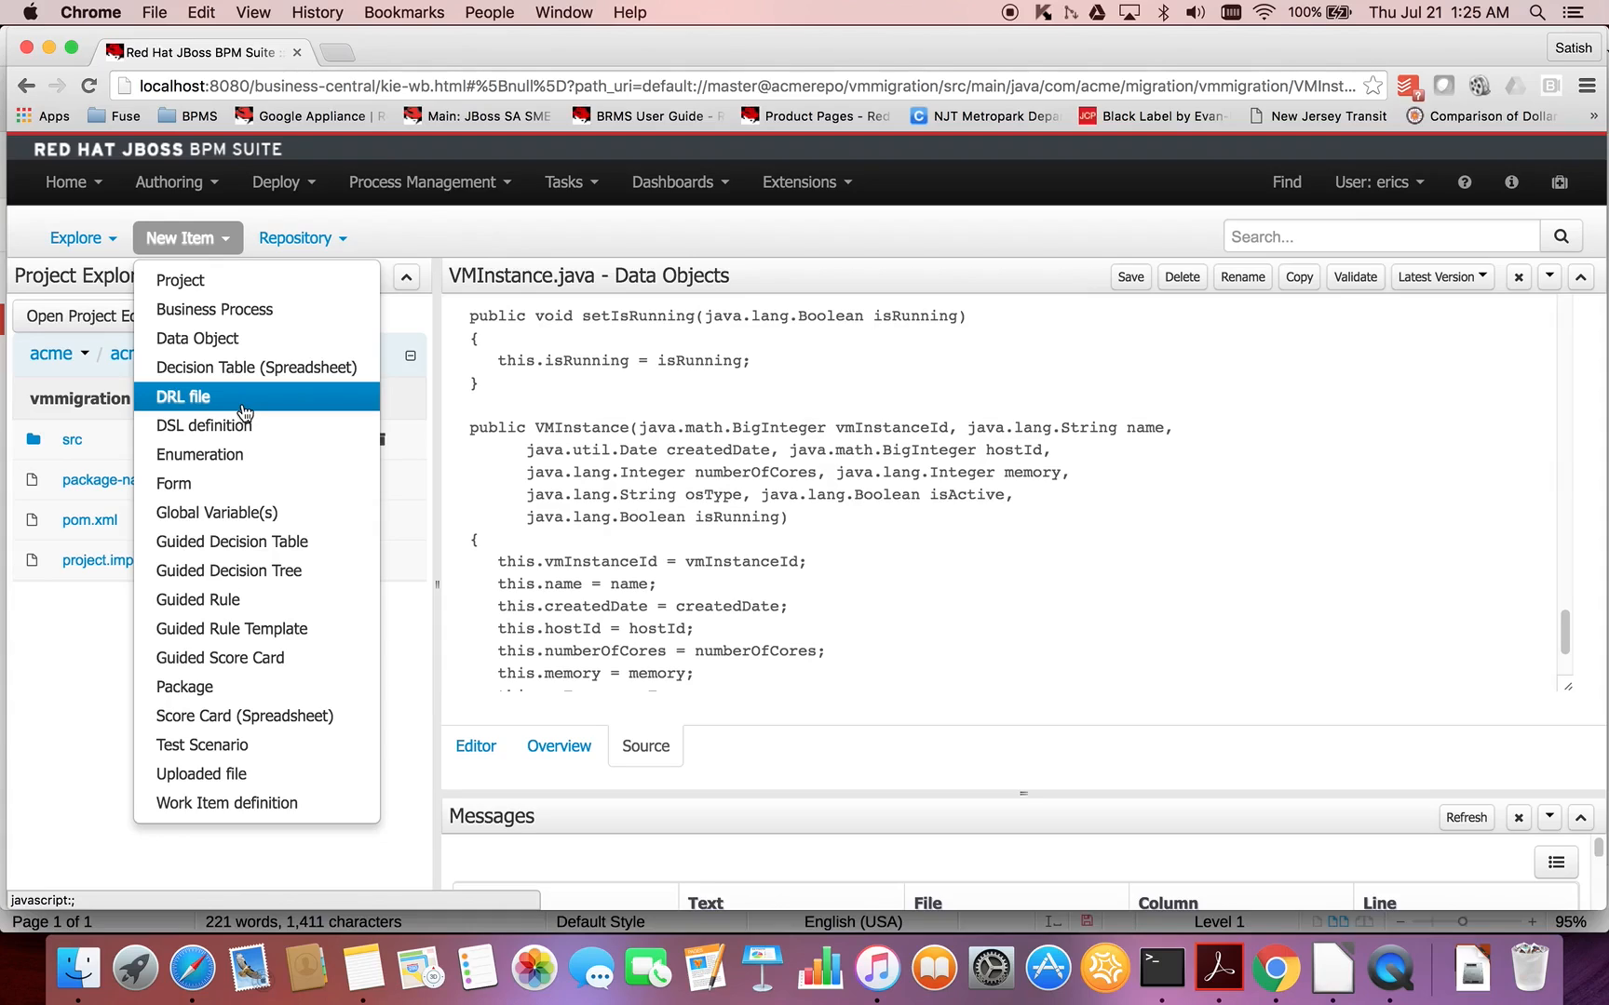
pyautogui.click(269, 604)
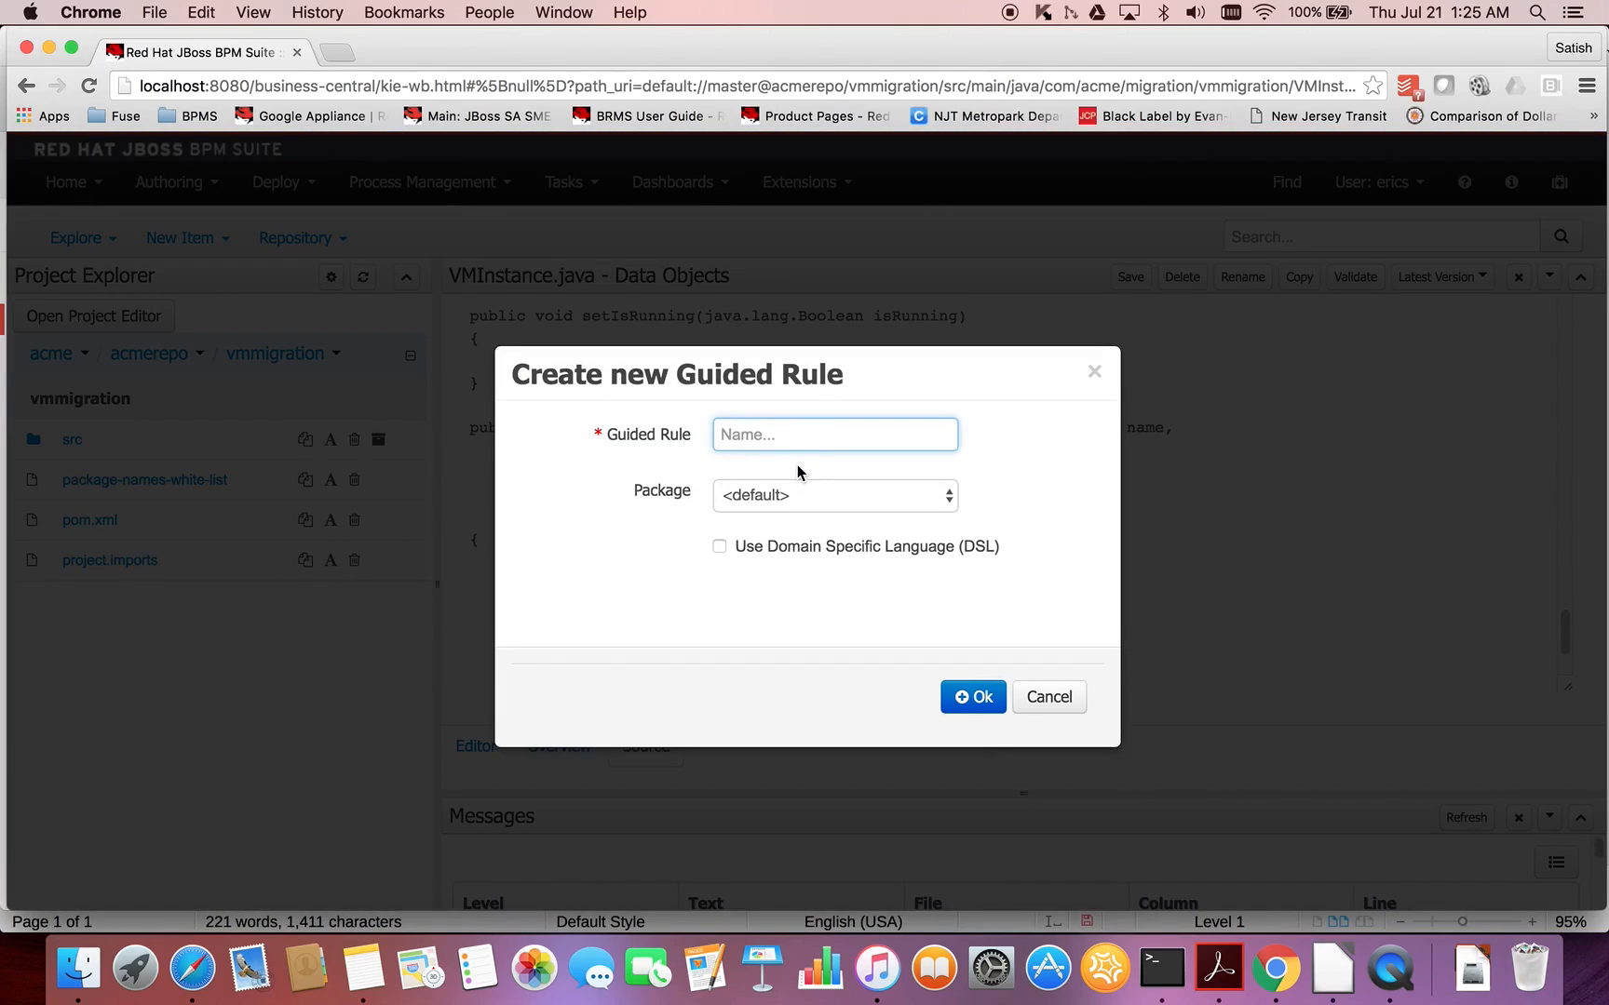
pyautogui.write('VM Memory Validation')
pyautogui.click(875, 500)
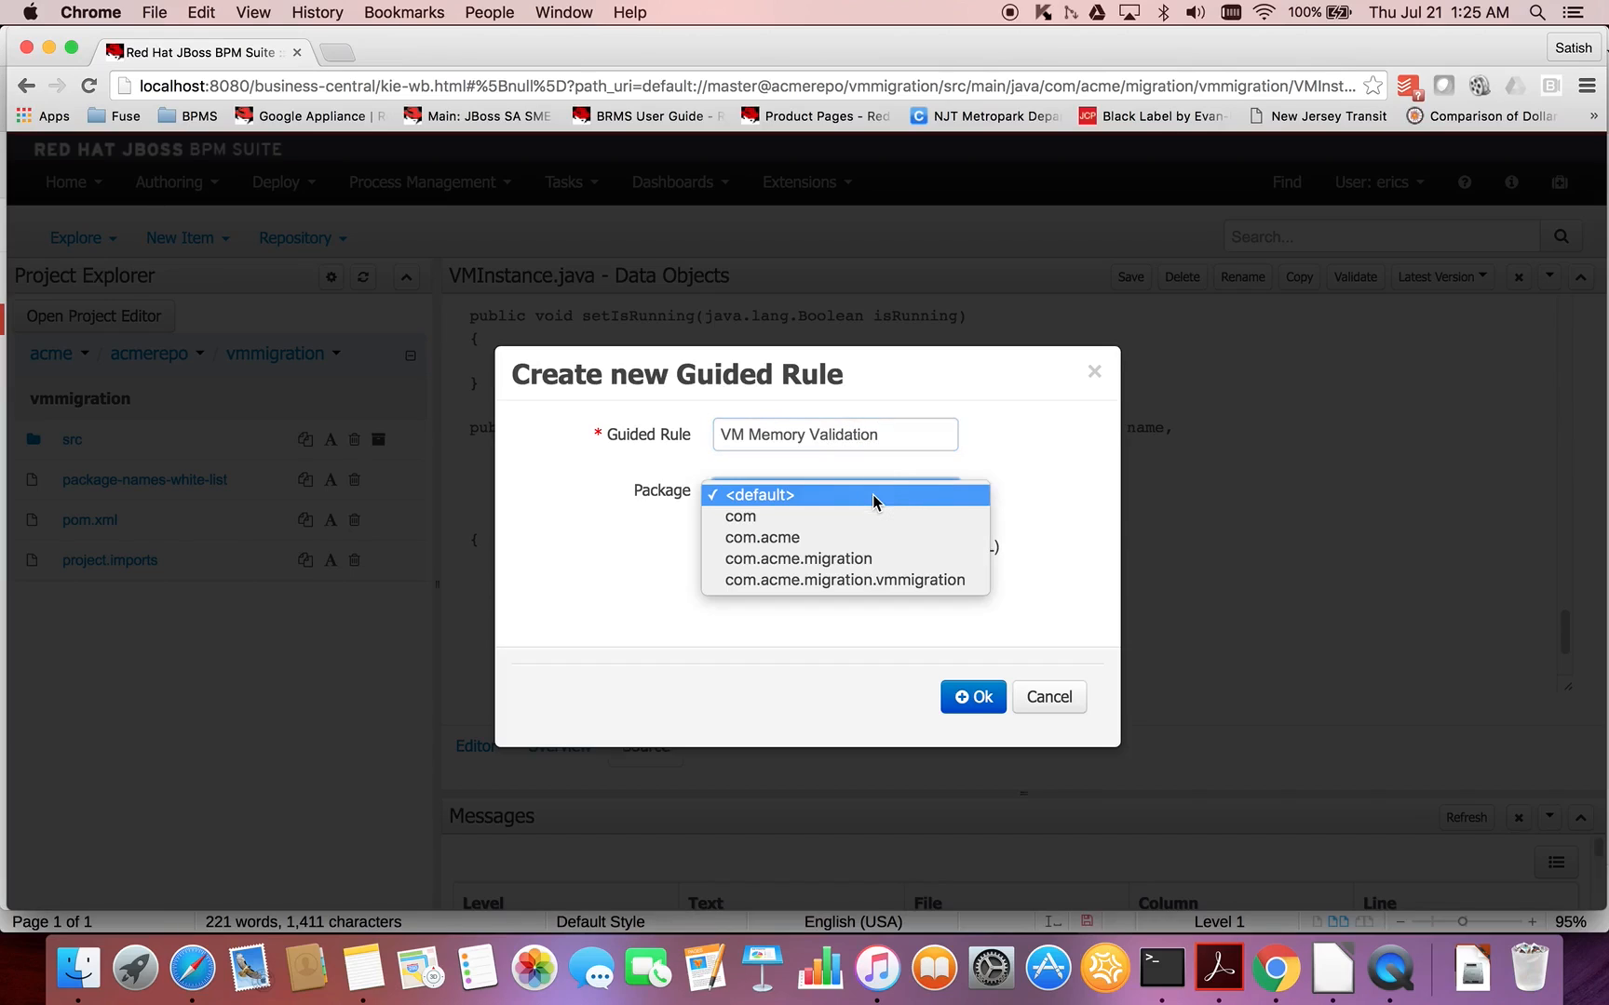
pyautogui.click(901, 579)
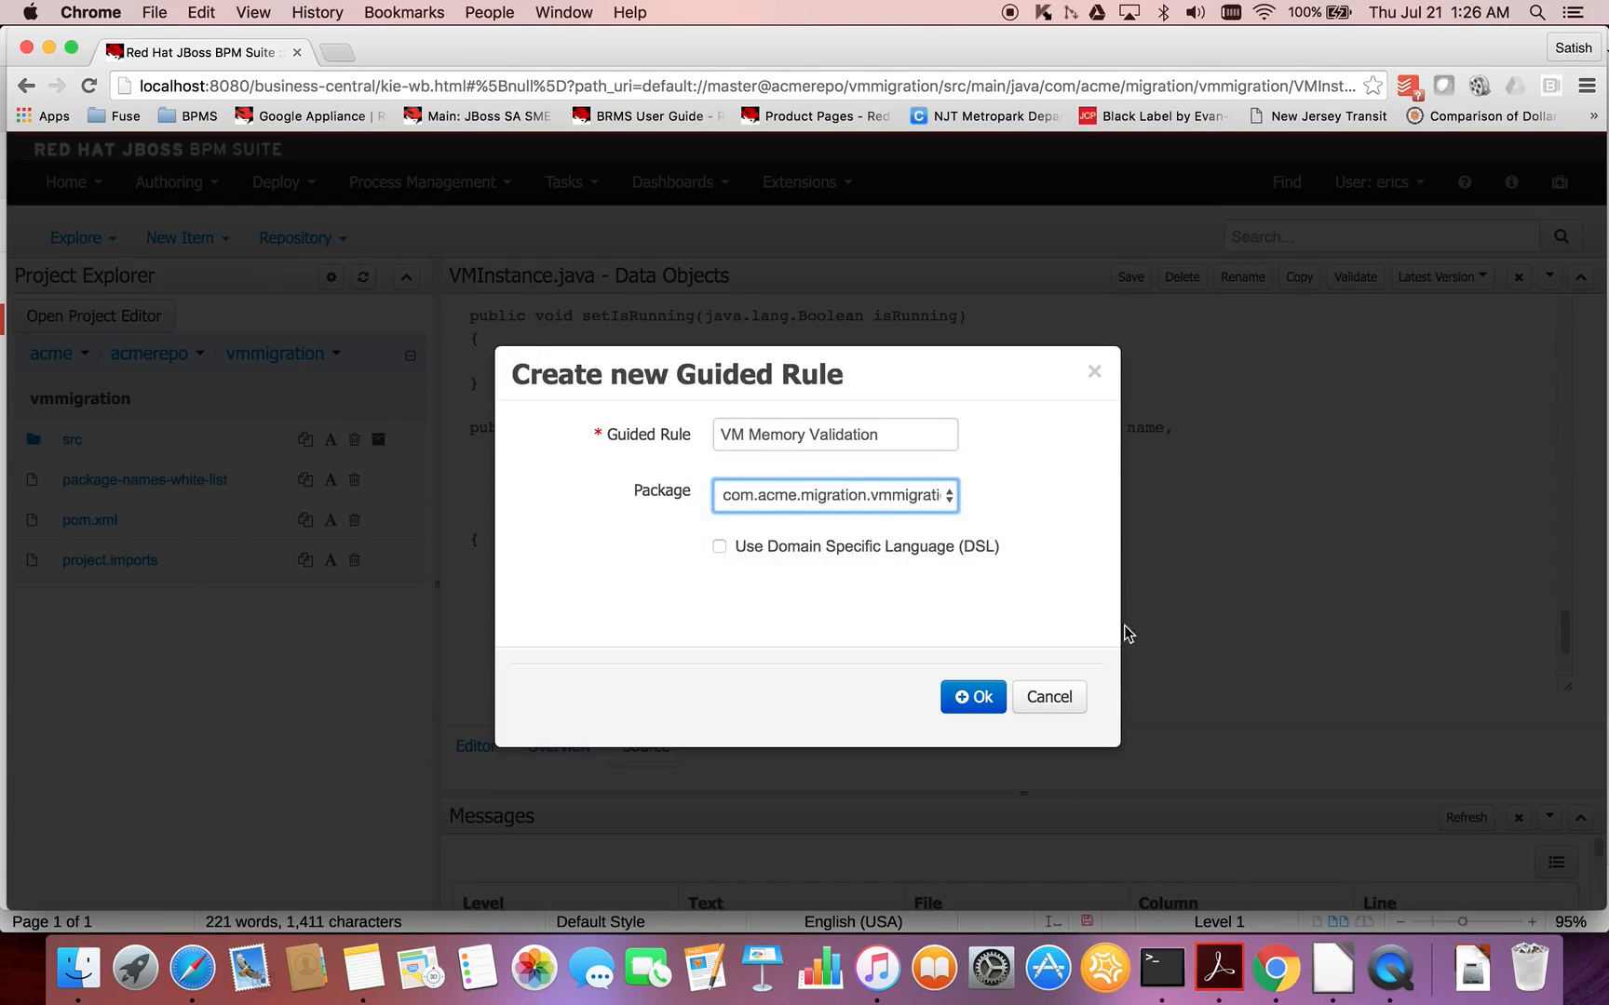
pyautogui.click(988, 700)
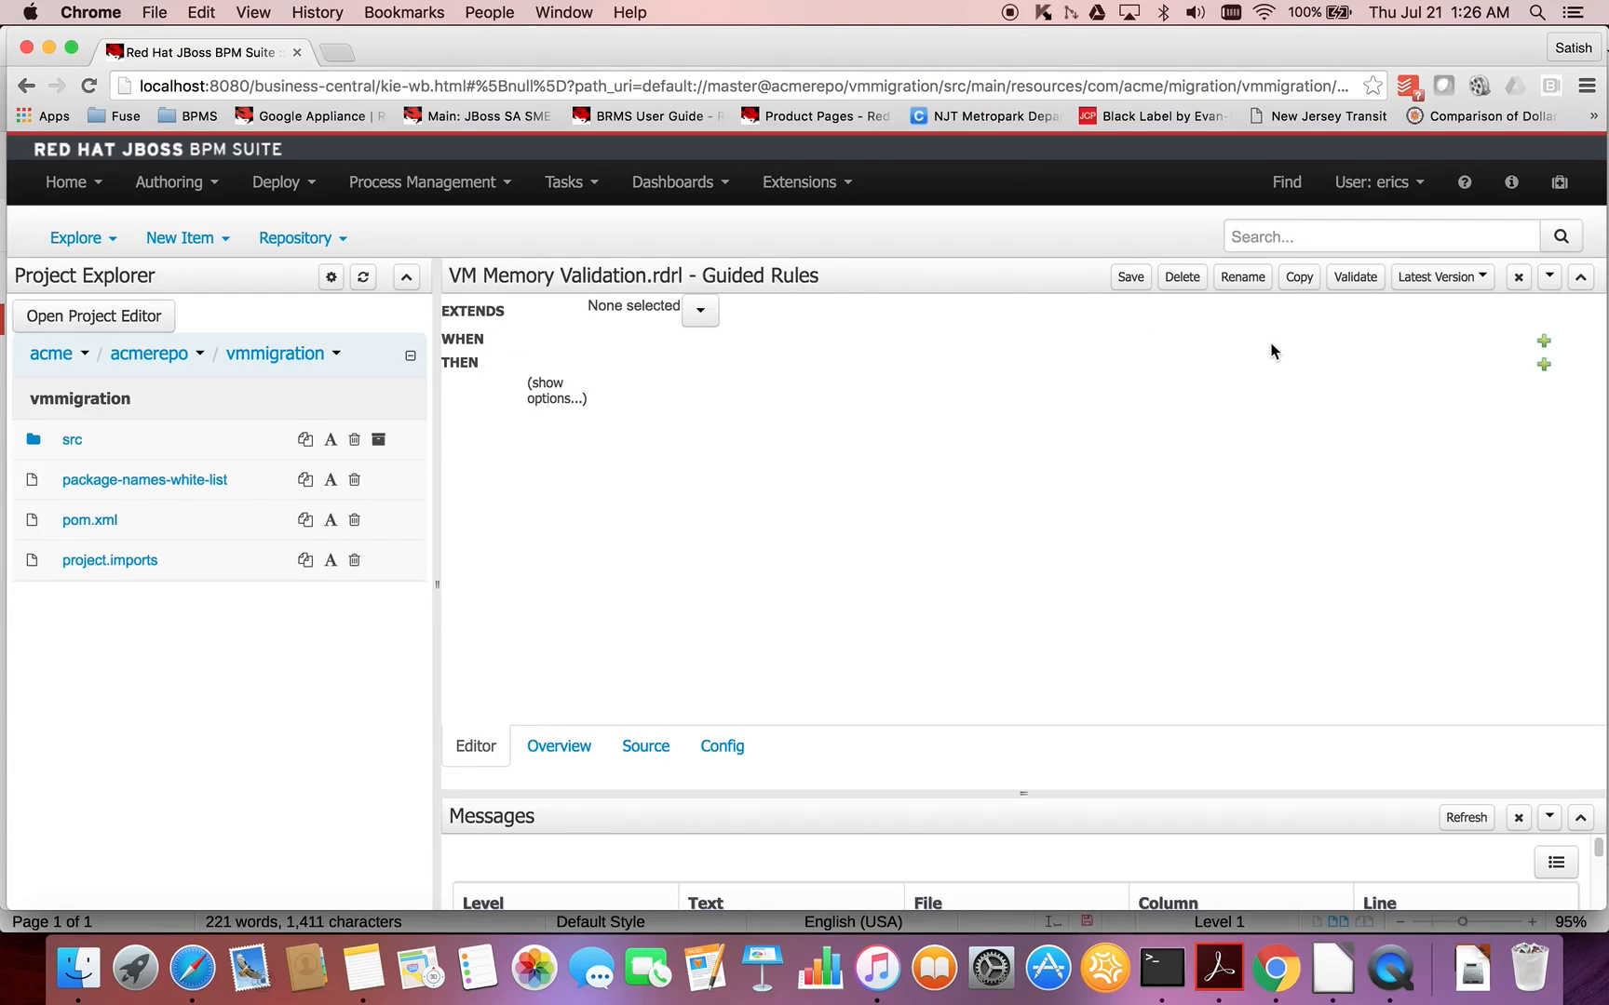
# - Add a VMInstance condition to the WHEN section of the VM Memory Validation rule
pyautogui.click(1543, 343)
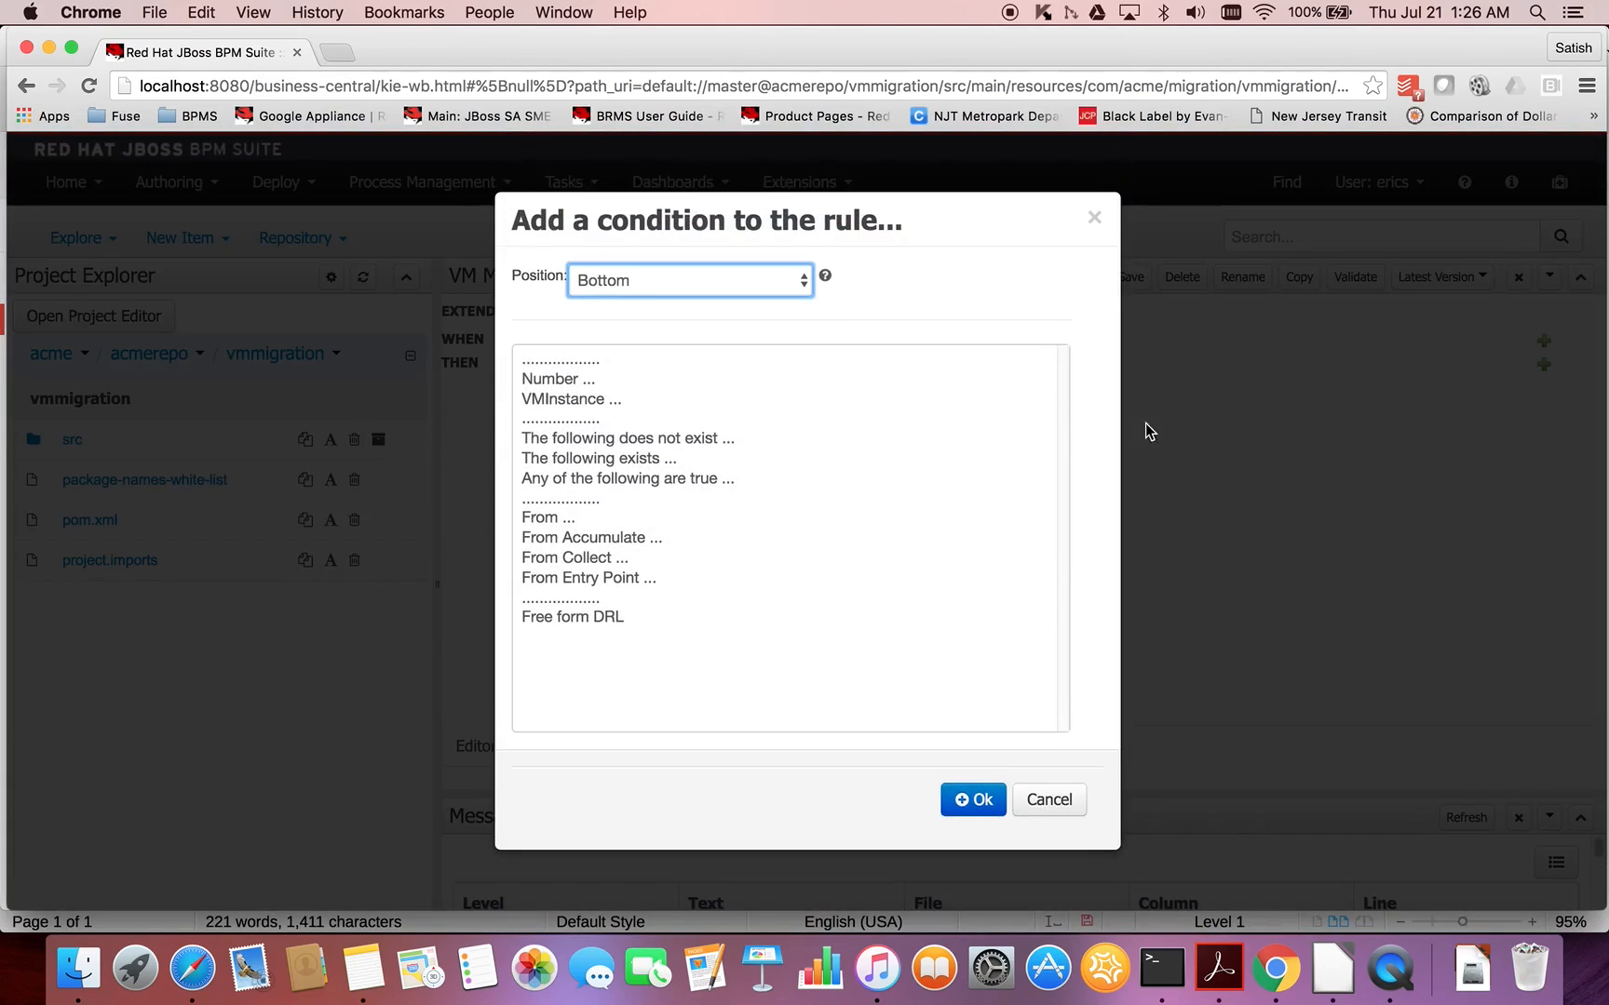
pyautogui.click(578, 399)
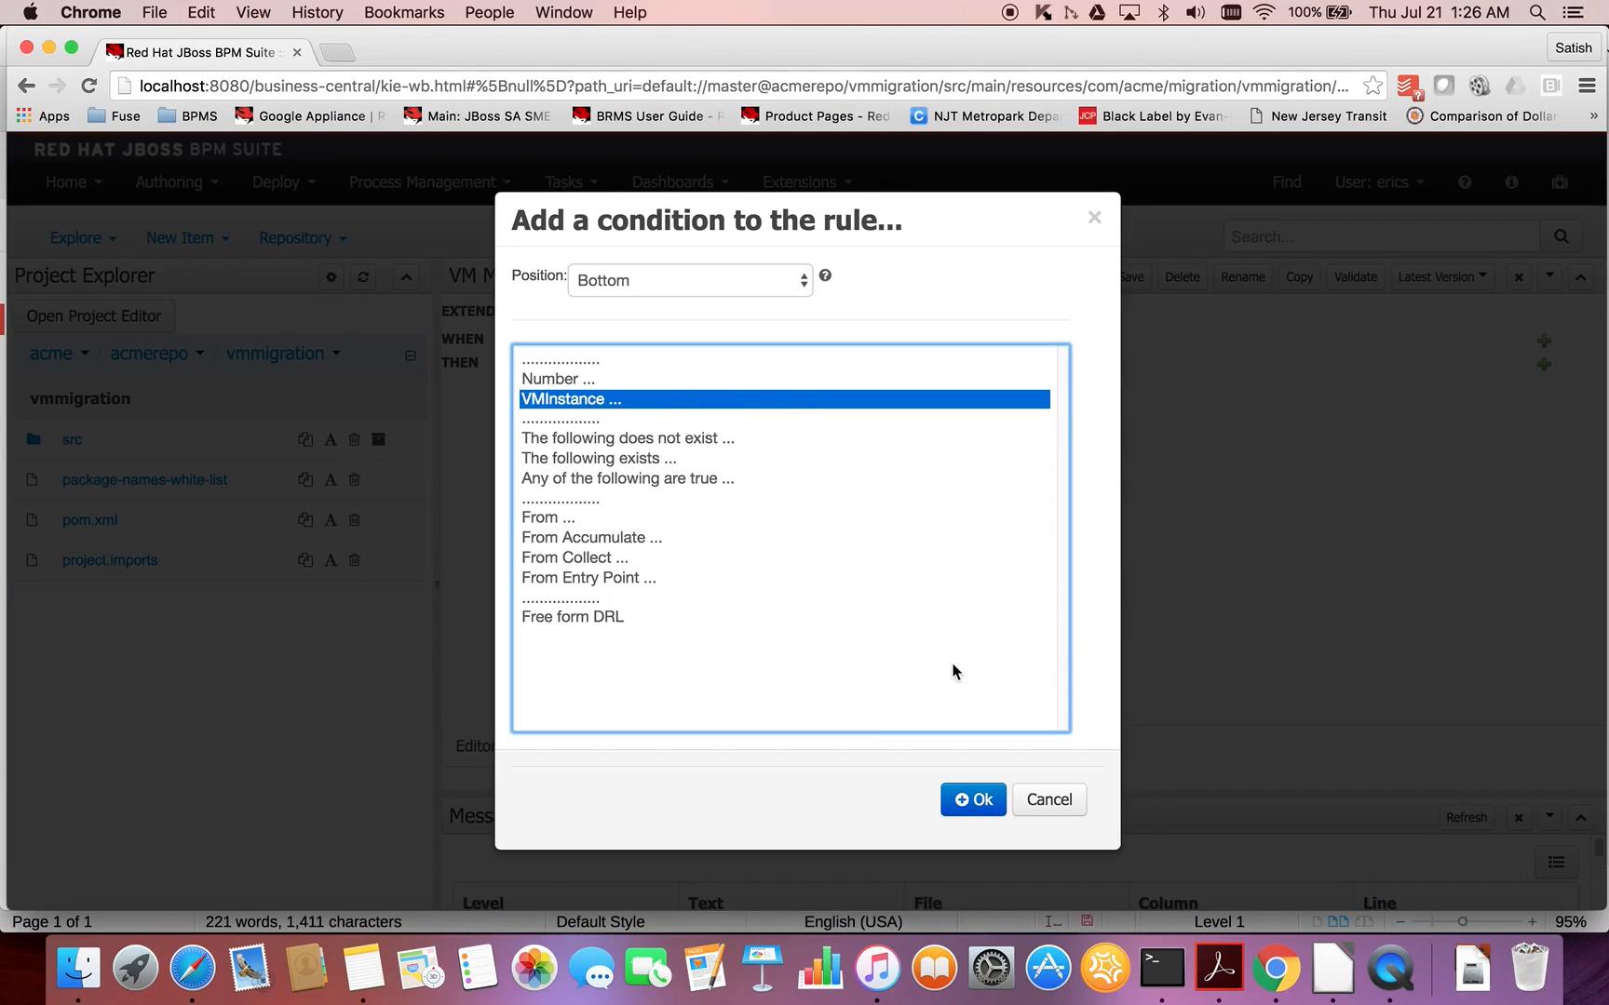
pyautogui.click(975, 806)
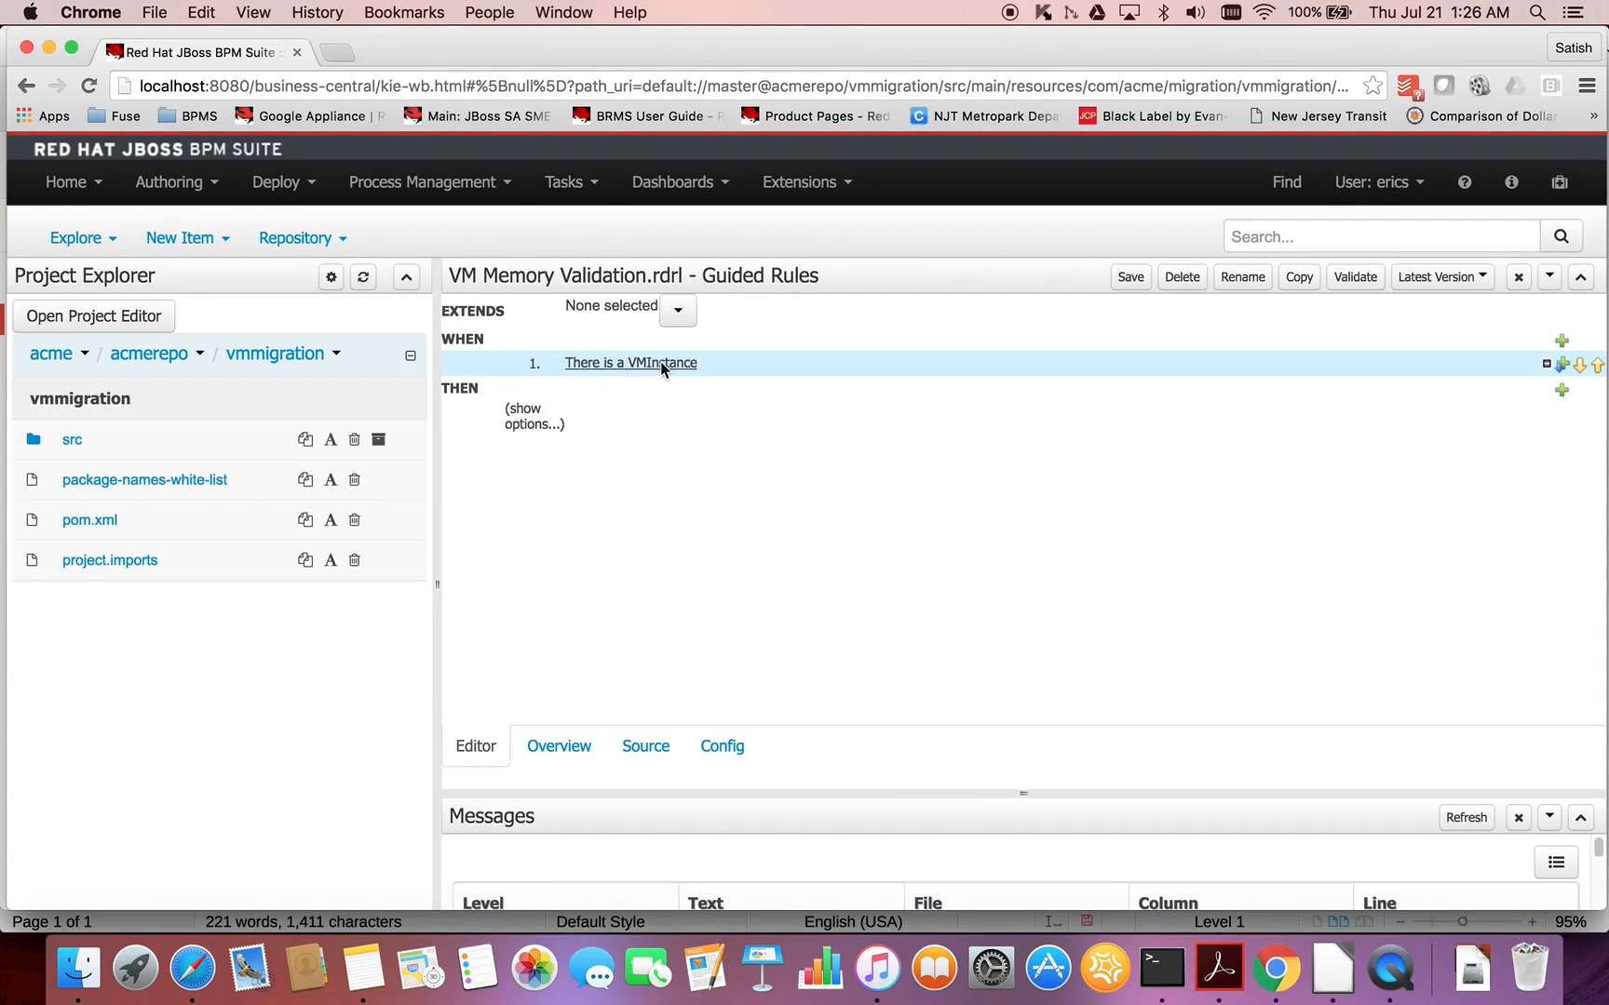
# - Bind the VMInstance condition to a variable named vminst
pyautogui.click(660, 363)
pyautogui.click(781, 657)
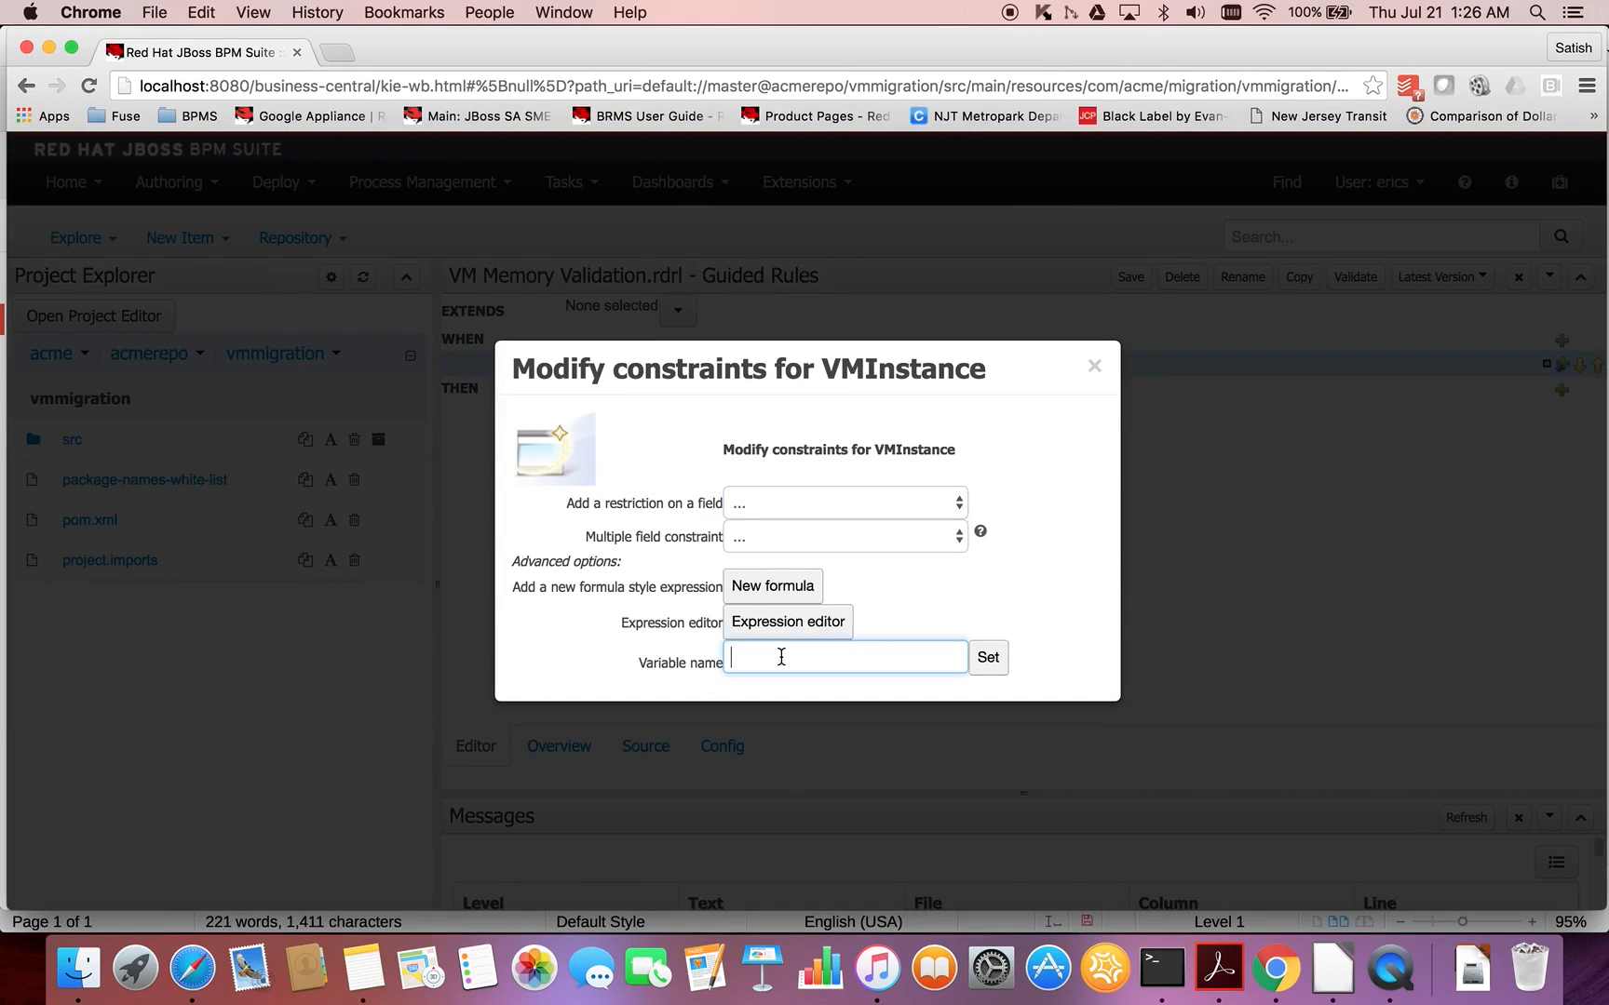
pyautogui.write('vminstance')
pyautogui.press('BackSpace')
pyautogui.press('BackSpace')
pyautogui.press('BackSpace')
pyautogui.press('BackSpace')
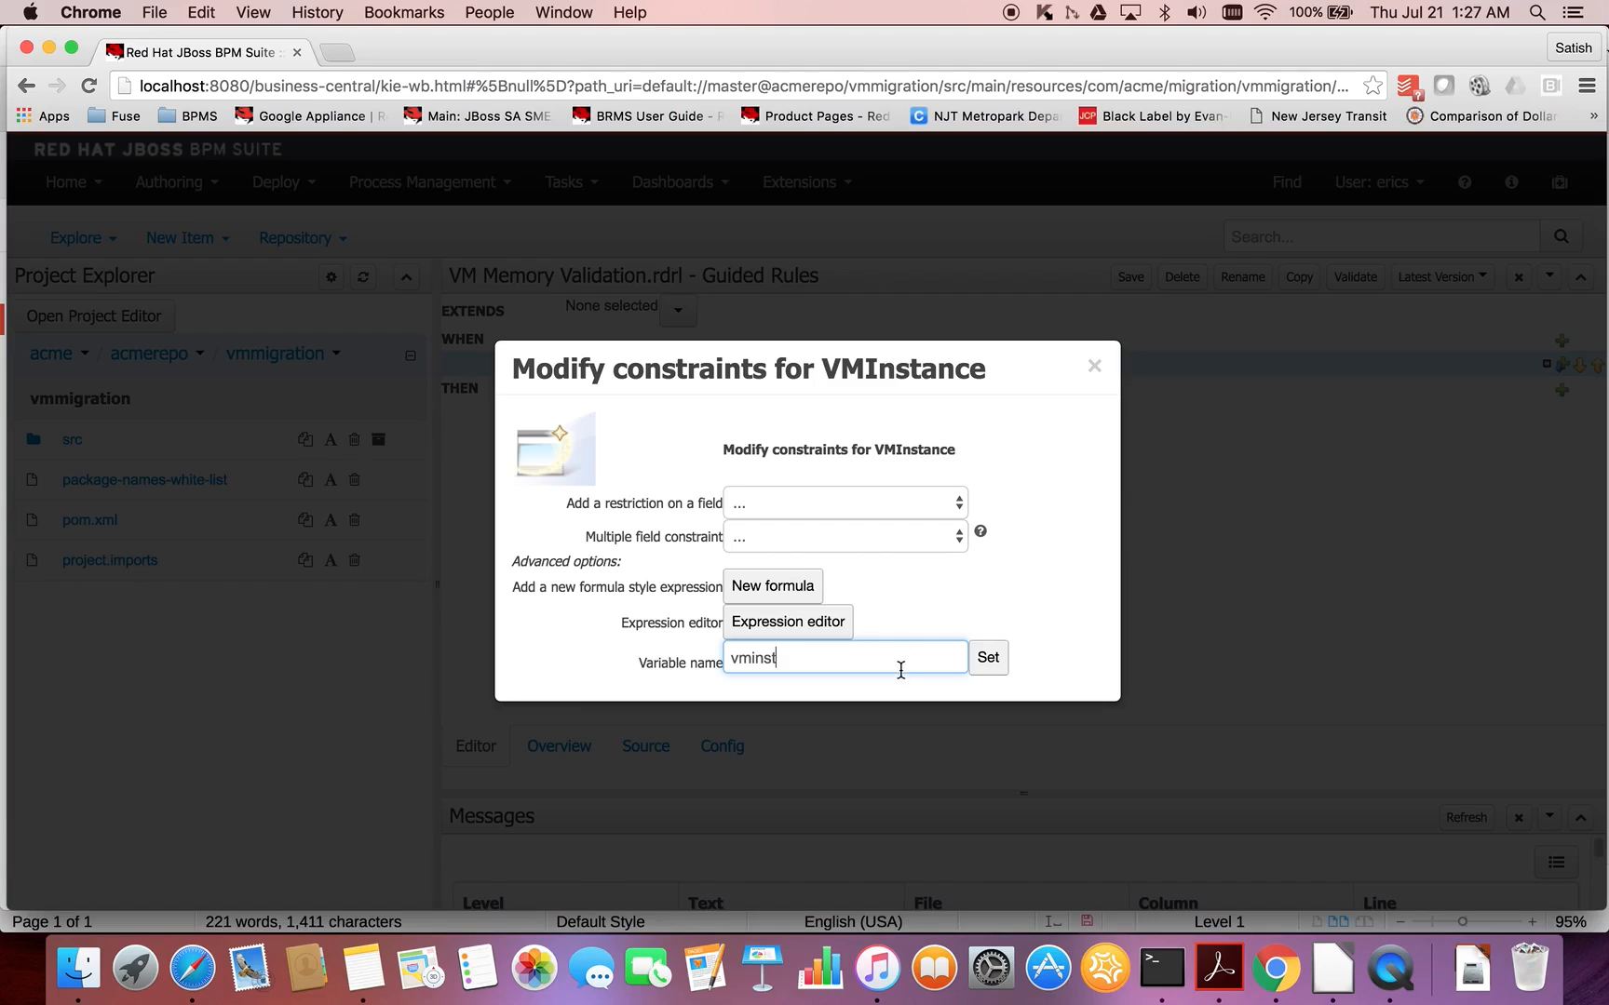
pyautogui.click(988, 667)
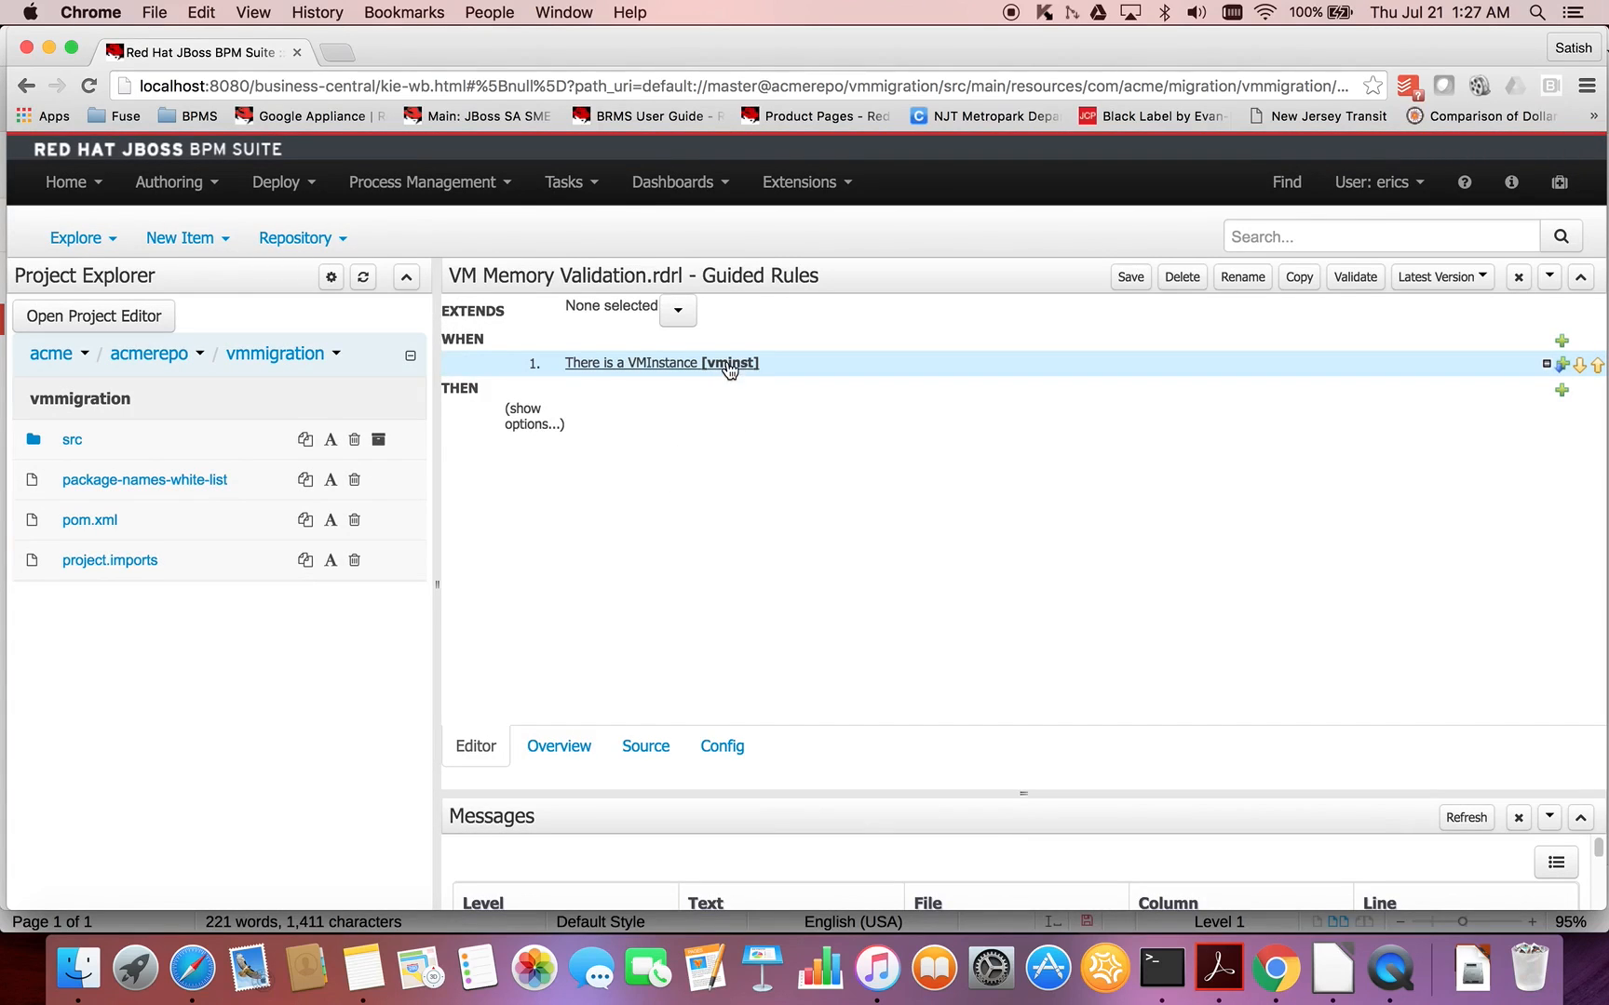
# - Add a restriction to the VMInstance condition requiring isActive equal to the literal value true
pyautogui.click(727, 363)
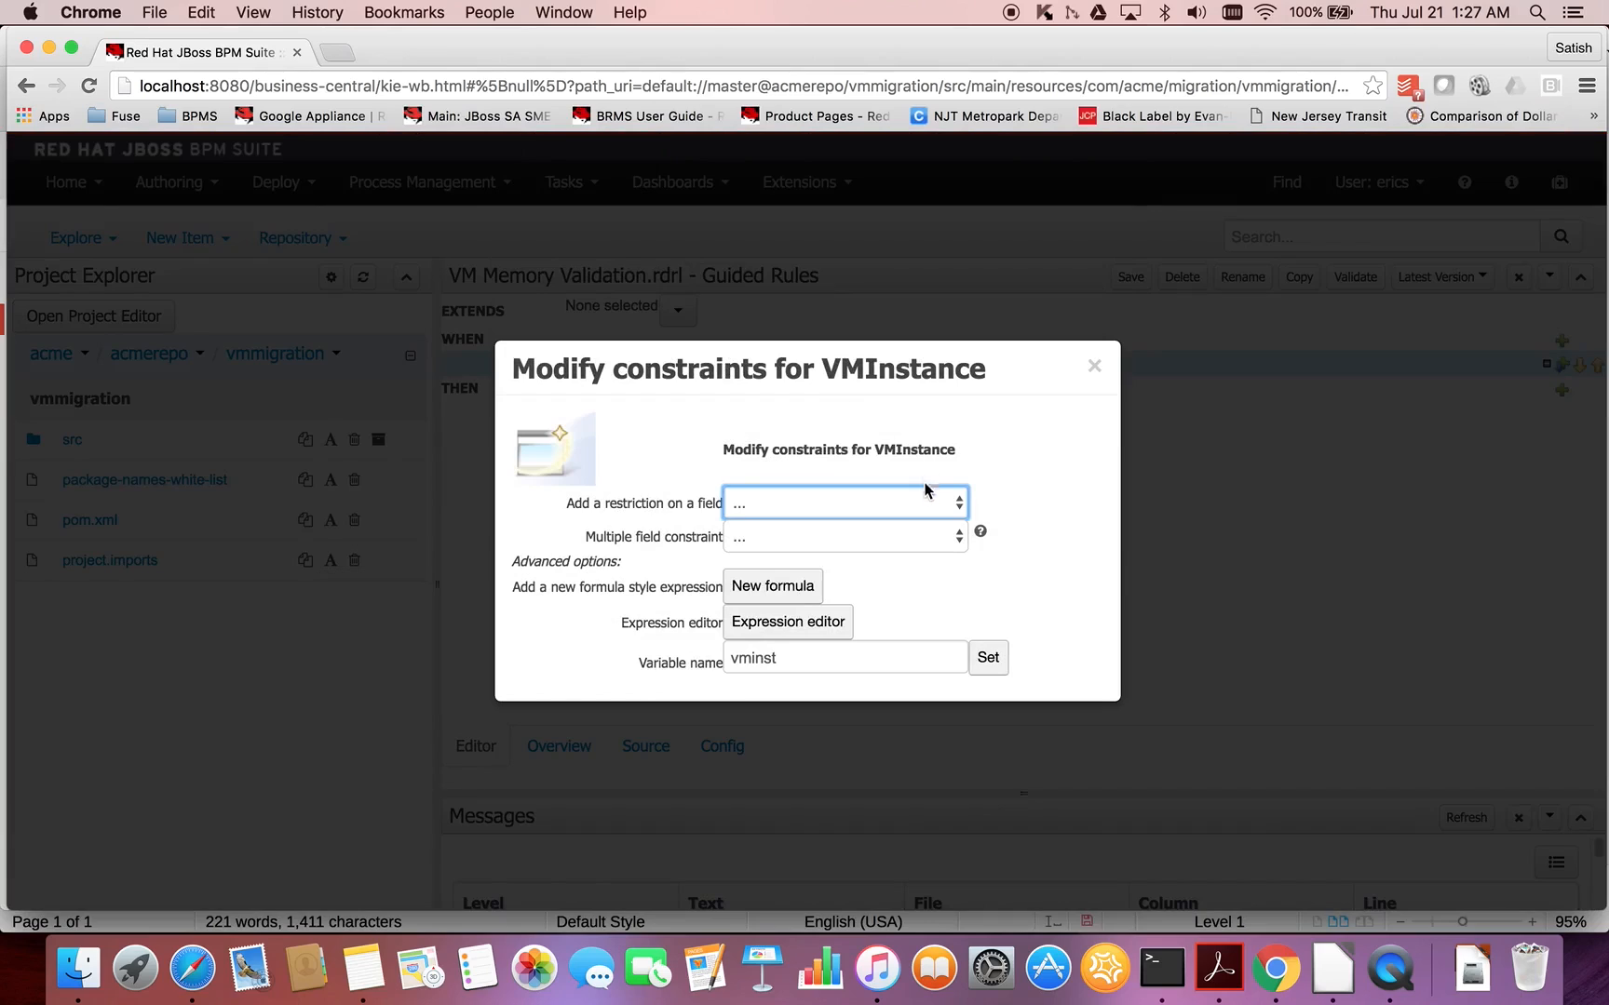
pyautogui.click(950, 503)
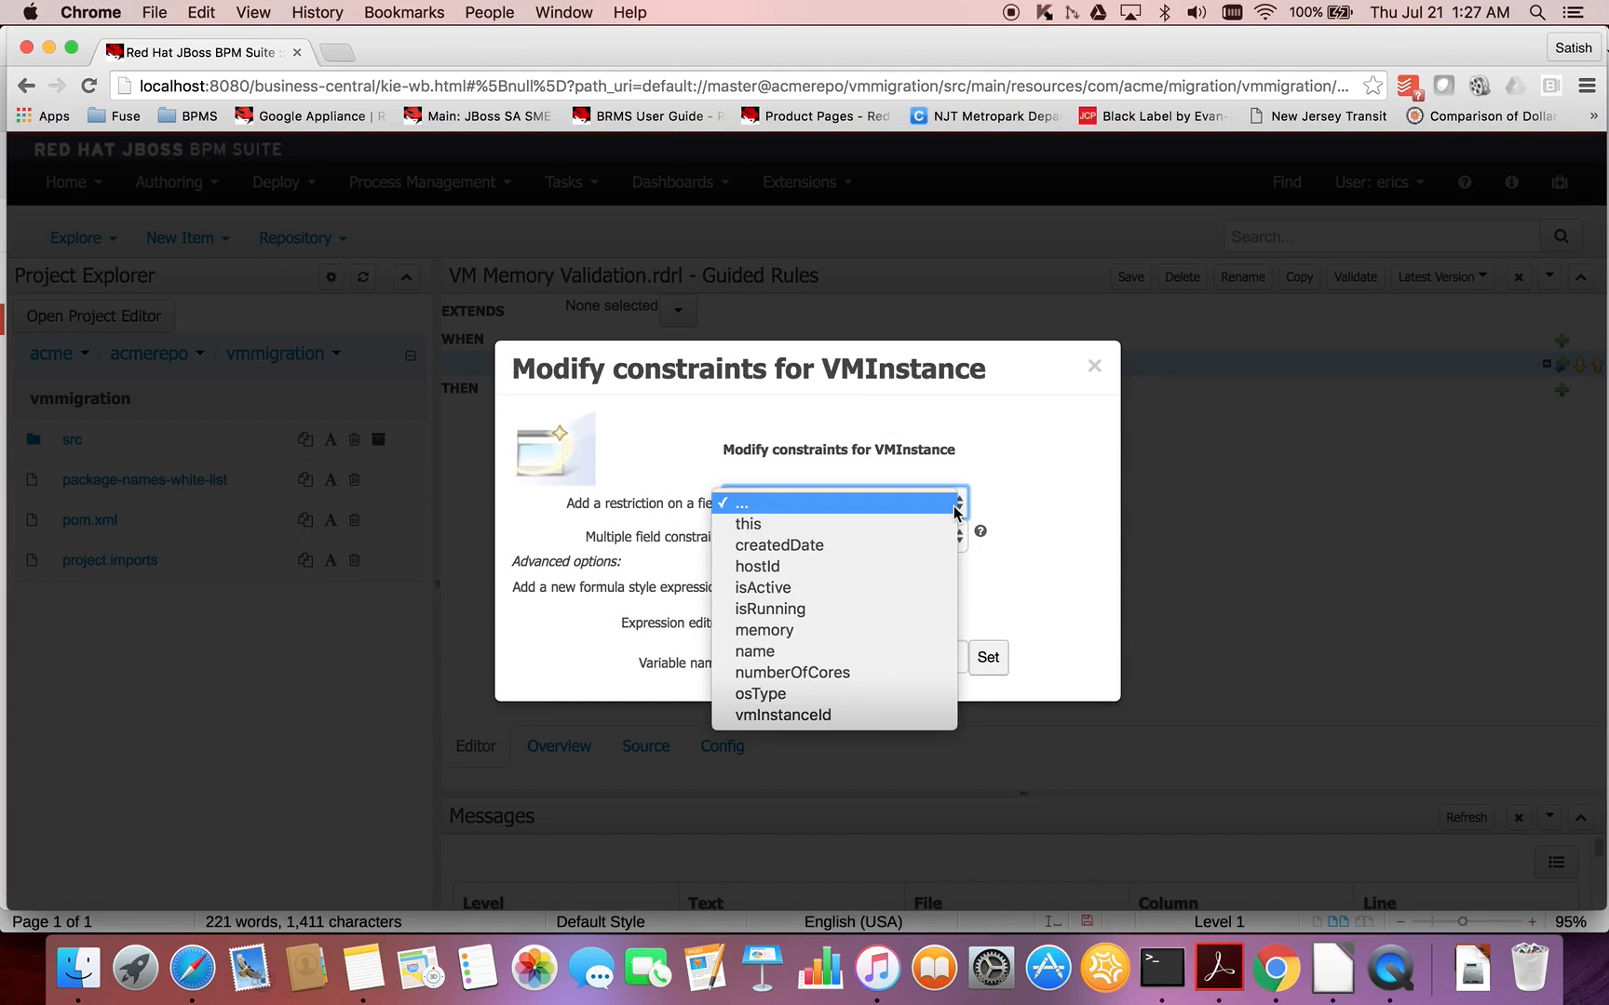
pyautogui.click(828, 589)
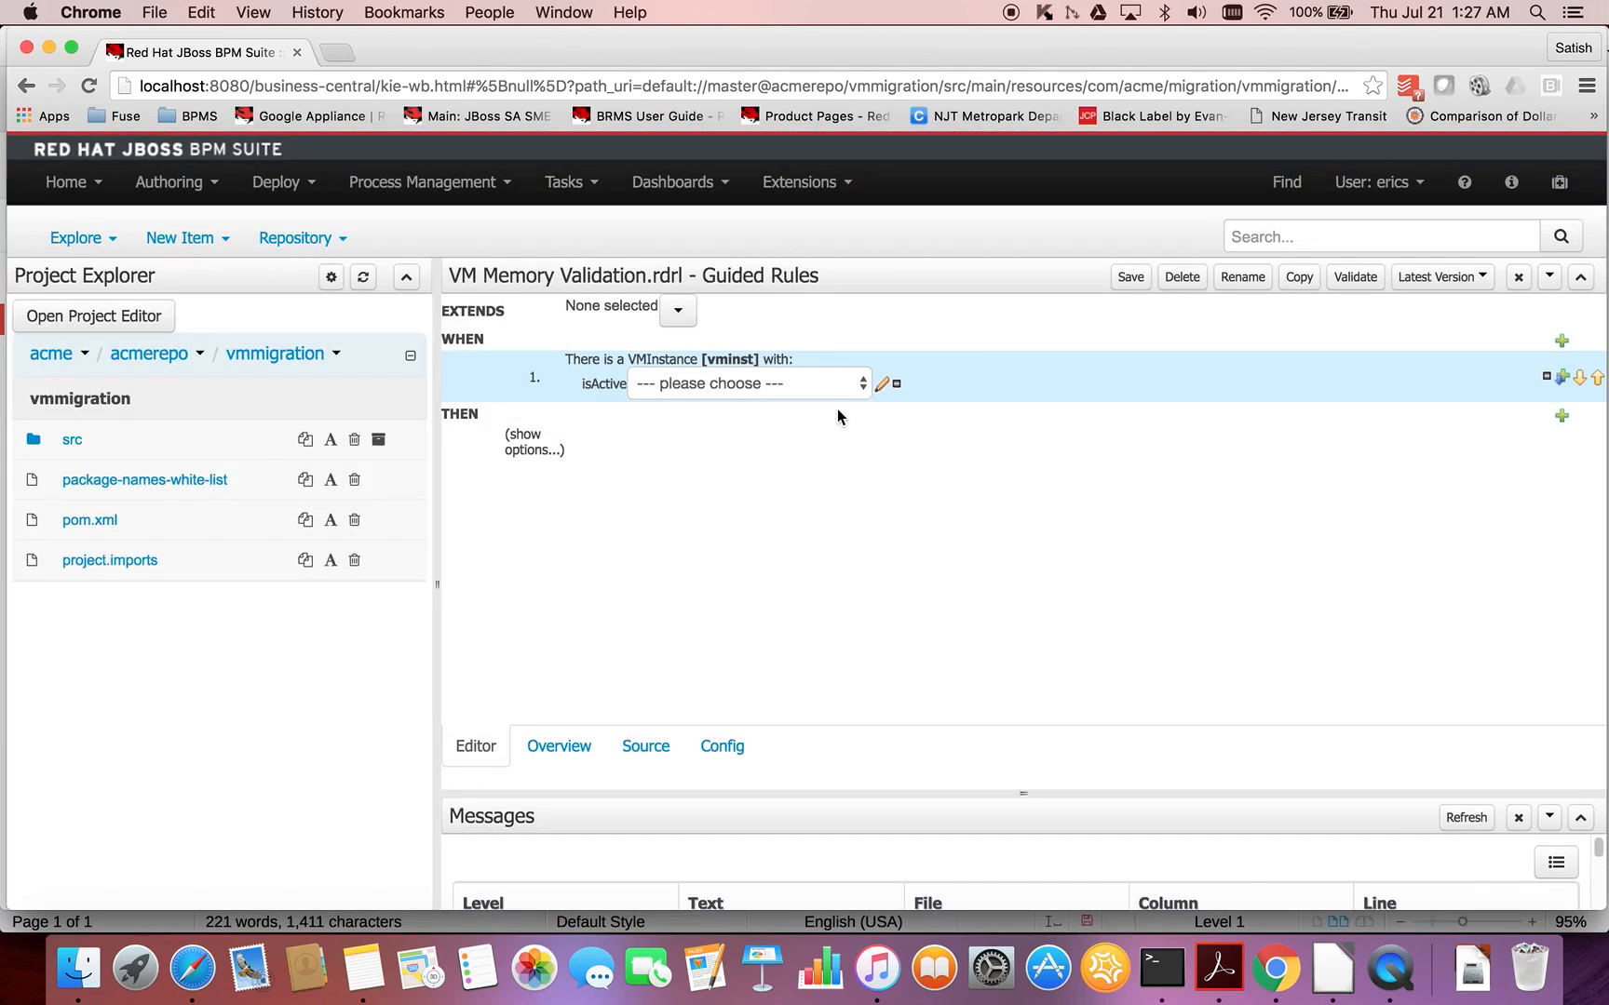
pyautogui.click(828, 386)
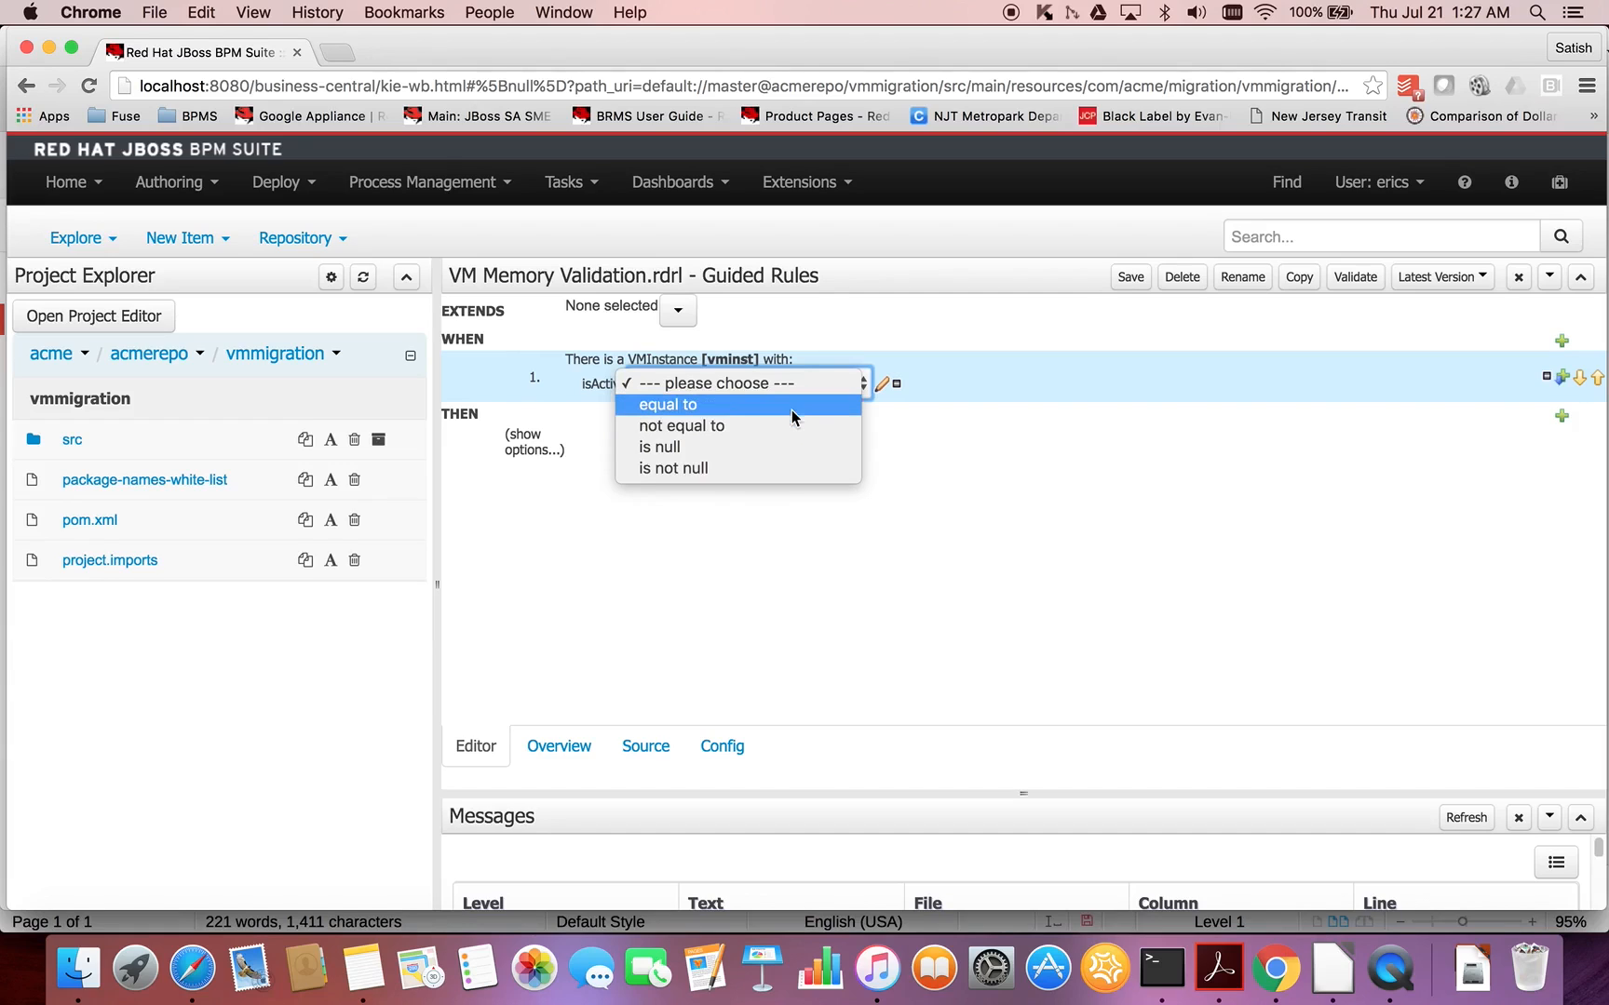
pyautogui.click(791, 404)
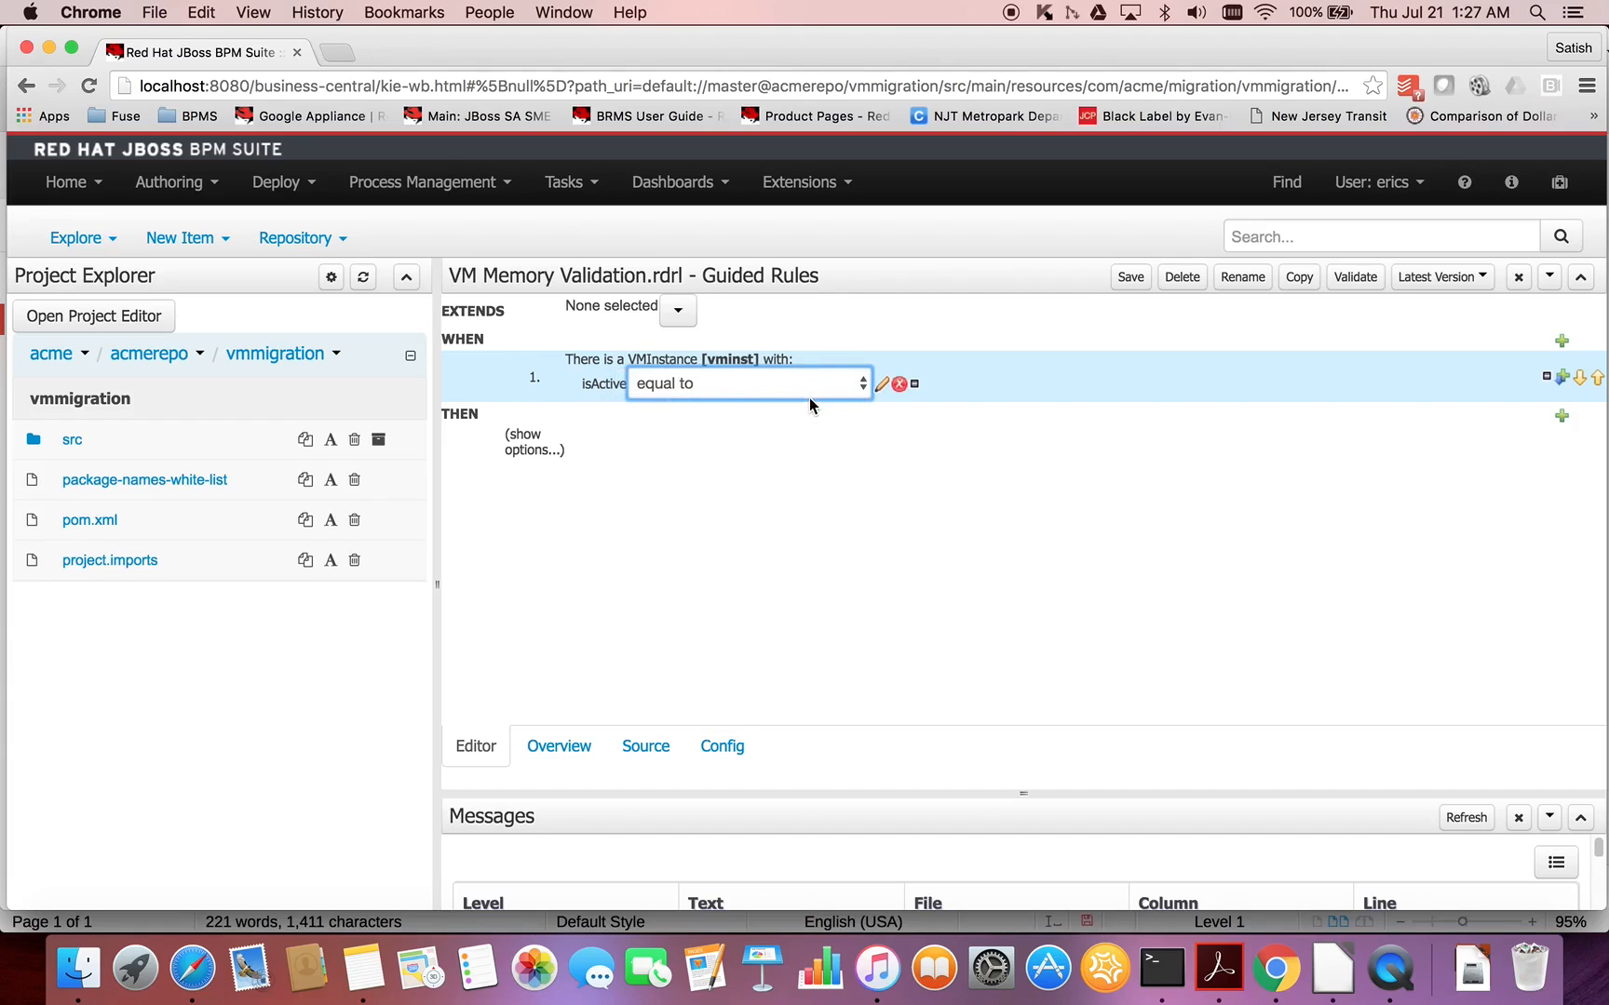
pyautogui.click(882, 384)
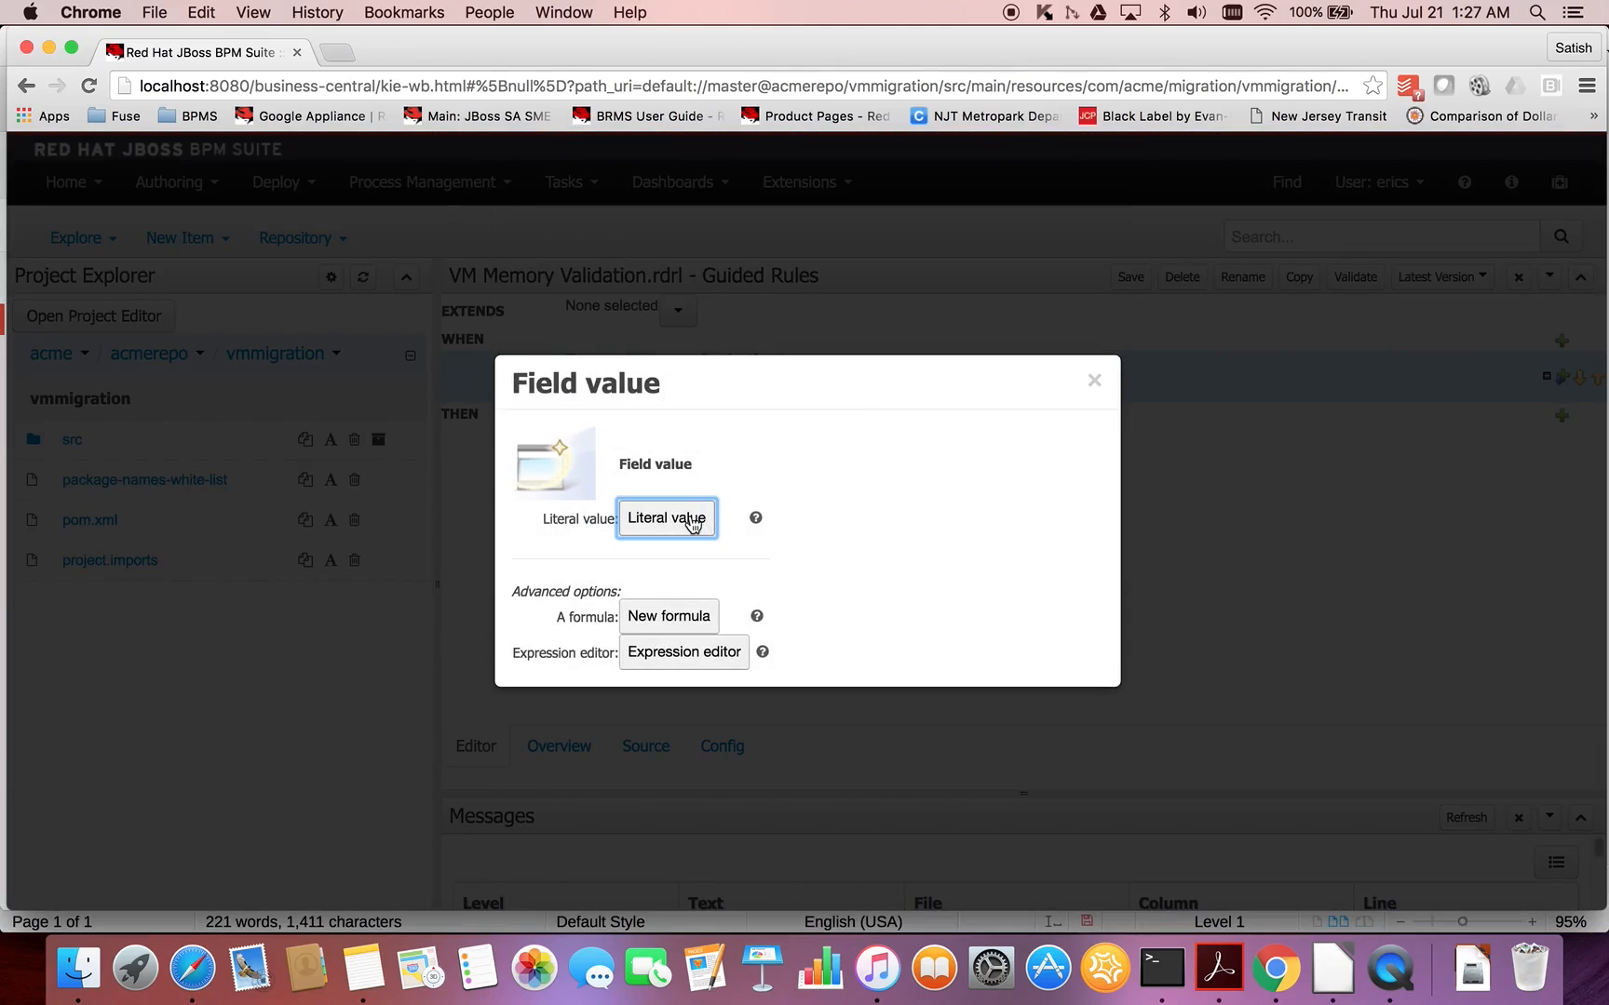
pyautogui.click(690, 520)
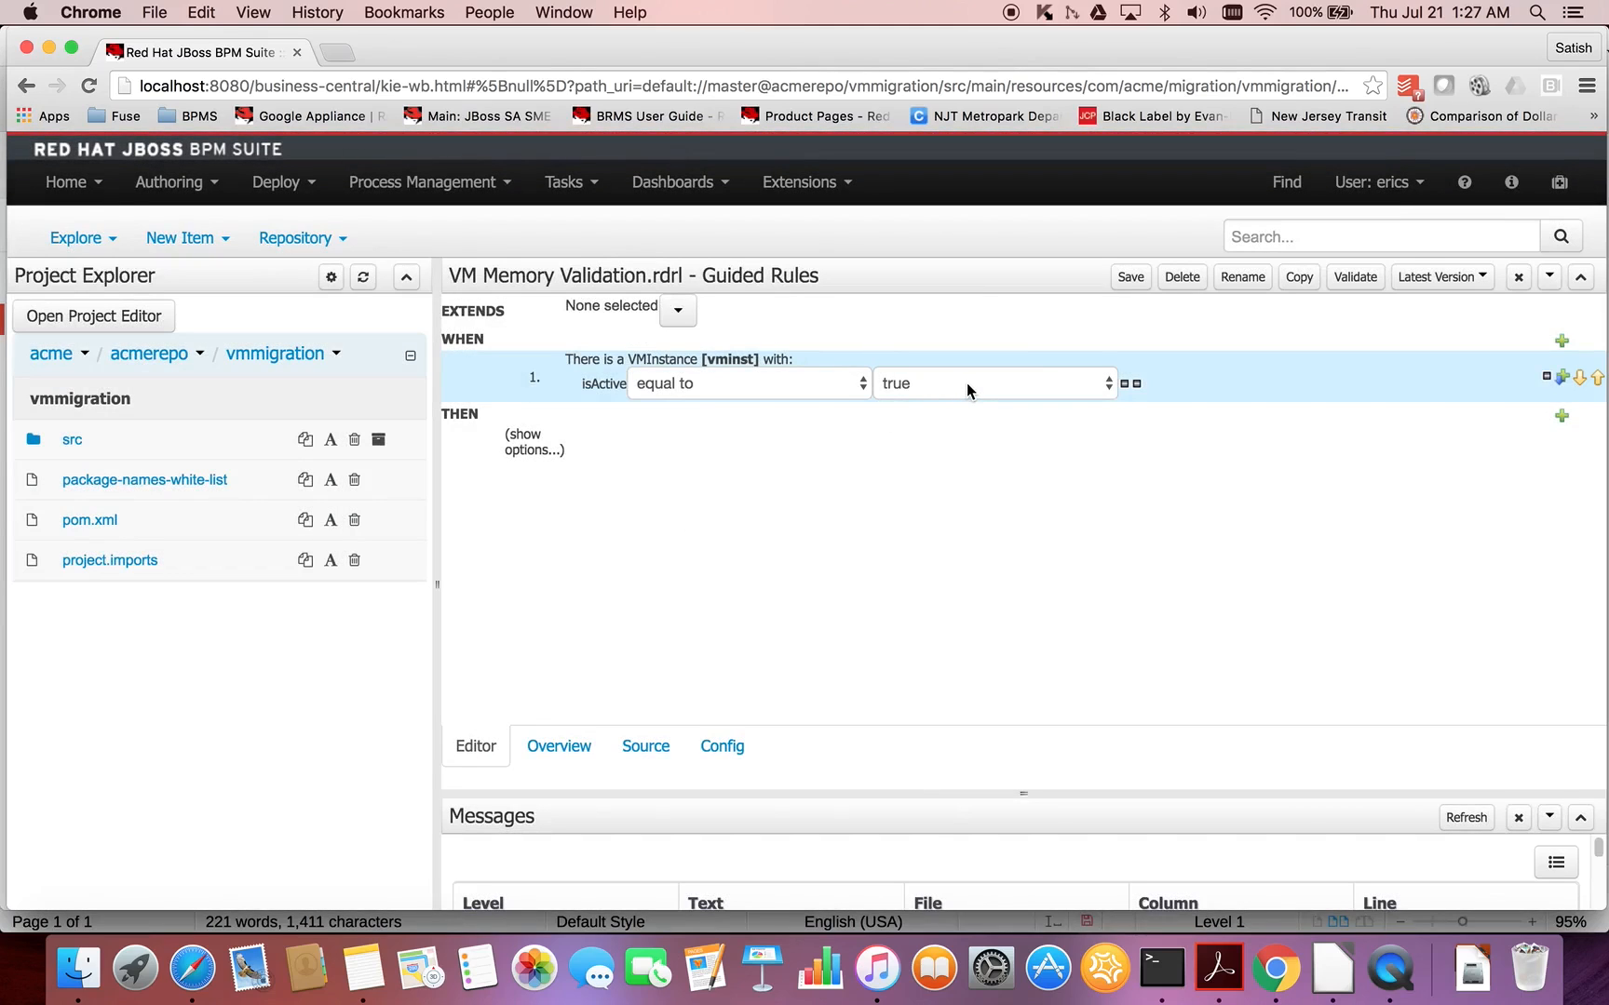
# - Add a second restriction to the VMInstance condition requiring osType equal to the literal value windows
pyautogui.click(710, 366)
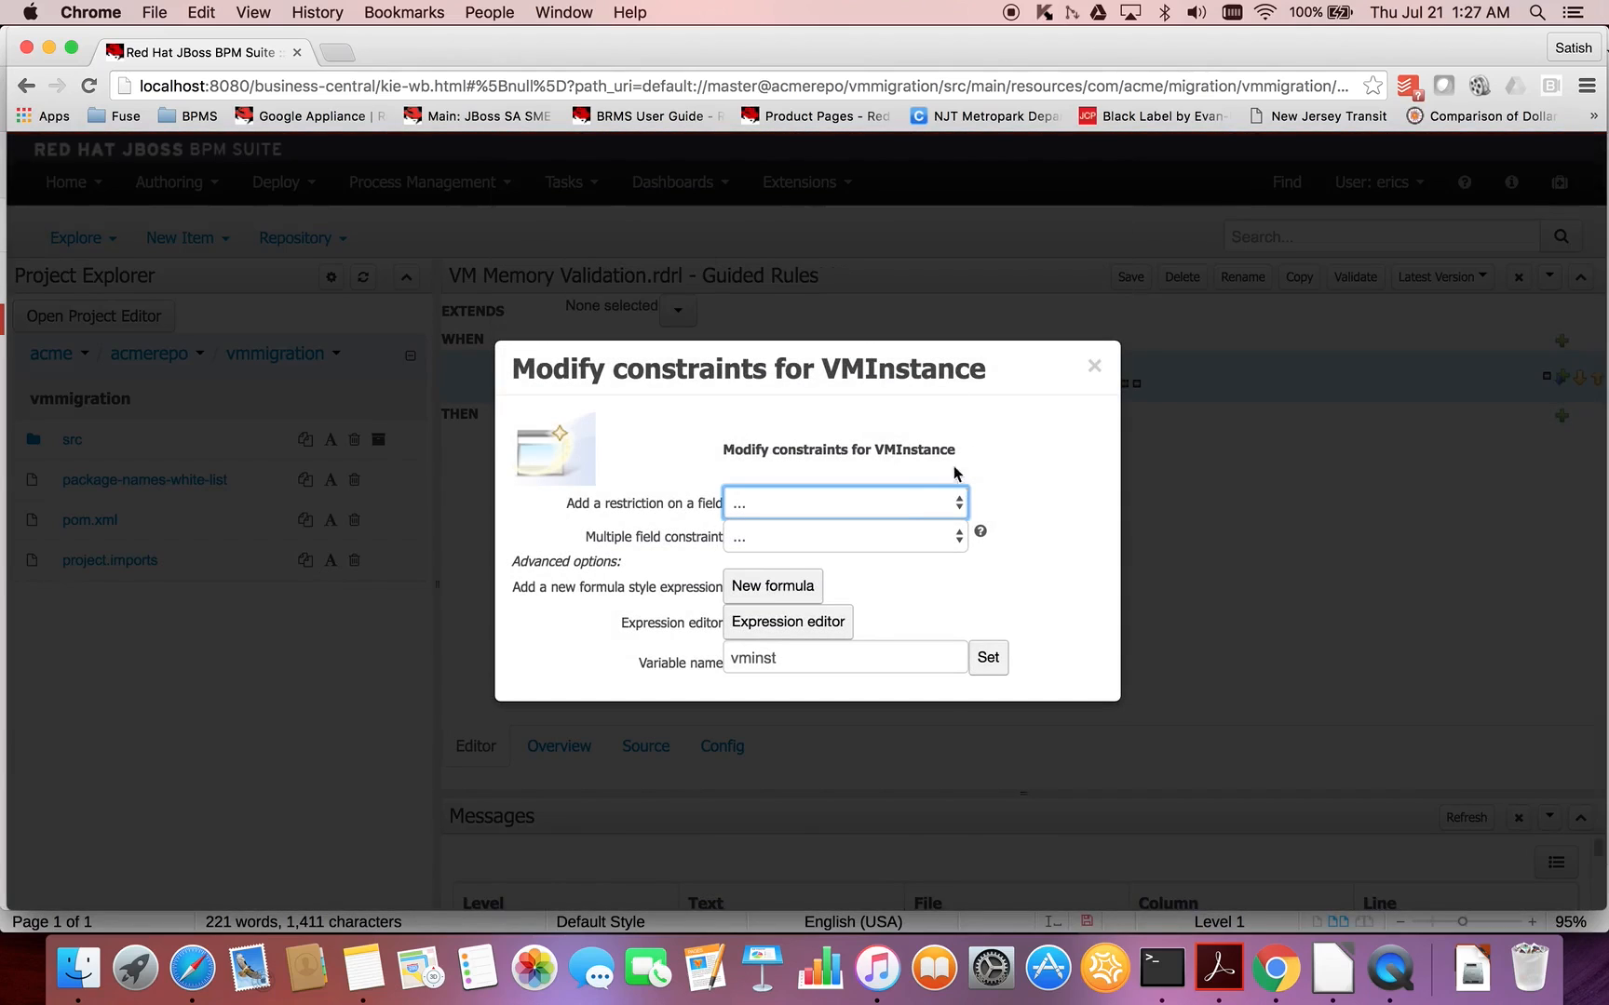
pyautogui.click(897, 502)
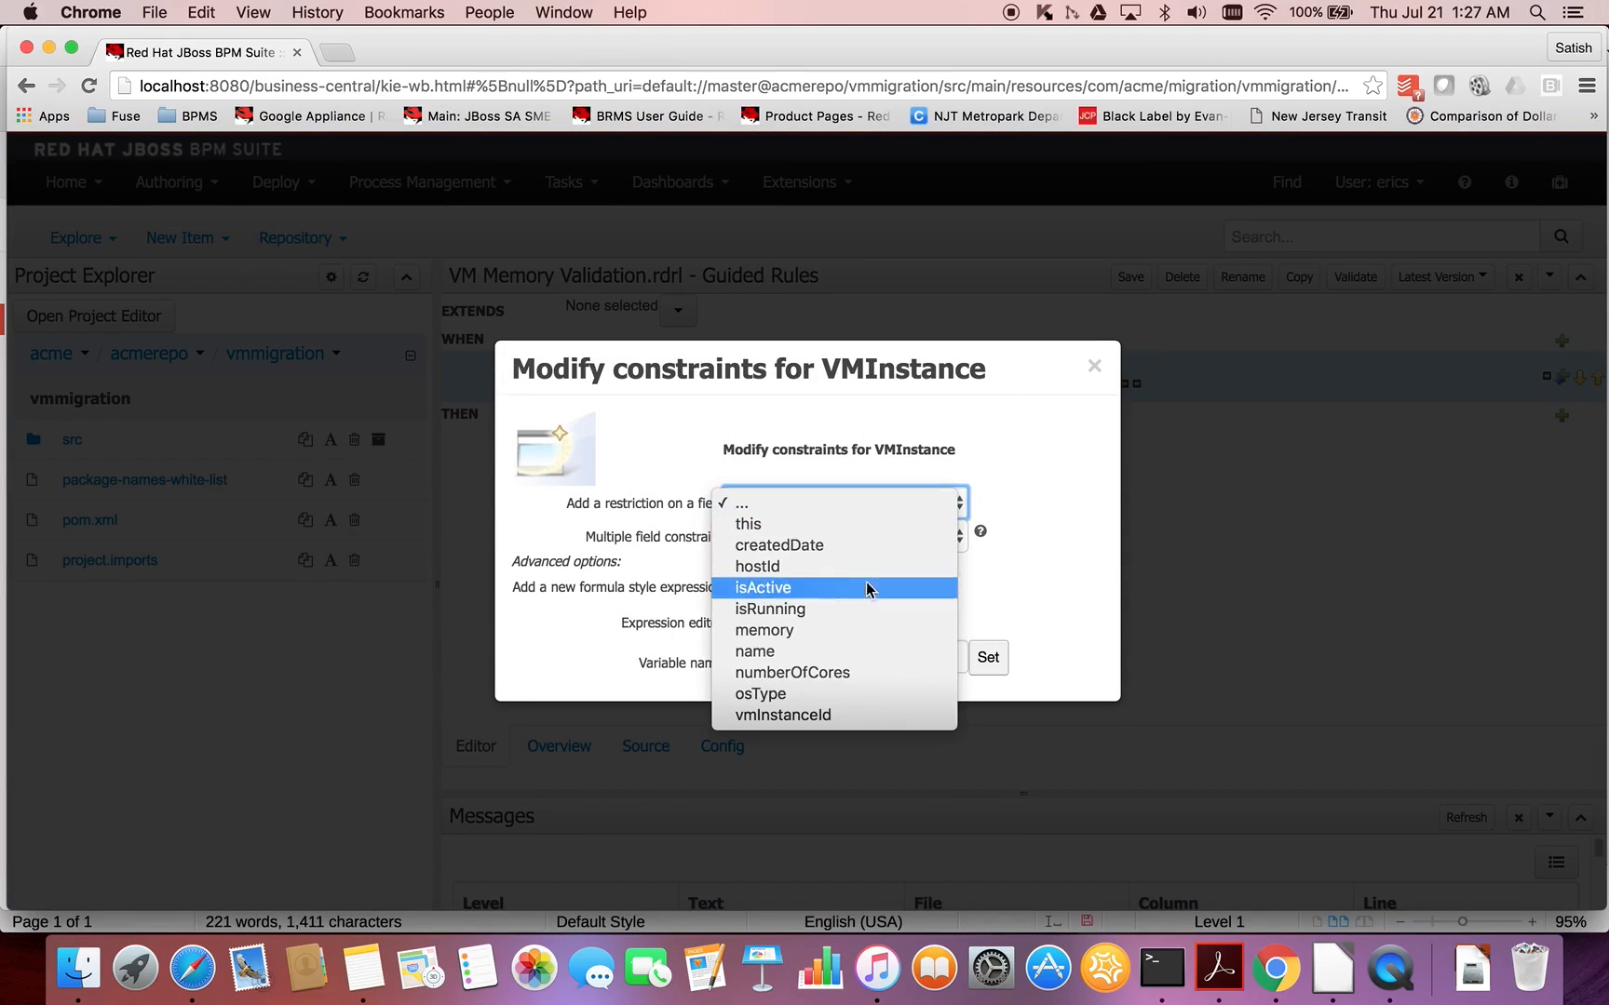
pyautogui.click(807, 697)
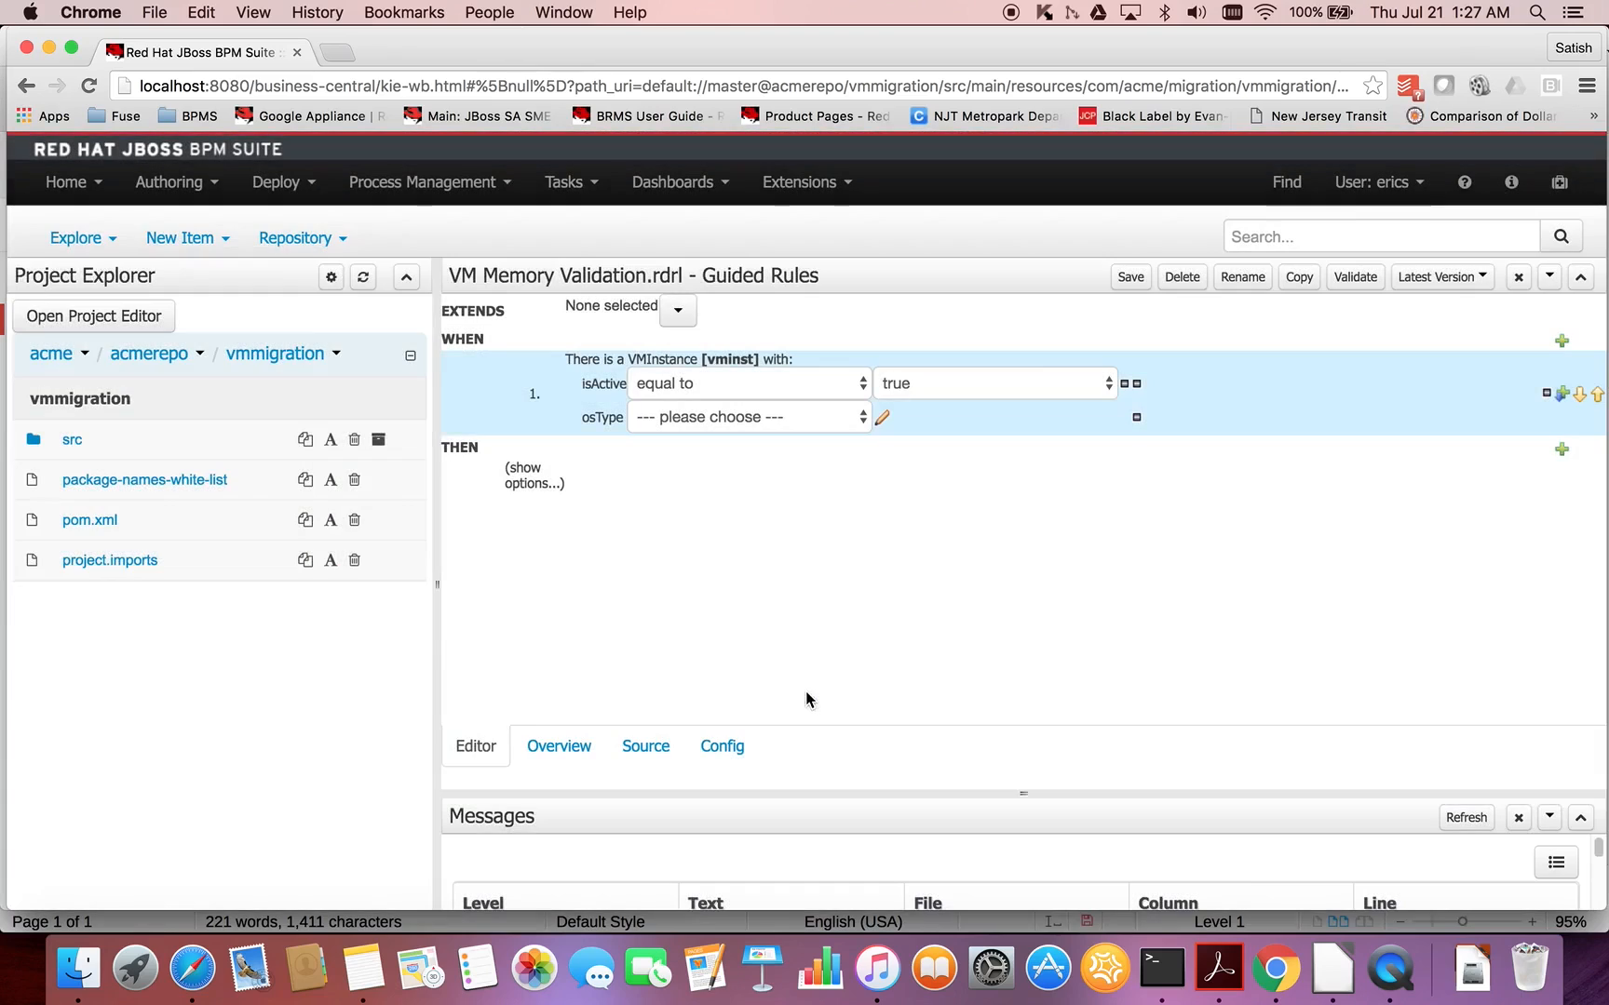
pyautogui.click(840, 424)
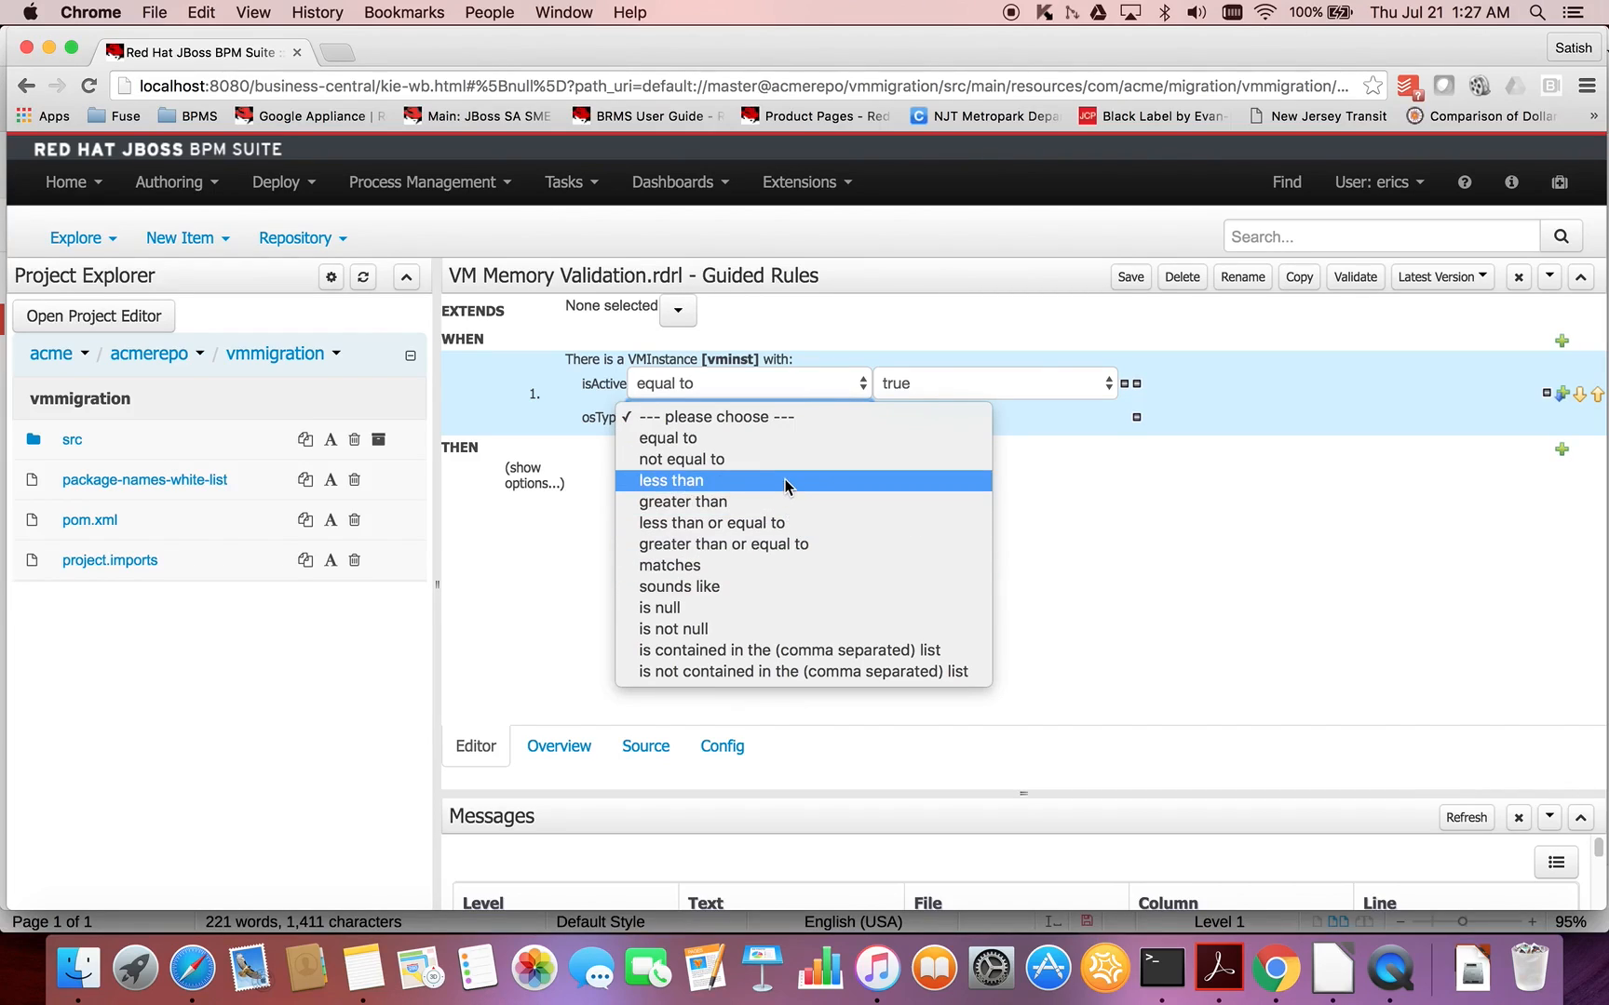
pyautogui.click(775, 439)
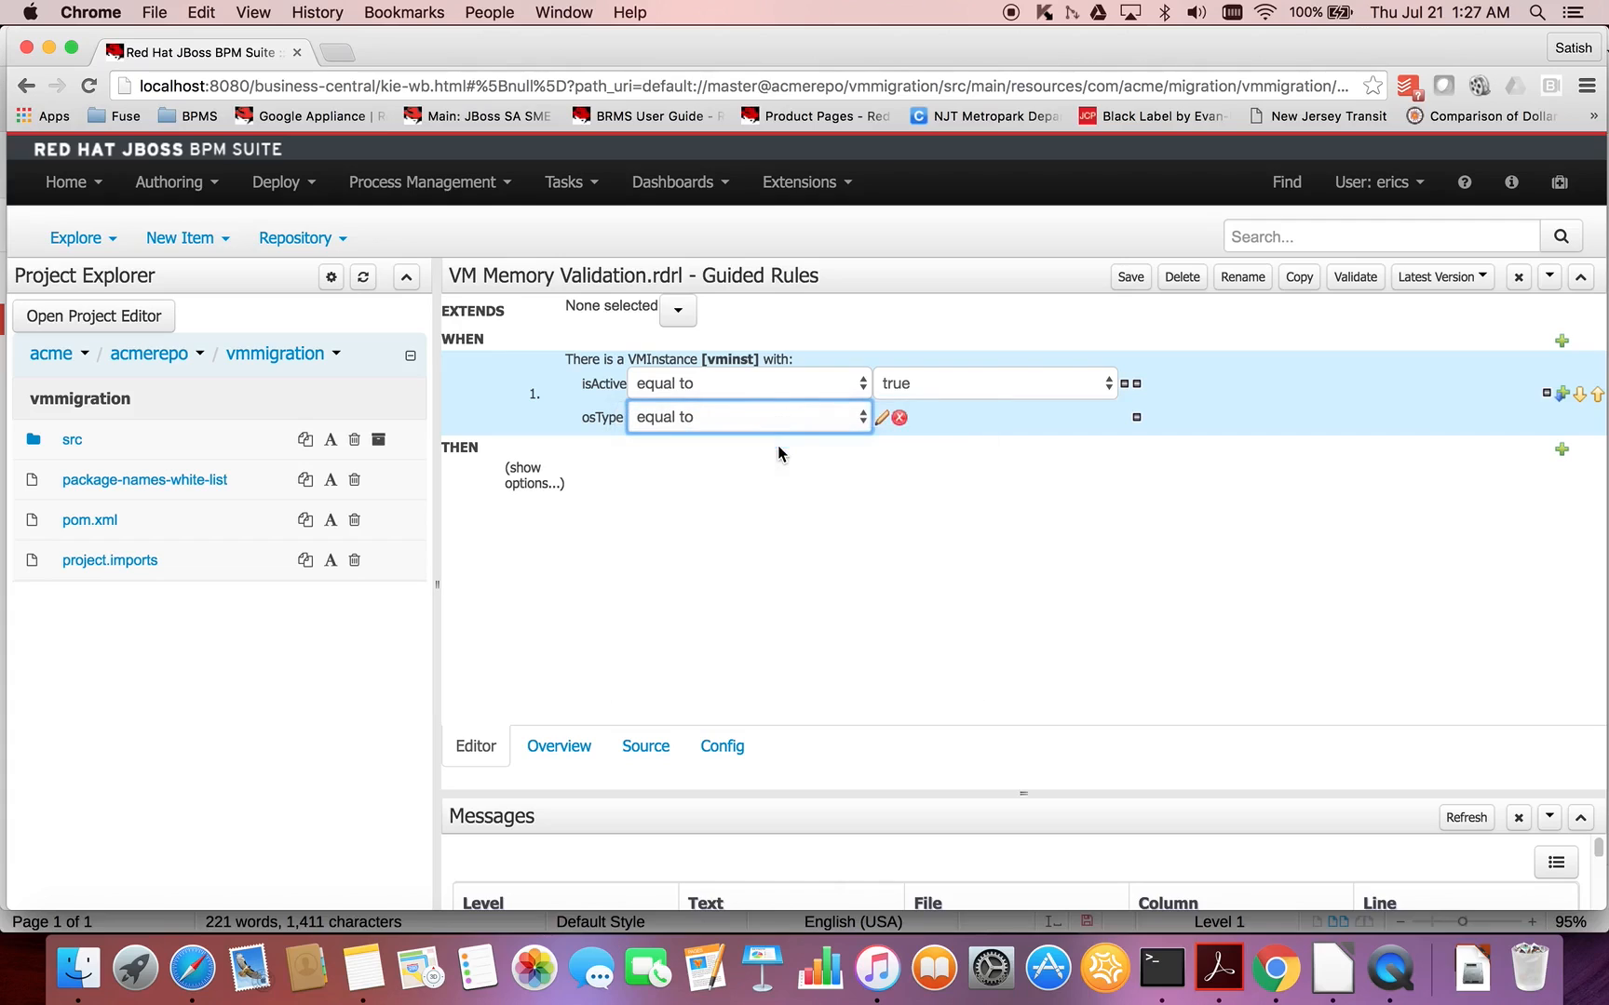
pyautogui.click(891, 421)
pyautogui.click(689, 524)
pyautogui.click(922, 415)
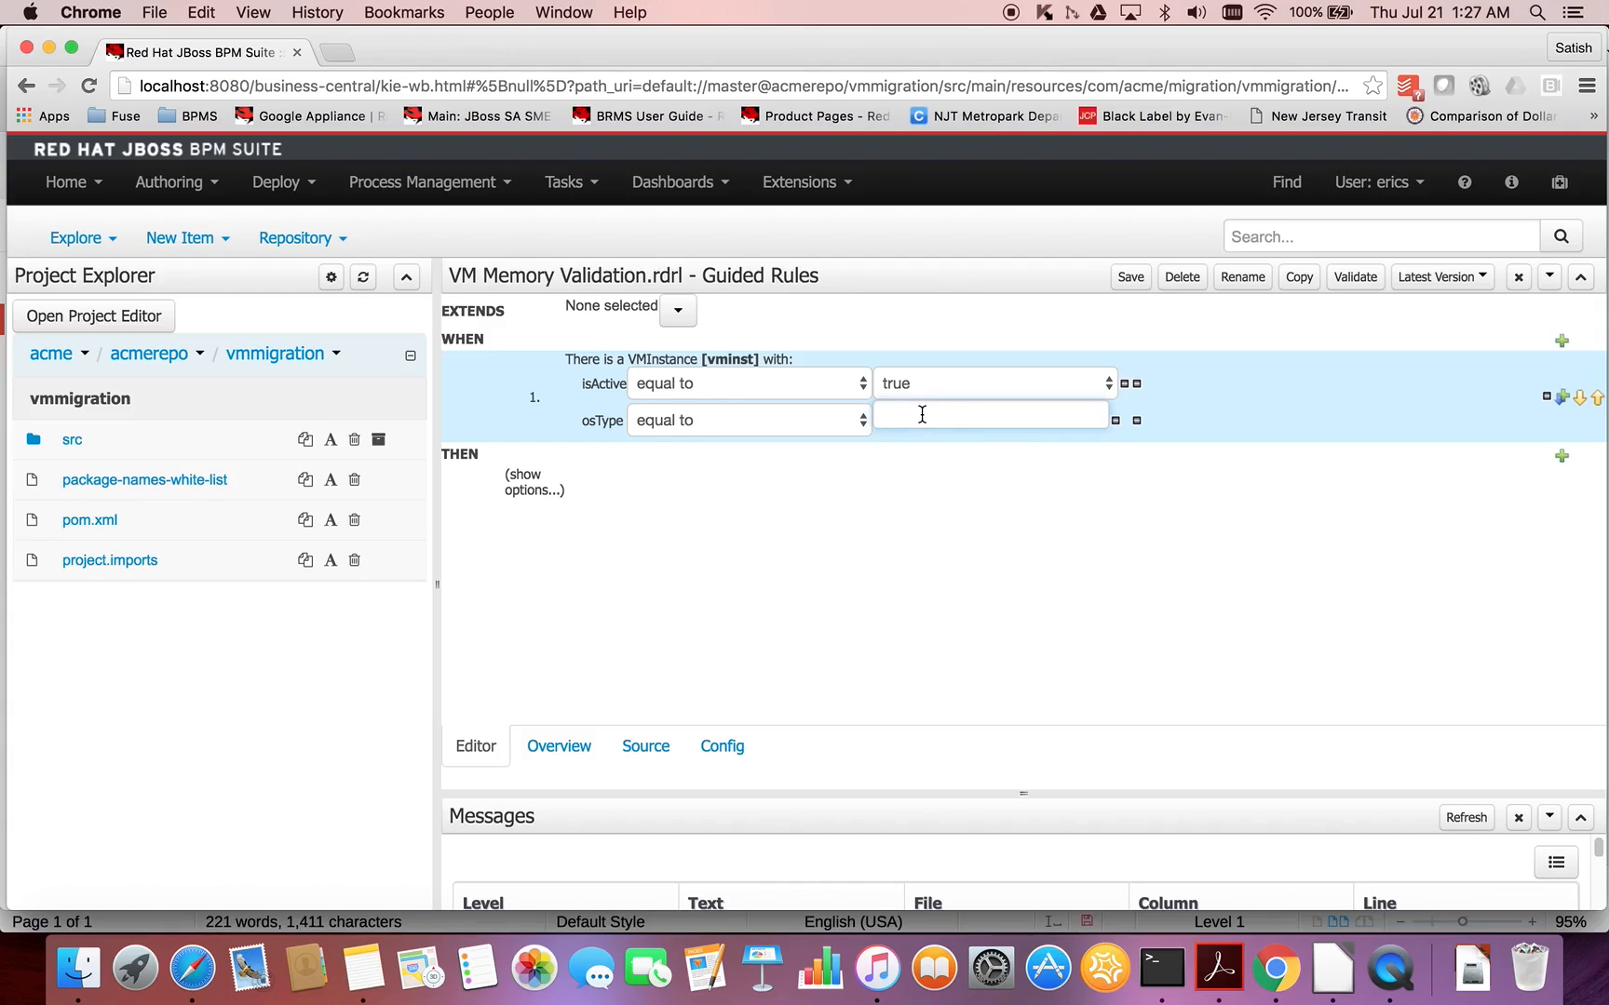
pyautogui.write('windows')
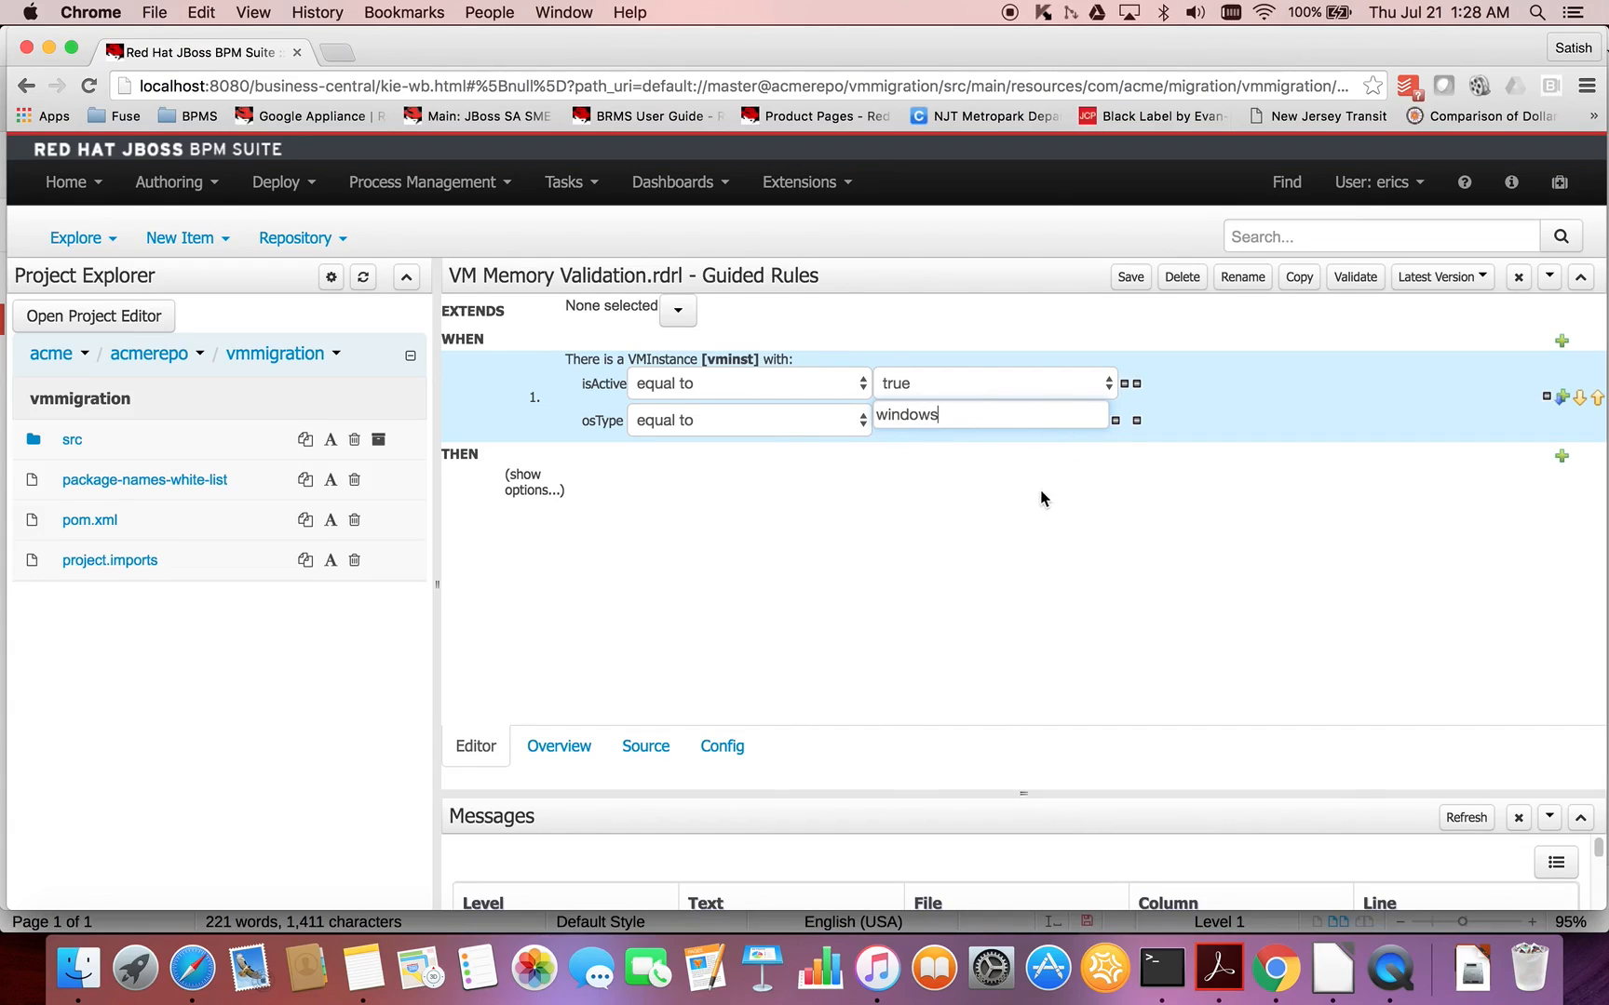
# - Add a third restriction to the VMInstance condition requiring memory less than the literal value 1024
pyautogui.click(730, 359)
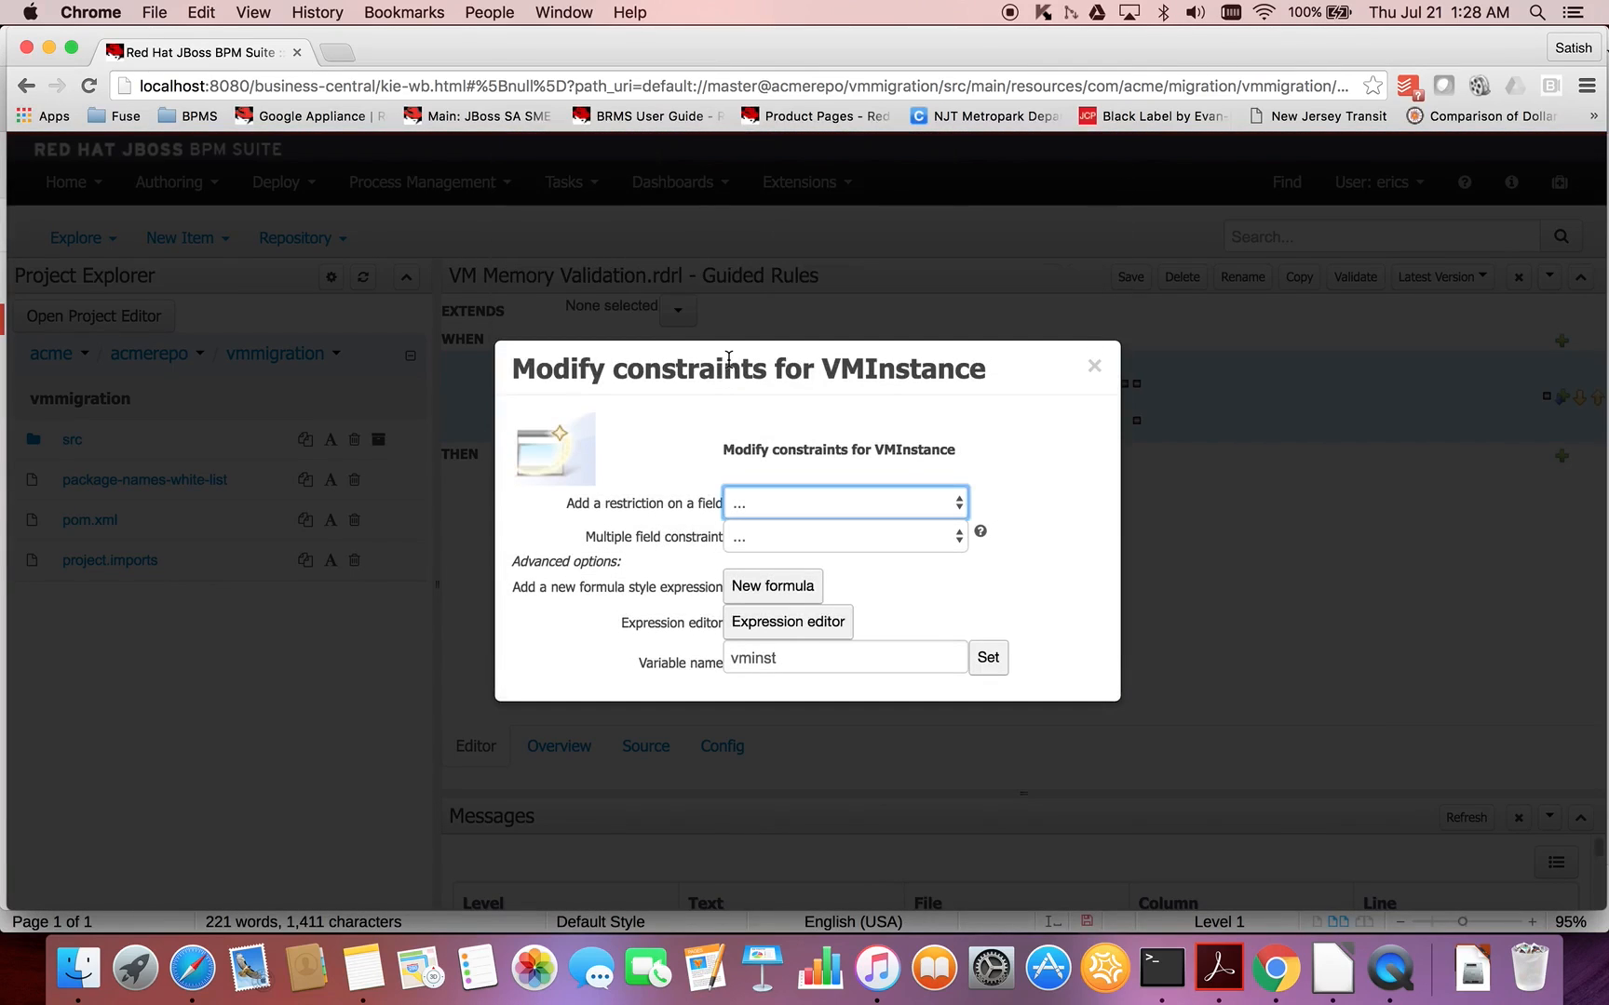
pyautogui.click(904, 508)
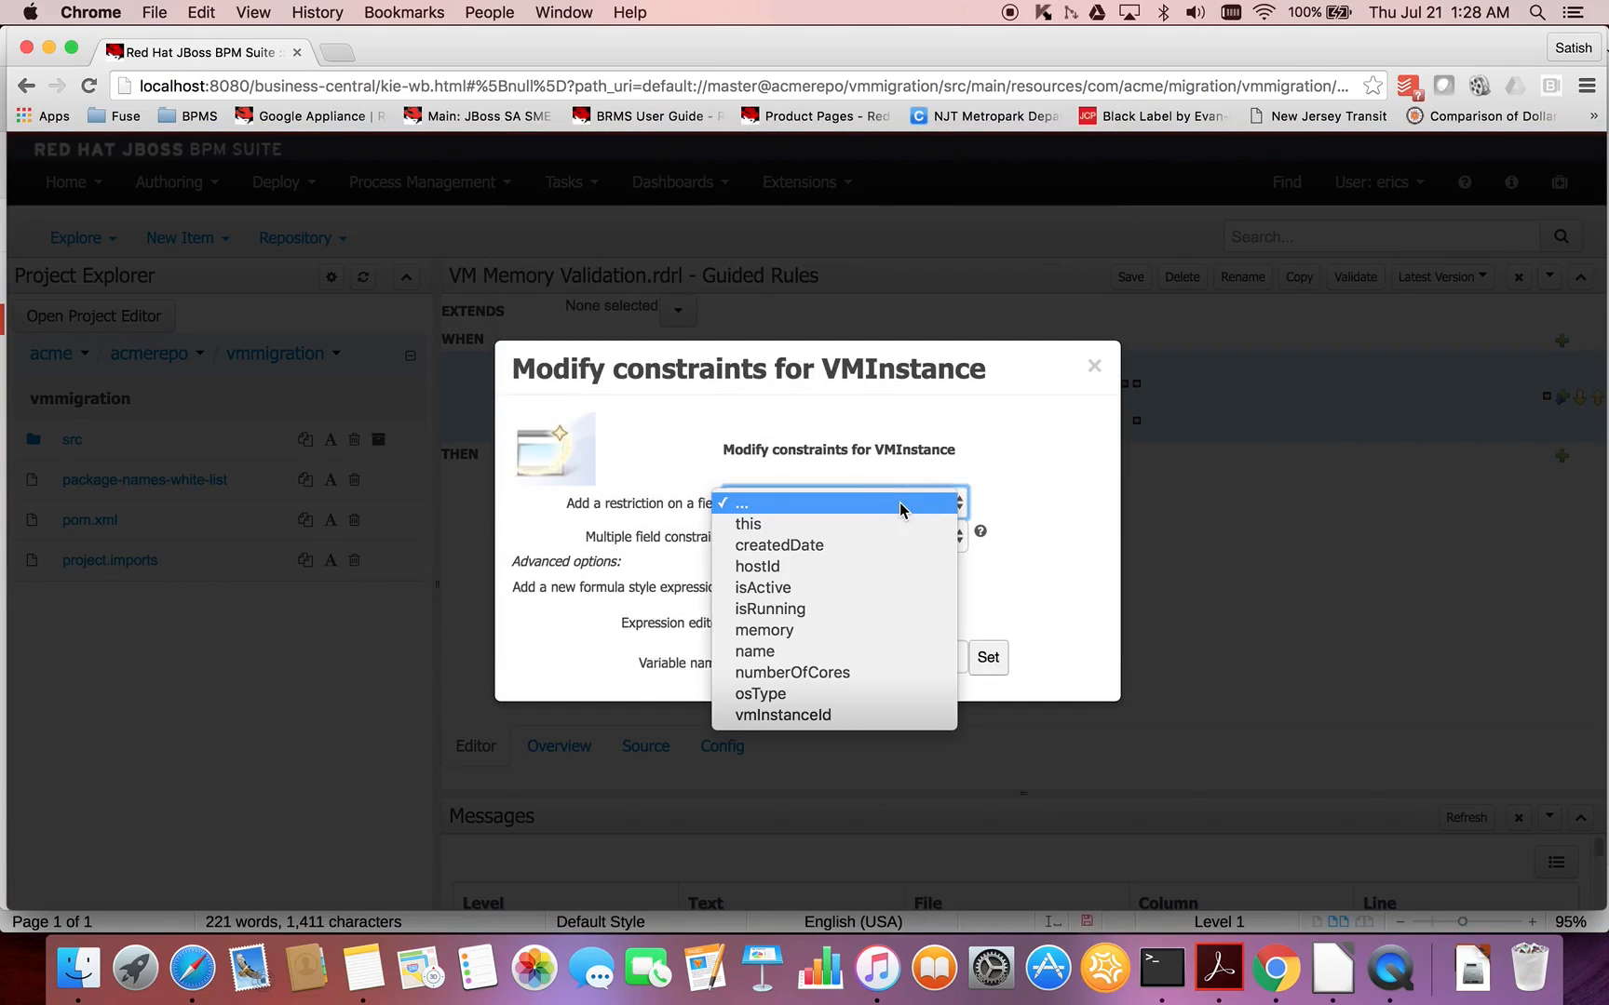
pyautogui.click(813, 629)
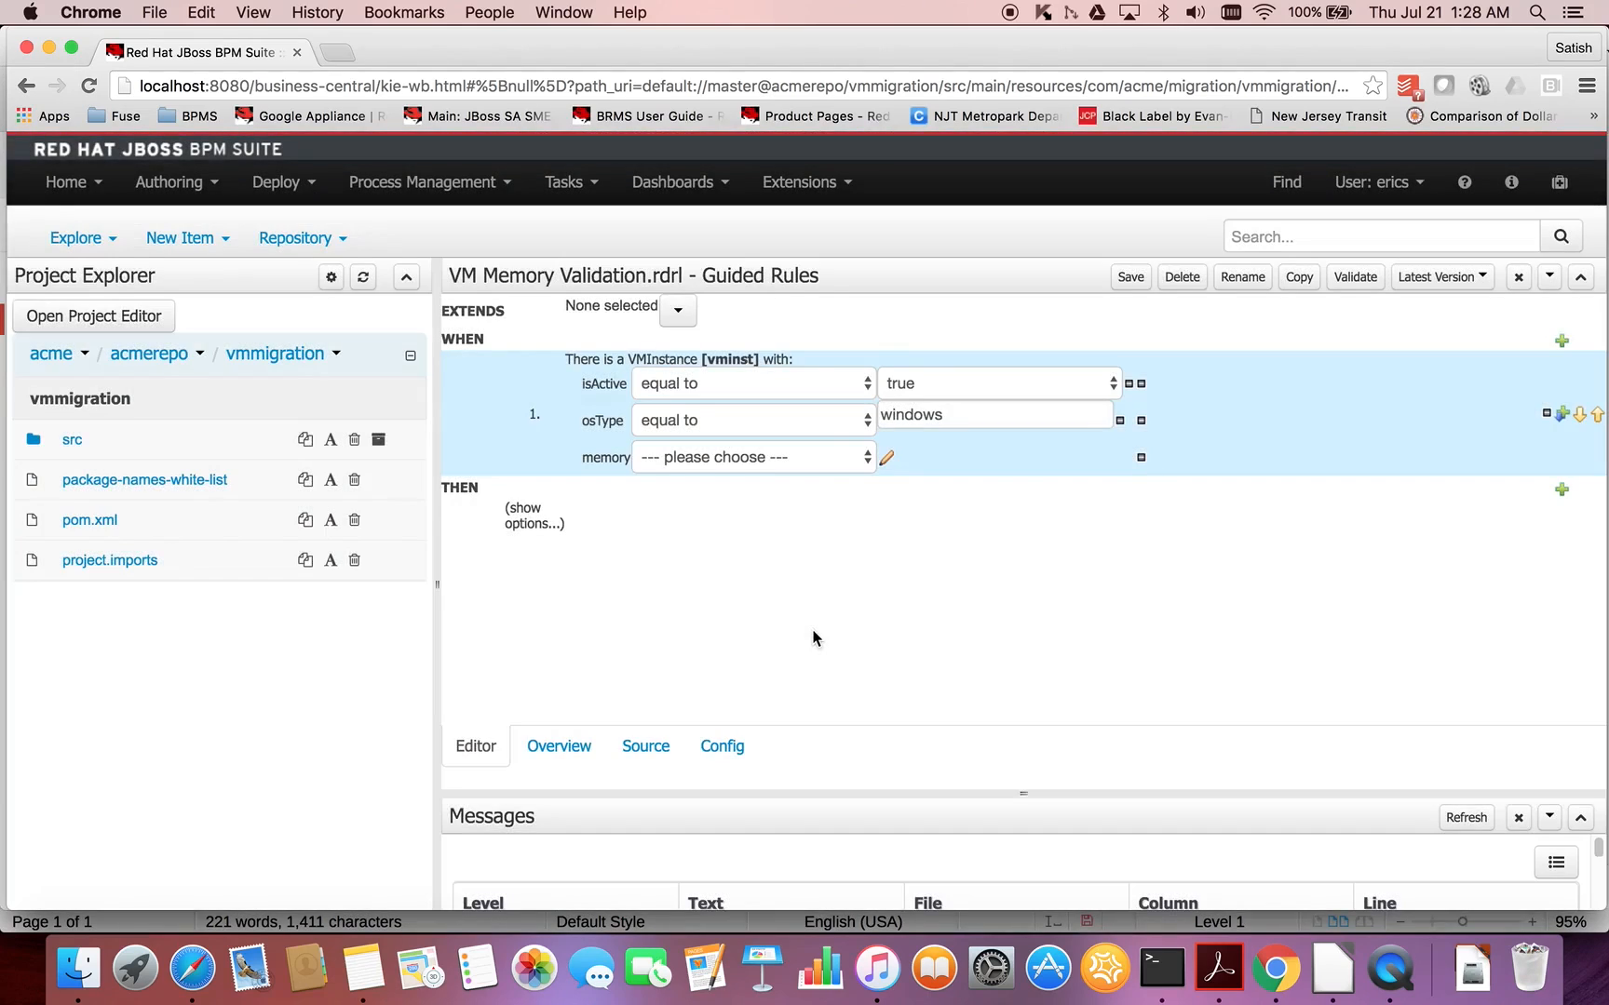
pyautogui.click(837, 460)
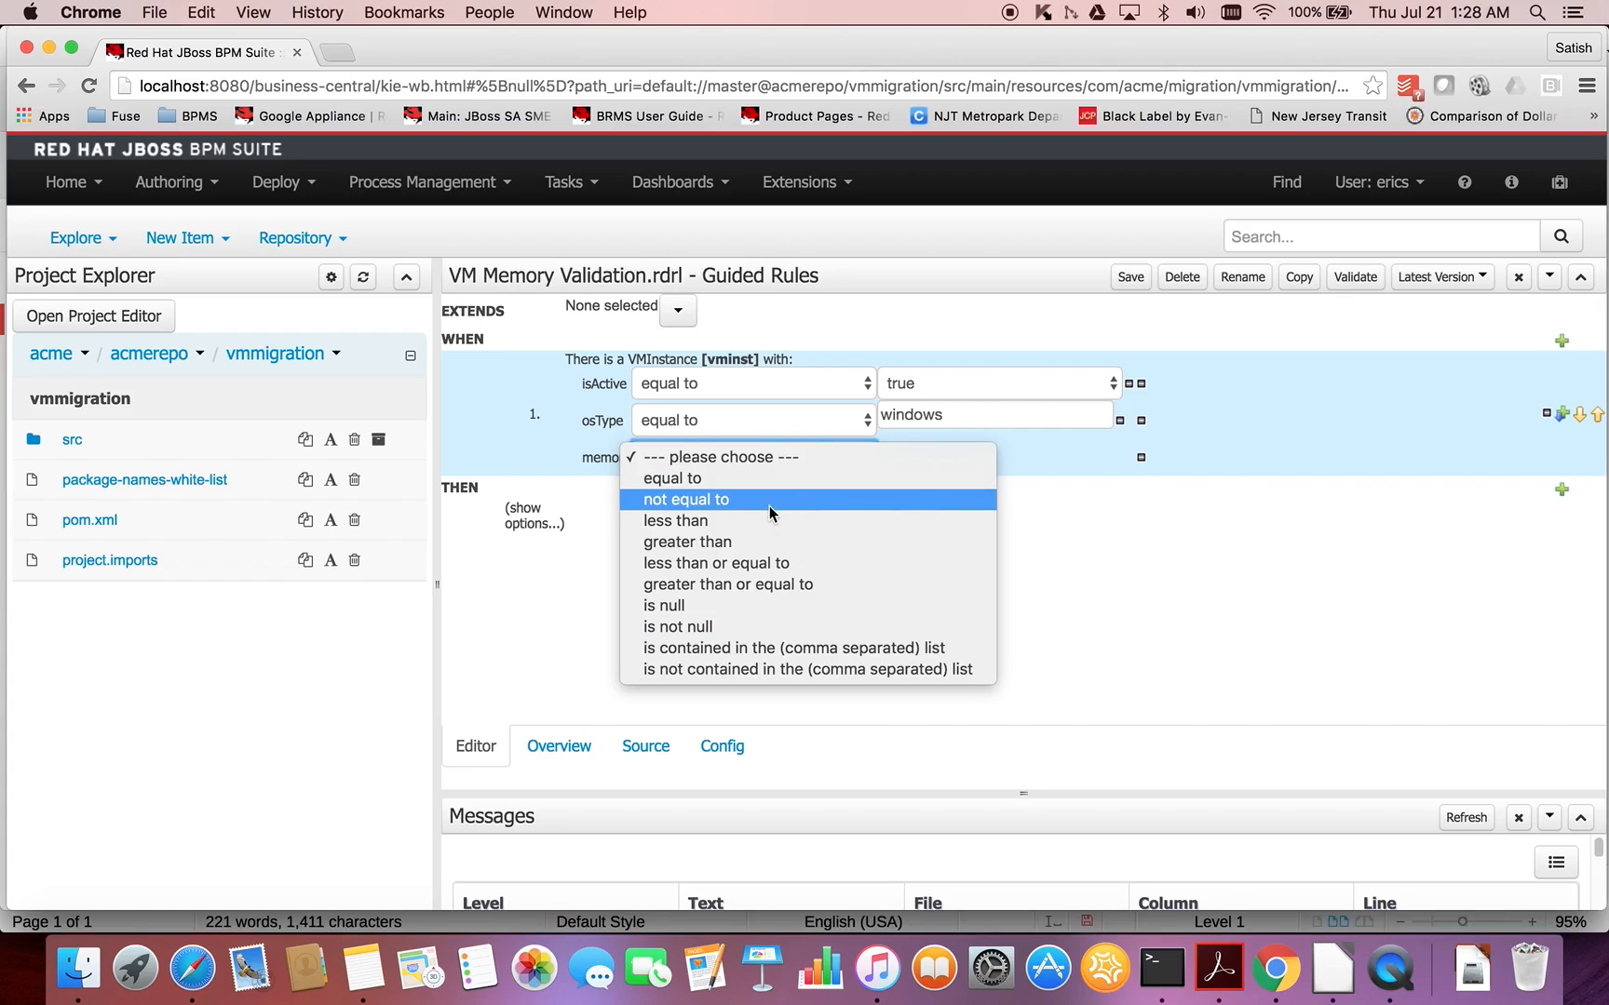
pyautogui.click(753, 523)
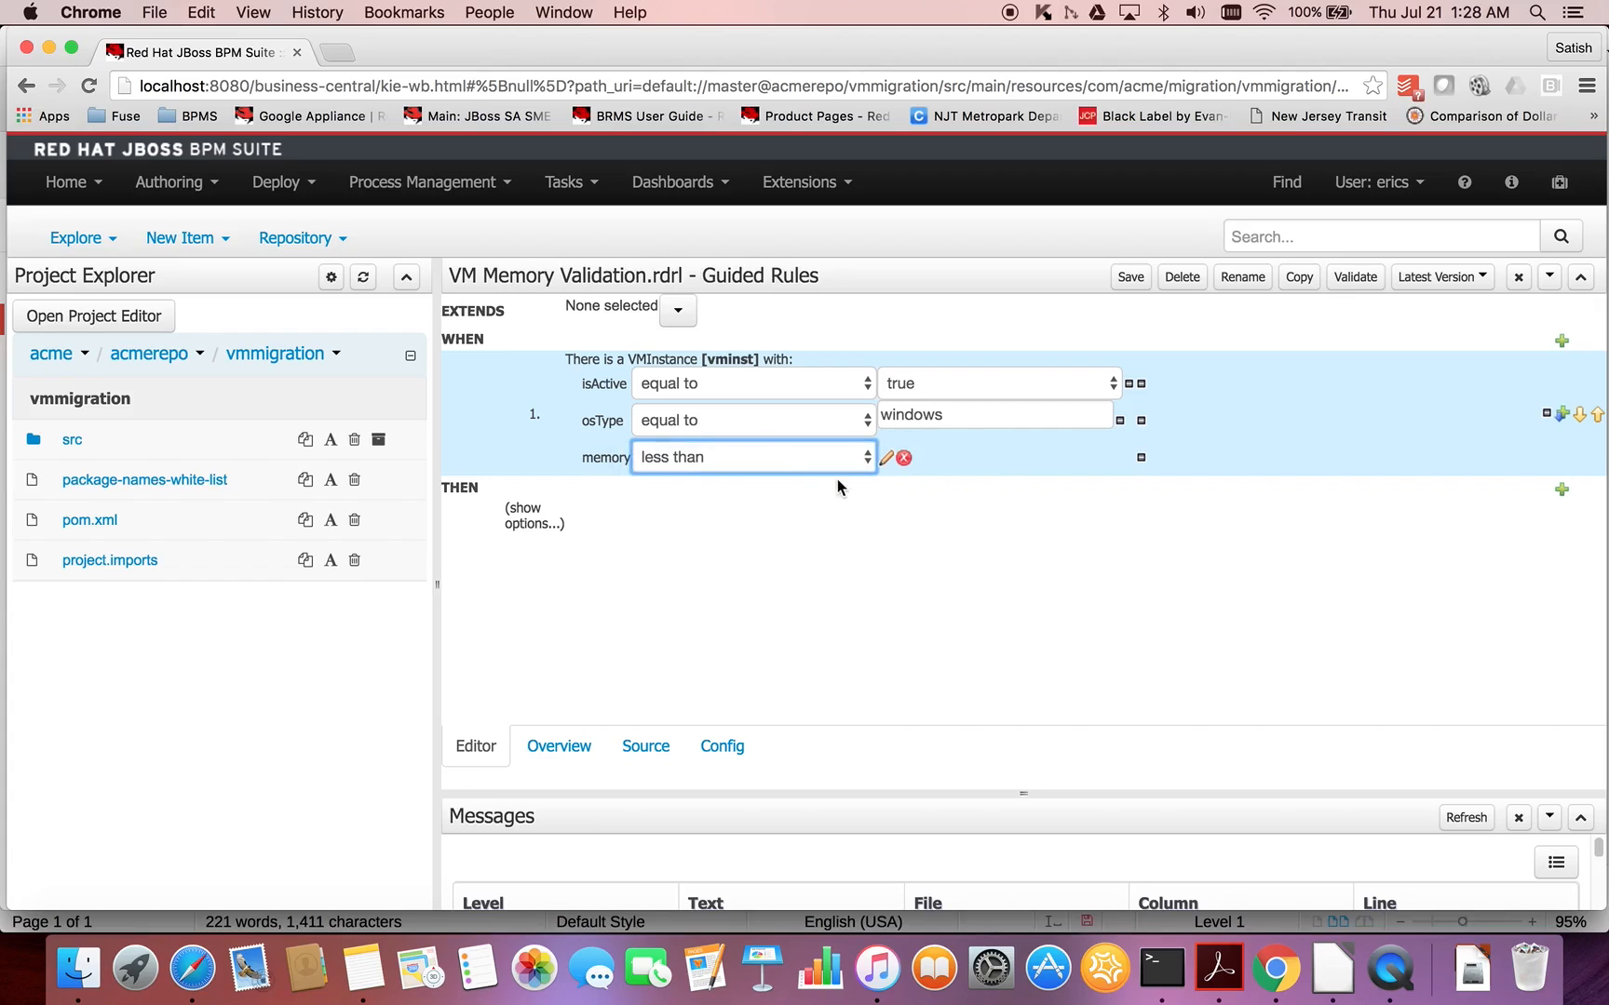
pyautogui.click(886, 460)
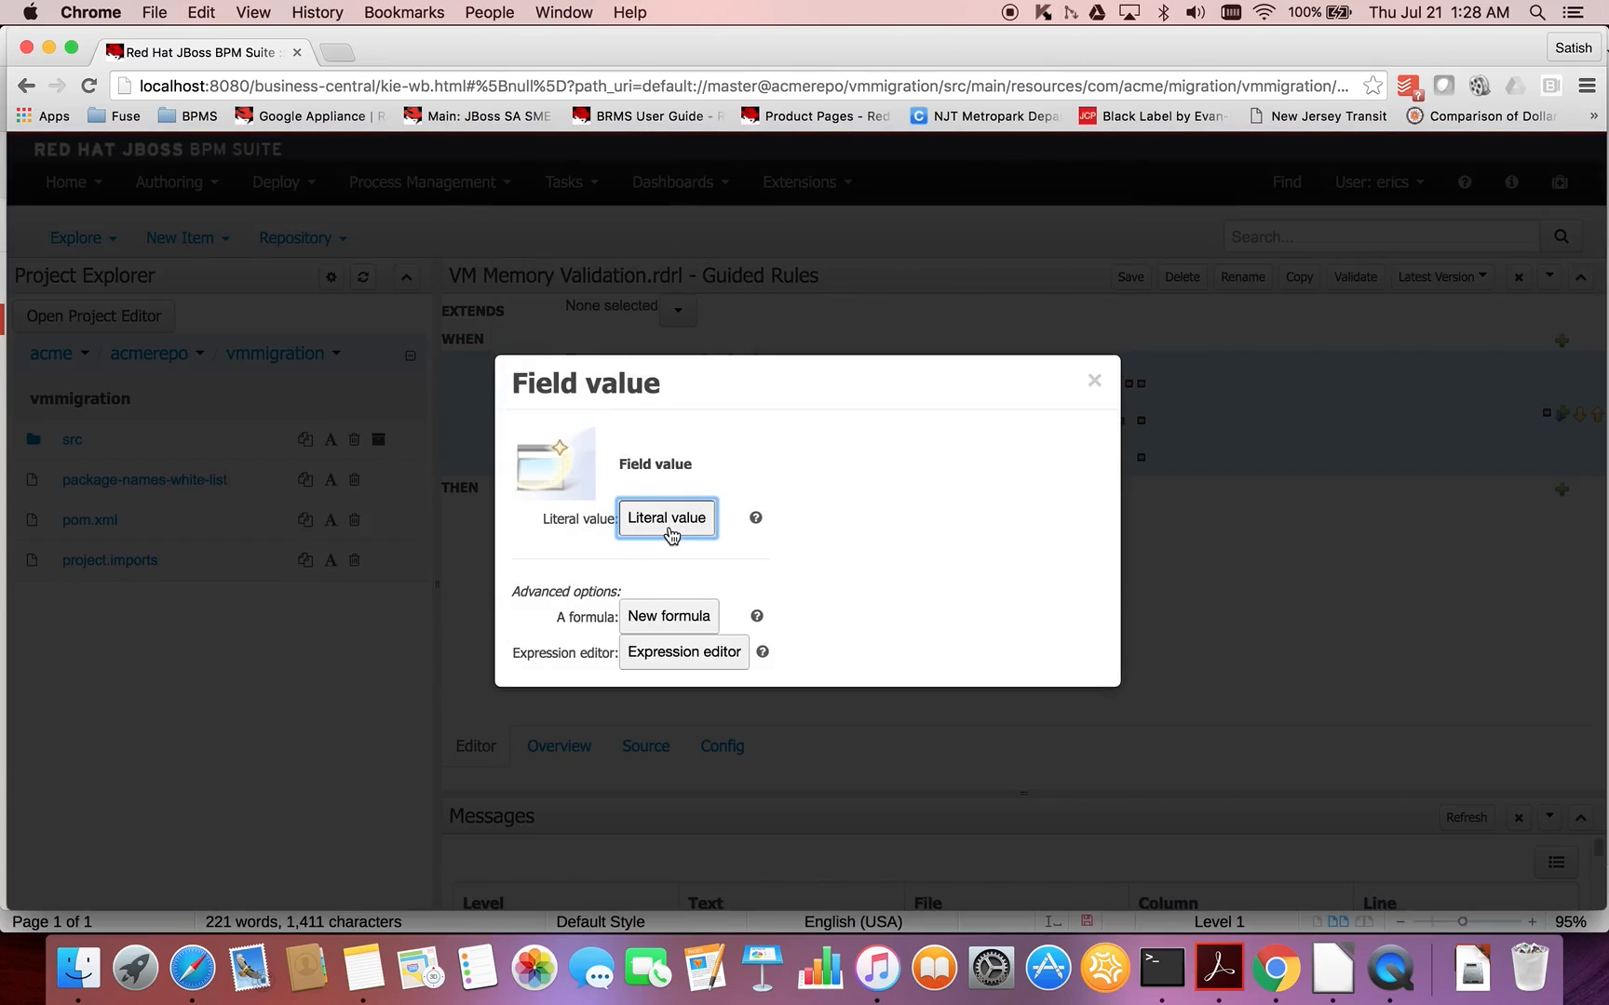
pyautogui.click(667, 522)
pyautogui.click(938, 454)
pyautogui.press('BackSpace')
pyautogui.write('1024')
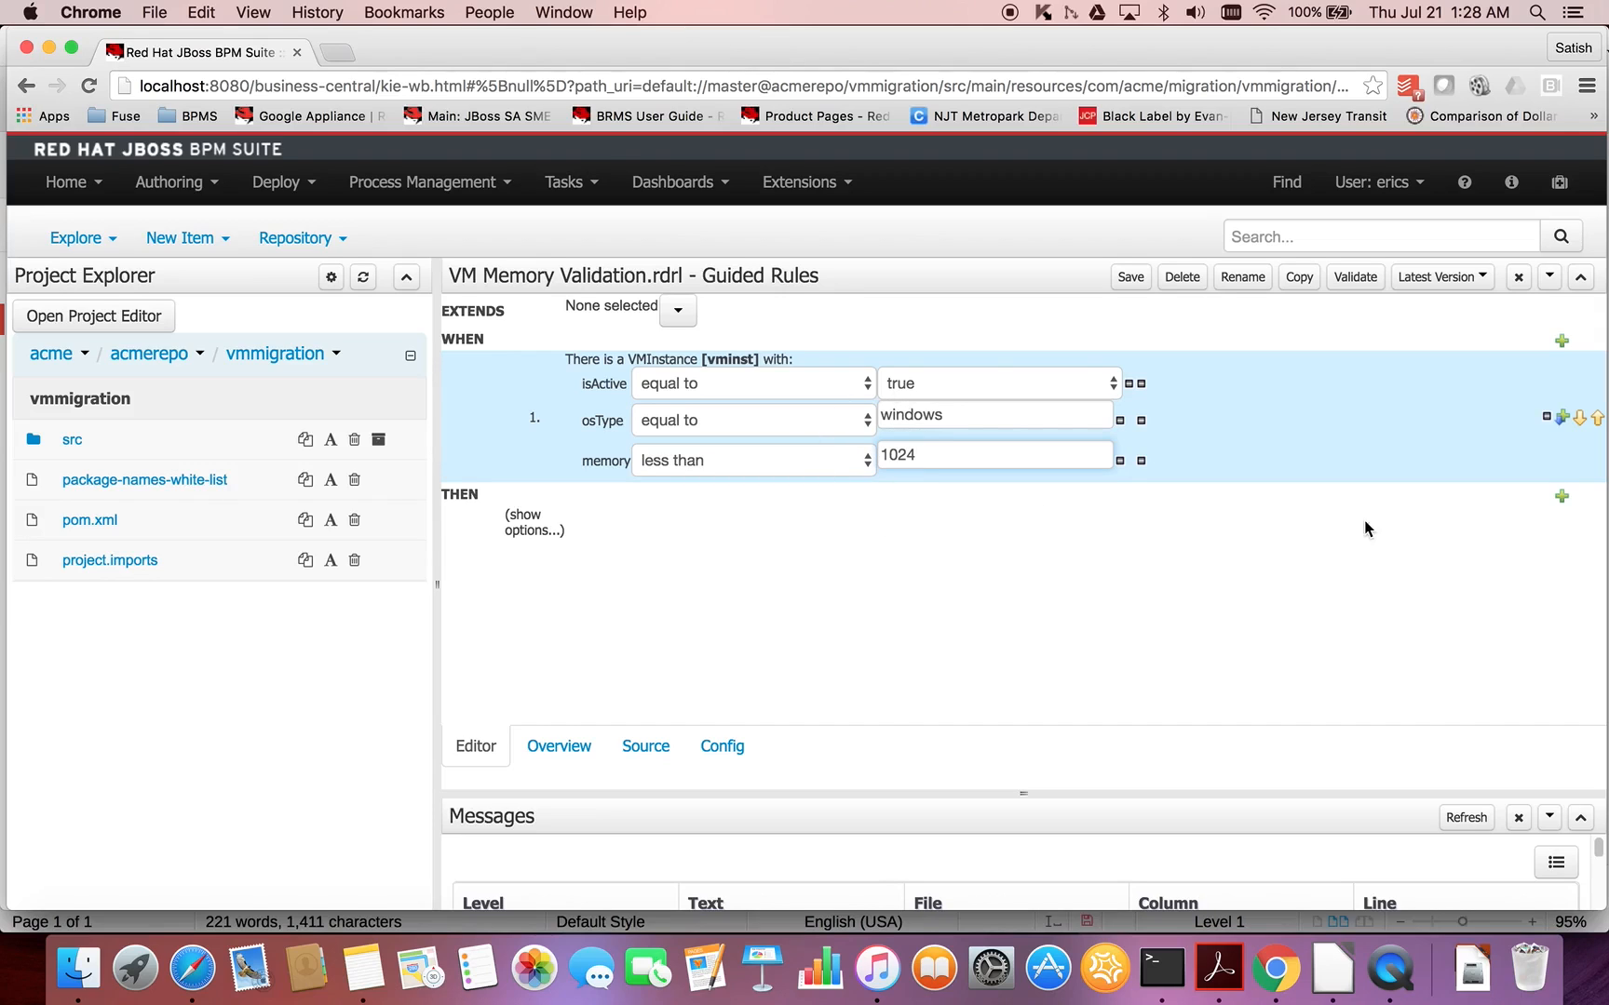
# - Add a THEN action that changes the isActive field of vminst to the literal value false
pyautogui.click(1561, 496)
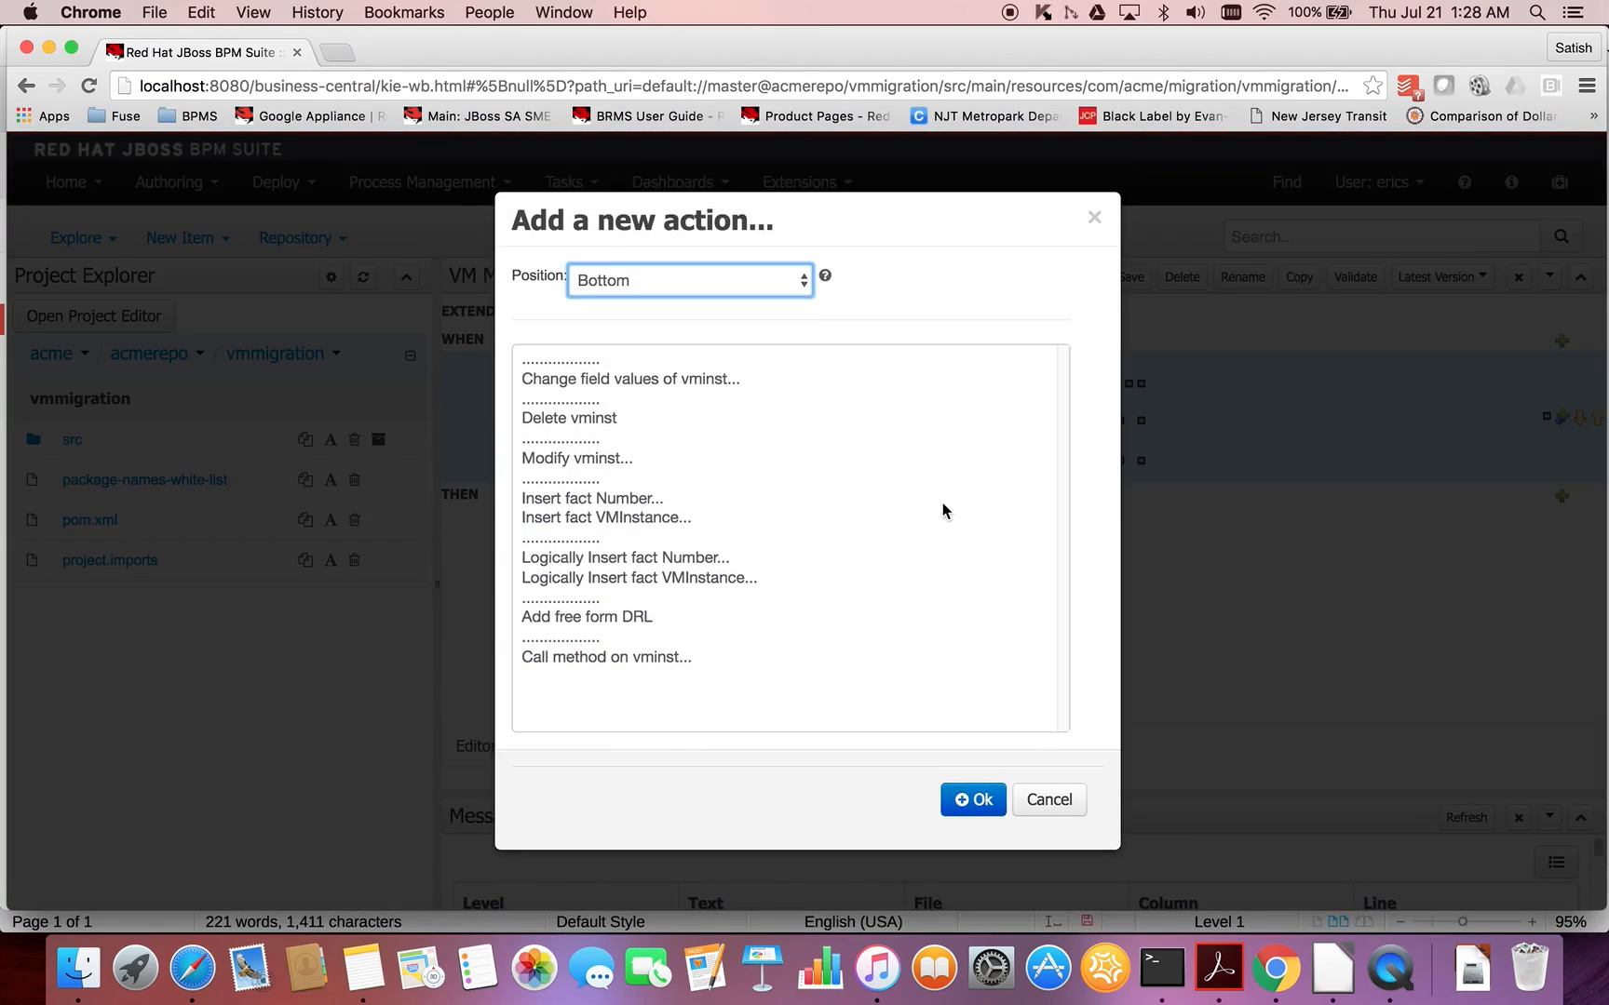
pyautogui.click(613, 380)
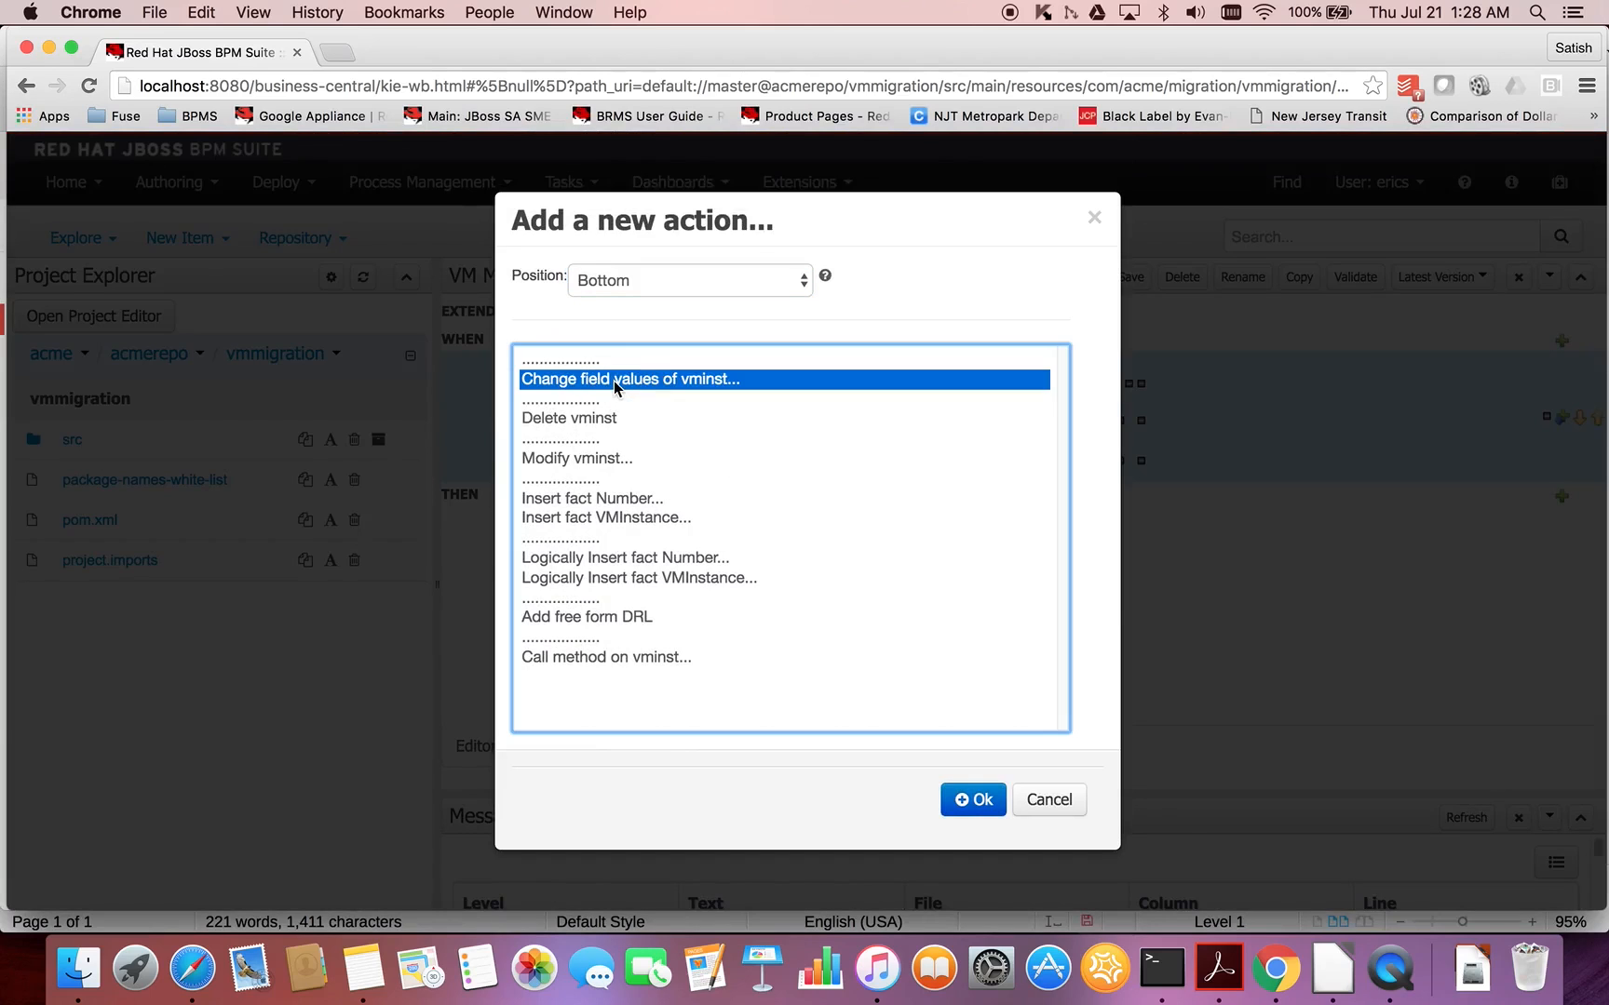
pyautogui.click(971, 801)
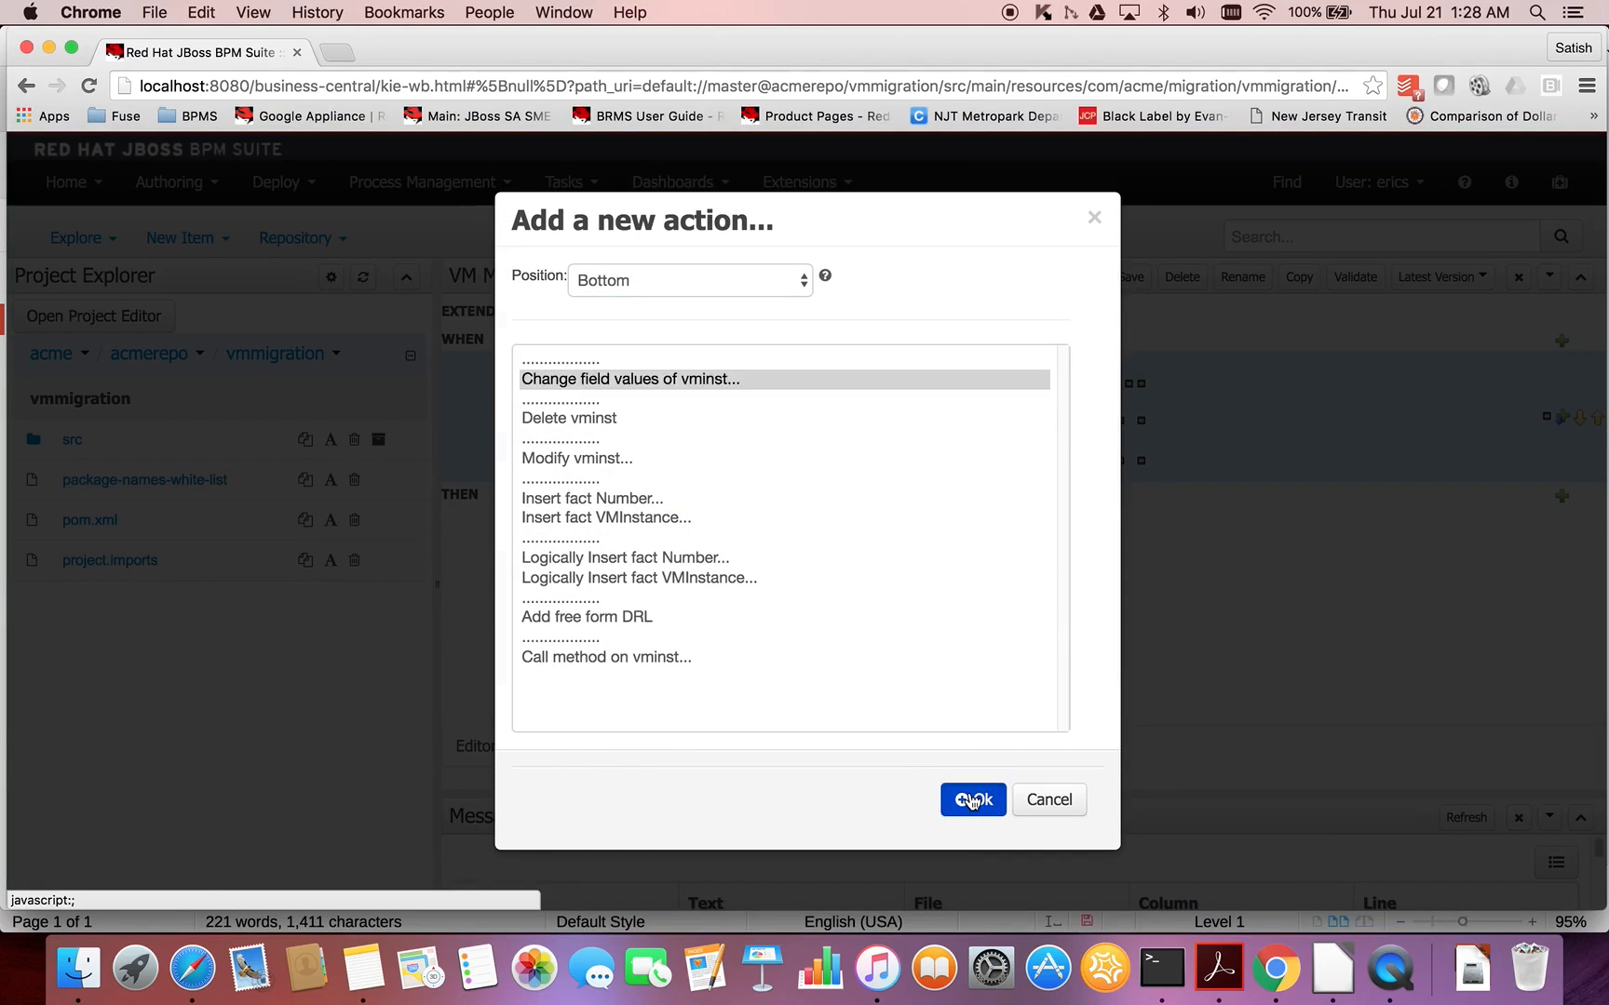
pyautogui.click(782, 515)
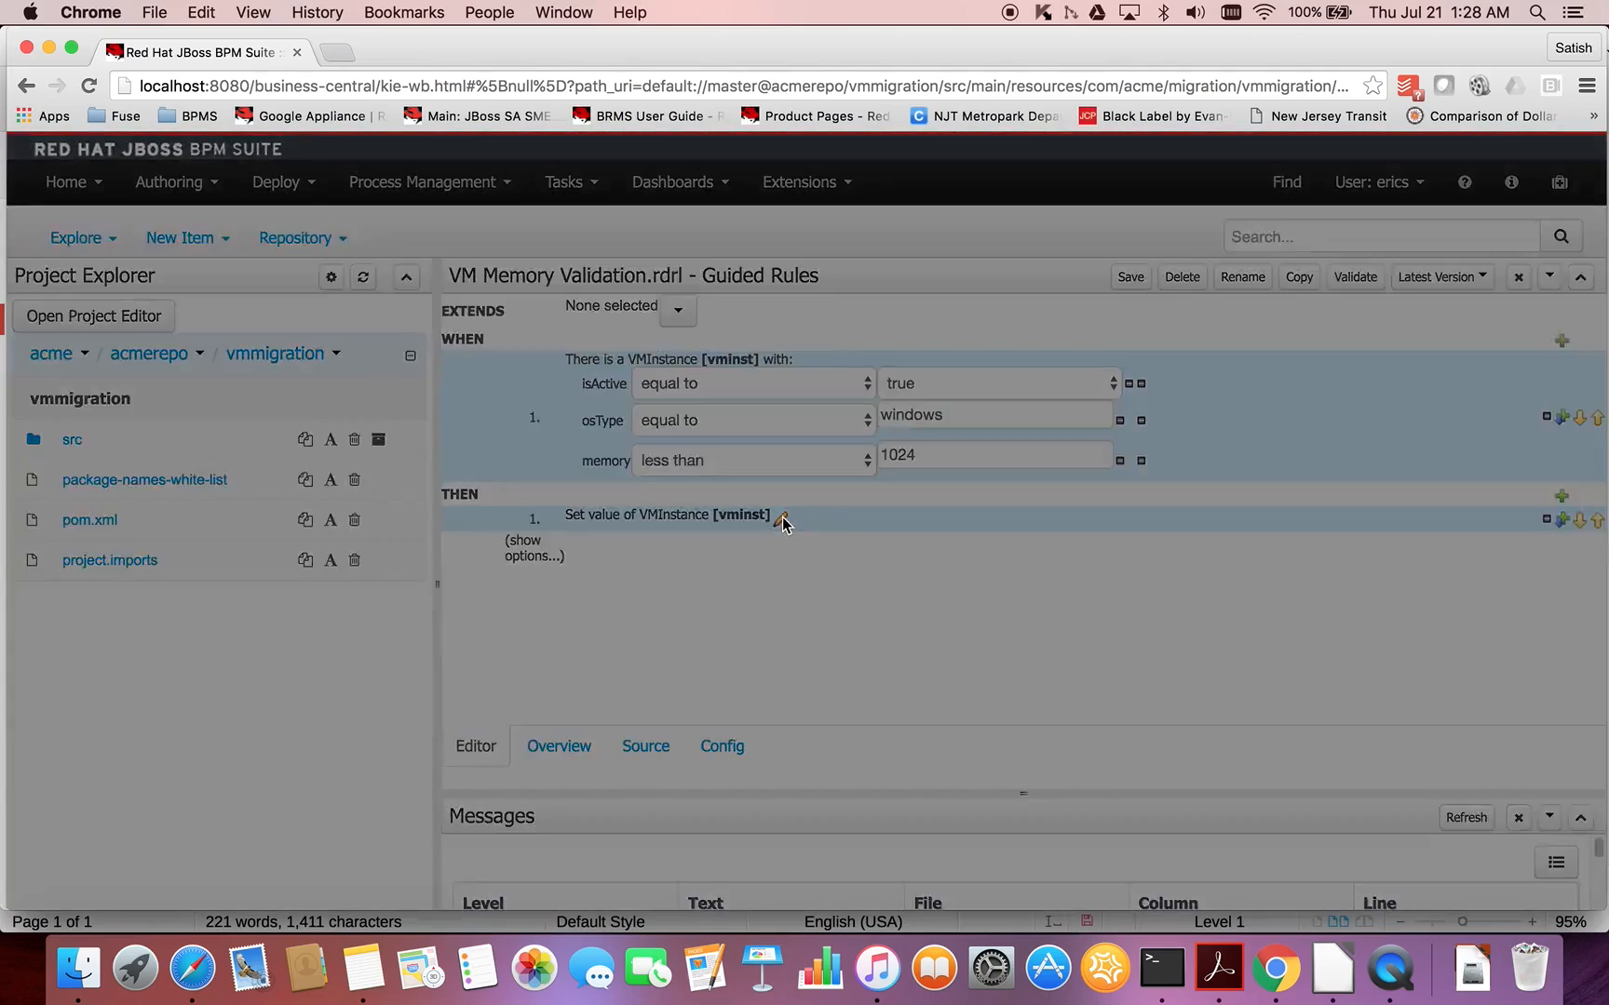
pyautogui.click(807, 588)
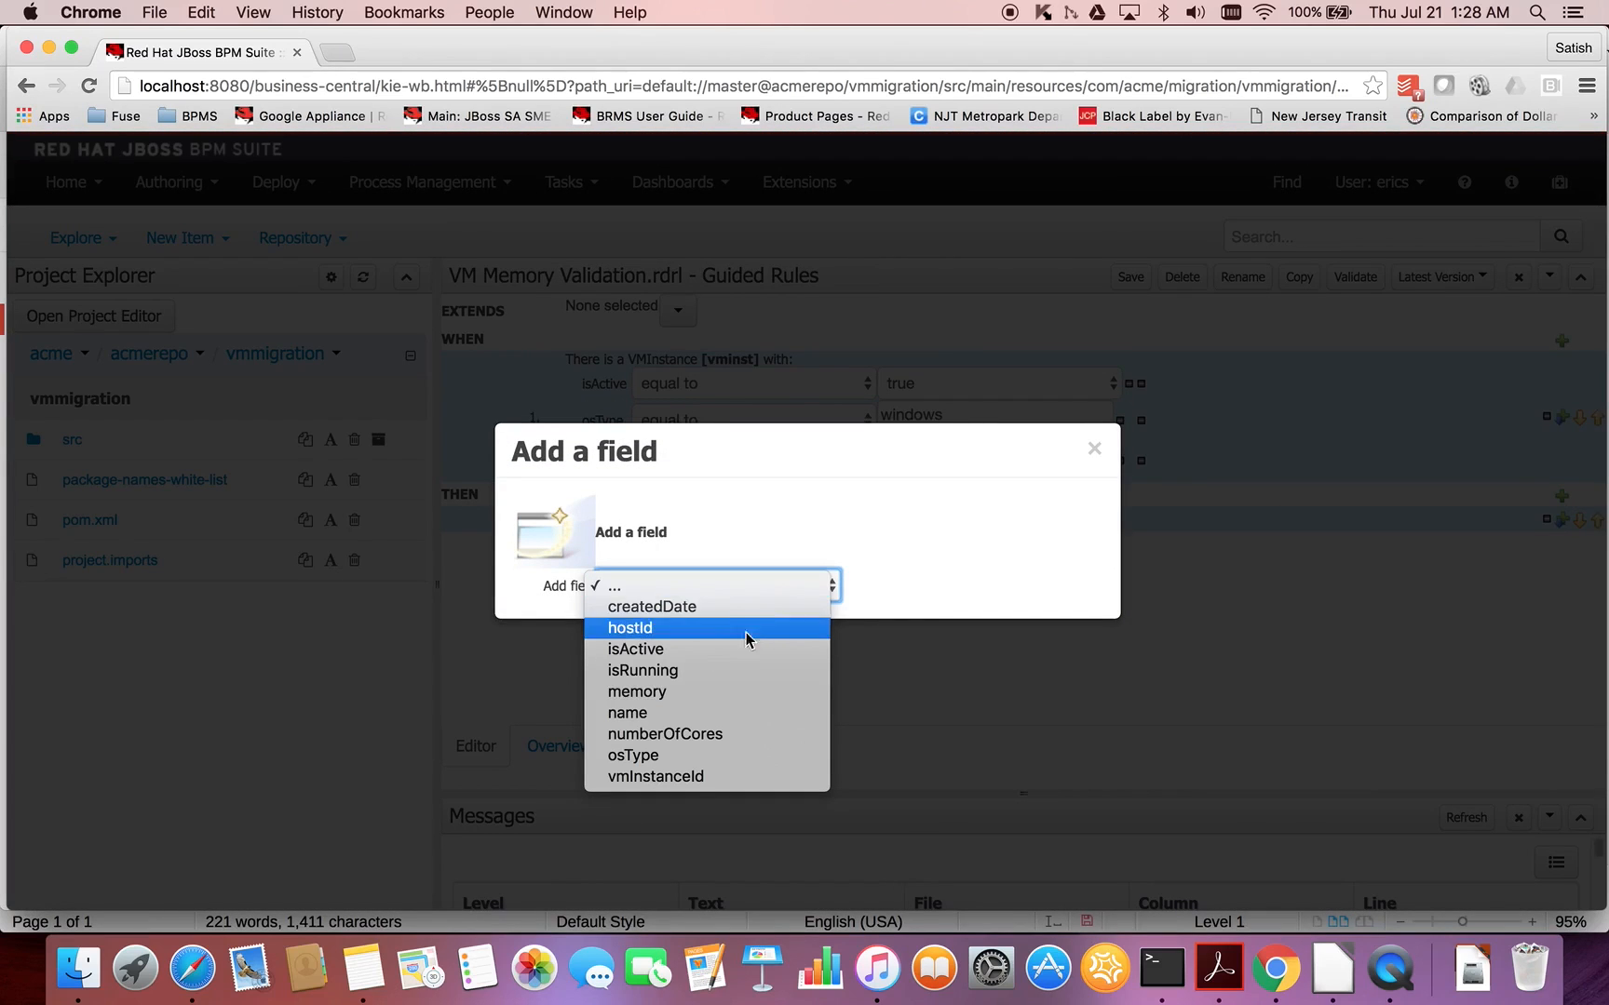
pyautogui.click(725, 648)
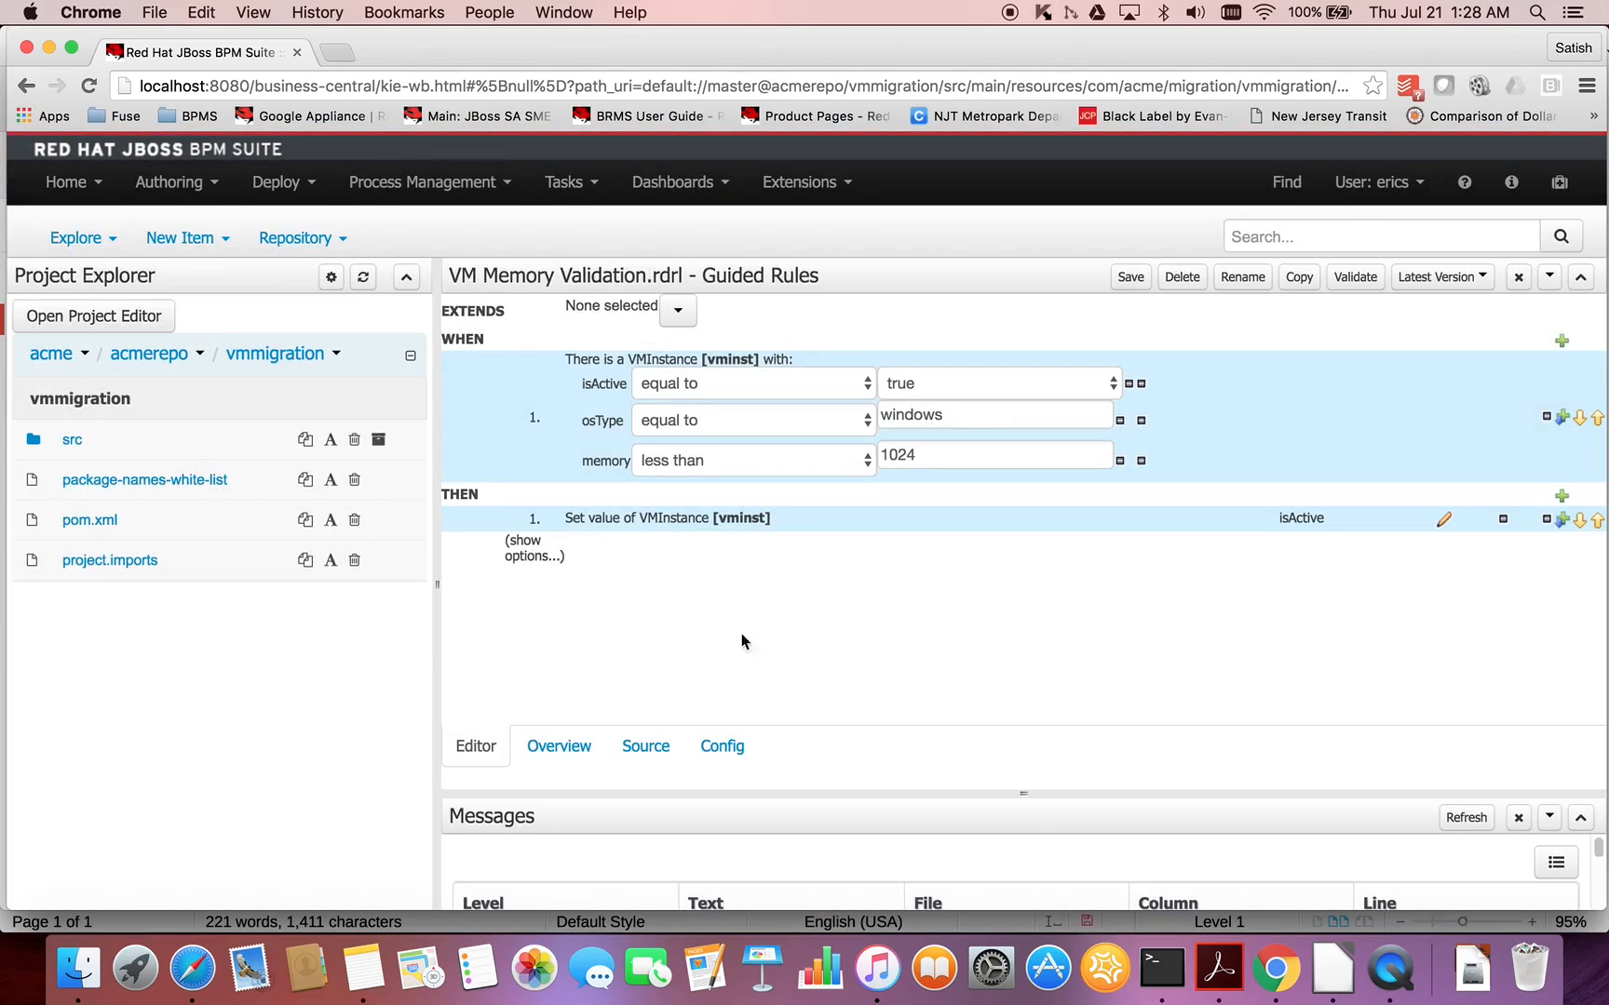
pyautogui.click(1446, 520)
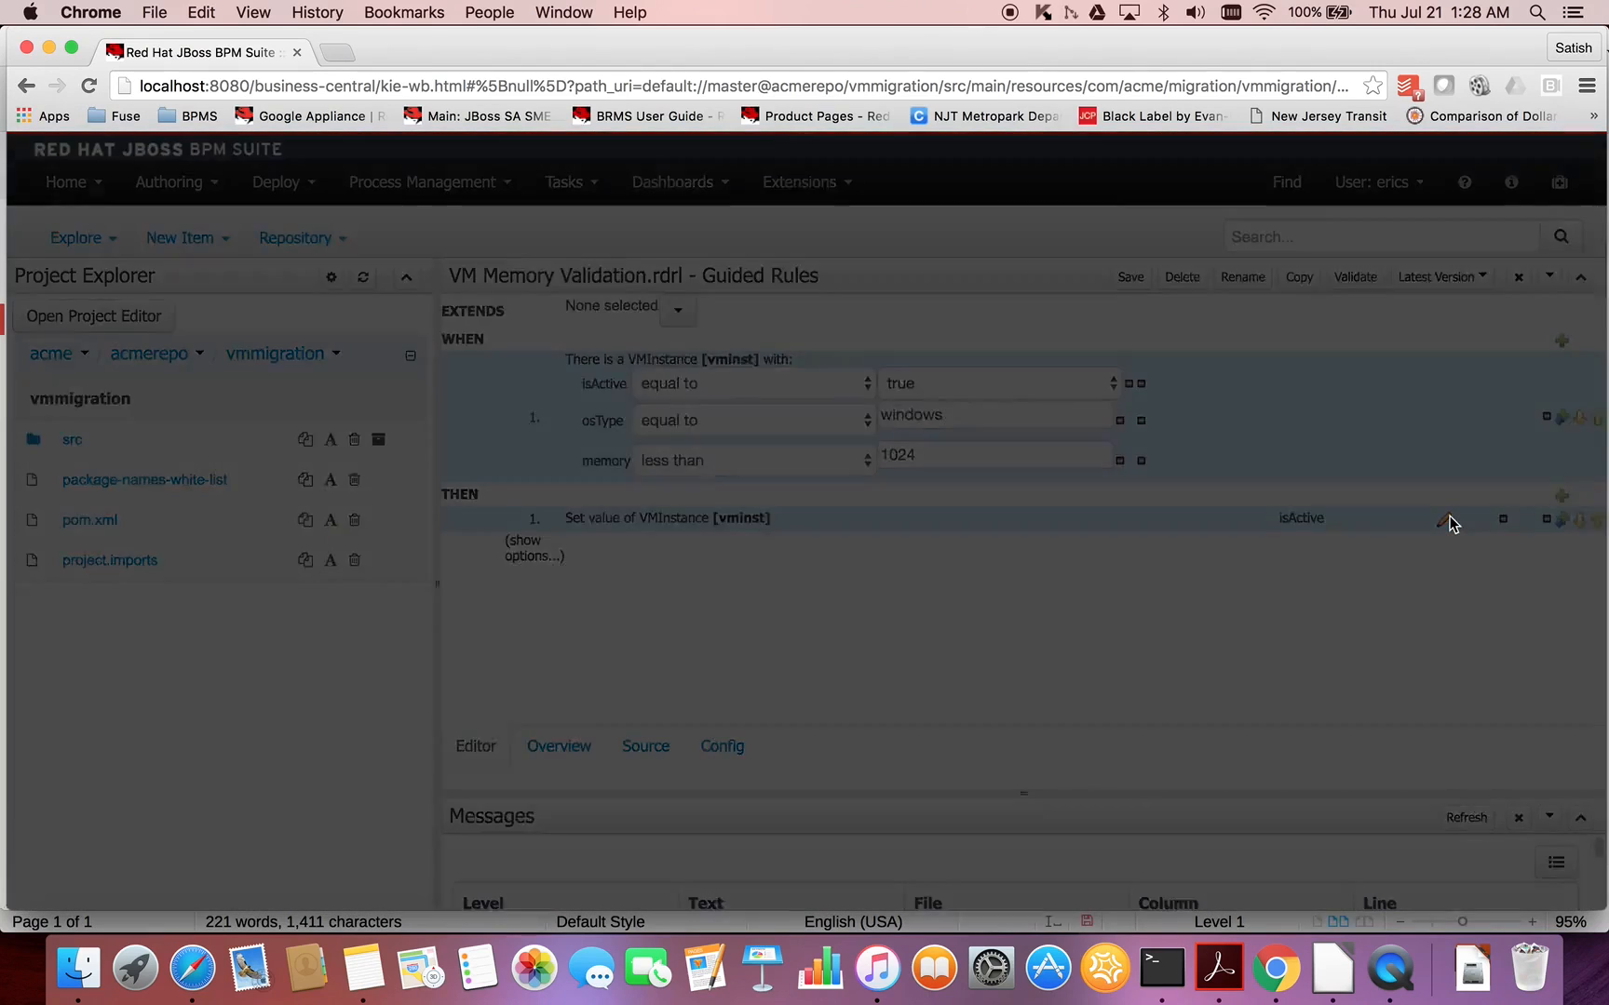
pyautogui.click(666, 542)
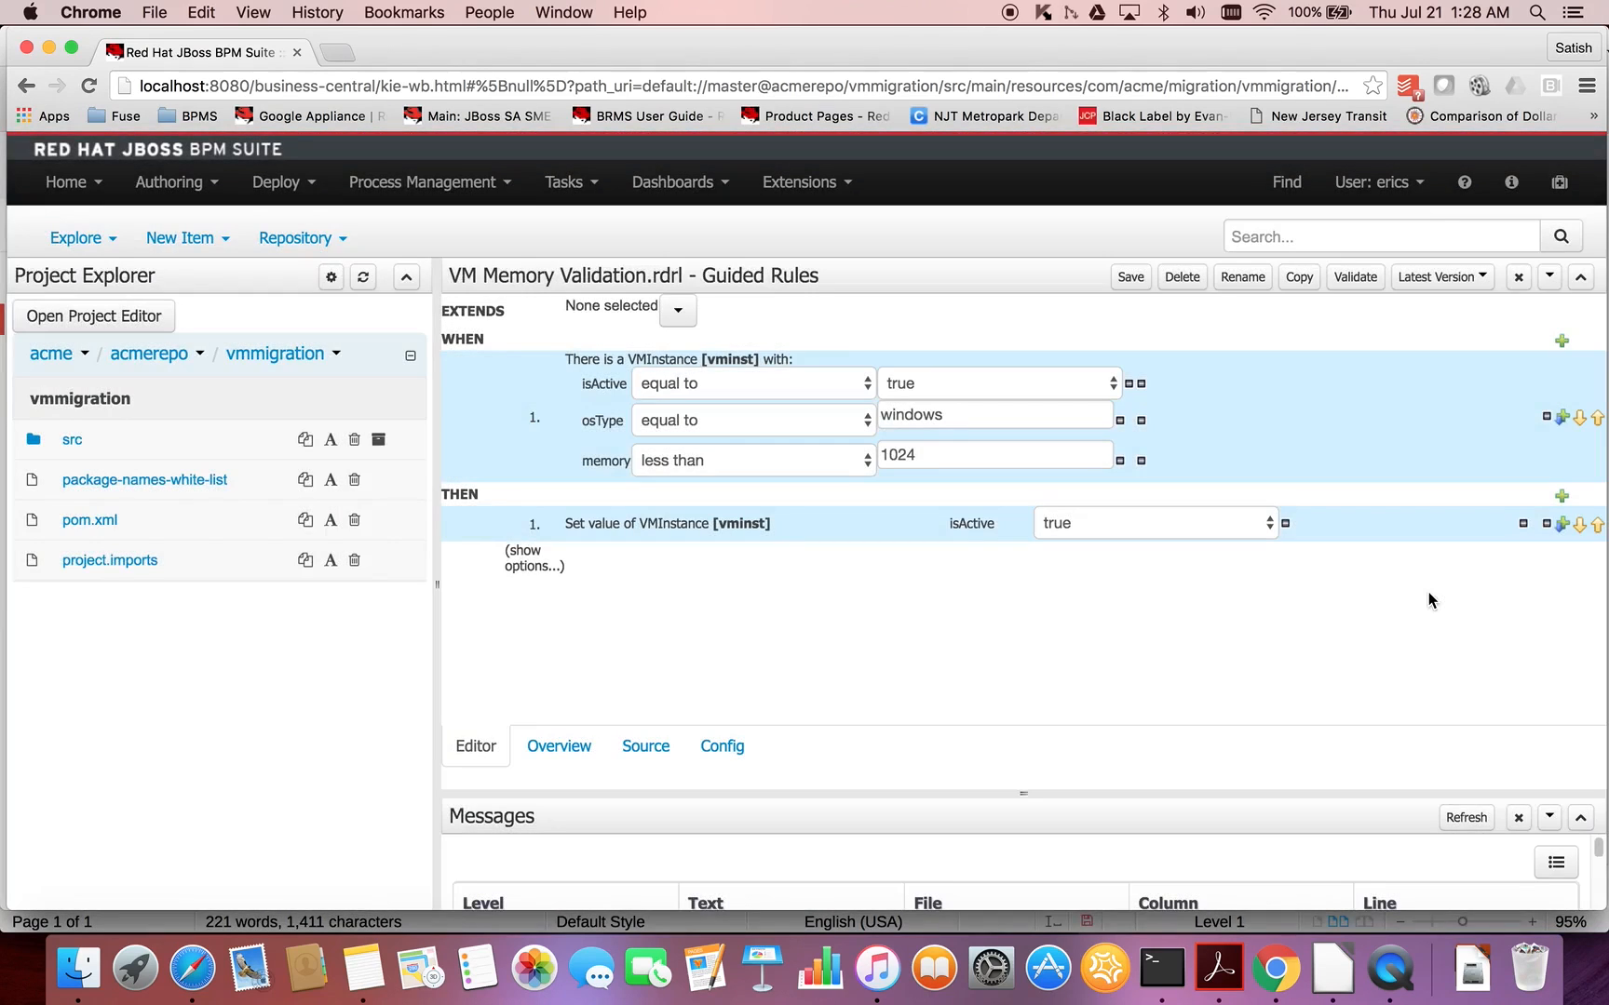
pyautogui.click(1210, 529)
pyautogui.click(1178, 553)
# - Show the rule options and add a ruleflow-group attribute with the value validation
pyautogui.click(534, 559)
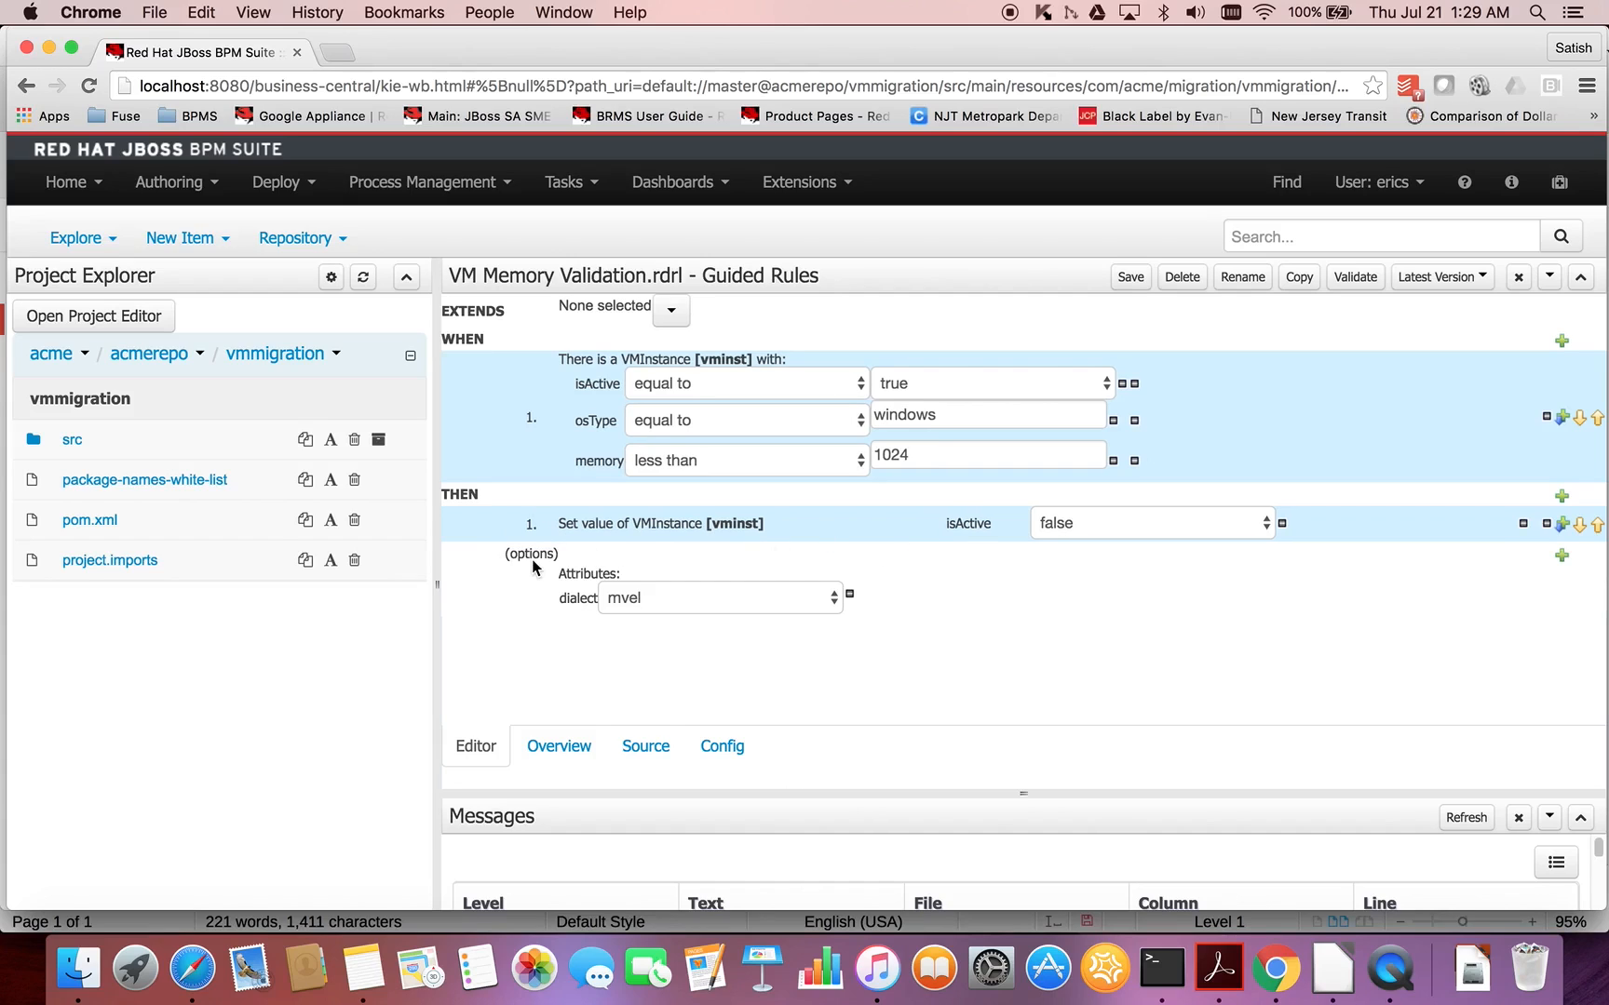
pyautogui.click(1562, 557)
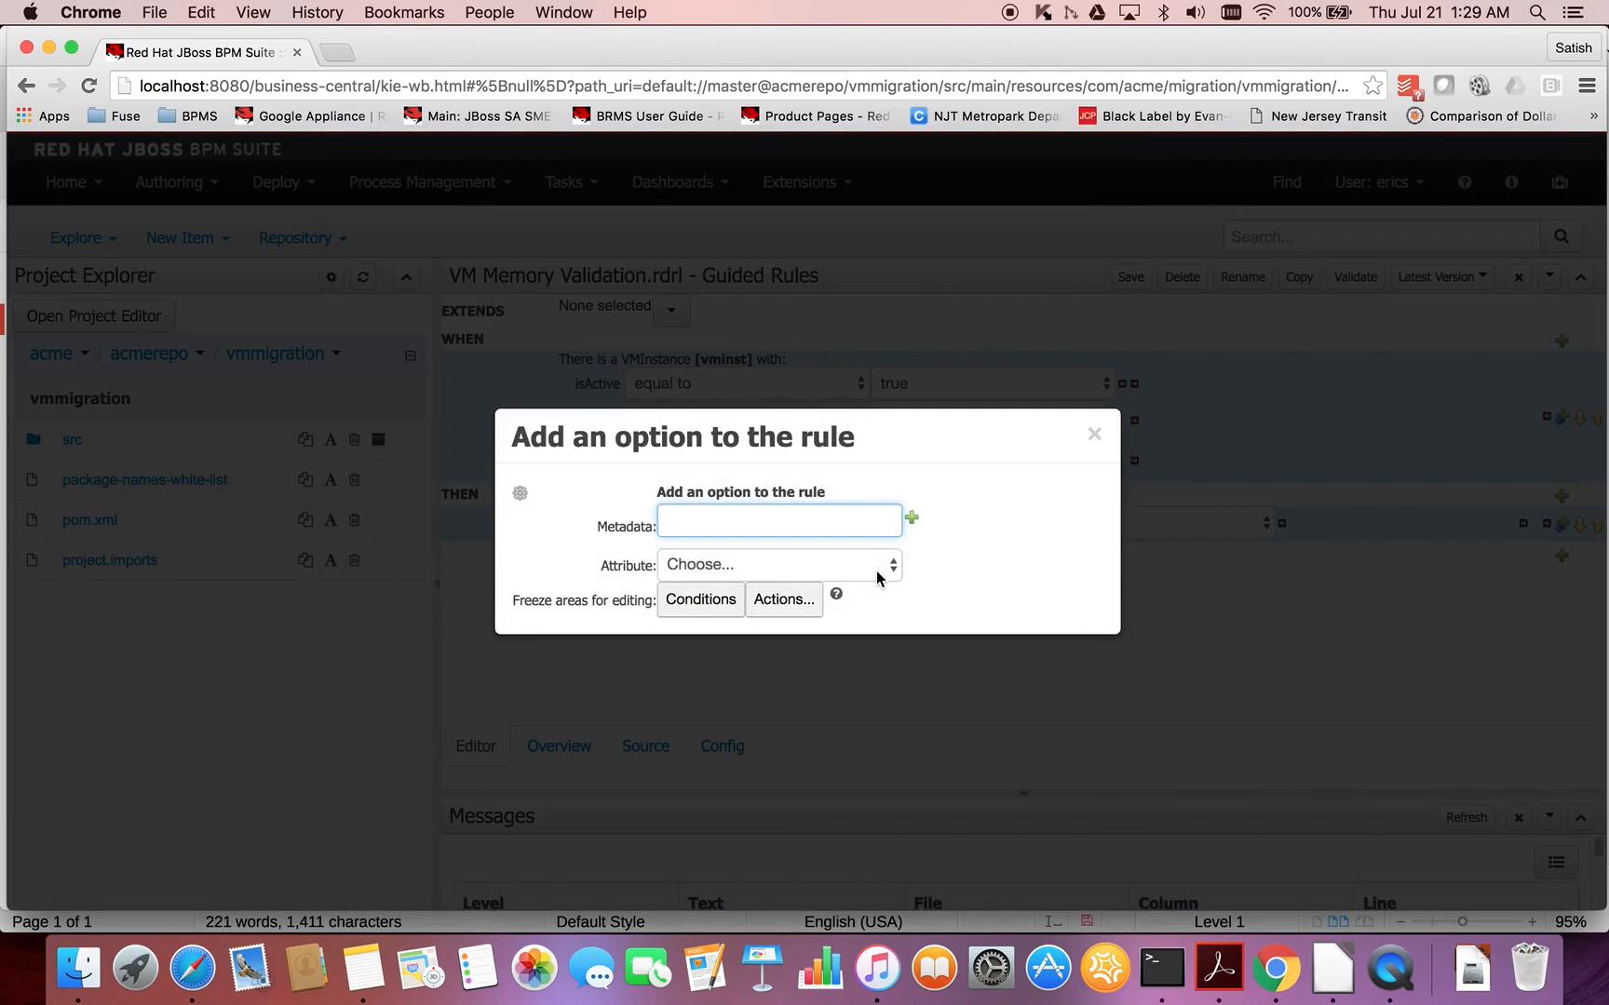
pyautogui.click(885, 569)
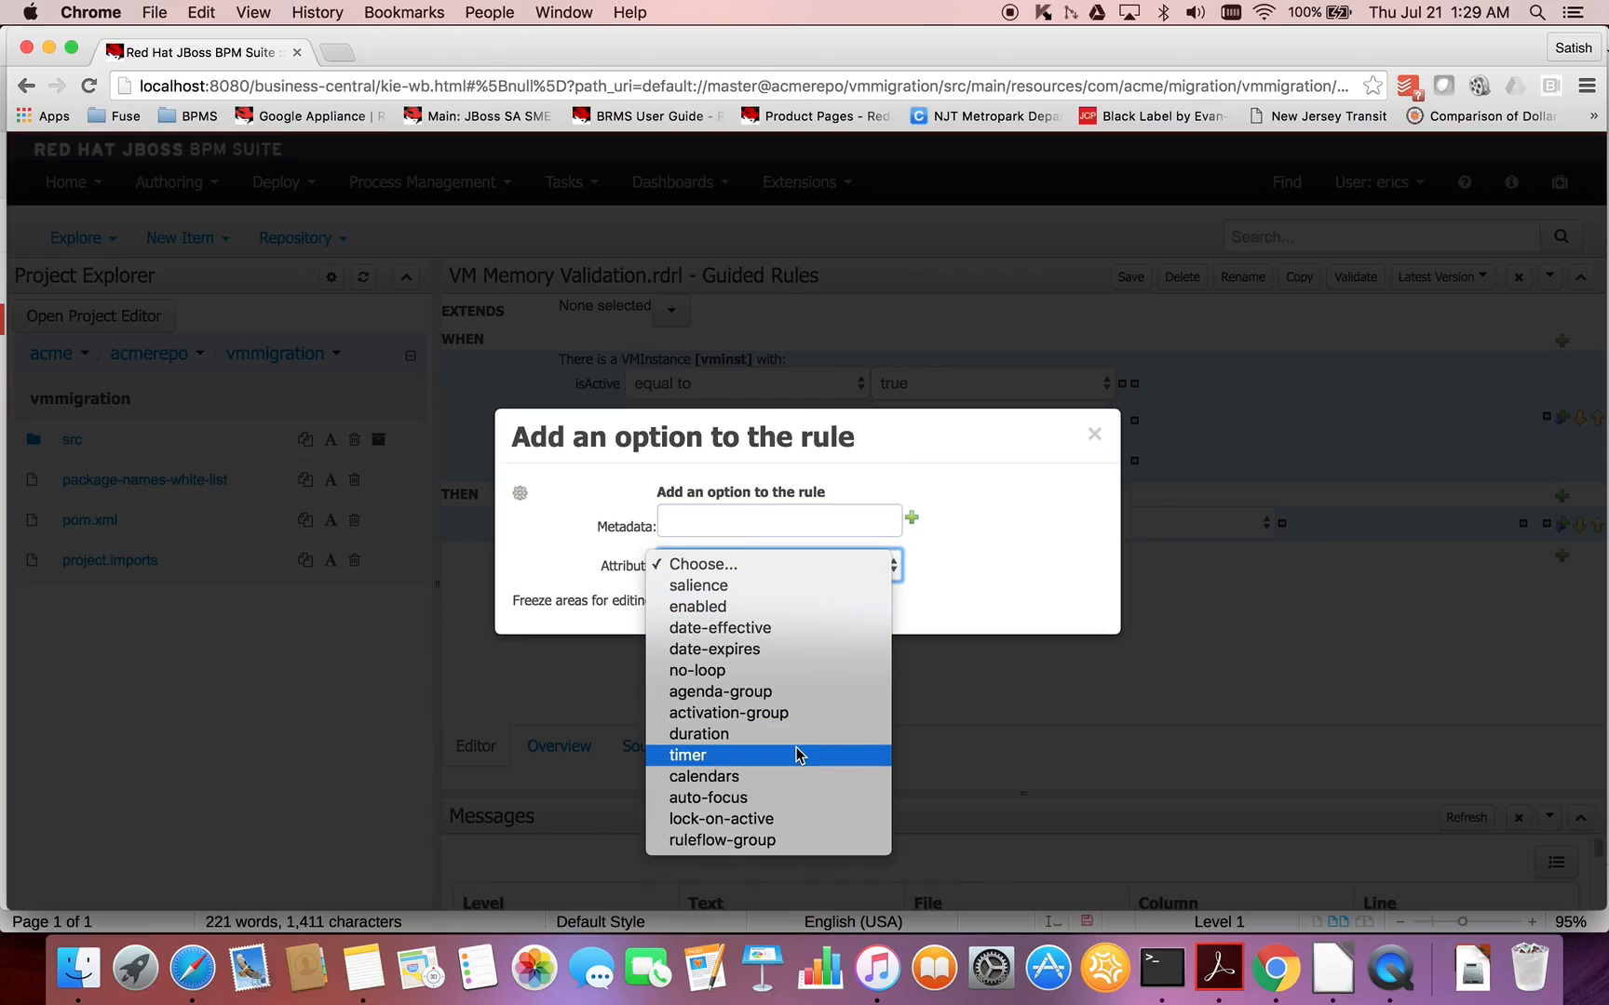
pyautogui.click(745, 842)
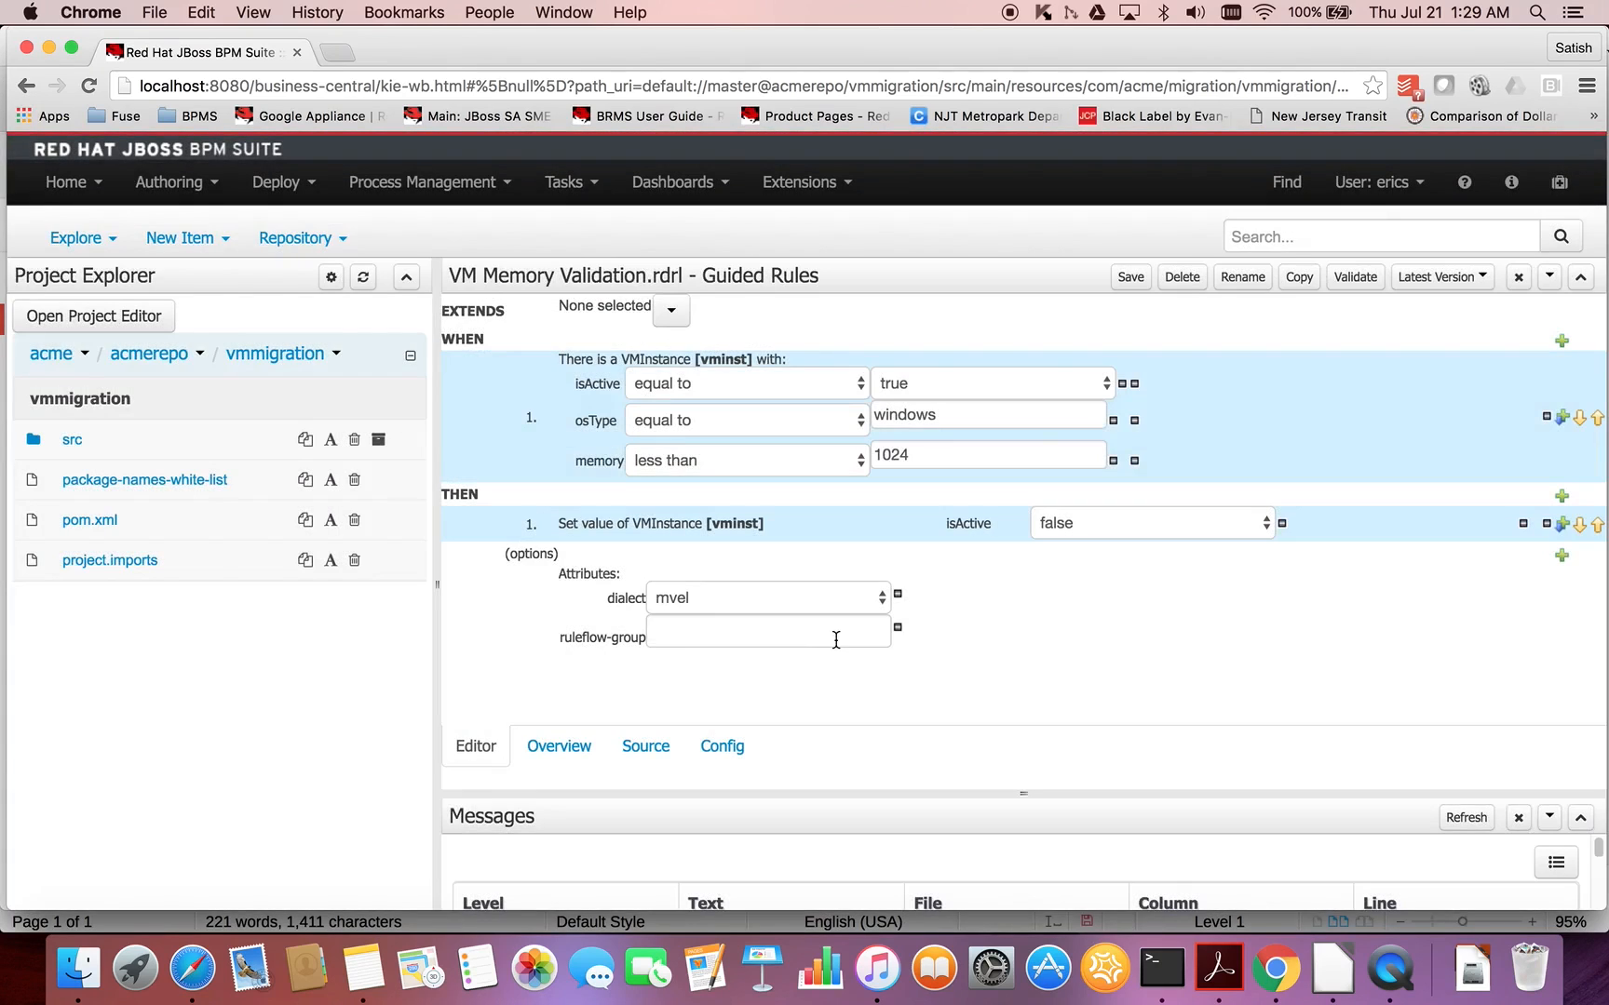
pyautogui.click(752, 641)
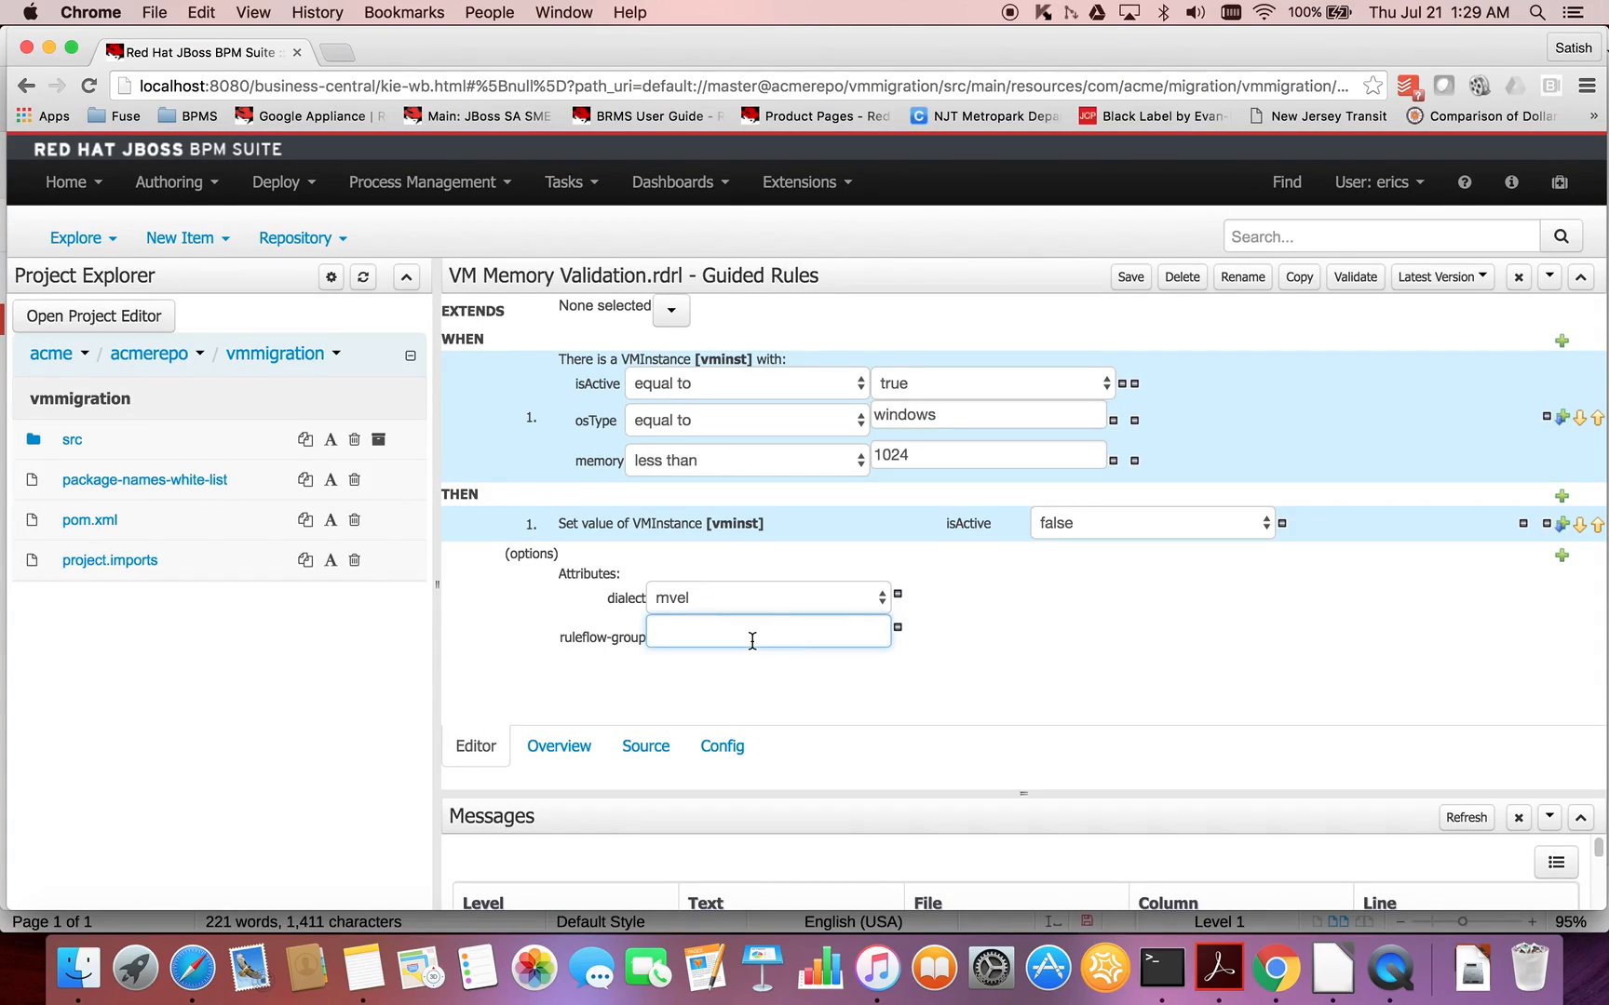
pyautogui.write('validation')
pyautogui.click(1001, 631)
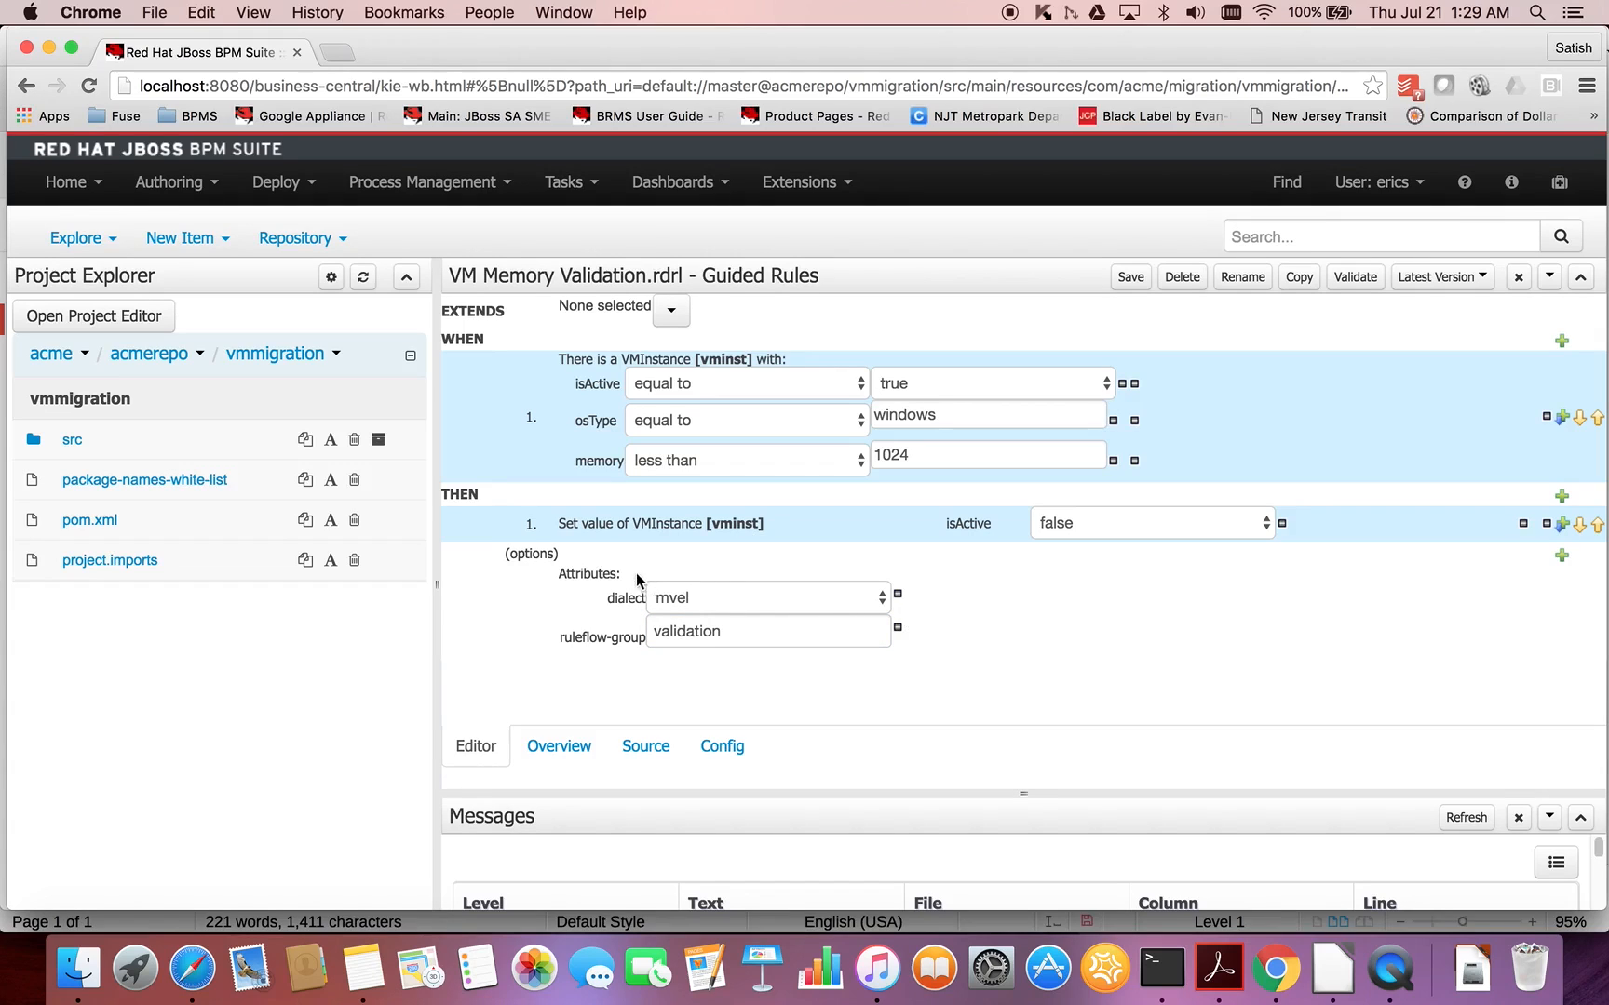
# - Add a no-loop attribute to the VM Memory Validation rule and enable it
pyautogui.click(1562, 557)
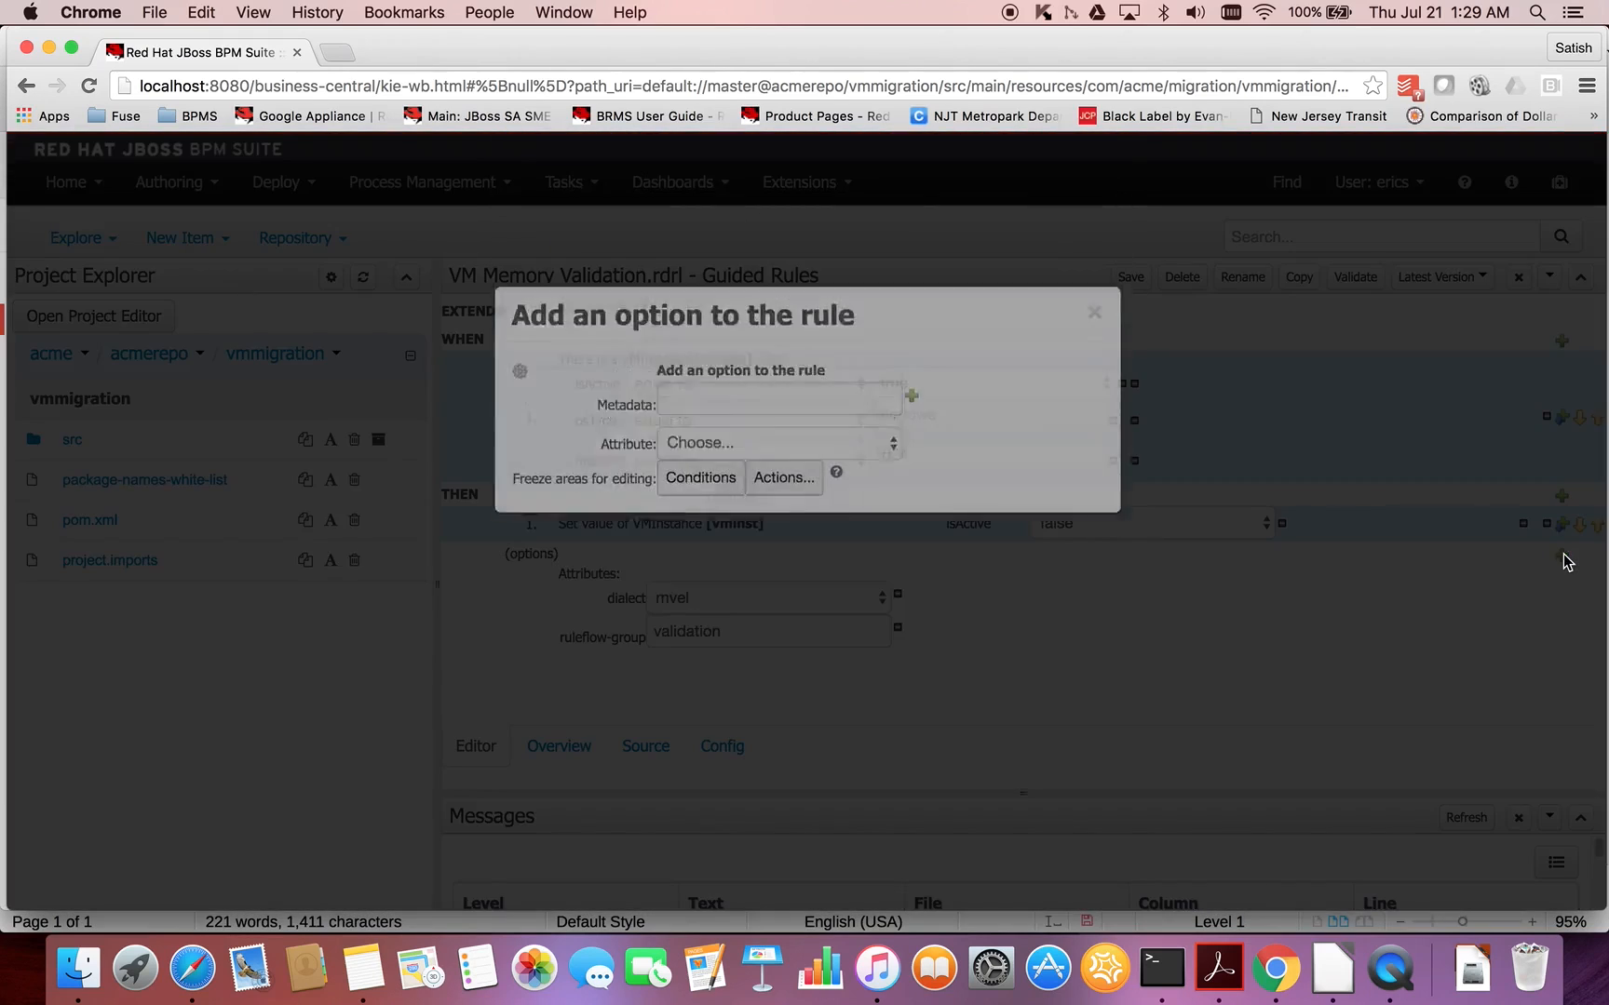
pyautogui.click(864, 566)
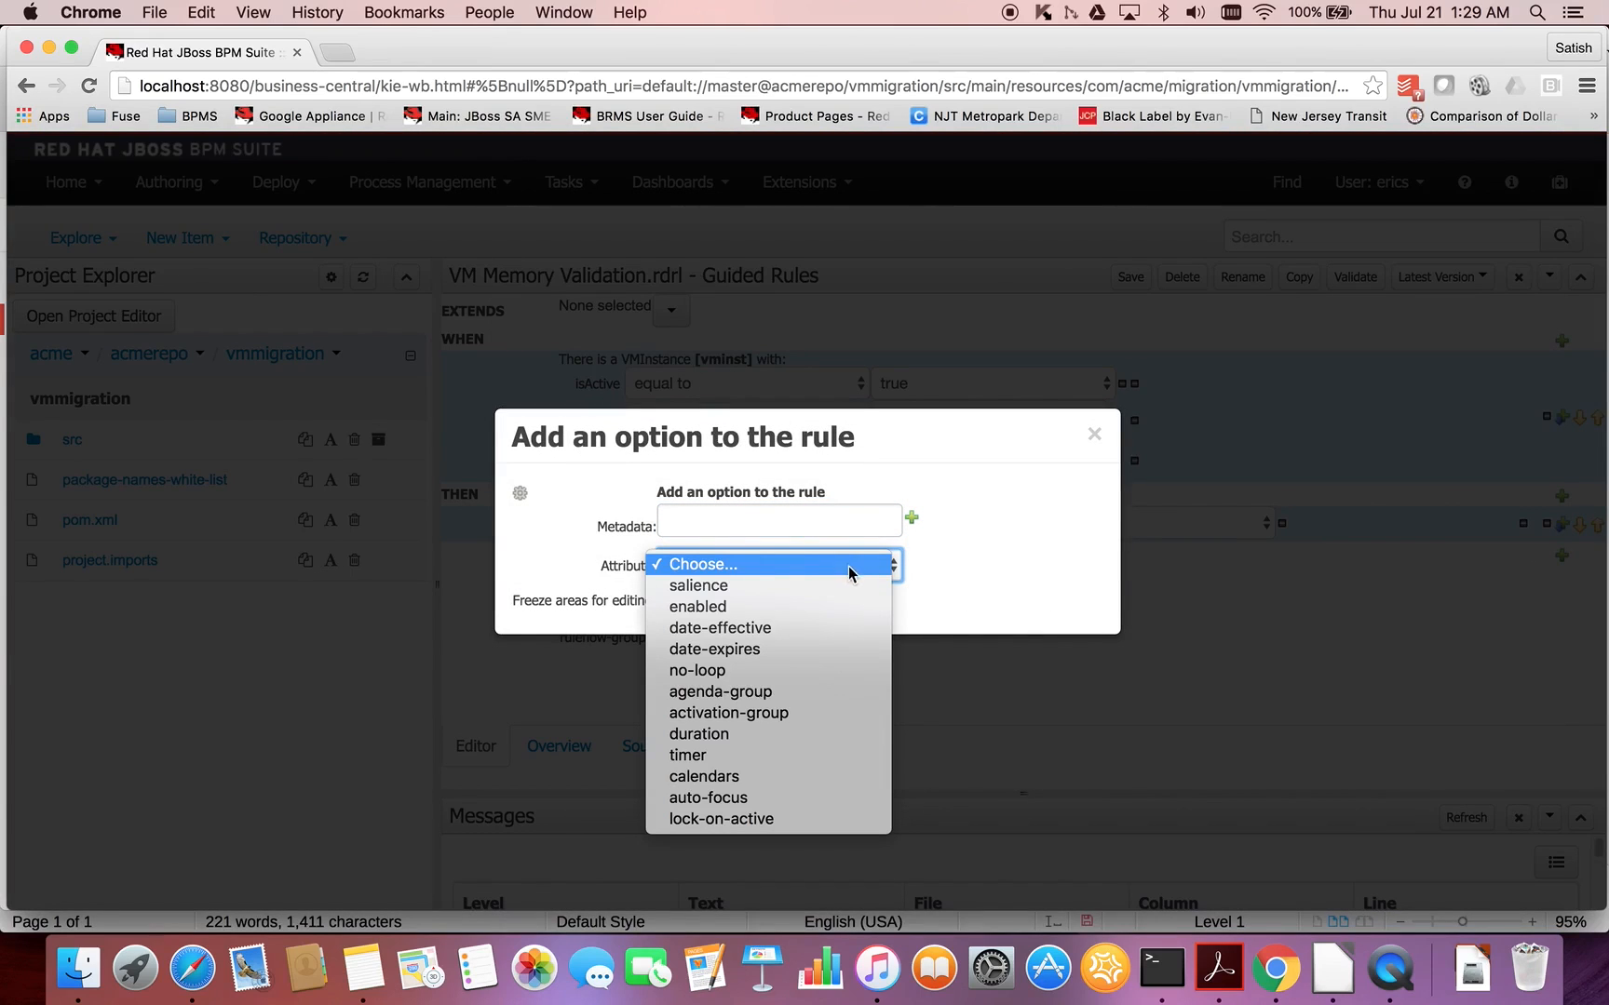
pyautogui.click(754, 672)
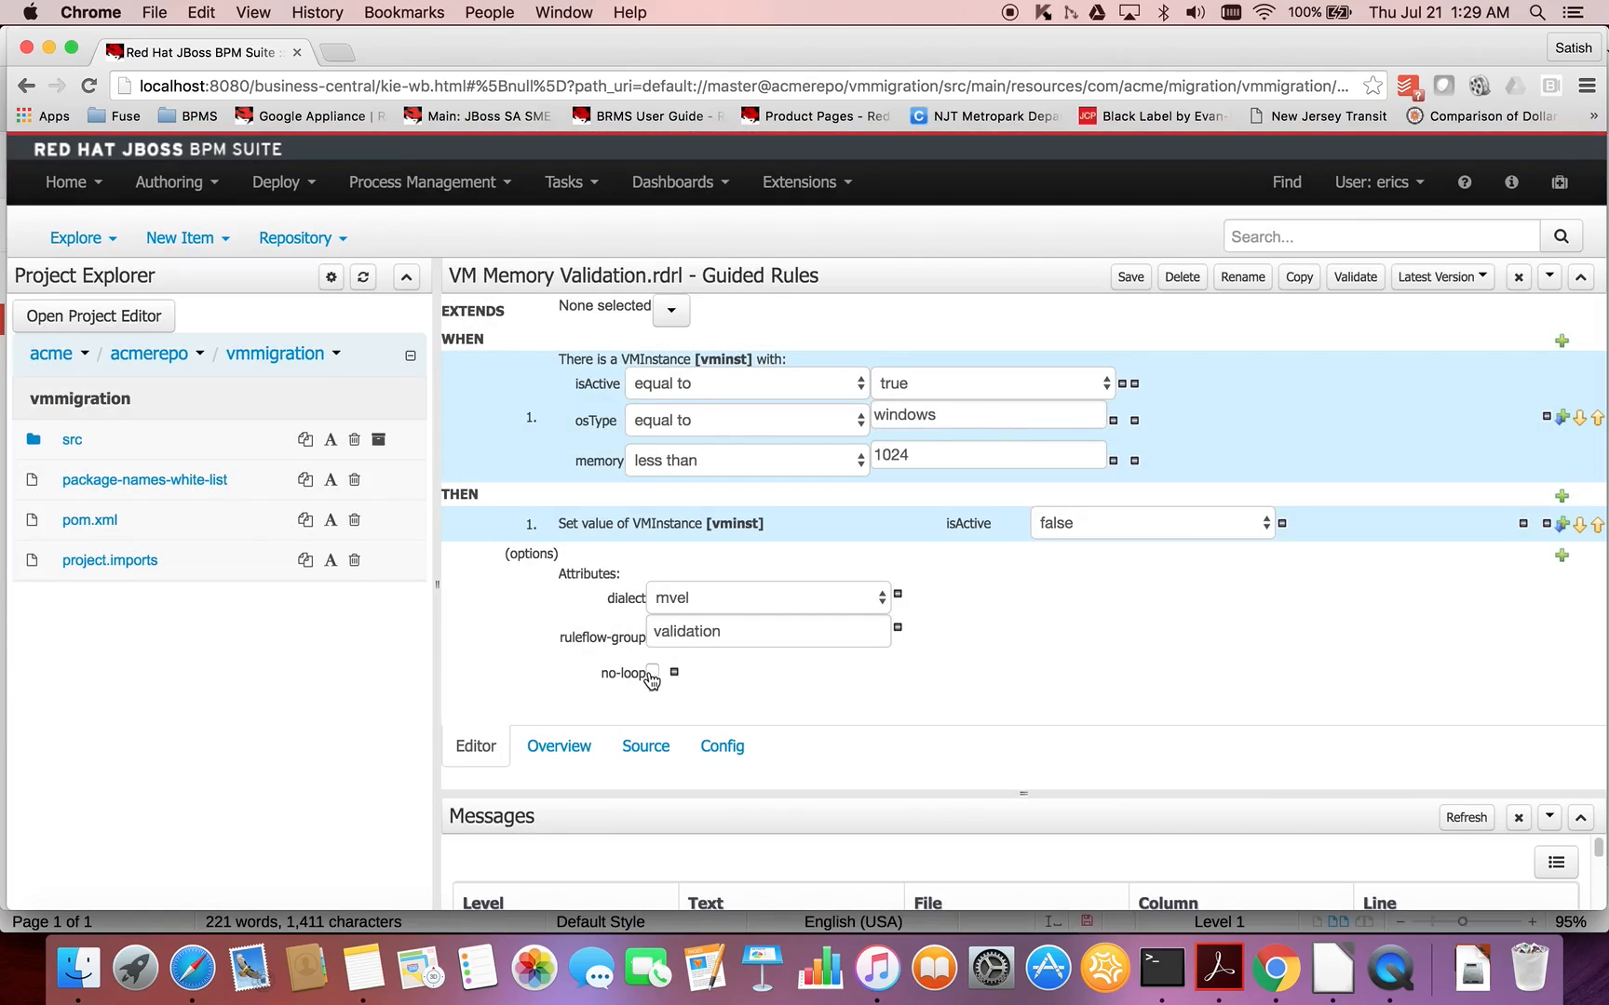
pyautogui.click(651, 672)
pyautogui.click(975, 665)
# - Examine the generated rule source, including the rule name, attributes, VMInstance condition and the action on vminst
pyautogui.click(651, 749)
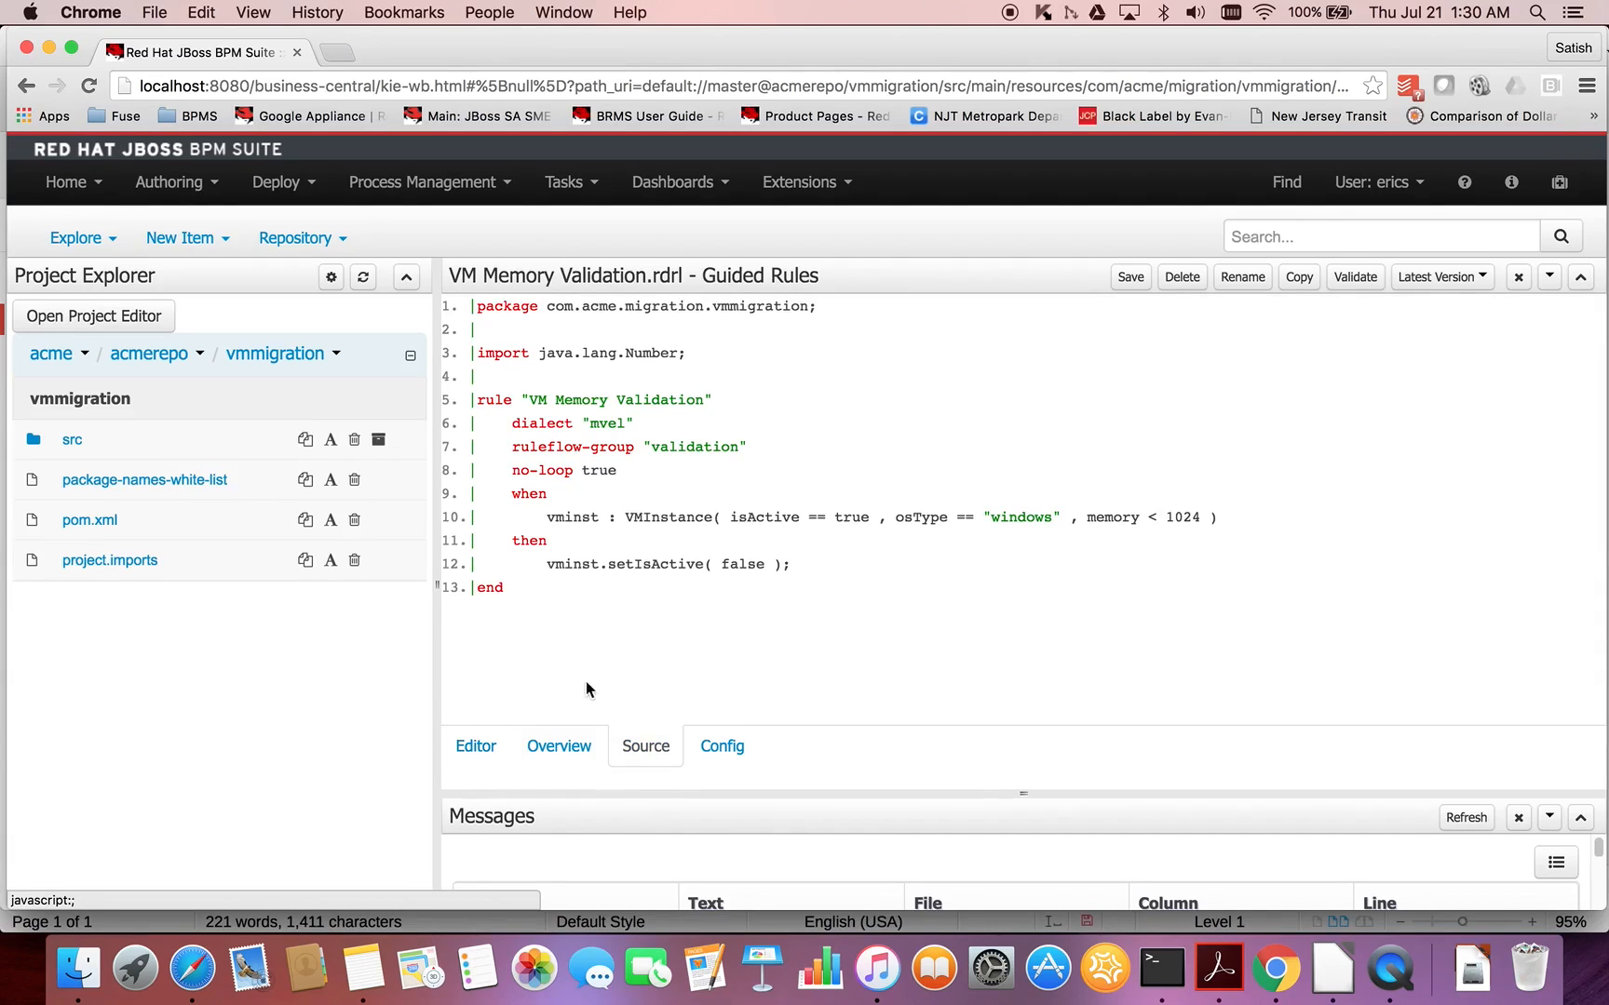
pyautogui.doubleClick(489, 401)
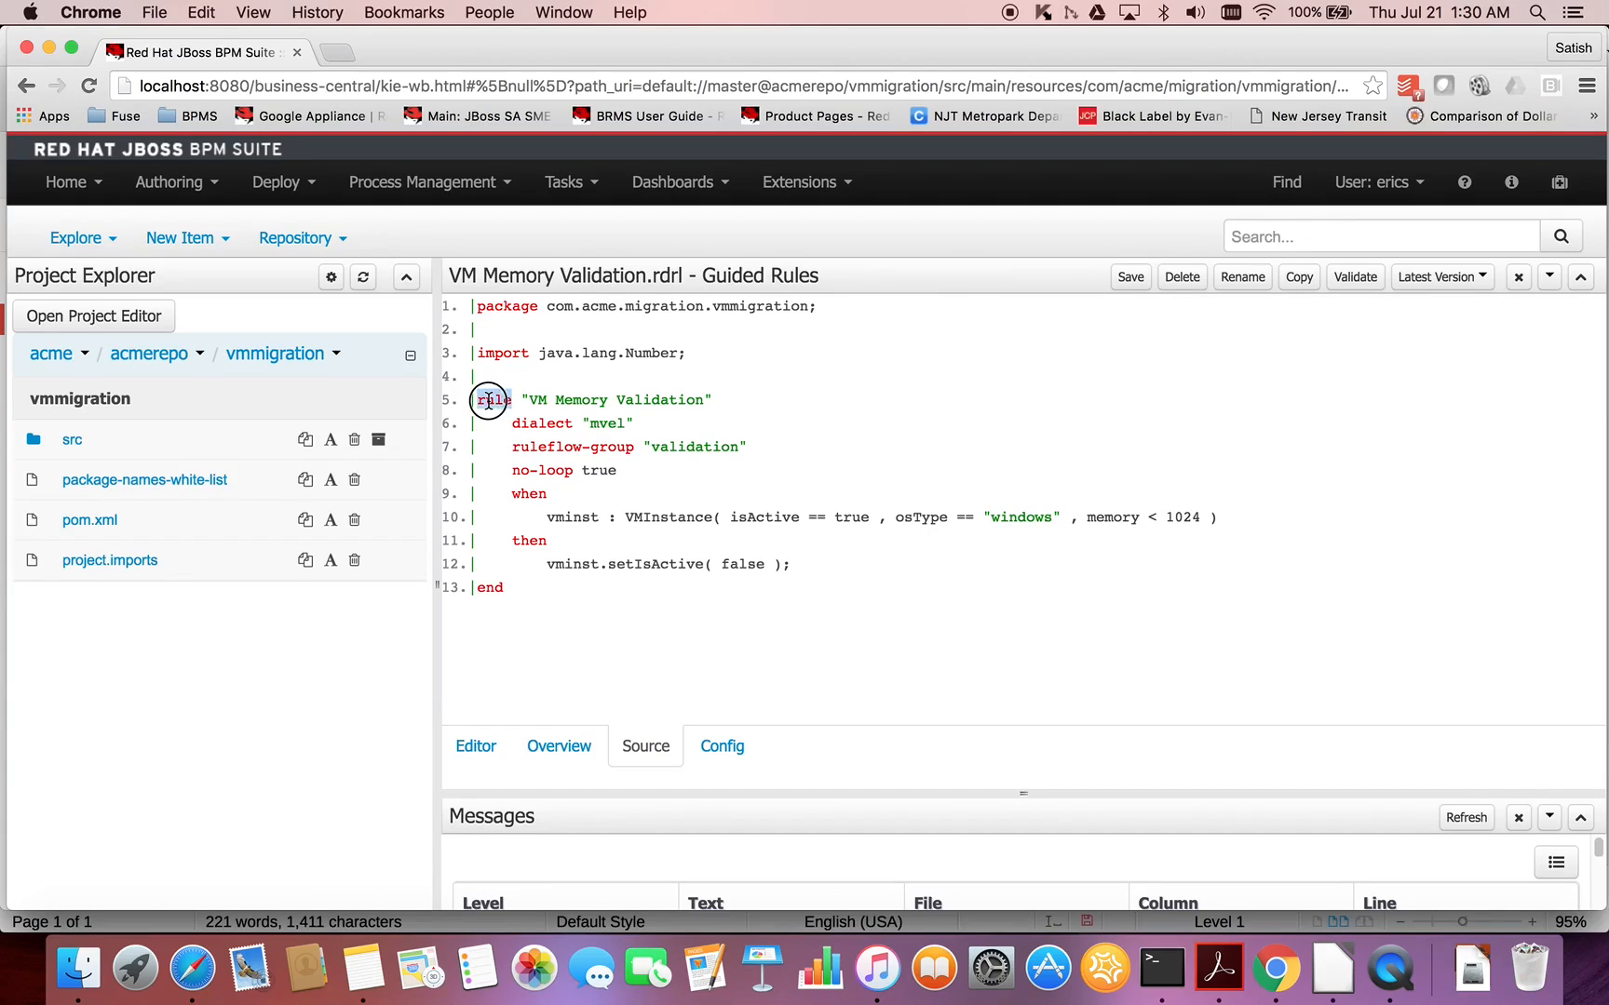
pyautogui.doubleClick(496, 585)
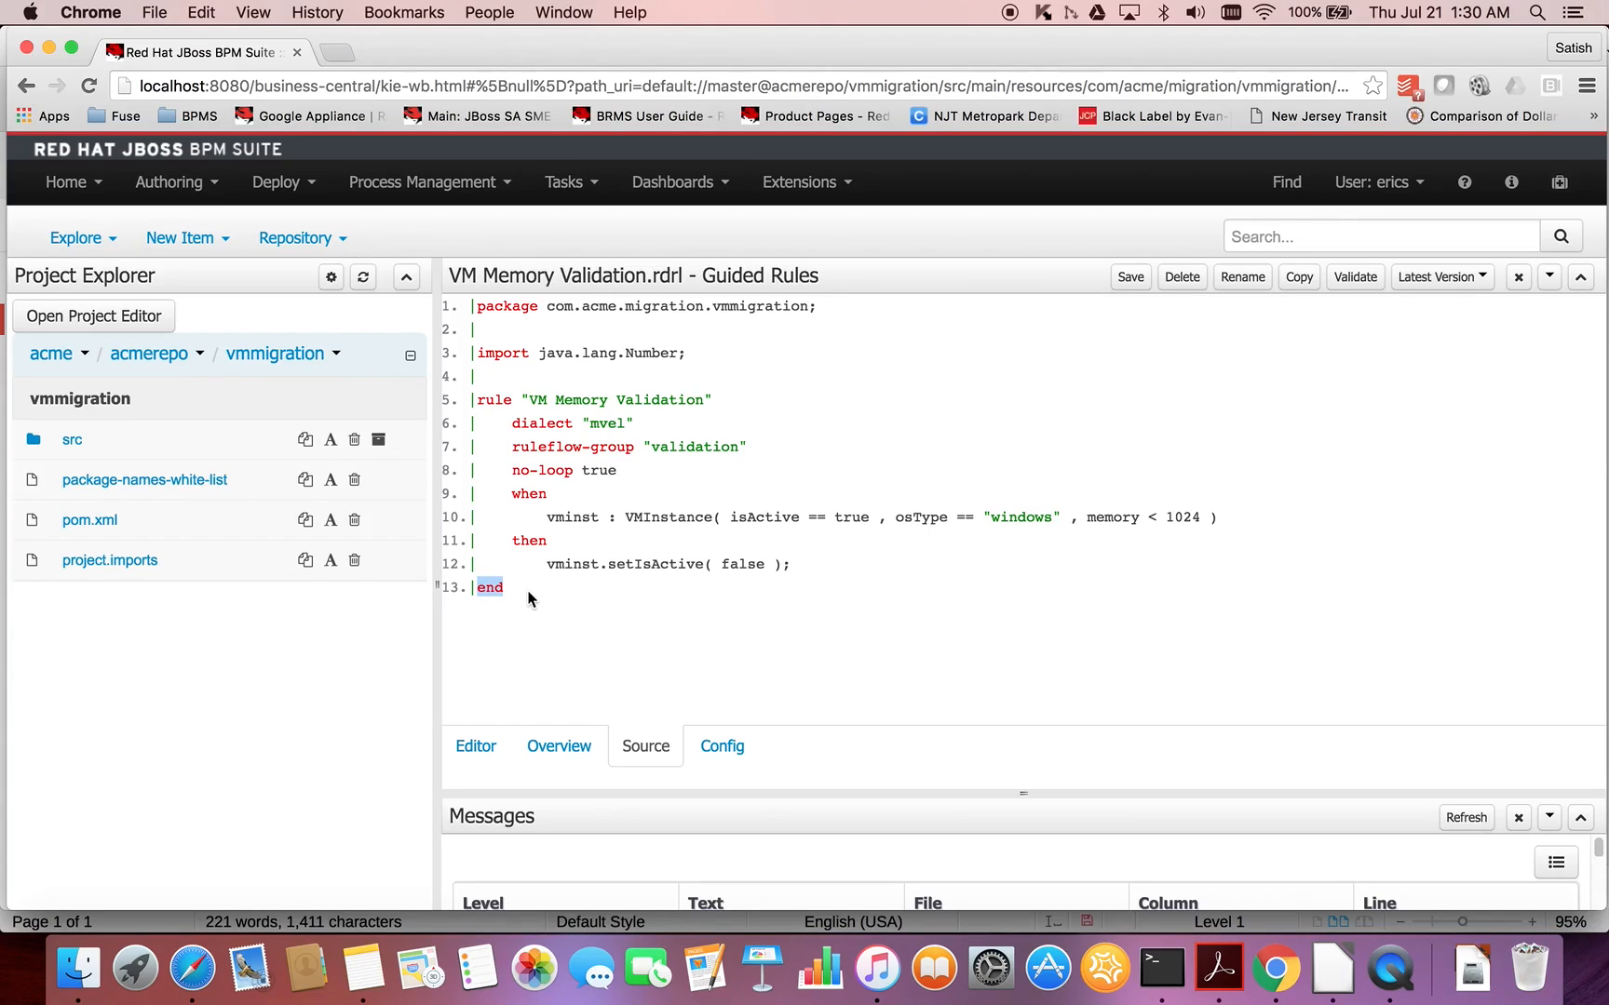
pyautogui.moveTo(530, 400); pyautogui.dragTo(709, 400)
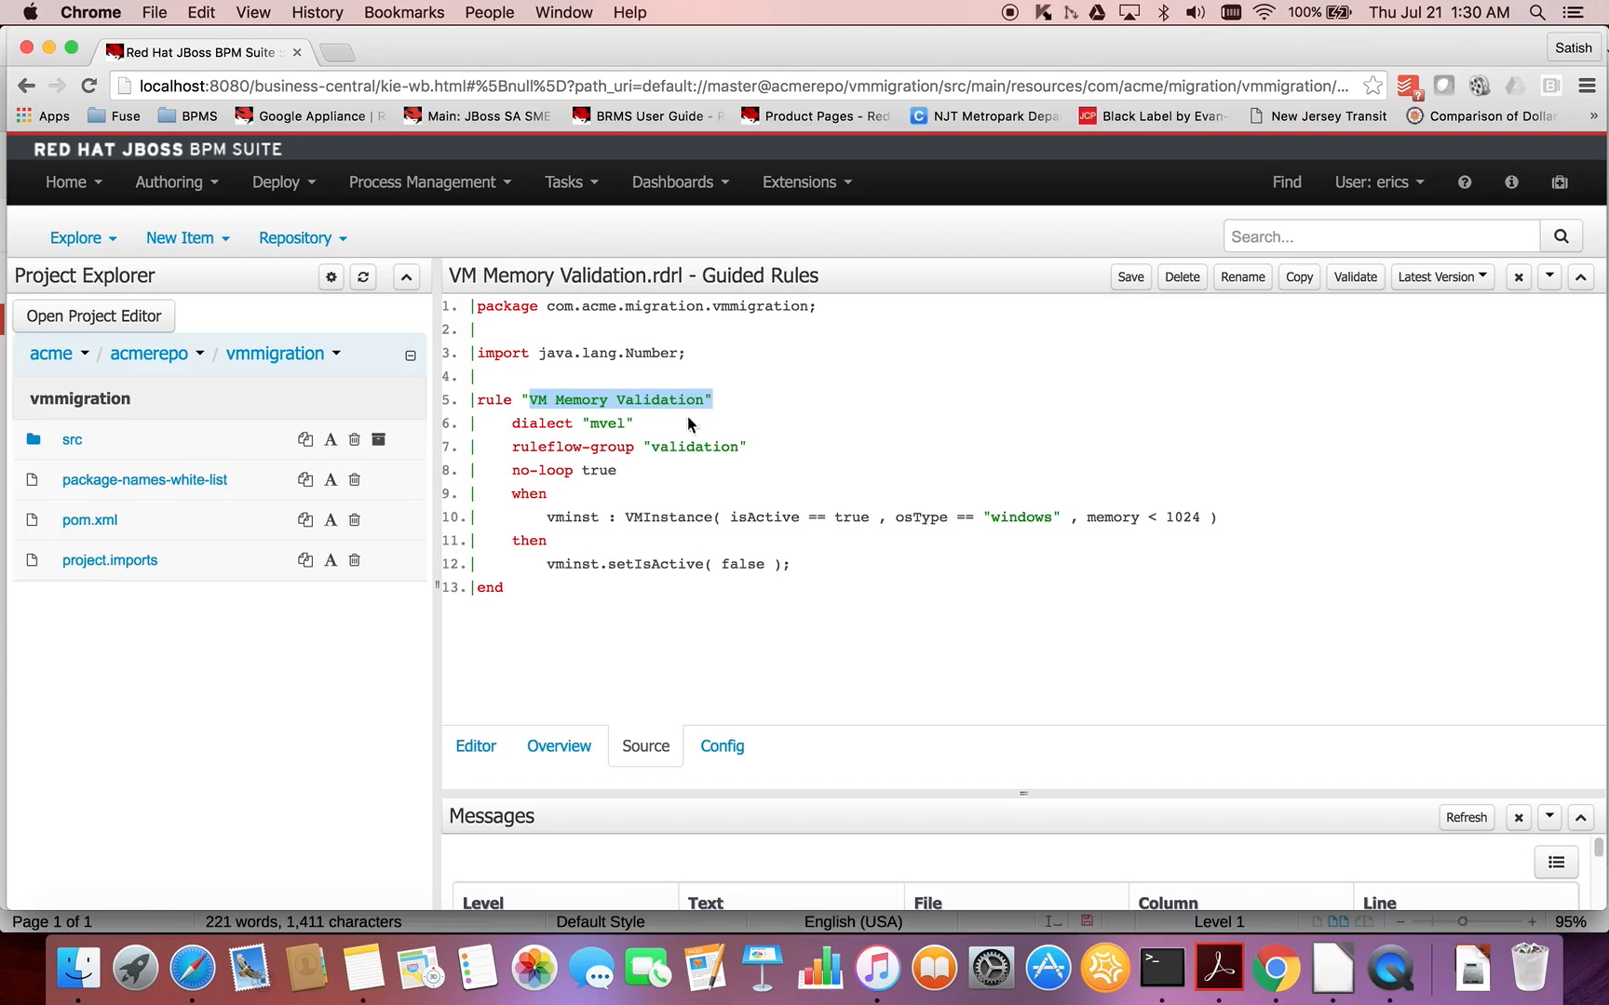
pyautogui.doubleClick(610, 425)
pyautogui.click(631, 428)
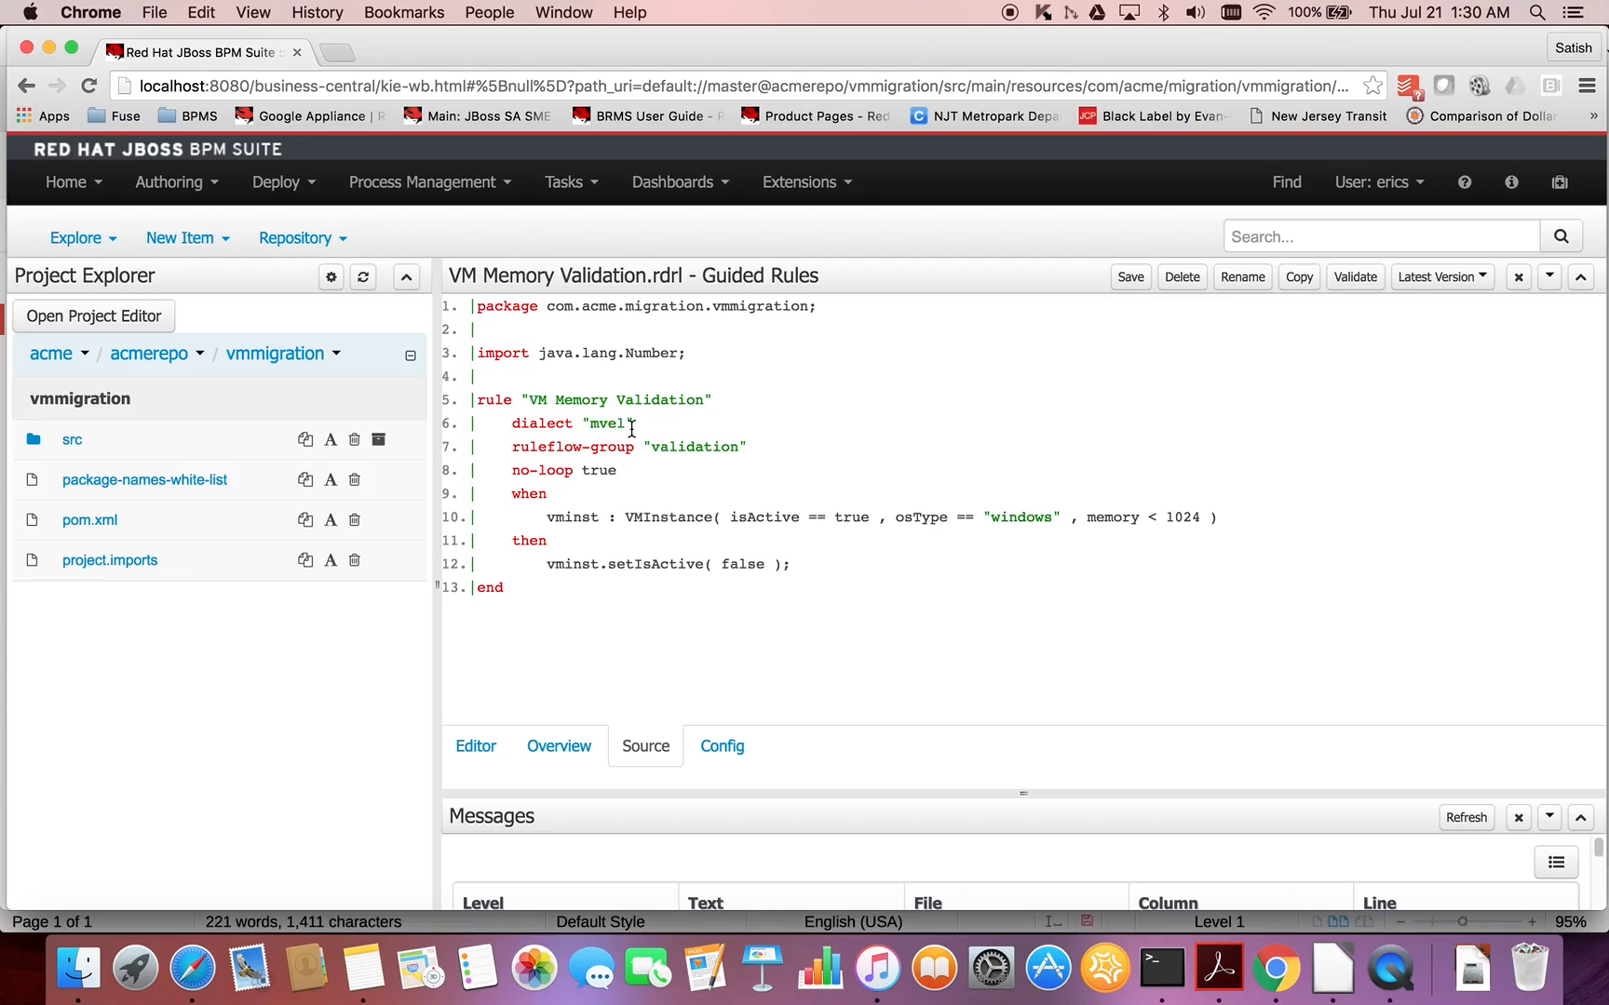
pyautogui.doubleClick(670, 447)
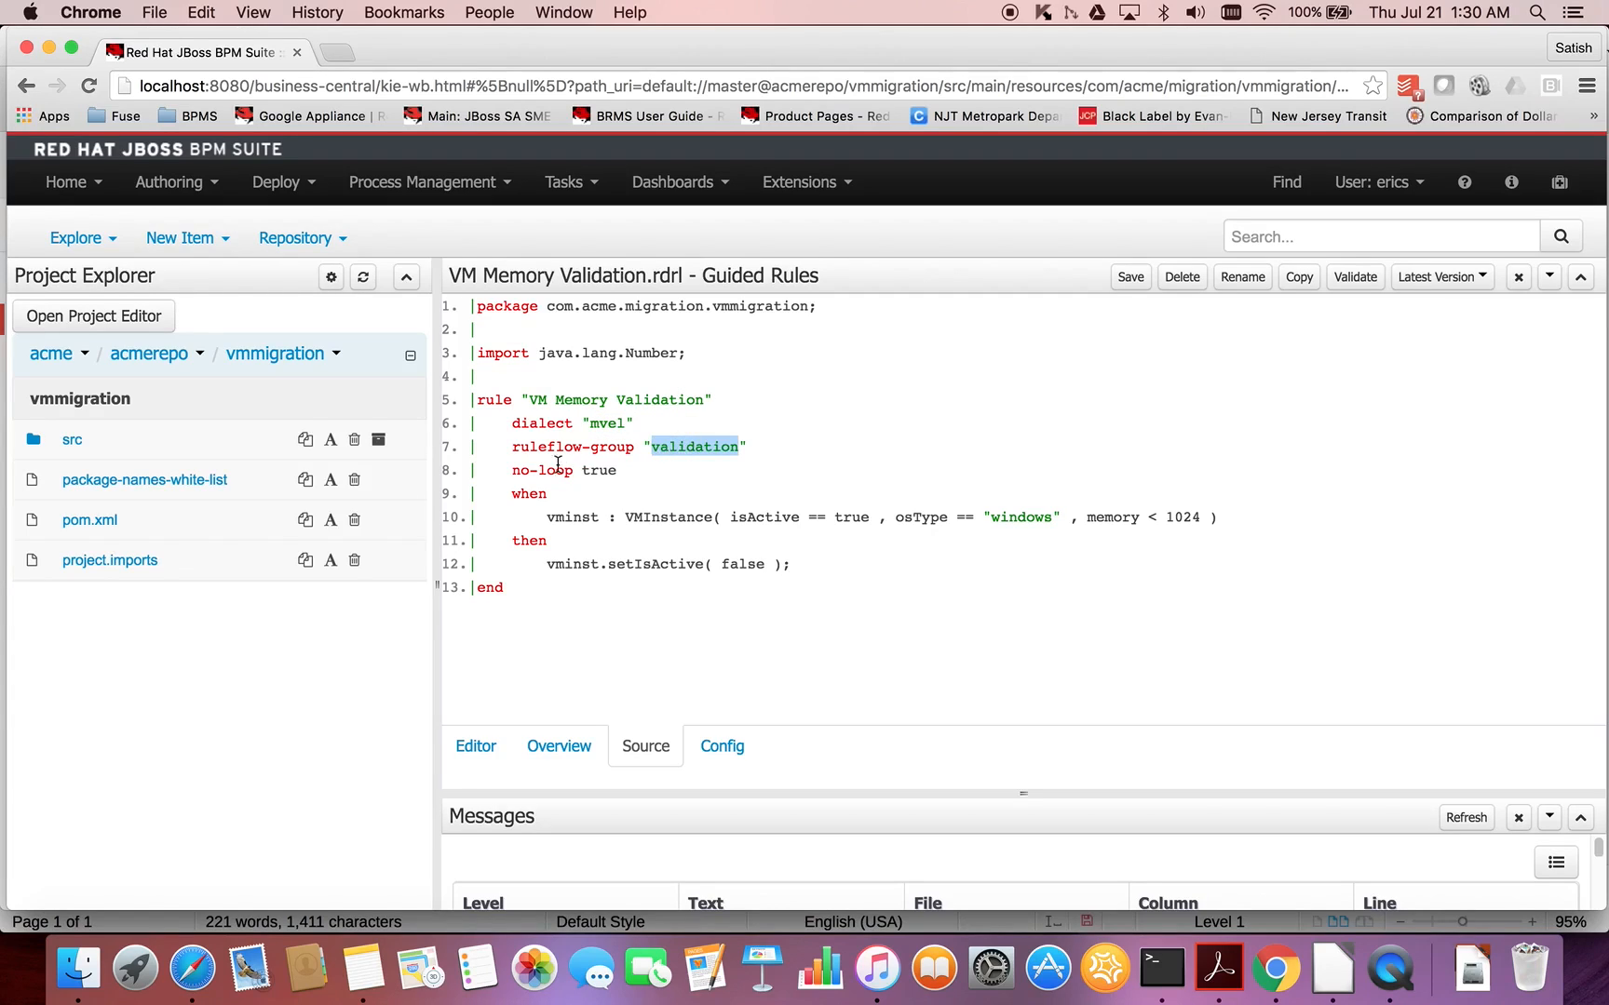
pyautogui.moveTo(511, 424); pyautogui.dragTo(601, 468)
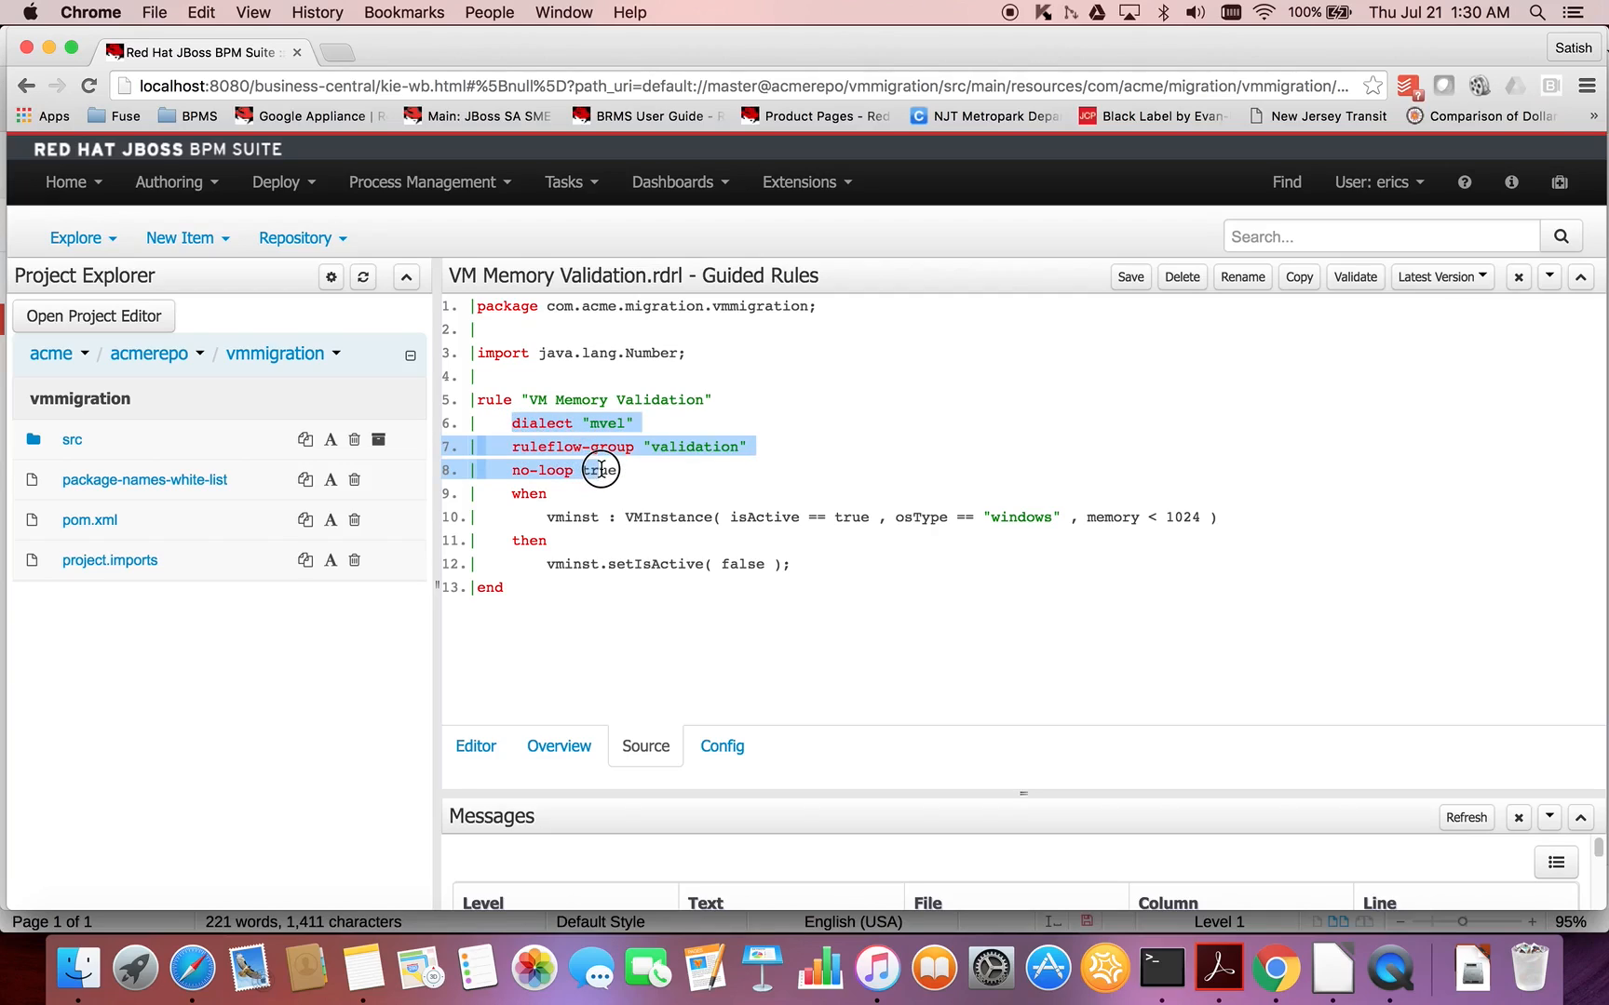
pyautogui.click(593, 481)
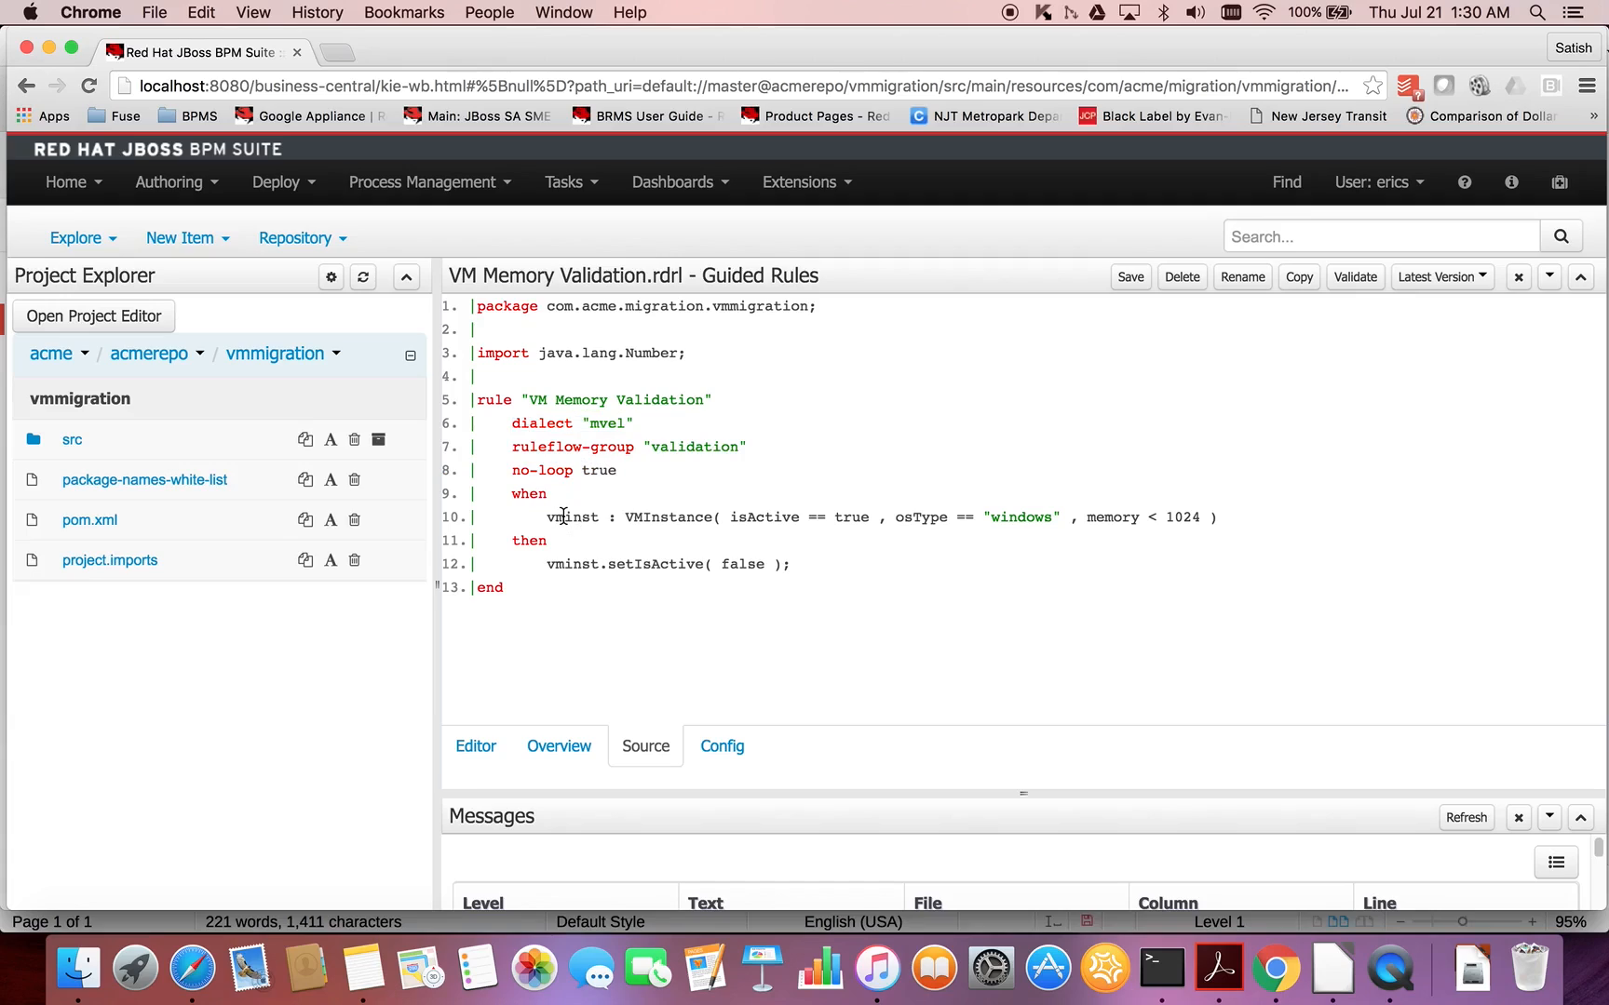
pyautogui.doubleClick(674, 518)
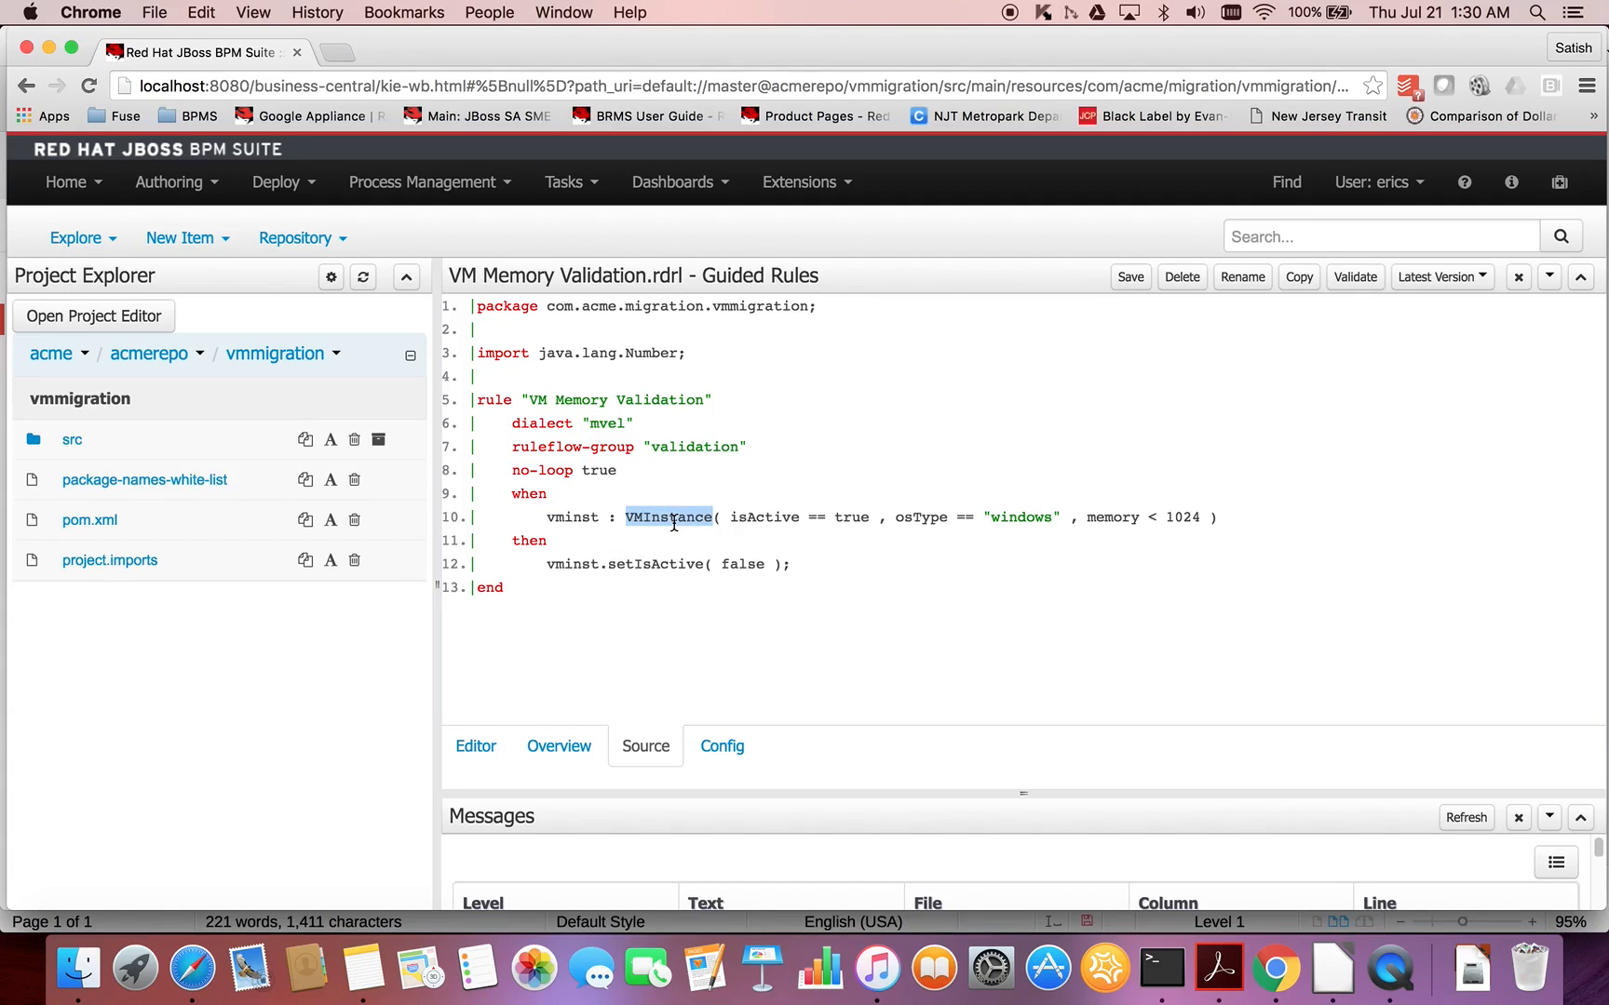
pyautogui.doubleClick(570, 517)
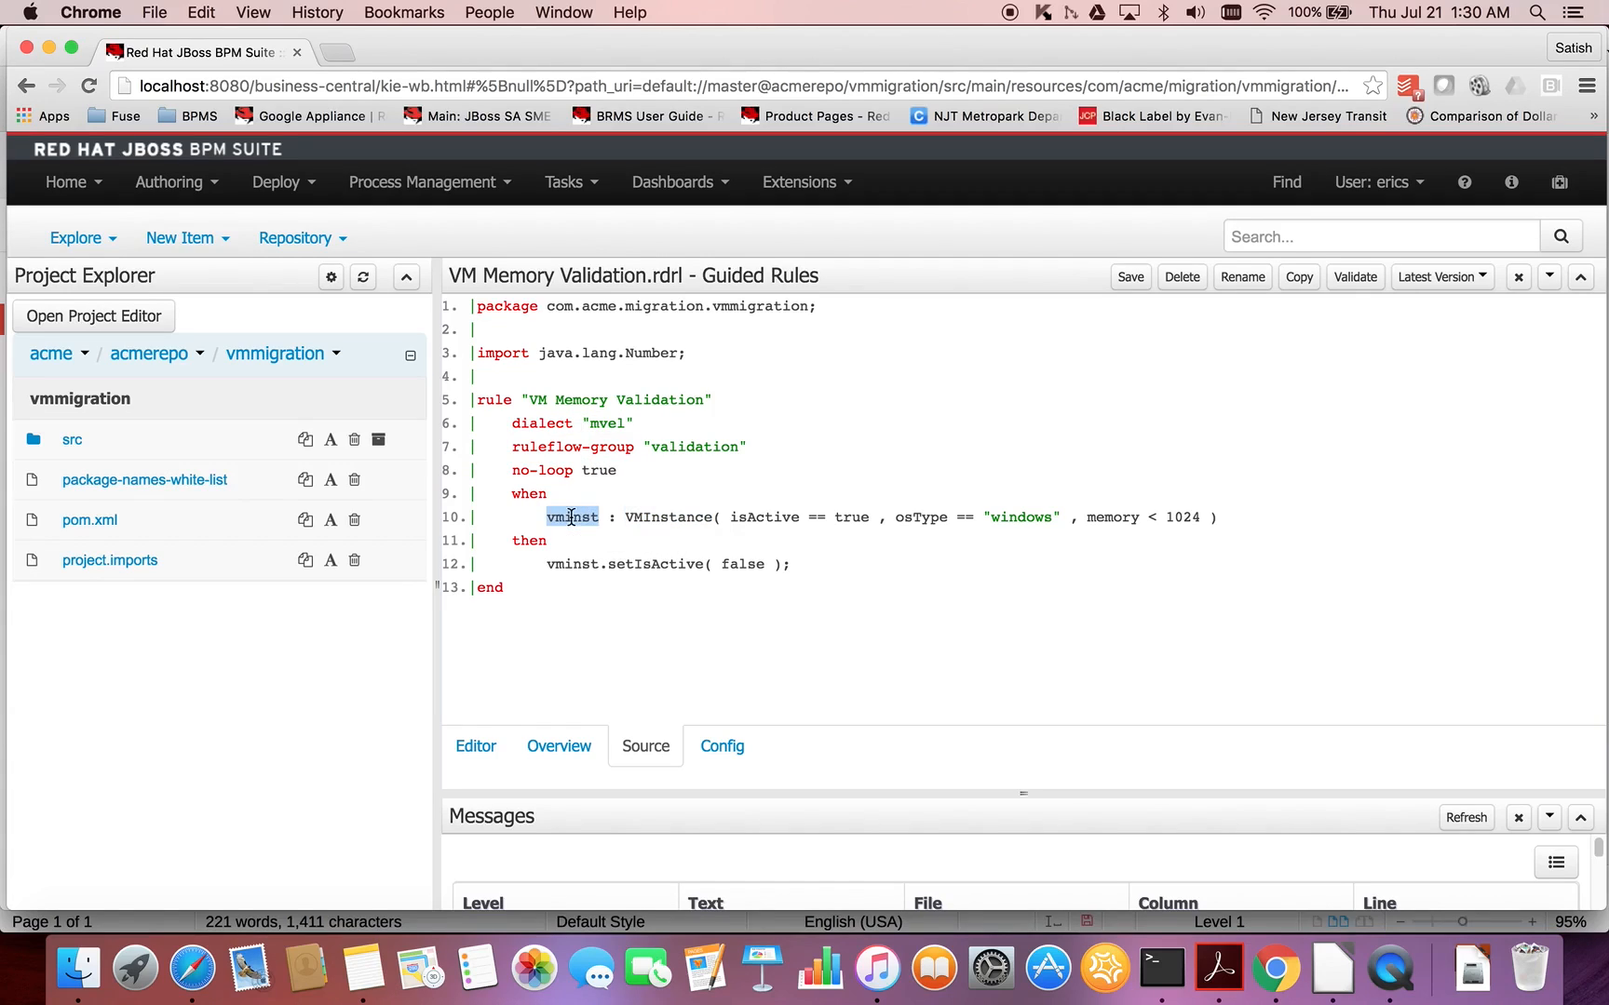
pyautogui.click(746, 521)
pyautogui.doubleClick(572, 565)
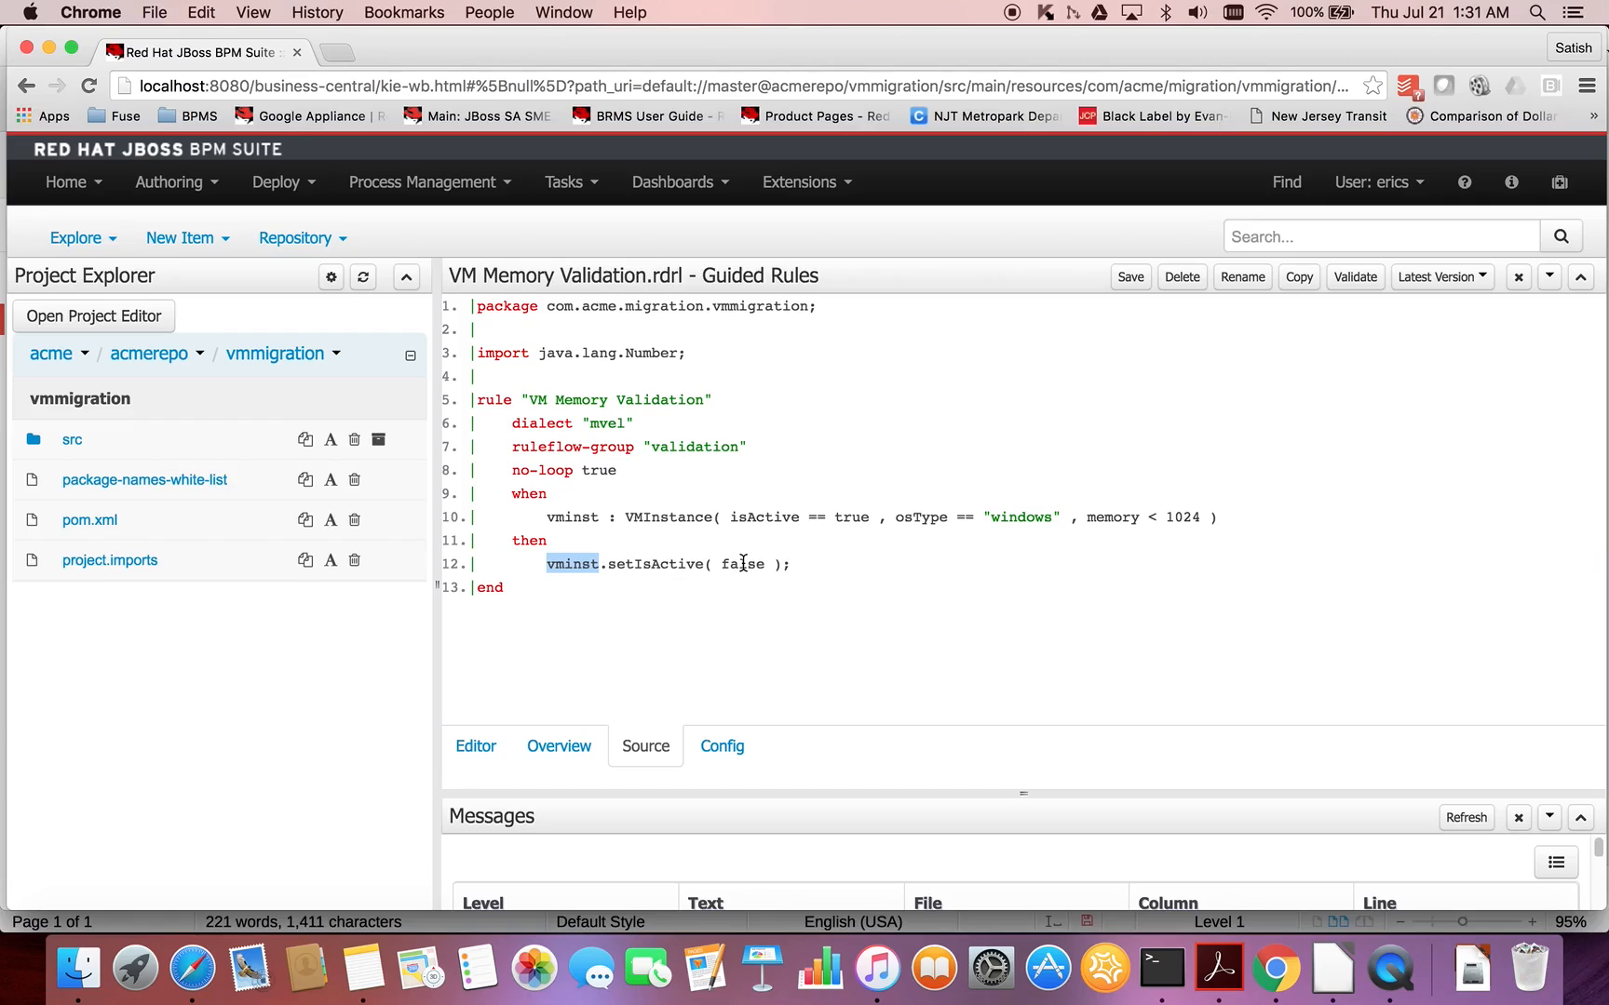
# - Return to the rule's editor view, validate the rule and save it without a check-in comment
pyautogui.click(485, 750)
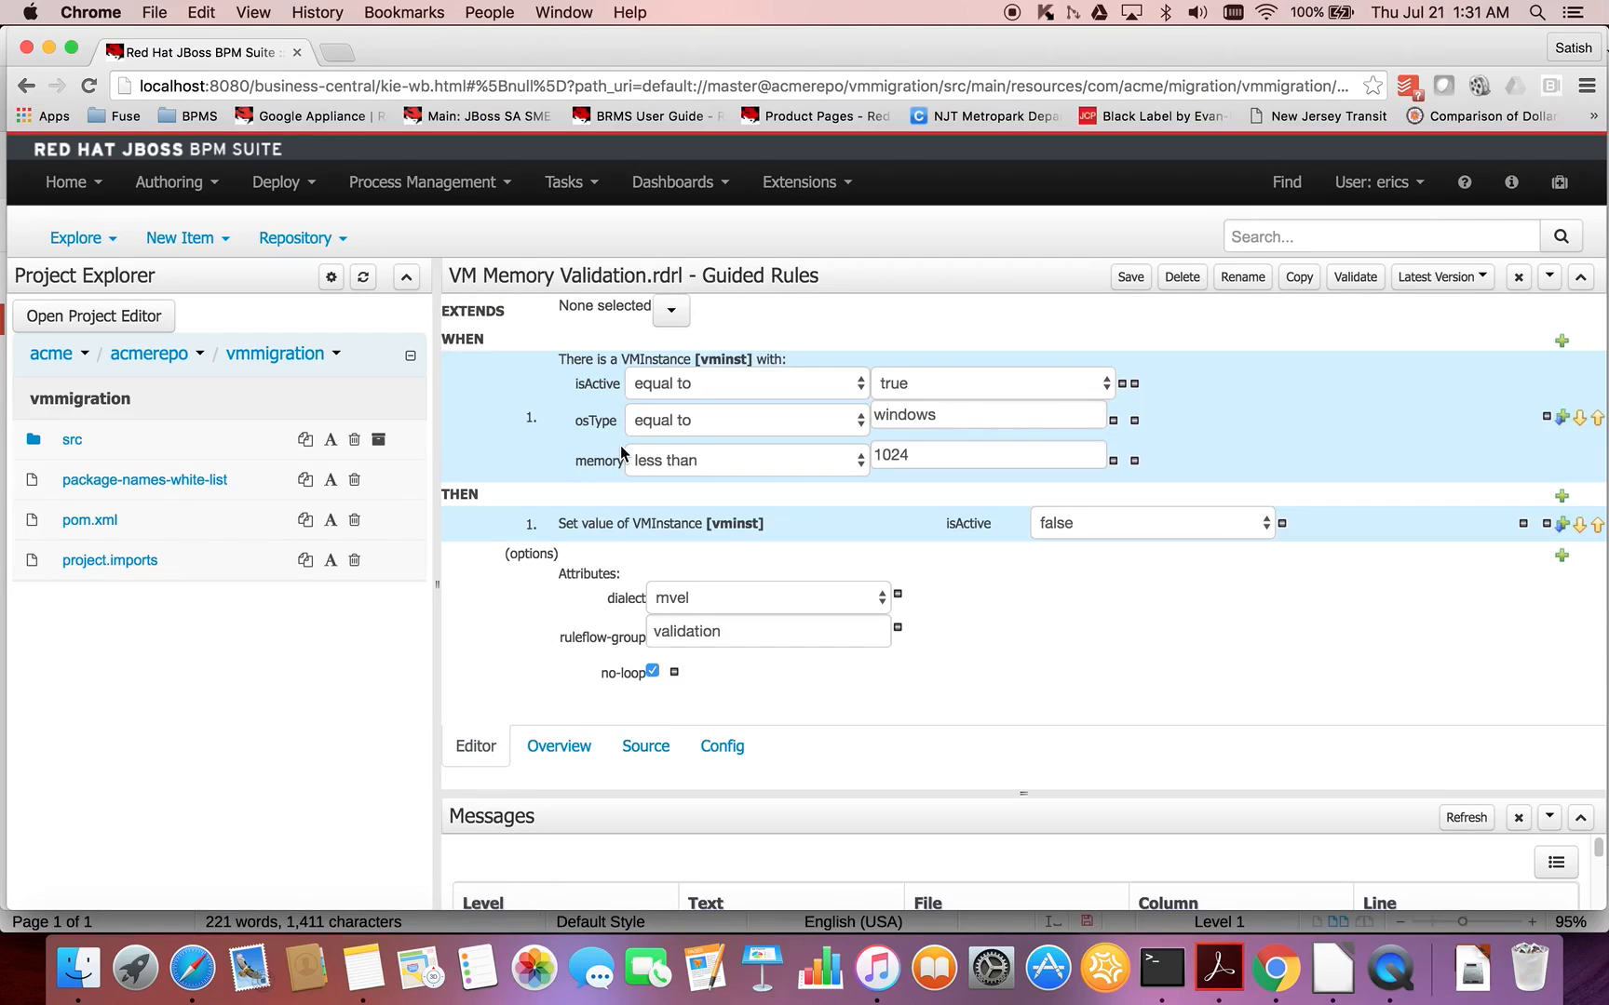
pyautogui.click(1356, 277)
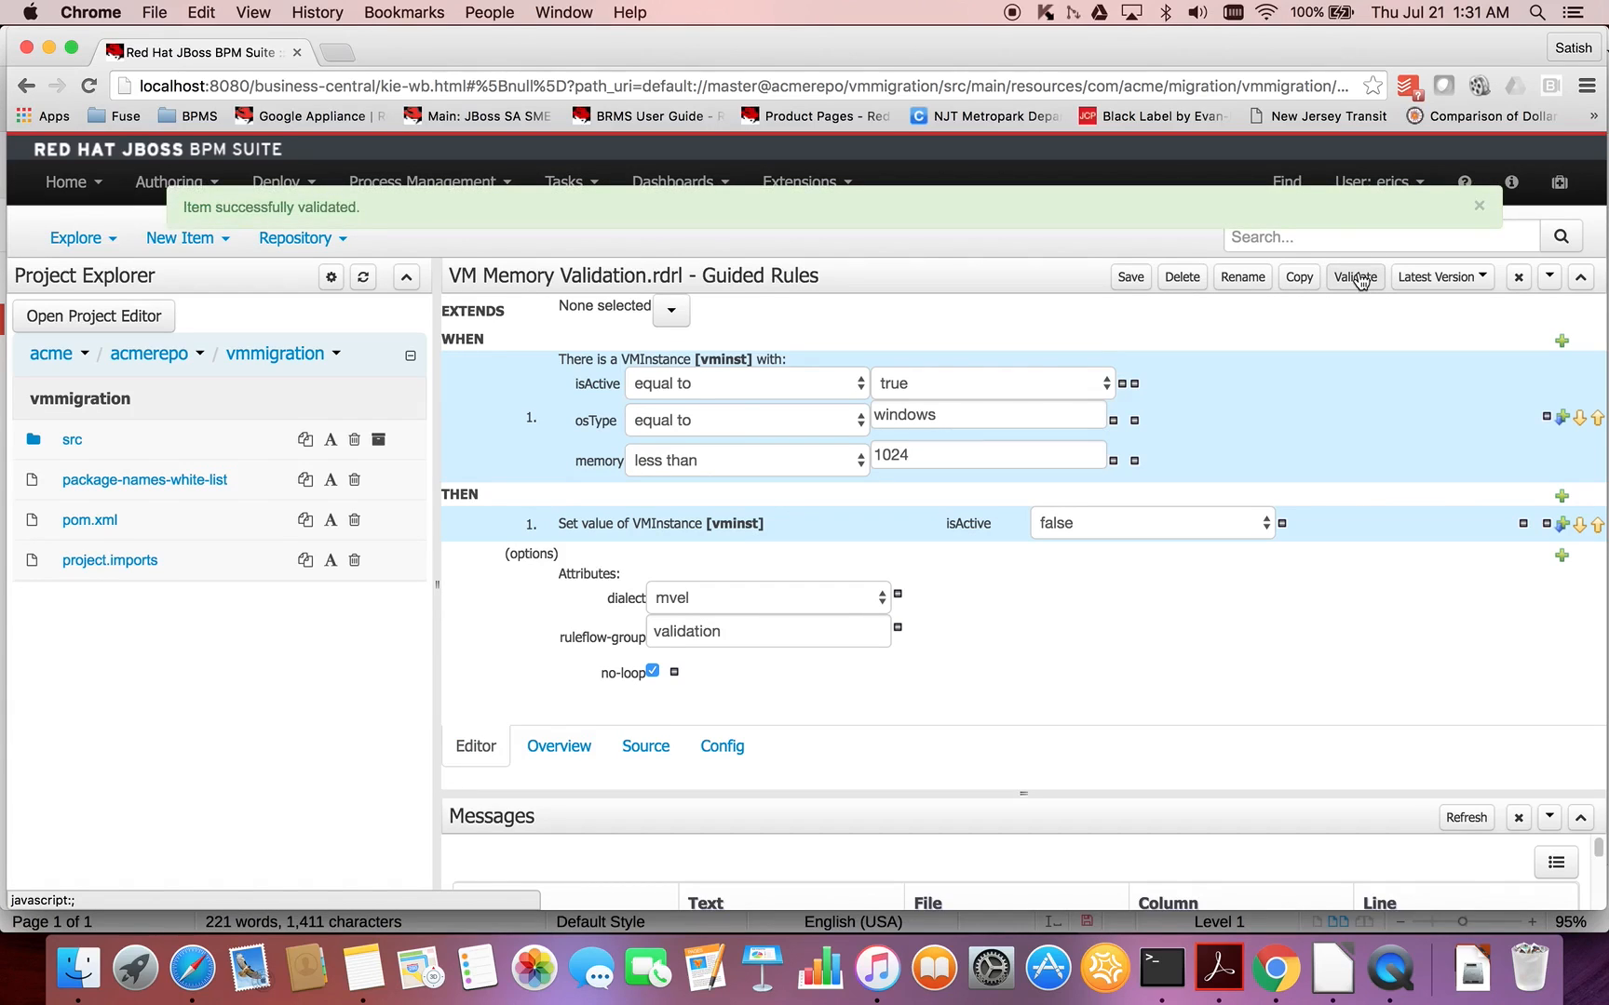
pyautogui.click(1129, 282)
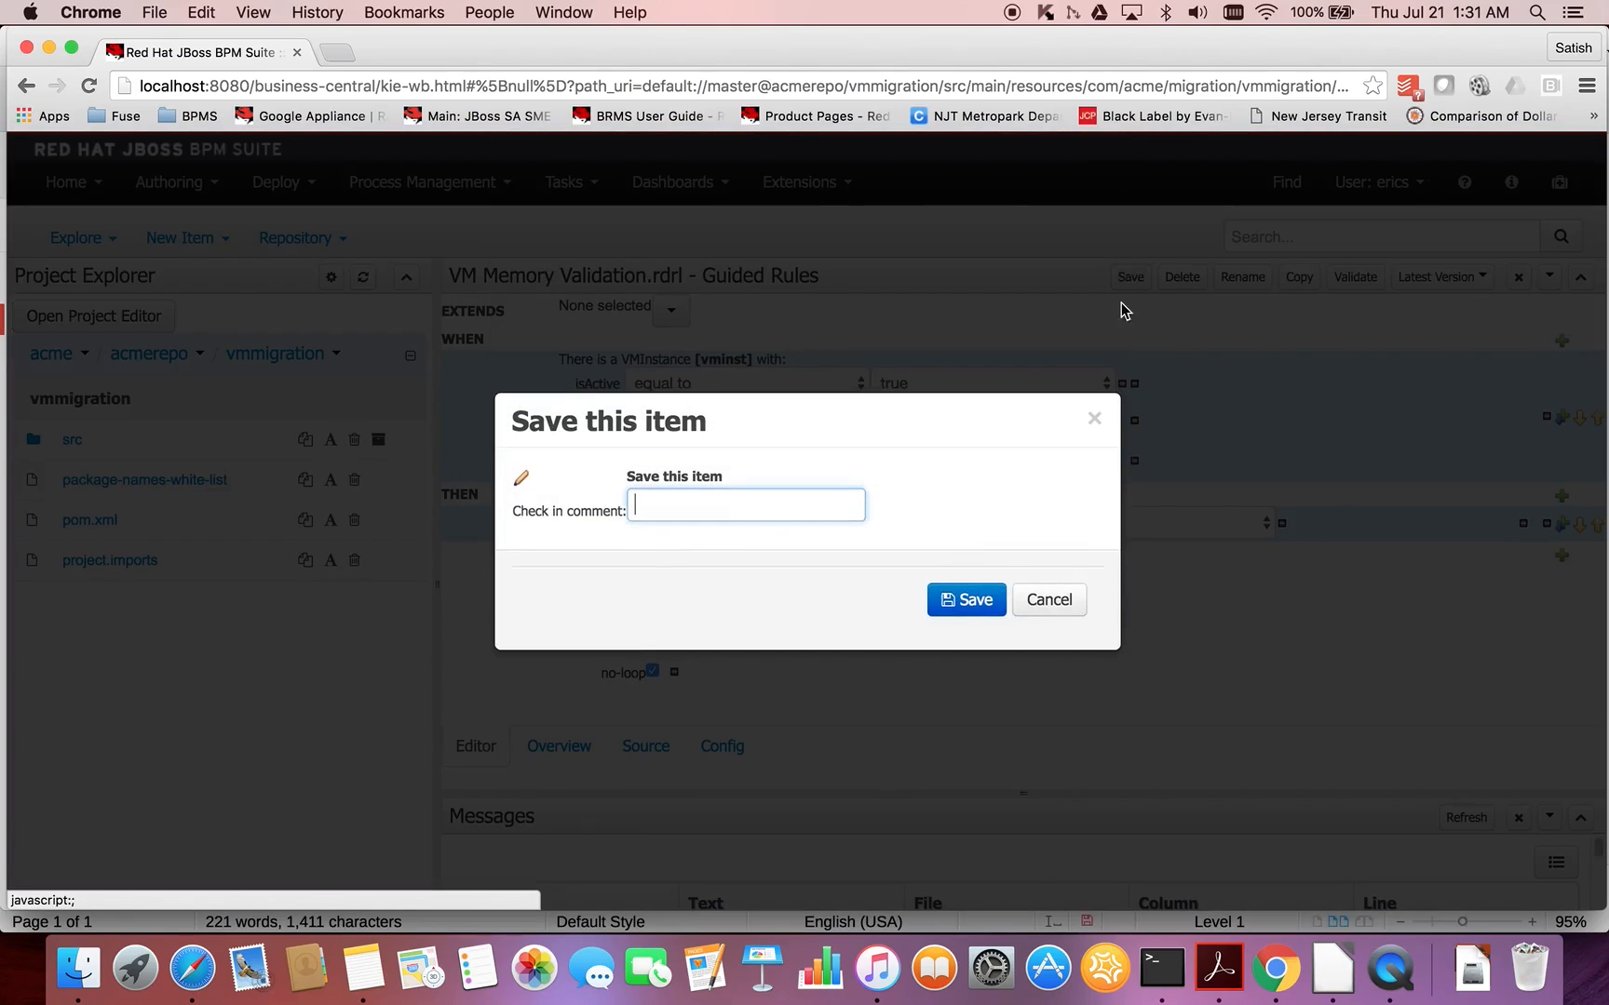
pyautogui.click(949, 605)
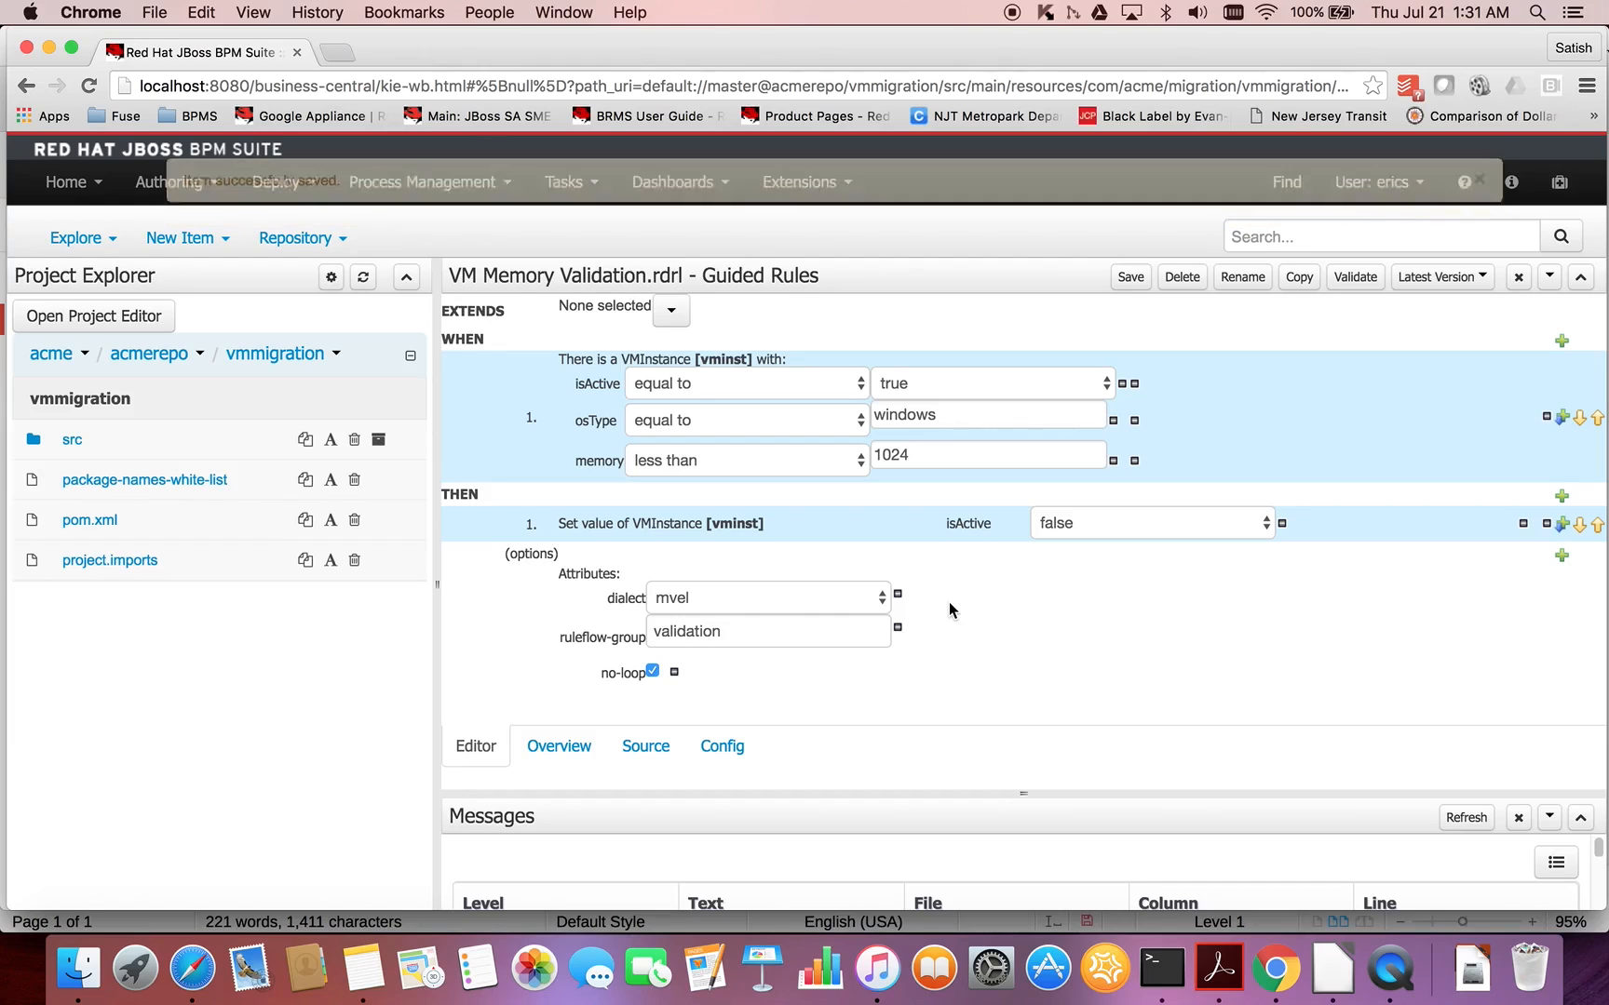
# - Switch to the LibreOffice notes and read the steps listed under Create Process – VM Validation
pyautogui.press('super+Tab')
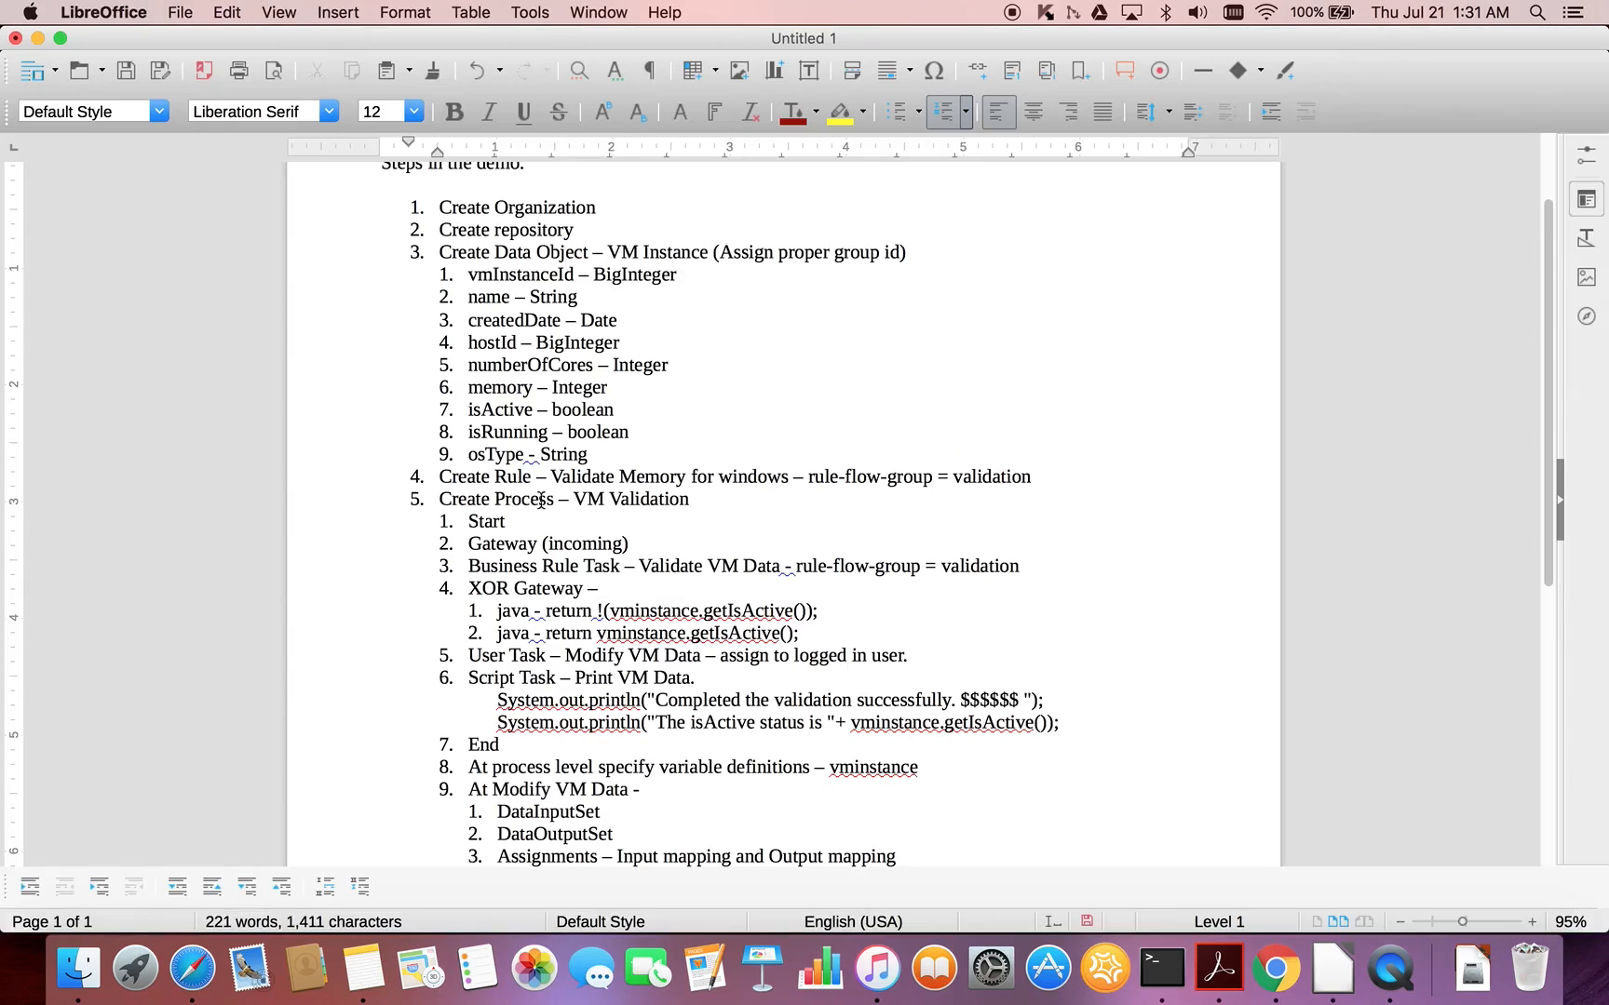
pyautogui.doubleClick(507, 503)
pyautogui.click(593, 520)
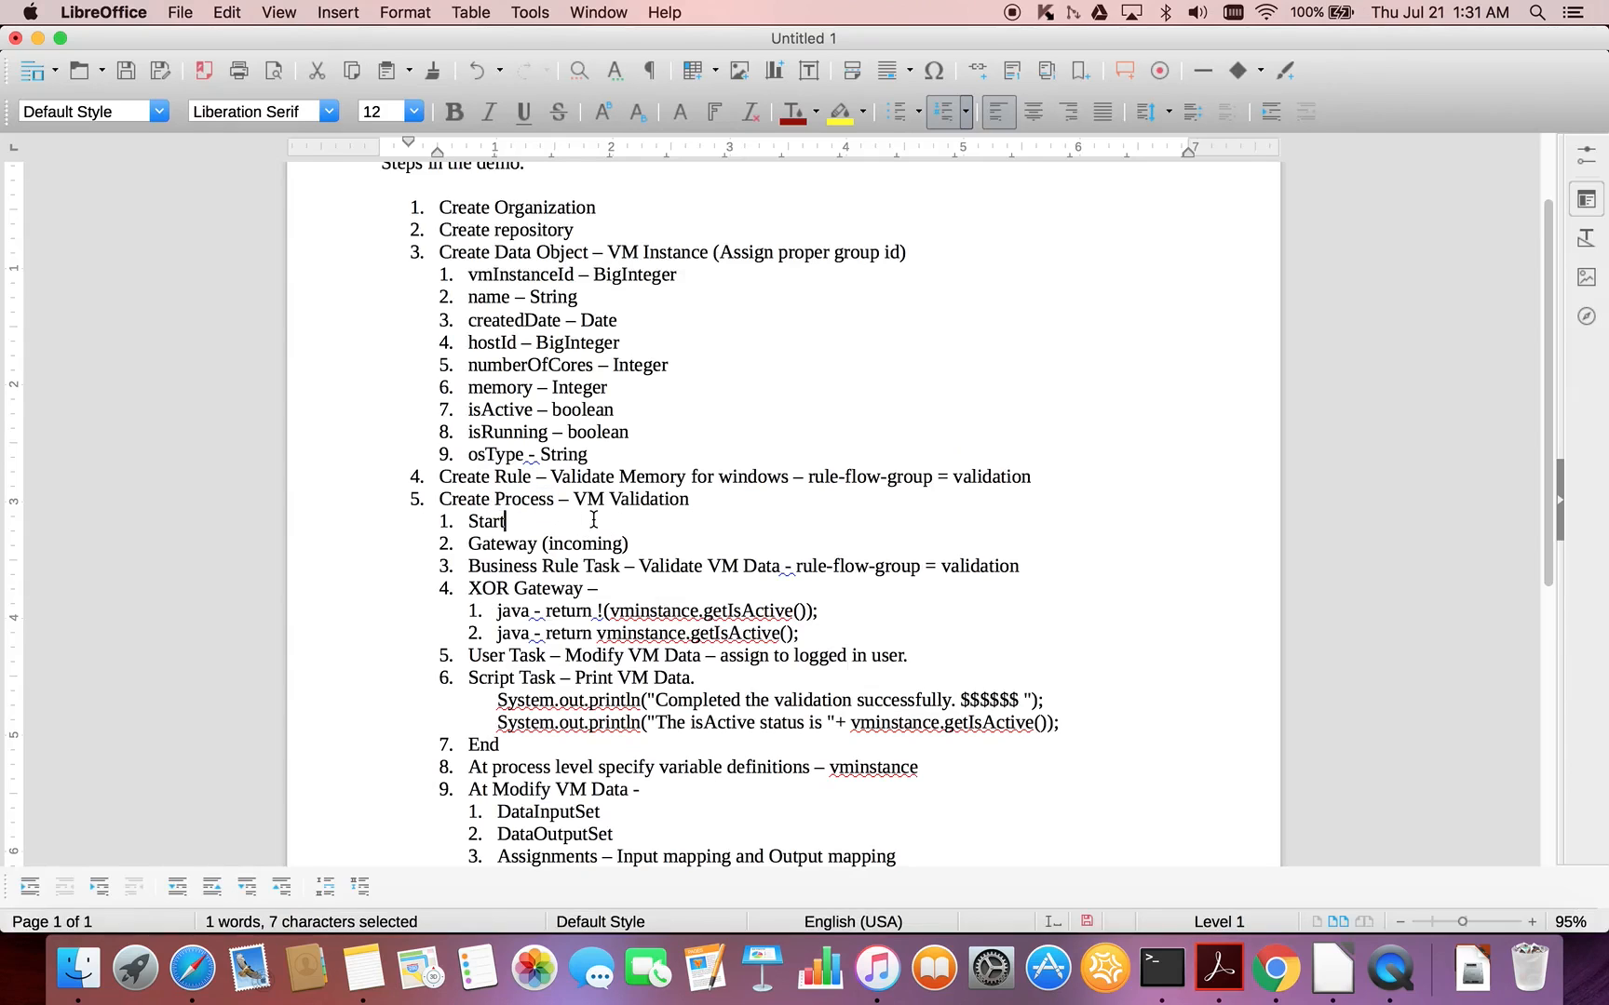
pyautogui.scroll(-3, 593, 519)
pyautogui.scroll(-2, 593, 520)
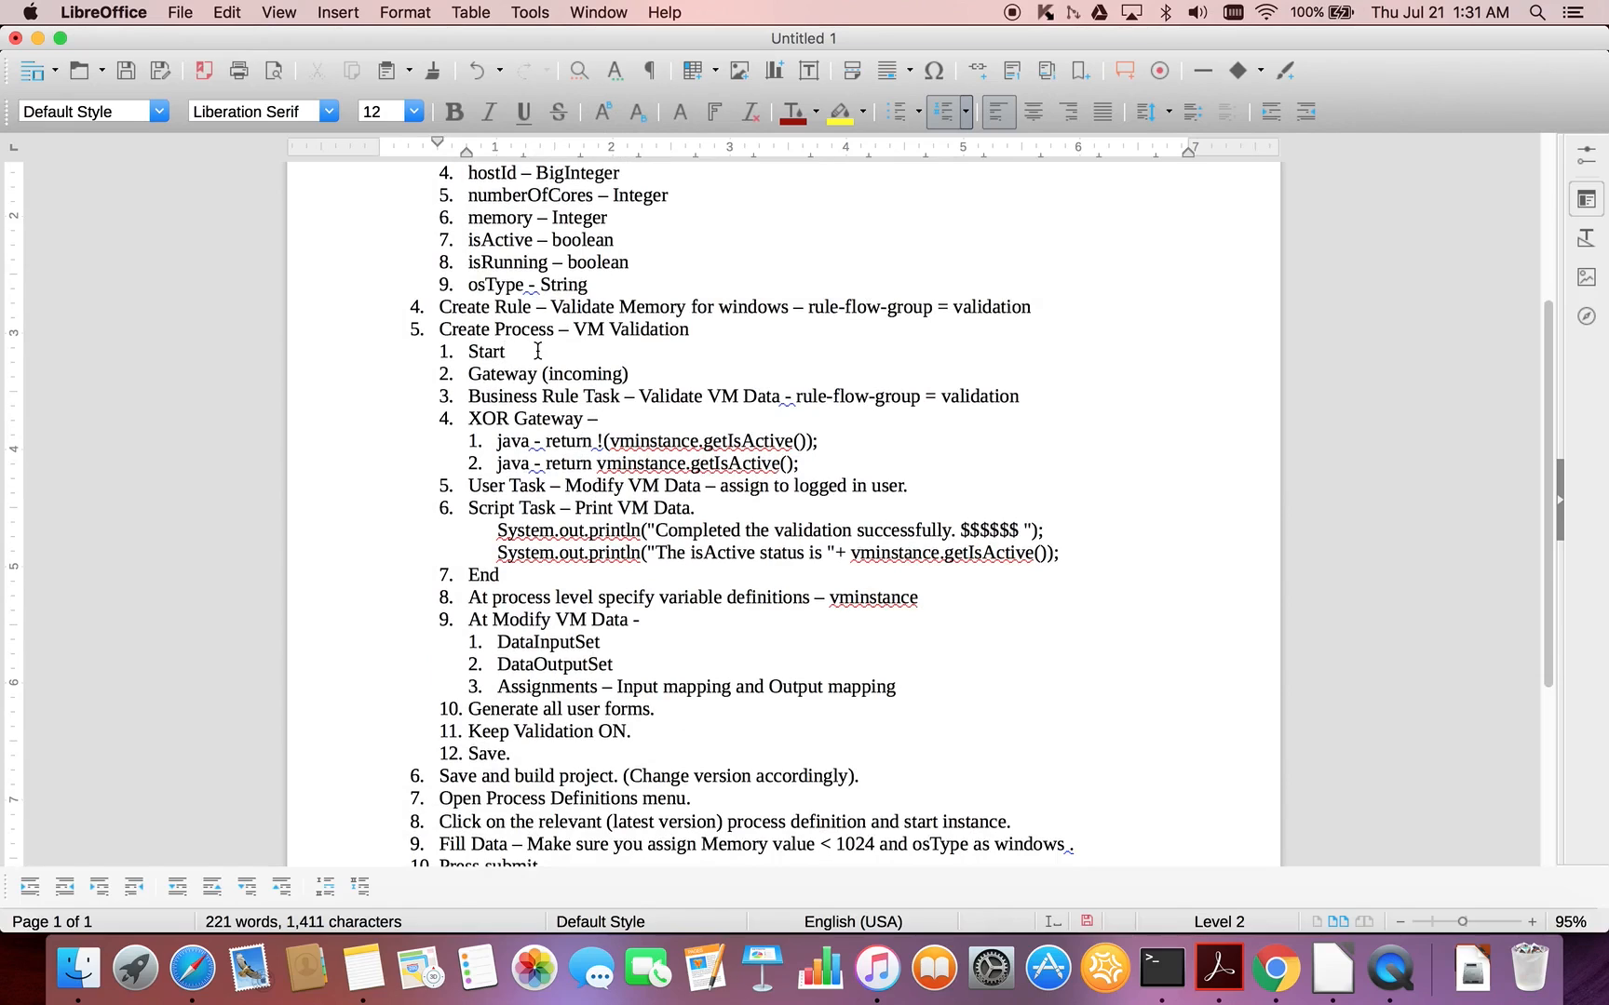
# - Switch back to Chrome and create a business process named VM Validation Automation in the package com.acme.migration.vmmigration
pyautogui.press('super+Tab')
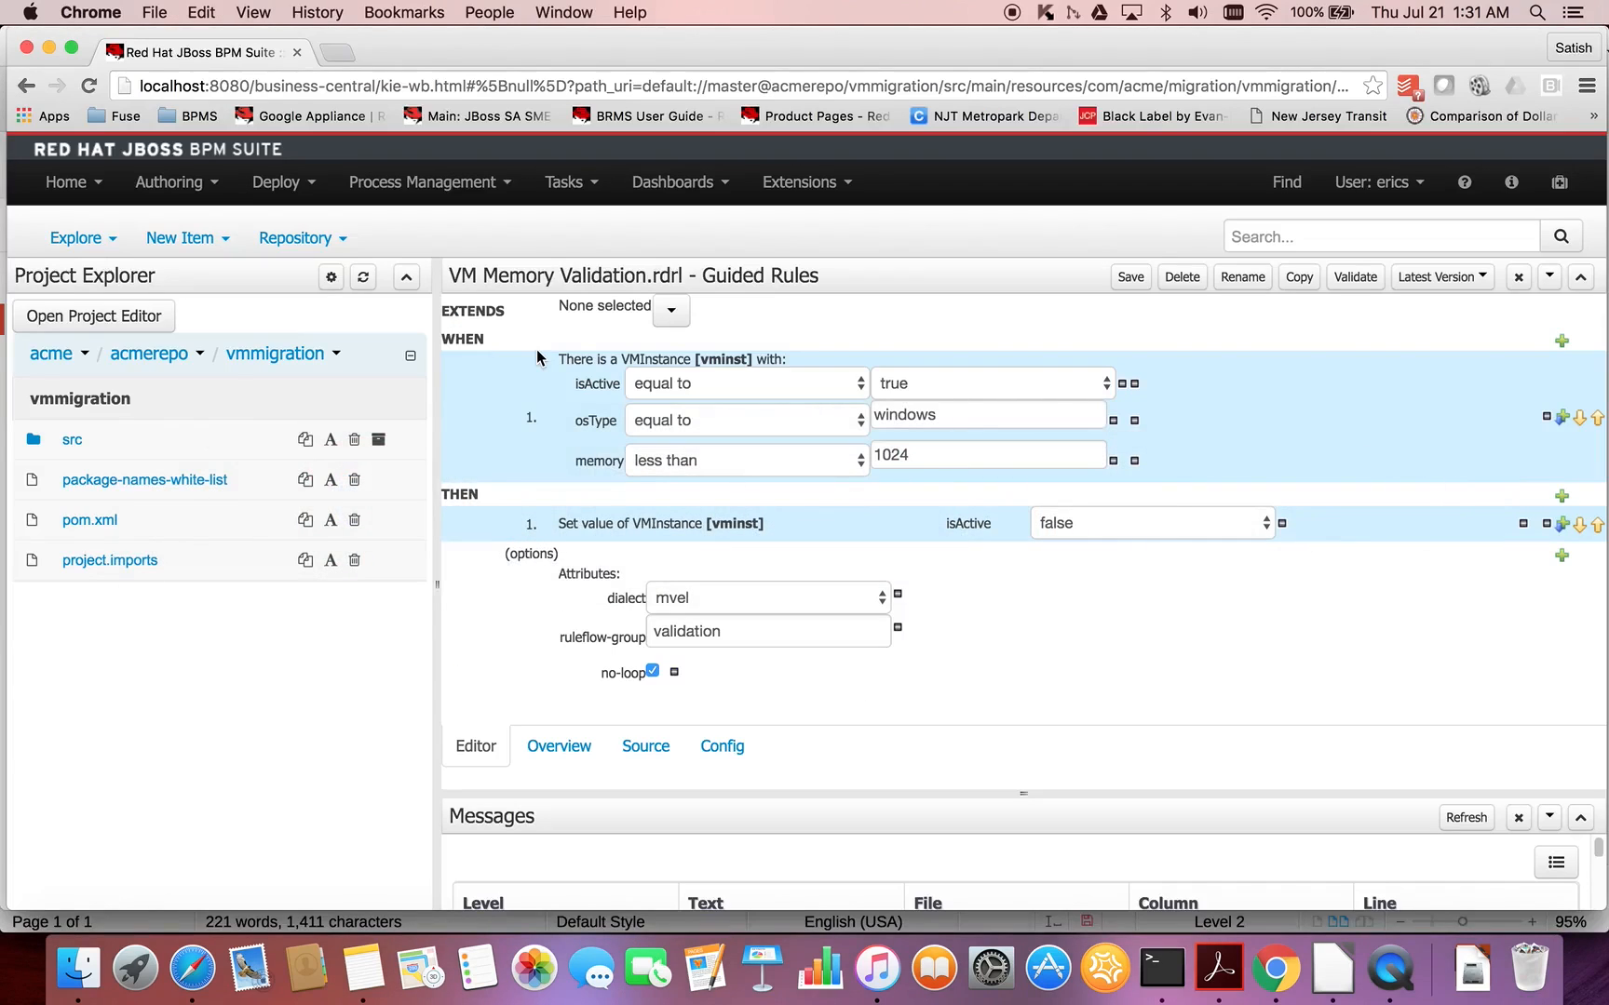
pyautogui.click(216, 241)
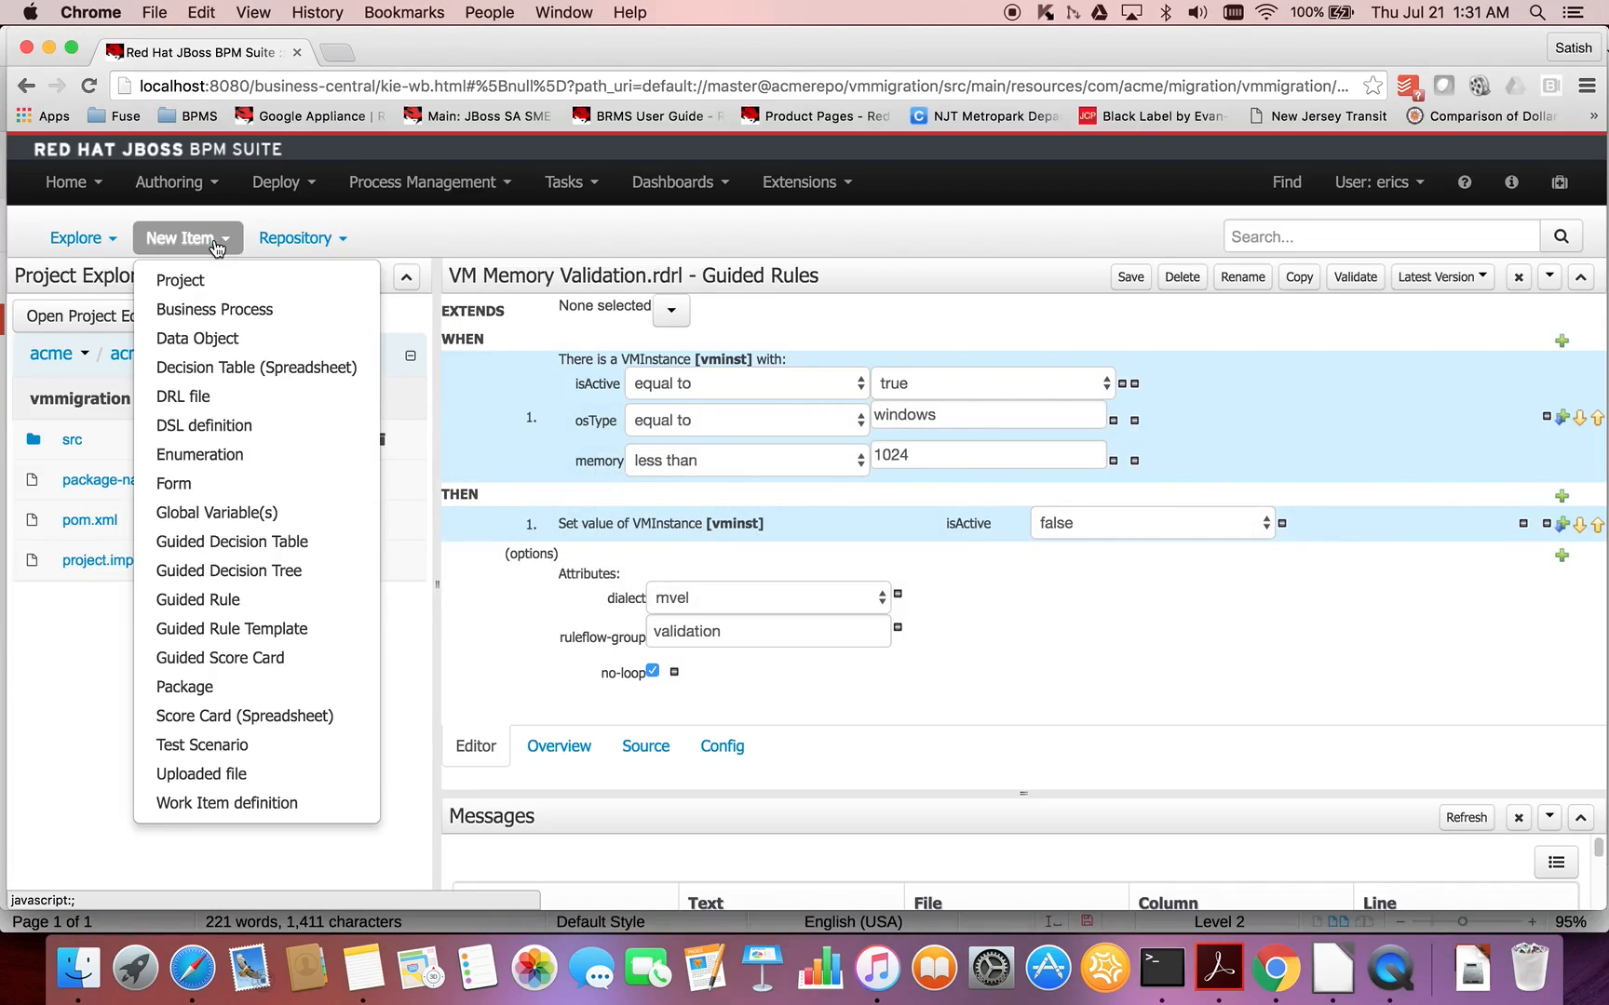
pyautogui.click(212, 312)
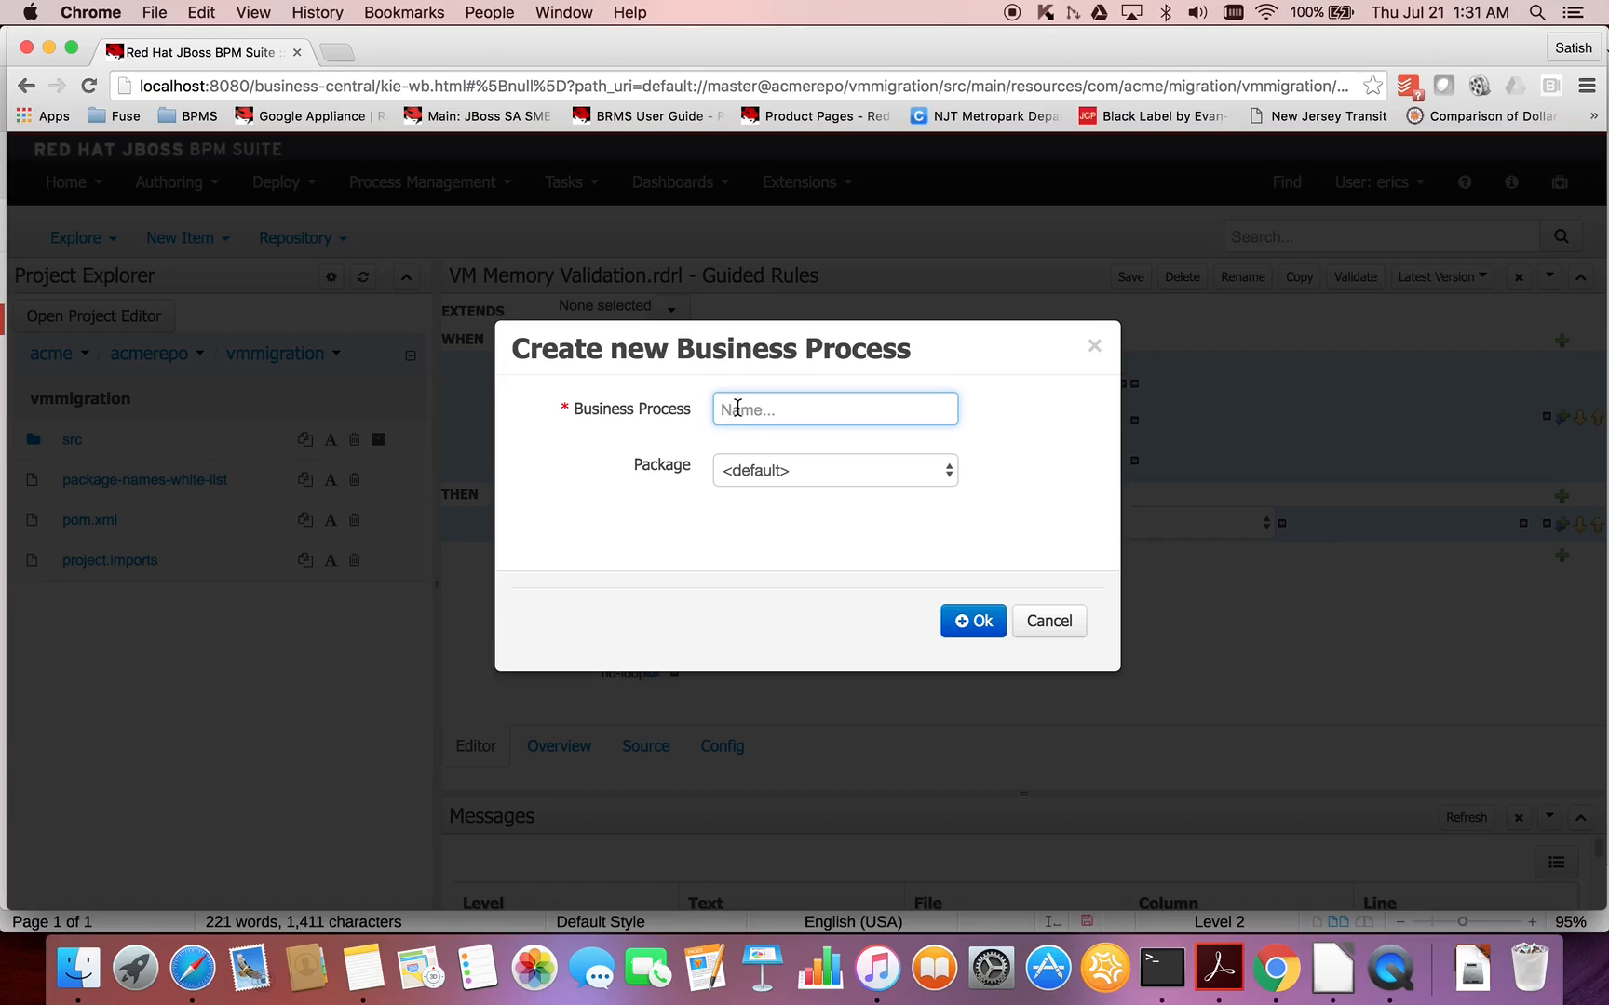
pyautogui.write('Vm')
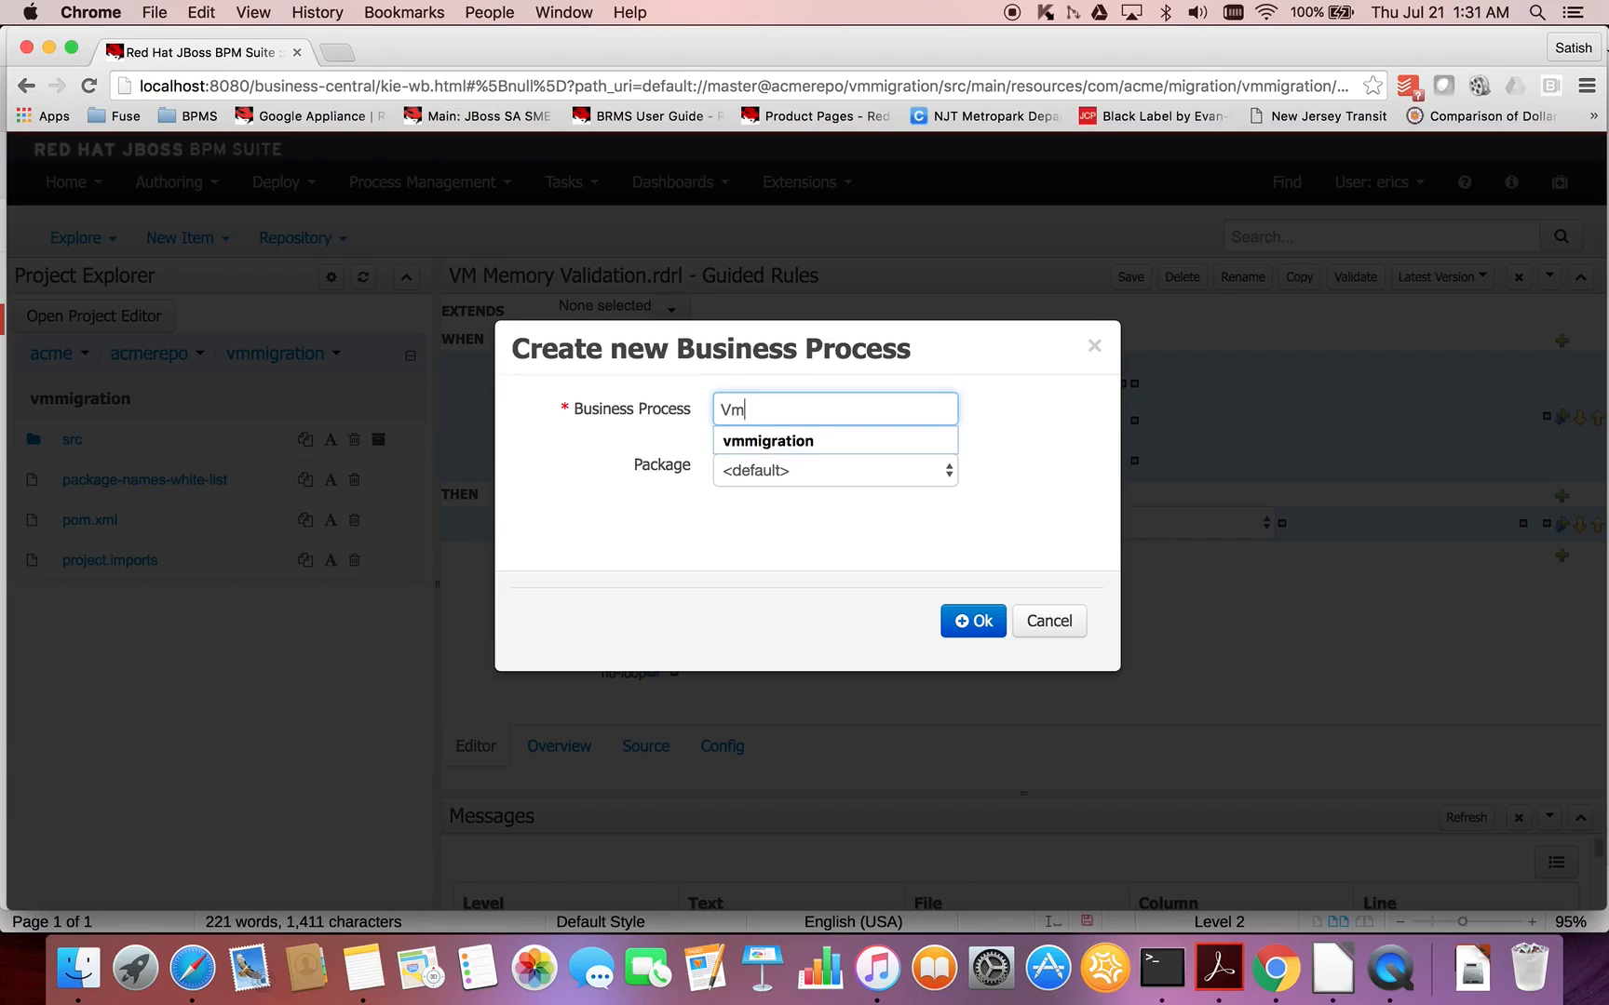
pyautogui.press('BackSpace')
pyautogui.write('M ')
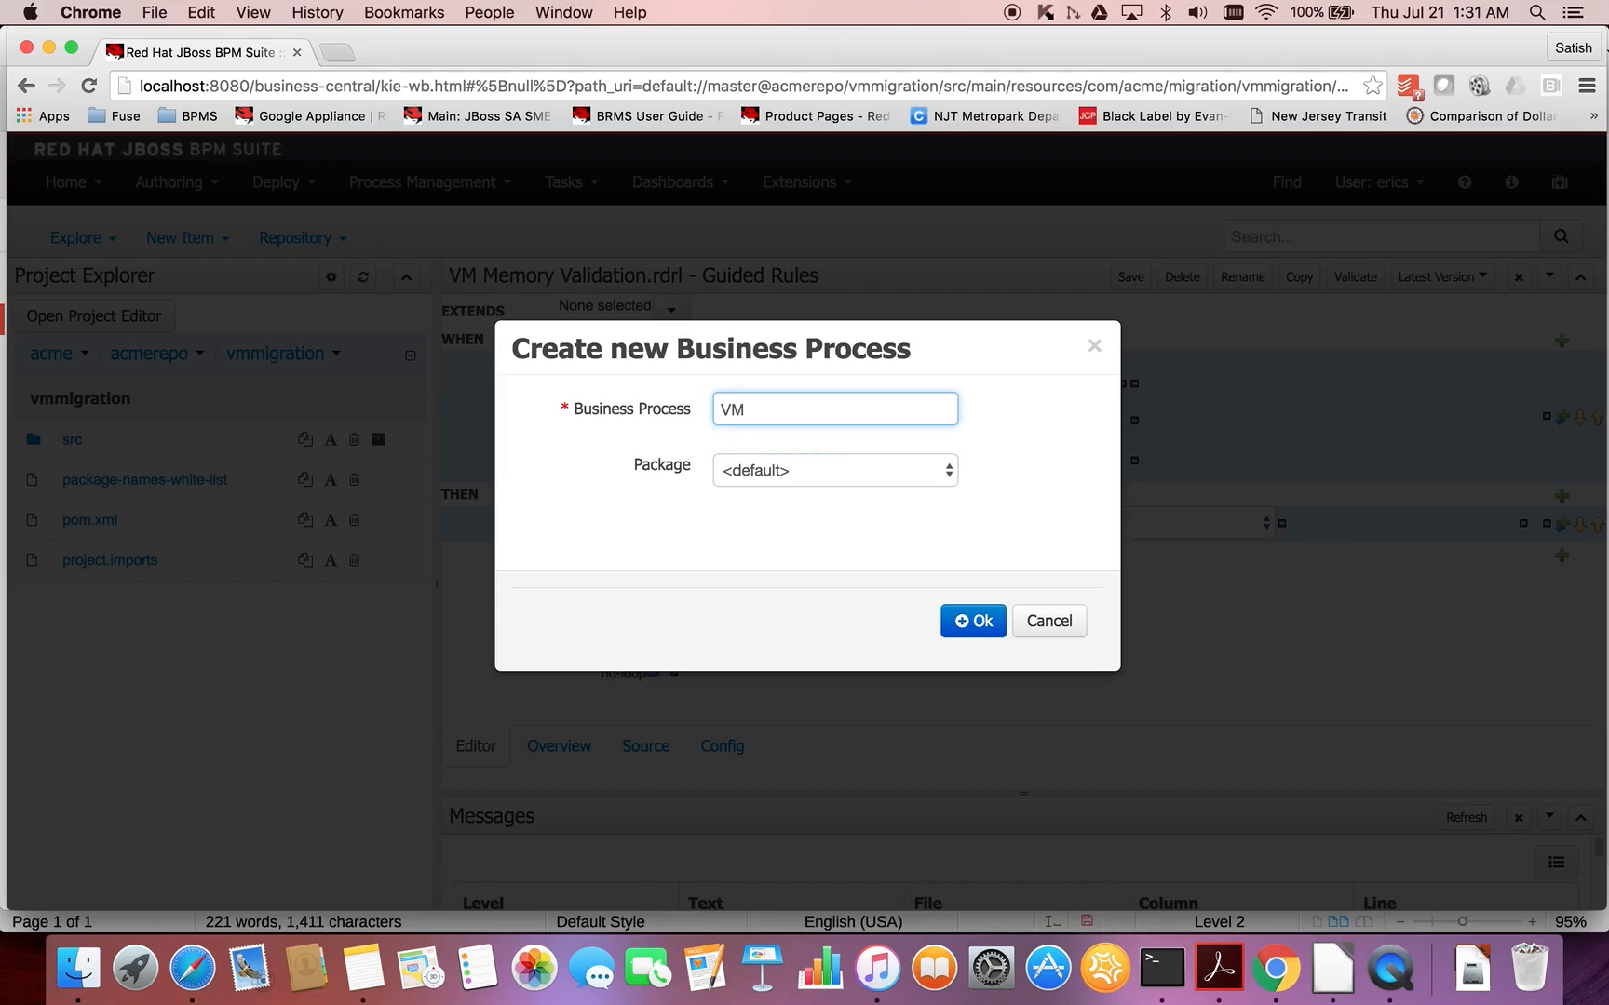
pyautogui.write('Validation Automation')
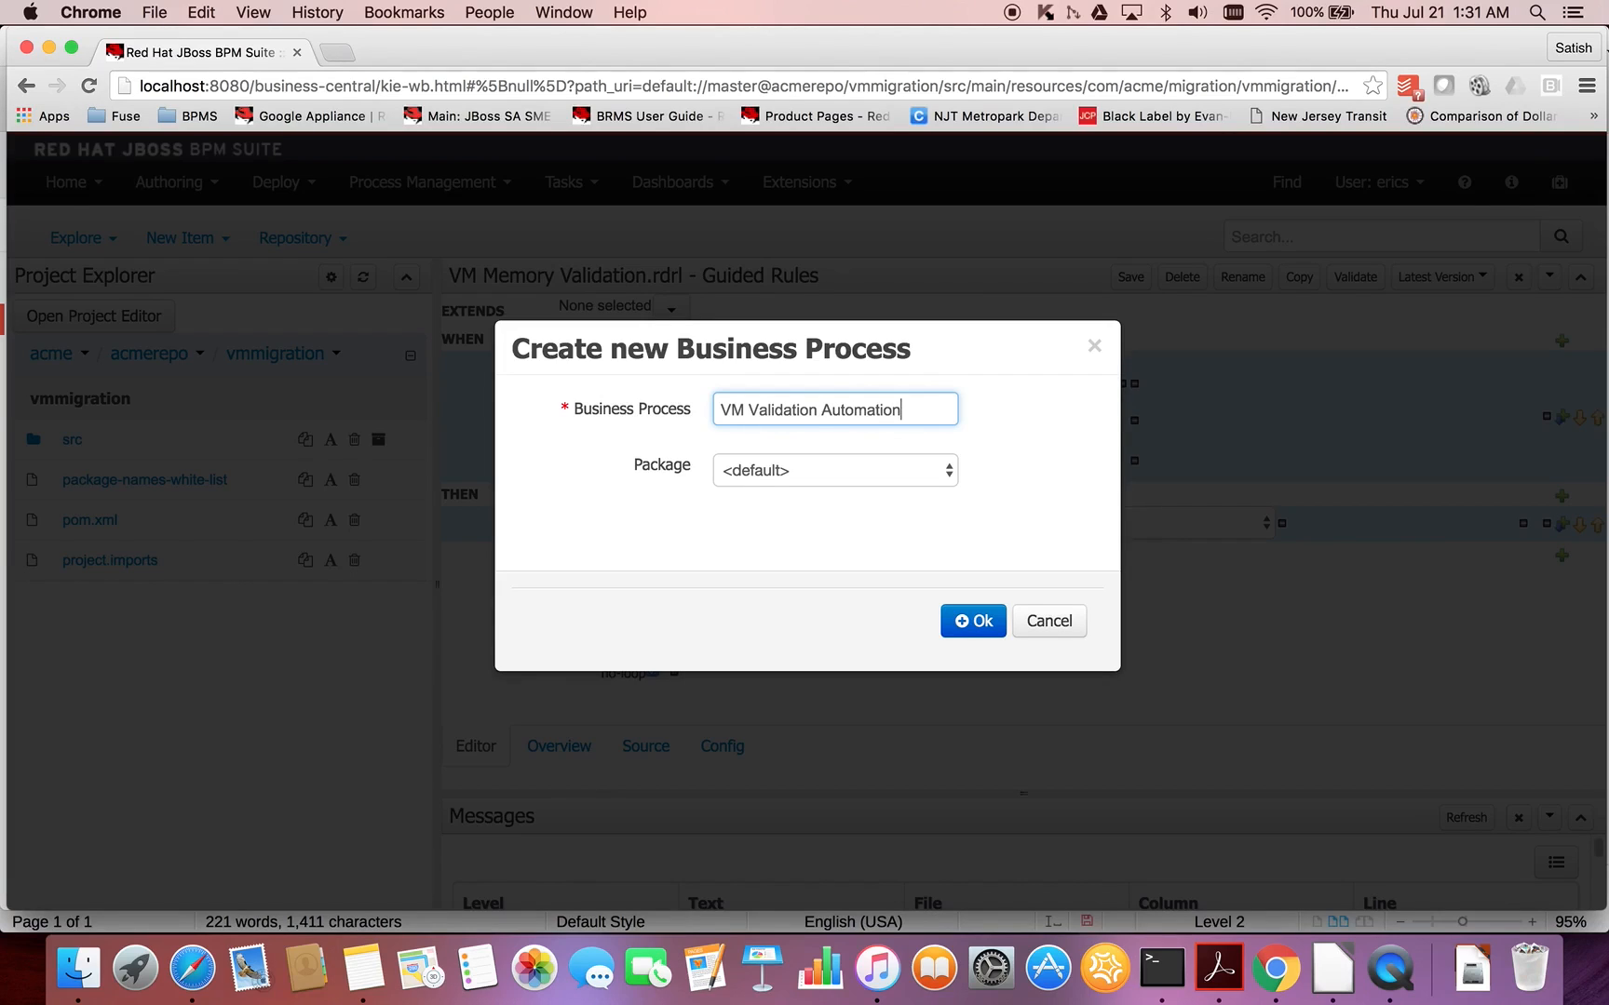
pyautogui.click(869, 484)
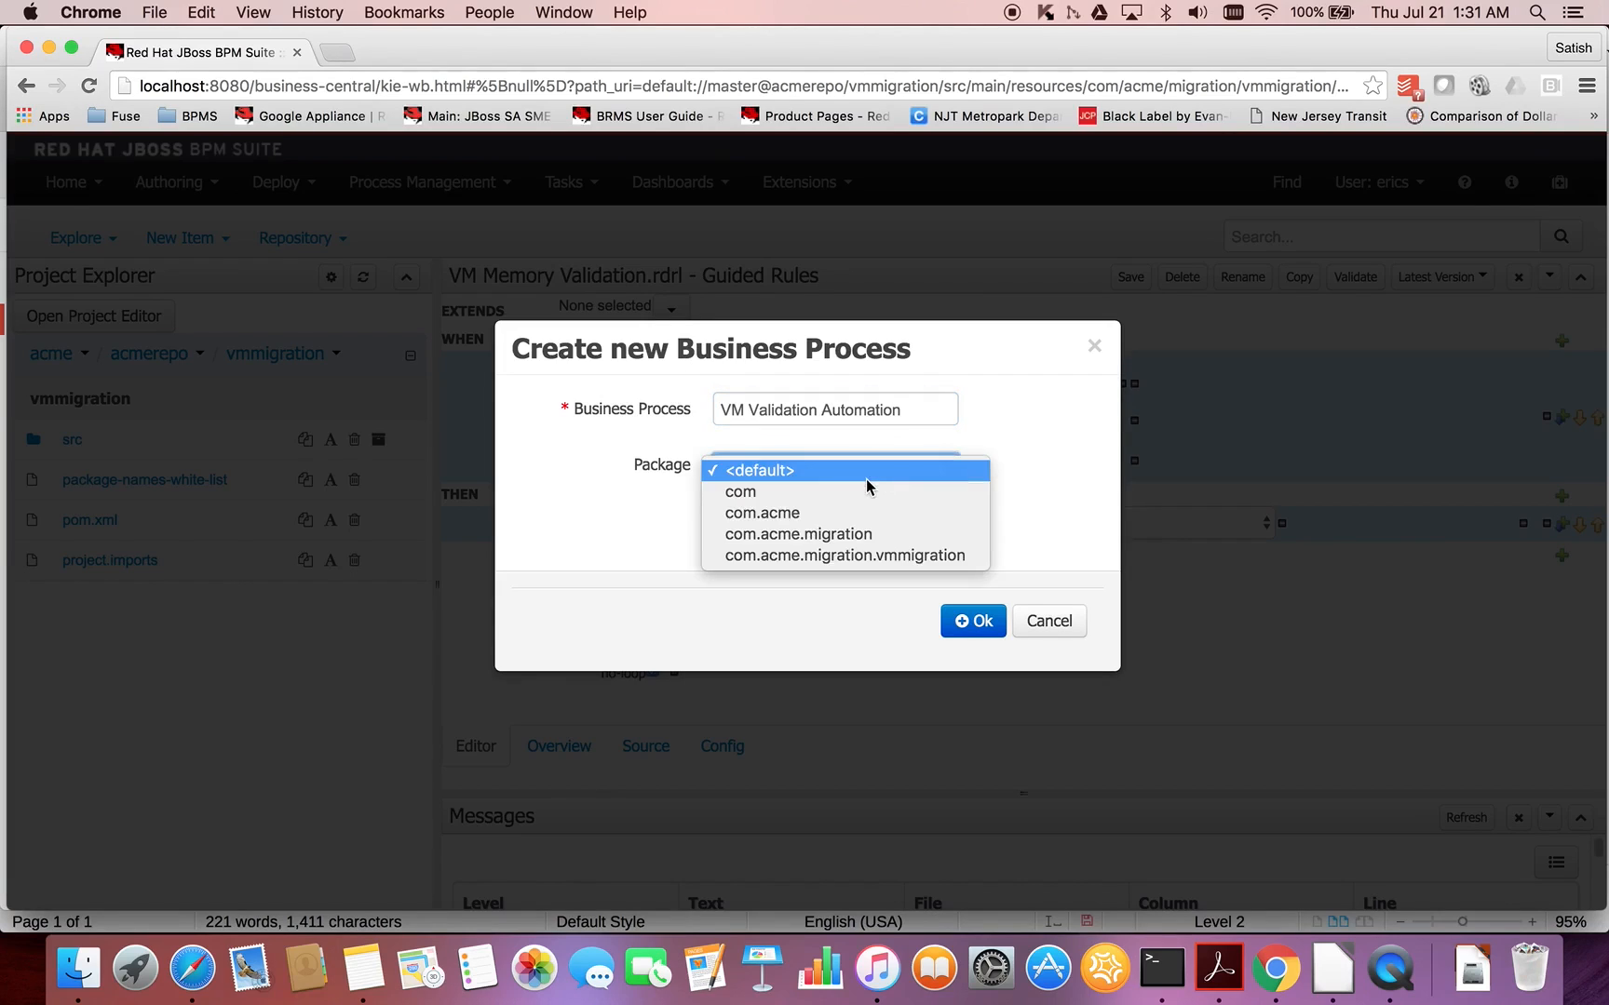
pyautogui.click(847, 557)
pyautogui.click(975, 629)
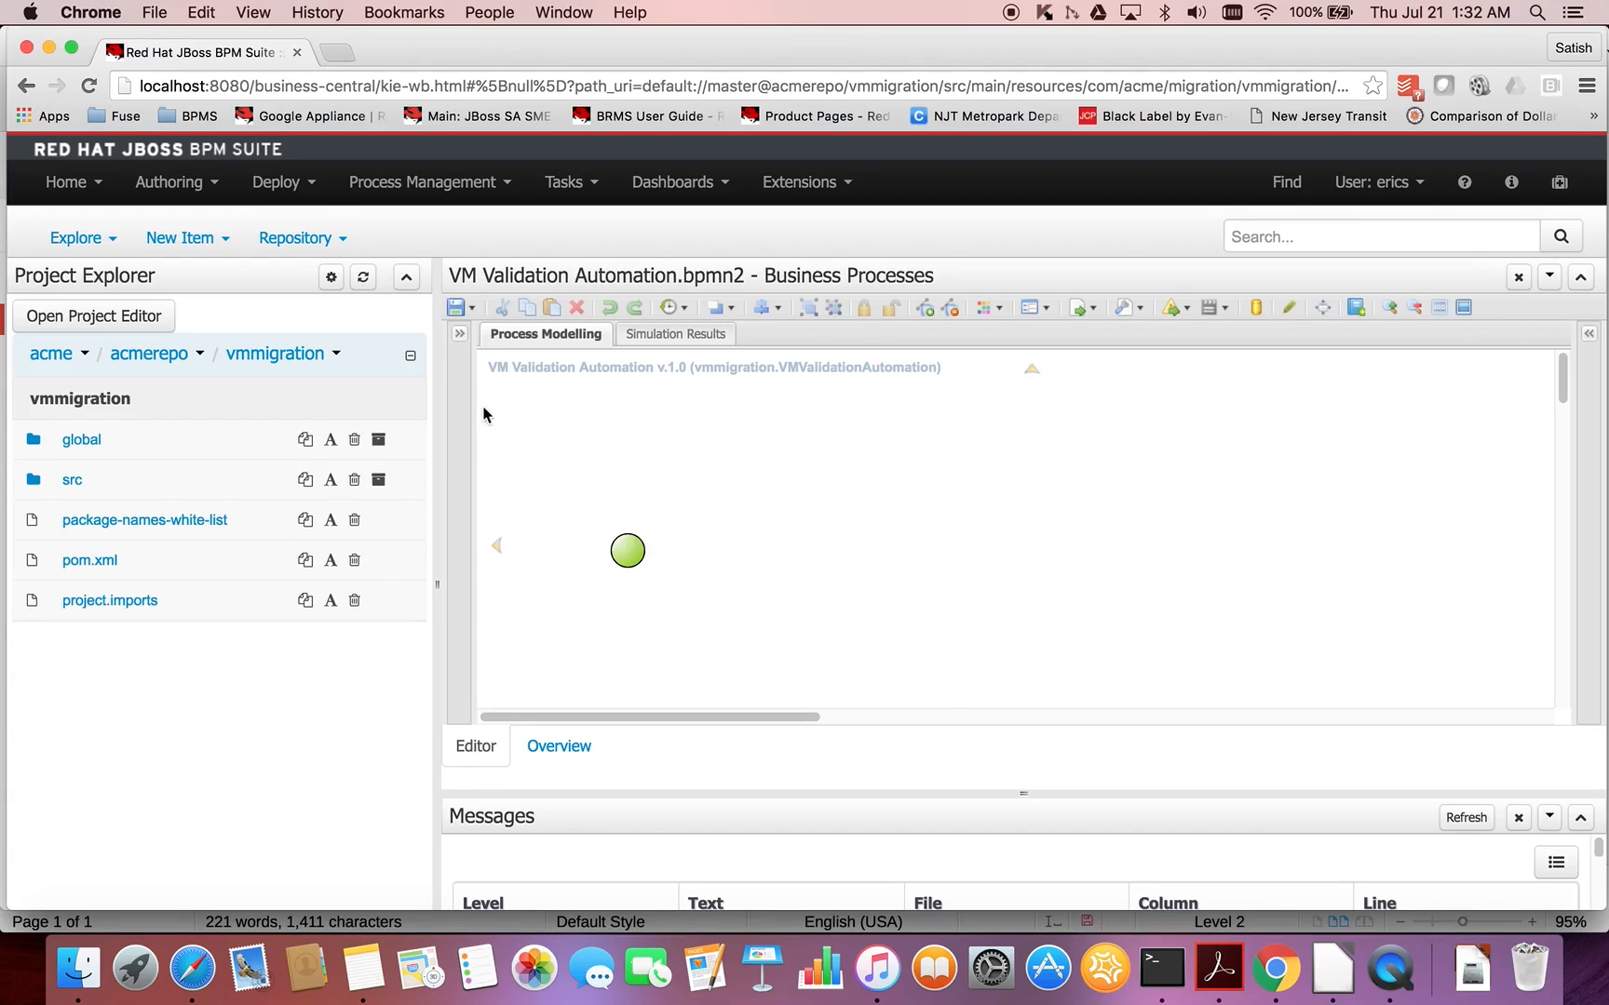
# - Look through the process designer's object library and the diagram's properties, collapsing each after viewing
pyautogui.click(459, 333)
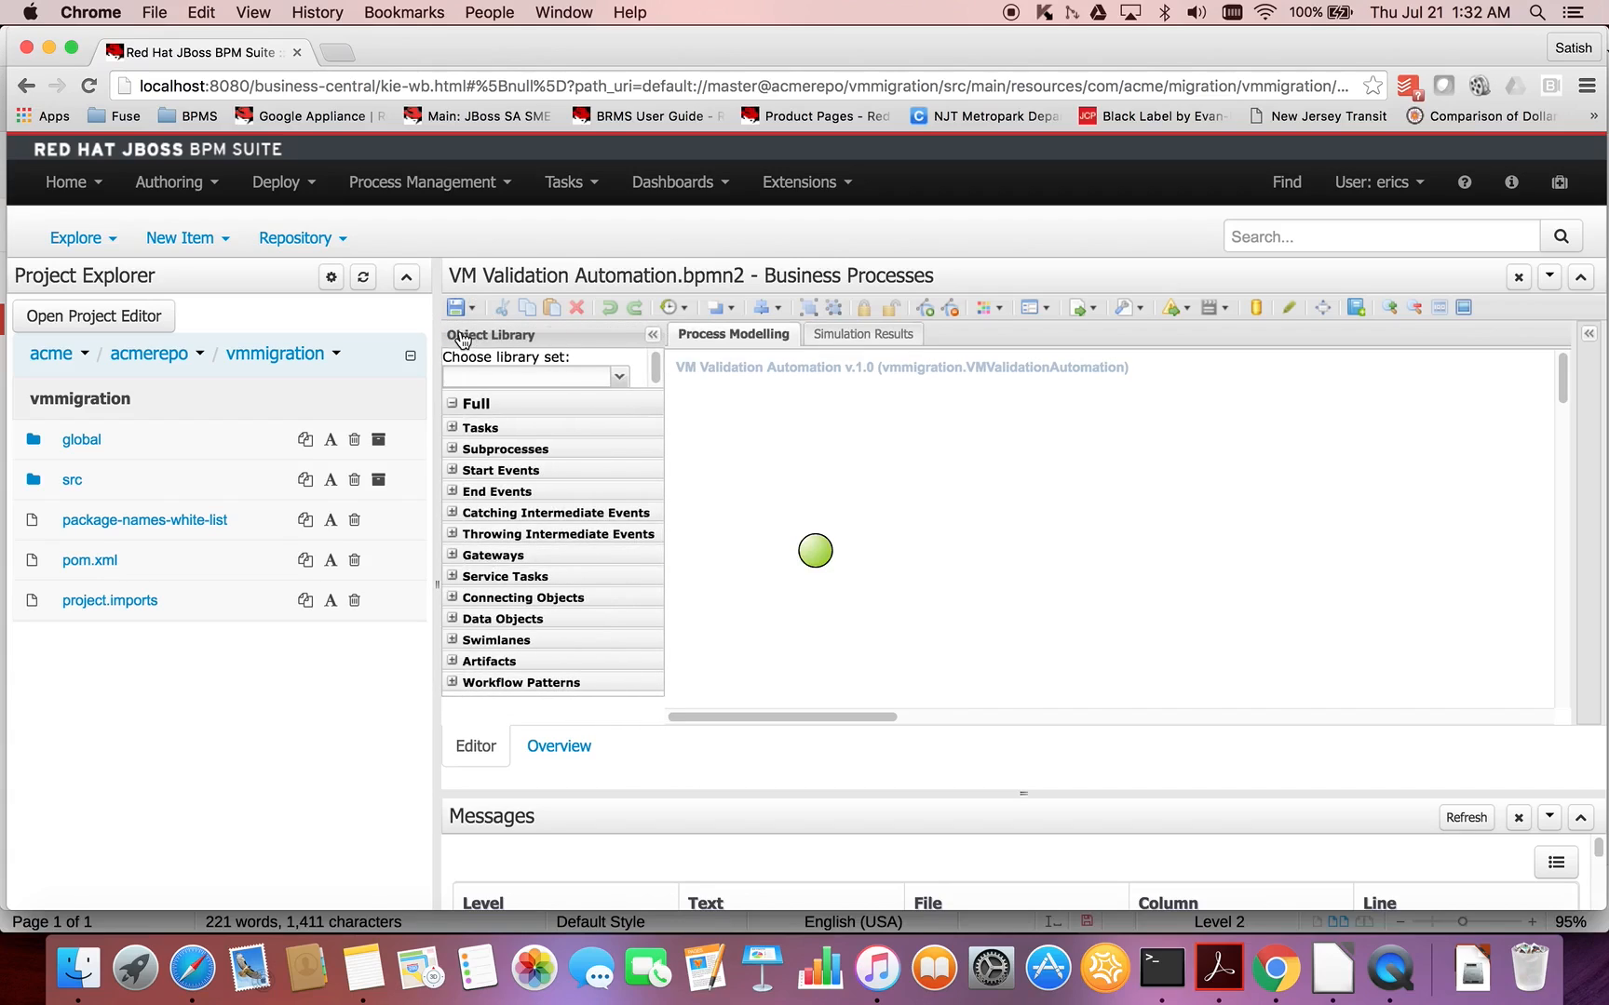
pyautogui.click(653, 334)
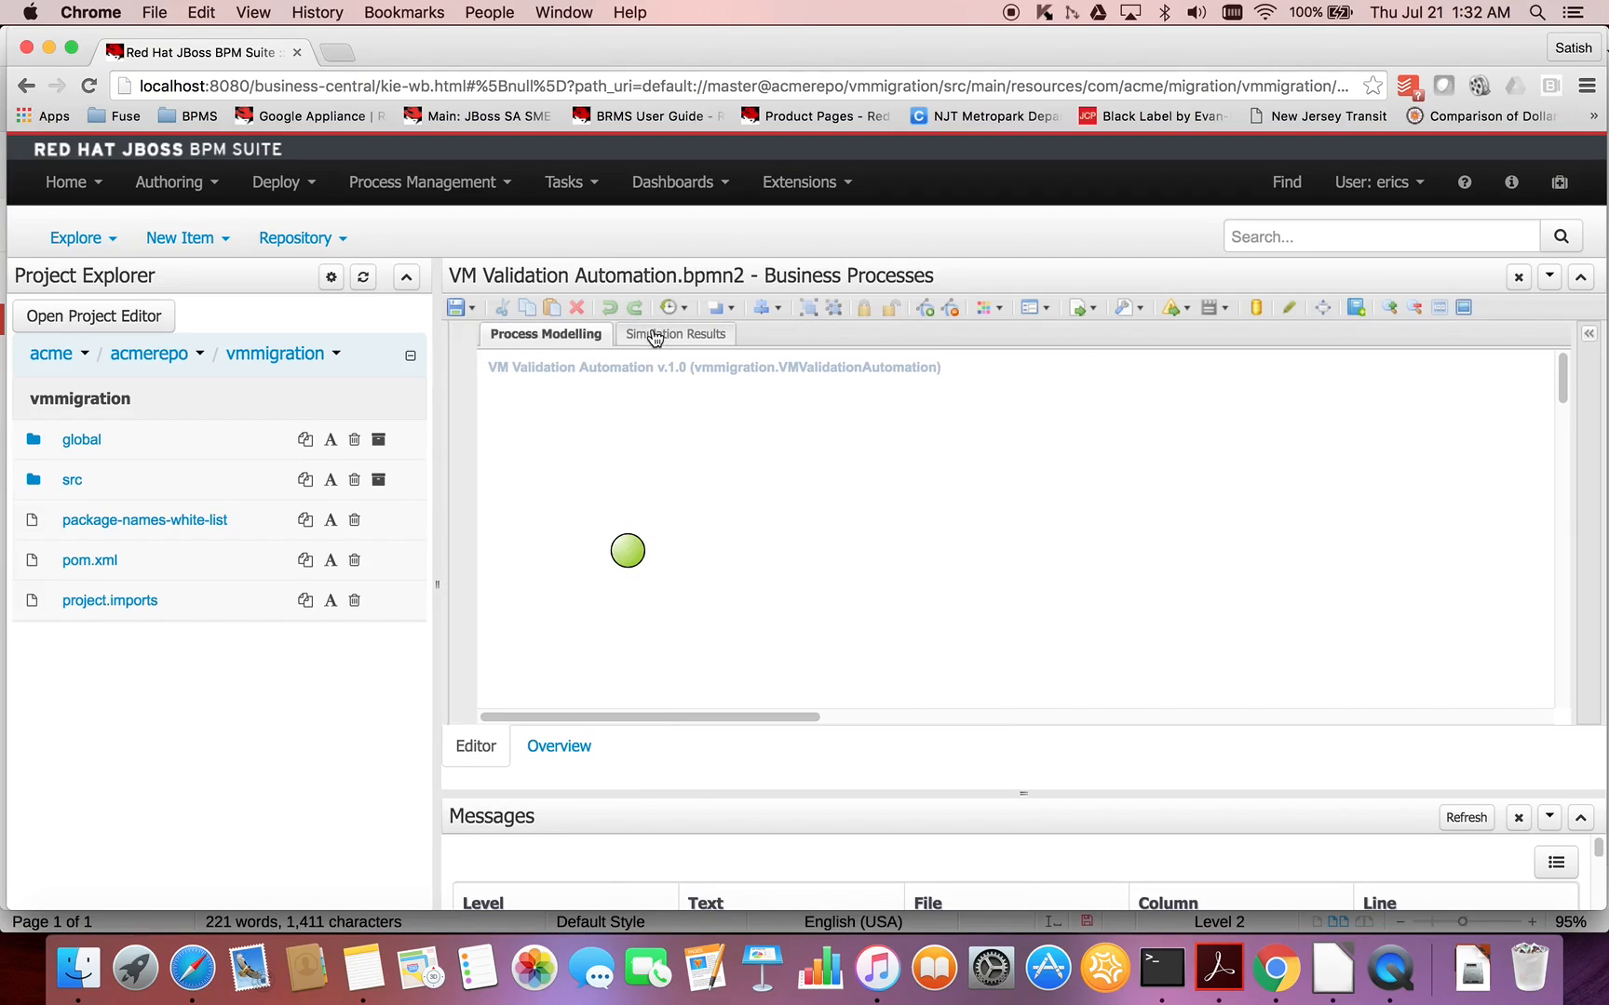
pyautogui.click(1585, 337)
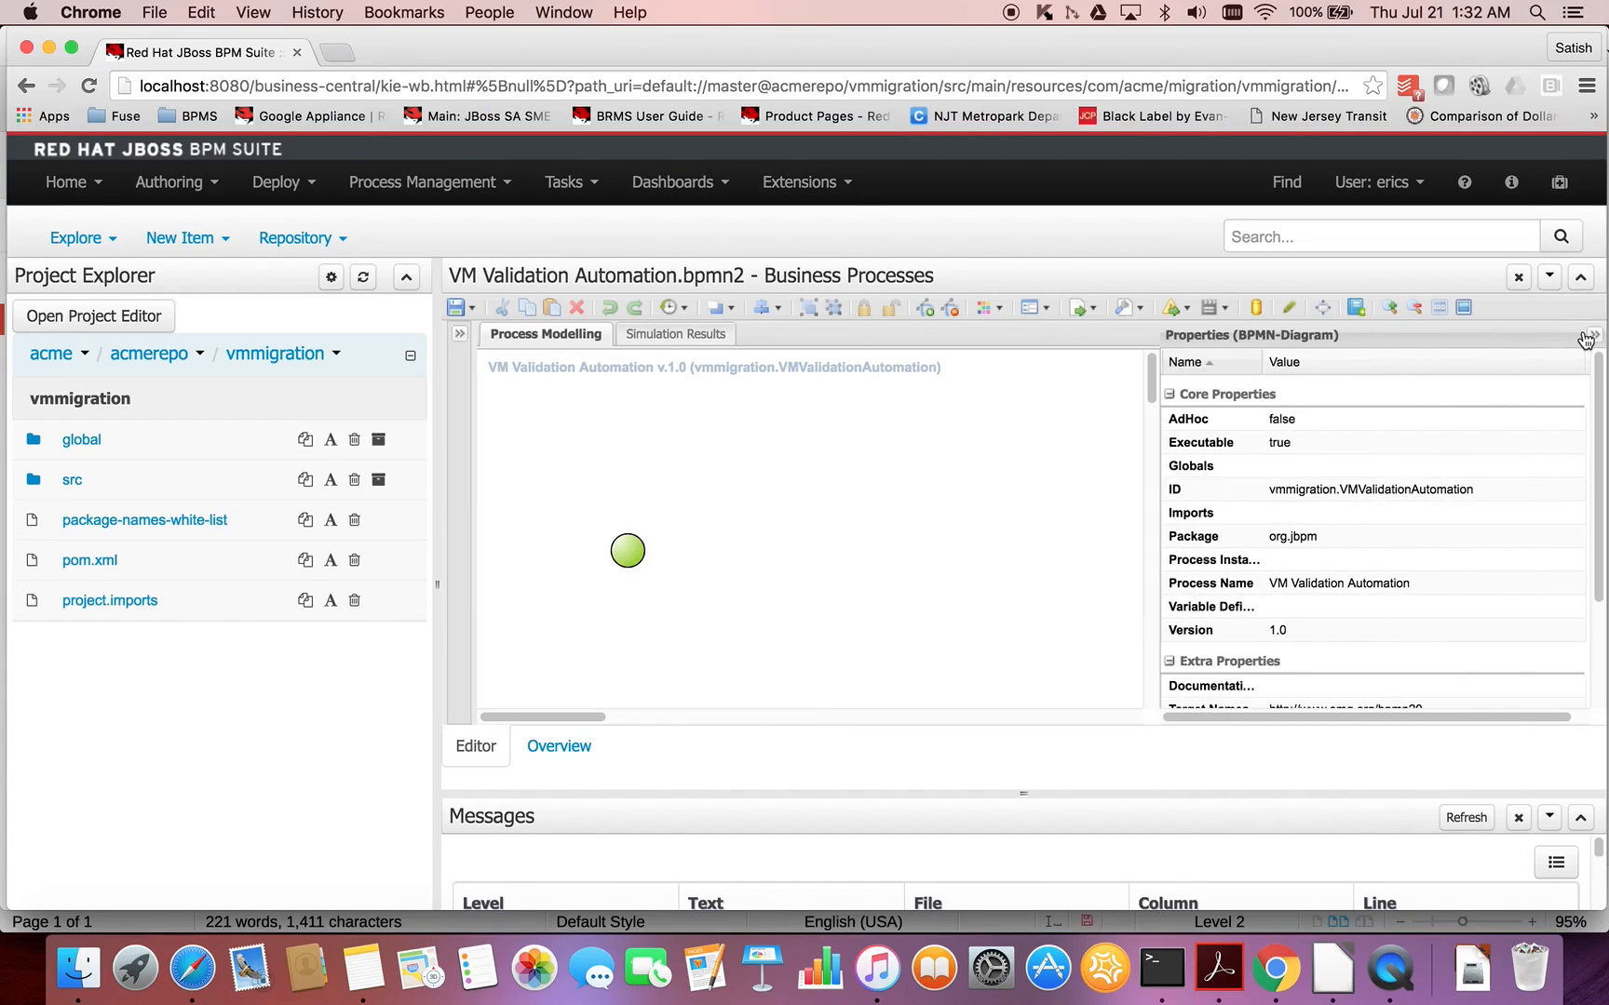
pyautogui.click(1586, 336)
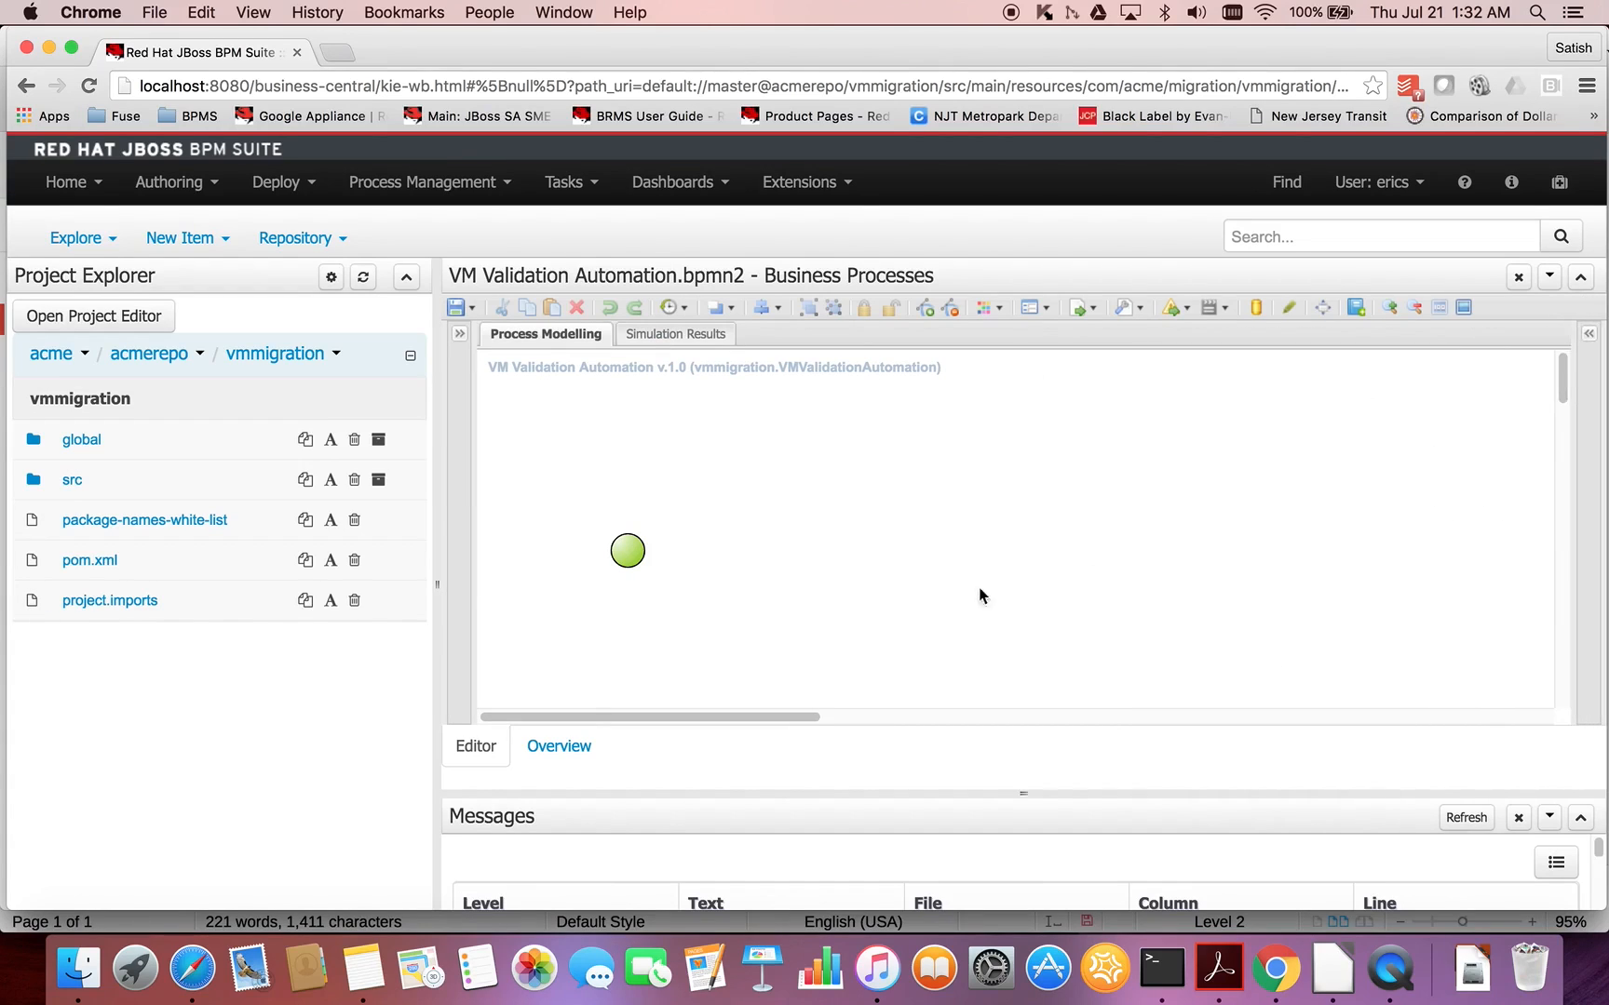
# - Extend the flow from the start event with an exclusive (XOR) gateway, a task and a second XOR gateway in a row
pyautogui.click(635, 552)
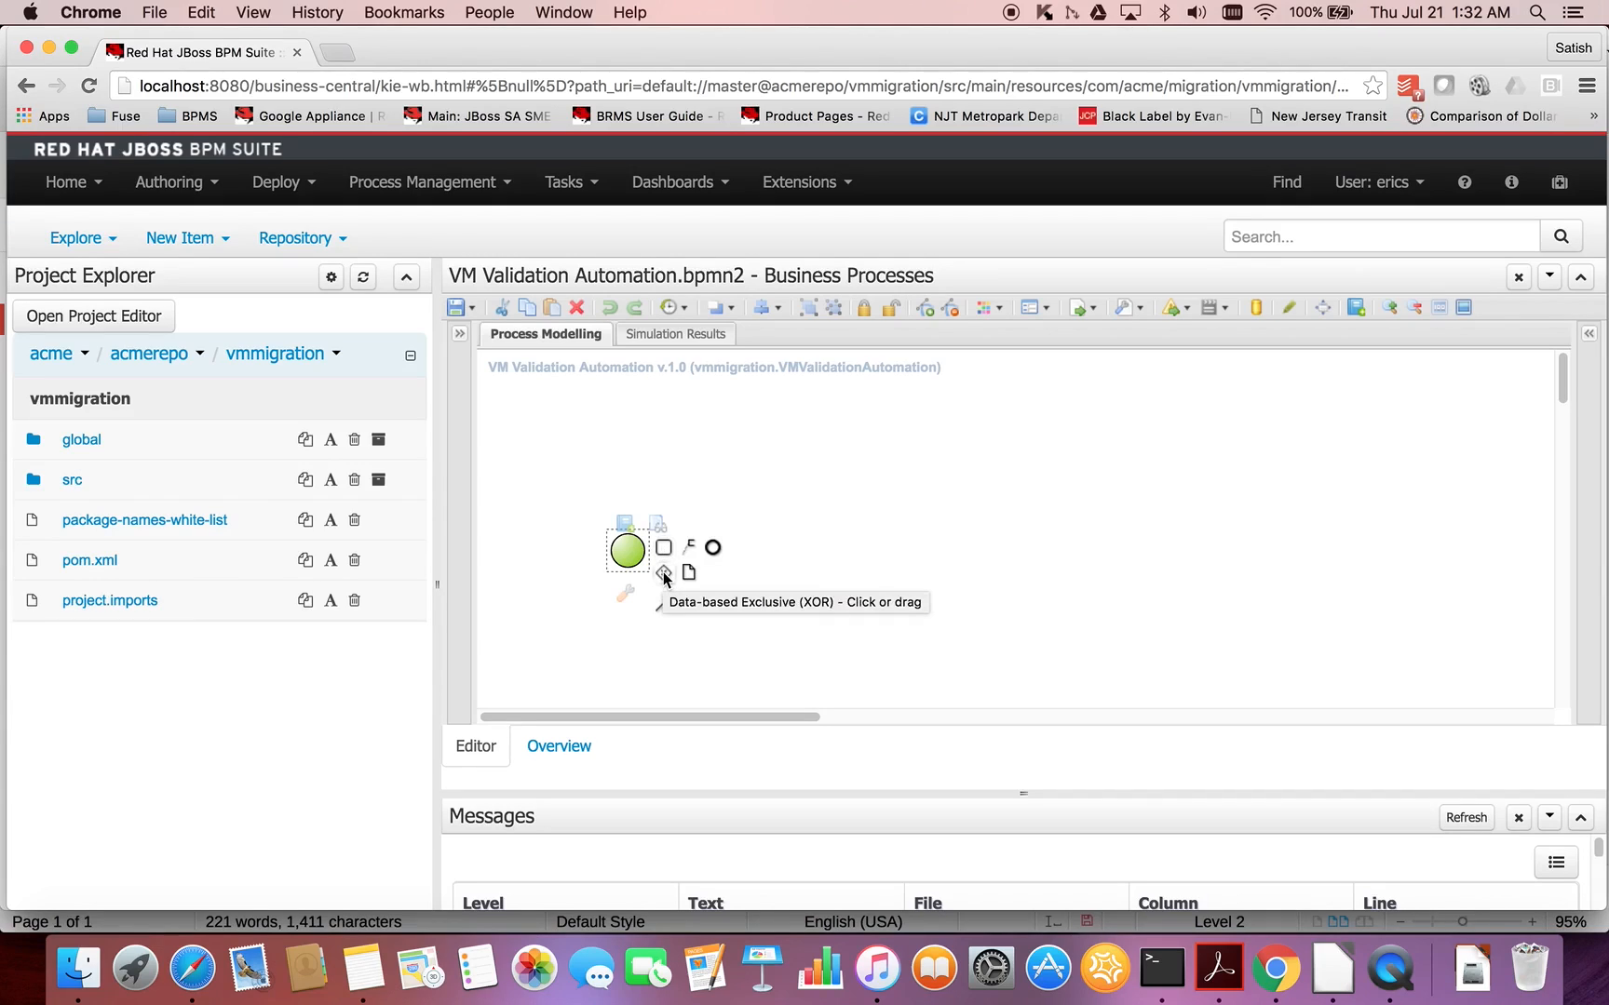
pyautogui.moveTo(664, 574); pyautogui.dragTo(703, 557)
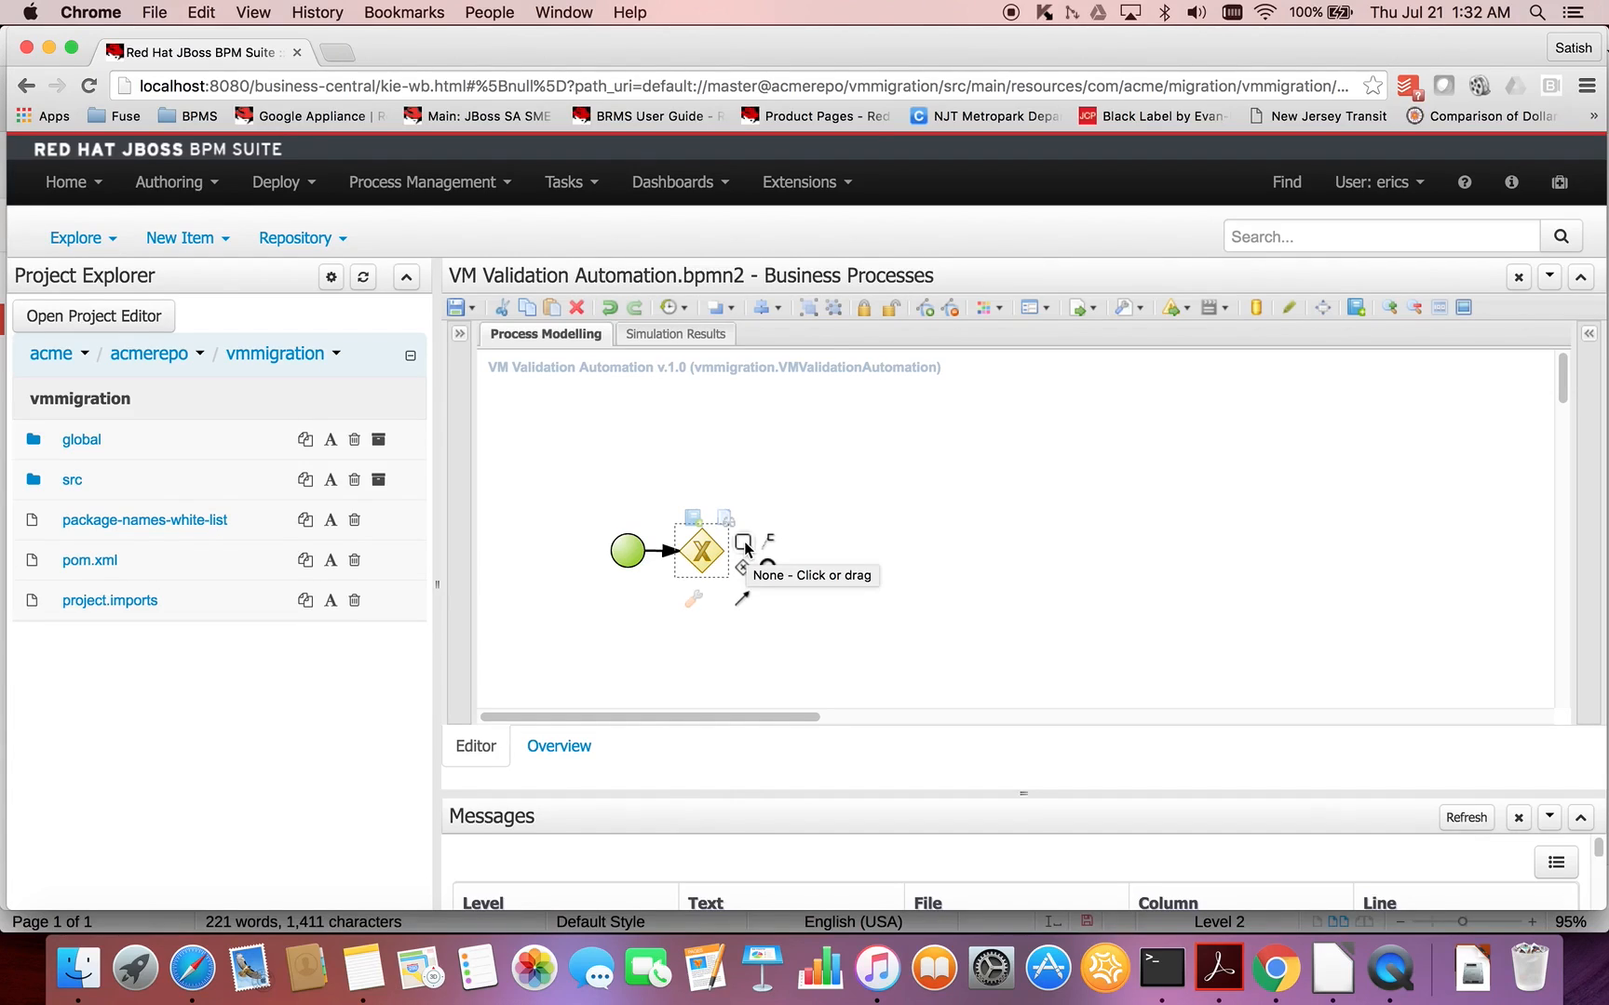
pyautogui.moveTo(745, 547); pyautogui.dragTo(808, 550)
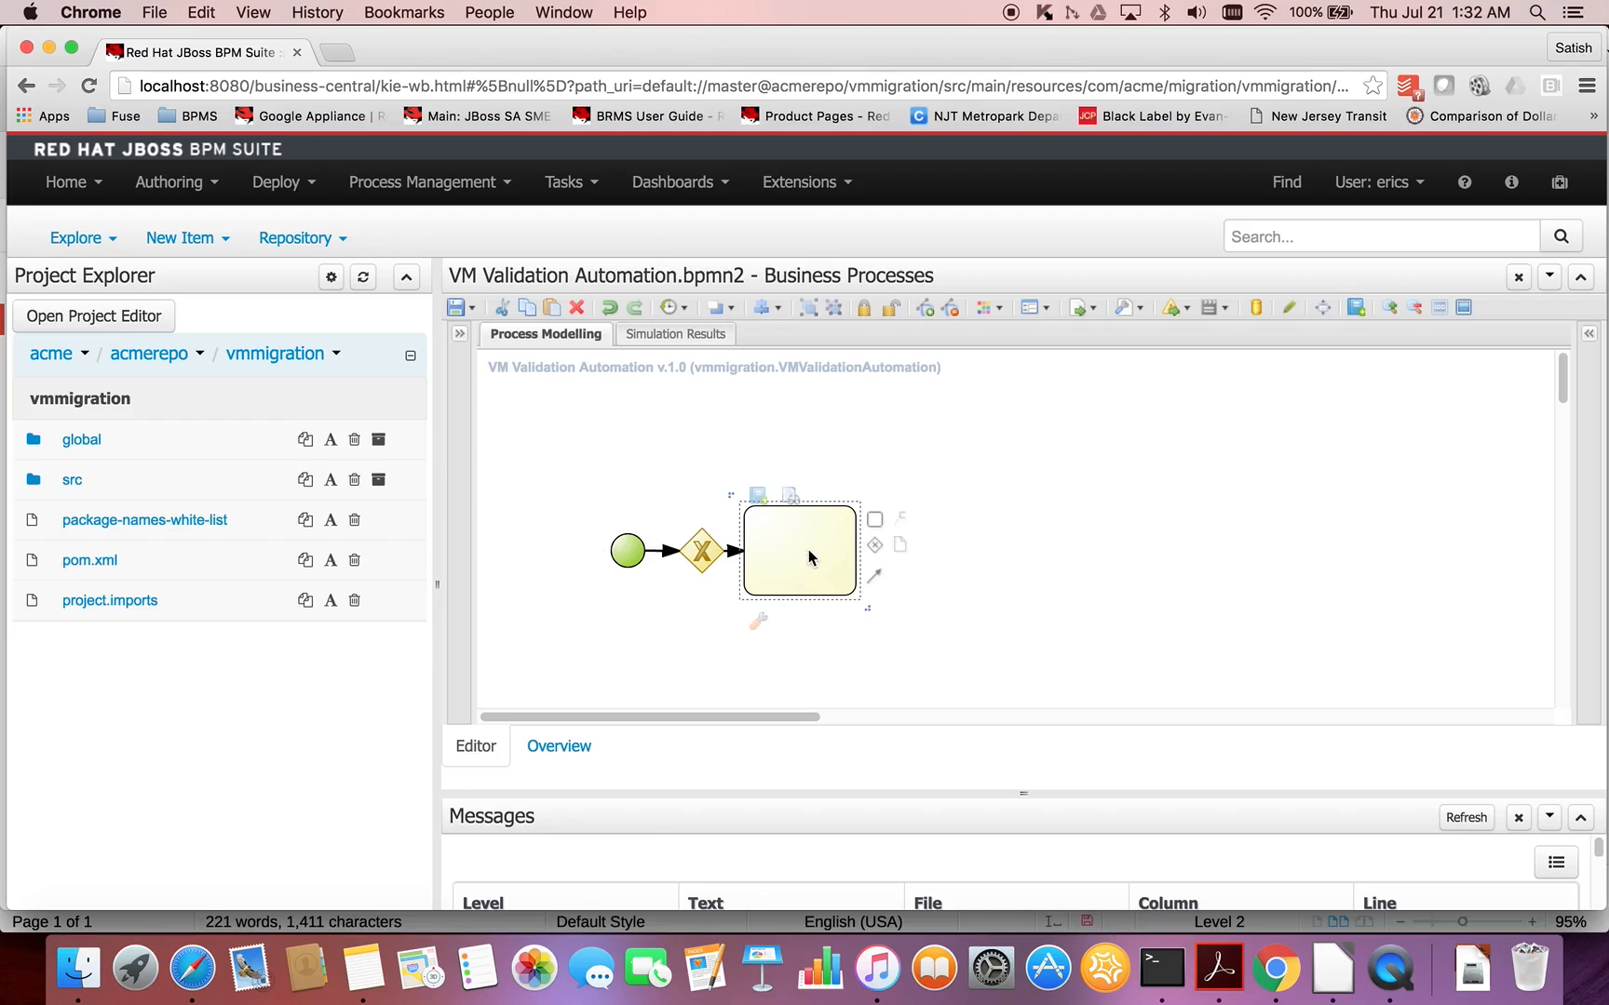
pyautogui.moveTo(879, 548); pyautogui.dragTo(924, 553)
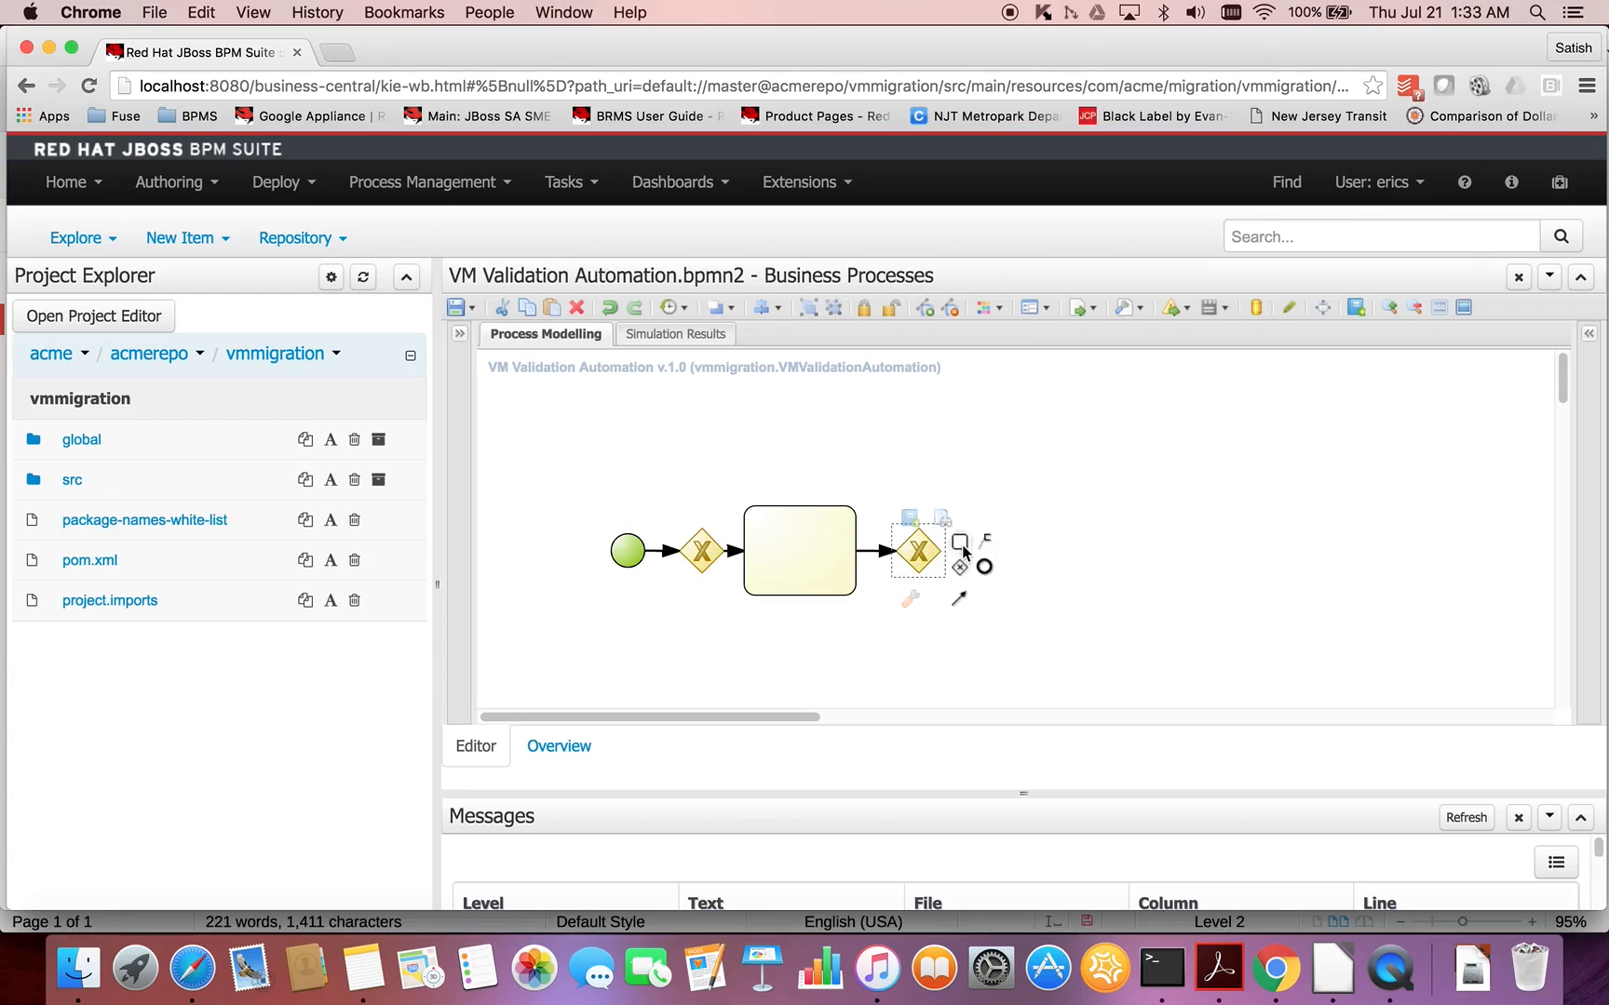
# - Add a task above the flow fed by the second gateway and connect it back to the first gateway as a loop
pyautogui.moveTo(960, 544); pyautogui.dragTo(810, 433)
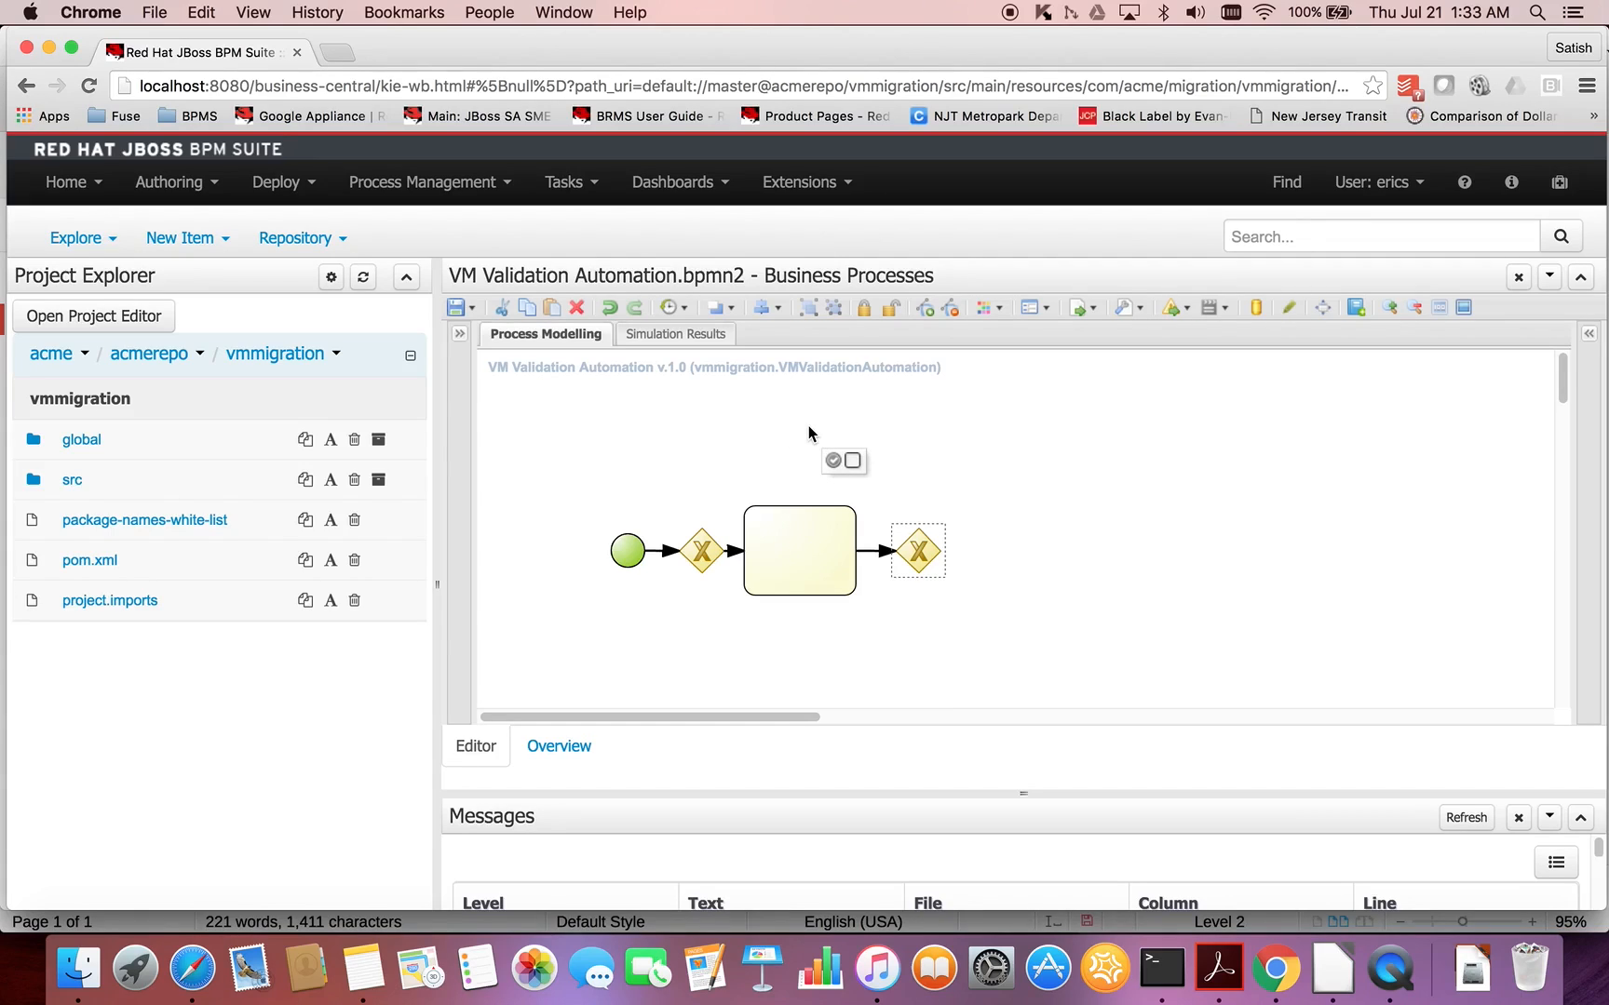
pyautogui.moveTo(808, 428); pyautogui.dragTo(809, 429)
pyautogui.click(769, 432)
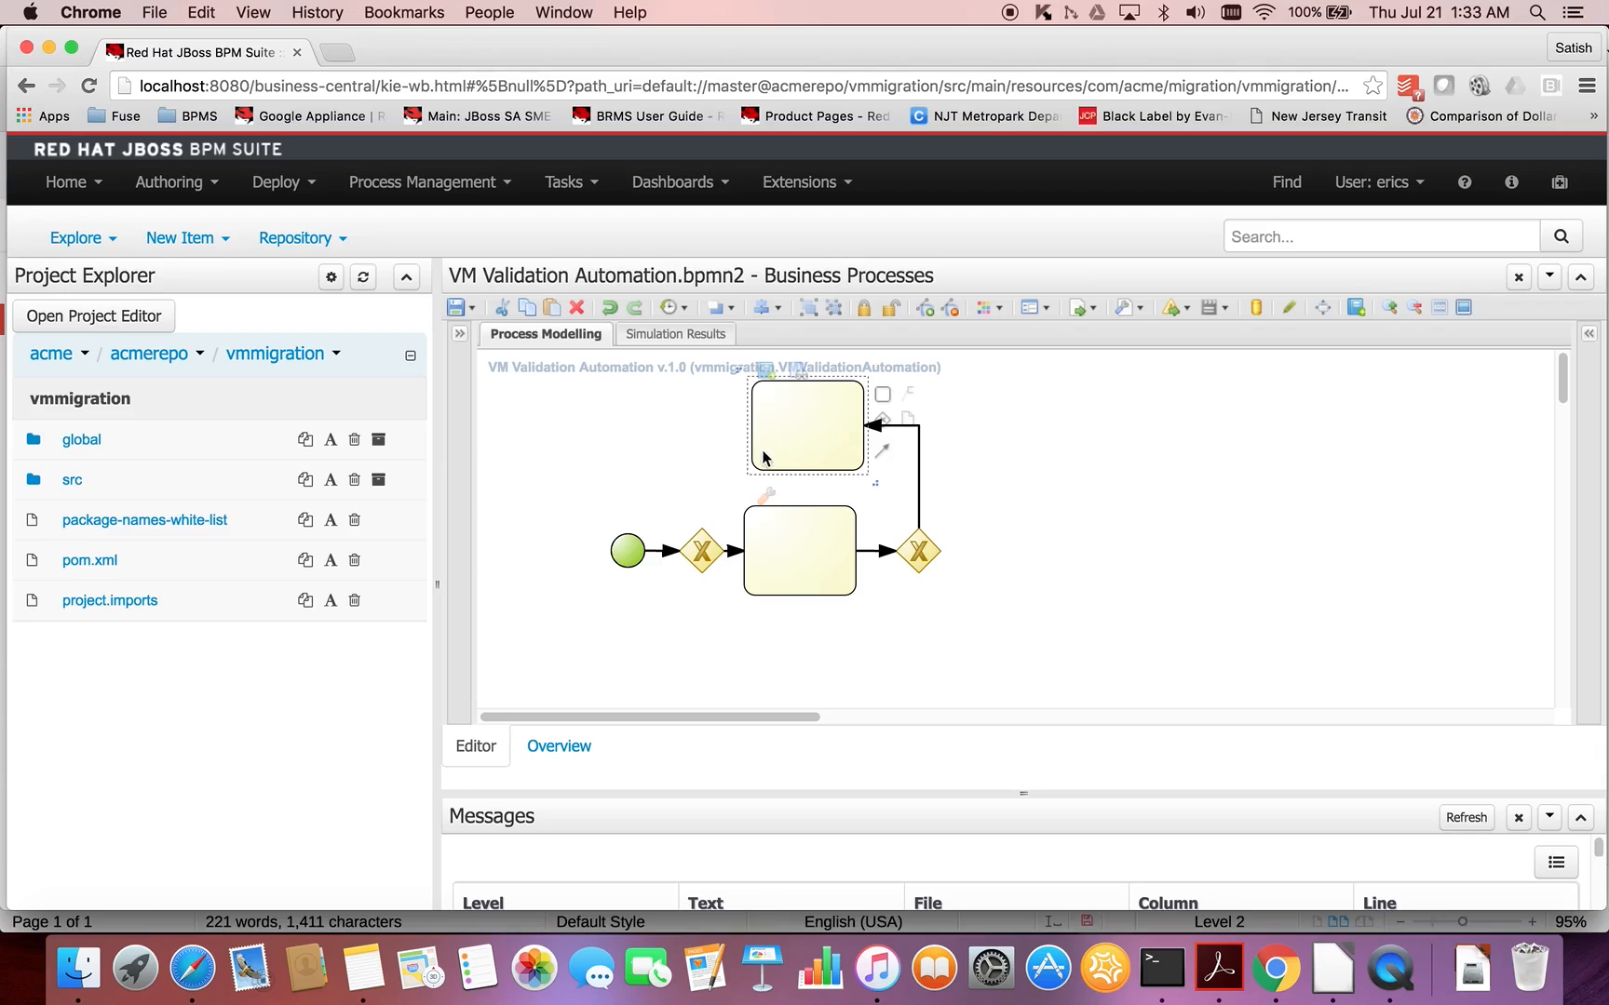
pyautogui.click(769, 467)
pyautogui.moveTo(769, 470); pyautogui.dragTo(702, 549)
# - Continue the main flow from the second gateway with another task and an end event
pyautogui.click(919, 557)
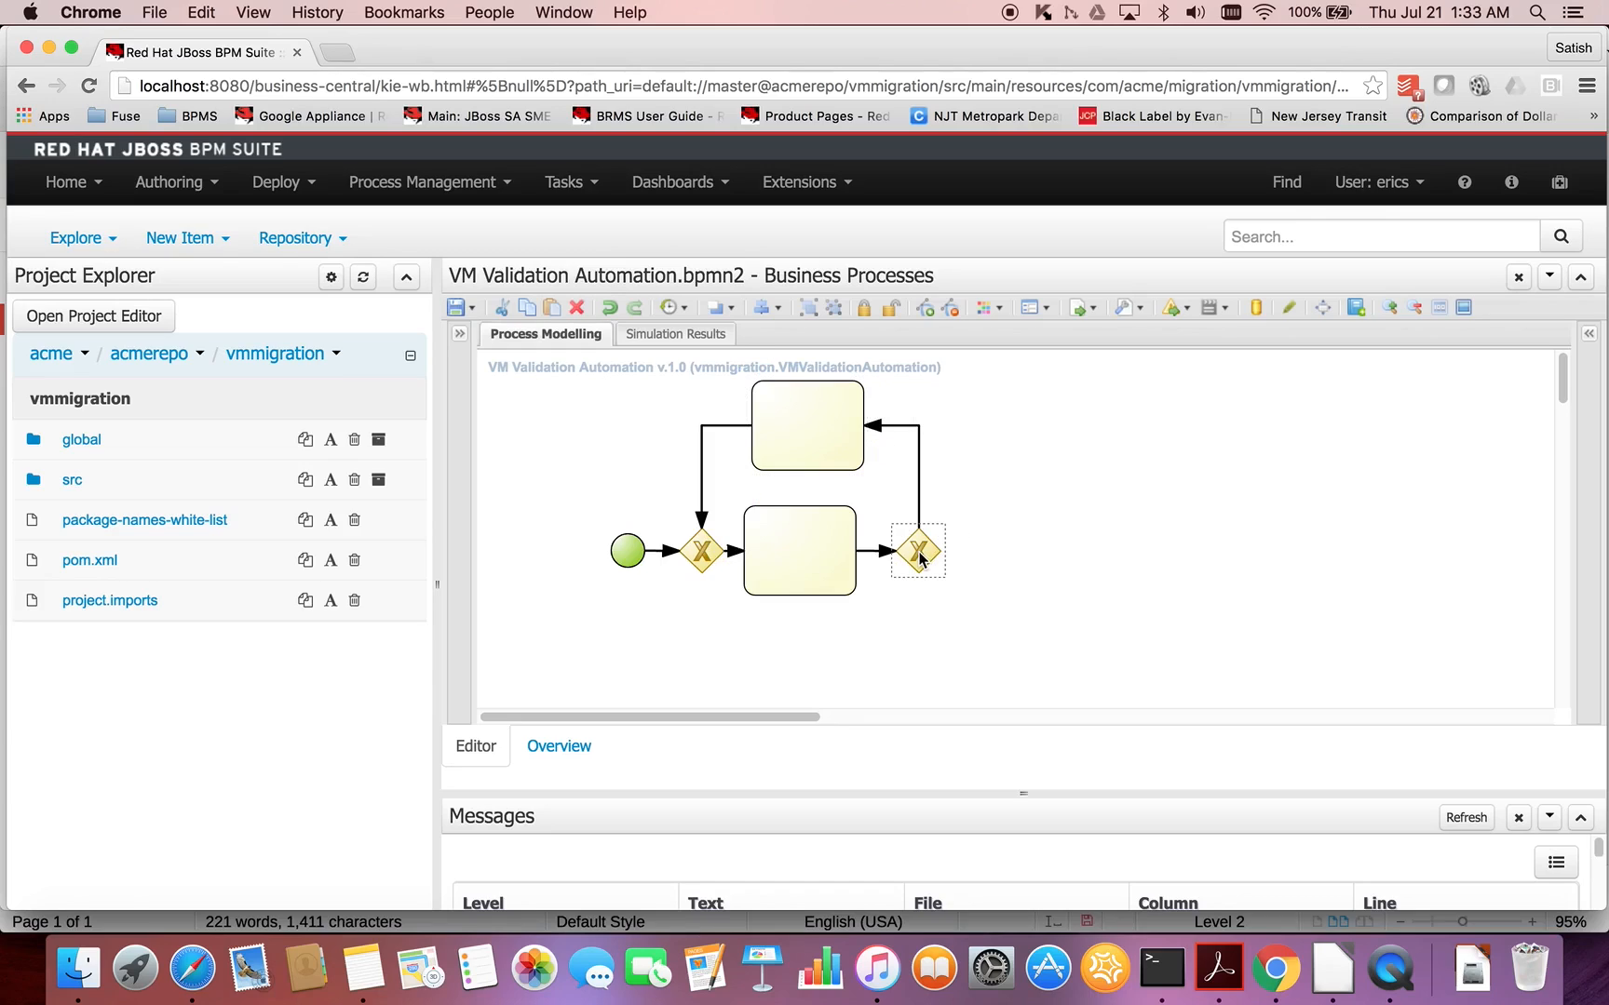
pyautogui.moveTo(962, 544); pyautogui.dragTo(1024, 560)
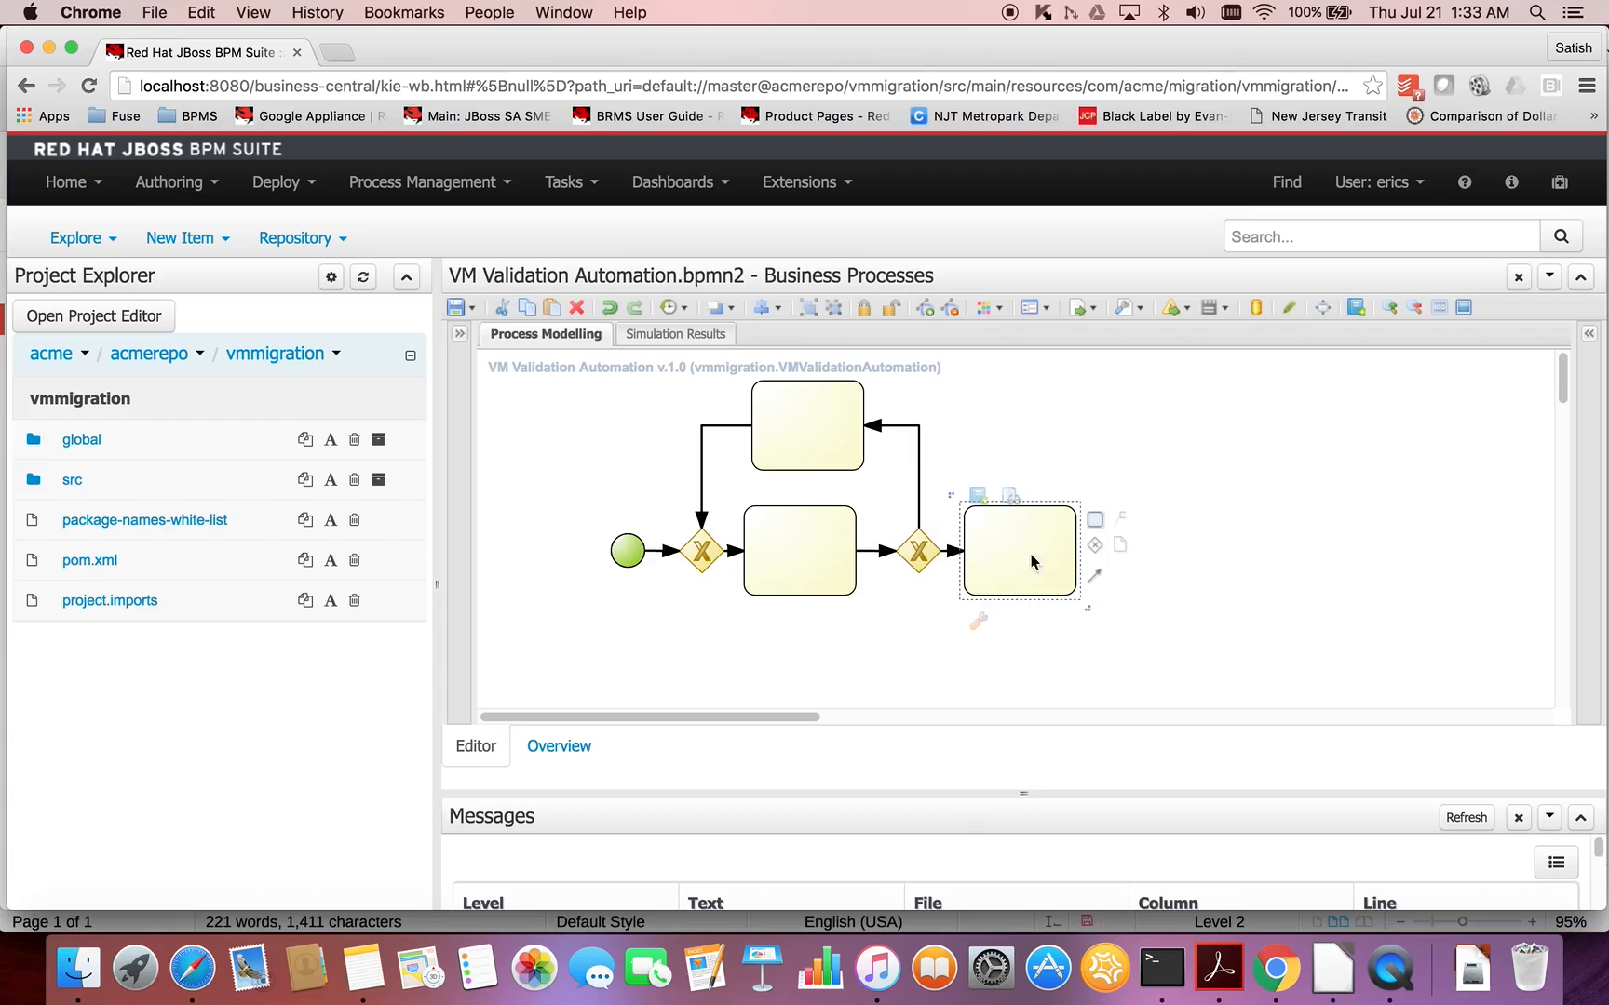
pyautogui.moveTo(1142, 522); pyautogui.dragTo(1177, 550)
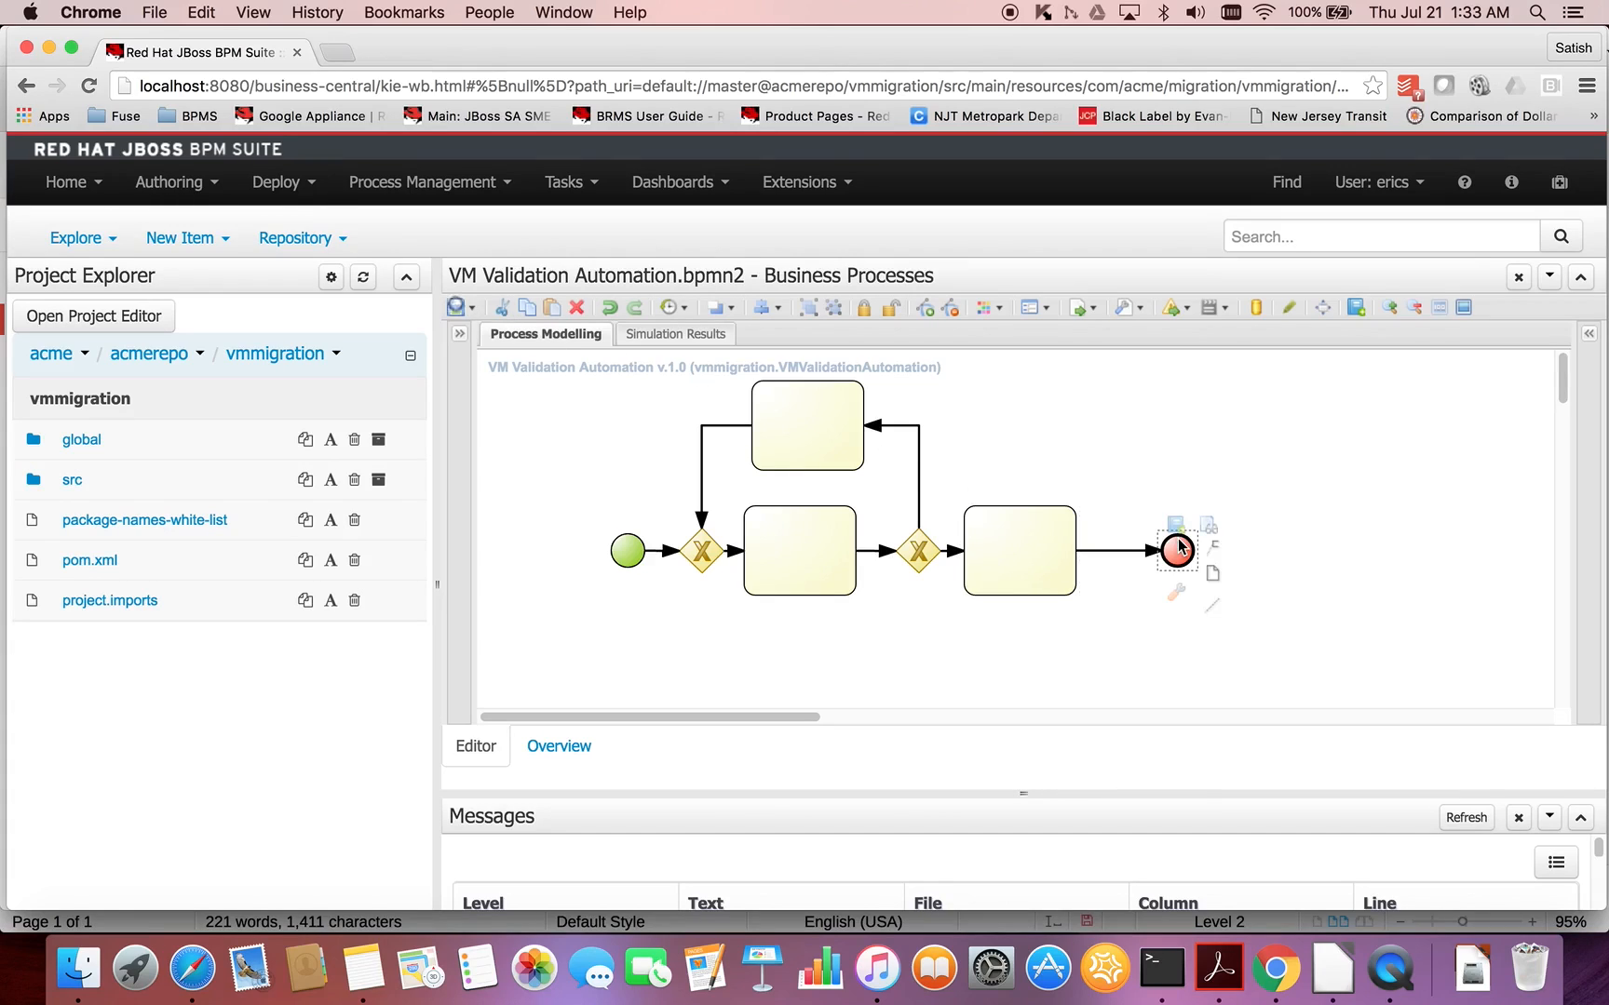
# - Name the task between the two gateways Validate VM Data and convert it to a Business Rule Task
pyautogui.moveTo(640, 555); pyautogui.dragTo(784, 545)
pyautogui.doubleClick(782, 545)
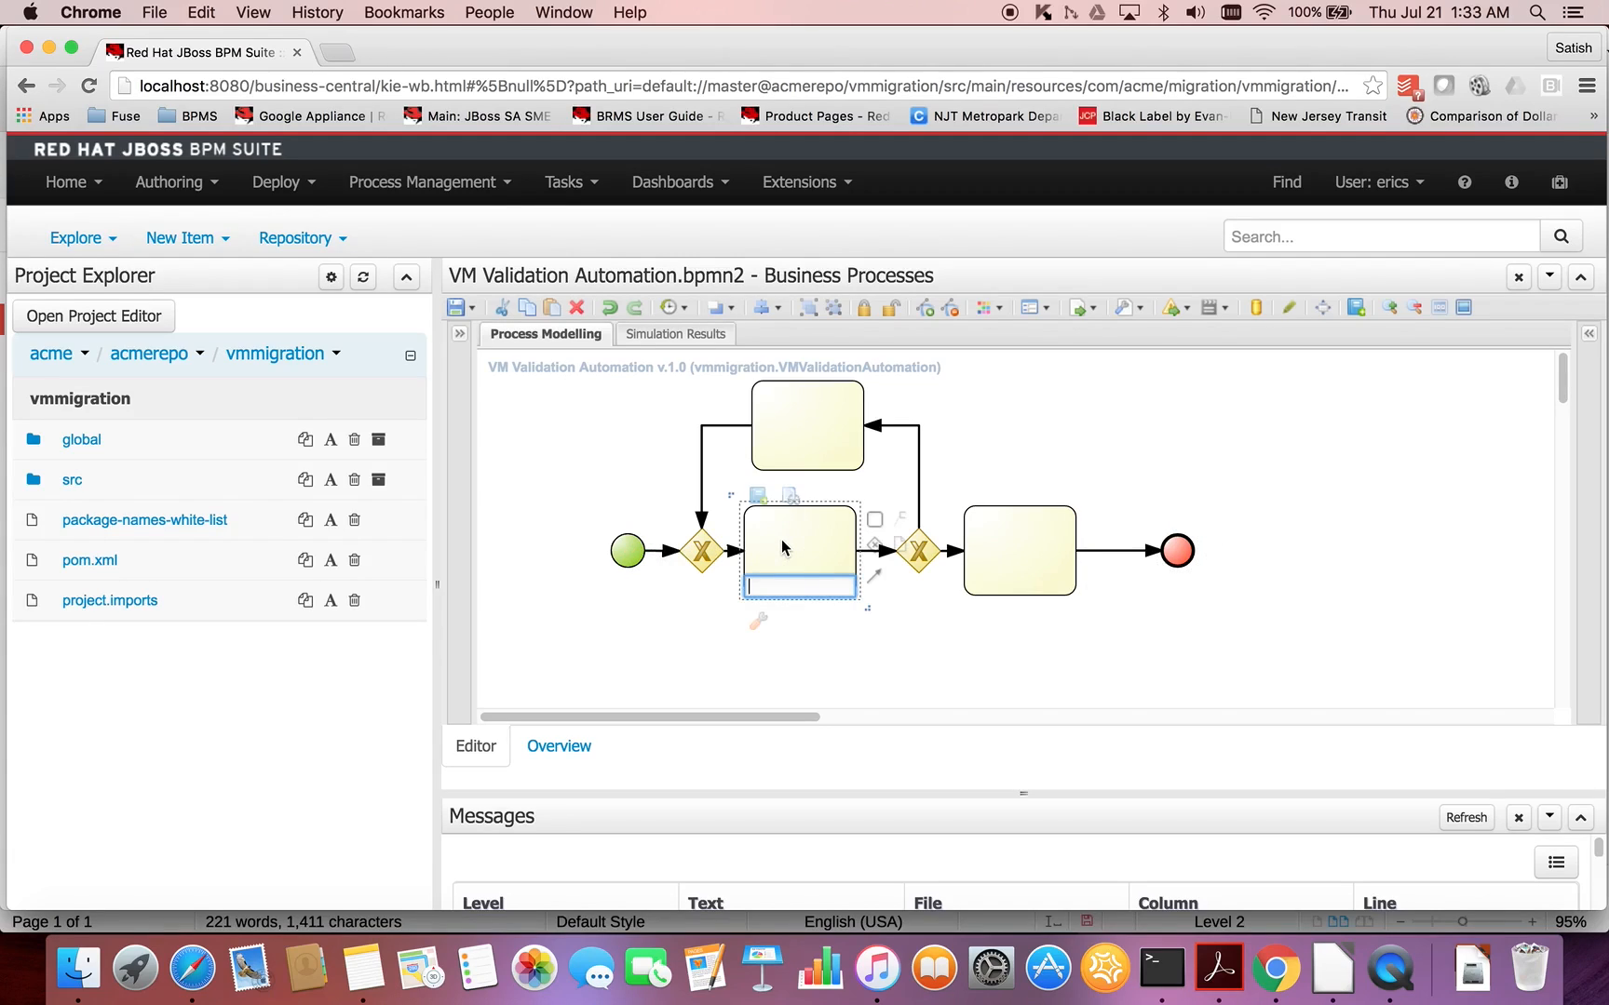
pyautogui.write('Validate VM Data')
pyautogui.click(826, 557)
pyautogui.click(759, 621)
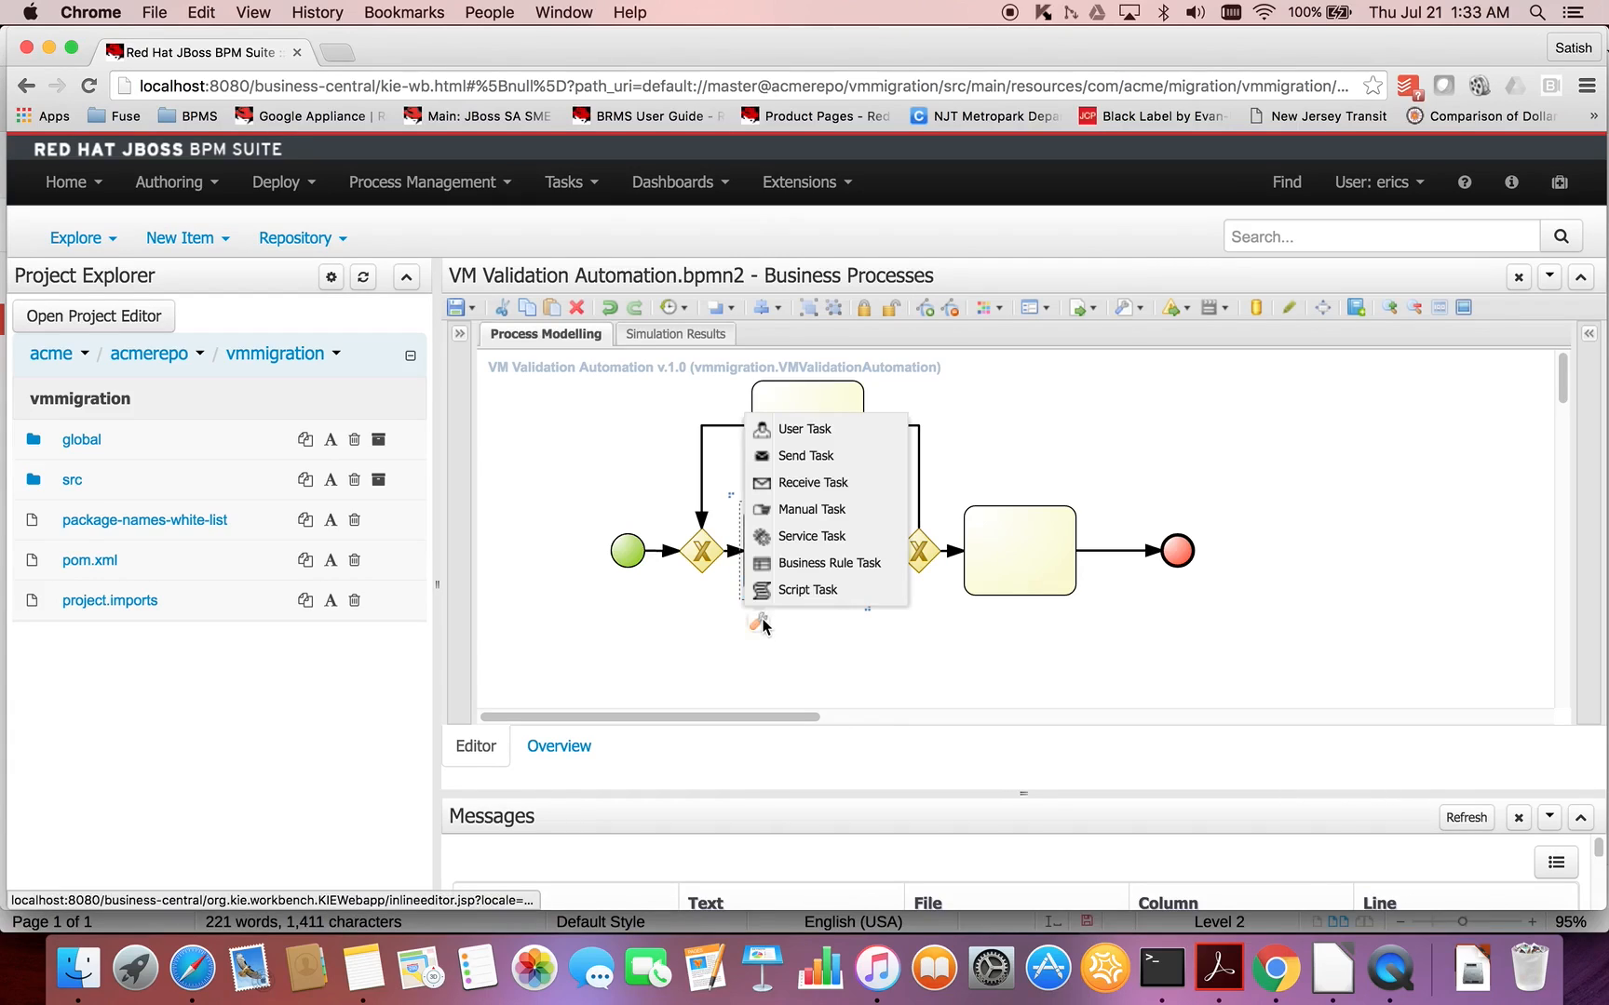
pyautogui.click(817, 566)
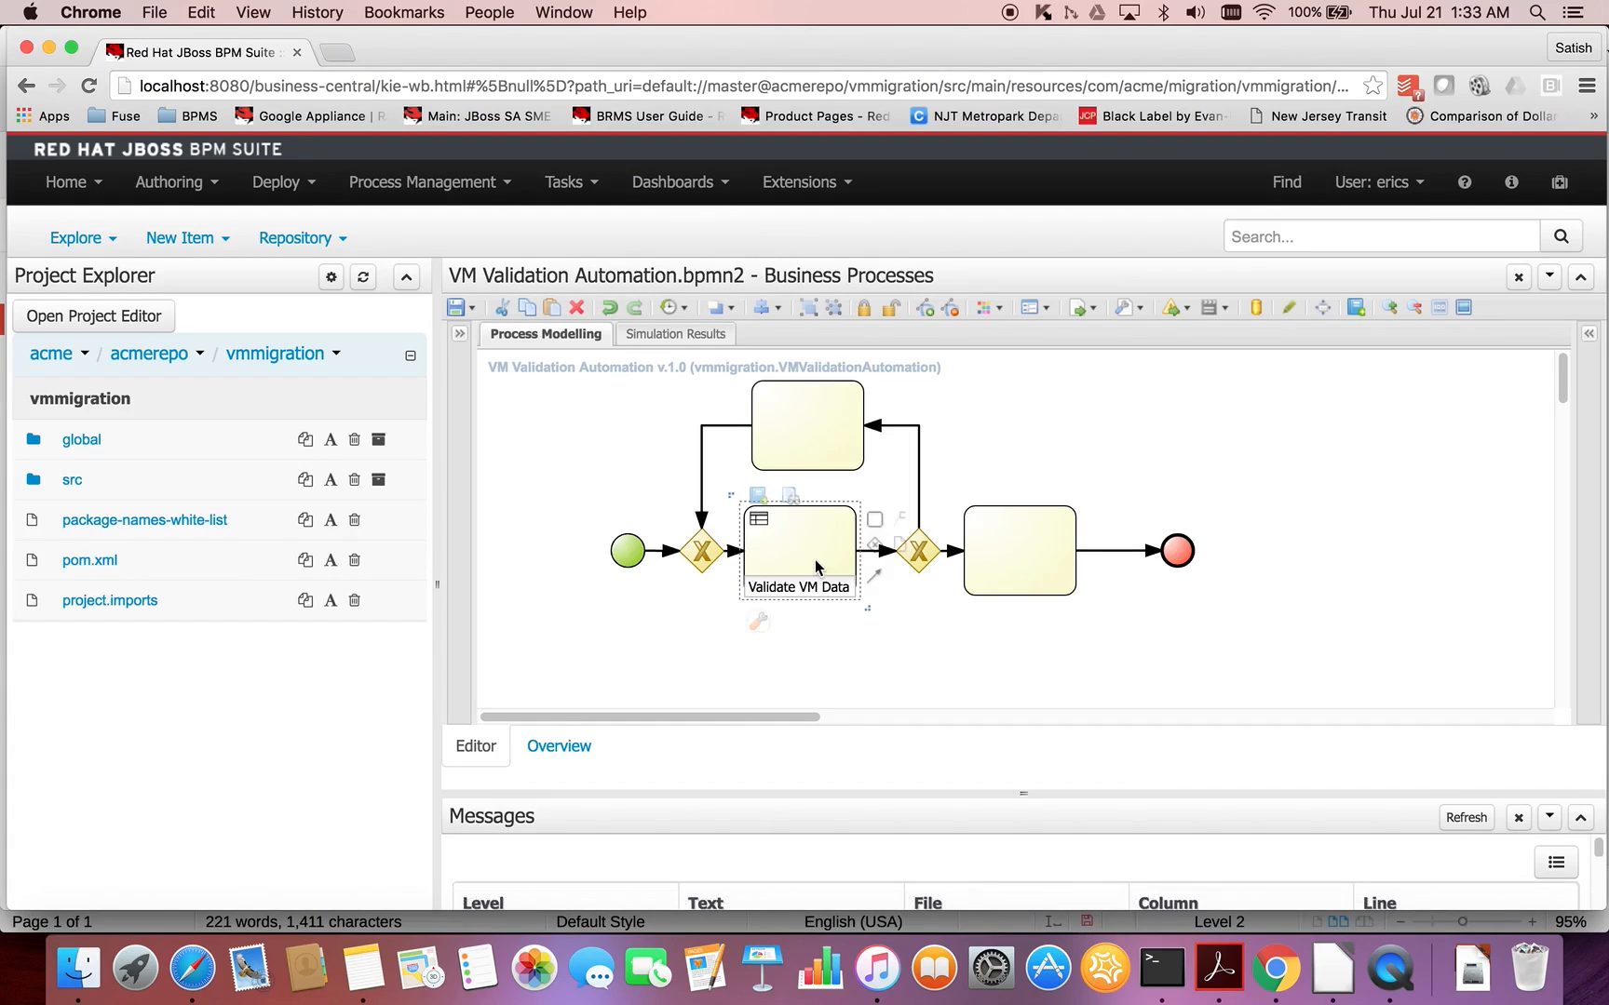
pyautogui.click(816, 564)
# - Set the task type of the upper loop task to User
pyautogui.click(809, 445)
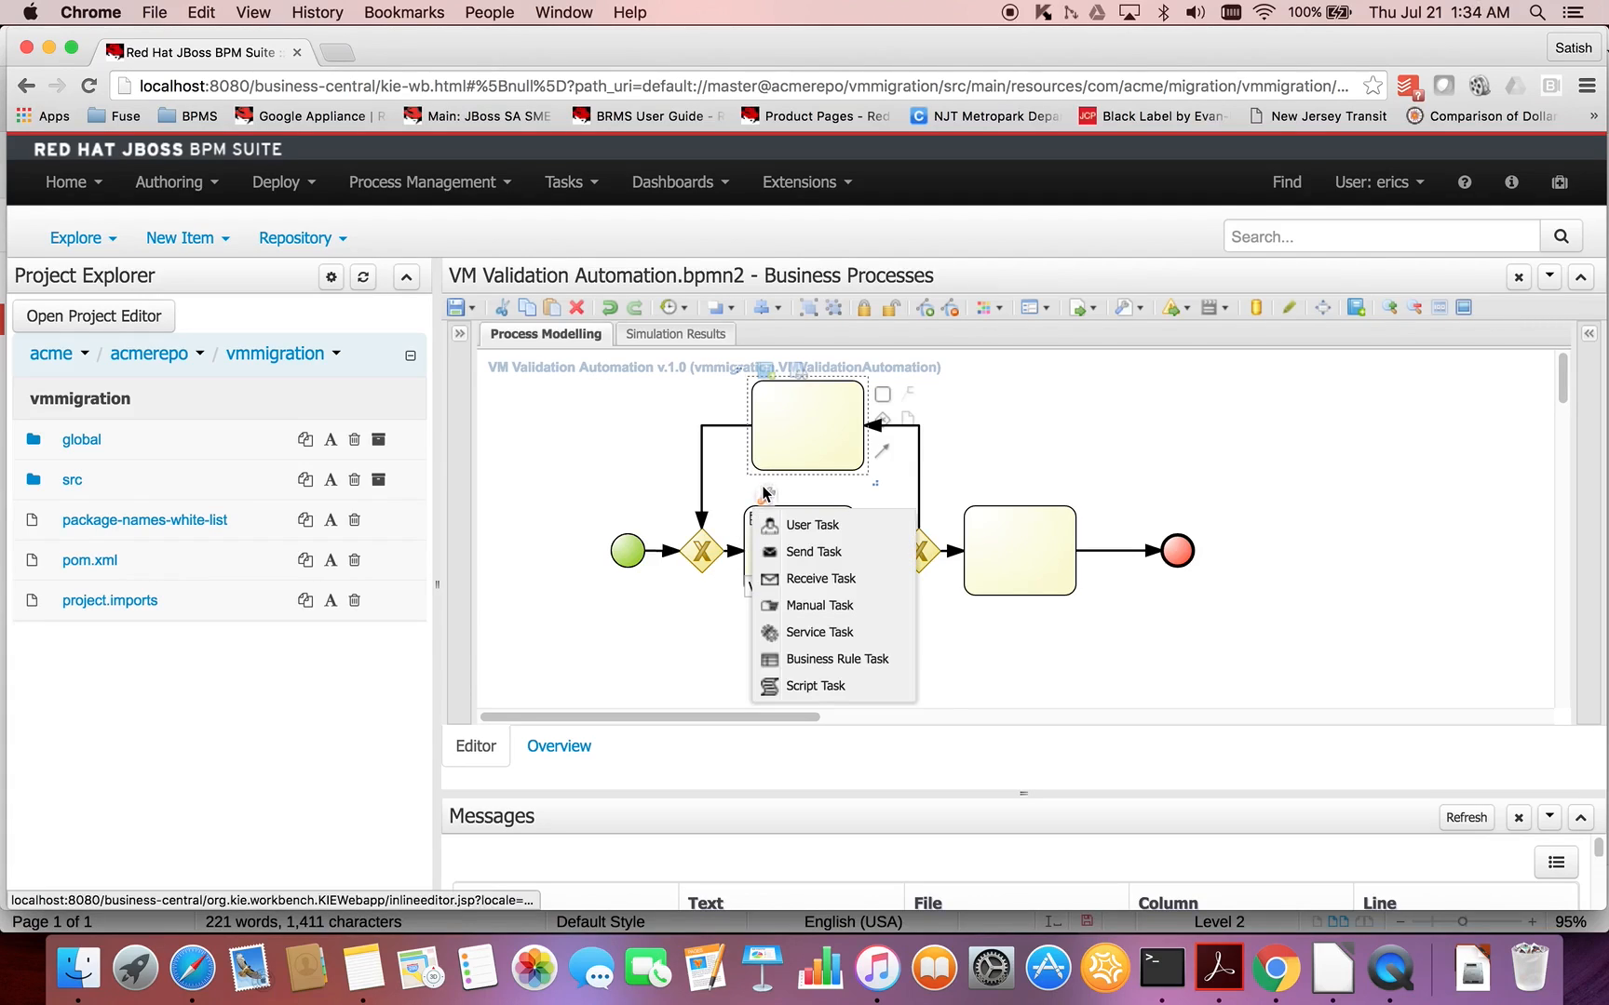
pyautogui.moveTo(769, 494)
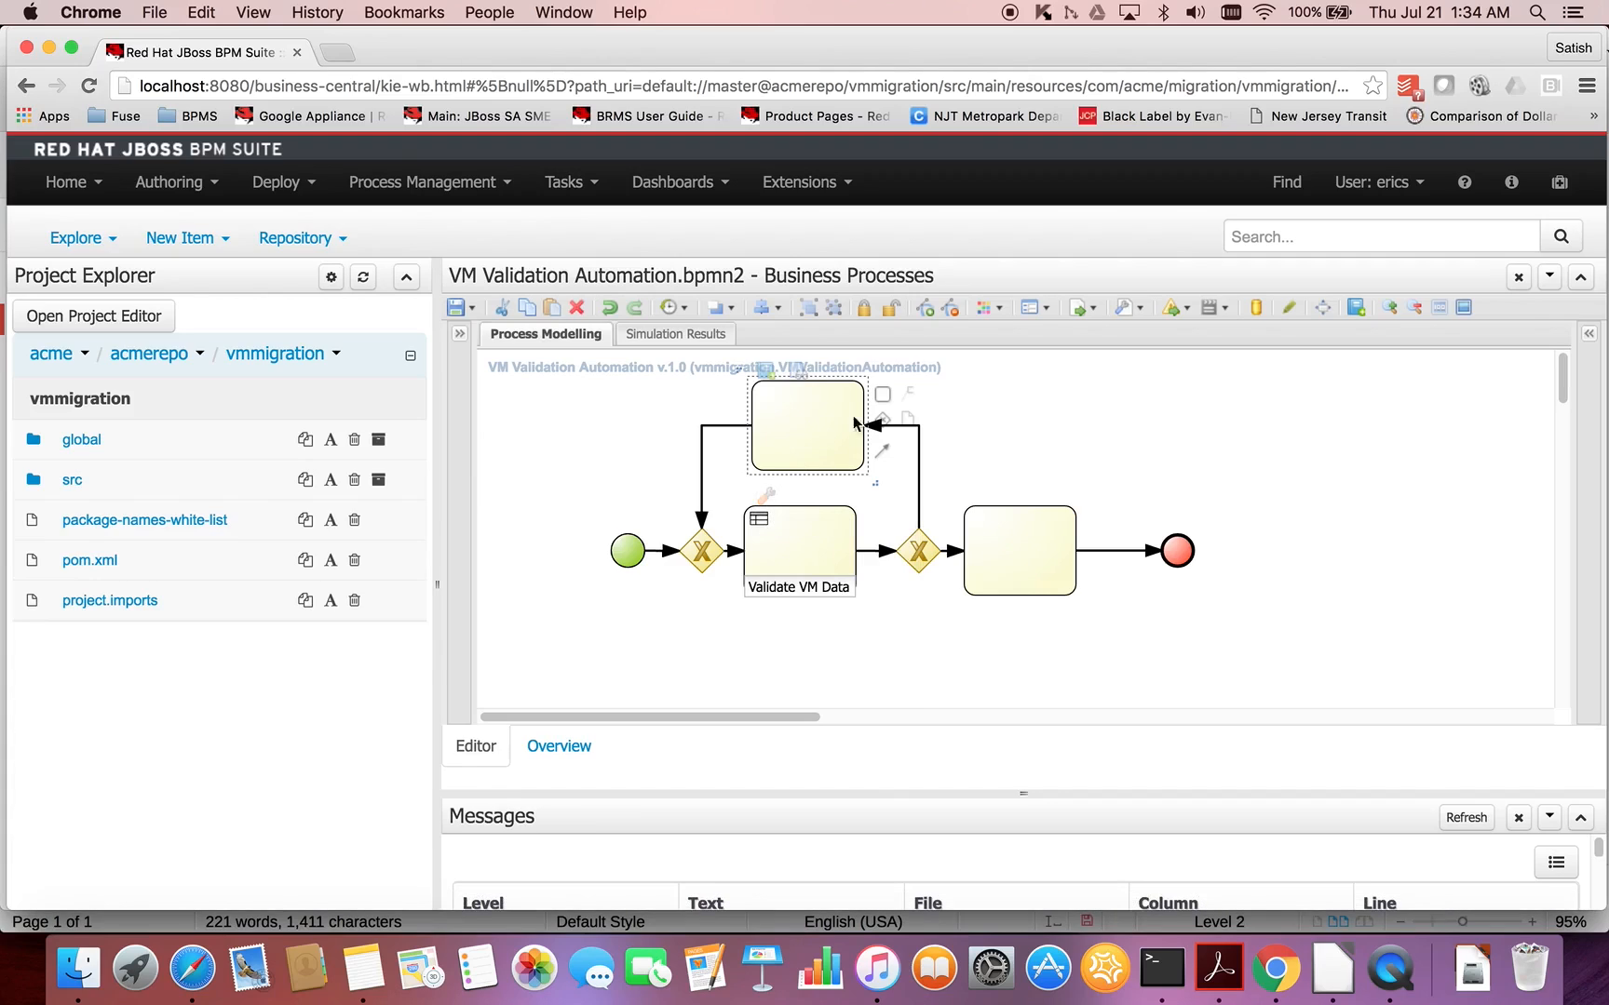
pyautogui.click(1588, 333)
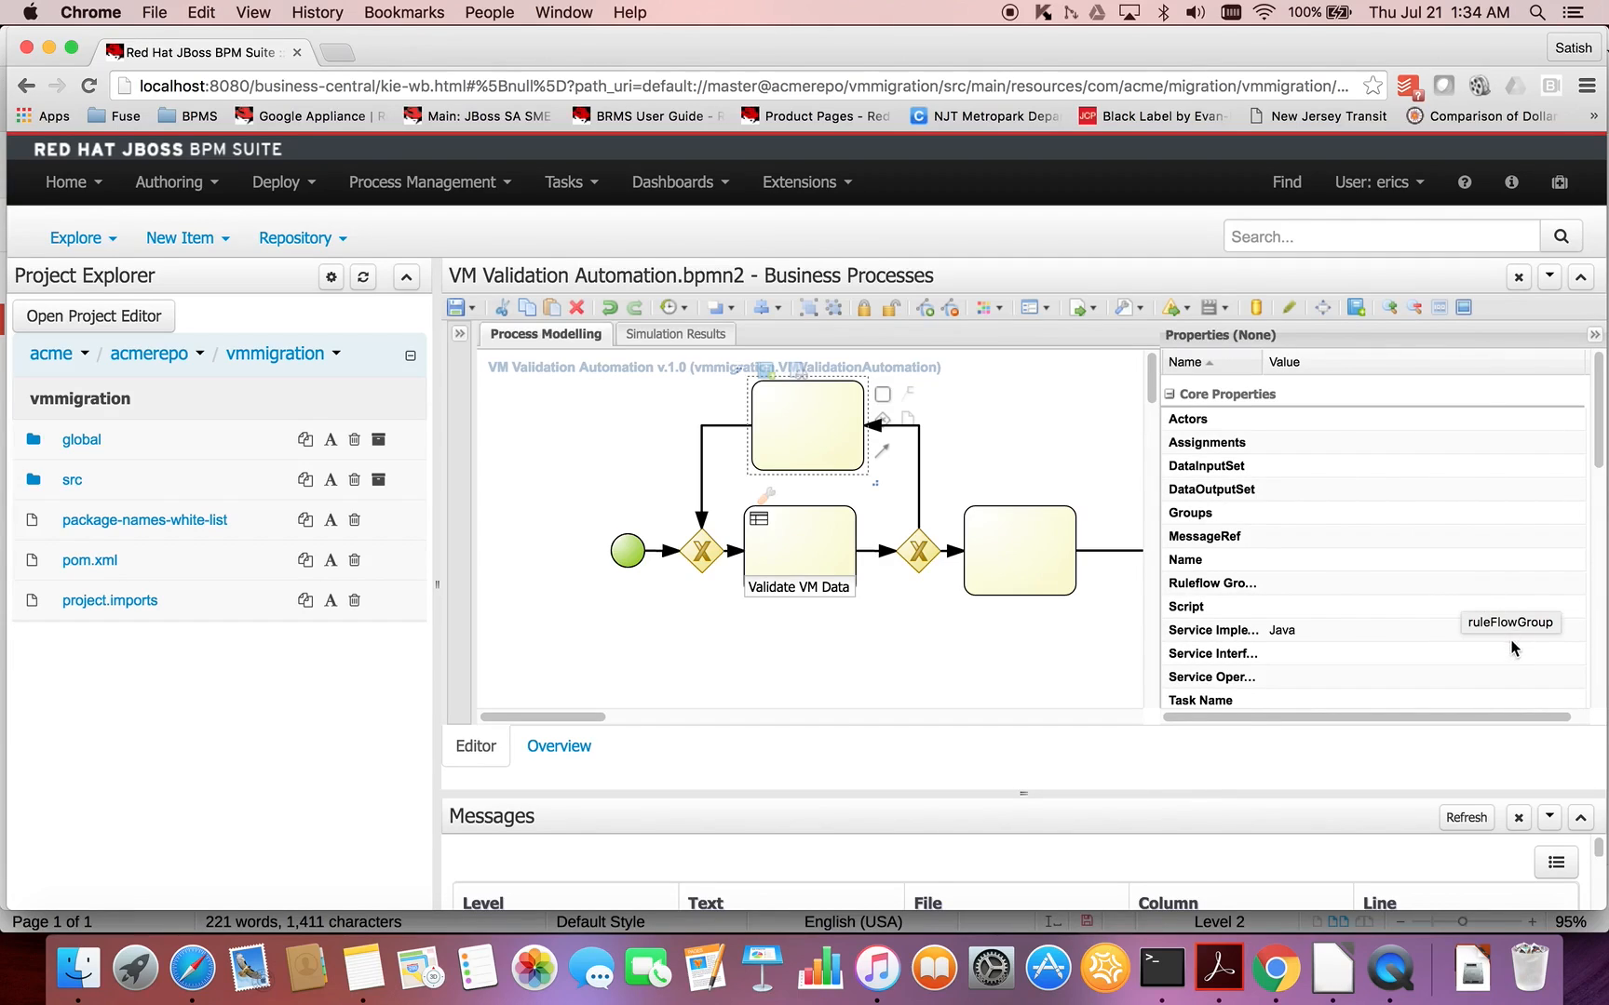
pyautogui.scroll(-1, 1510, 689)
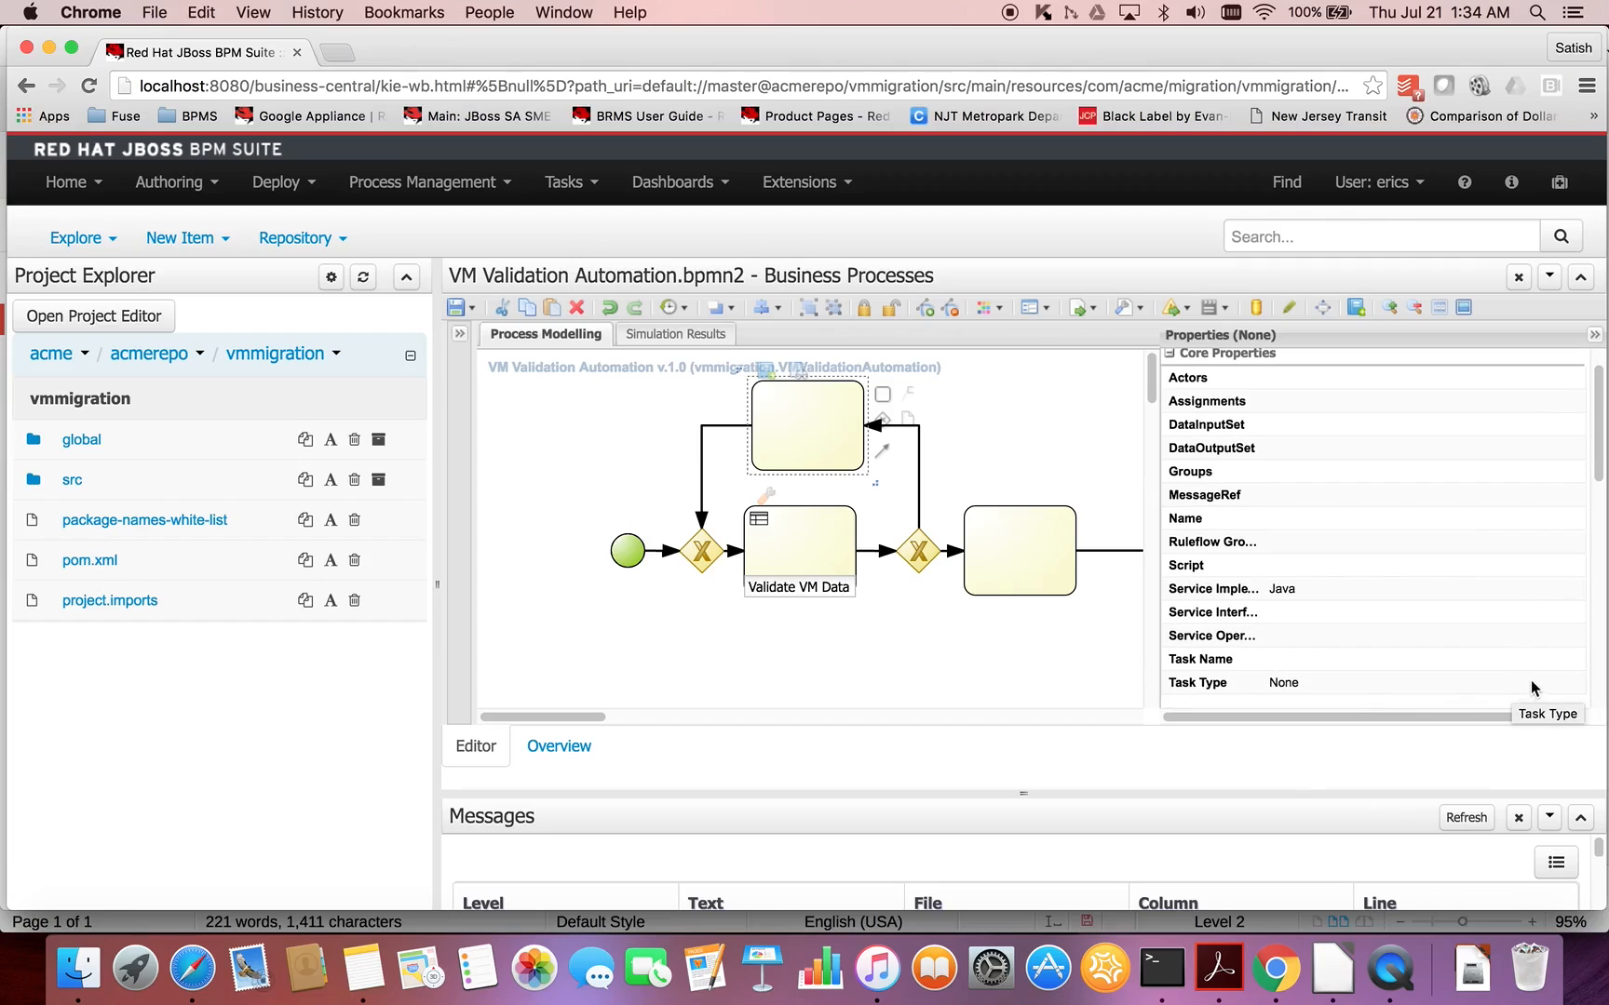
pyautogui.click(1534, 685)
pyautogui.click(1572, 687)
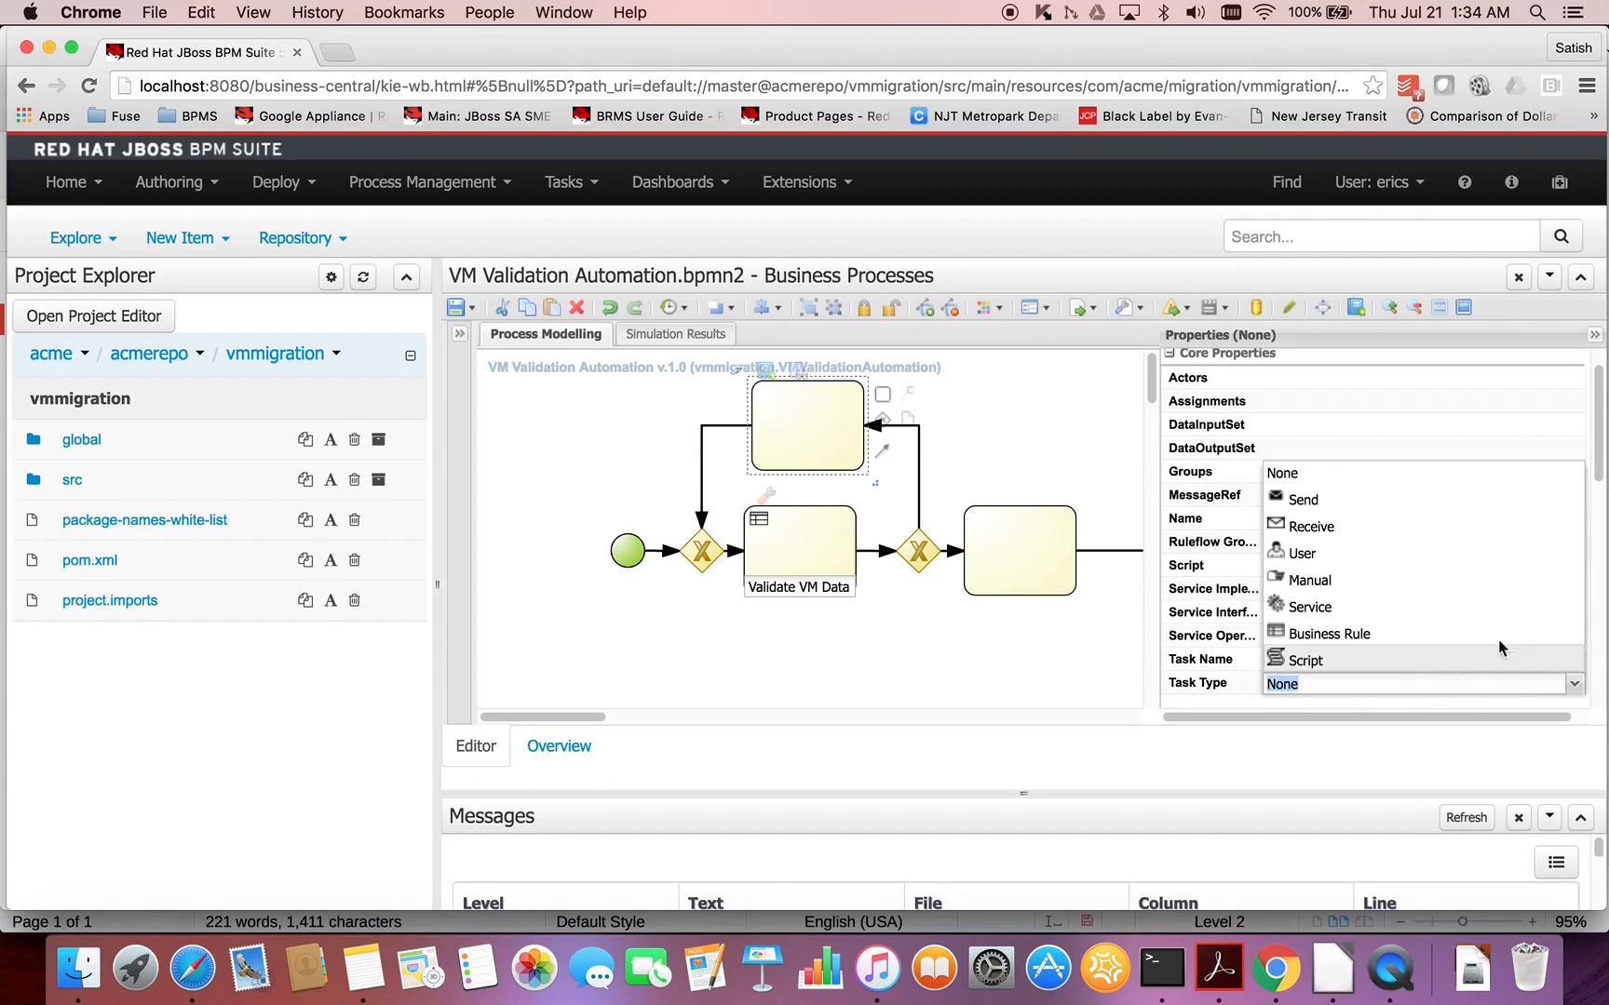
pyautogui.click(1429, 559)
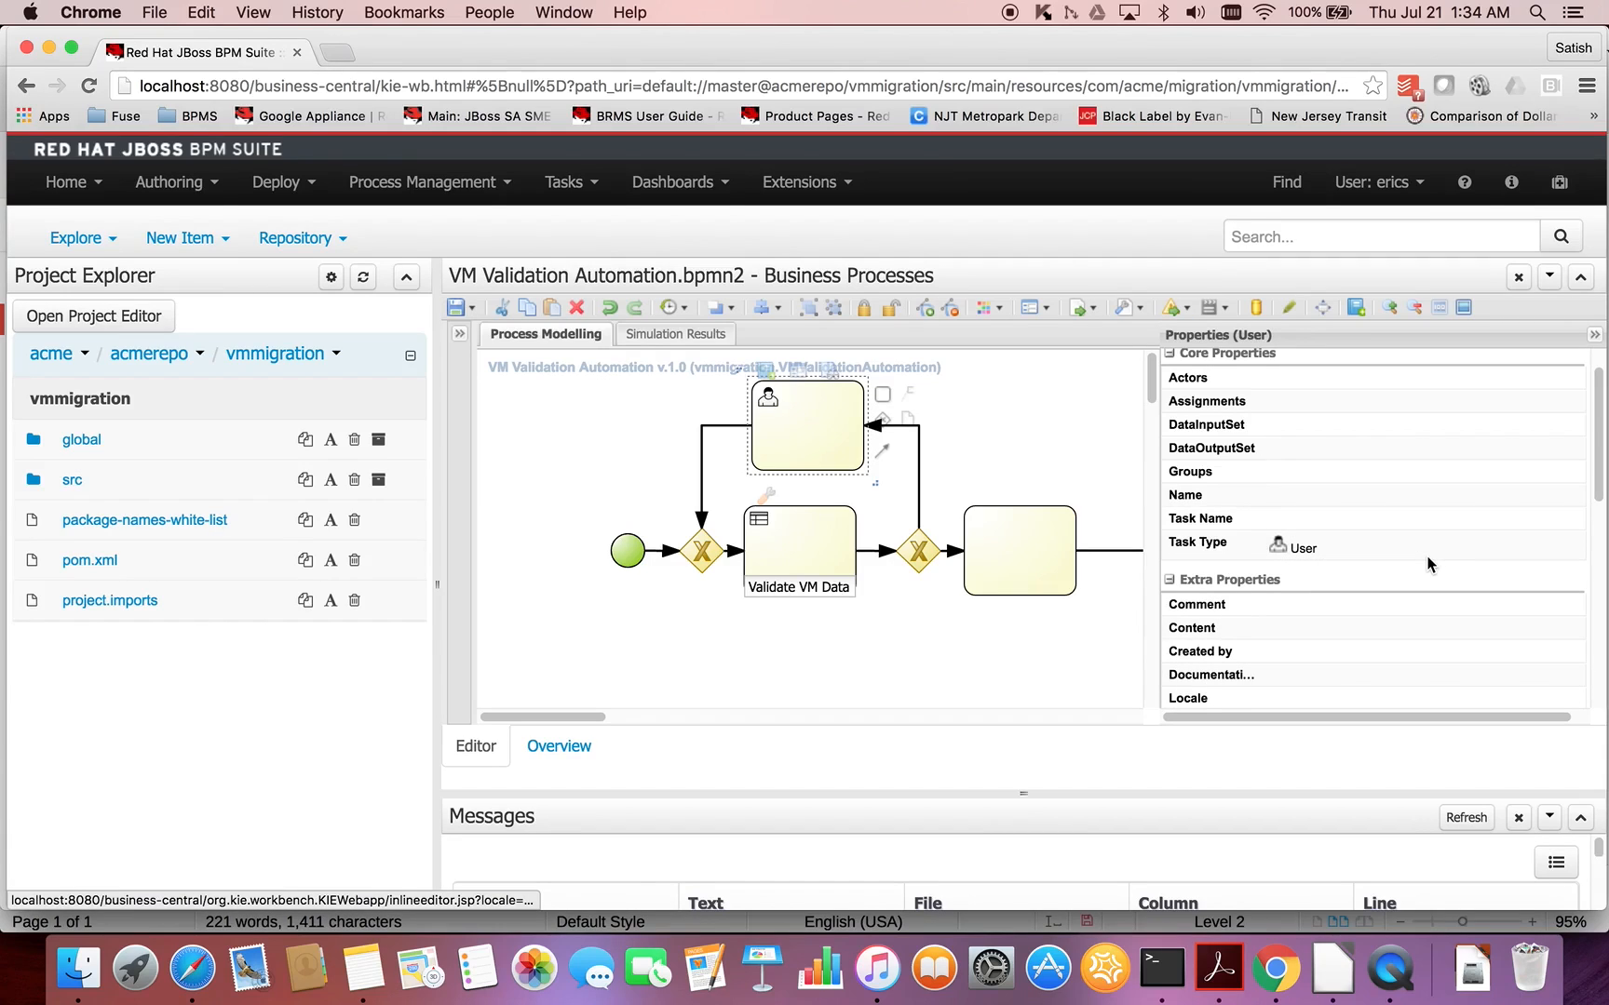
# - Name the user task in the loop Modify VM Data for validation
pyautogui.doubleClick(791, 443)
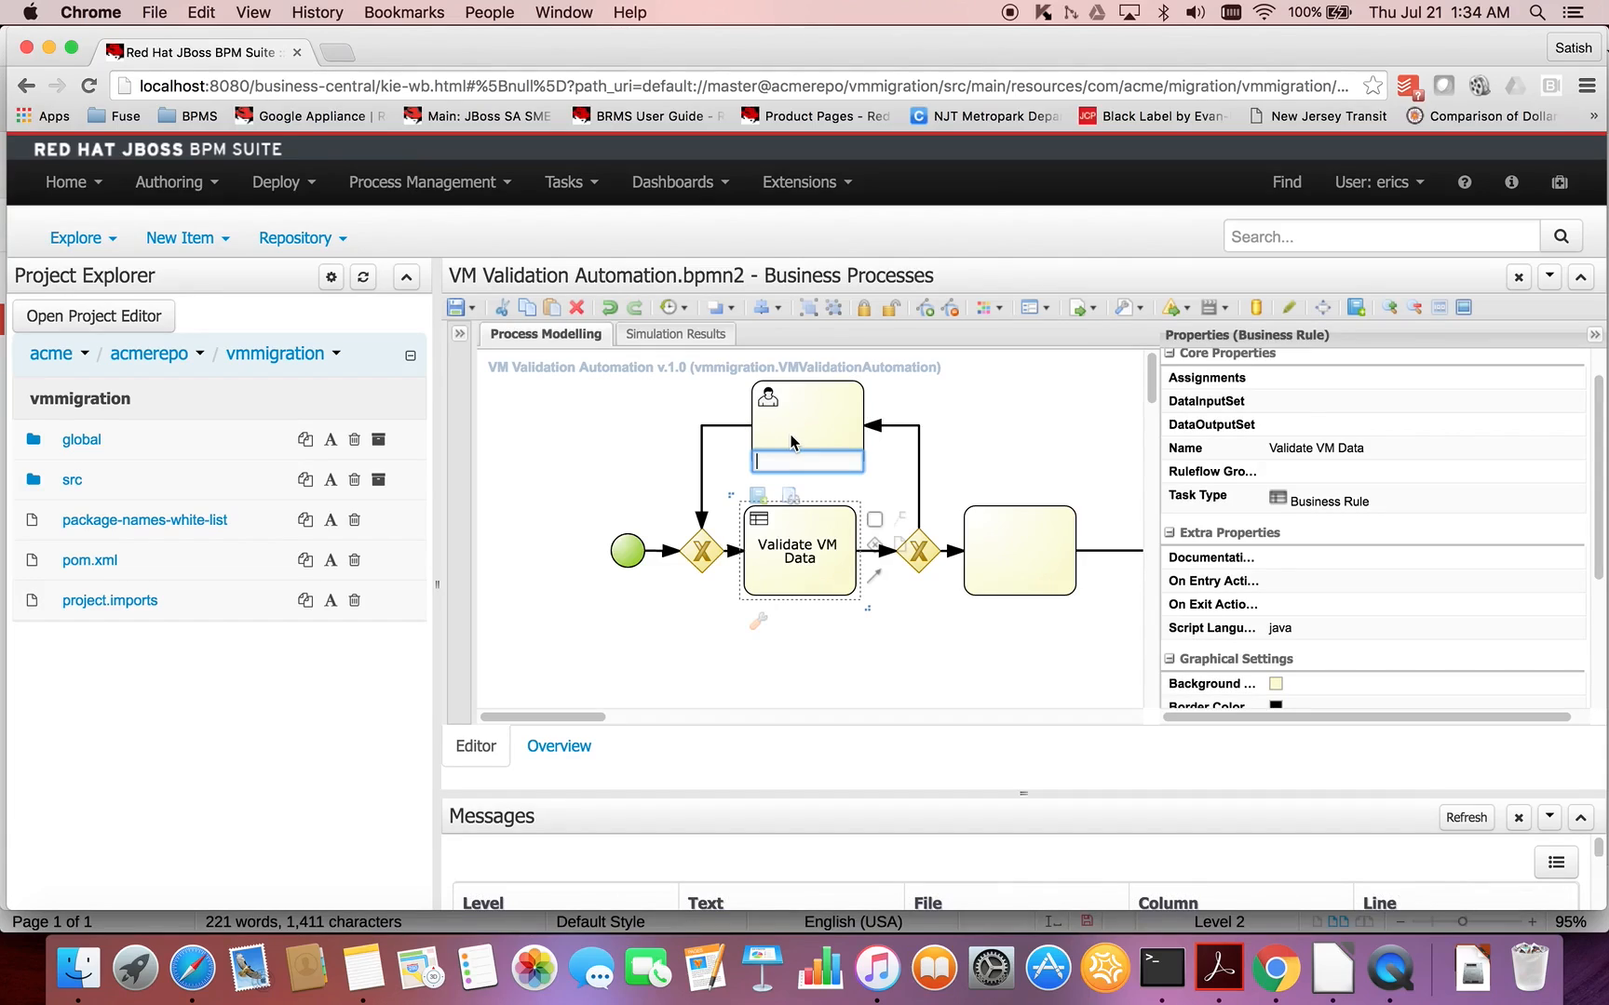
pyautogui.write('Modify VM Data for validation')
pyautogui.press('Return')
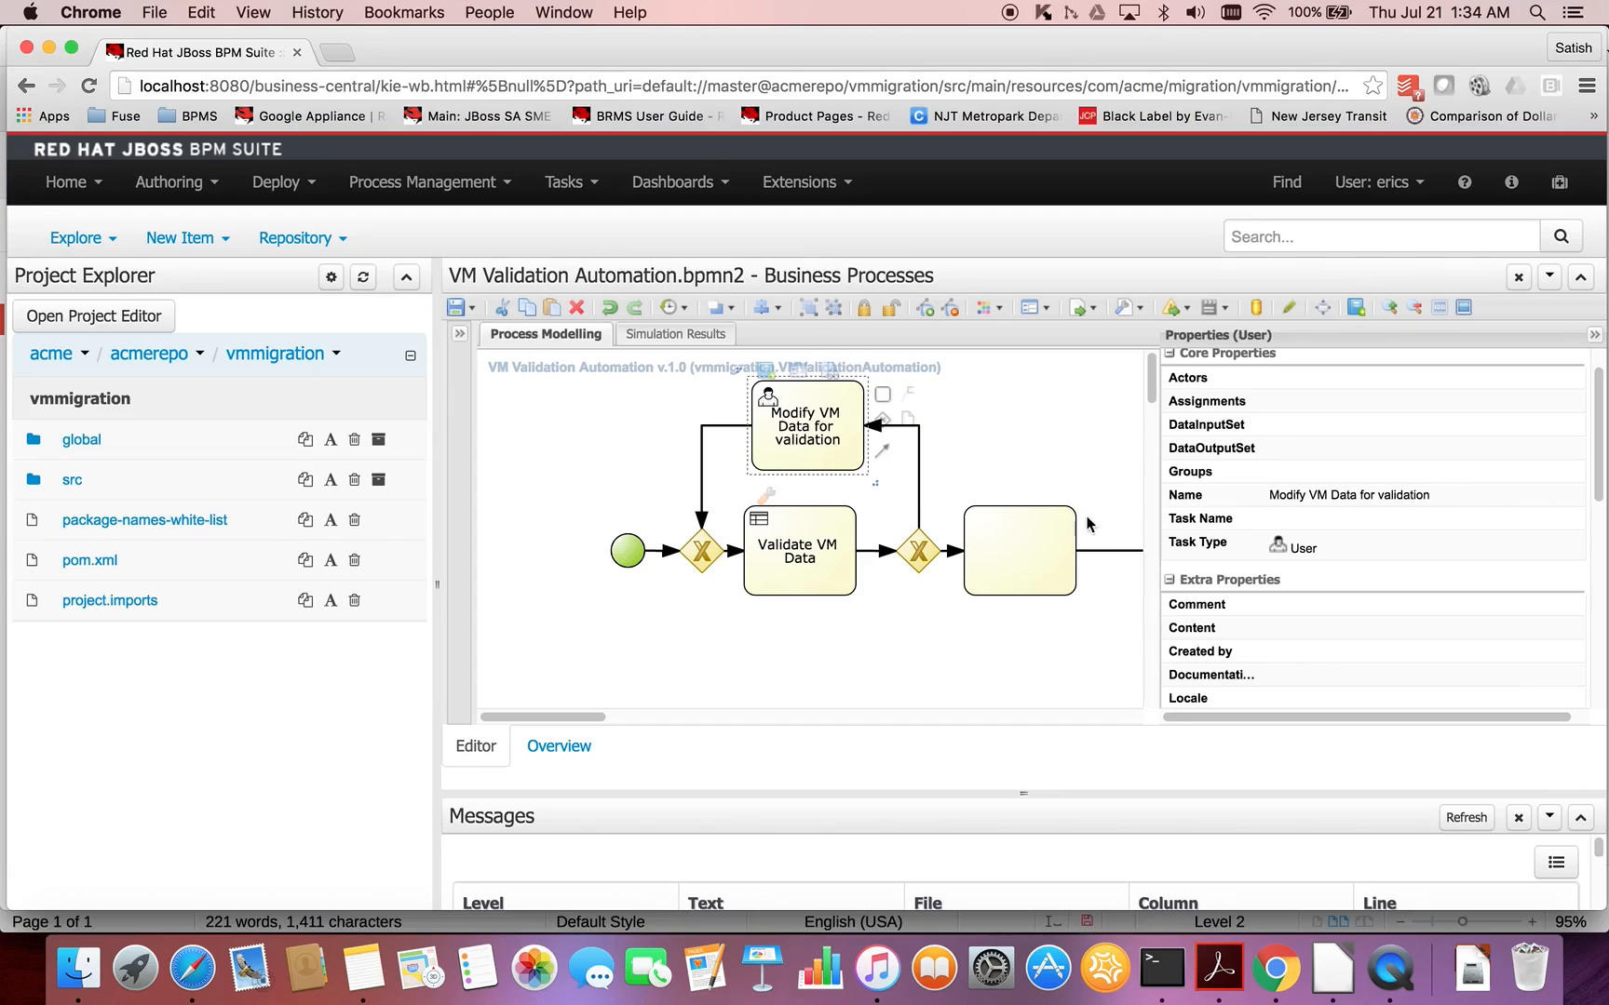
# - Set the type of the task before the end event to Script and name it Print VM Data before end
pyautogui.click(1050, 568)
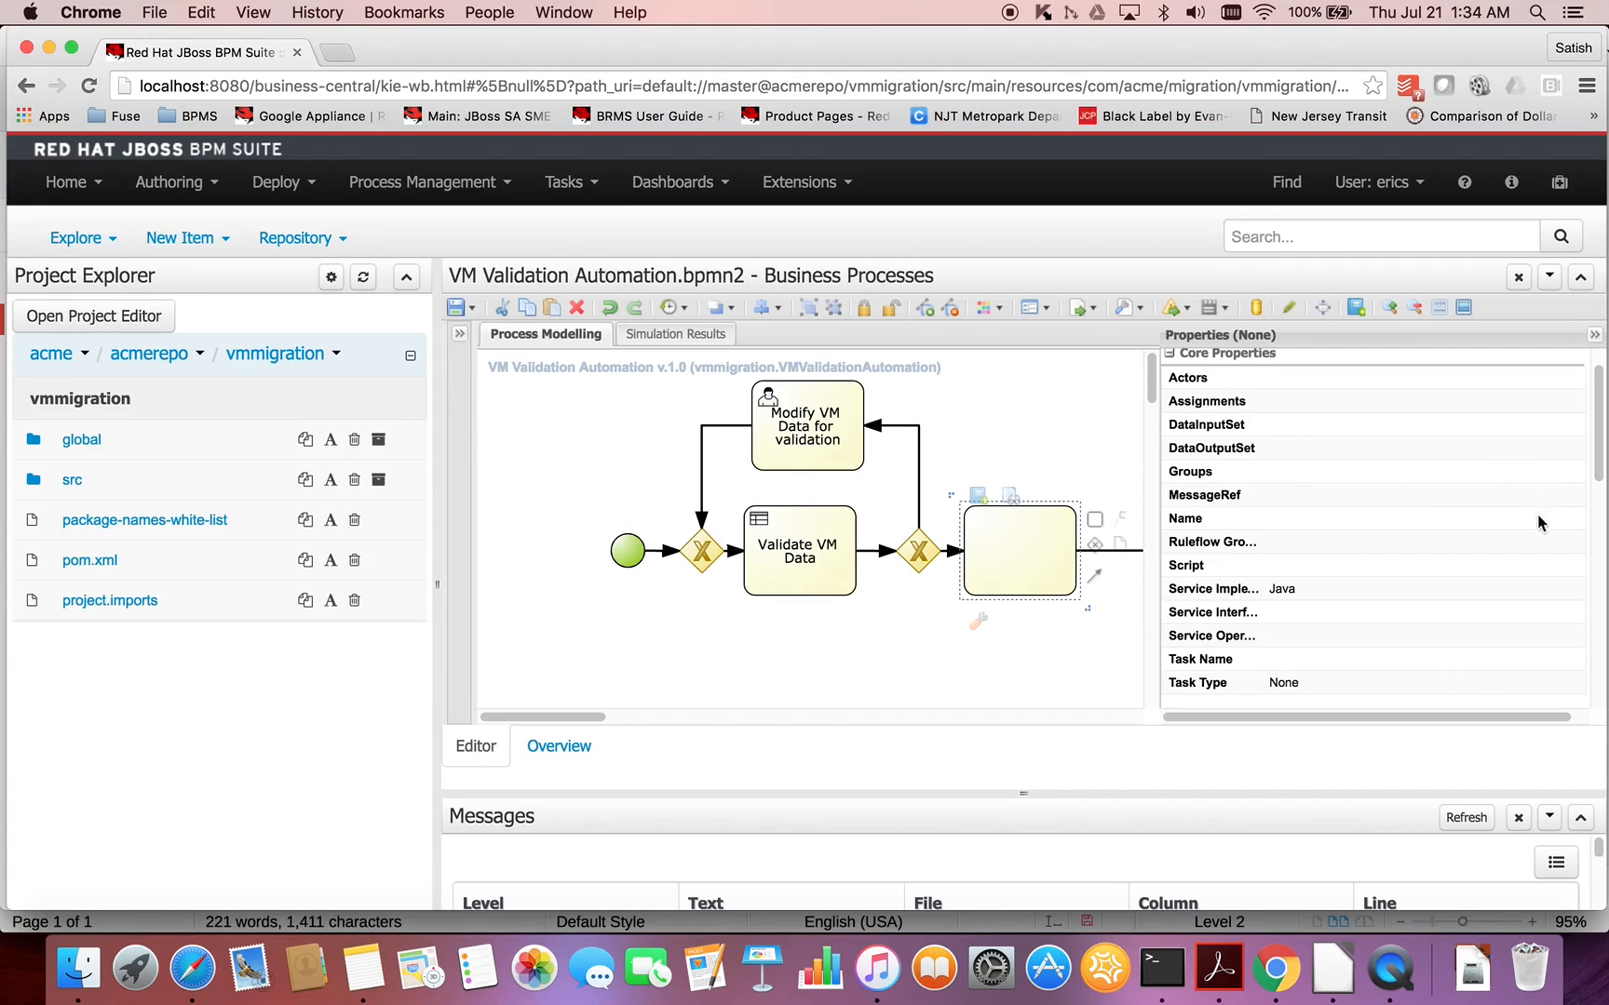
pyautogui.click(1534, 683)
pyautogui.click(1573, 684)
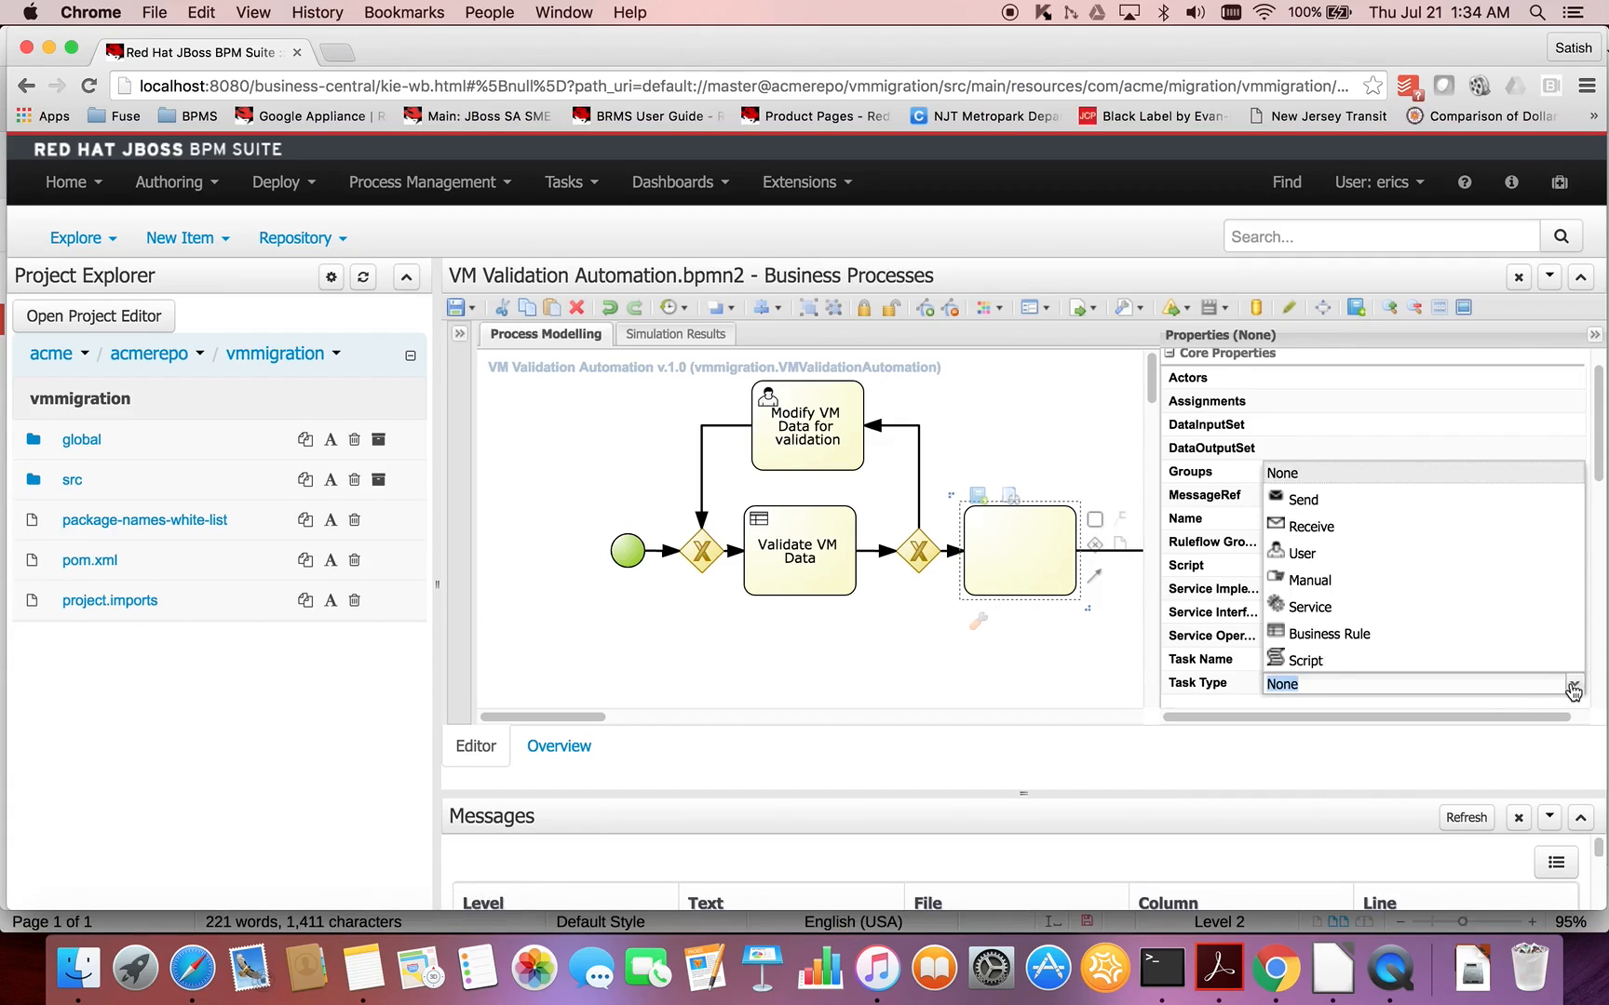
pyautogui.click(1461, 663)
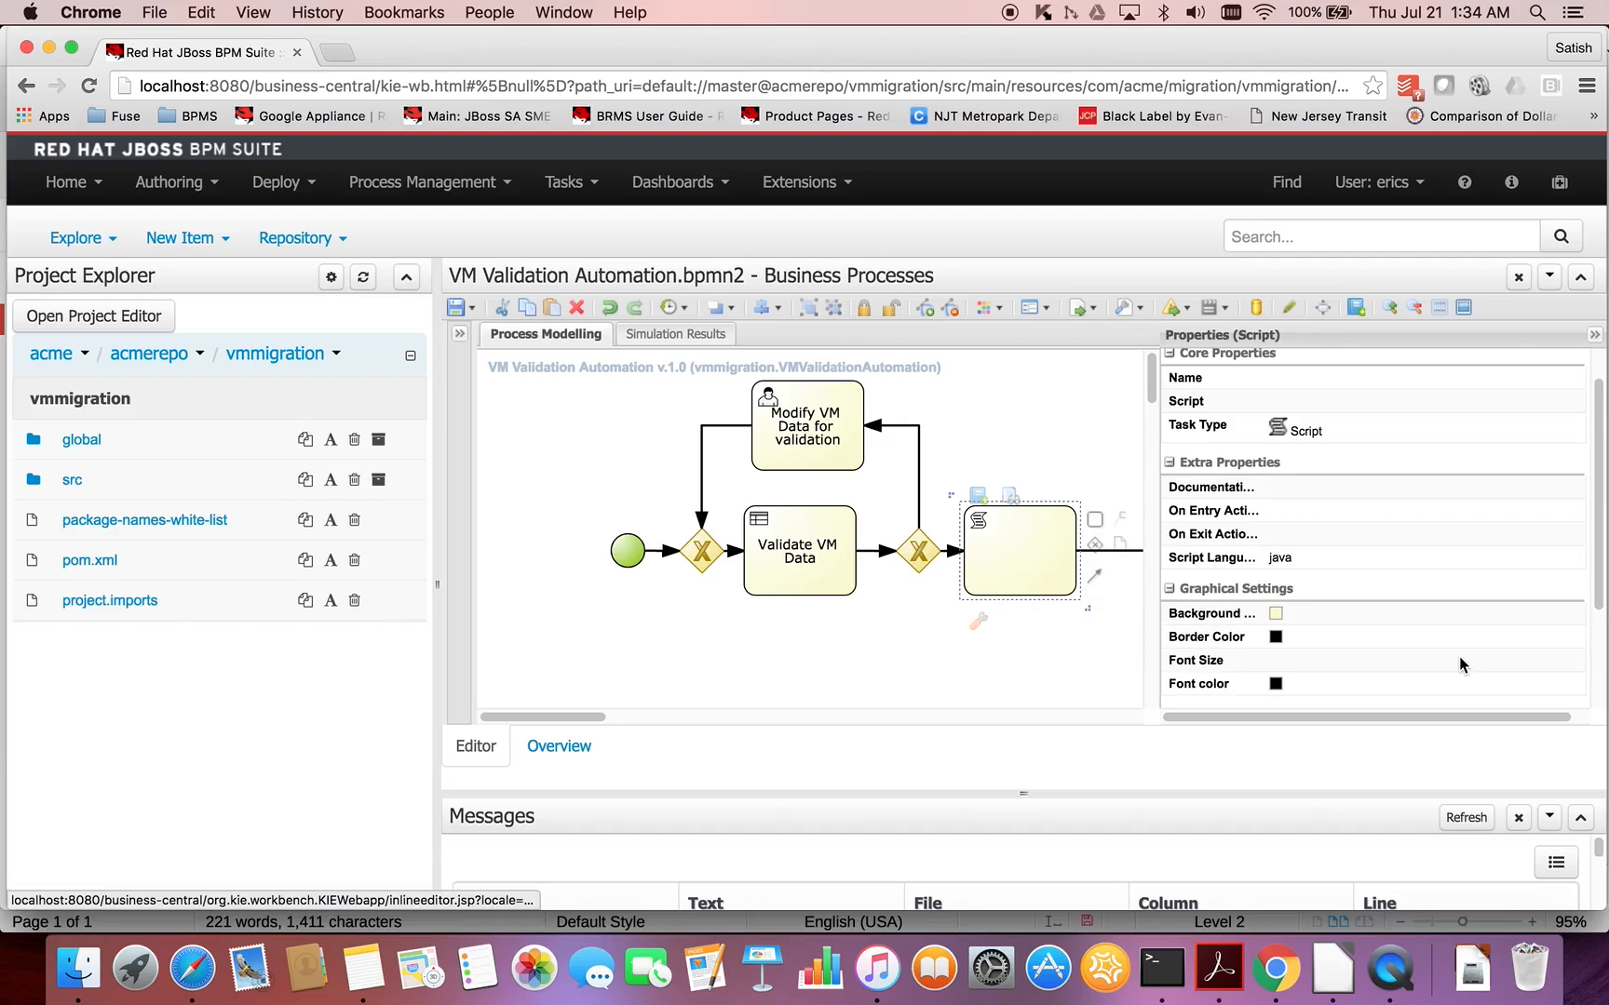
pyautogui.doubleClick(1018, 558)
pyautogui.write('Print')
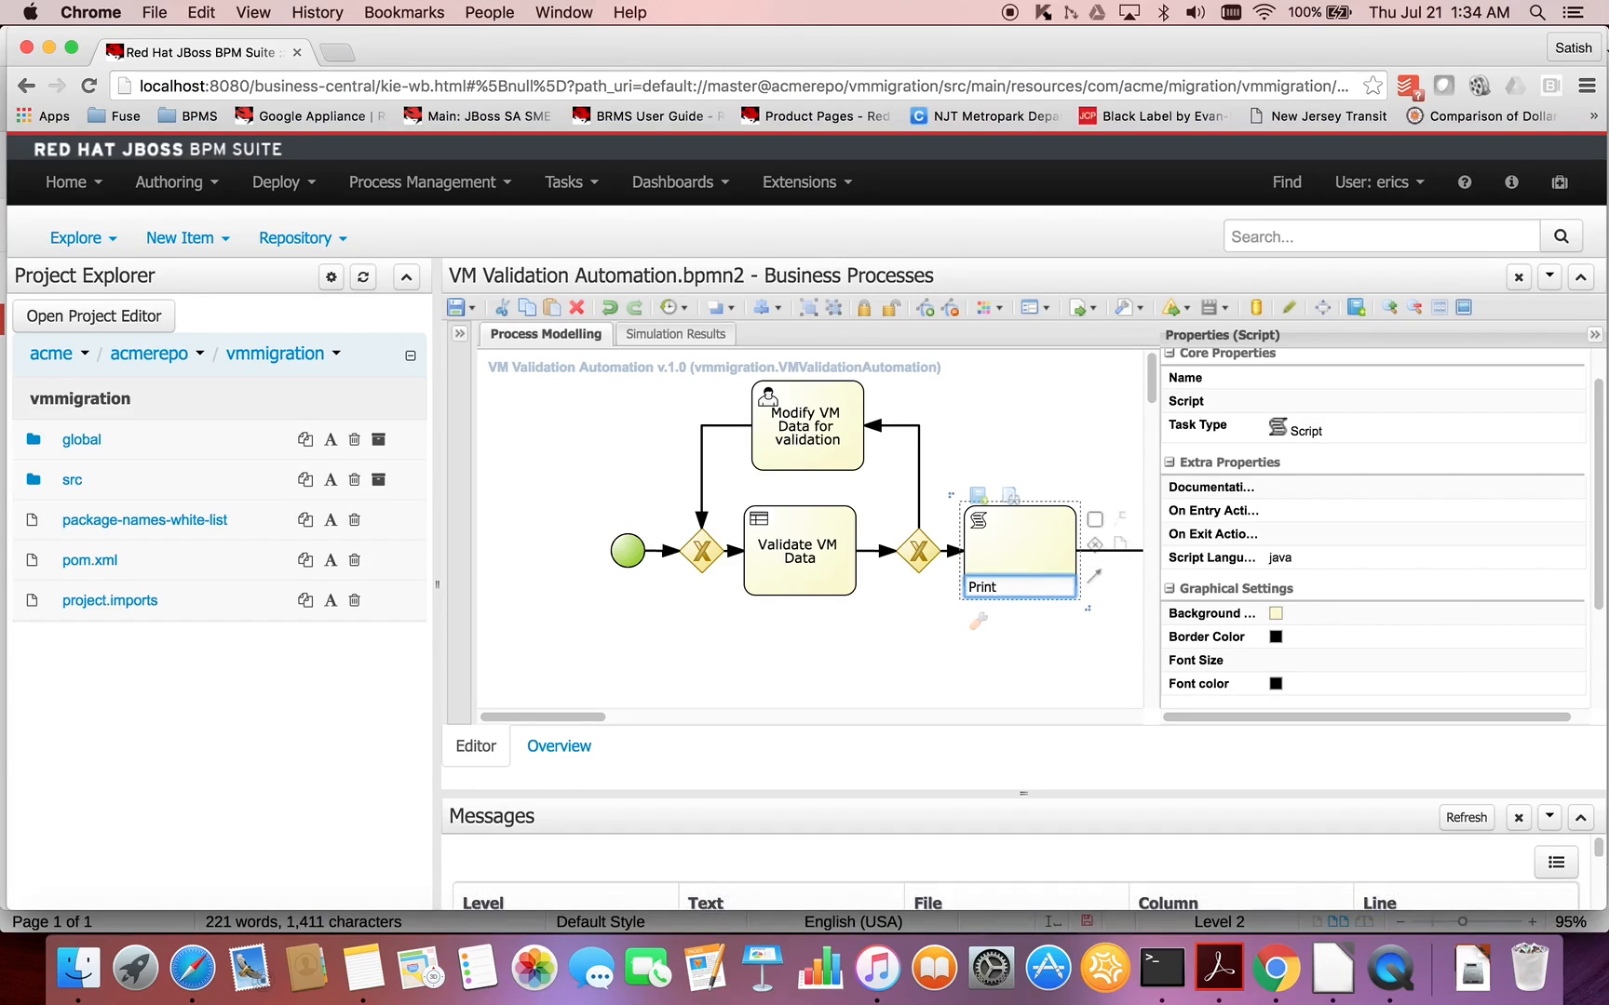
pyautogui.write(' VM')
pyautogui.write(' Data')
pyautogui.write(' before end')
pyautogui.click(887, 675)
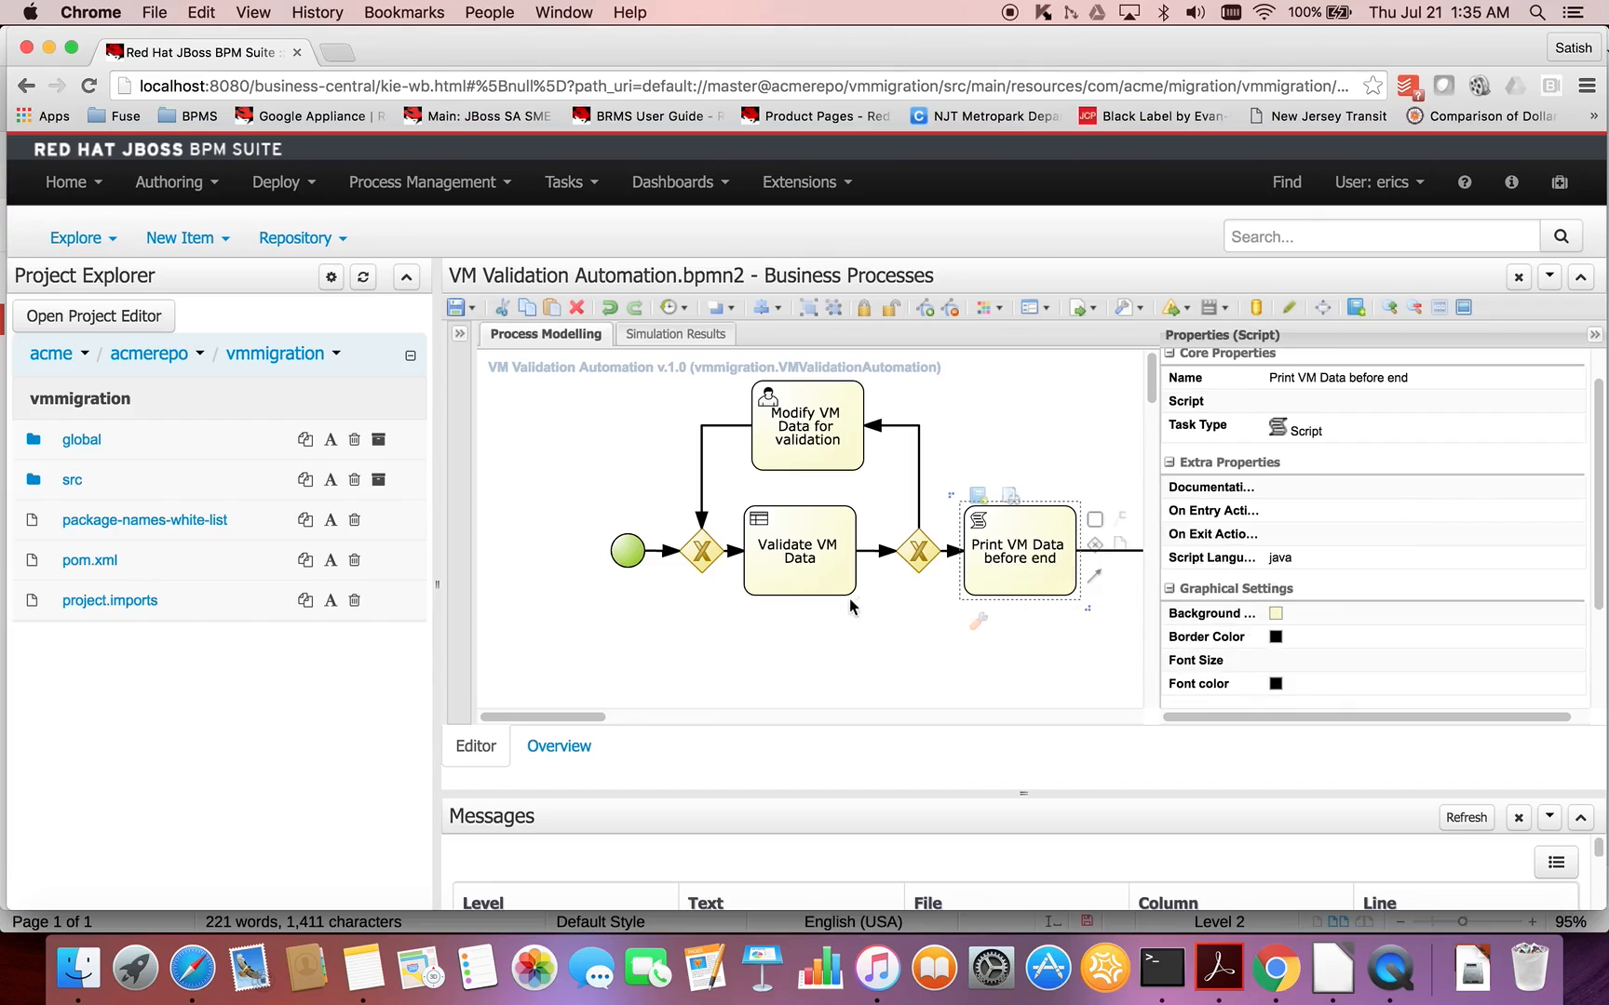
# - Set the Ruleflow Group of the Validate VM Data task to validation
pyautogui.click(836, 575)
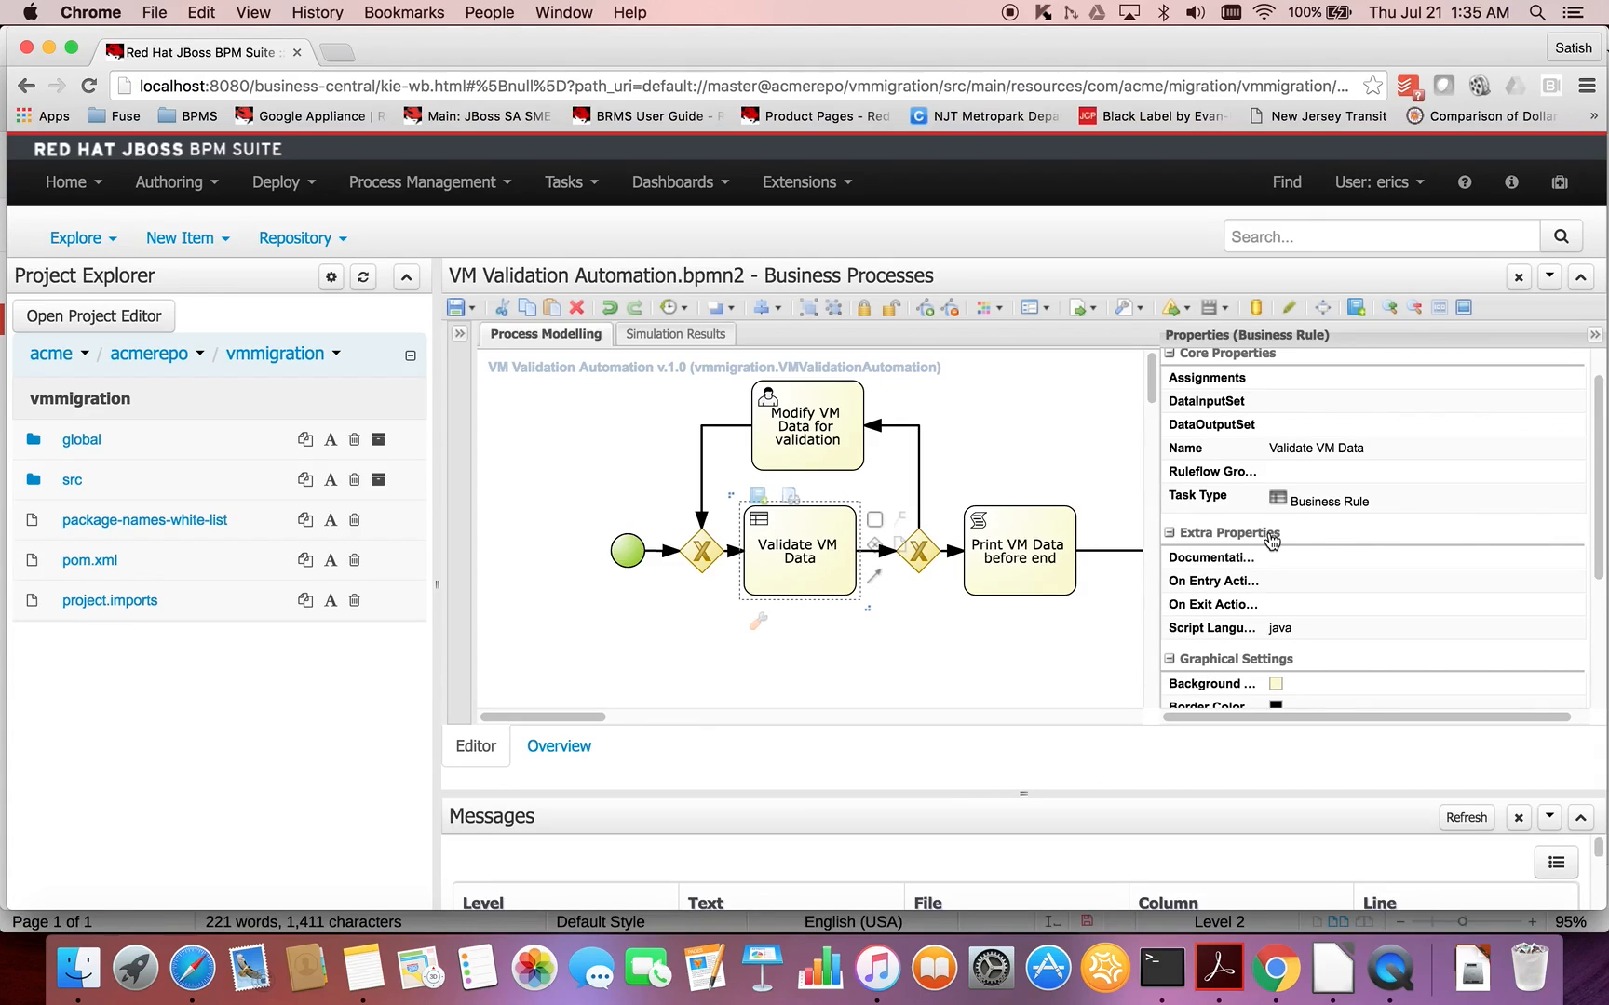
pyautogui.click(1494, 475)
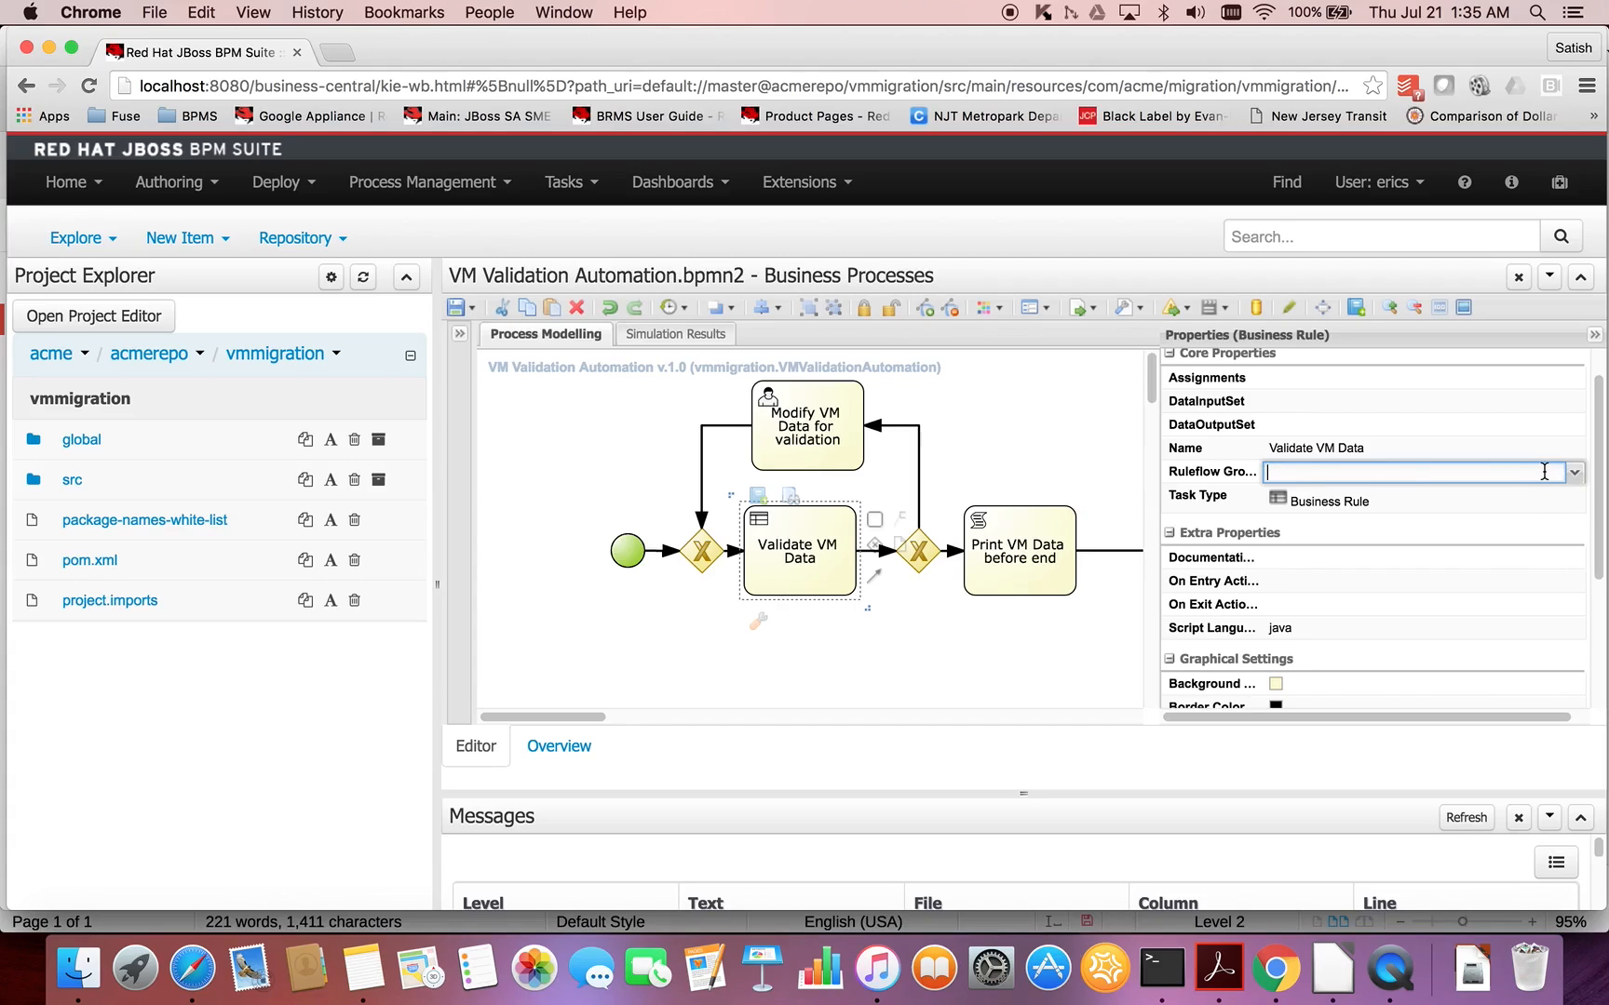
pyautogui.write('validation')
pyautogui.click(856, 658)
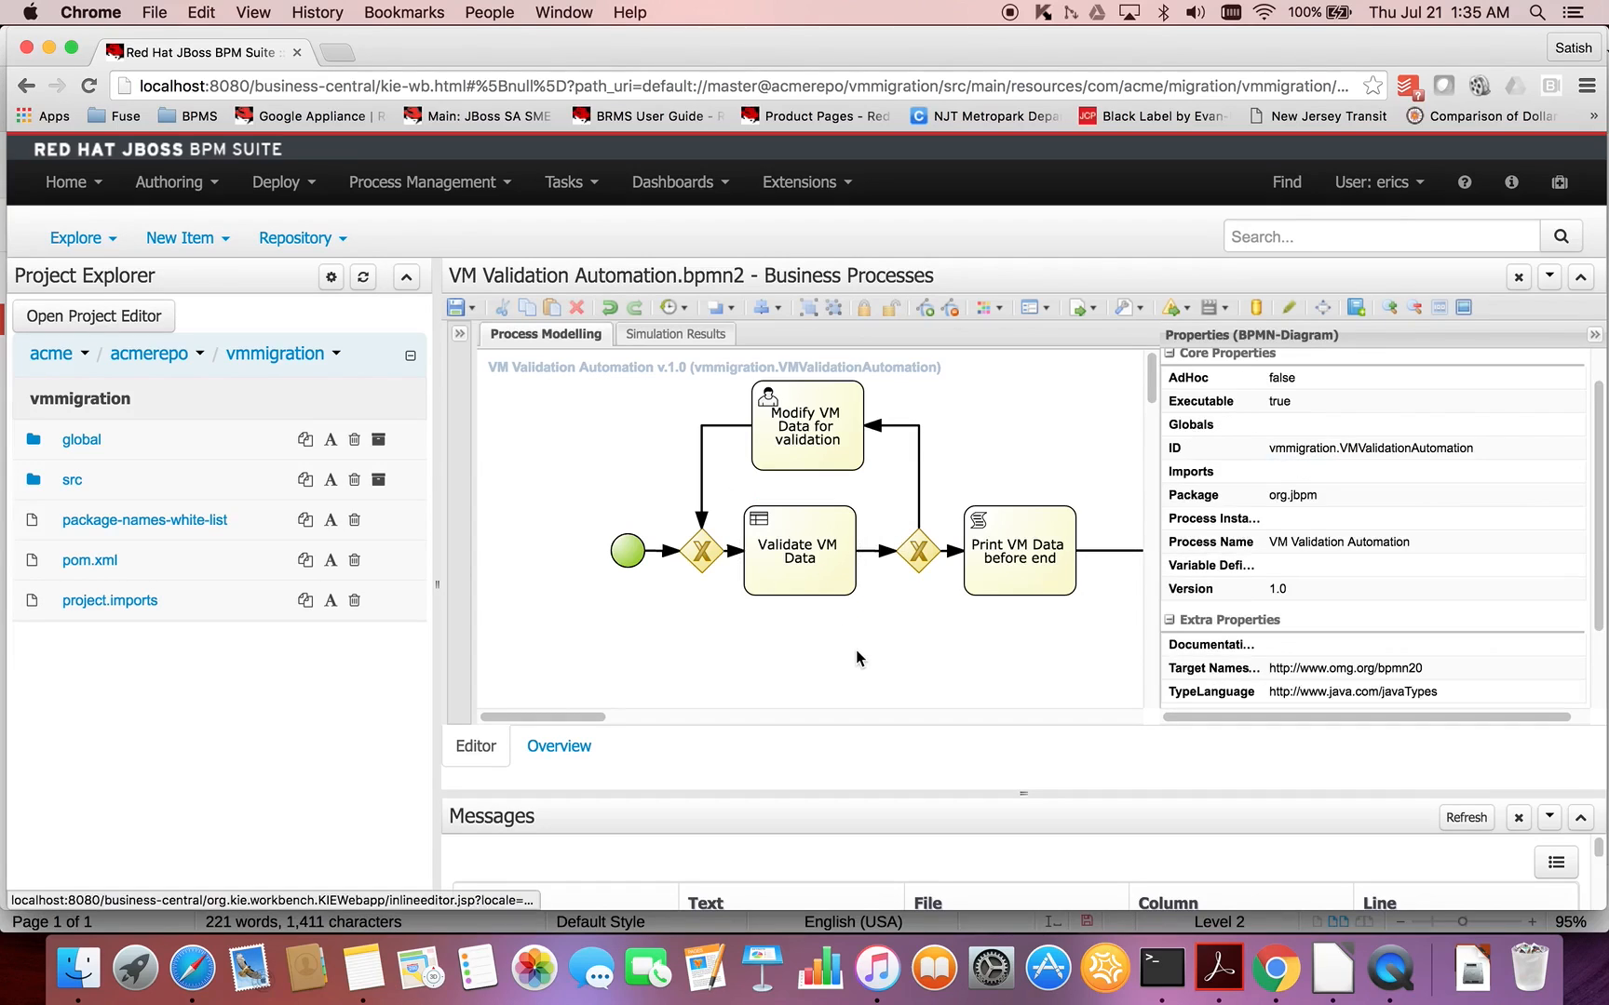
# - Assign the Modify VM Data for validation task to the logged-in user by entering that username as its actor
pyautogui.click(845, 457)
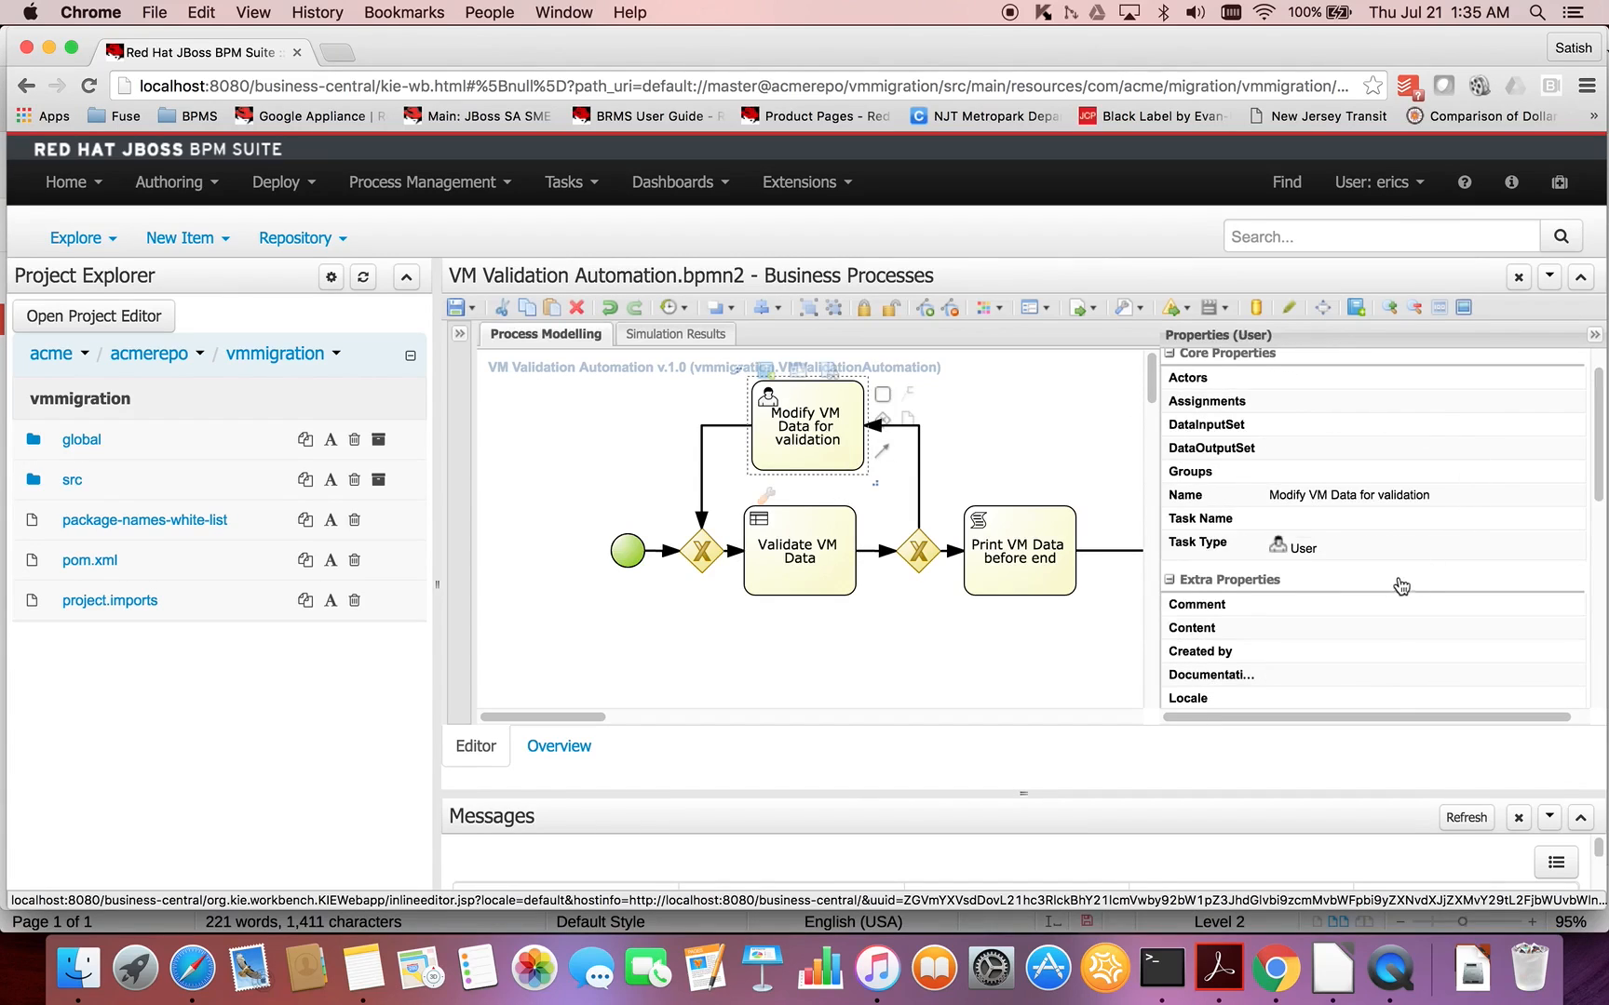
pyautogui.click(1504, 380)
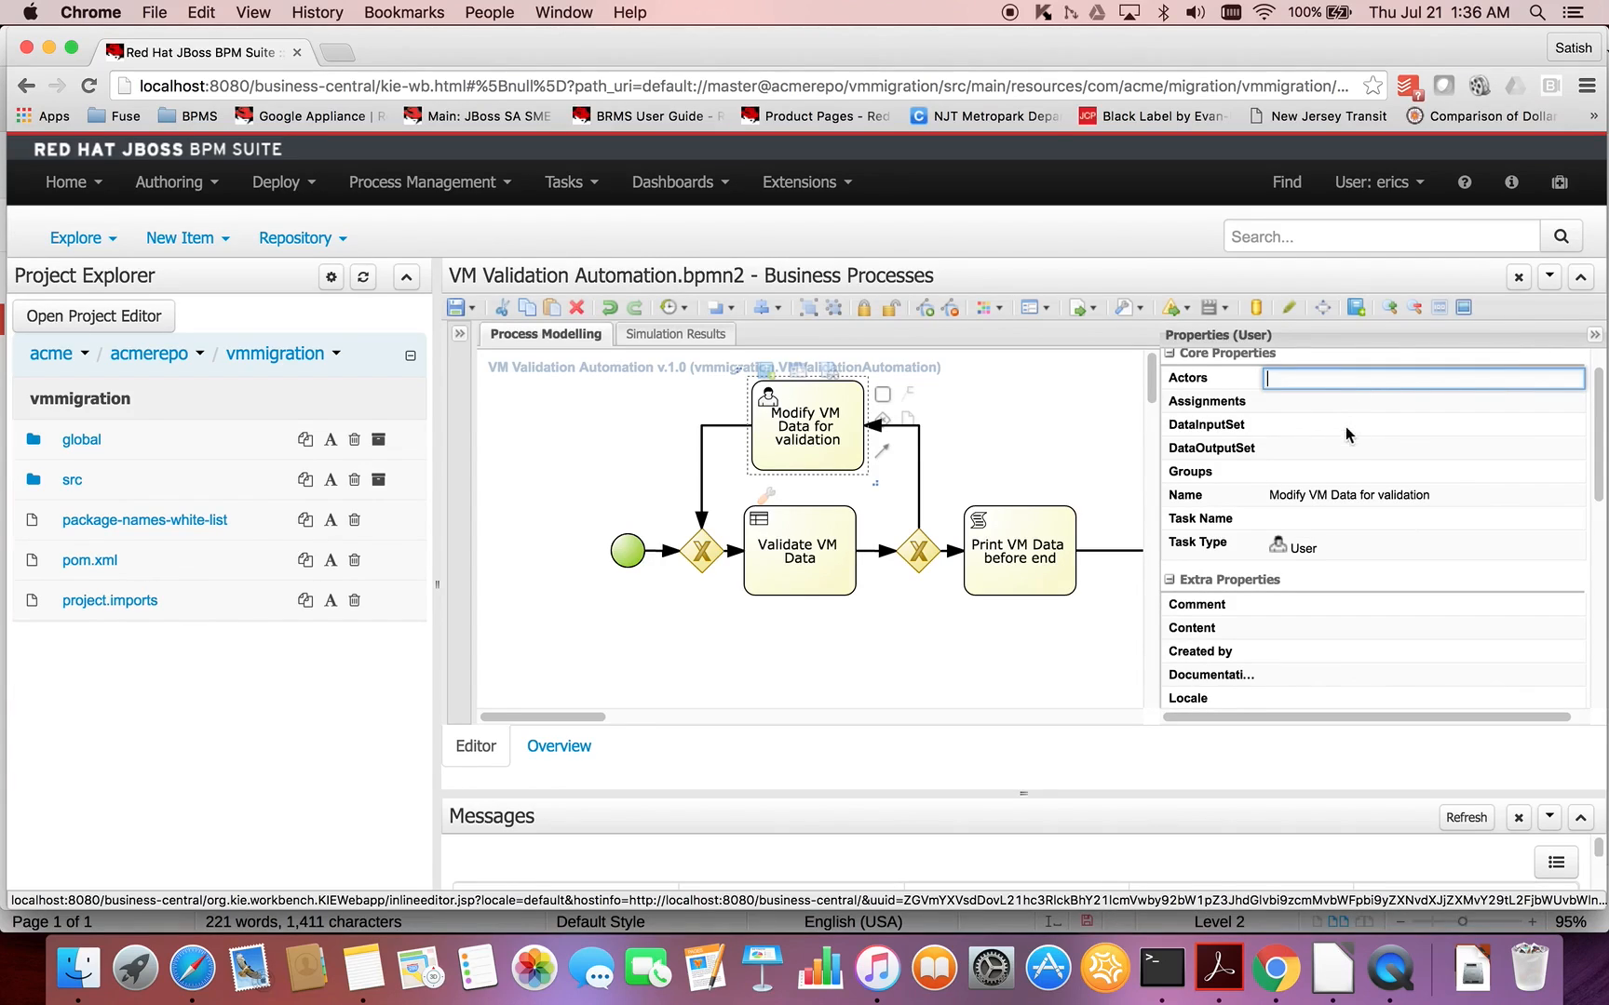
pyautogui.click(1328, 473)
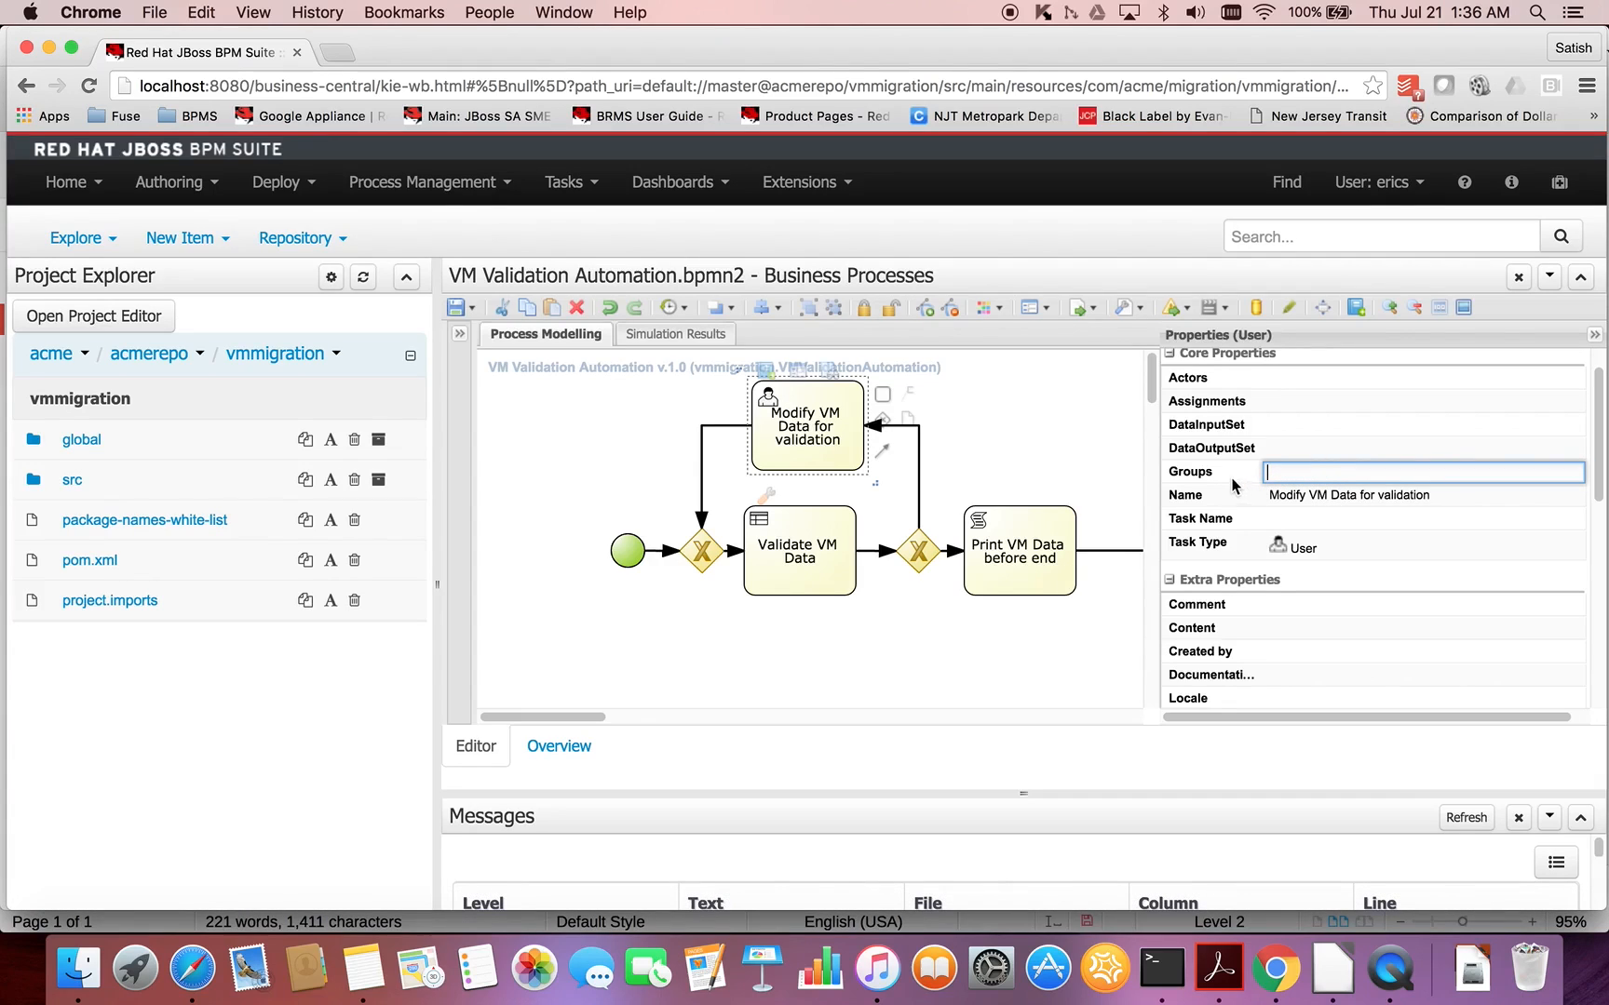
pyautogui.click(1397, 377)
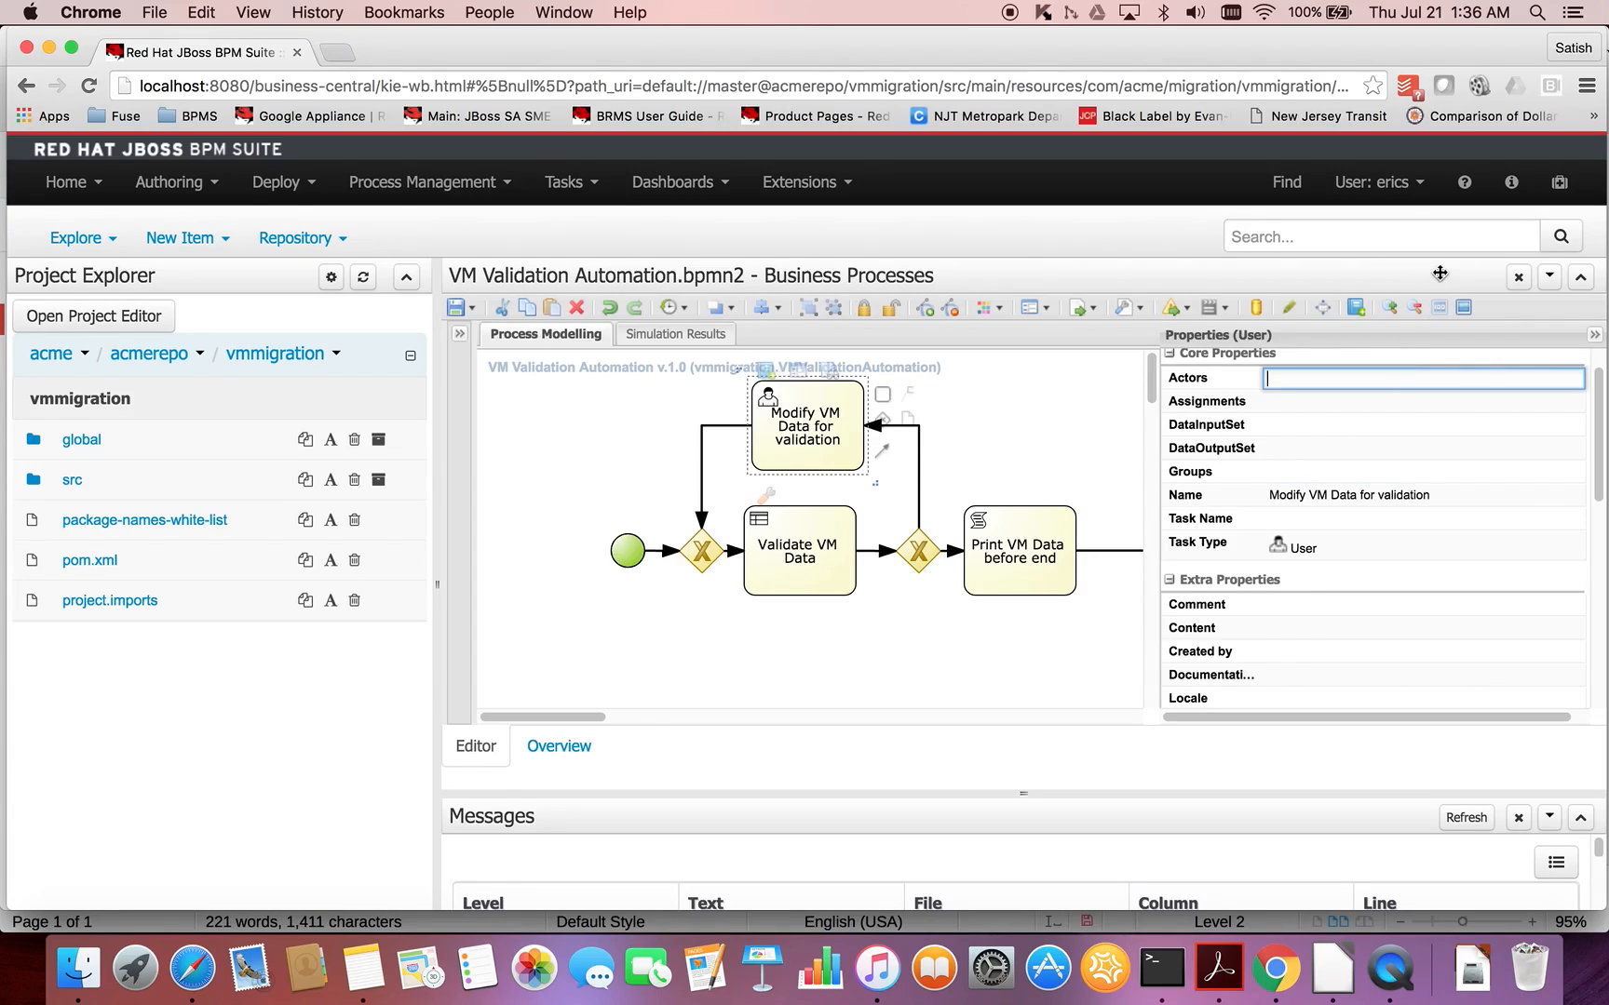
pyautogui.write('erics')
pyautogui.press('Return')
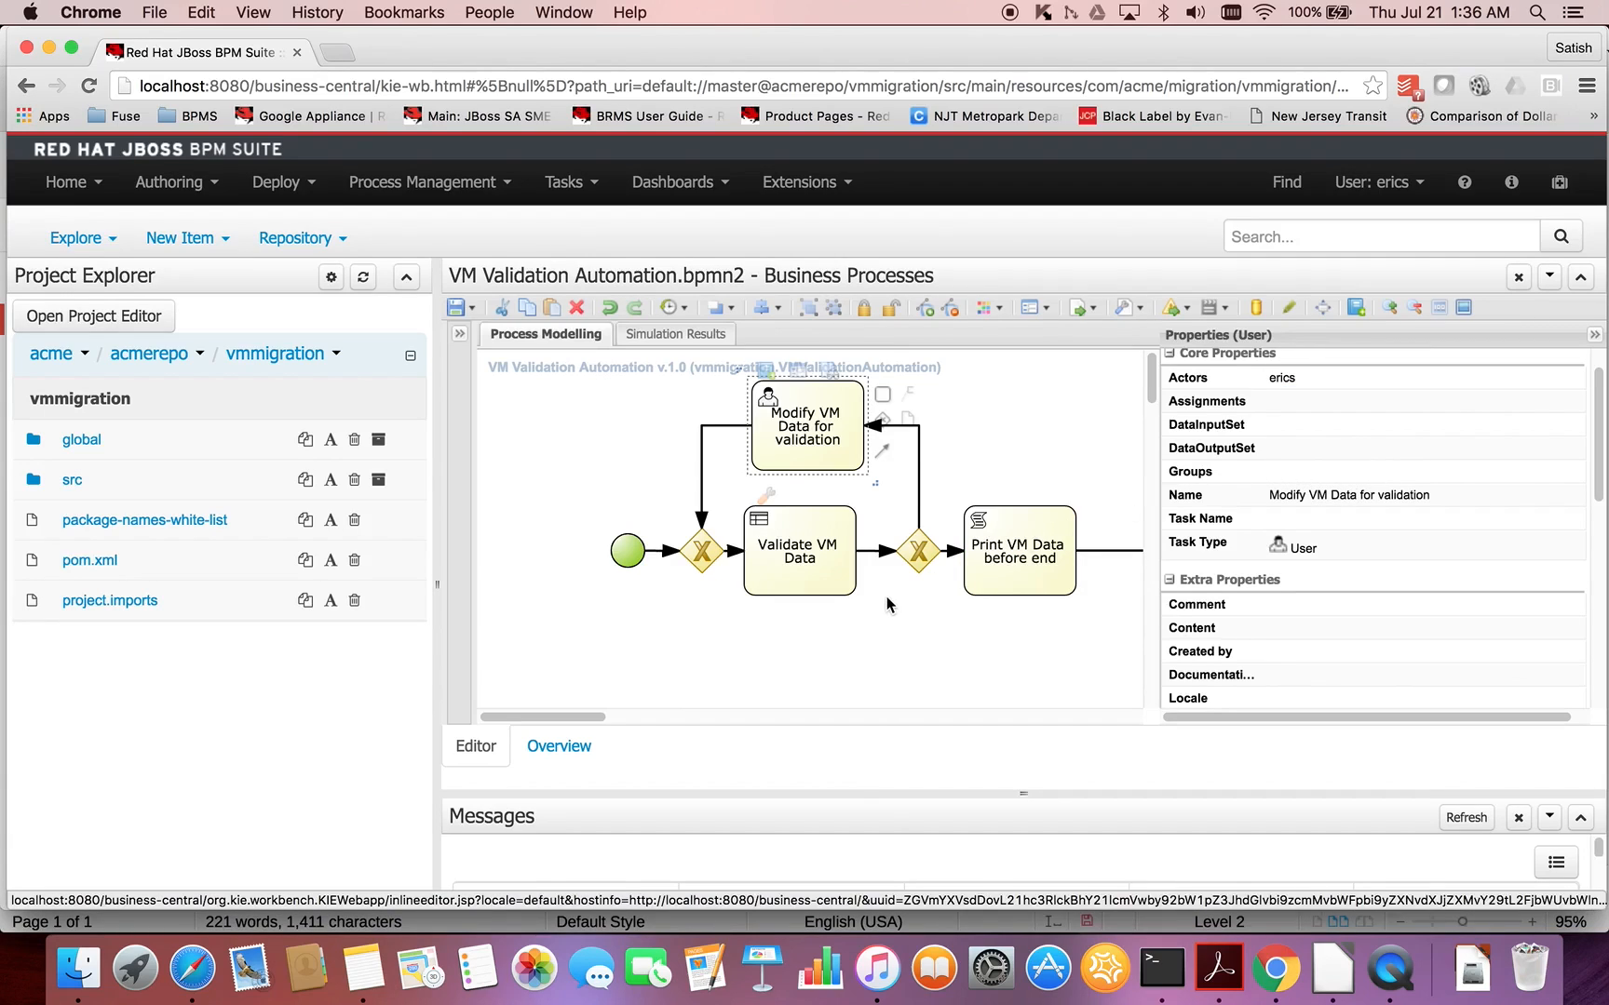
# - Copy the two System.out.println lines from the LibreOffice notes into the script of the Print VM Data before end task
pyautogui.click(1043, 577)
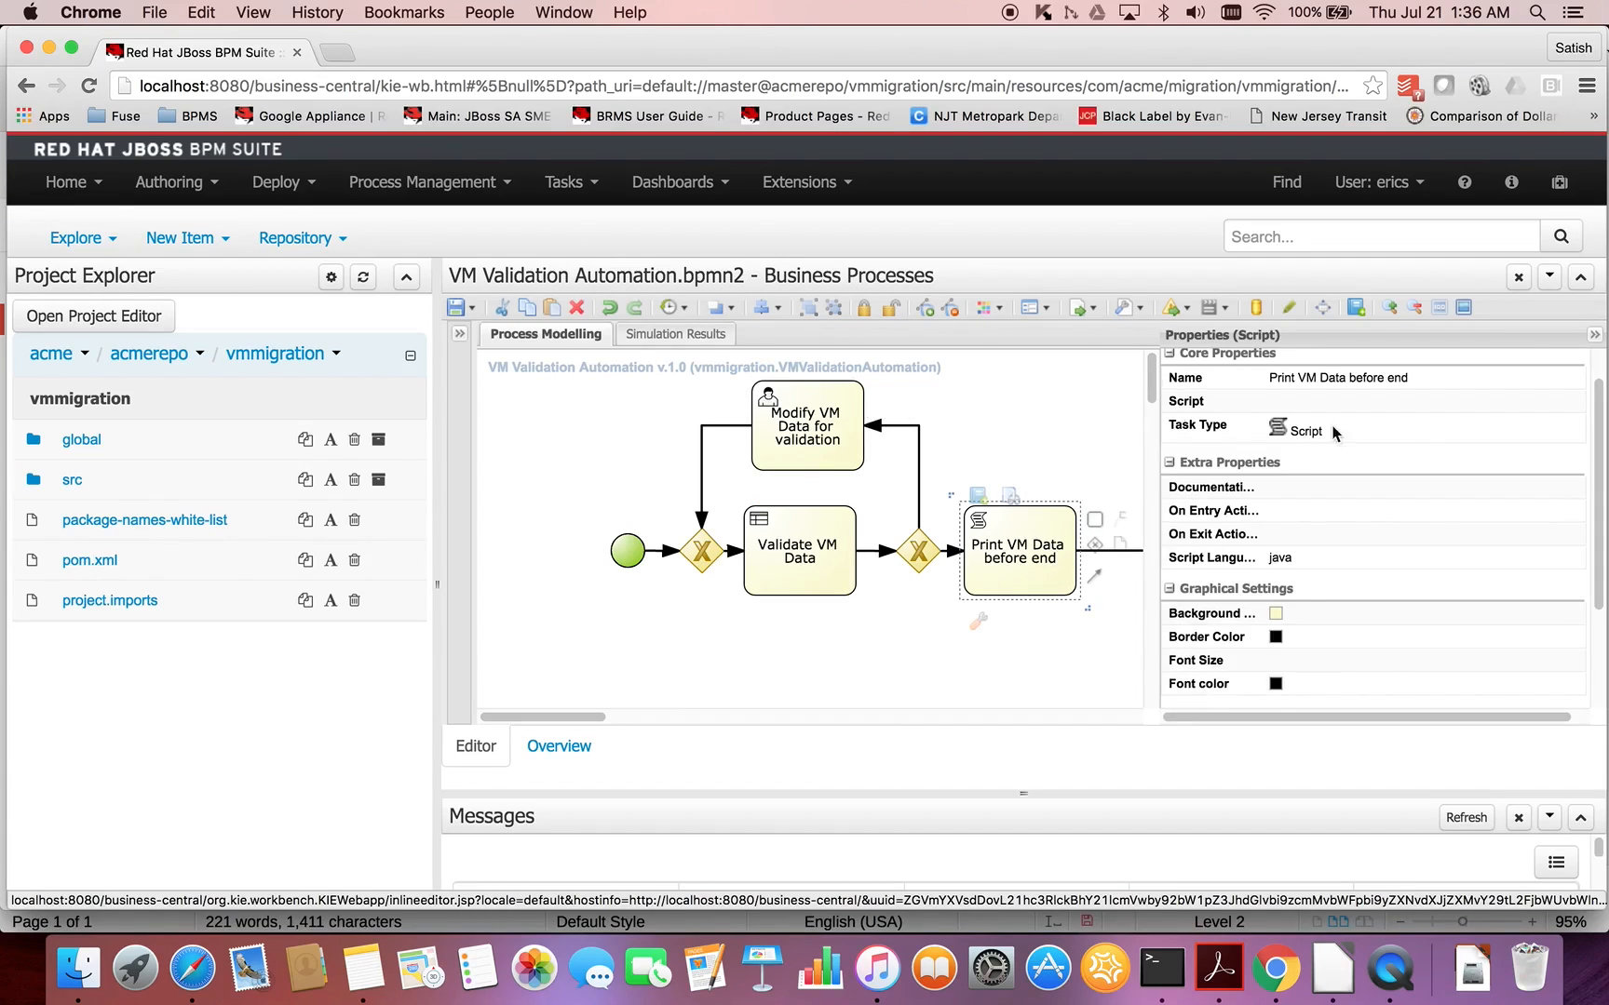
pyautogui.press('super+Tab')
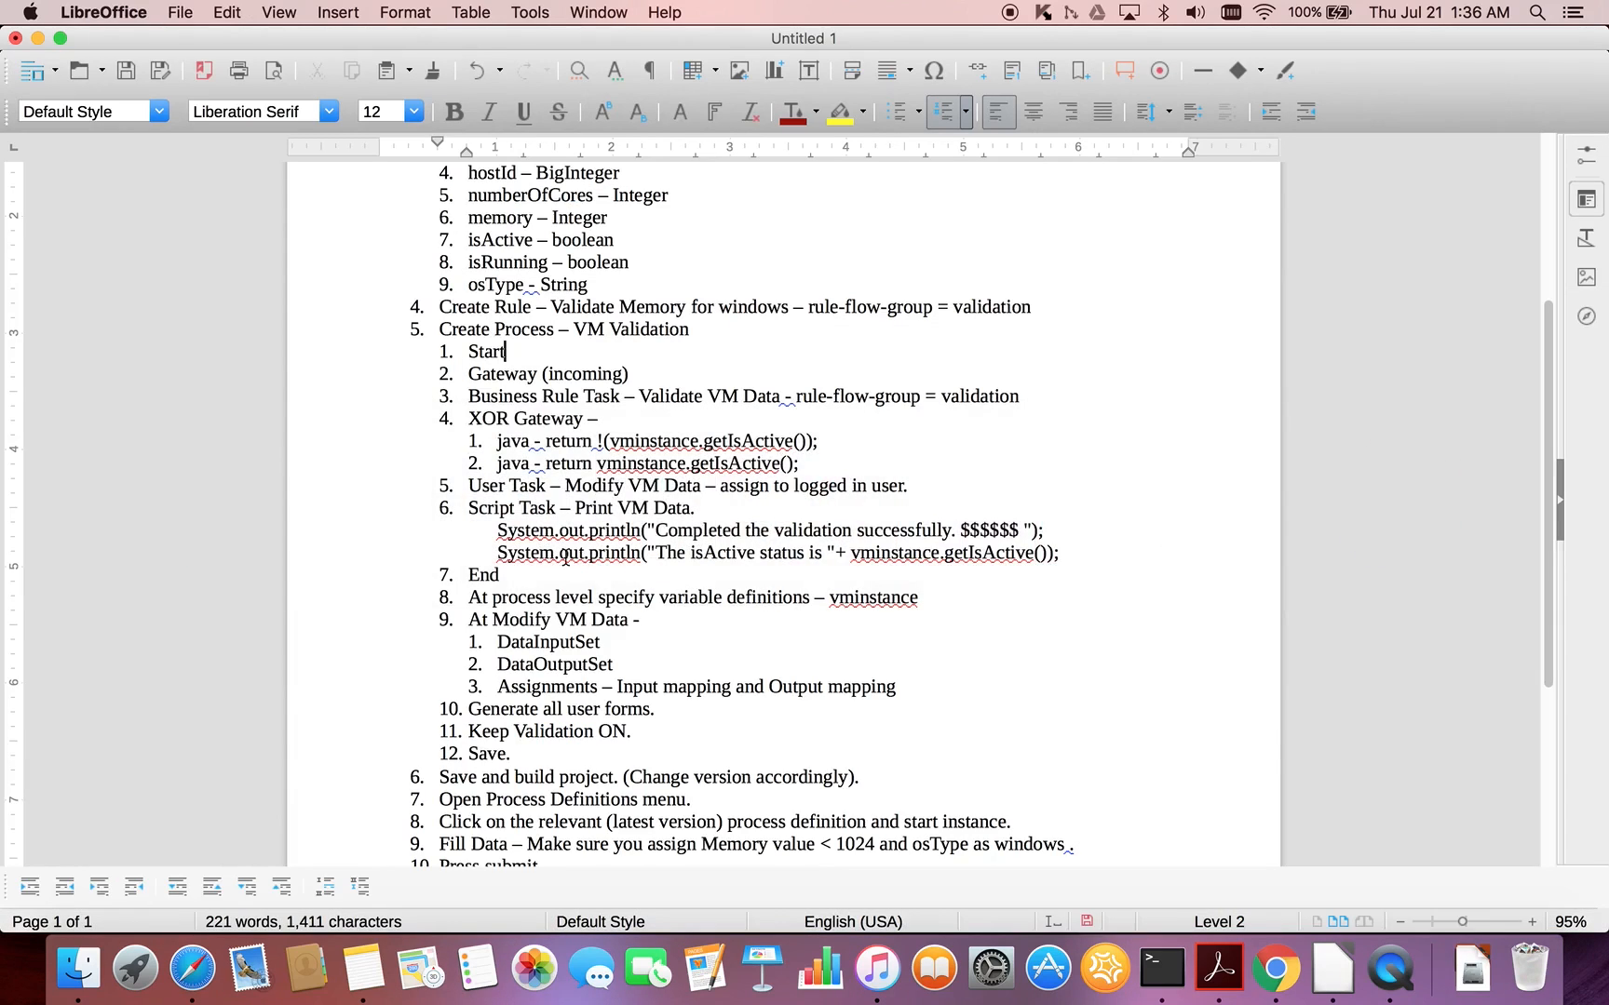
pyautogui.moveTo(499, 531); pyautogui.dragTo(1061, 552)
pyautogui.press('super+c')
pyautogui.press('super+Tab')
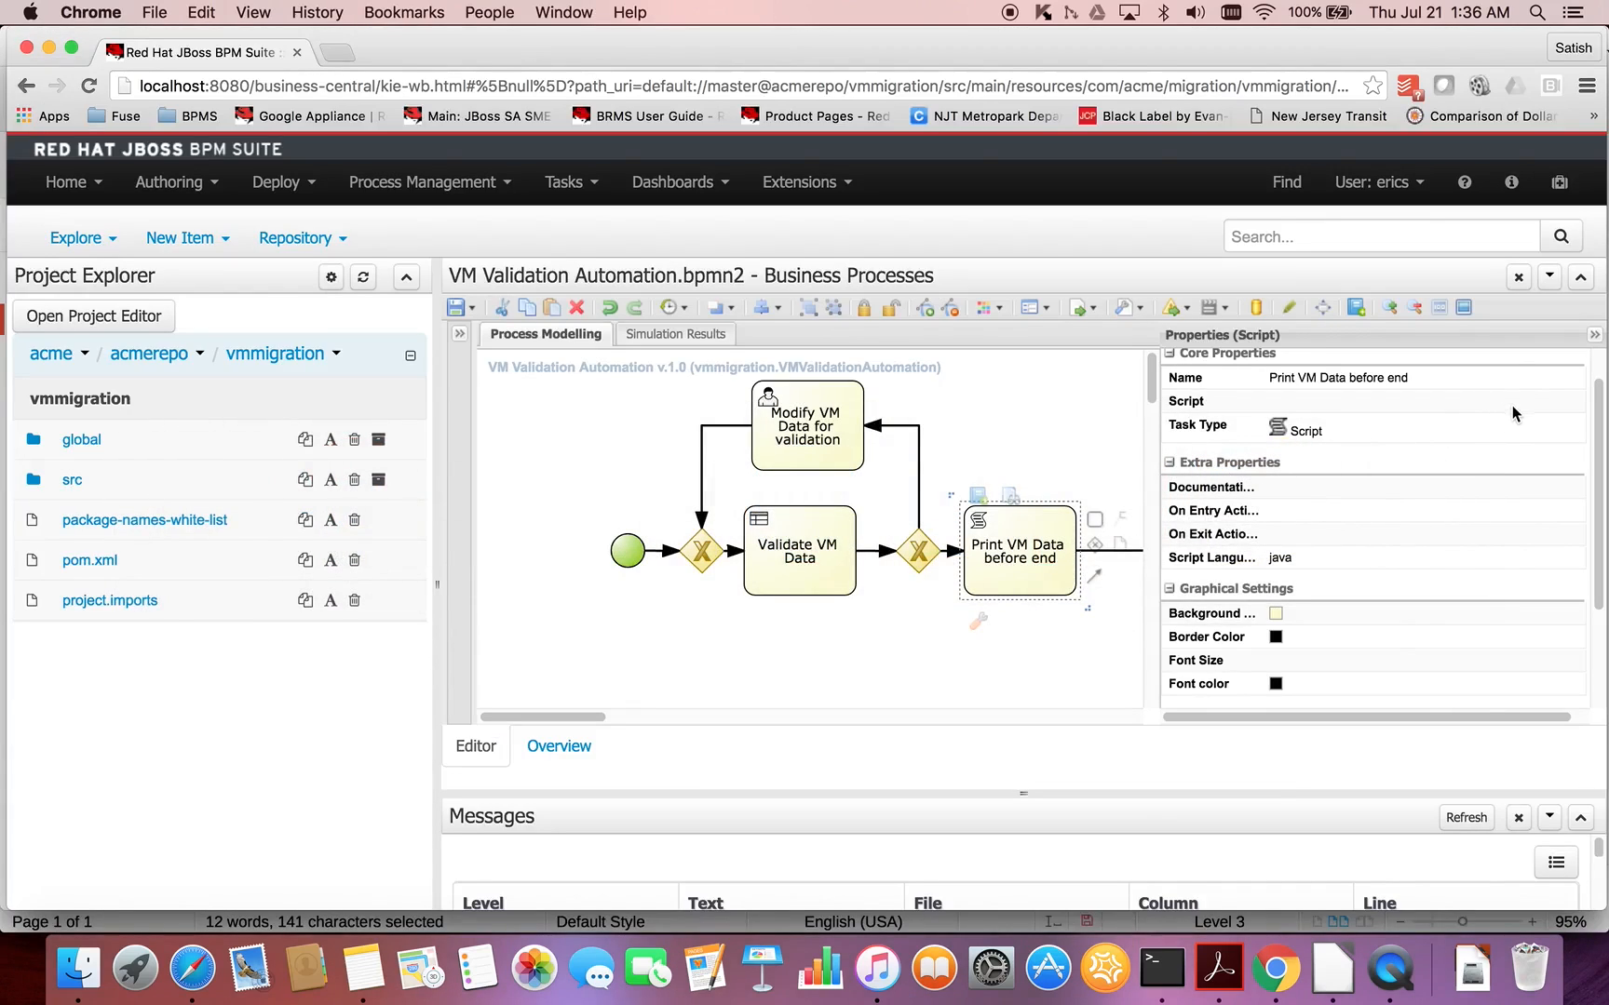
pyautogui.moveTo(1513, 401)
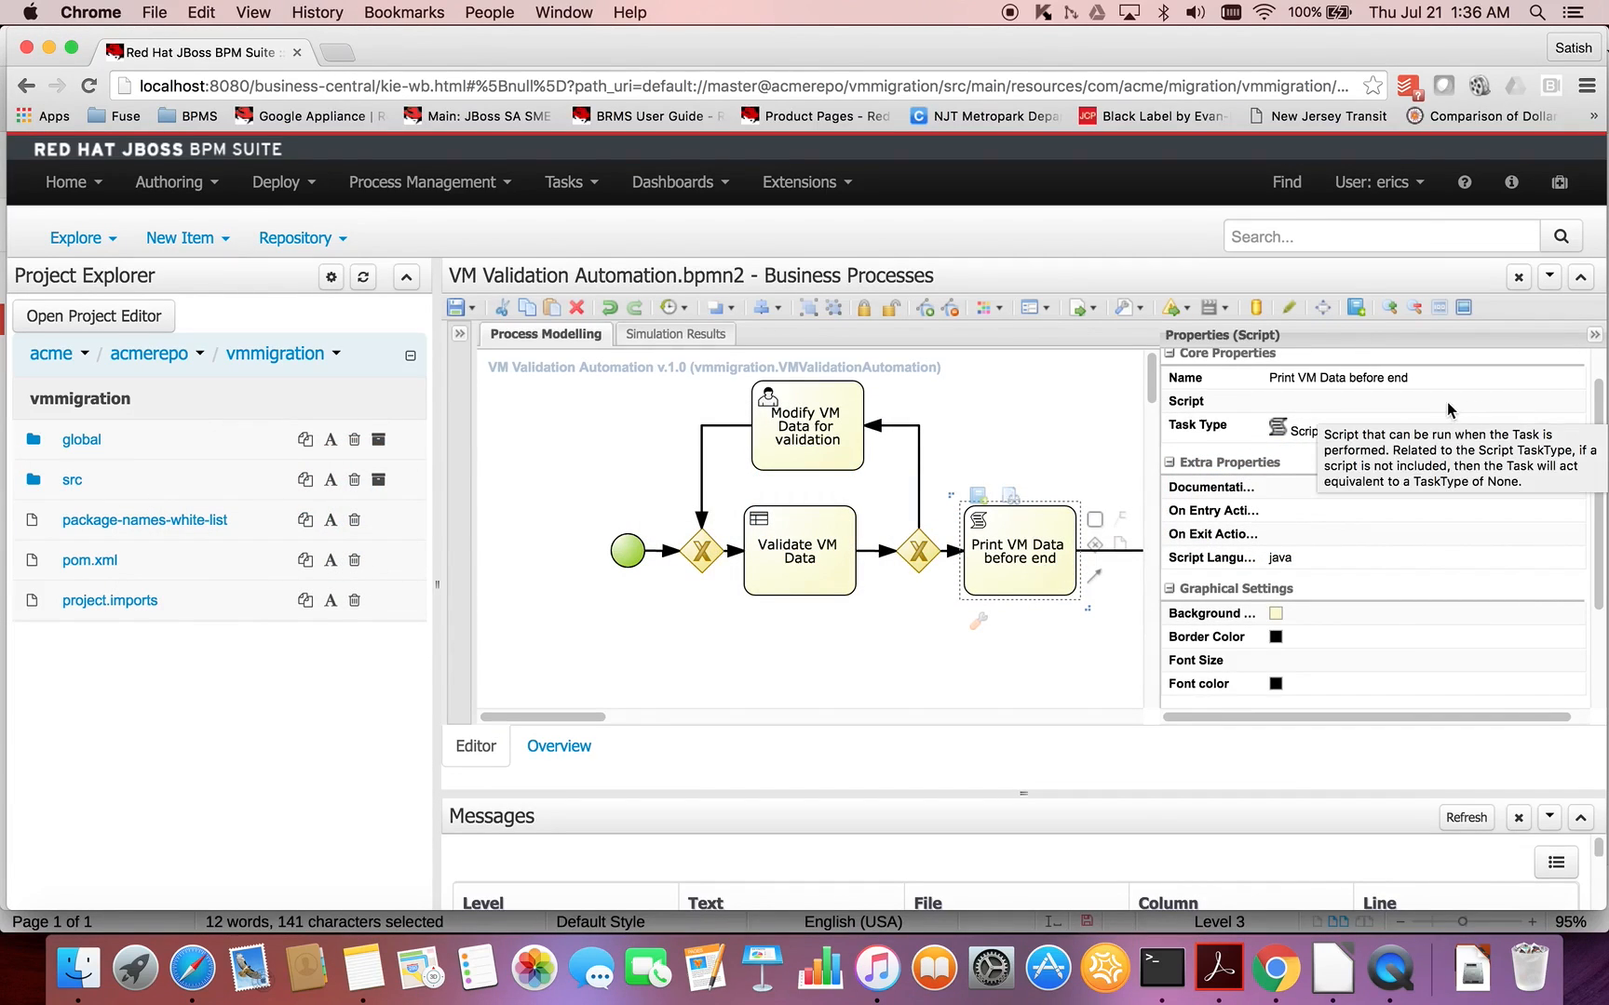
pyautogui.click(1536, 400)
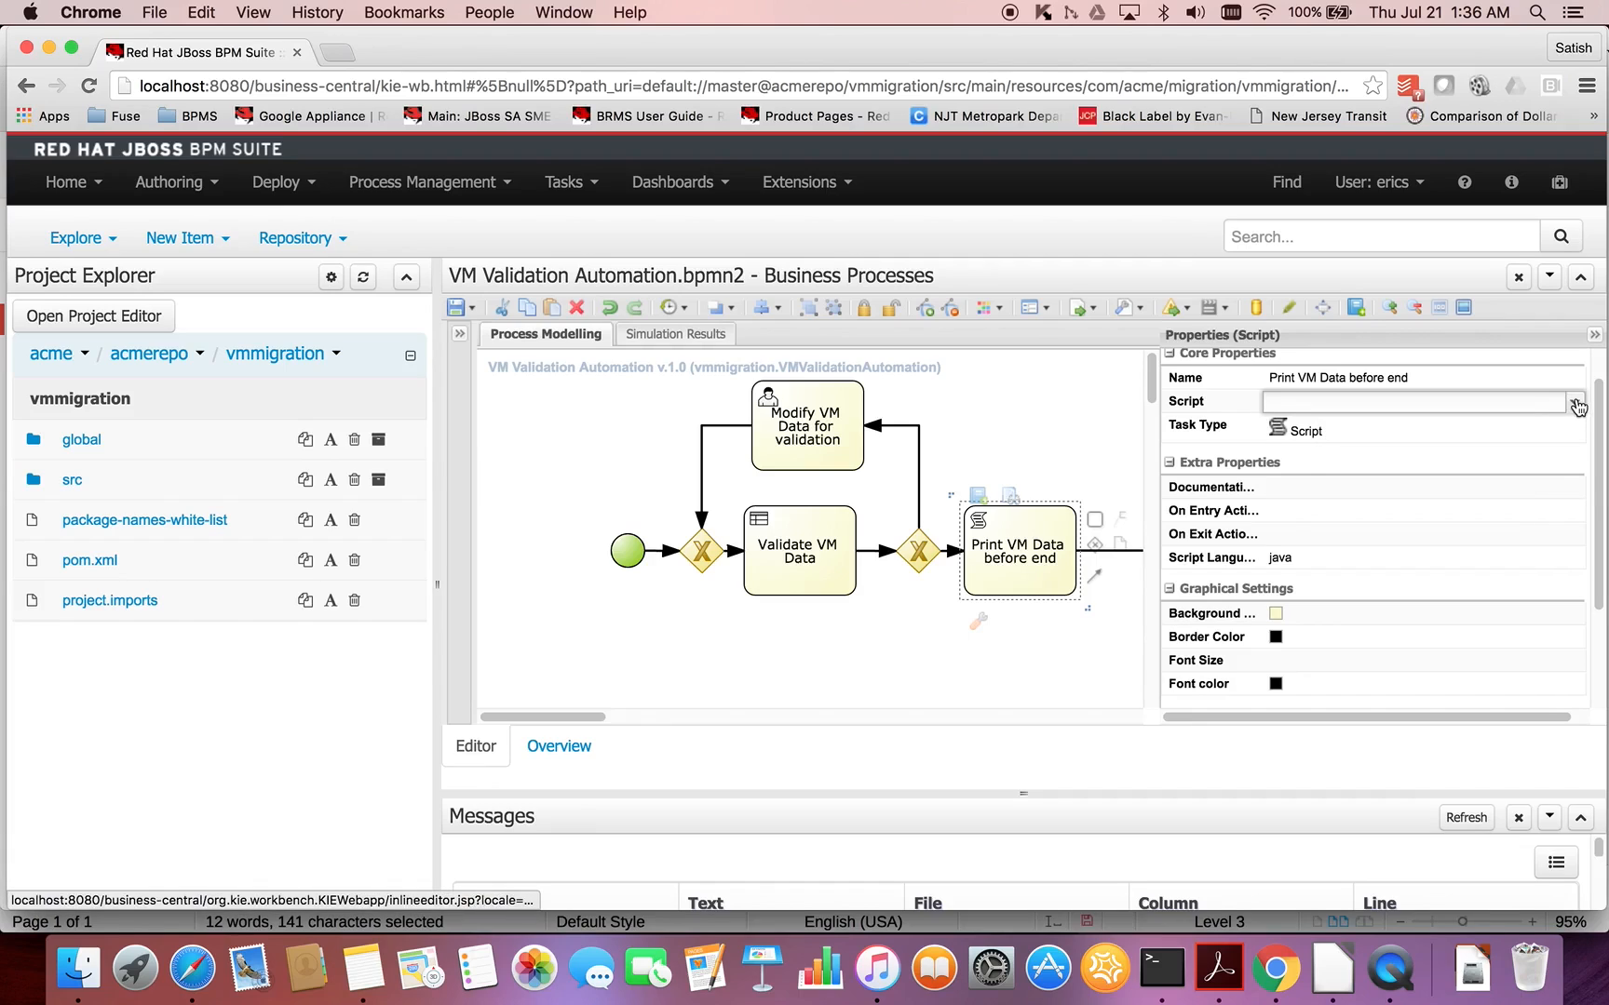
pyautogui.click(1575, 404)
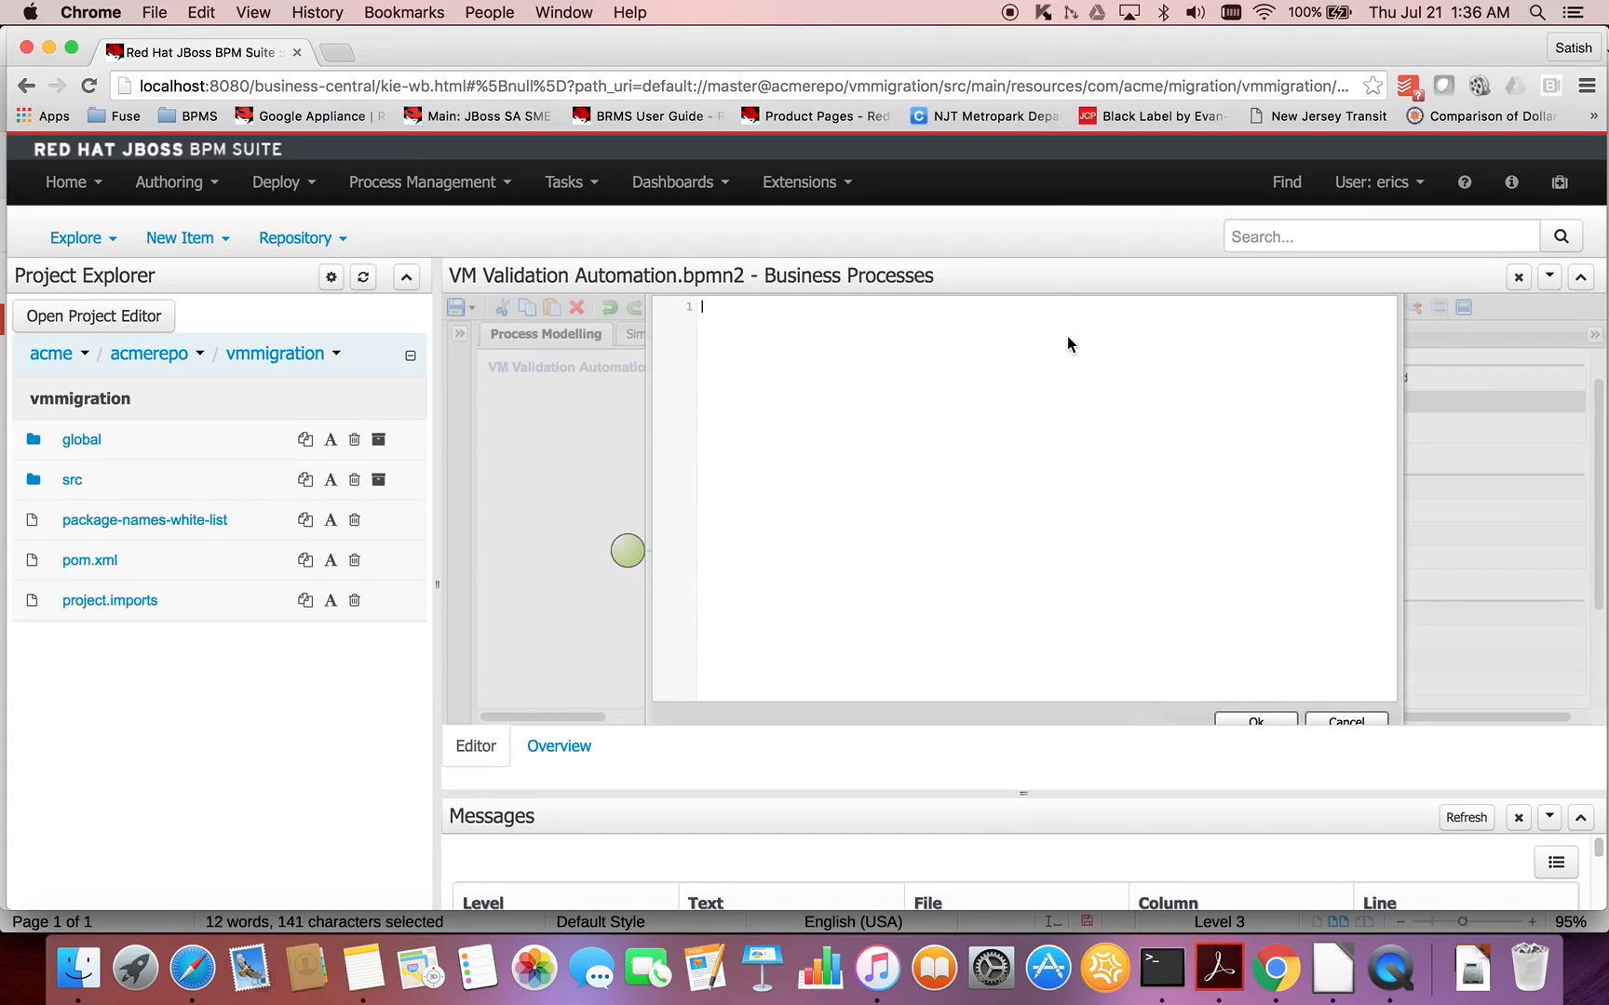
pyautogui.press('super+v')
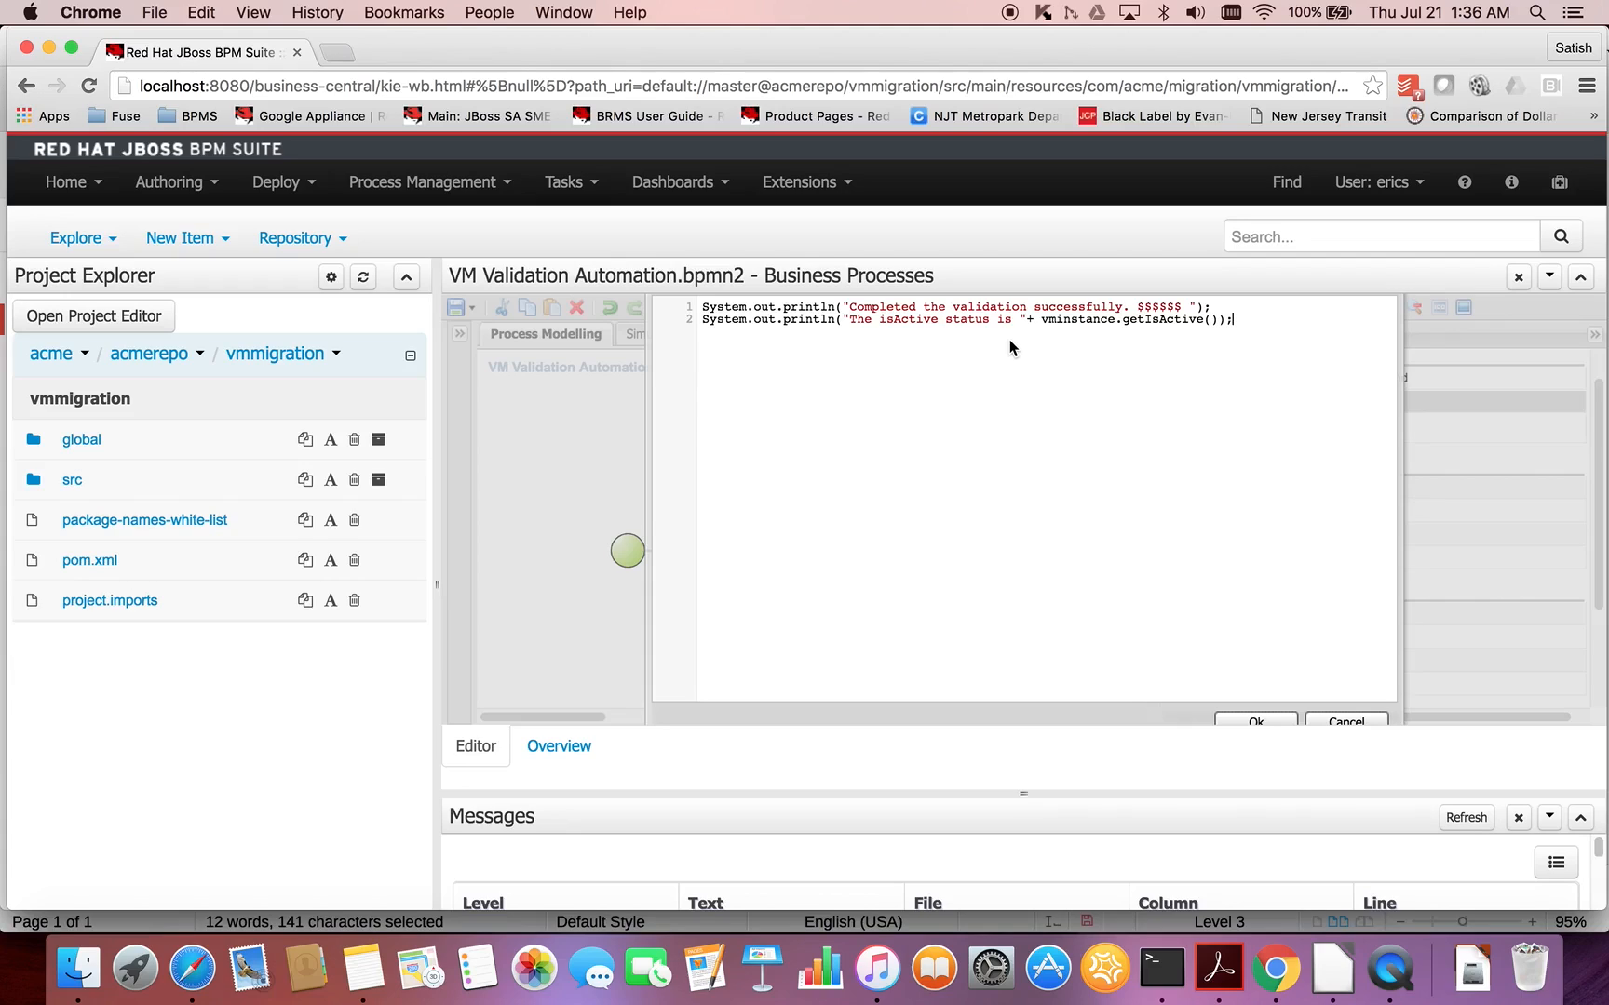
pyautogui.click(1263, 719)
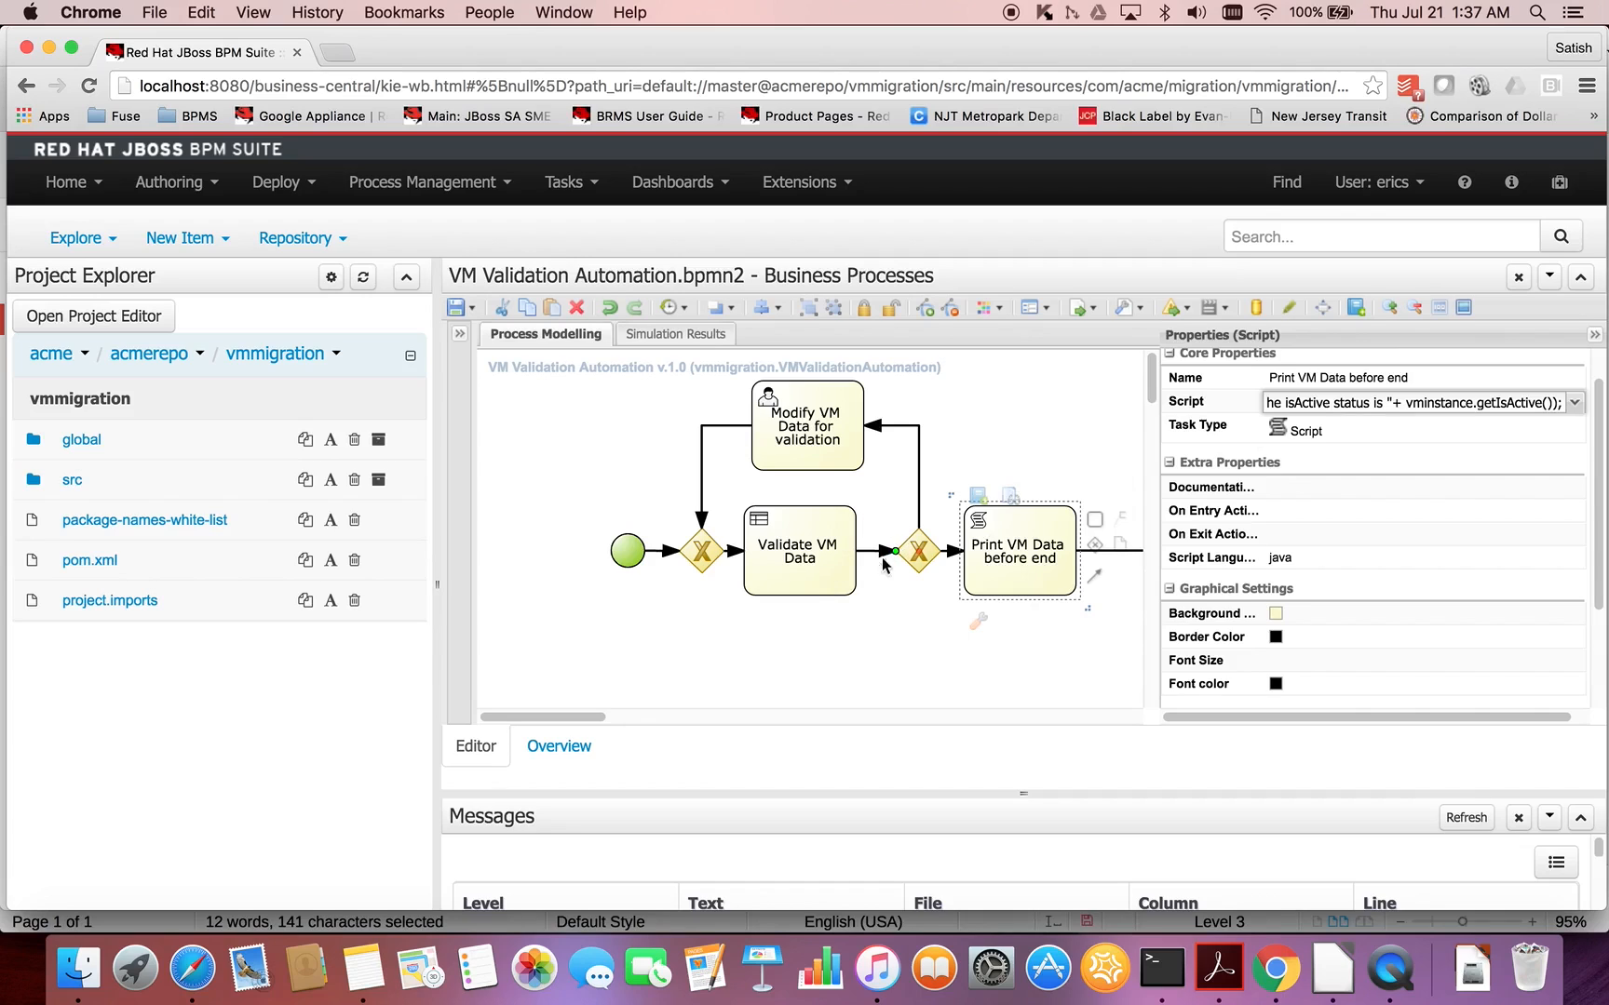
# - Copy the expression return !(vminstance.getIsActive()); listed under XOR Gateway in the LibreOffice notes
pyautogui.press('super+Tab')
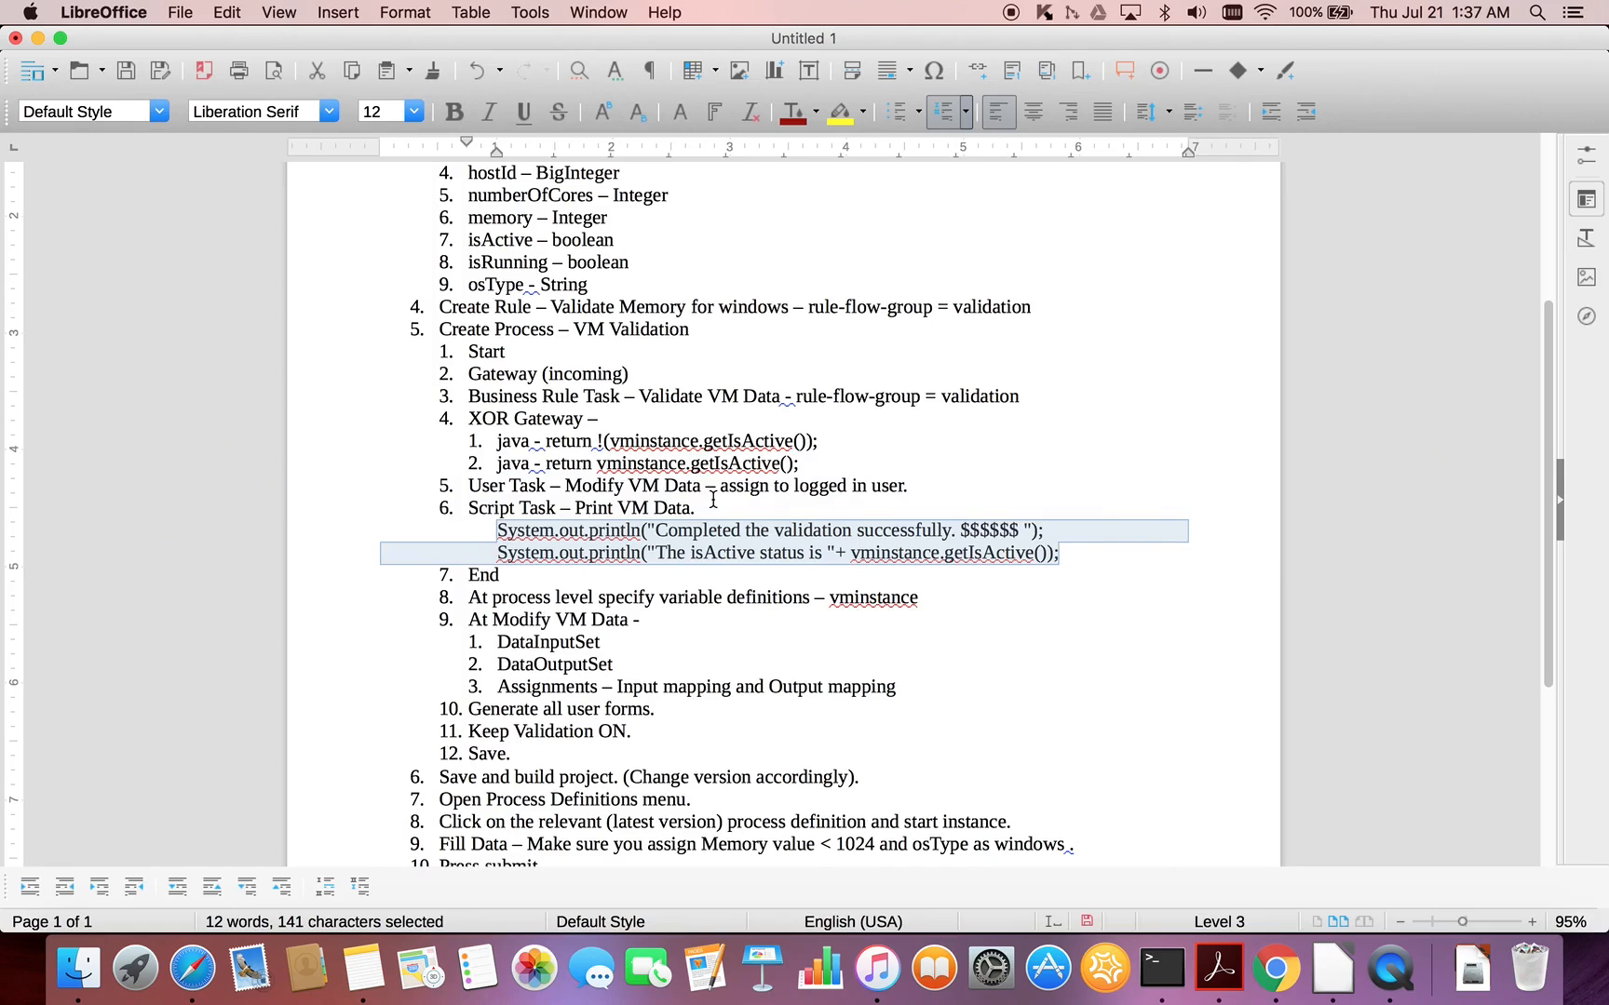
pyautogui.click(514, 433)
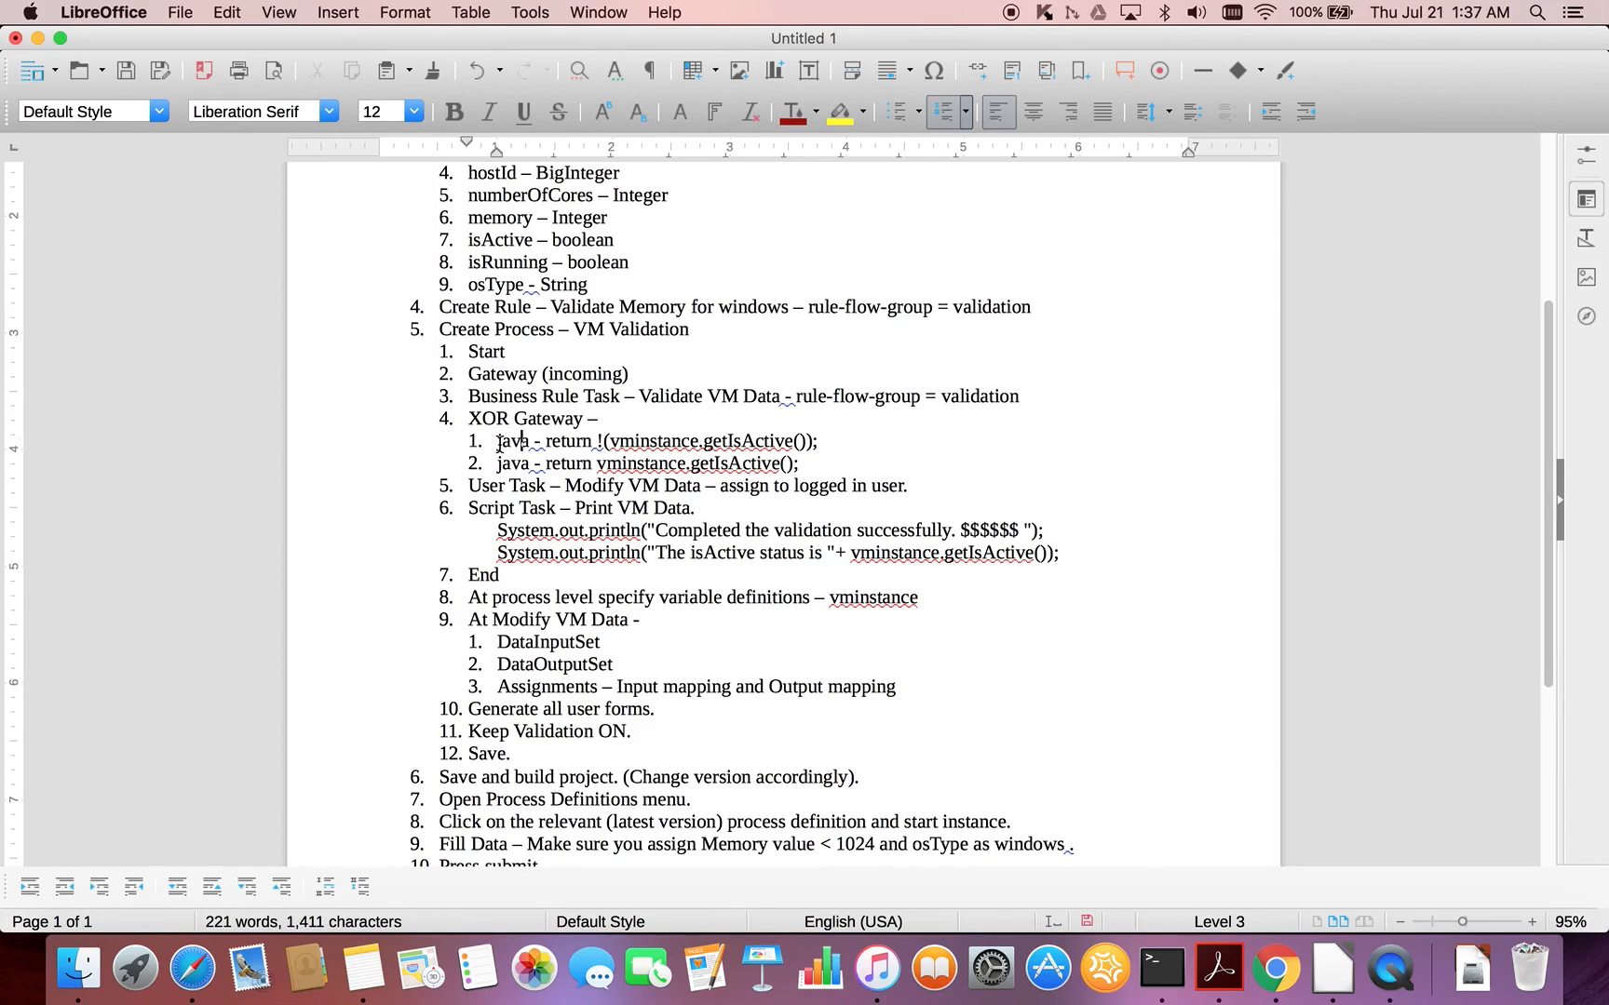
pyautogui.moveTo(546, 442); pyautogui.dragTo(821, 444)
pyautogui.press('super+c')
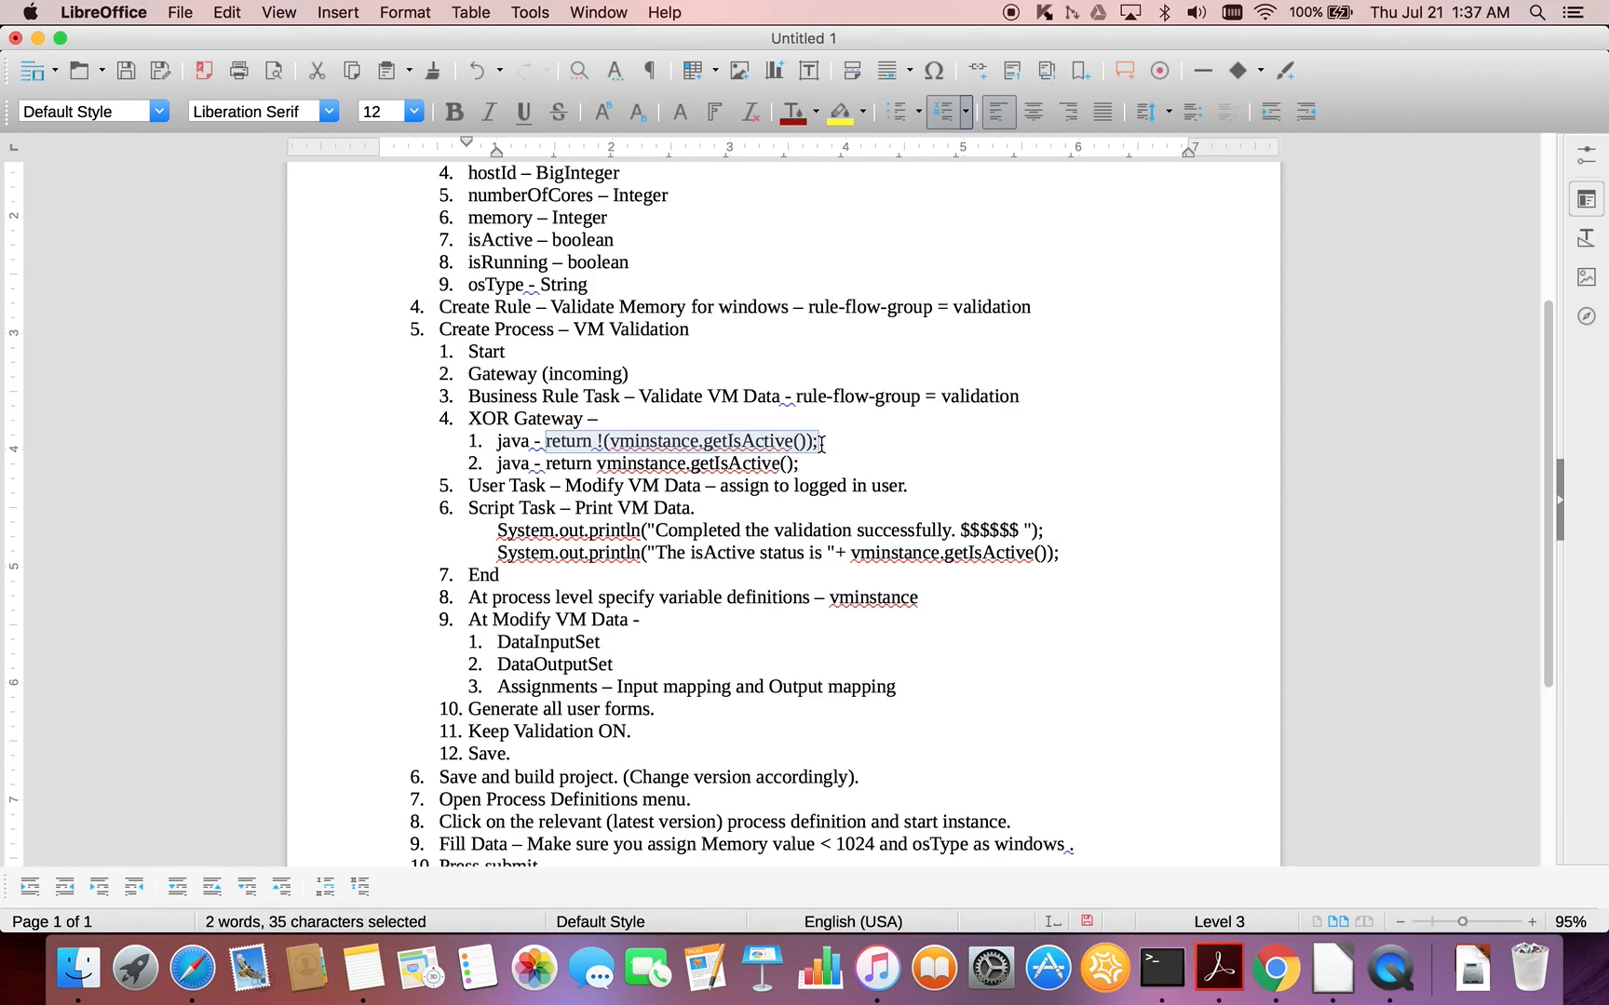
pyautogui.press('super+Tab')
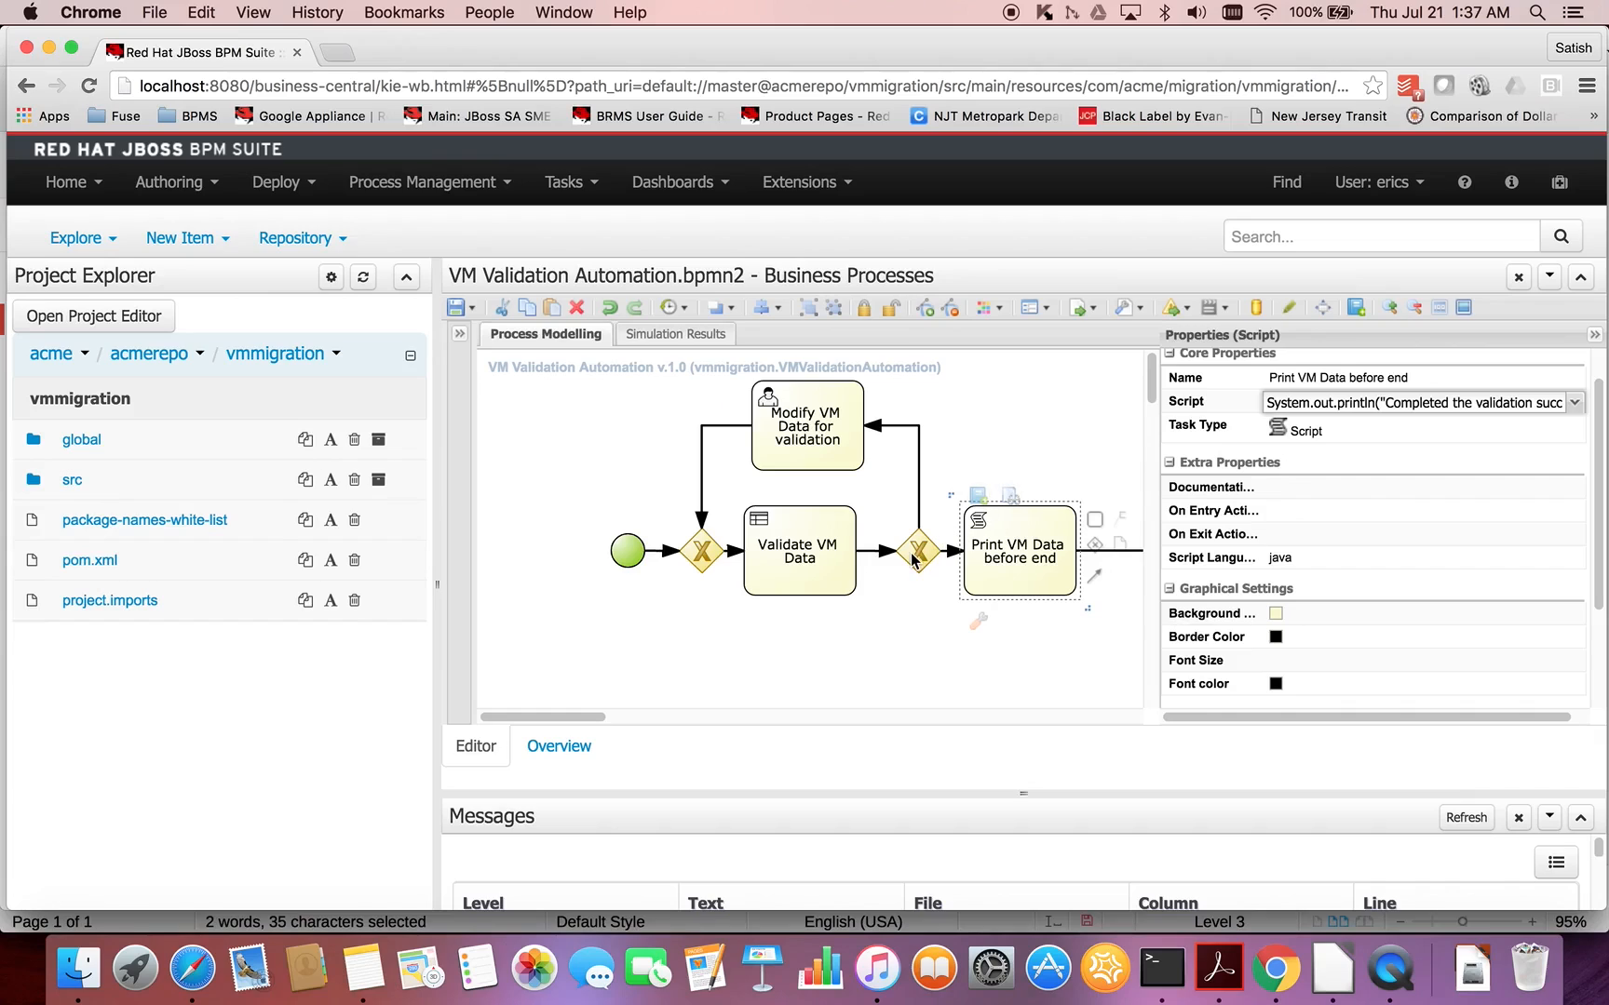
# - Set the Java condition expression of the sequence flow from the second gateway to Modify VM Data for validation to return !(vminstance.getIsActive());
pyautogui.click(823, 544)
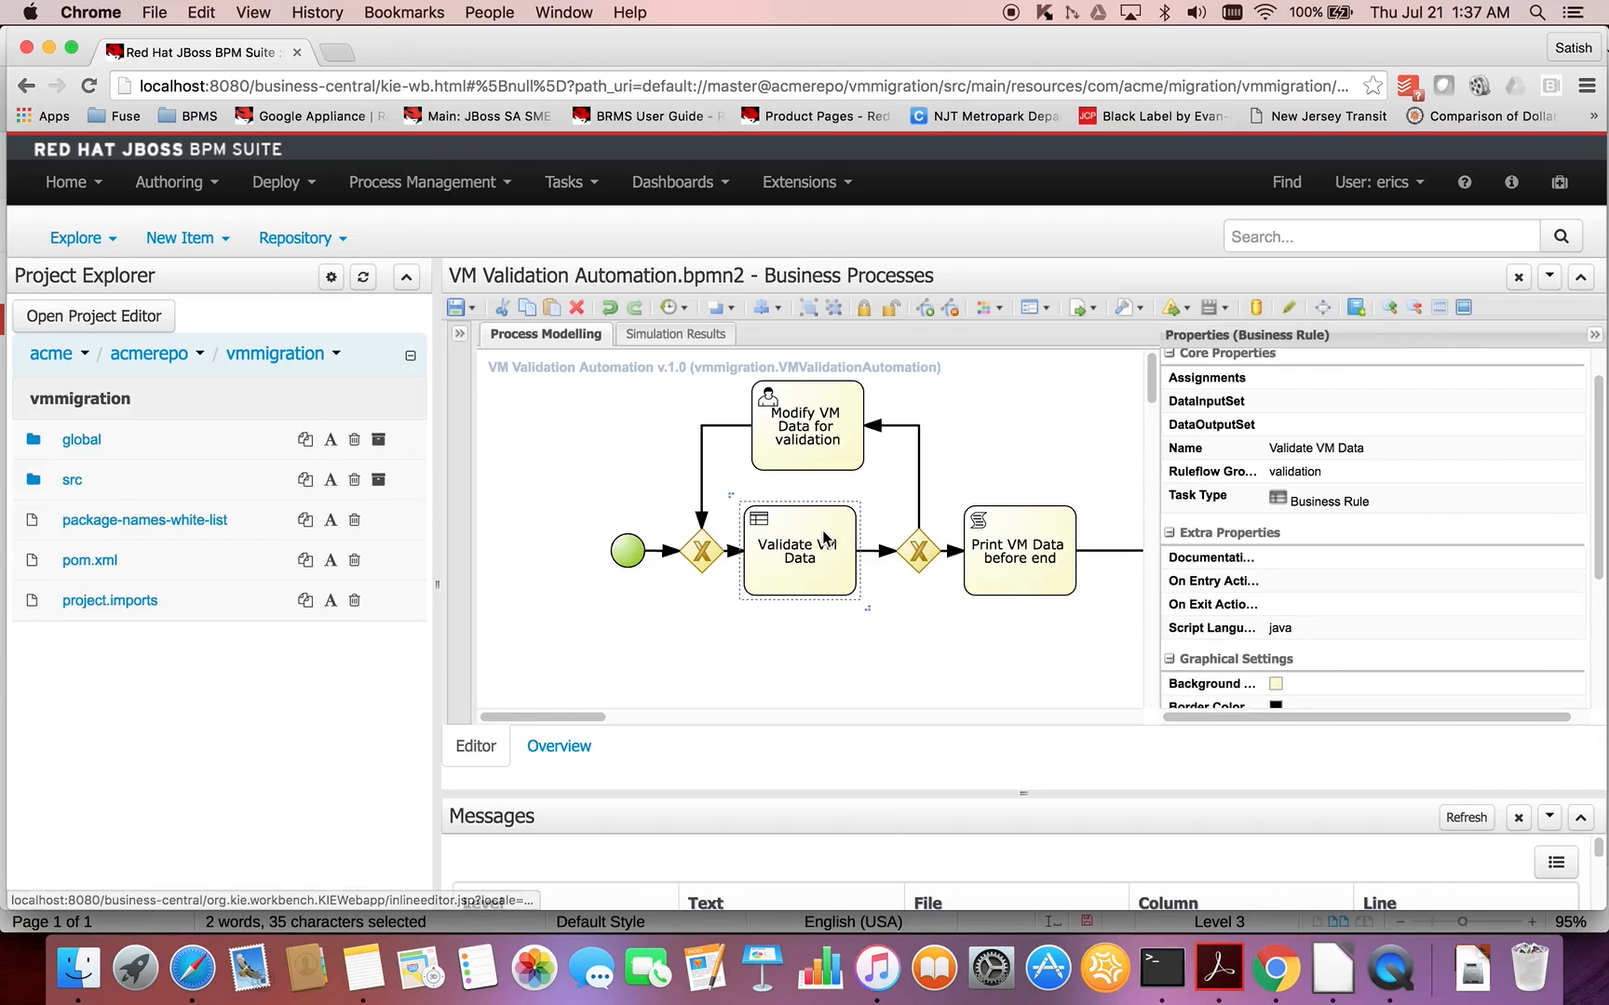
pyautogui.click(956, 558)
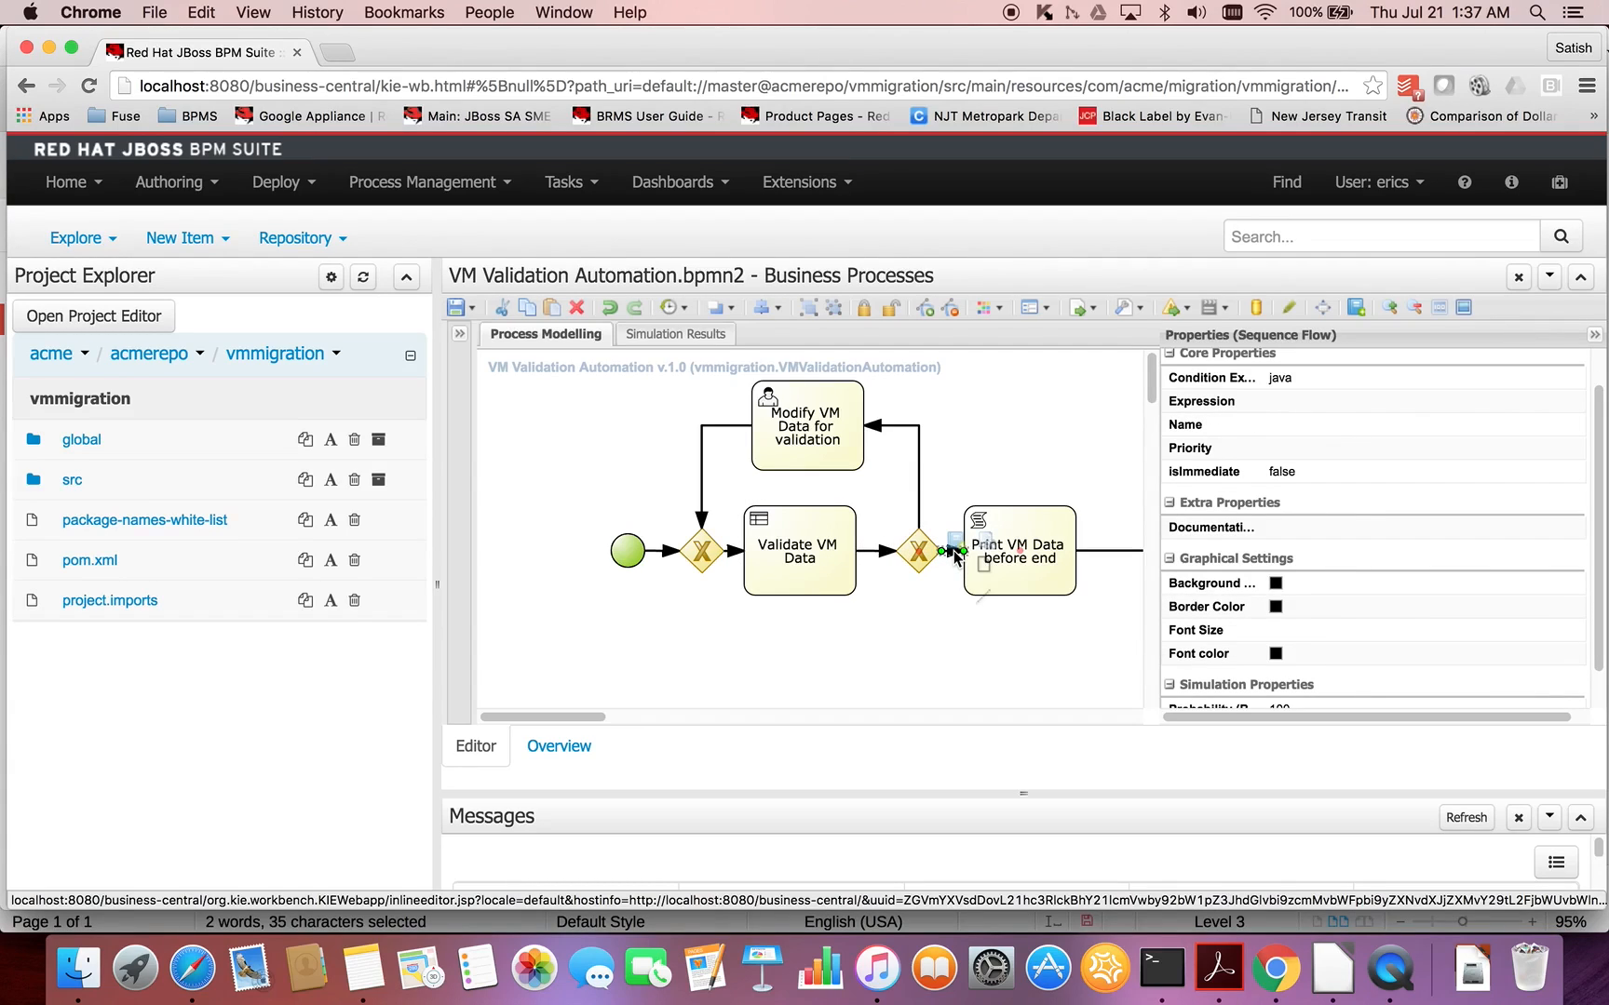
pyautogui.click(920, 503)
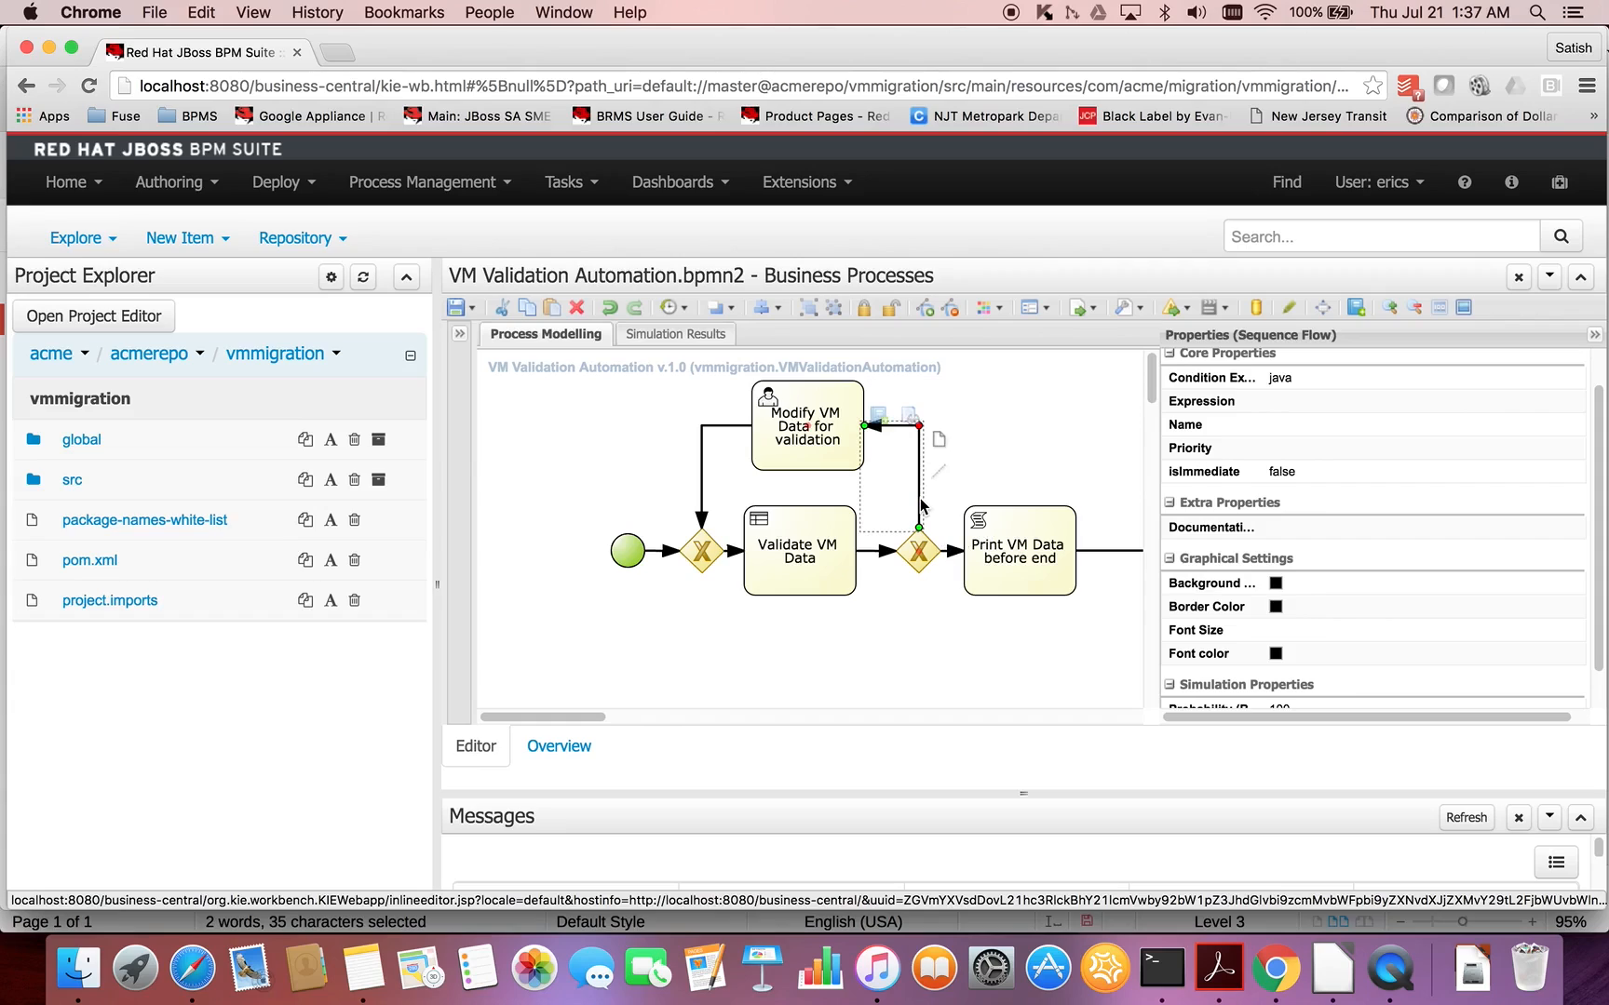
pyautogui.click(1555, 402)
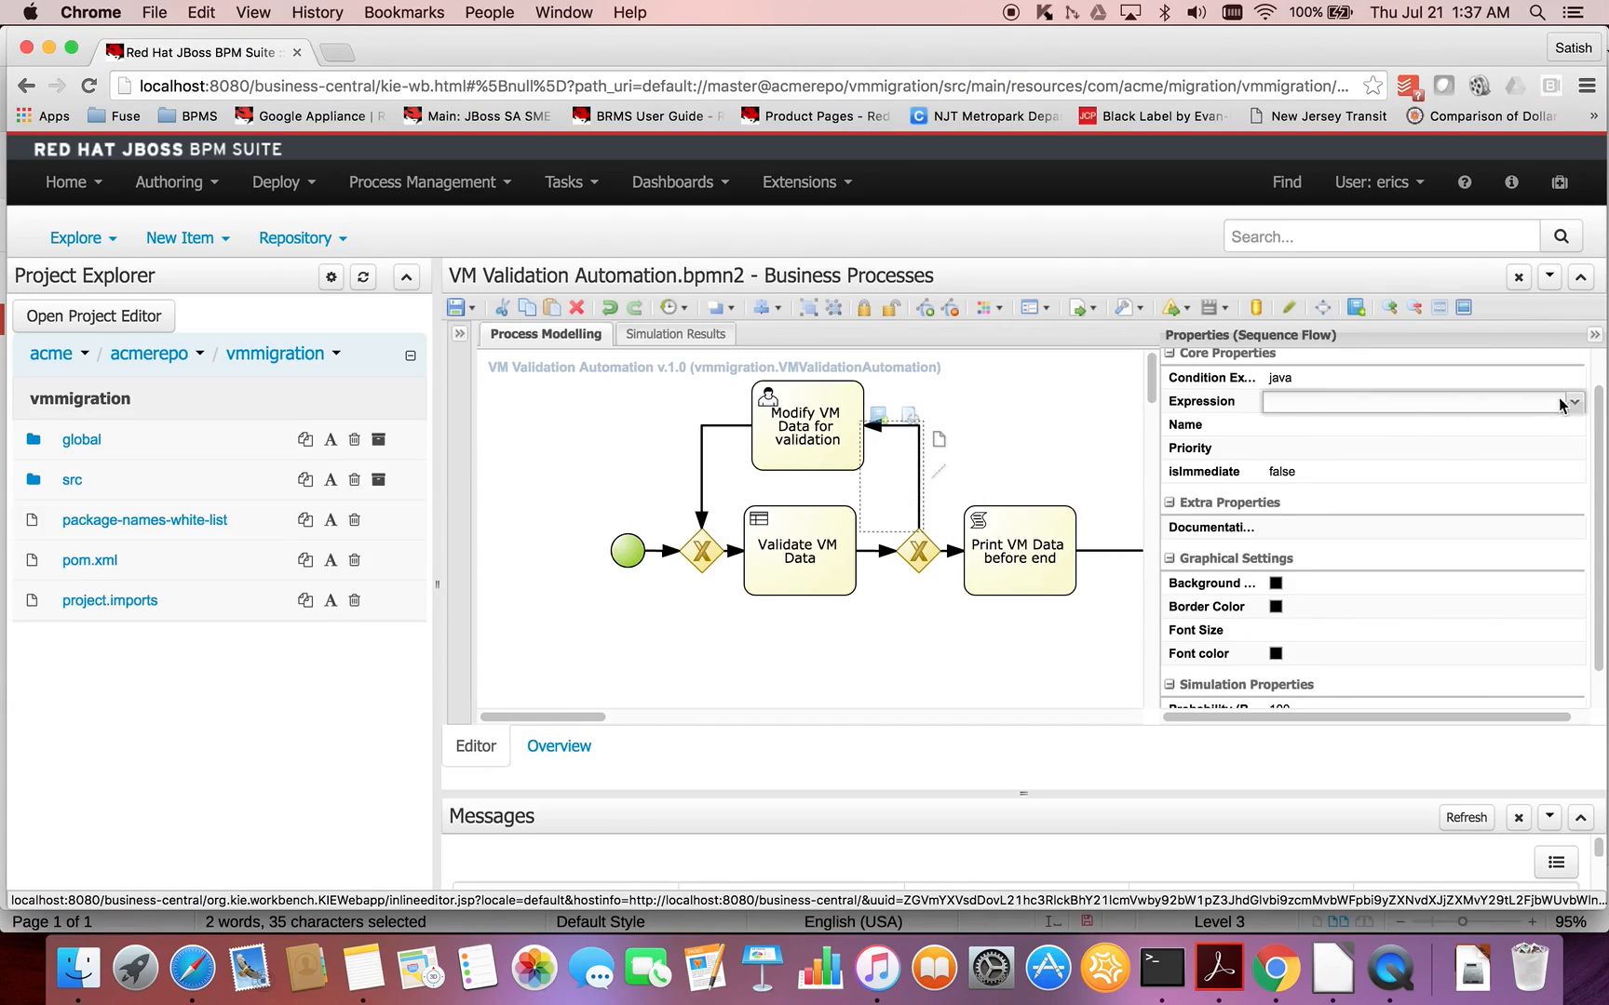
pyautogui.click(1576, 404)
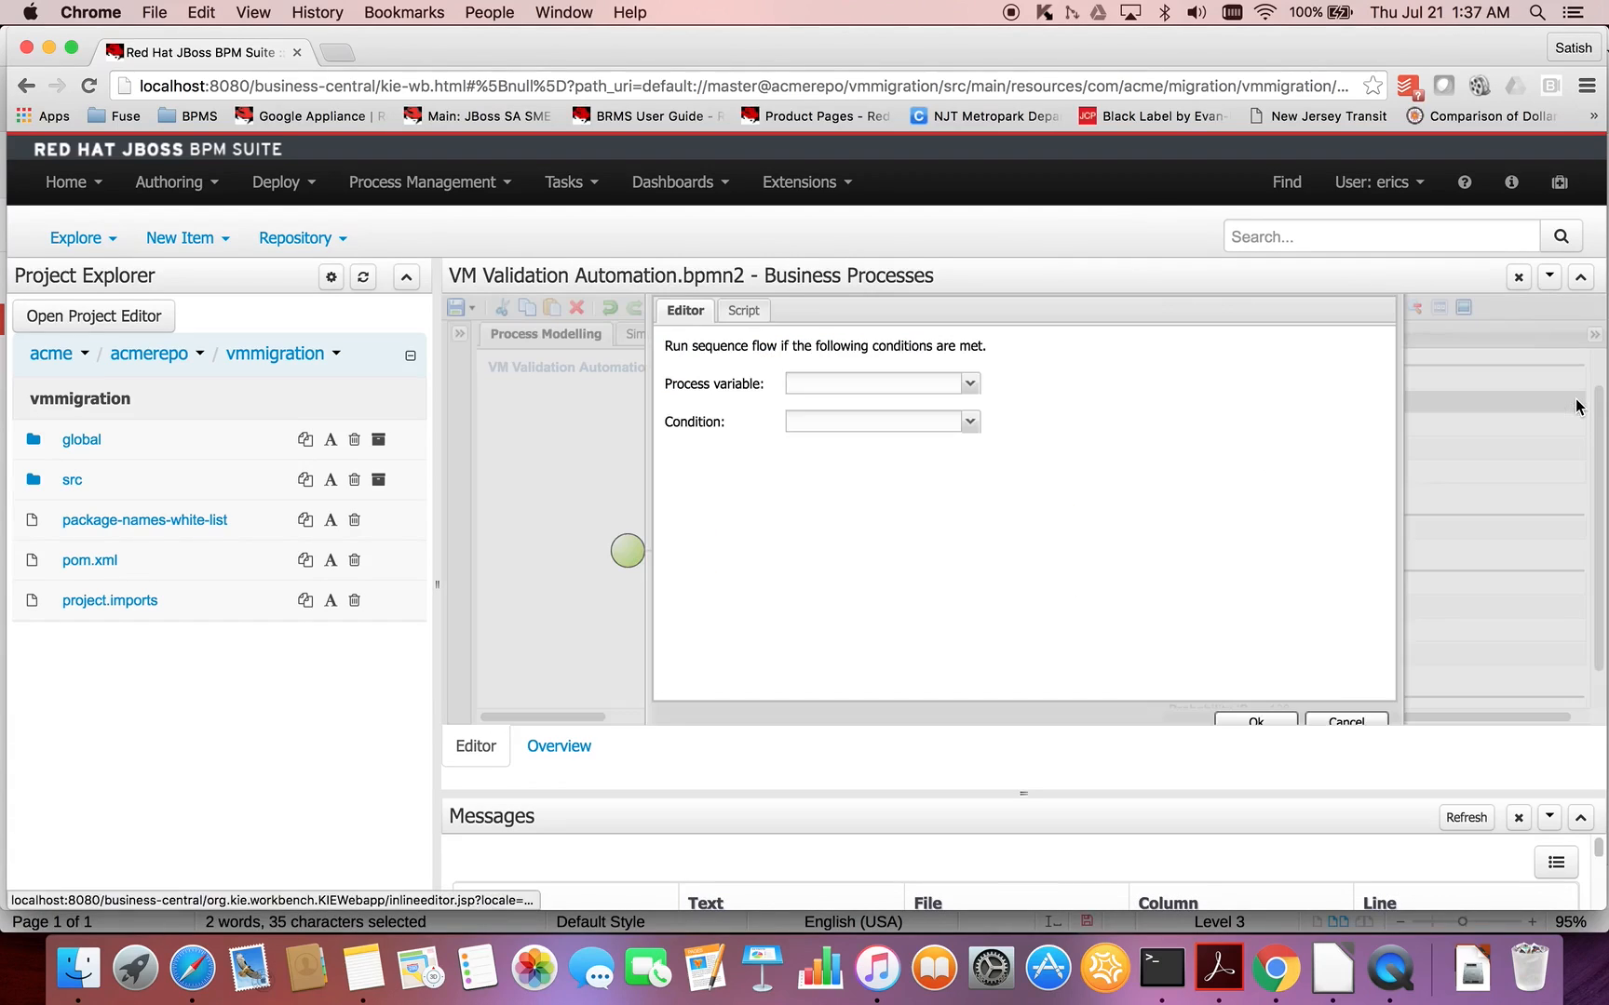
pyautogui.click(752, 313)
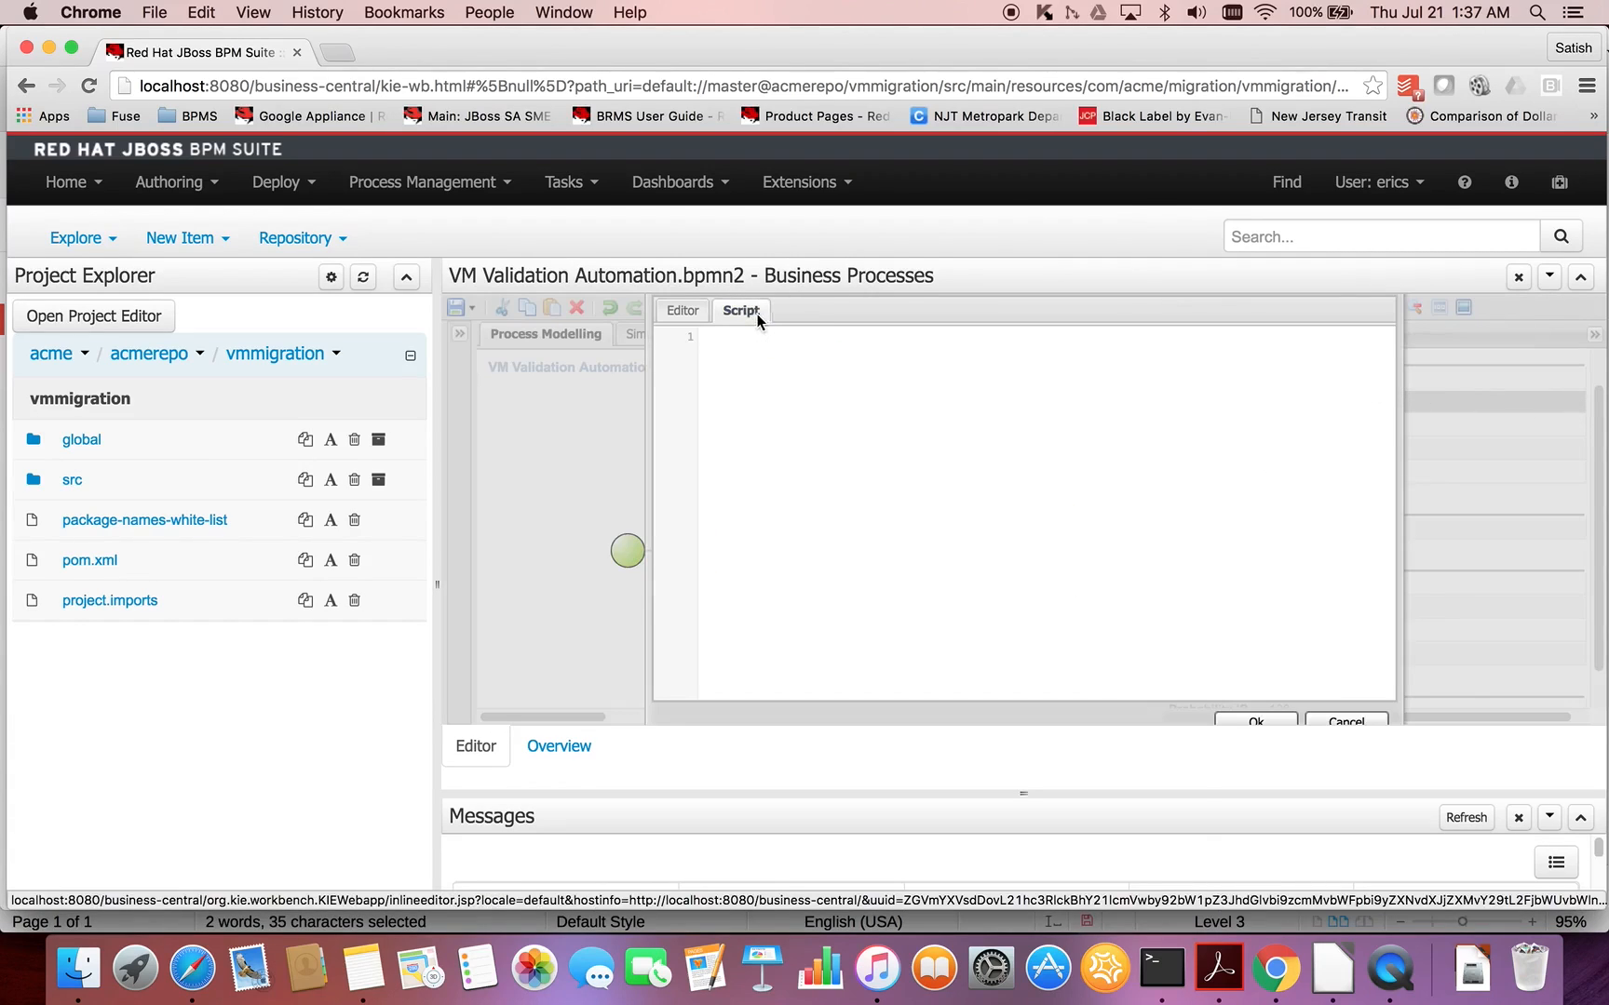
pyautogui.press('super+v')
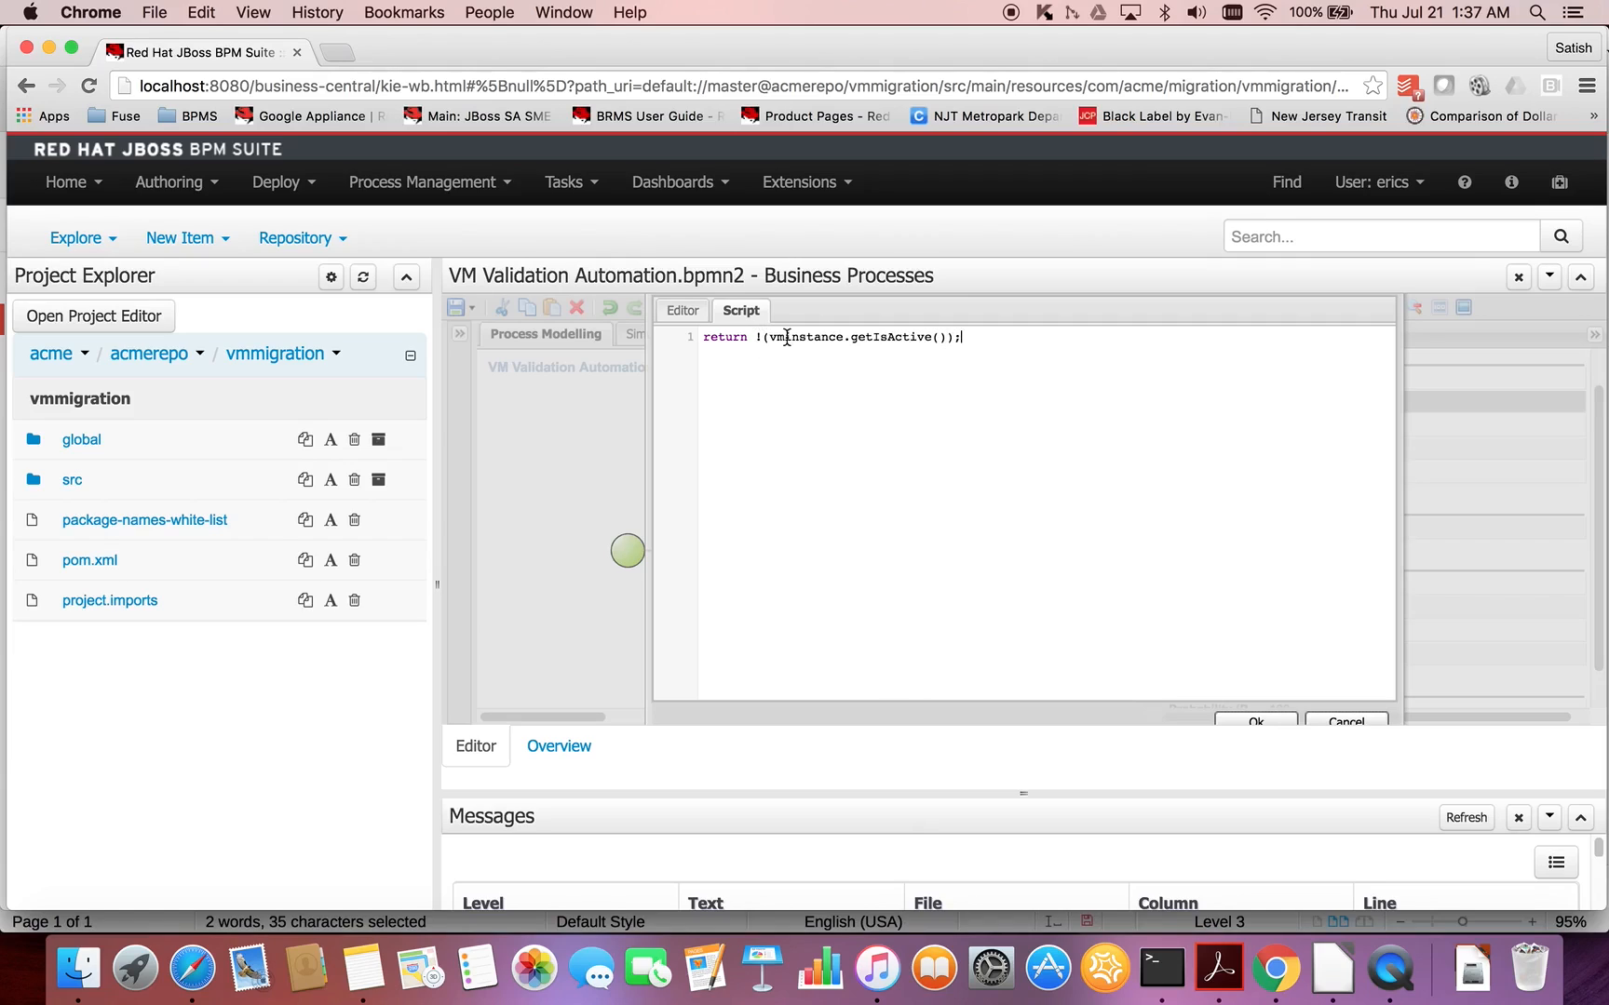
pyautogui.click(1275, 723)
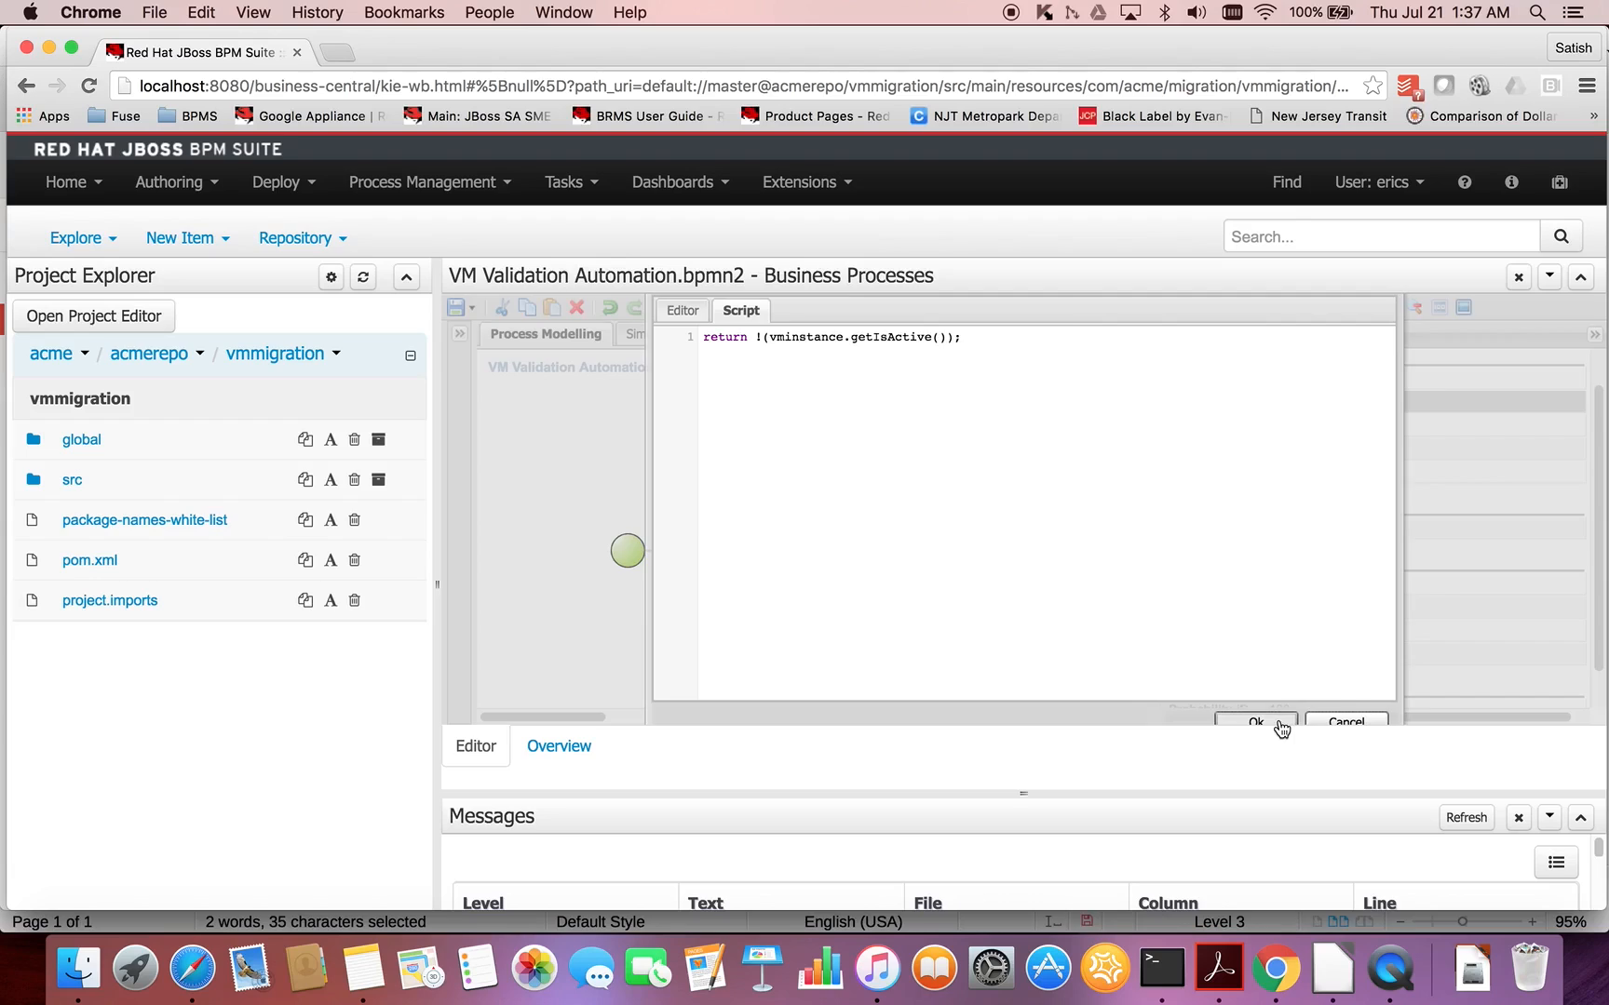
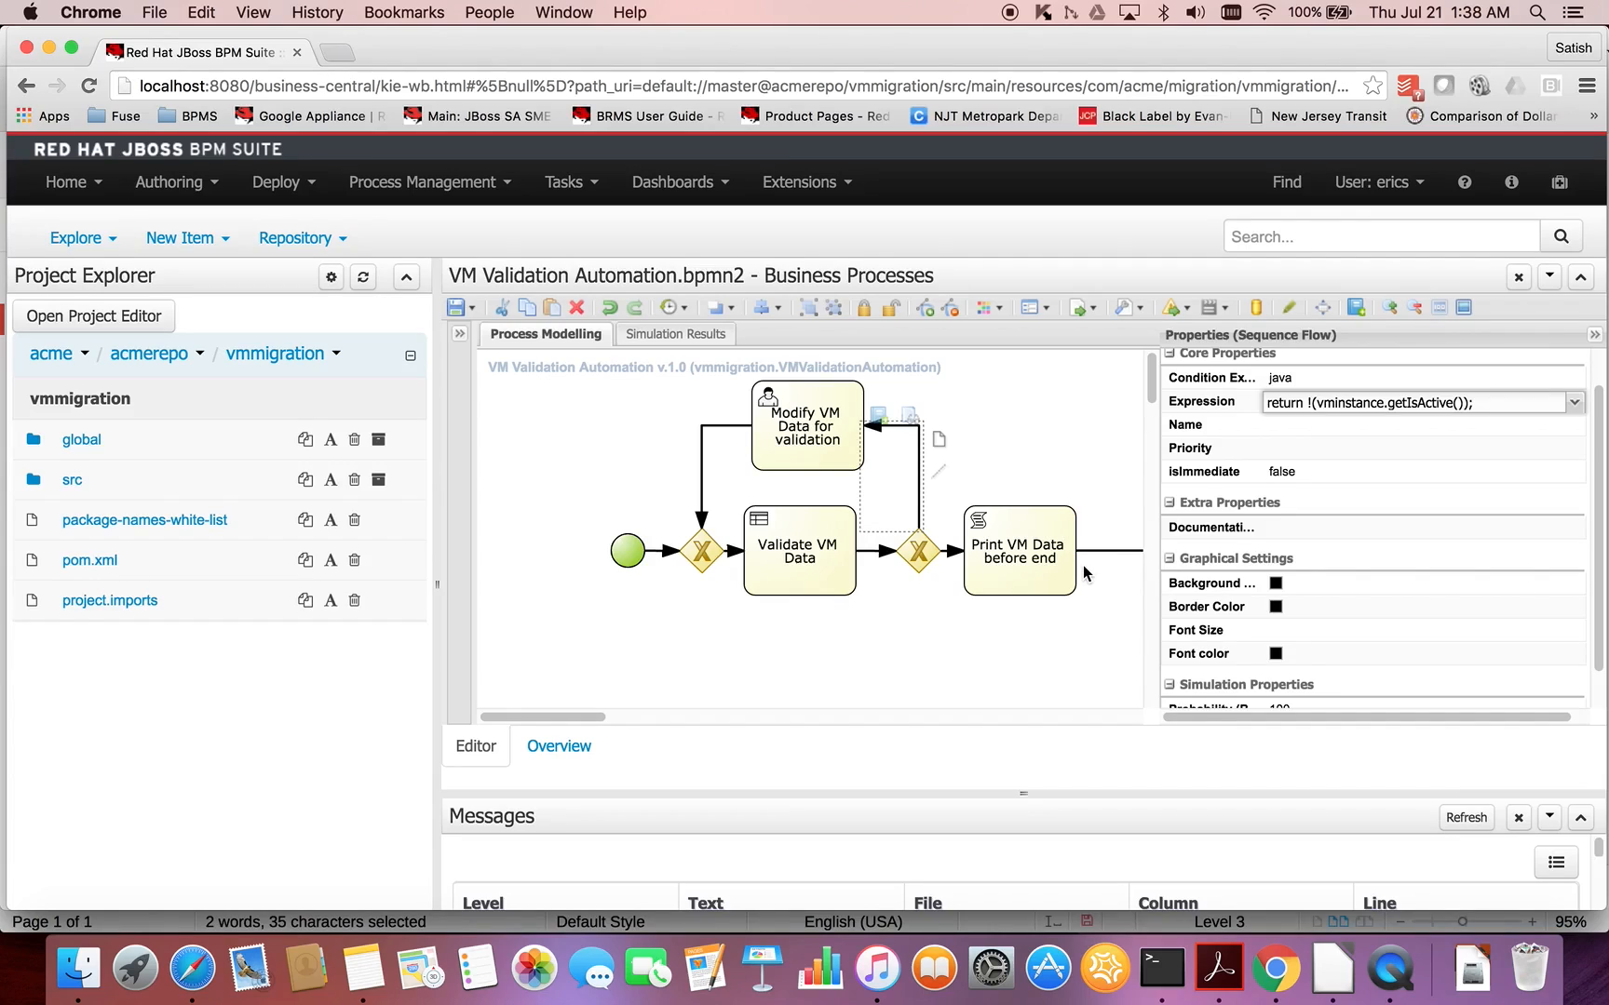
# - Set the condition expression of the sequence flow from the second gateway to Print VM Data before end to return vminstance.getIsActive();
pyautogui.click(953, 552)
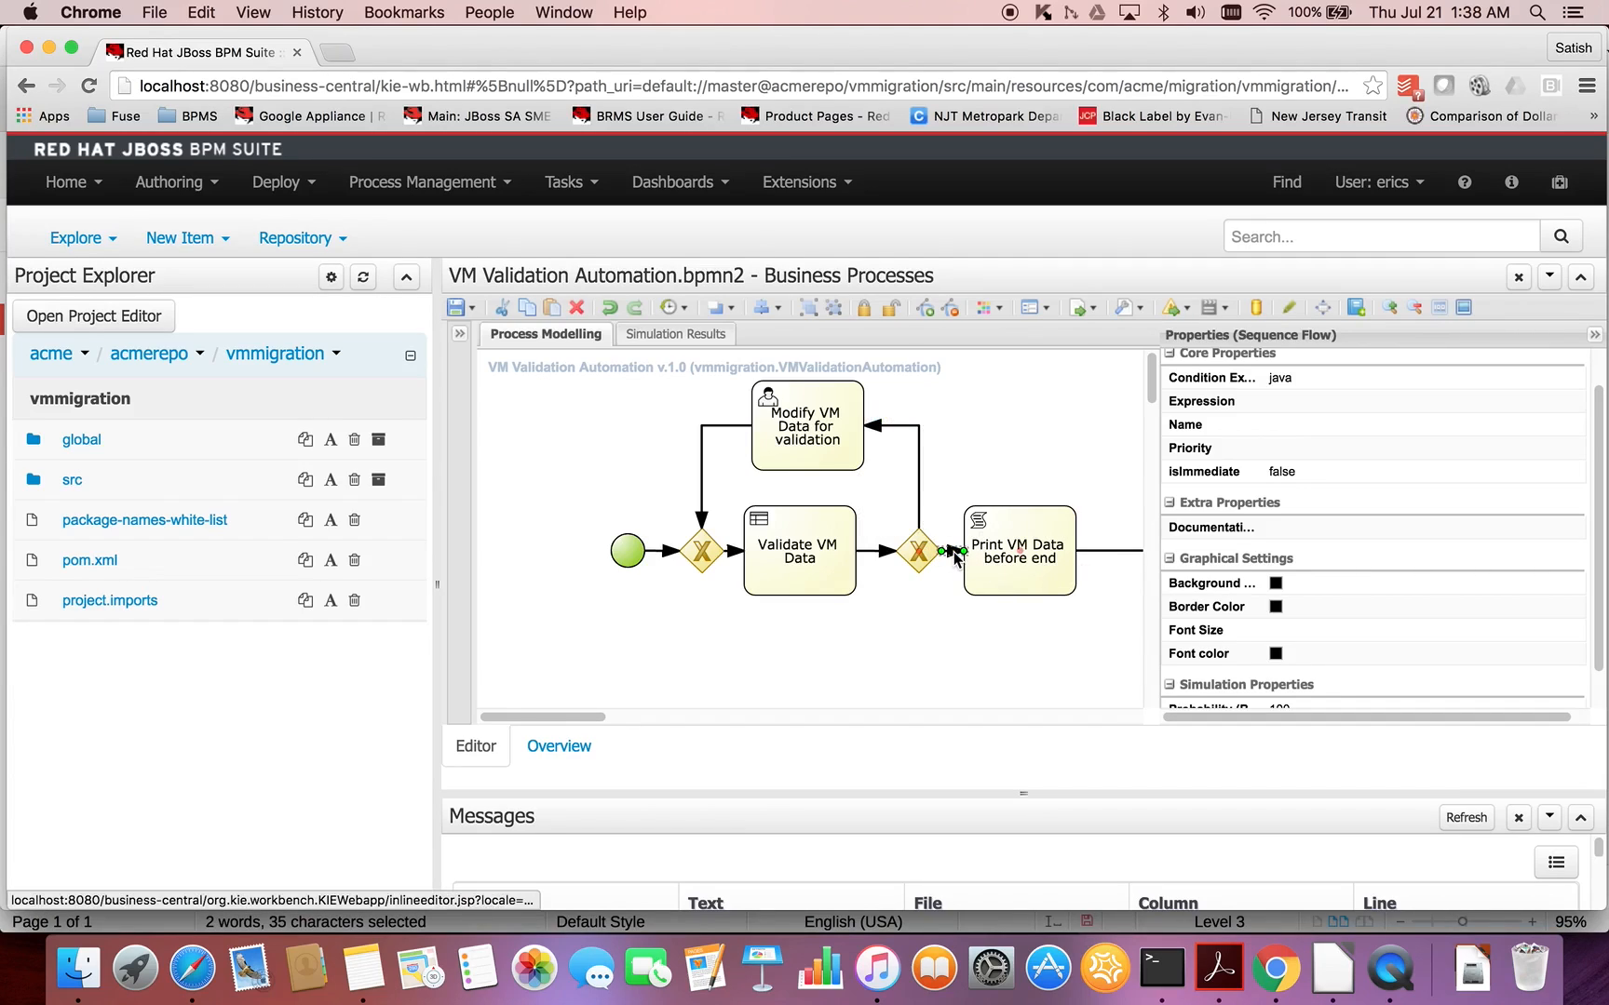
pyautogui.click(1510, 408)
pyautogui.click(1578, 405)
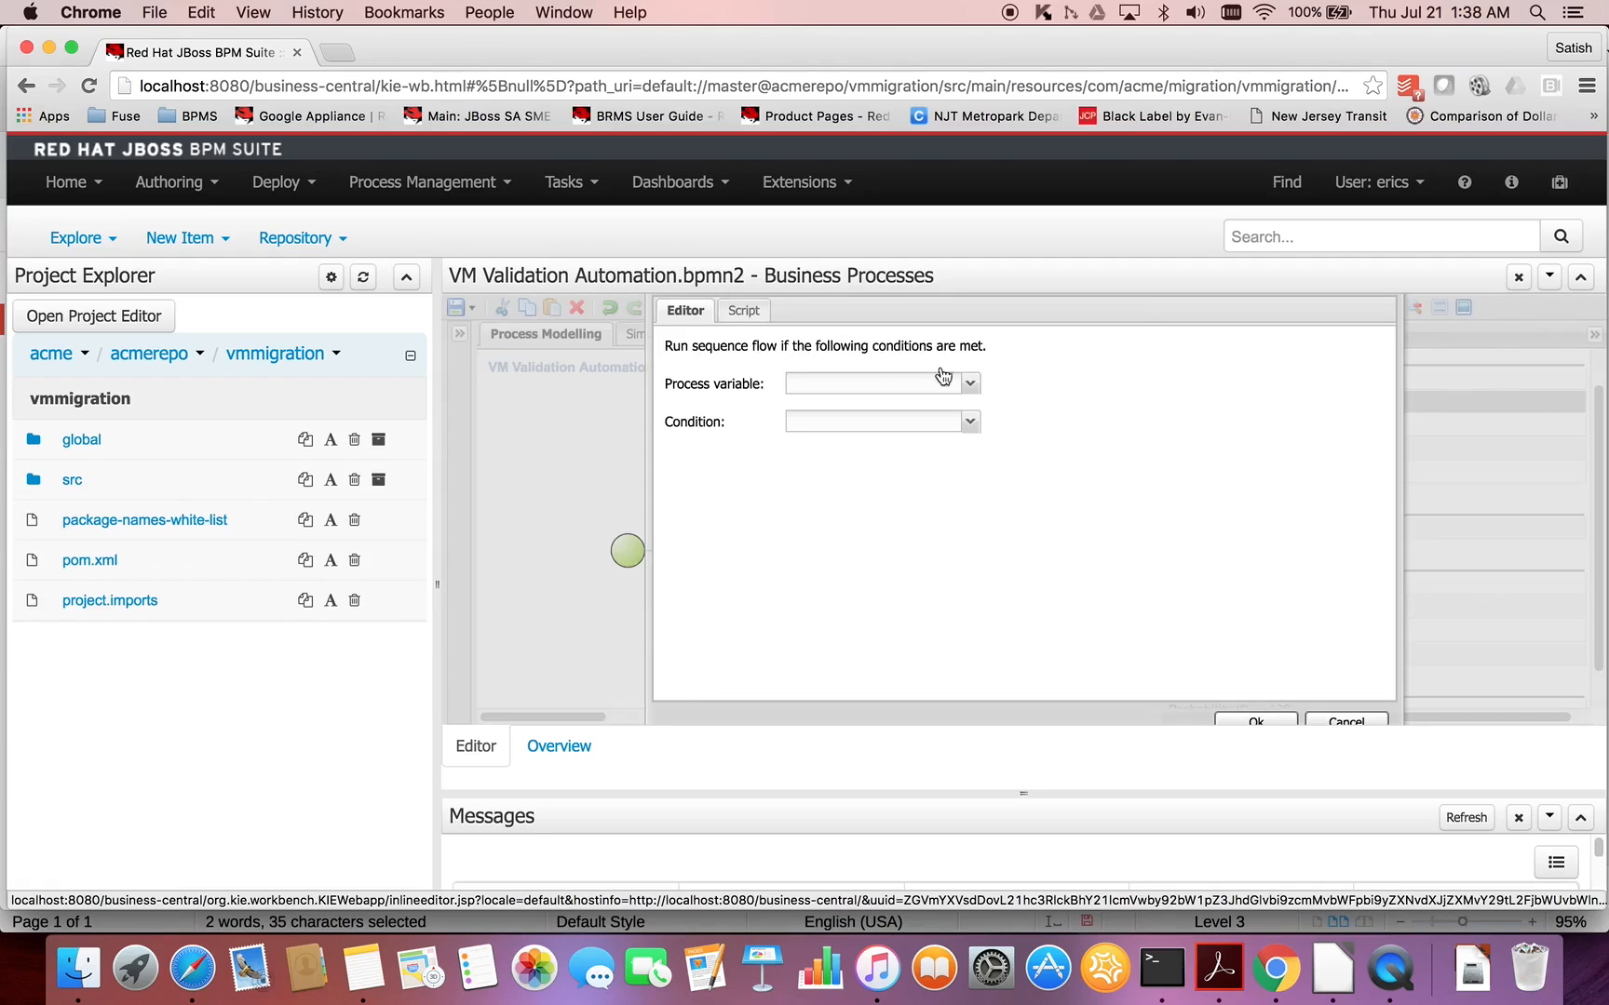
pyautogui.click(759, 314)
pyautogui.write('return !(vmInstance.getIsActive());')
pyautogui.click(771, 338)
pyautogui.press('BackSpace')
pyautogui.press('BackSpace')
pyautogui.click(937, 338)
pyautogui.press('BackSpace')
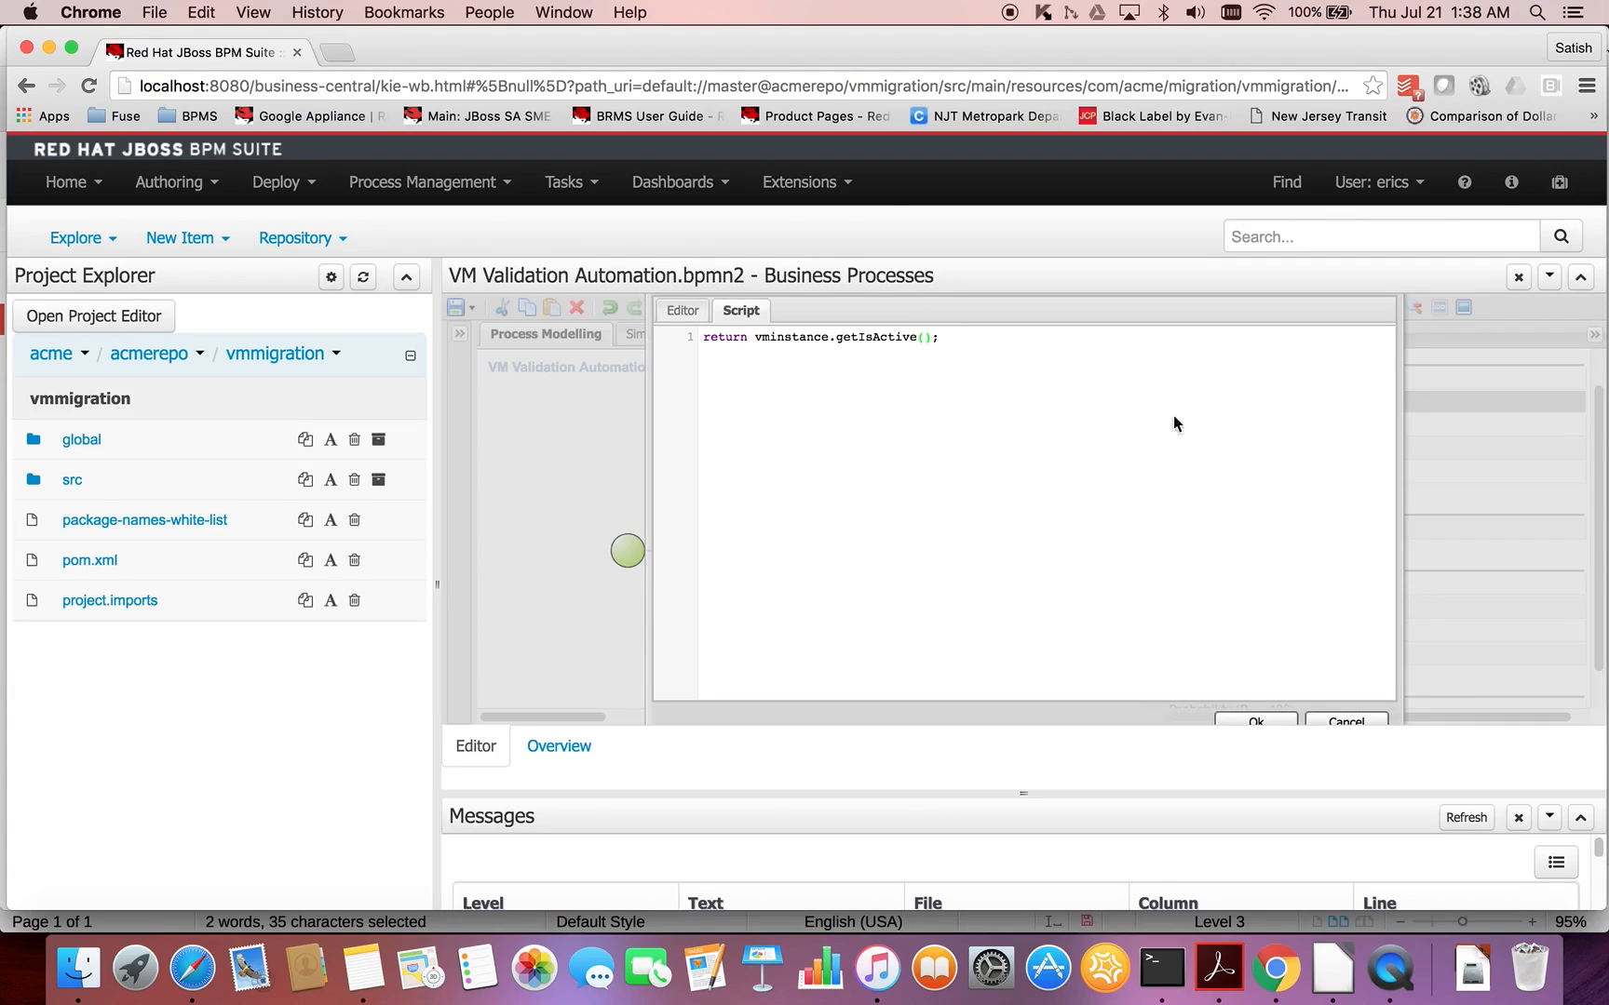
pyautogui.click(1260, 721)
pyautogui.click(919, 657)
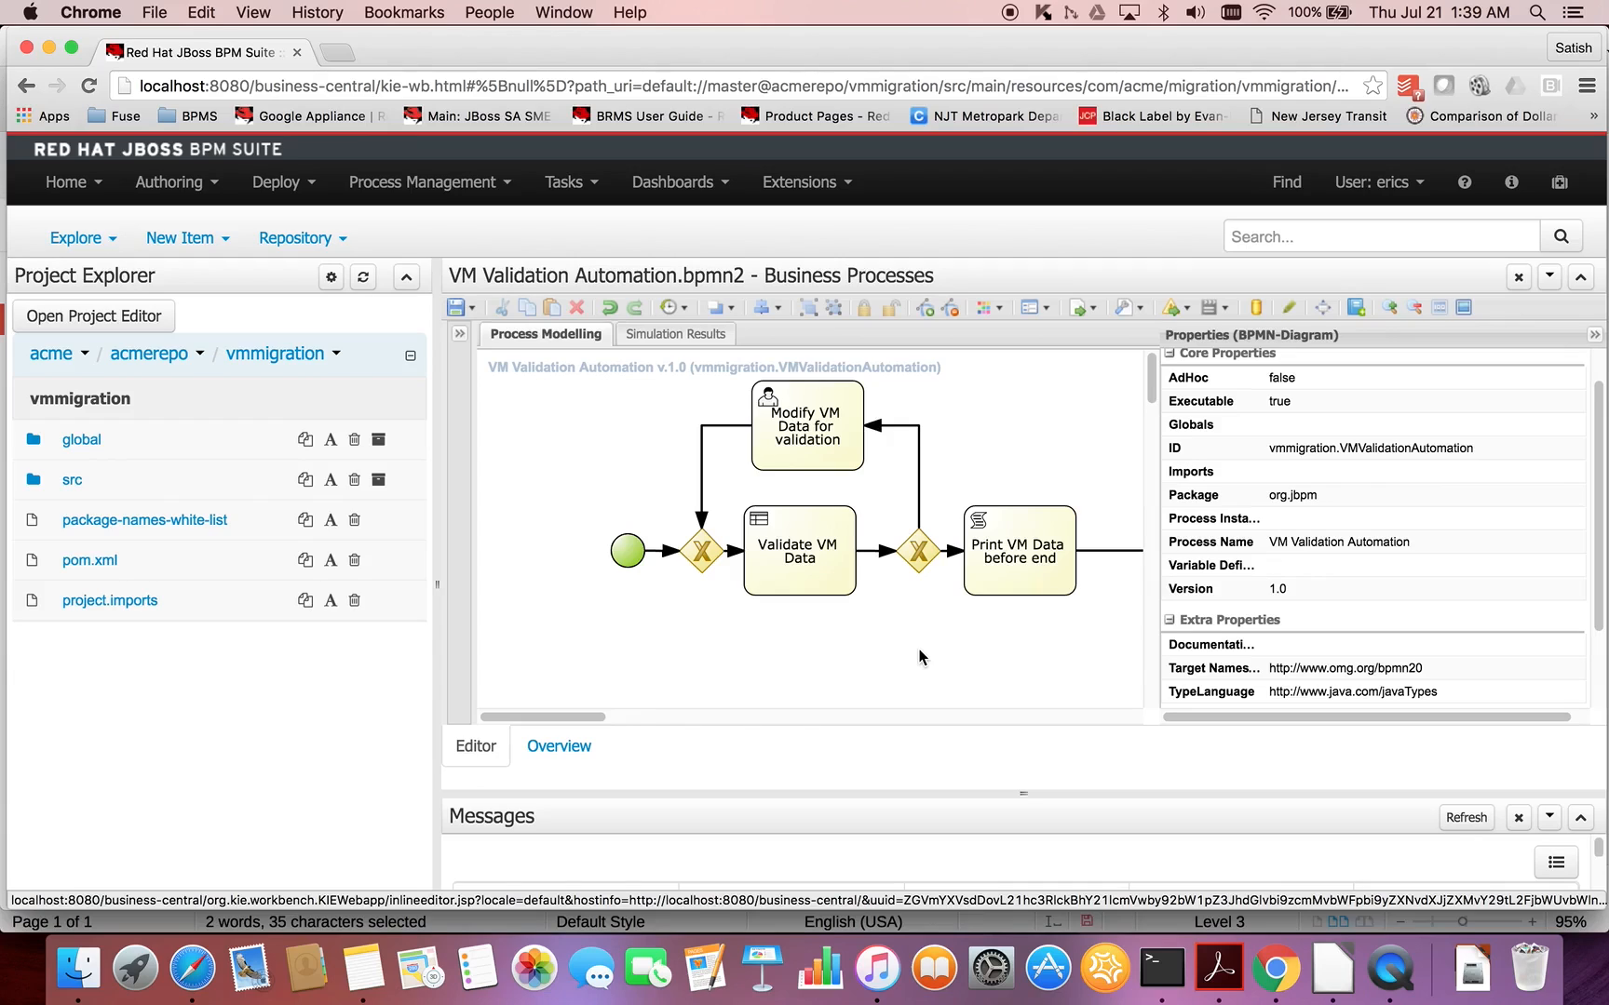
pyautogui.click(1594, 334)
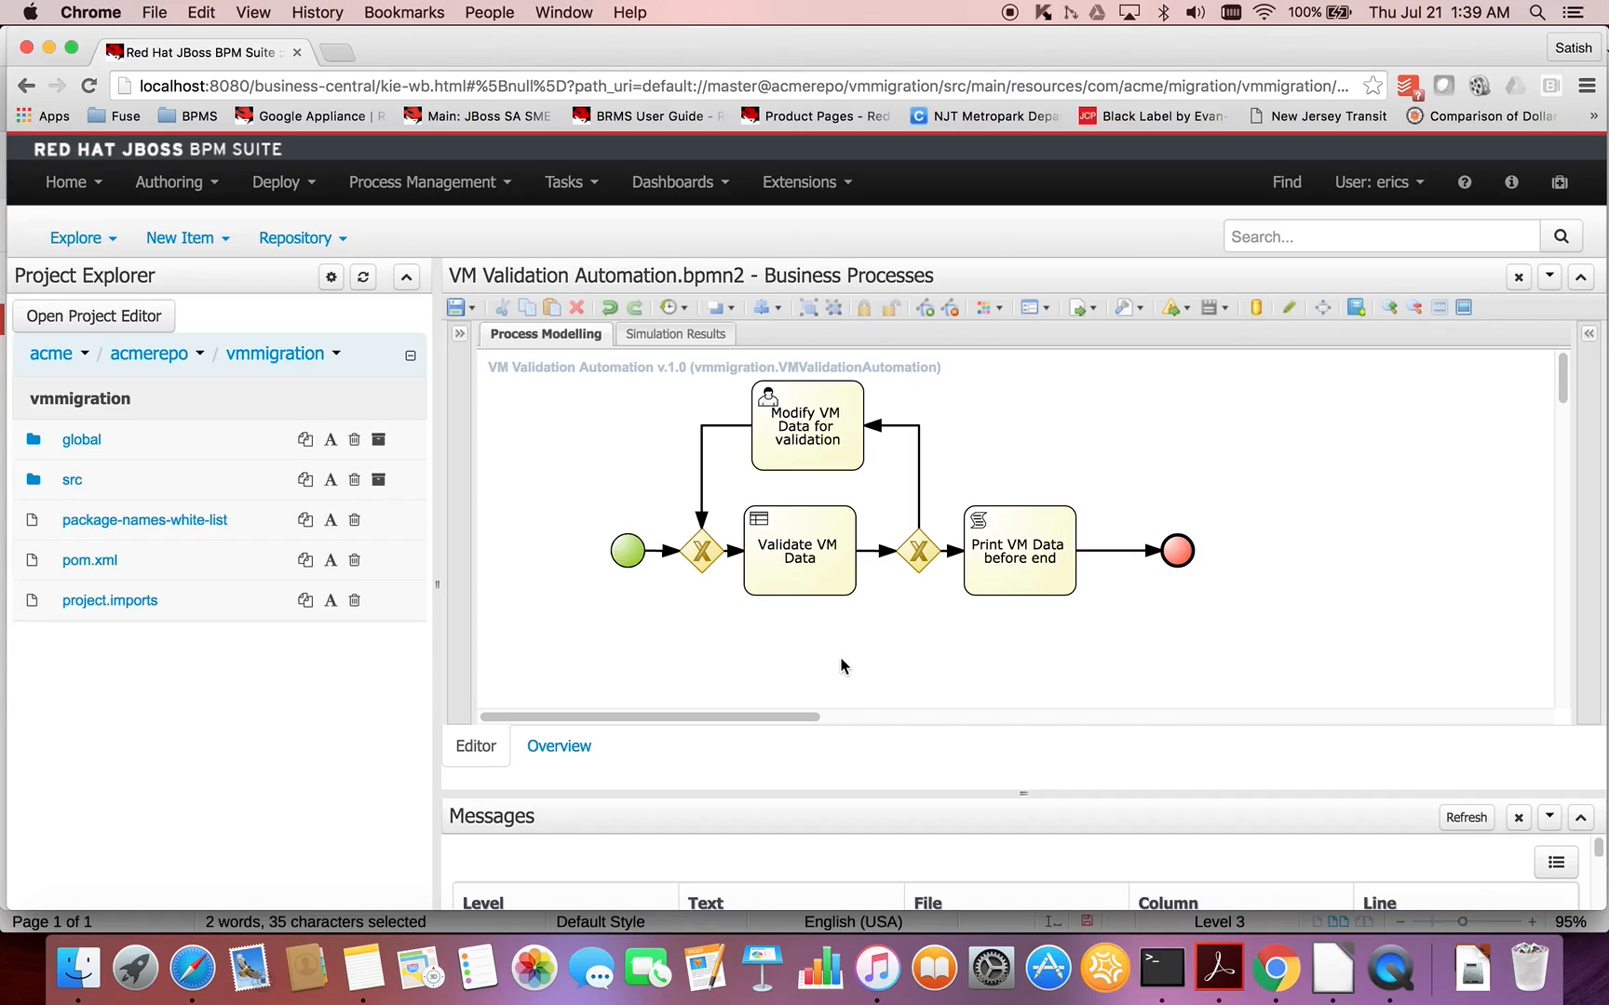
pyautogui.click(839, 469)
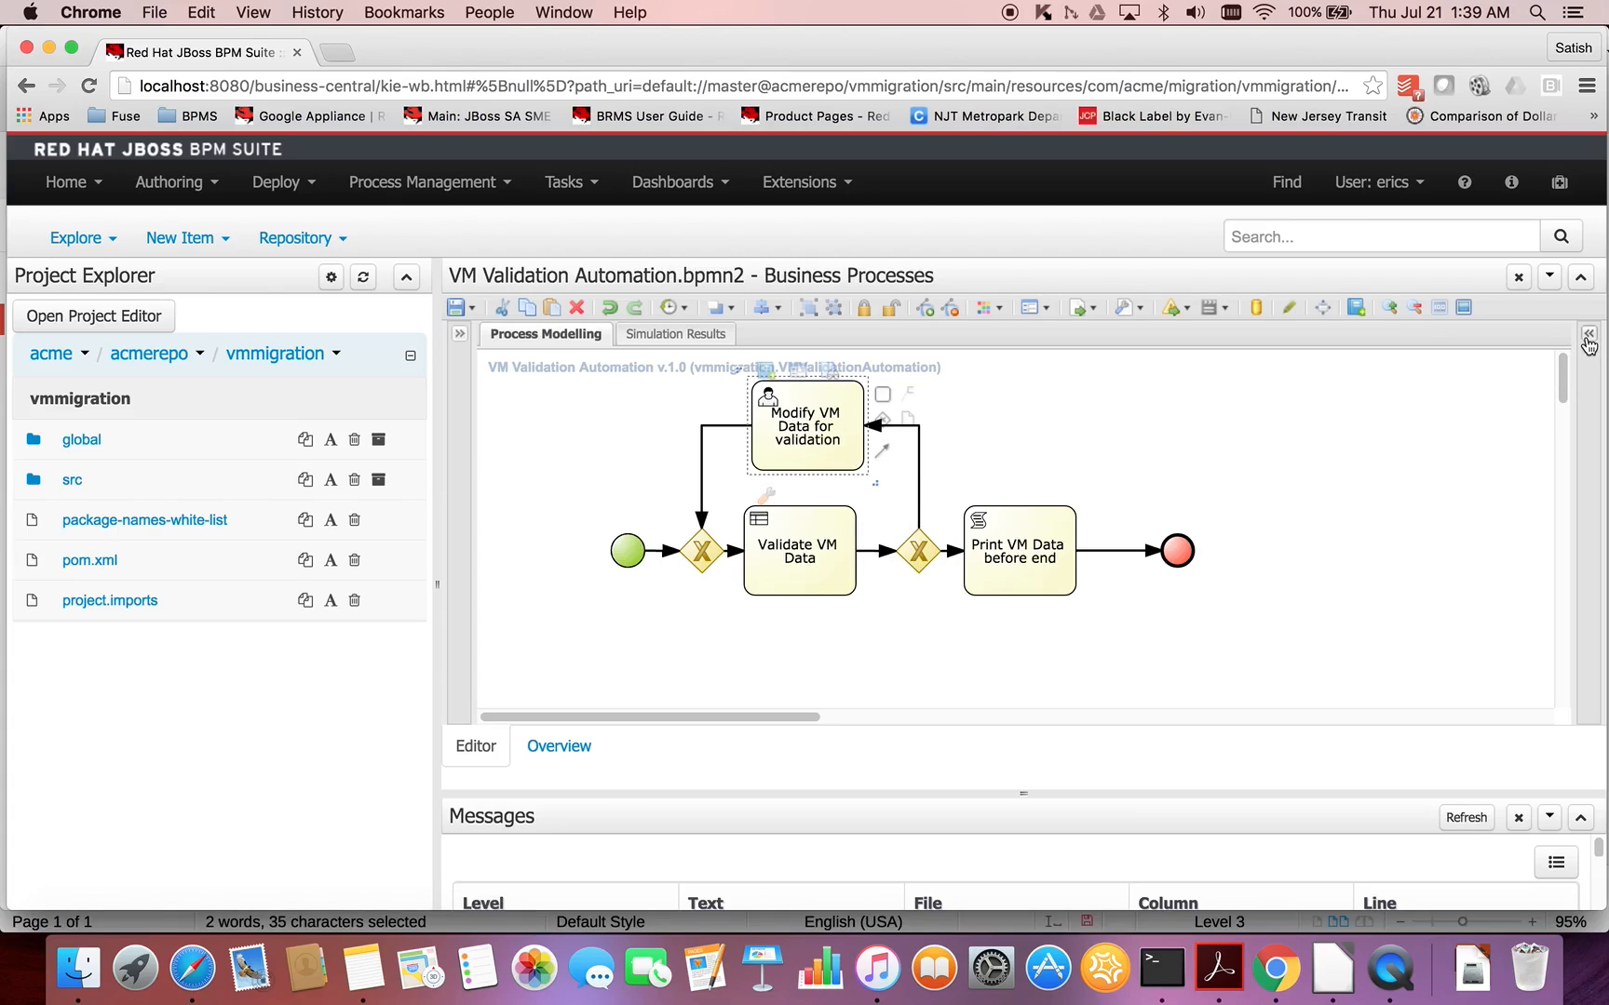
pyautogui.click(1396, 458)
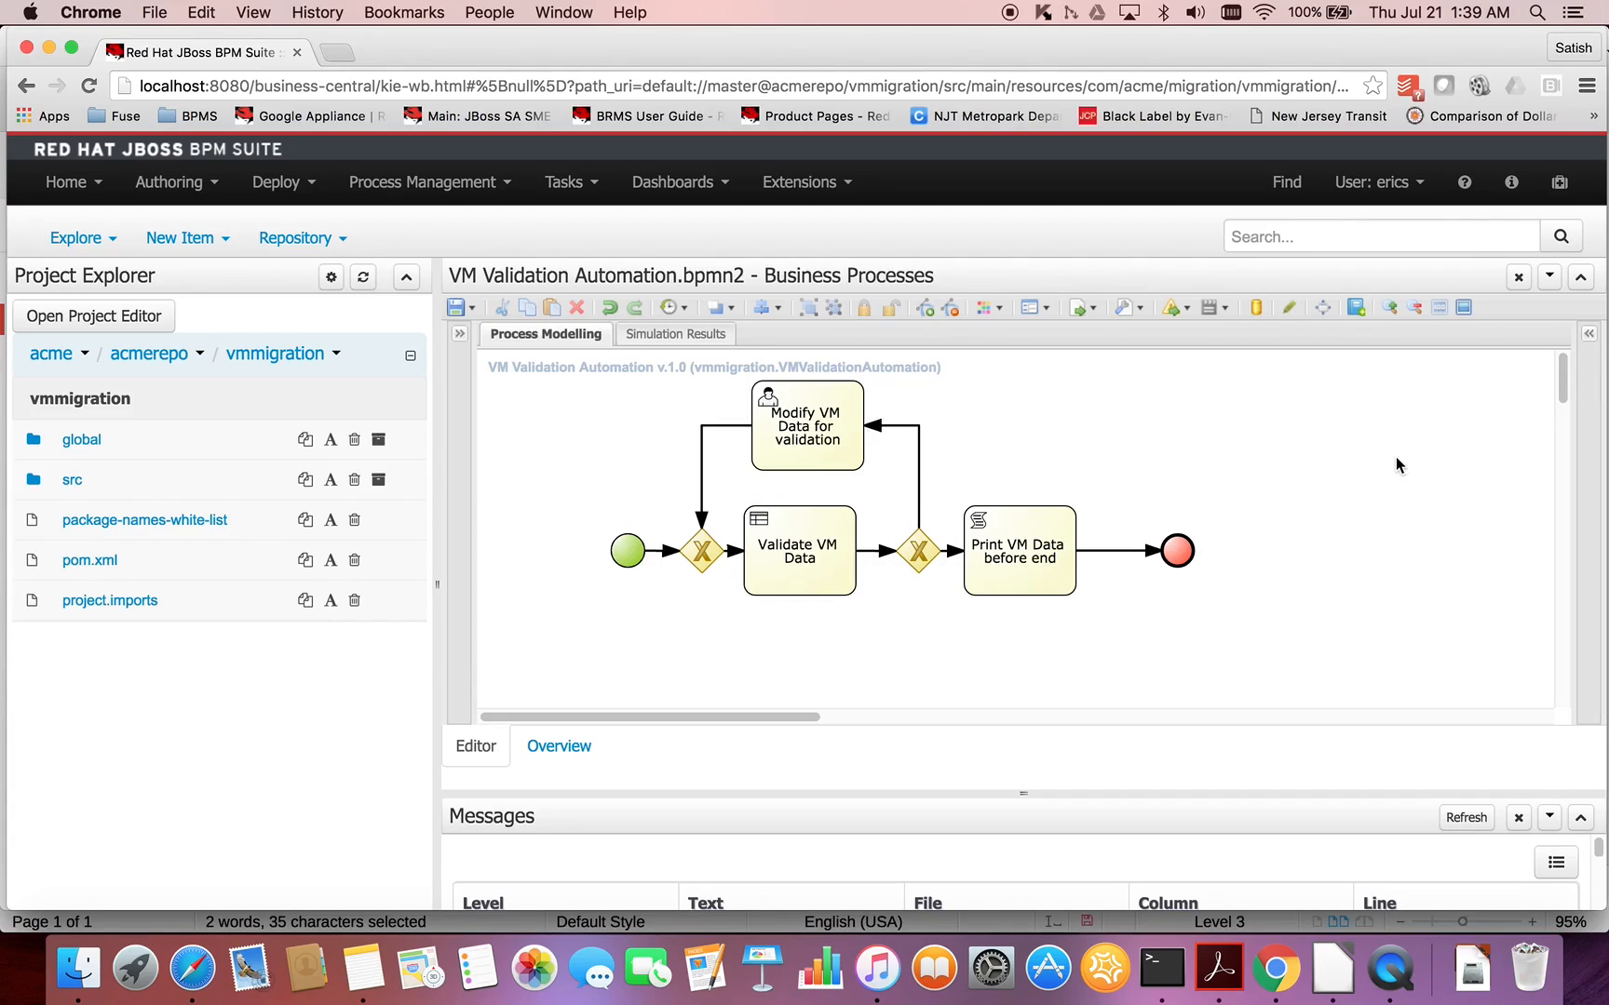
pyautogui.click(1588, 337)
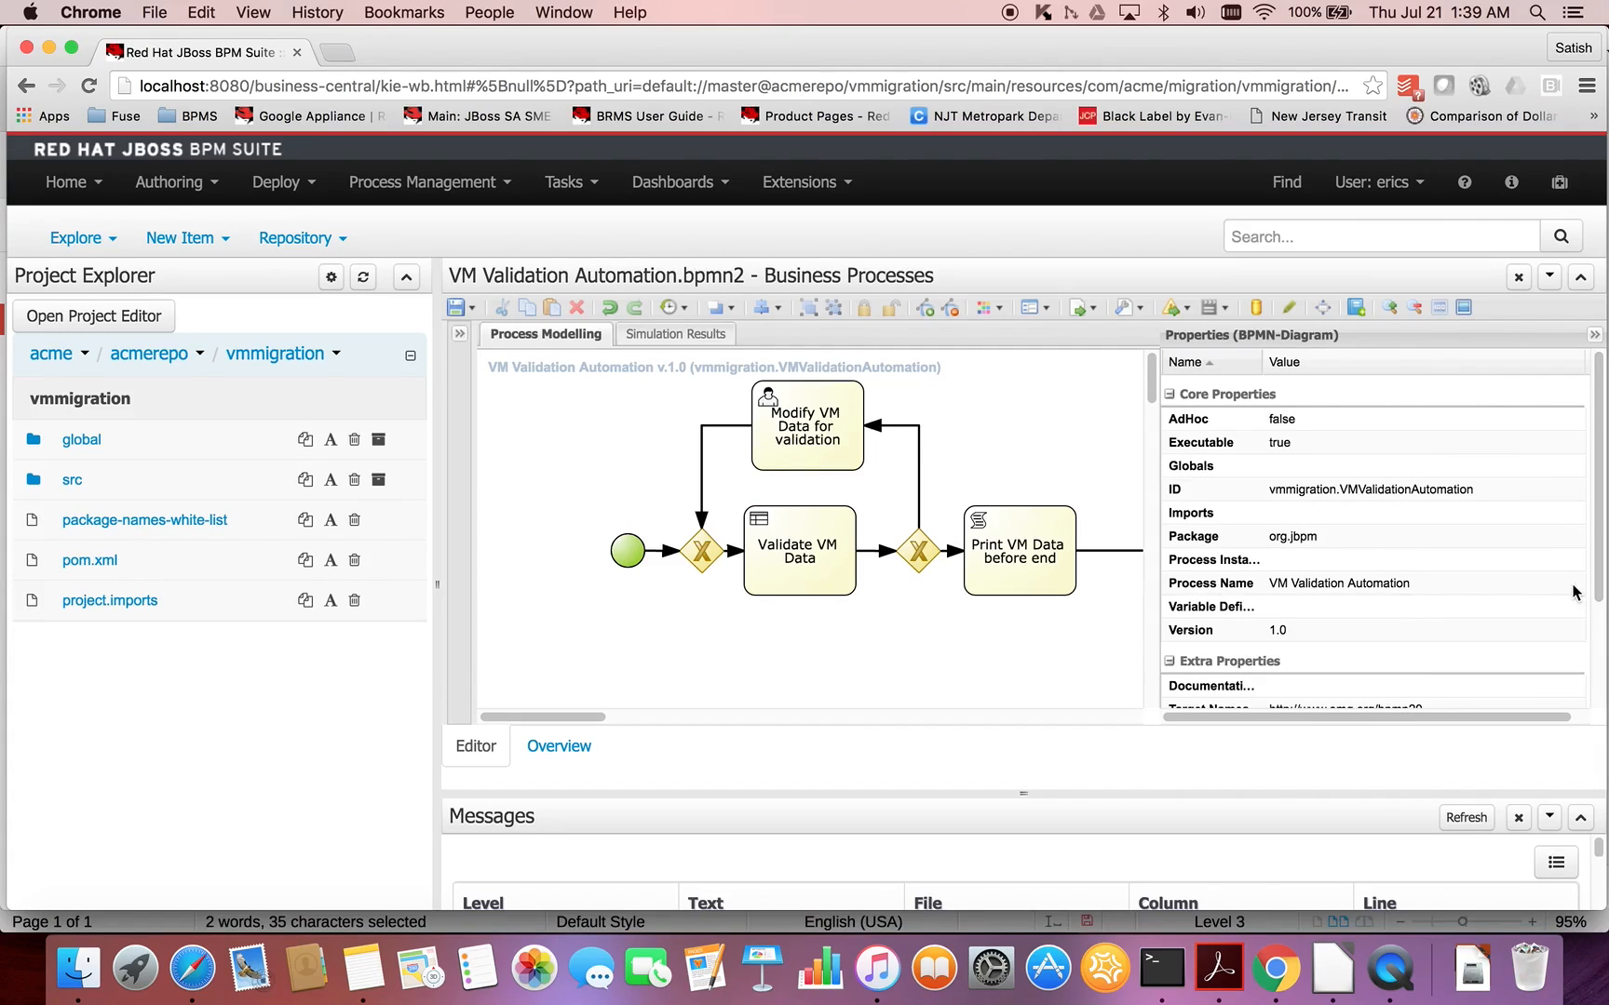
# - Define a process variable named vminstance with the type VMInstance from com.acme.migration.vmmigration
pyautogui.click(1545, 607)
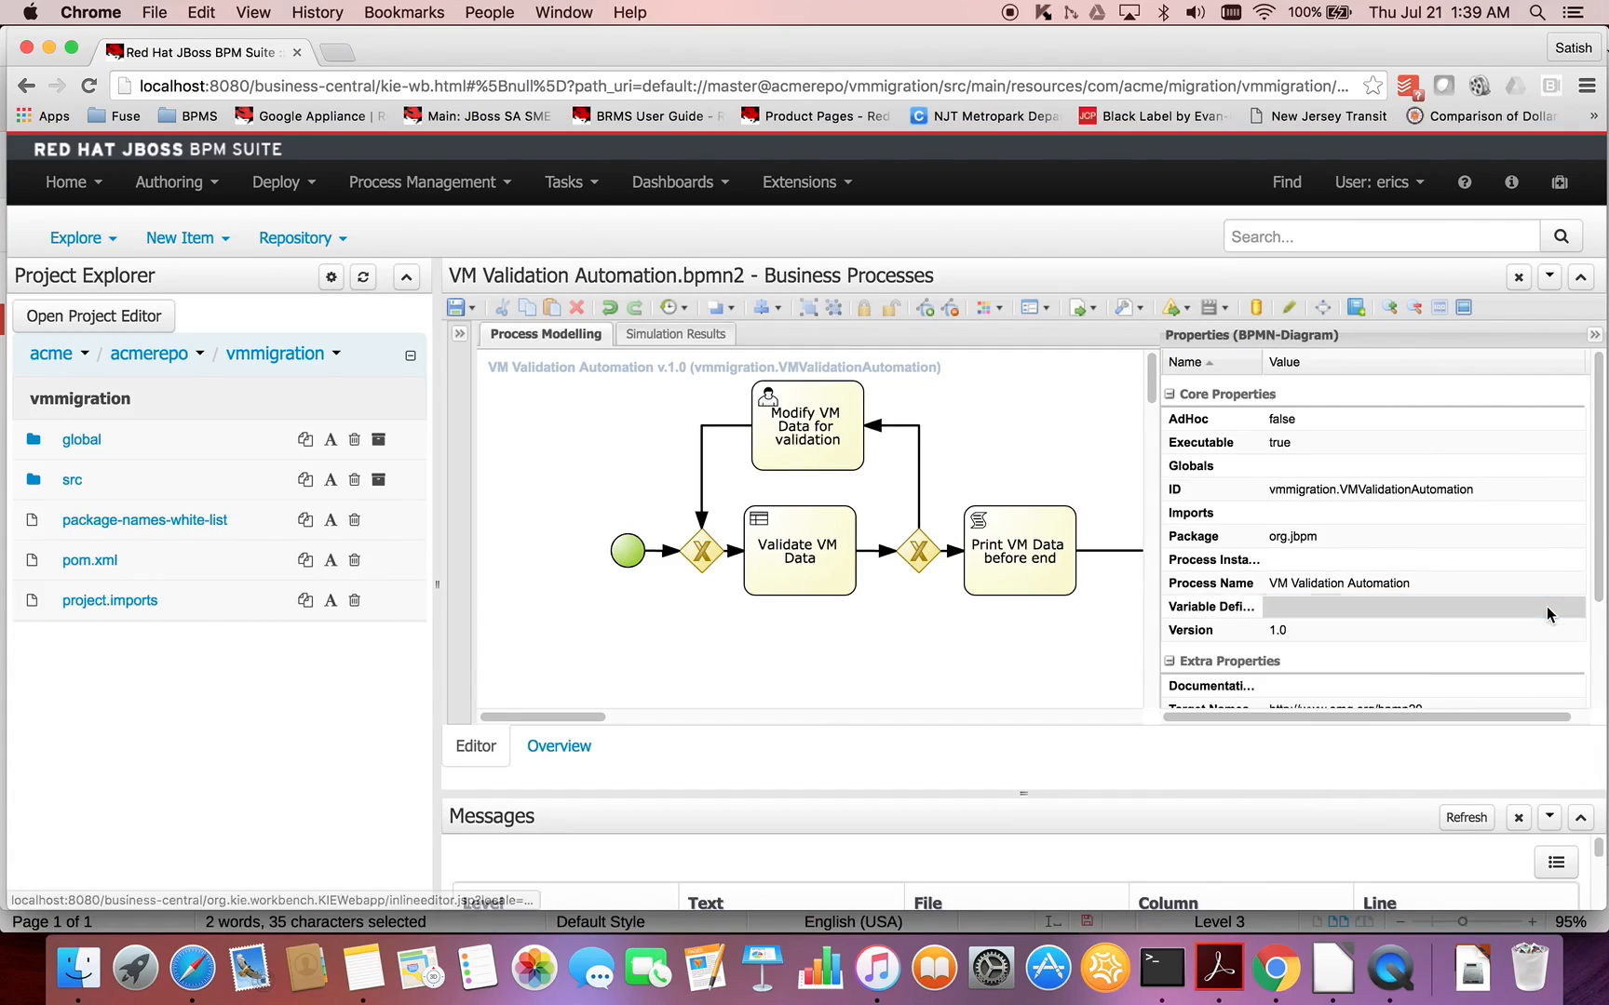
pyautogui.click(1575, 612)
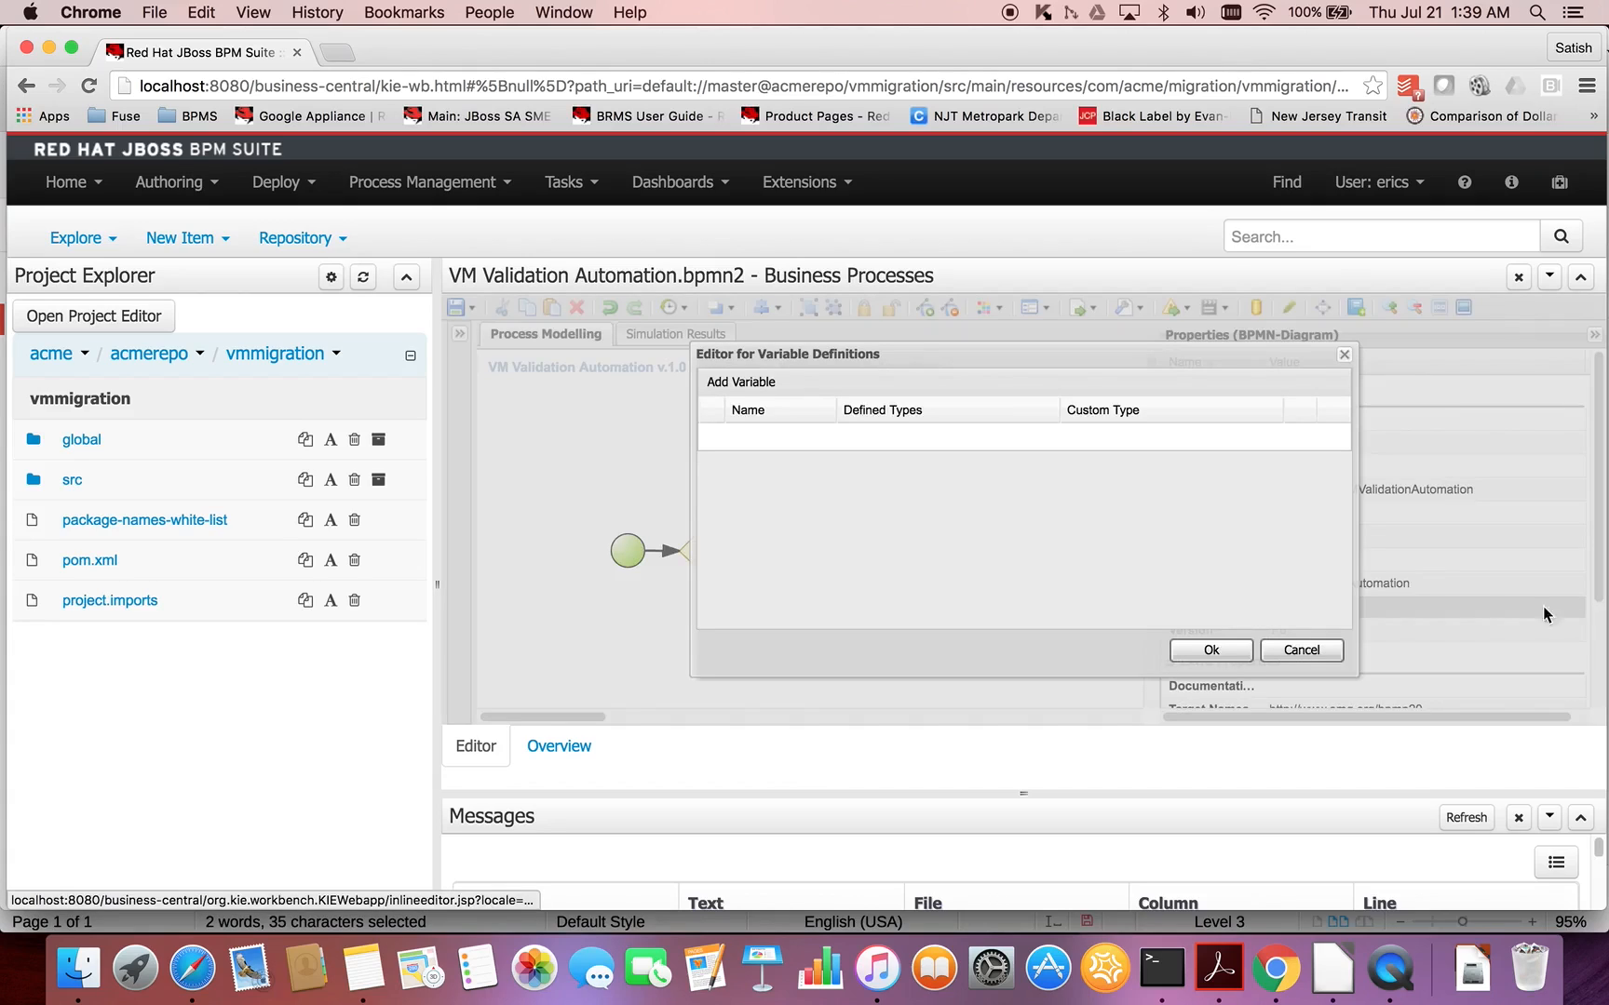
pyautogui.click(753, 383)
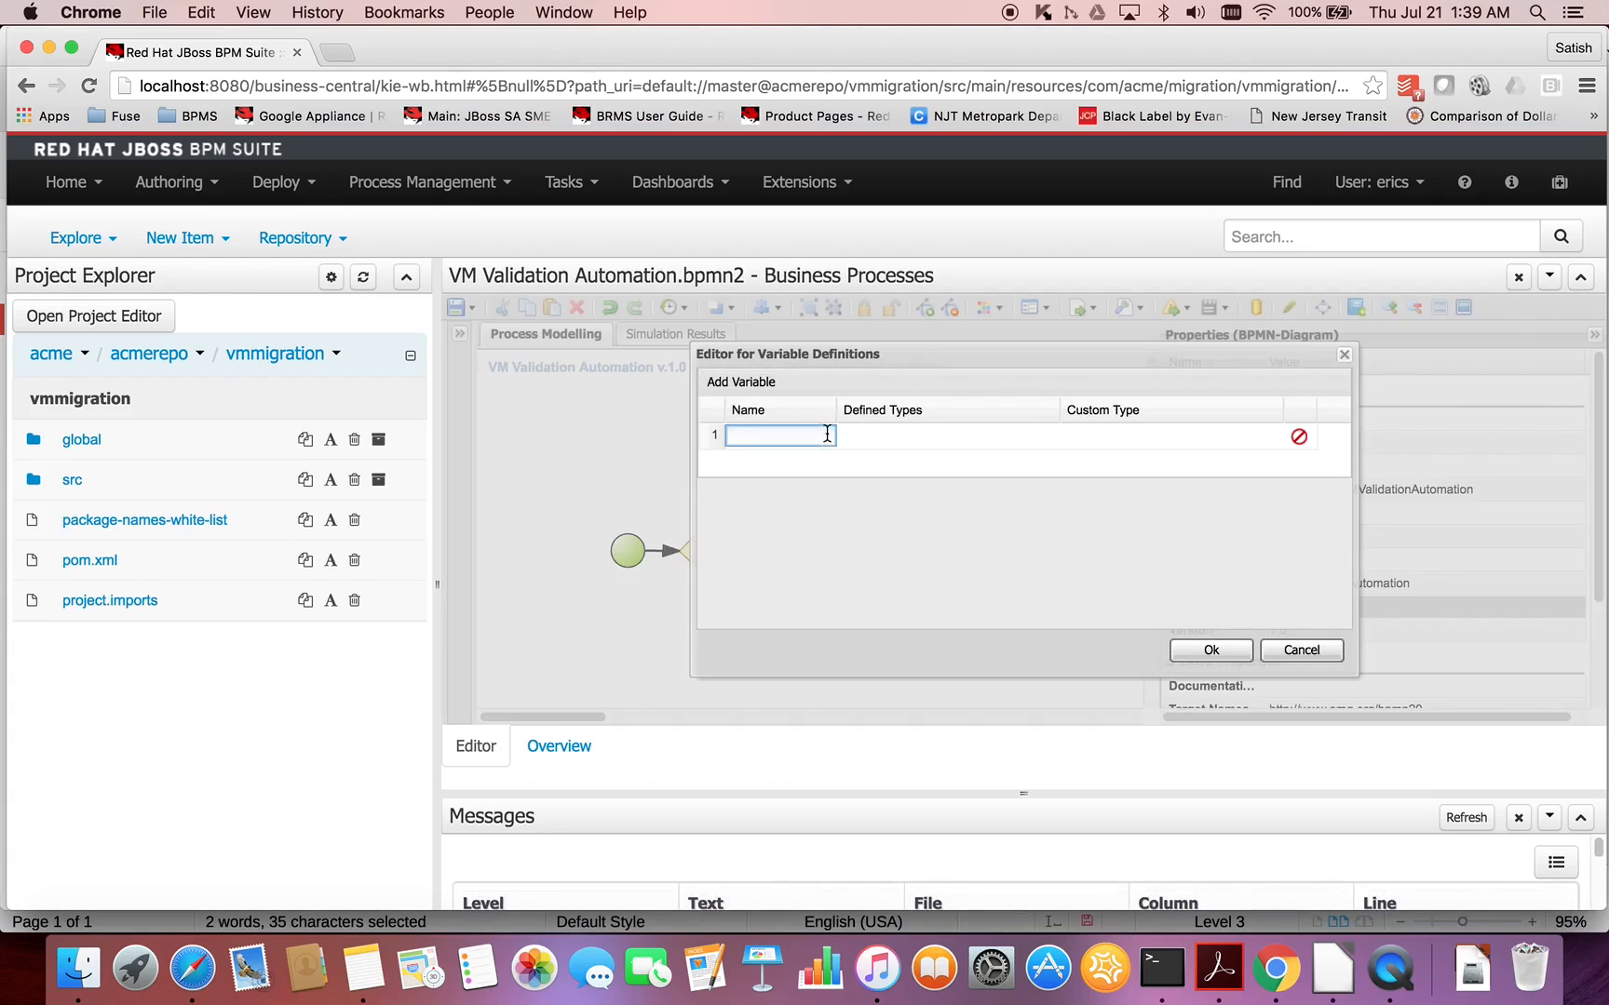
pyautogui.write('vminstance')
pyautogui.click(976, 440)
pyautogui.click(1049, 436)
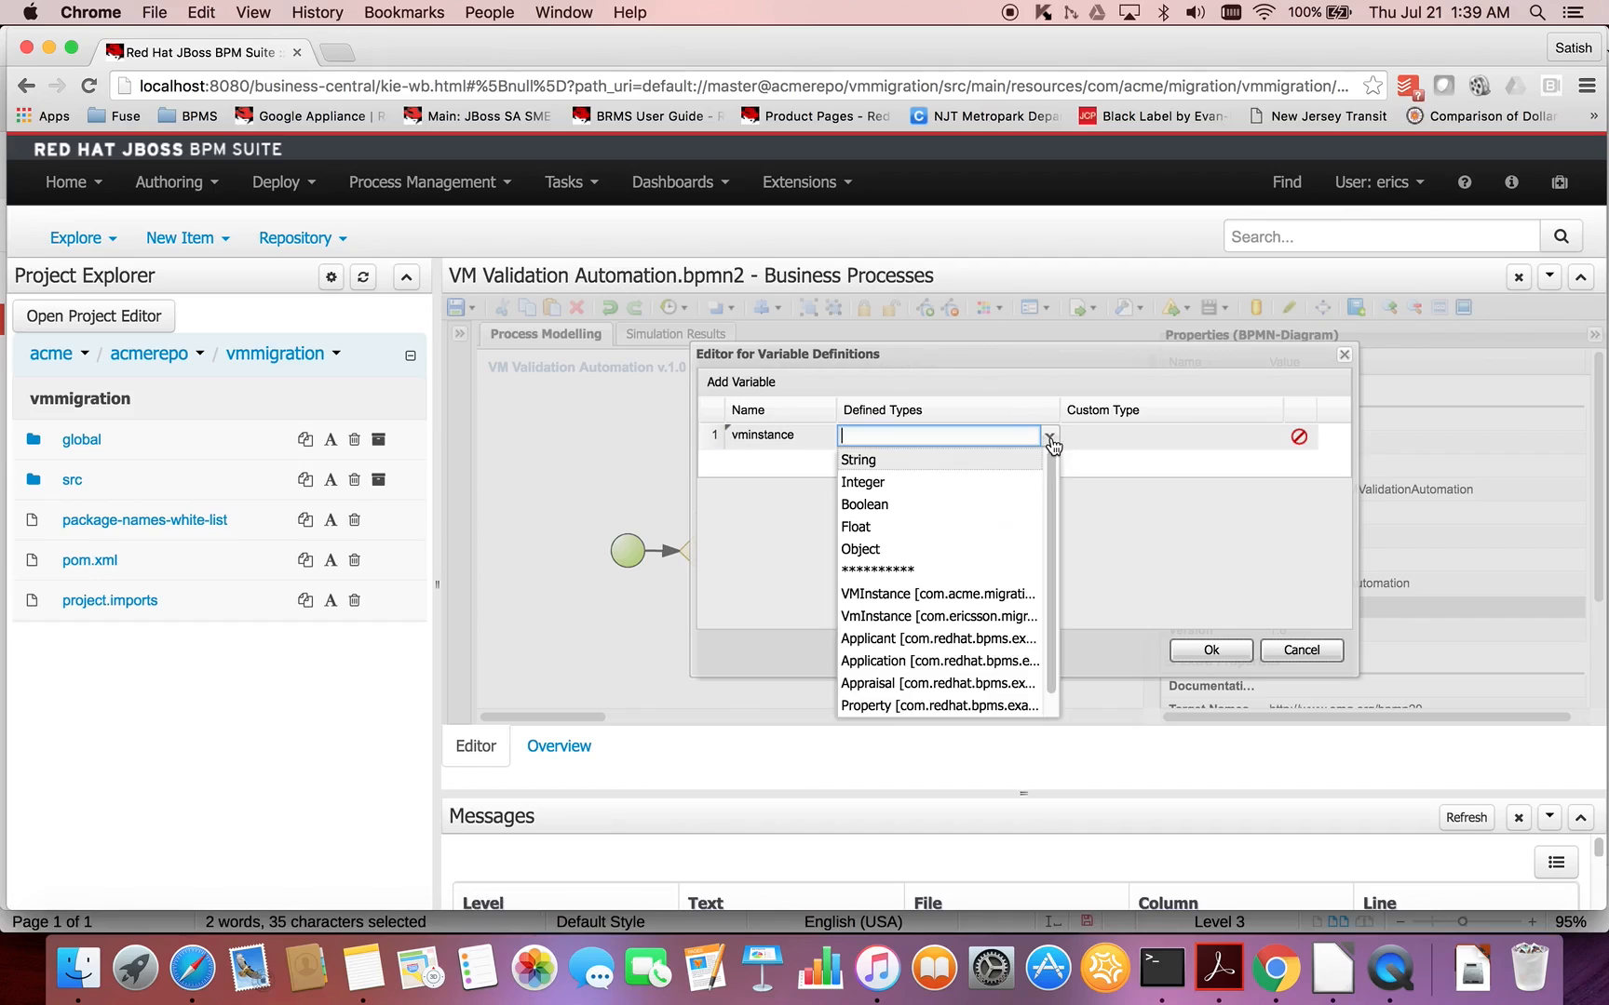
pyautogui.click(984, 596)
pyautogui.click(1022, 547)
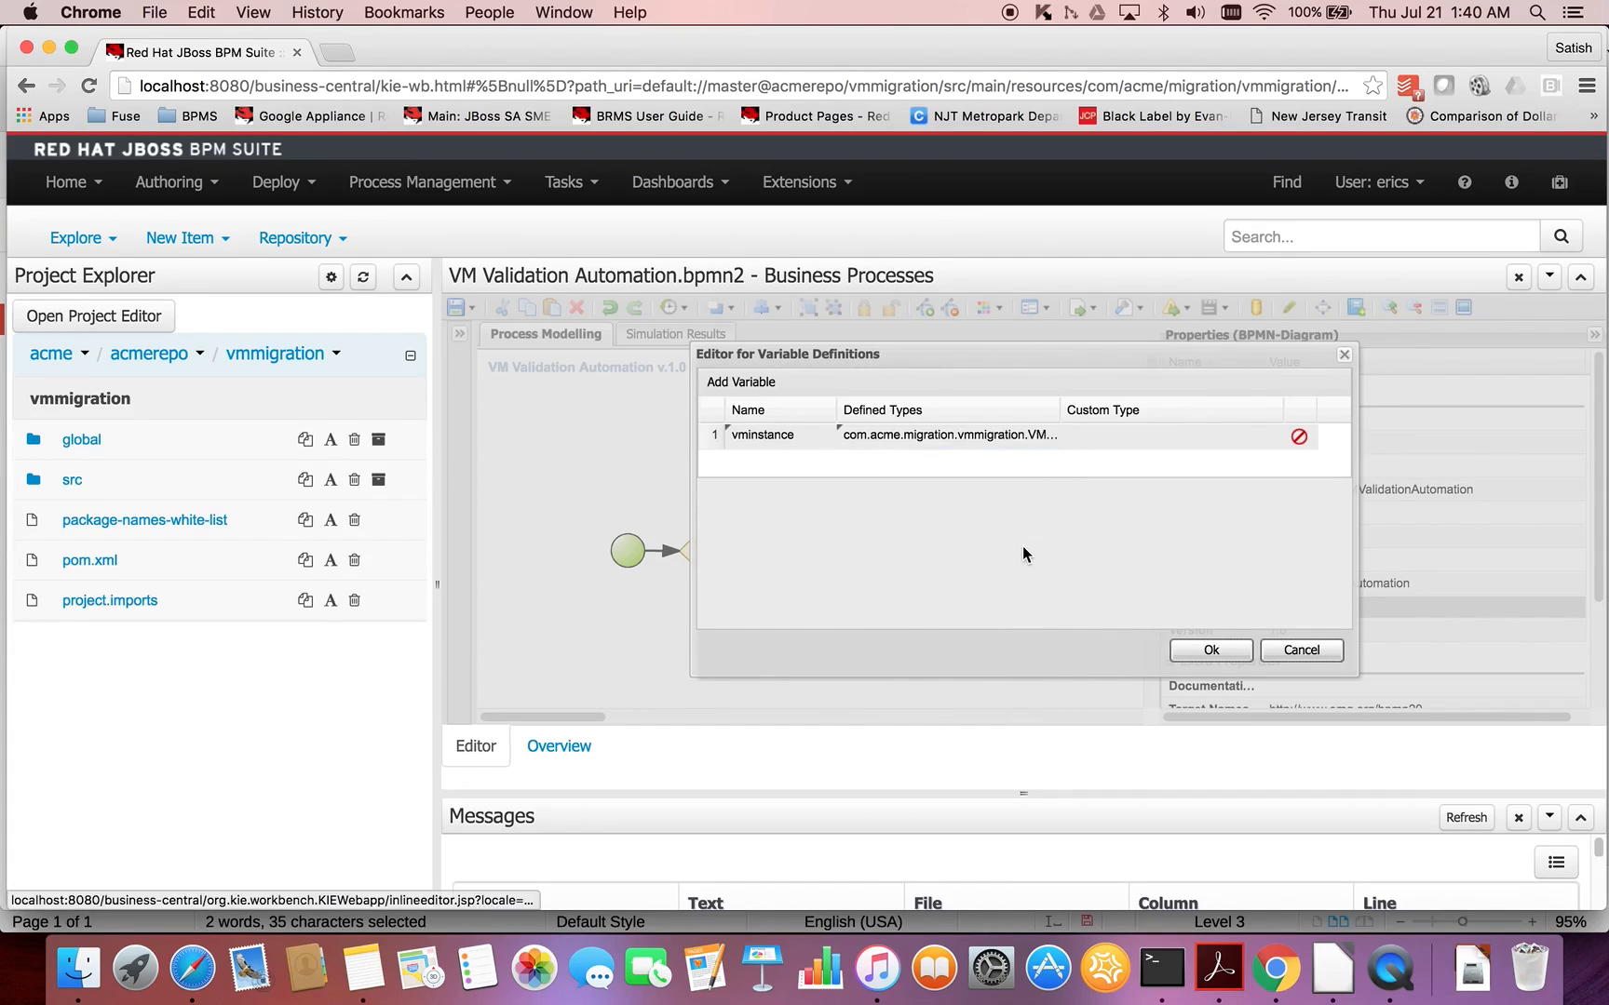
pyautogui.click(1211, 649)
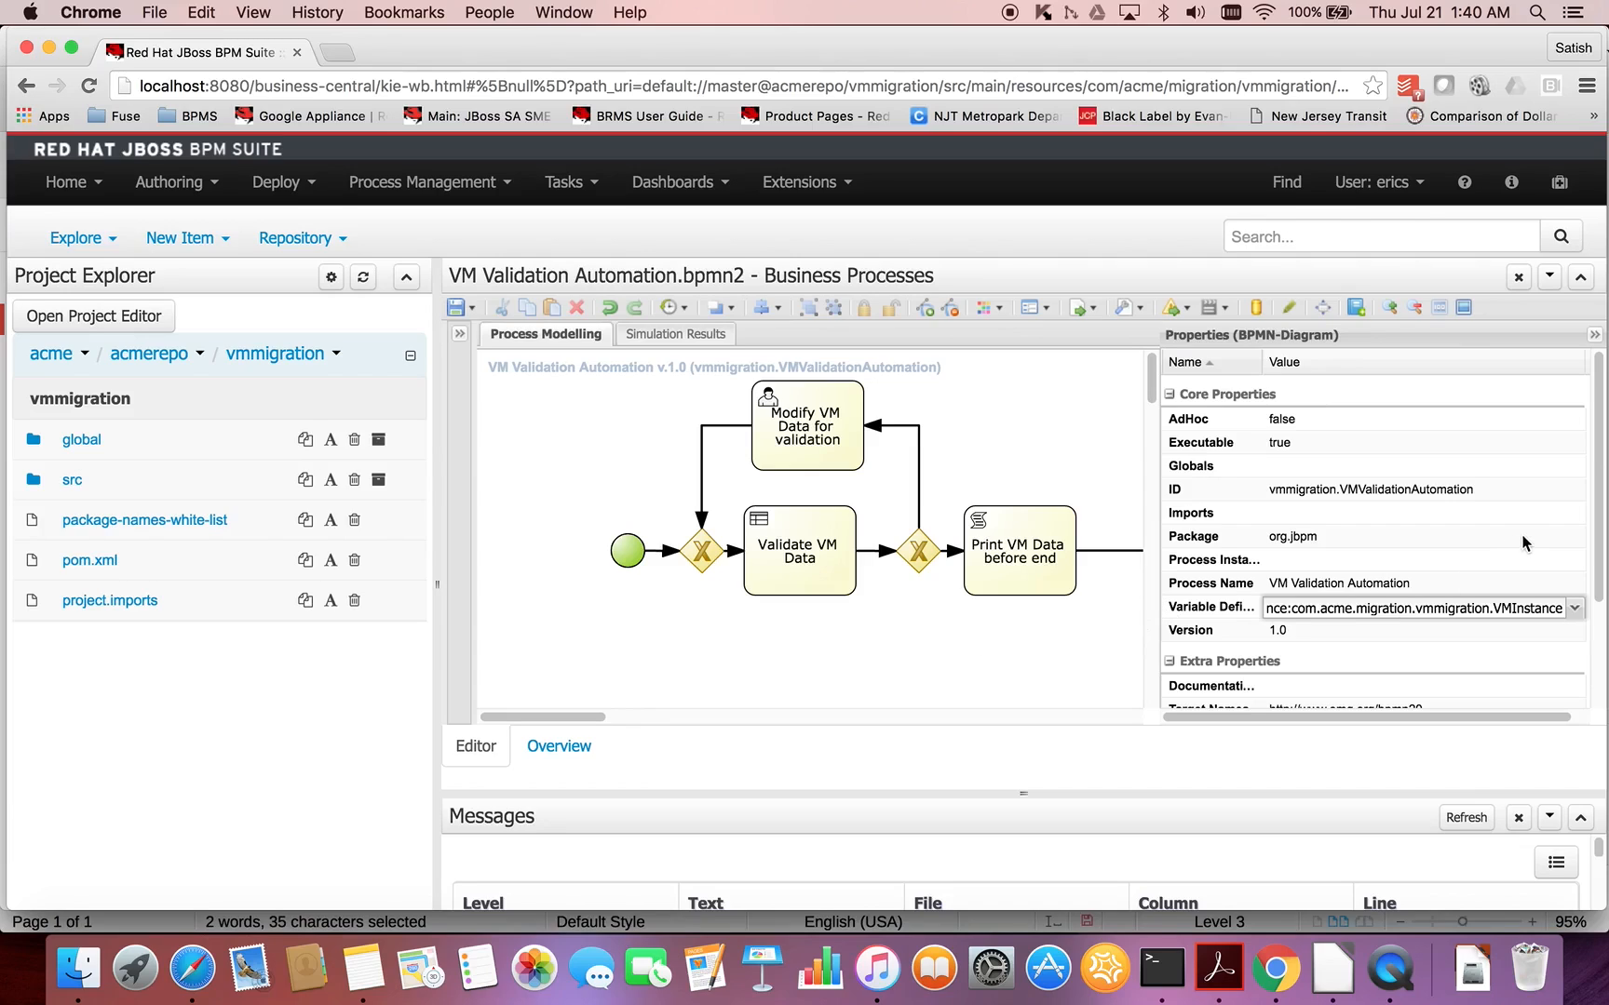
pyautogui.click(855, 649)
# - Add a data input named vminstanceIn of type com.acme.migration.vmmigration.VMInstance to the Modify VM Data for validation task
pyautogui.click(838, 461)
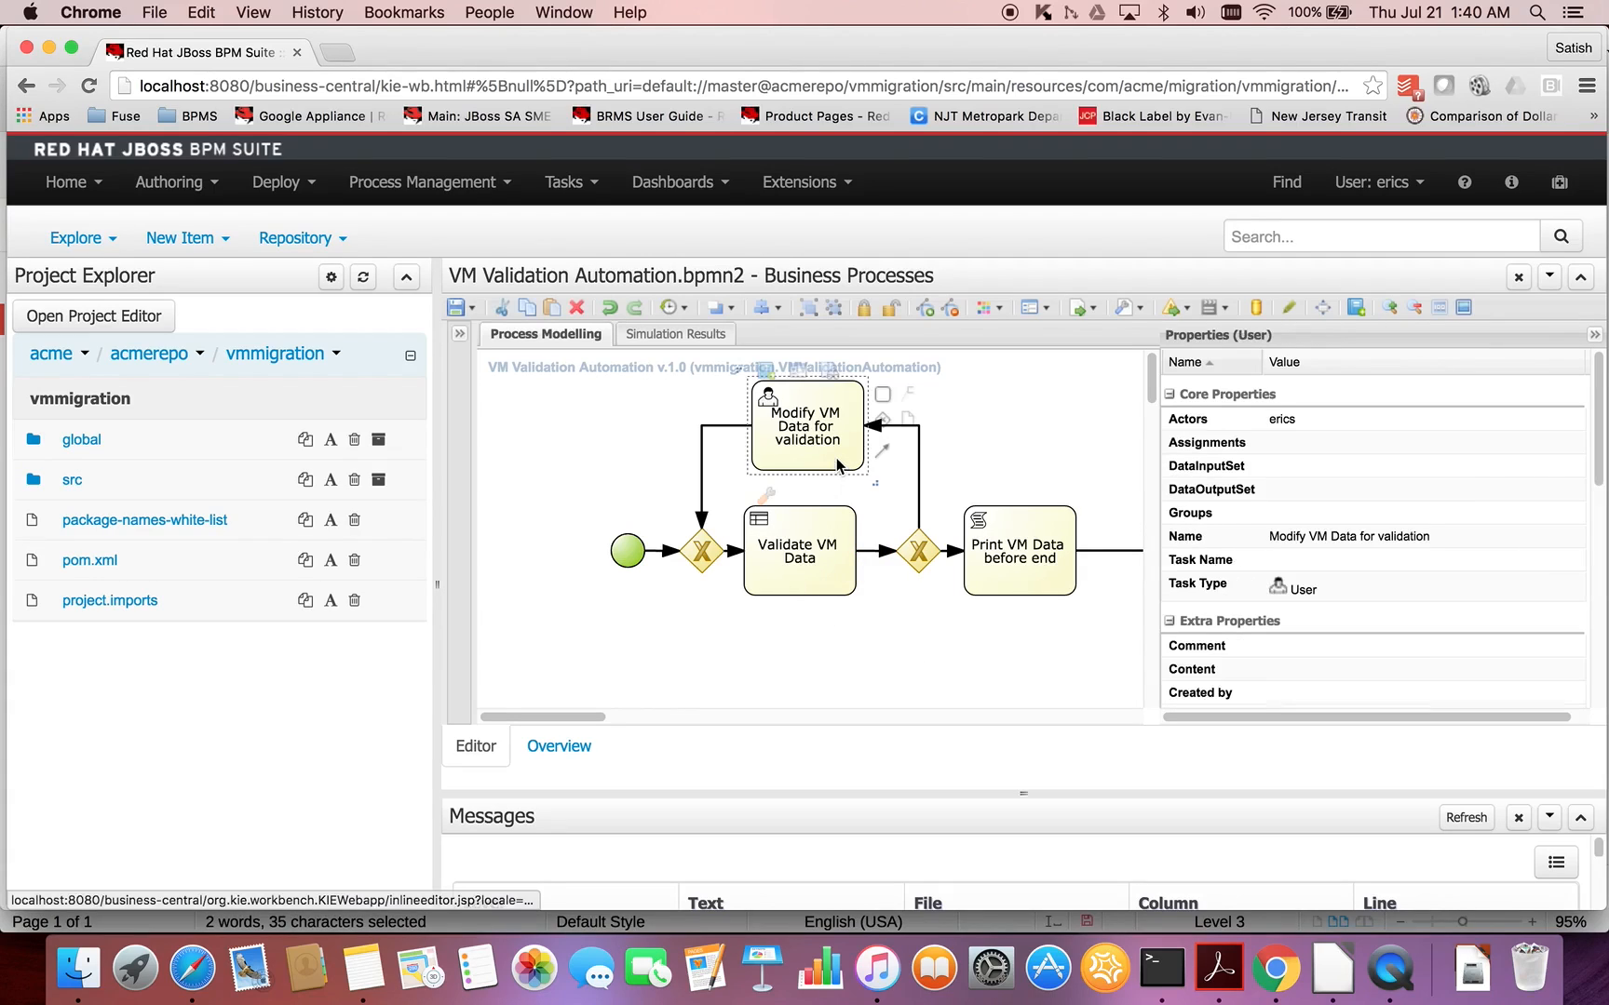
pyautogui.click(1564, 466)
pyautogui.click(1573, 468)
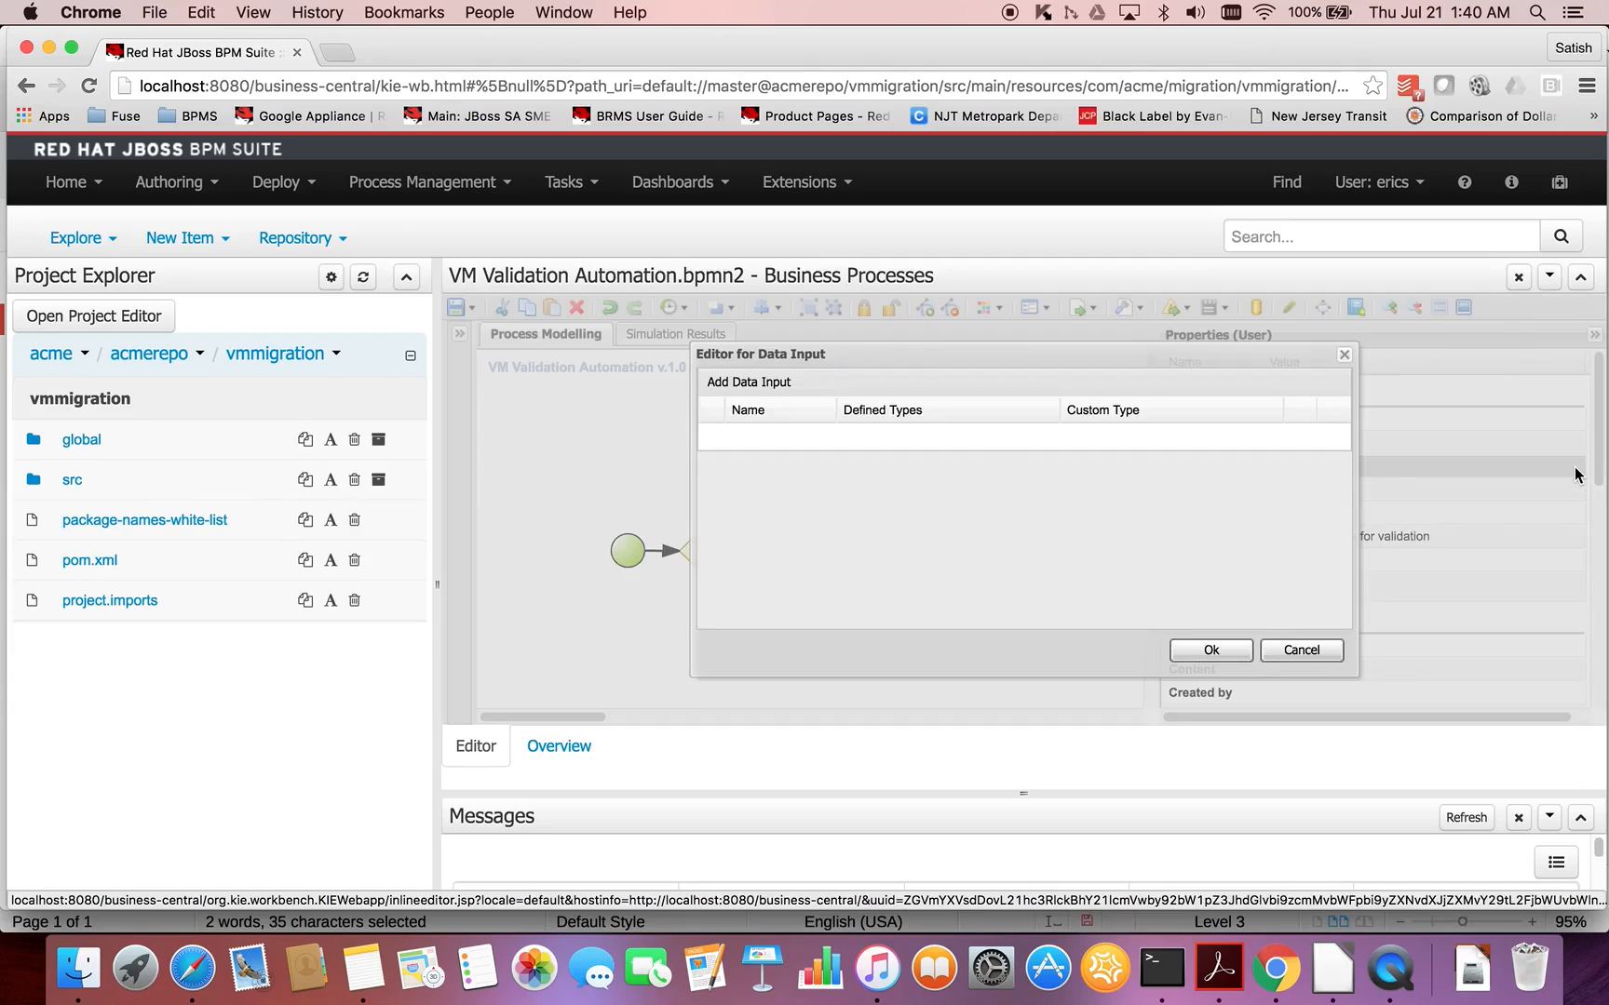
pyautogui.click(745, 385)
pyautogui.write('vm')
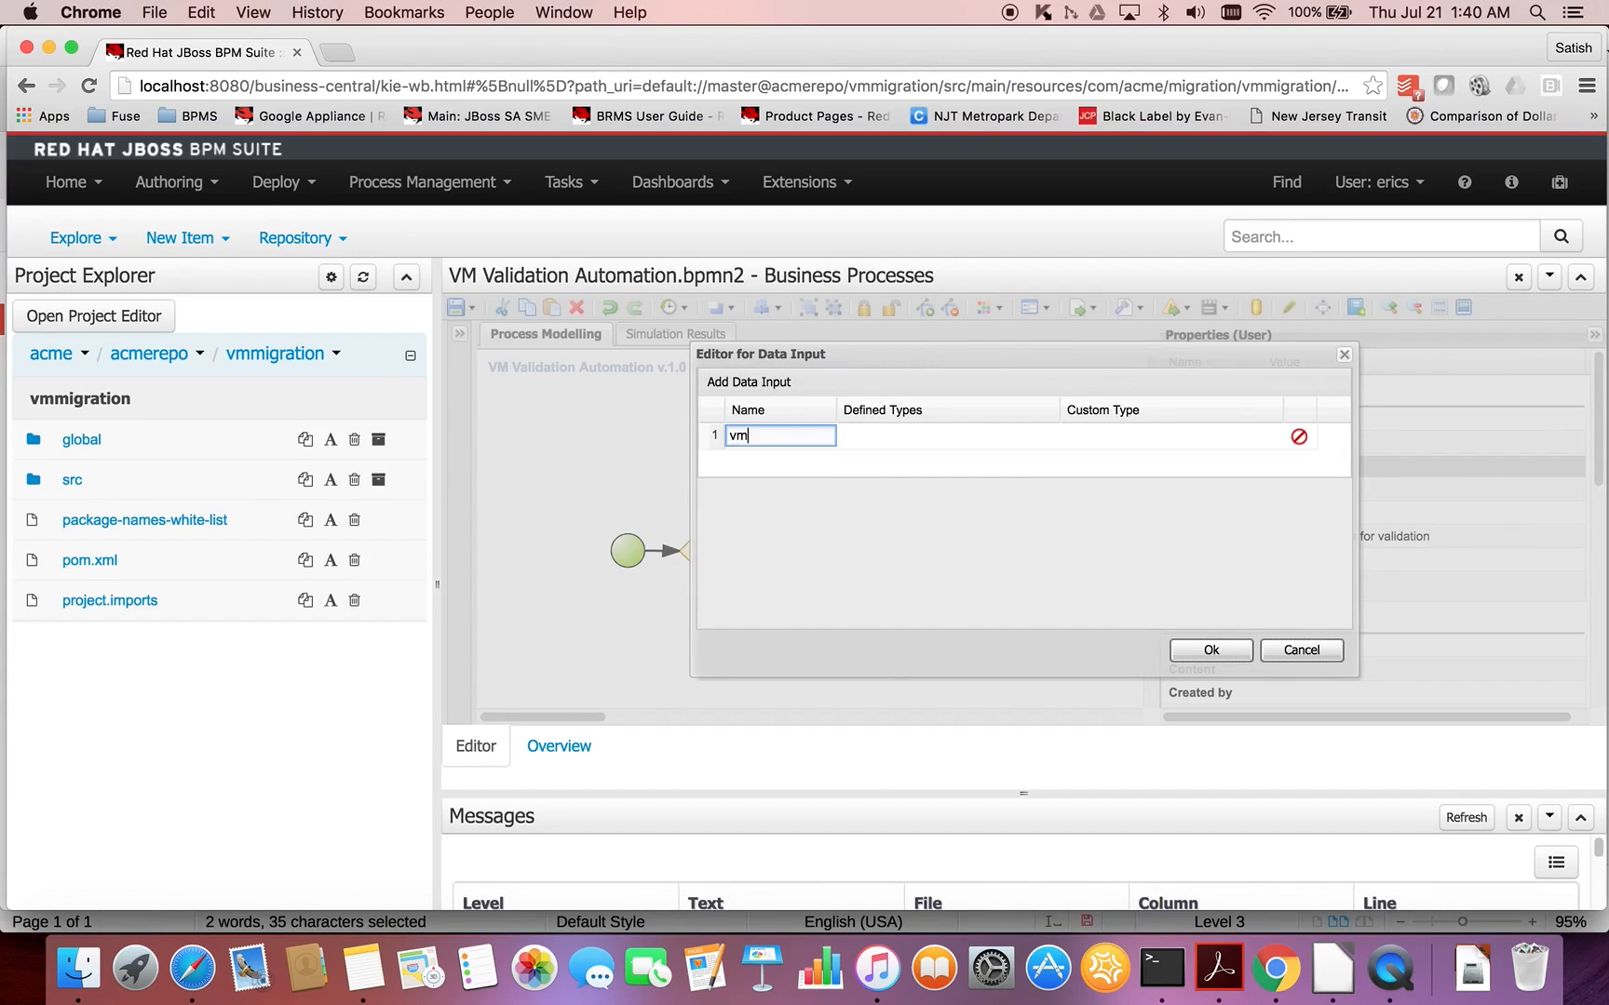
pyautogui.write('instanceIn')
pyautogui.click(961, 431)
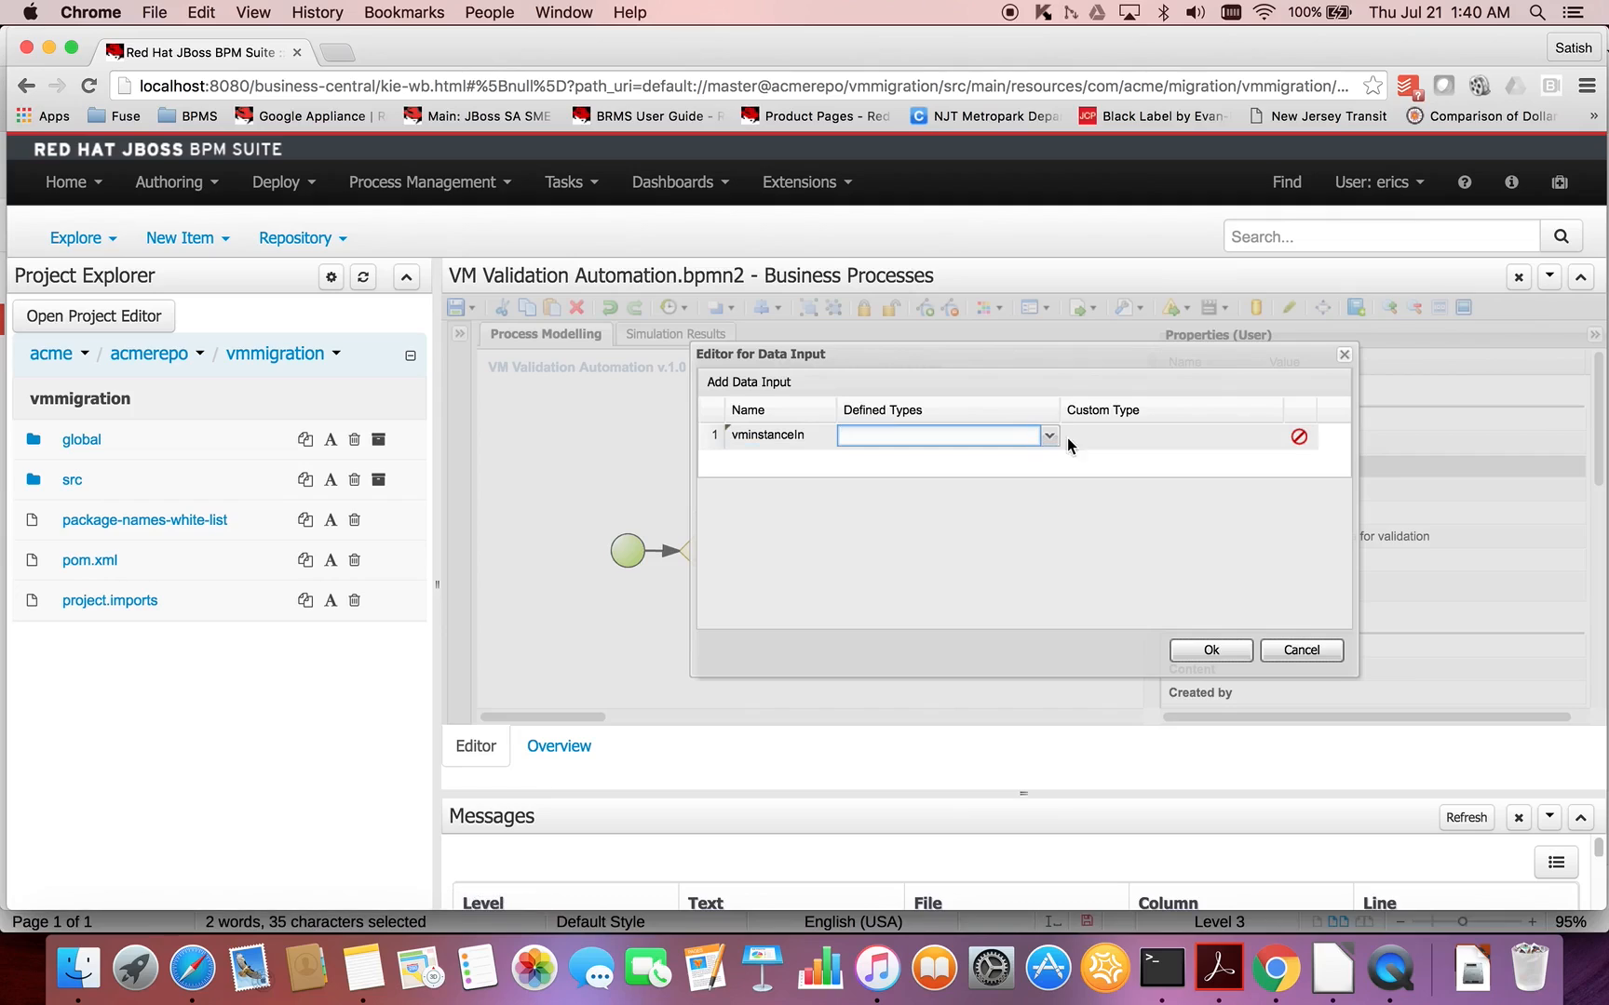
pyautogui.click(1049, 436)
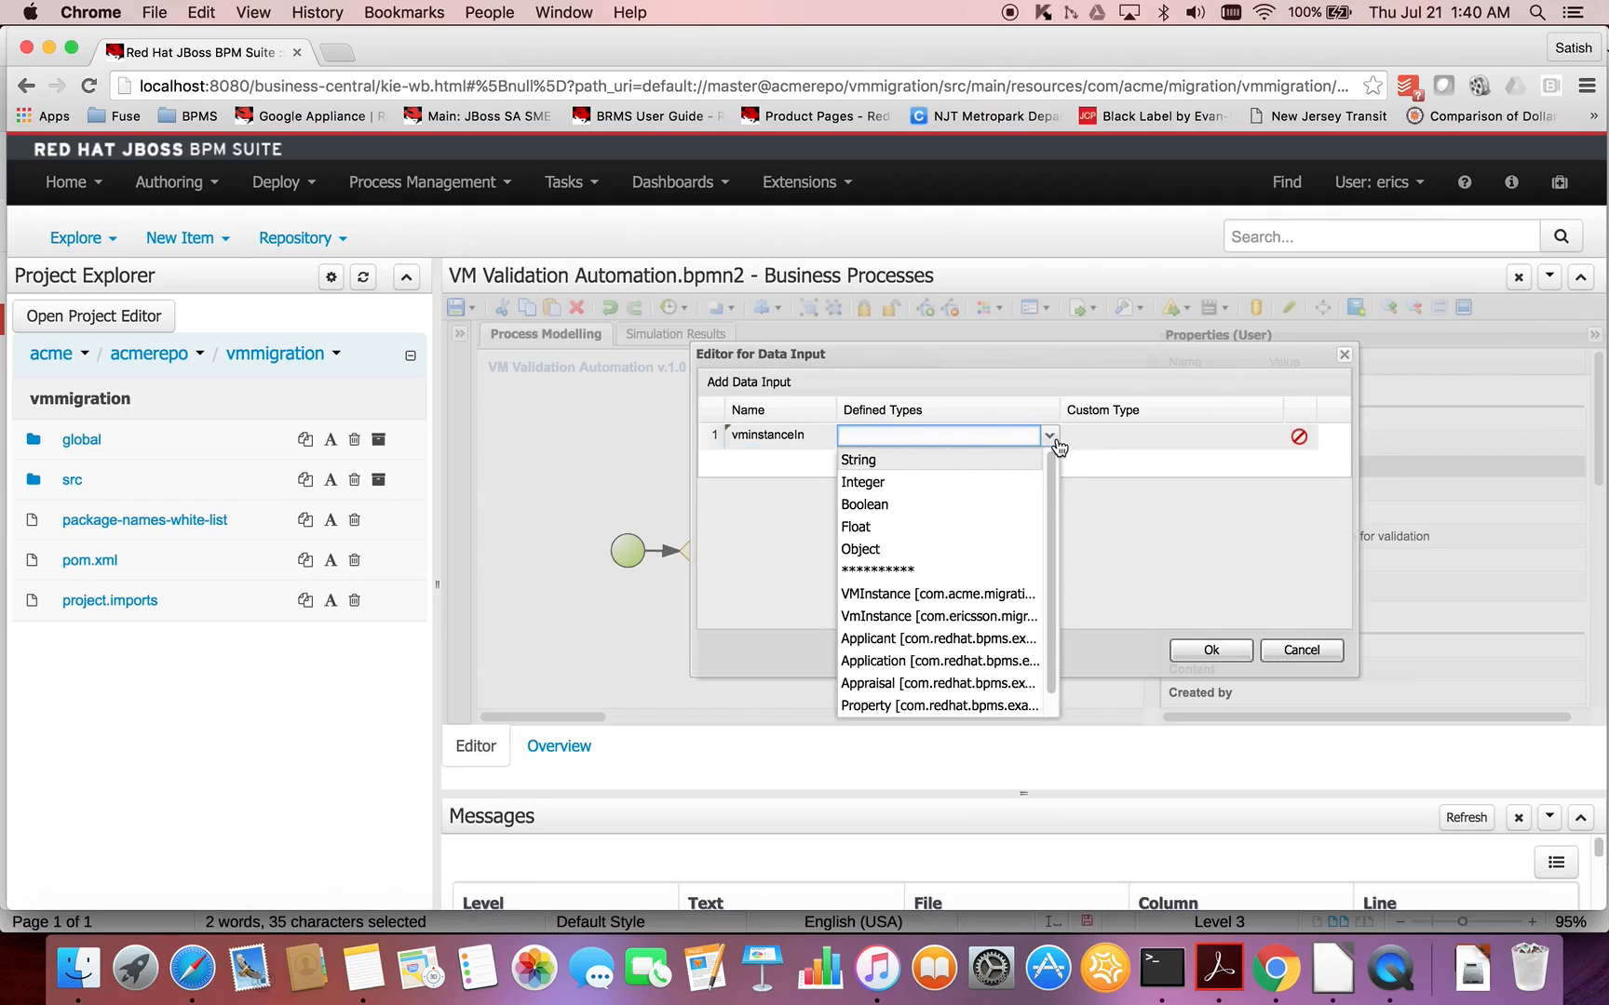
pyautogui.click(998, 594)
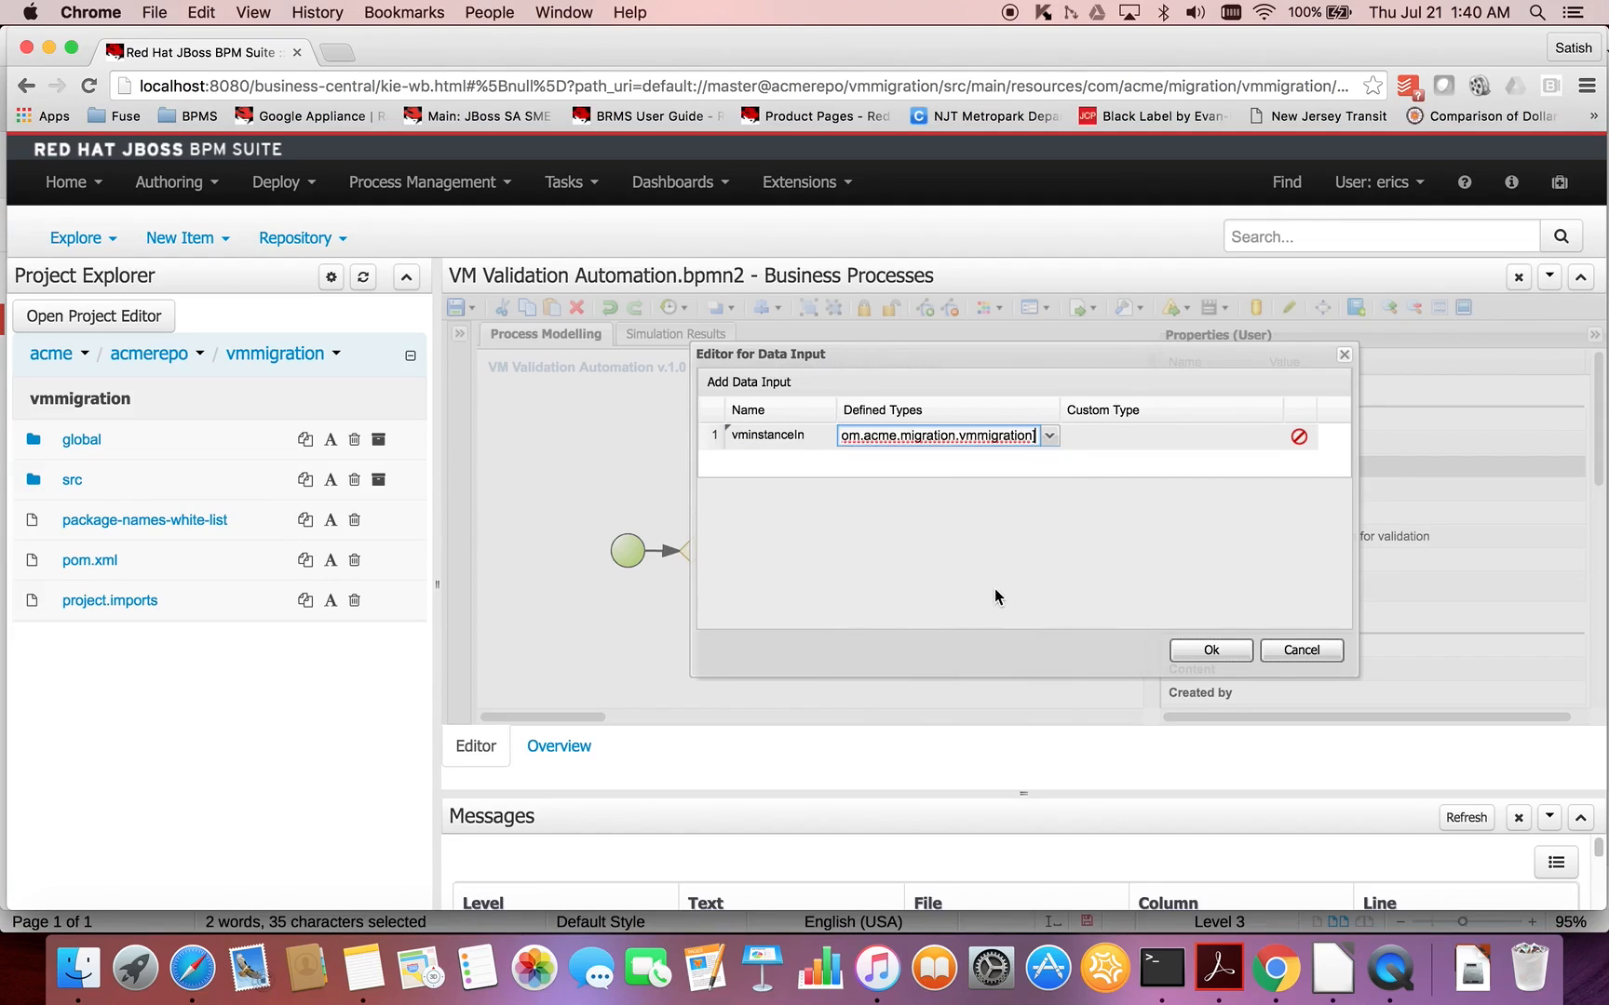
pyautogui.click(1219, 652)
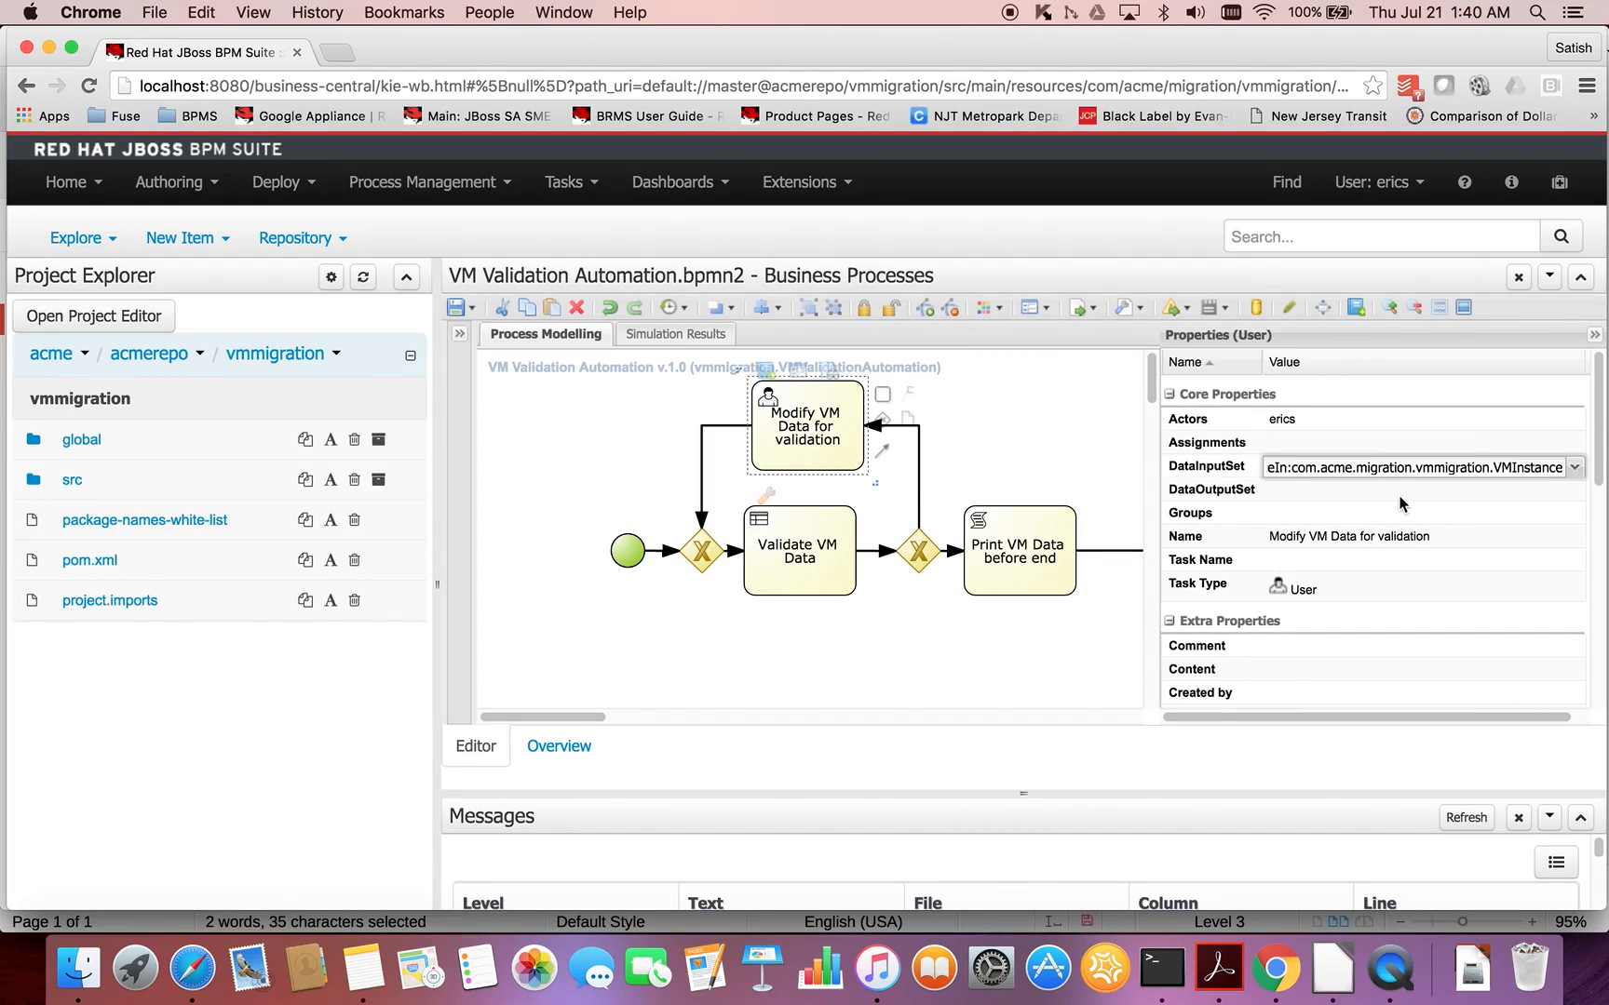
# - Add a data output named vminstanceOut of type com.acme.migration.vmmigration.VMInstance to the Modify VM Data for validation task
pyautogui.click(1468, 495)
pyautogui.click(1575, 492)
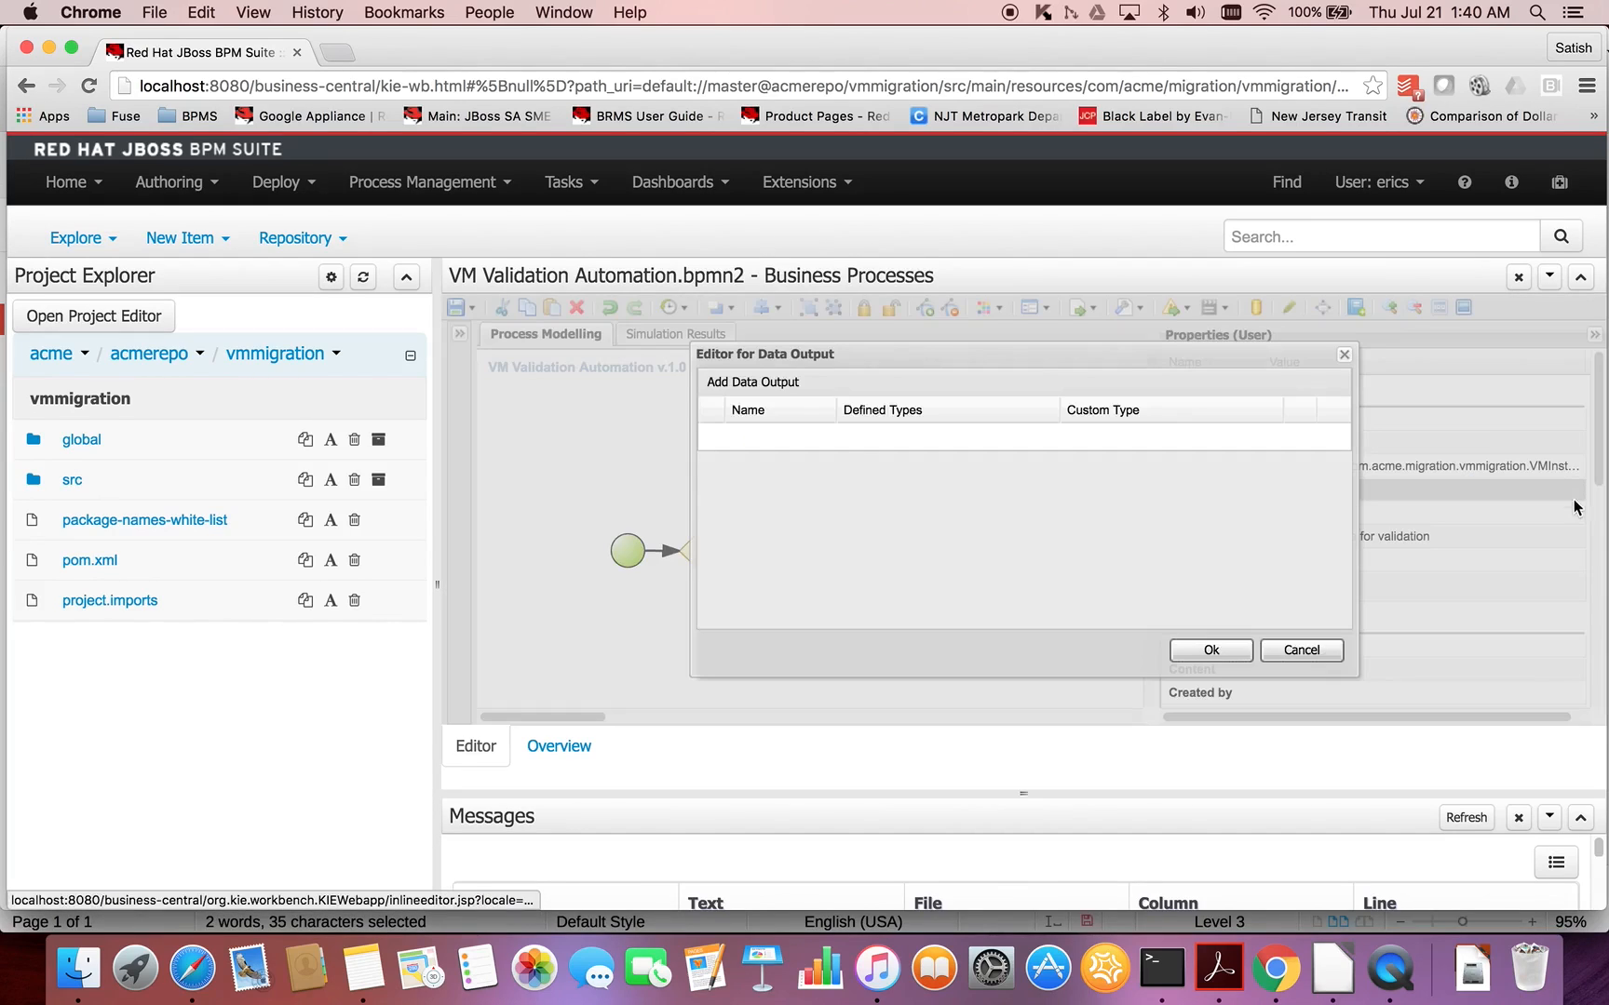
pyautogui.click(751, 382)
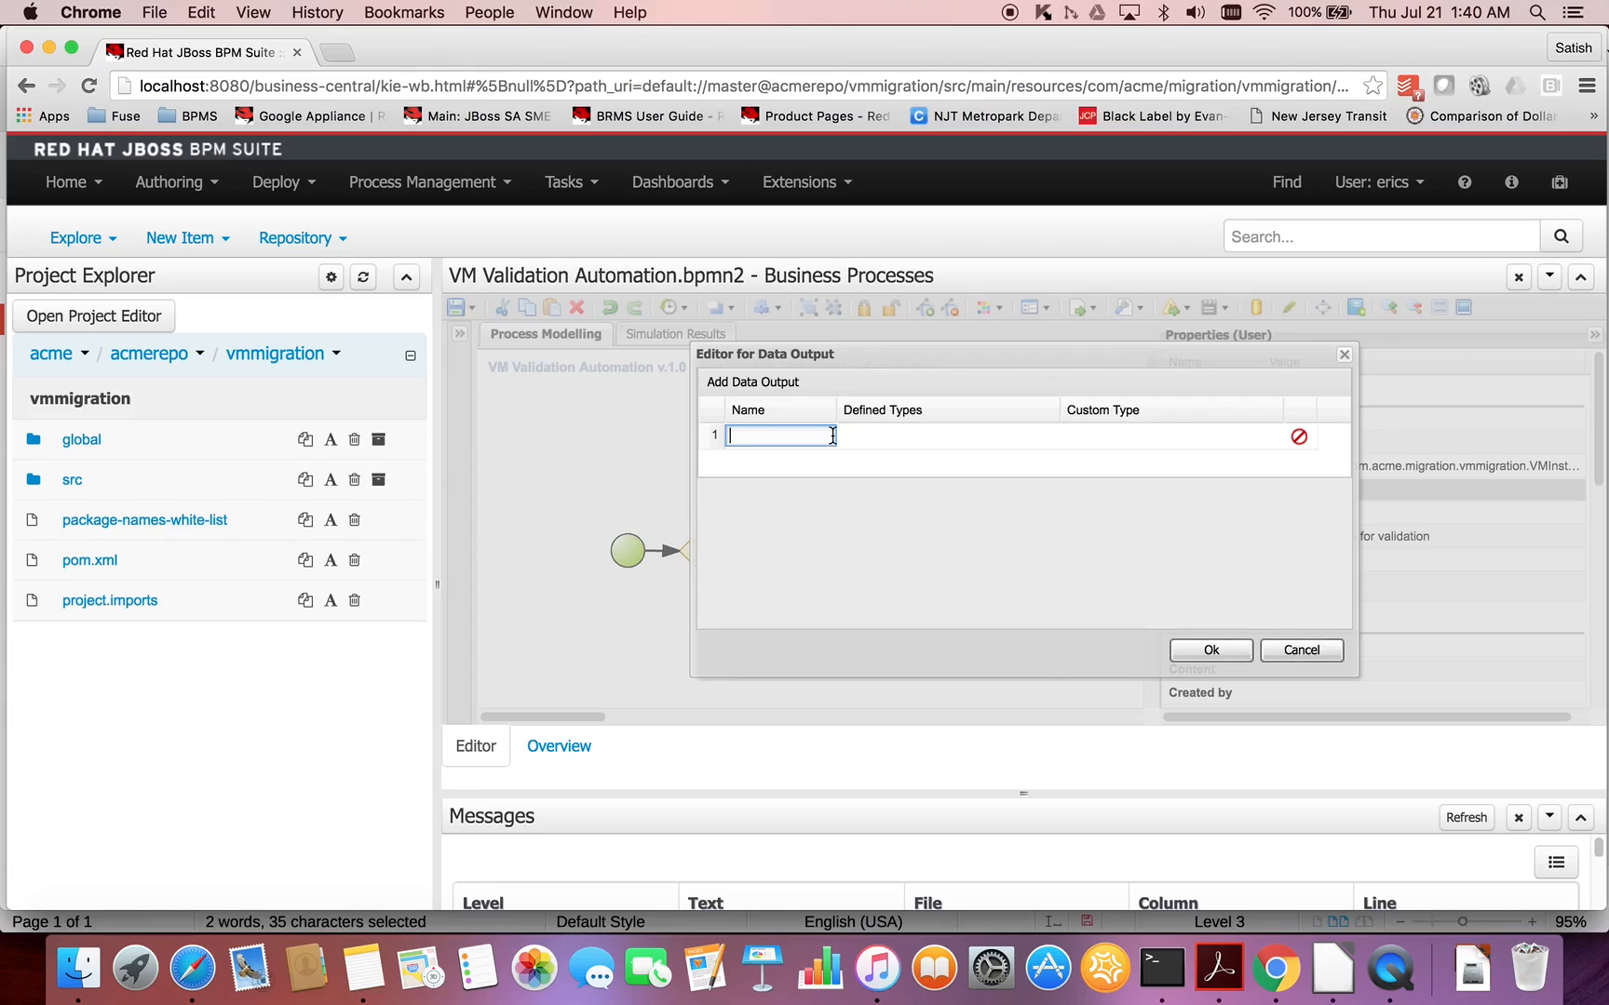
pyautogui.write('vminstanceOut')
pyautogui.click(984, 436)
pyautogui.click(1067, 438)
pyautogui.click(1038, 439)
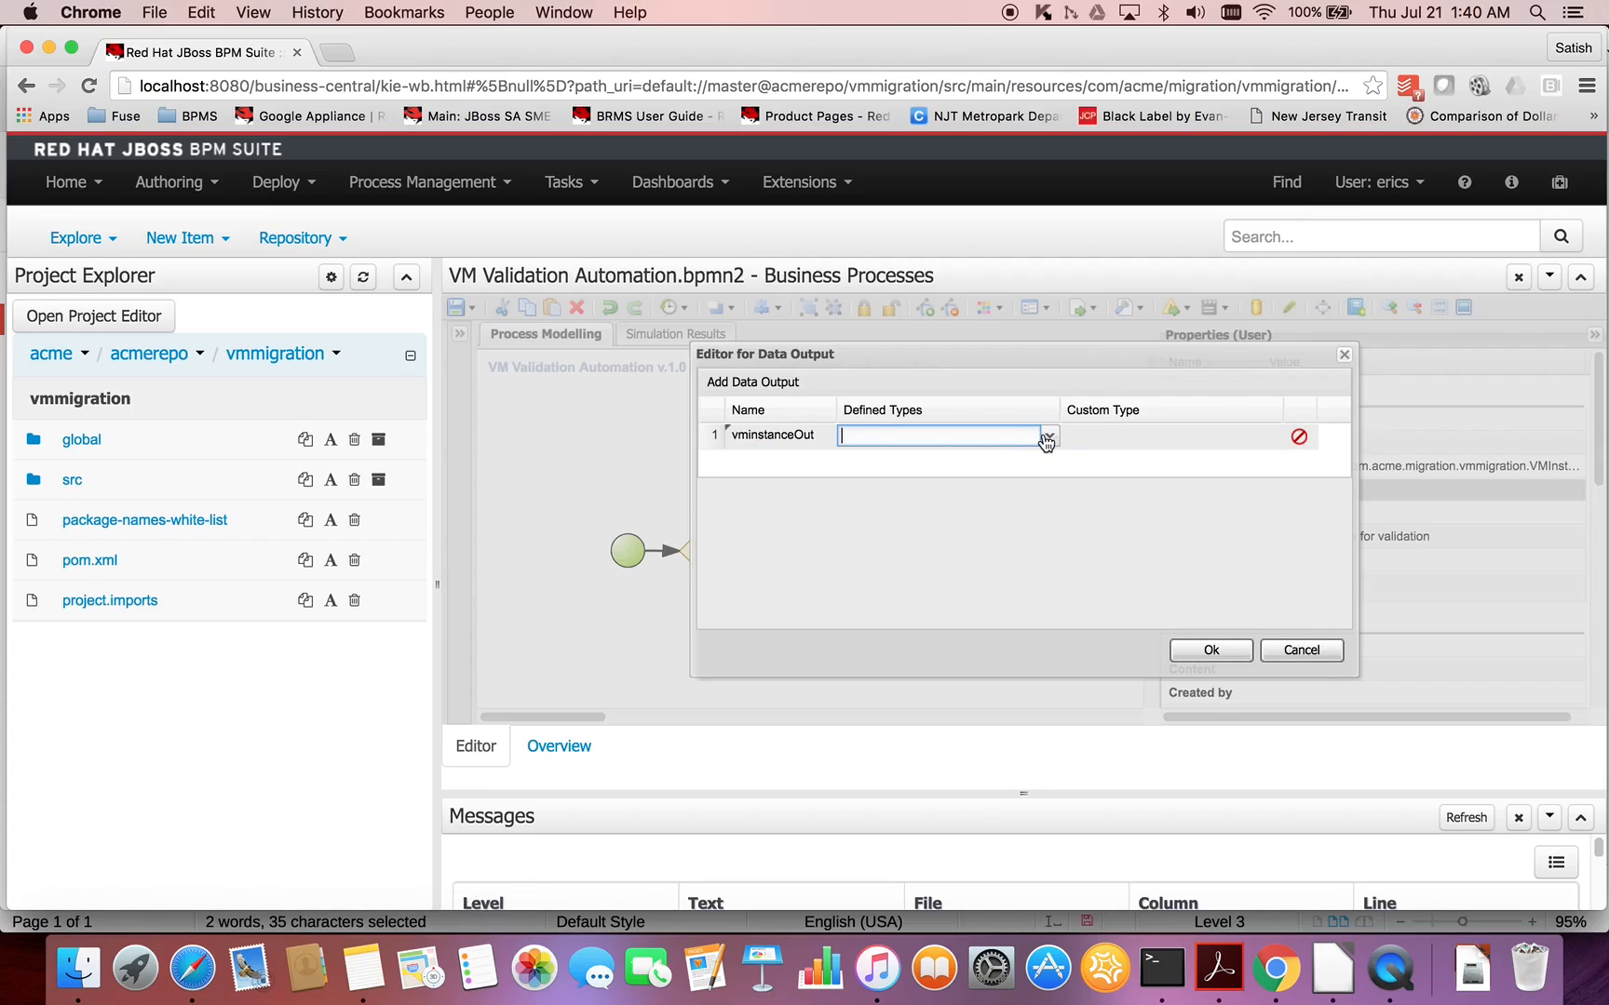
pyautogui.click(1047, 437)
pyautogui.click(976, 592)
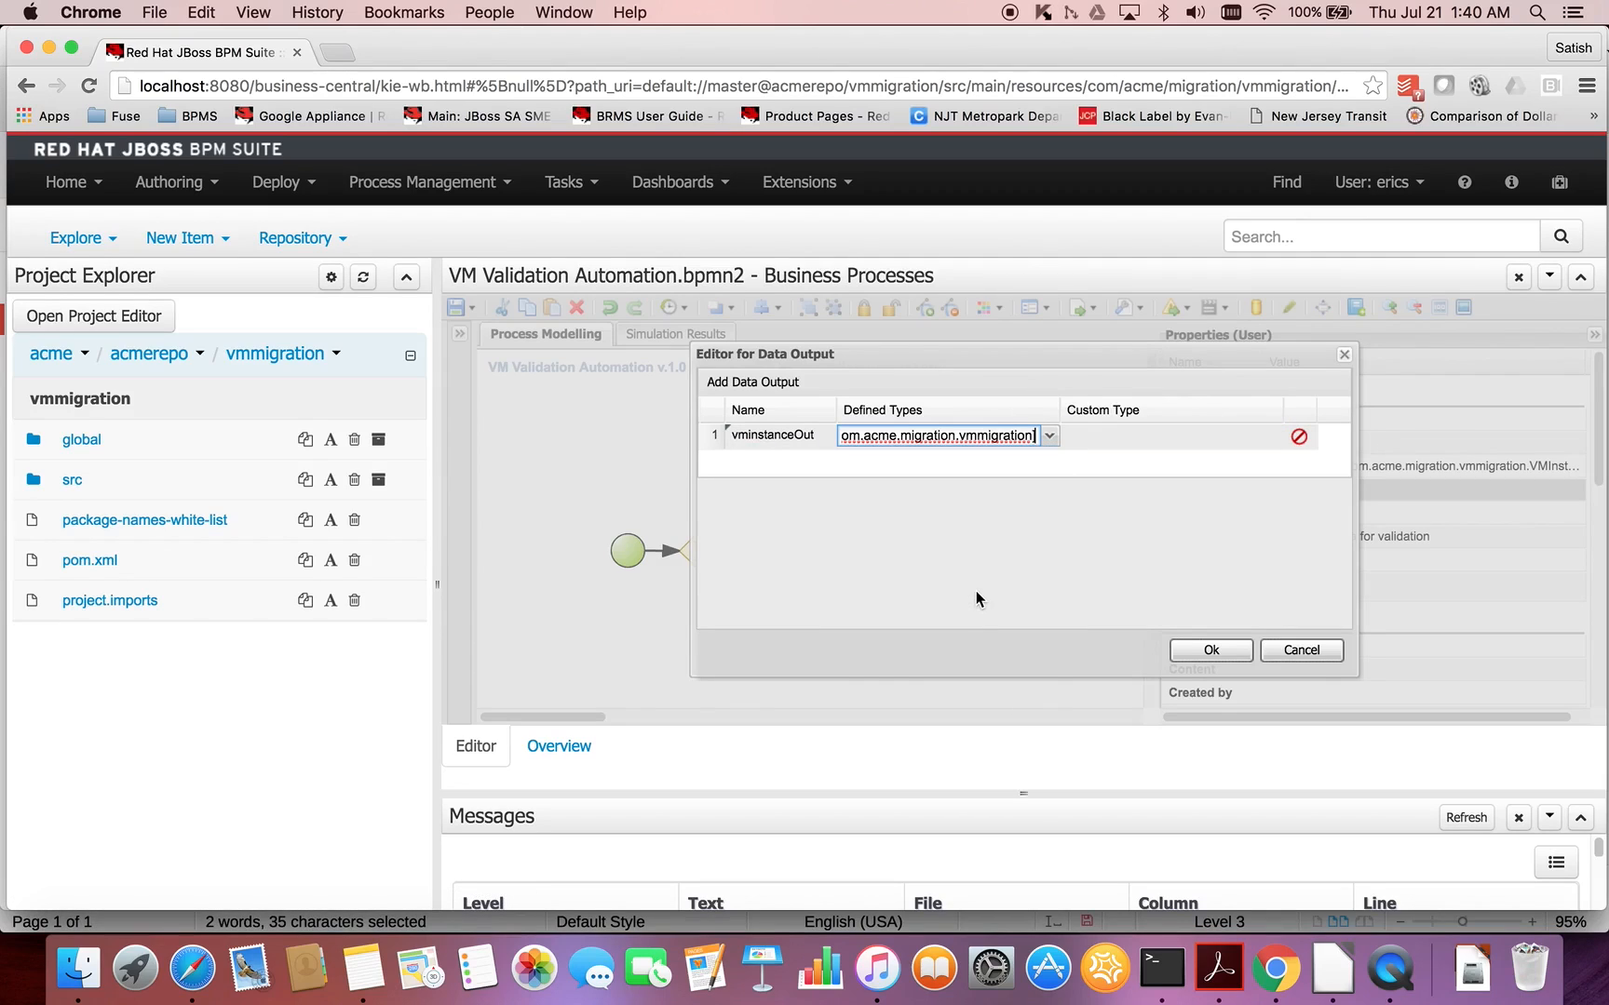
pyautogui.click(1202, 658)
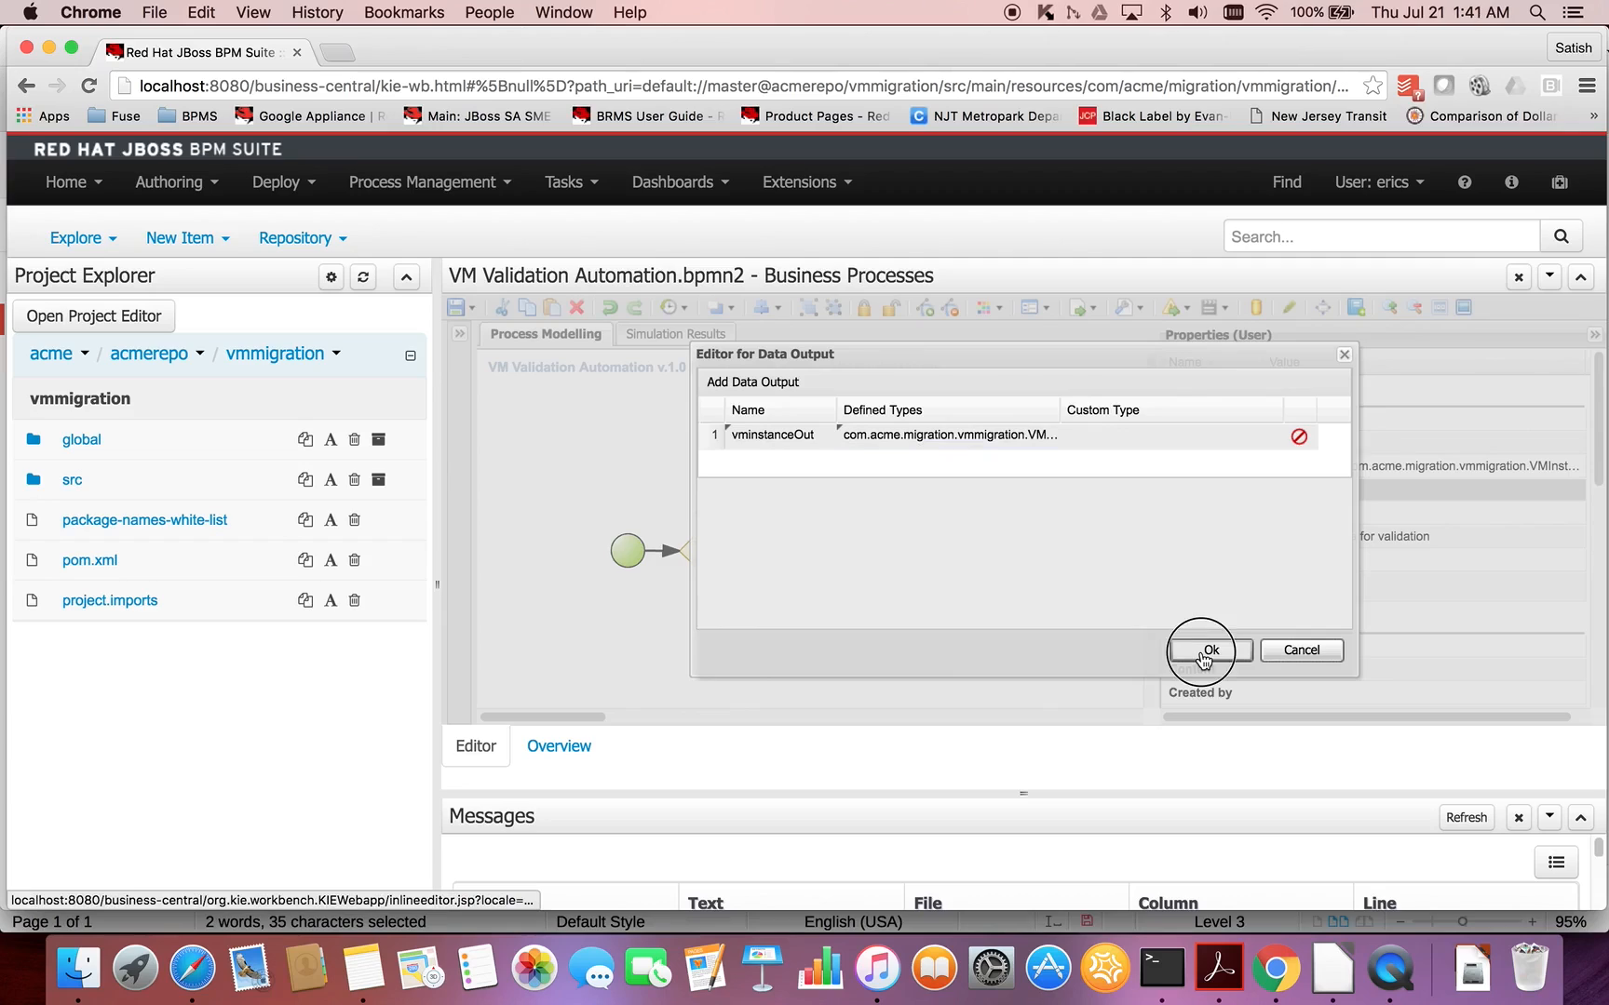
# - Add an input mapping to the Modify VM Data for validation task's assignments in which vminstance is mapped to vminstanceIn
pyautogui.click(1501, 441)
pyautogui.click(1573, 443)
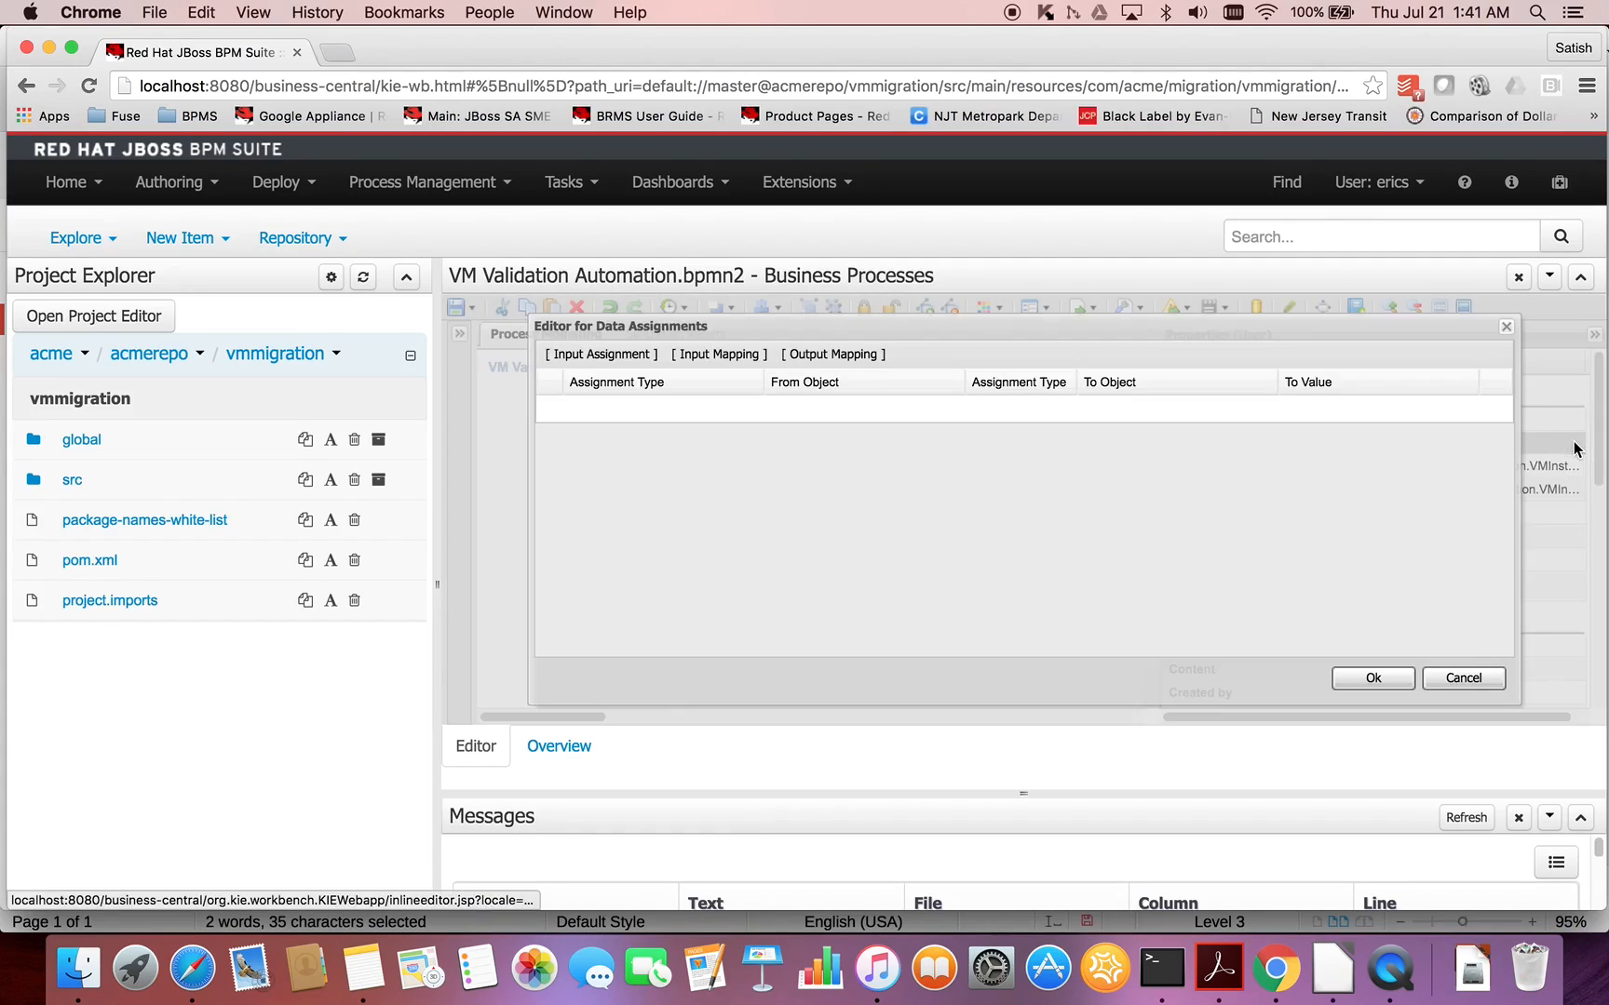
pyautogui.click(712, 355)
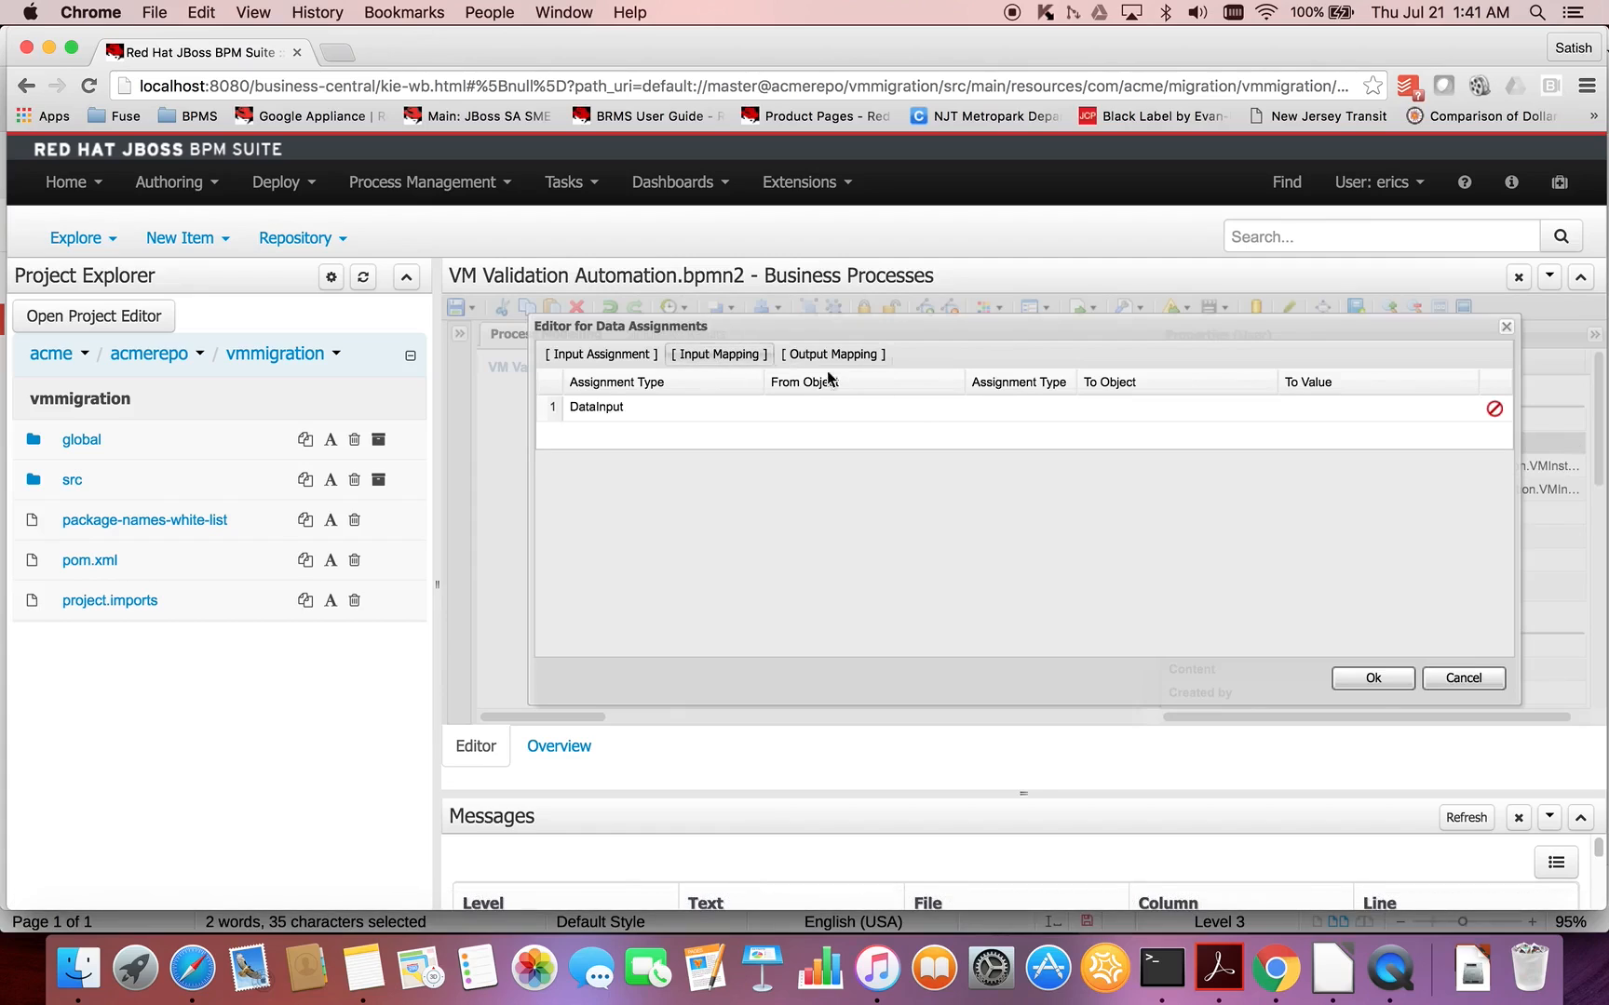
pyautogui.click(821, 410)
pyautogui.click(955, 409)
pyautogui.click(891, 451)
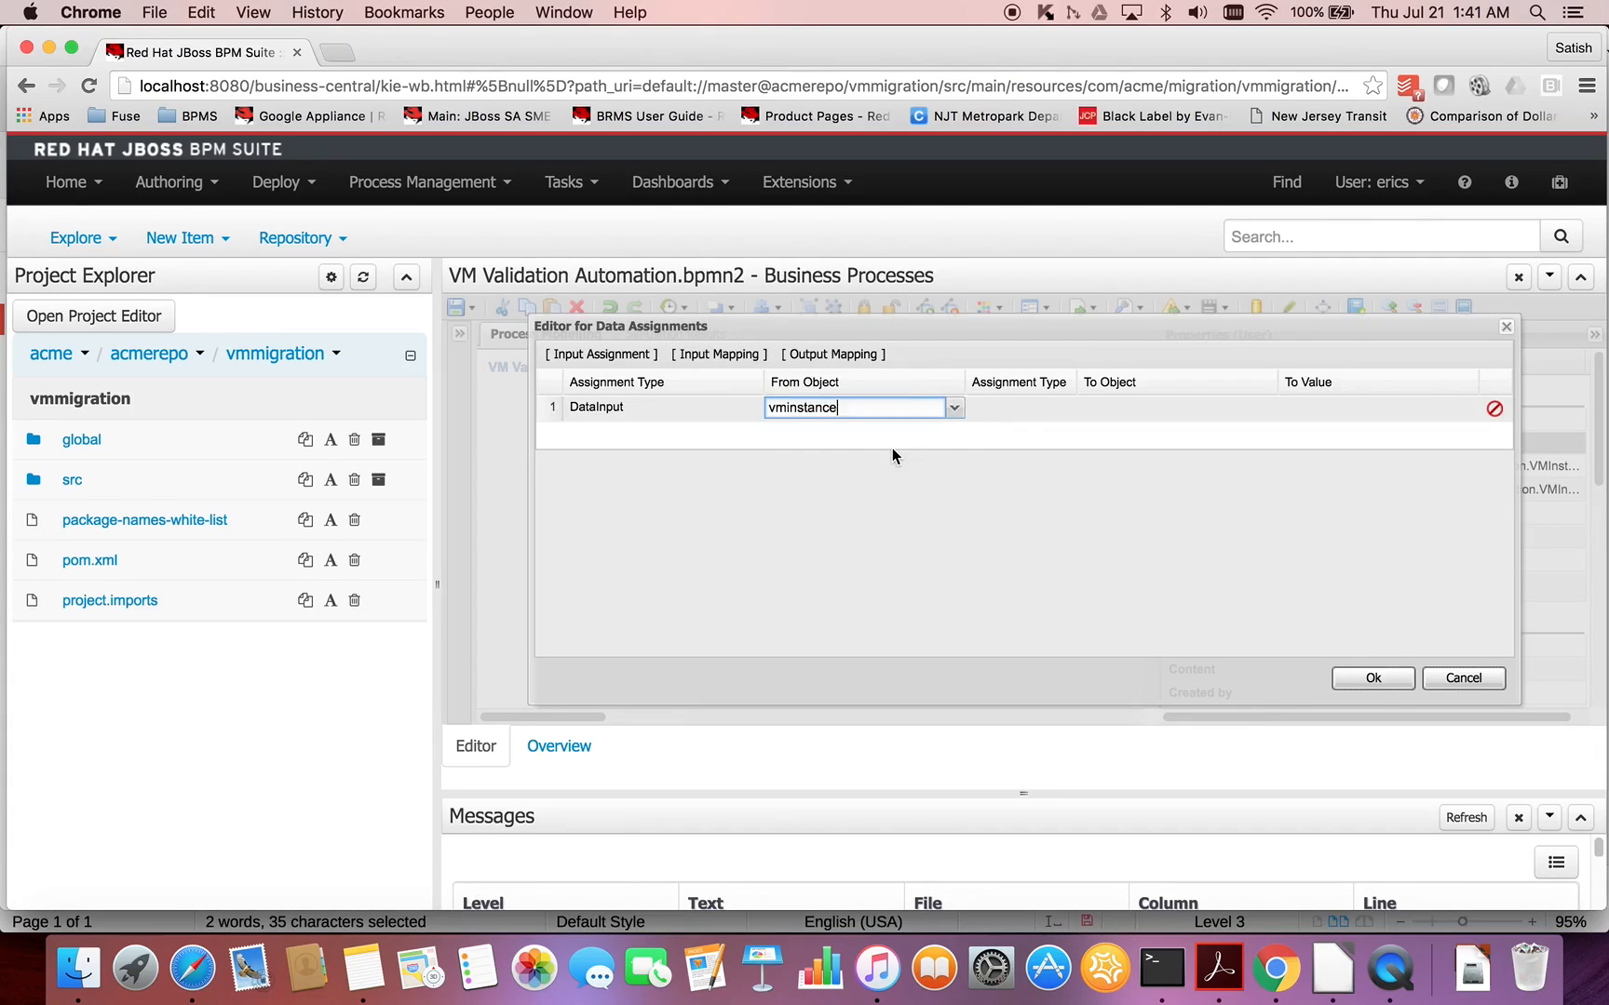
pyautogui.click(1056, 403)
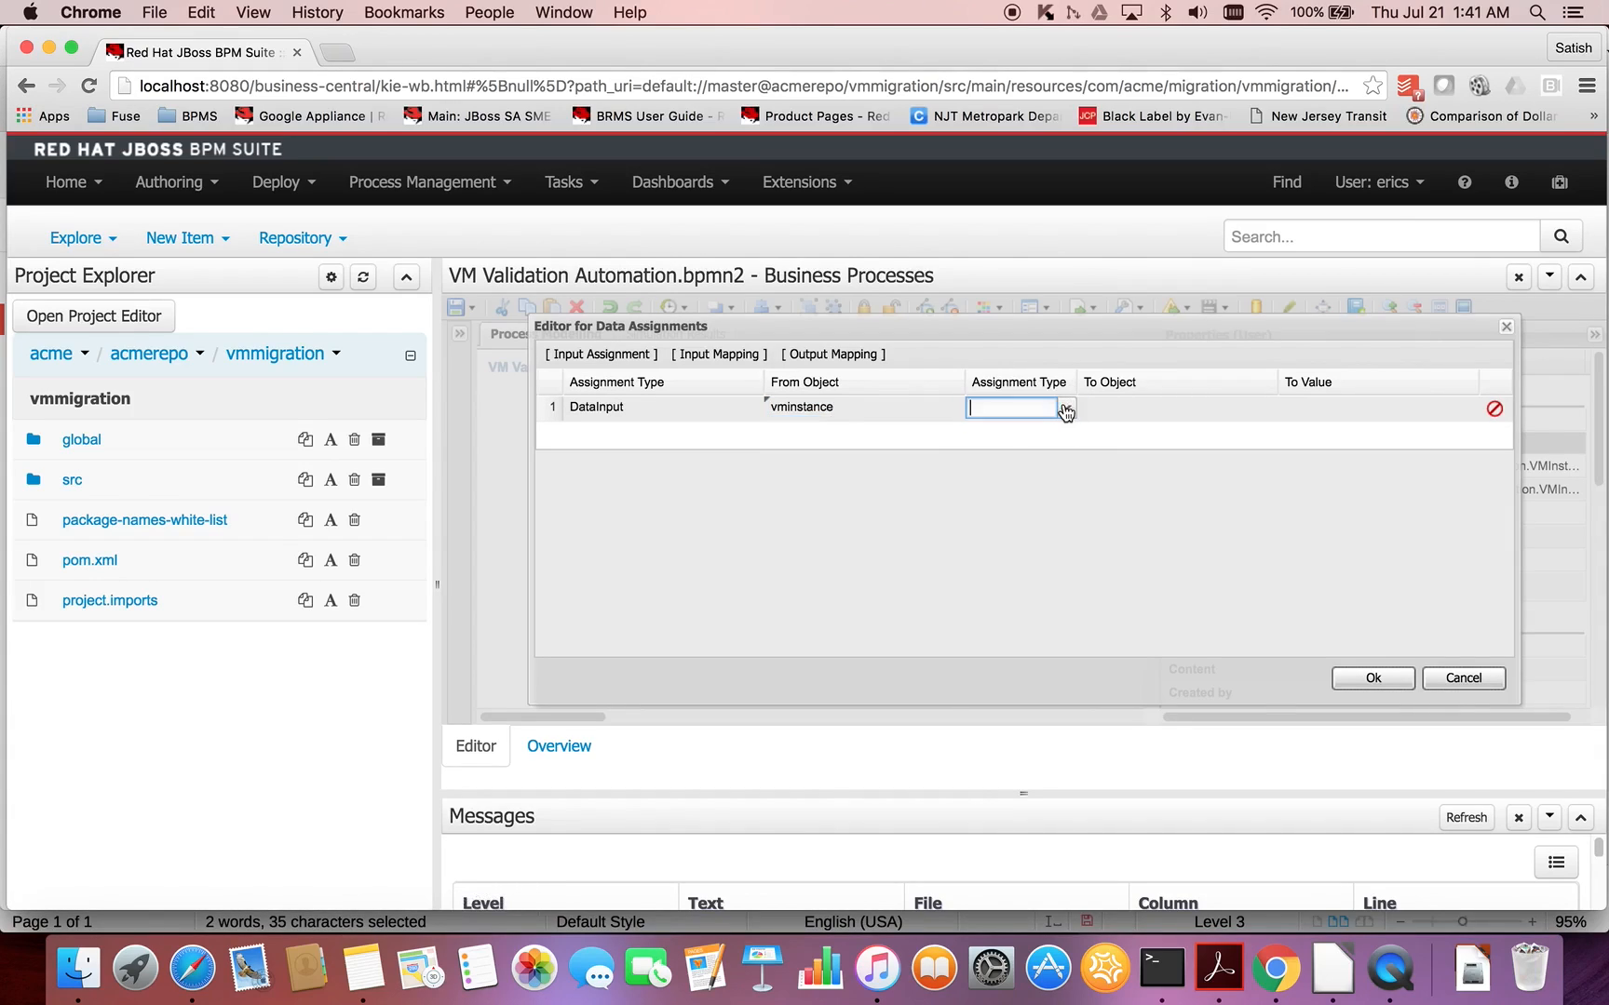
pyautogui.click(1065, 411)
pyautogui.click(1034, 430)
pyautogui.click(1181, 410)
pyautogui.click(1266, 408)
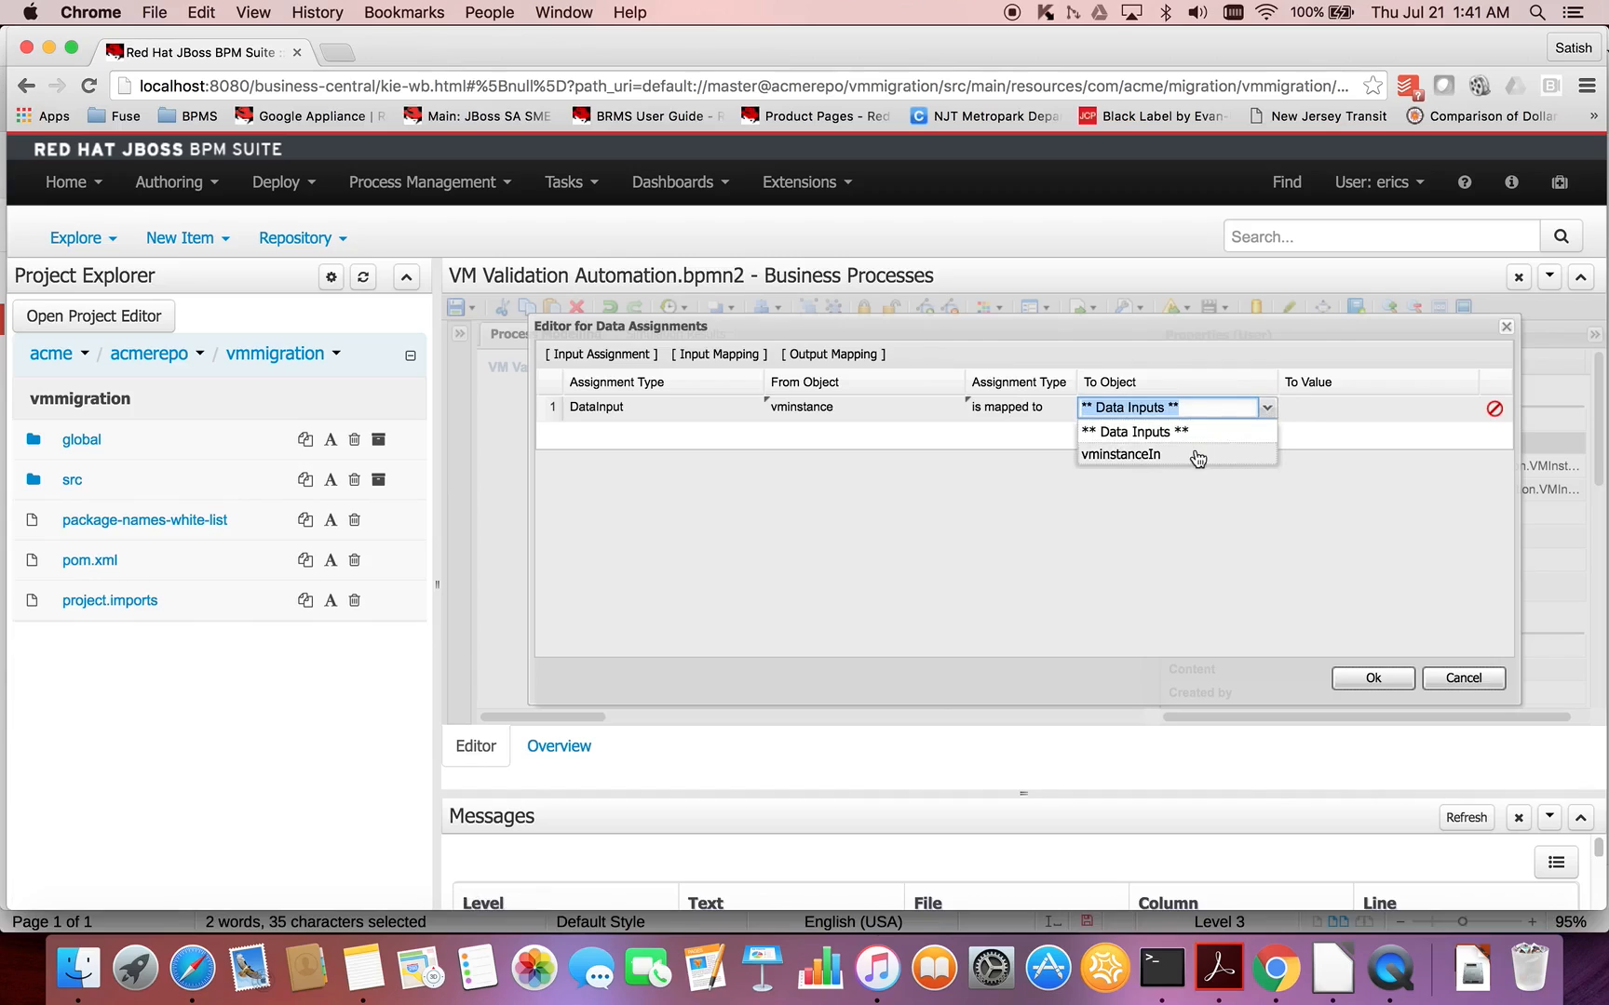
pyautogui.click(1194, 454)
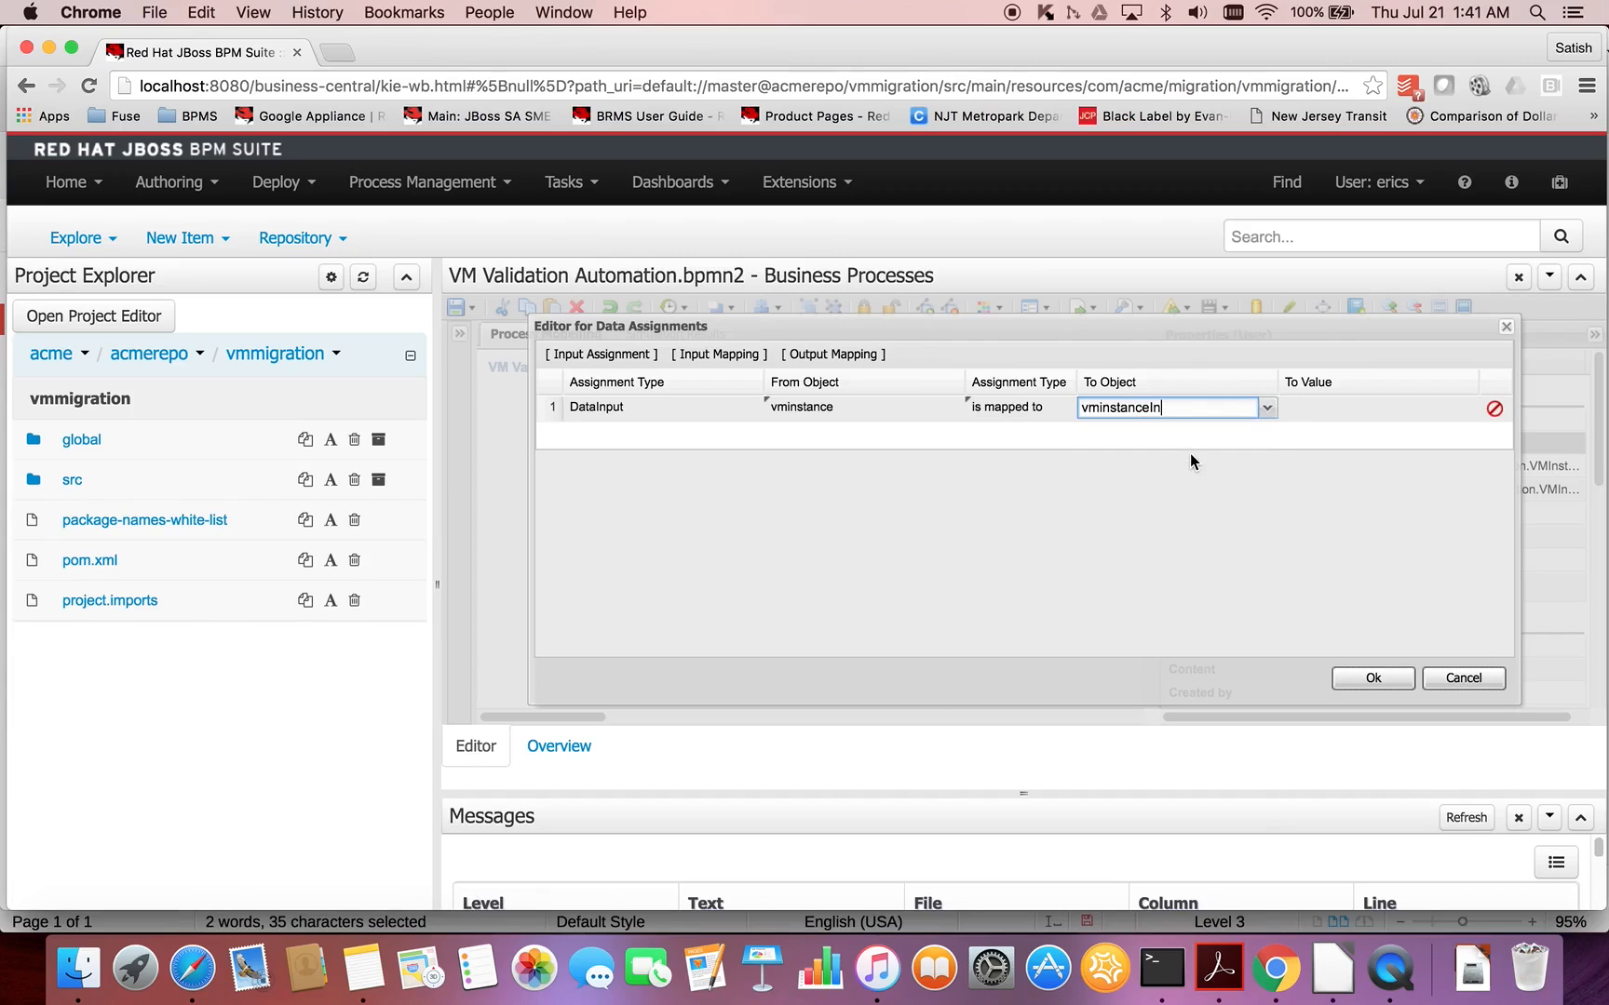
# - Add an output mapping to the Modify VM Data for validation task's assignments in which vminstanceOut is mapped to vminstance, and confirm the assignments
pyautogui.click(817, 351)
pyautogui.click(821, 437)
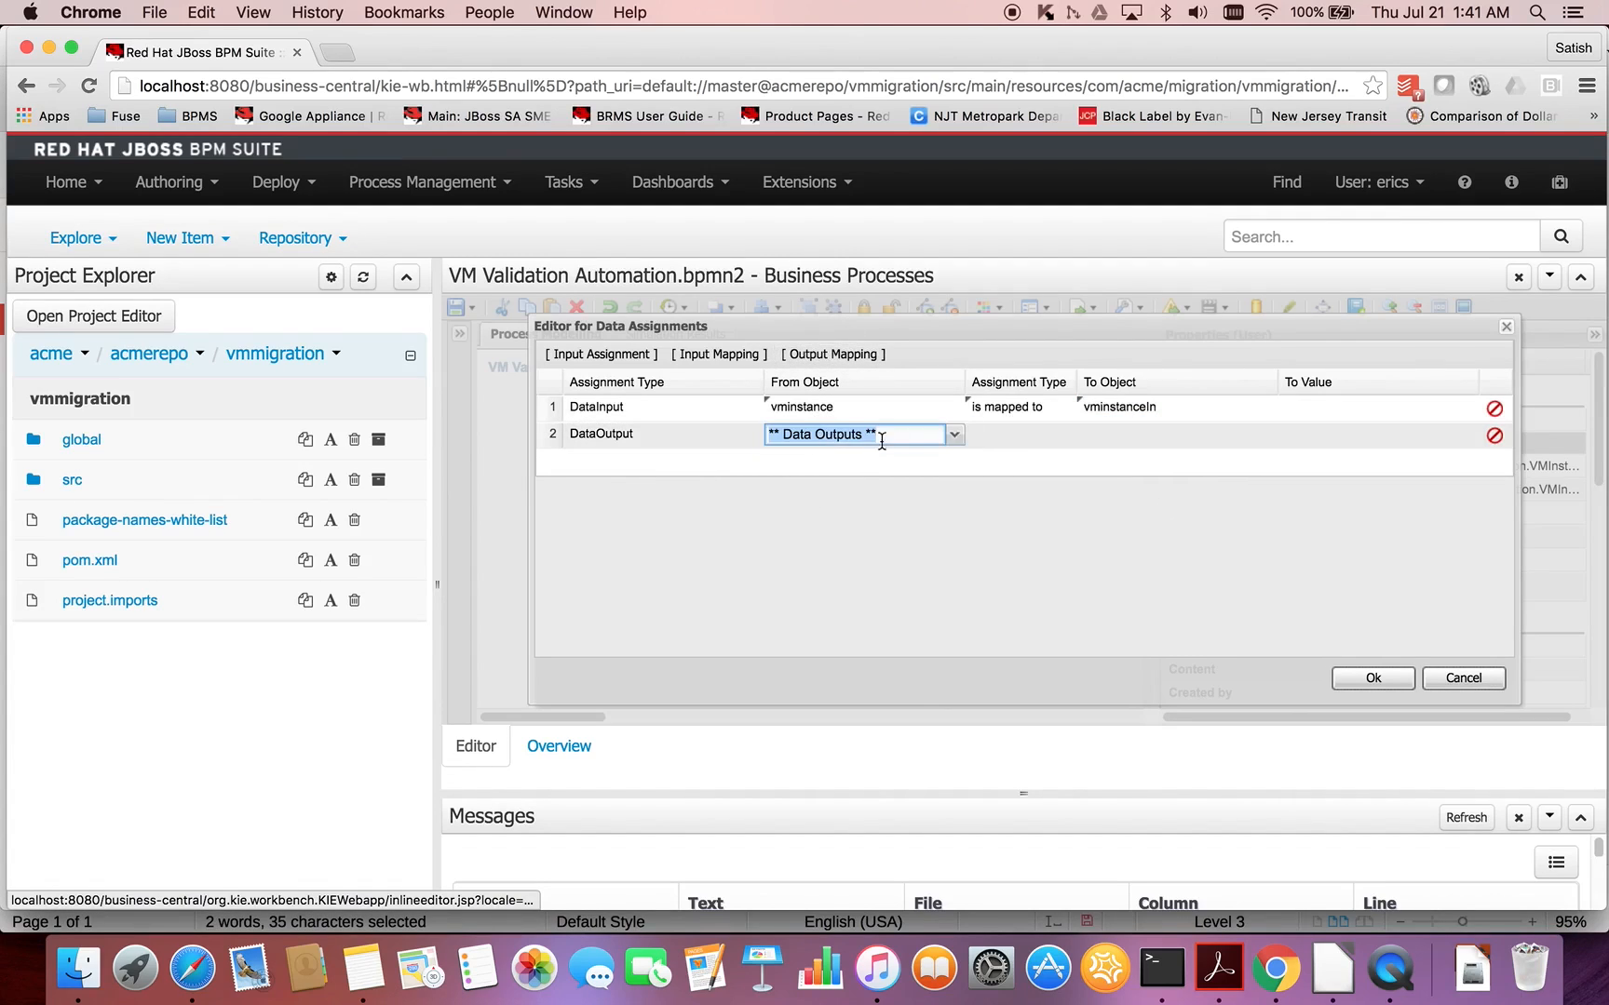
pyautogui.click(955, 435)
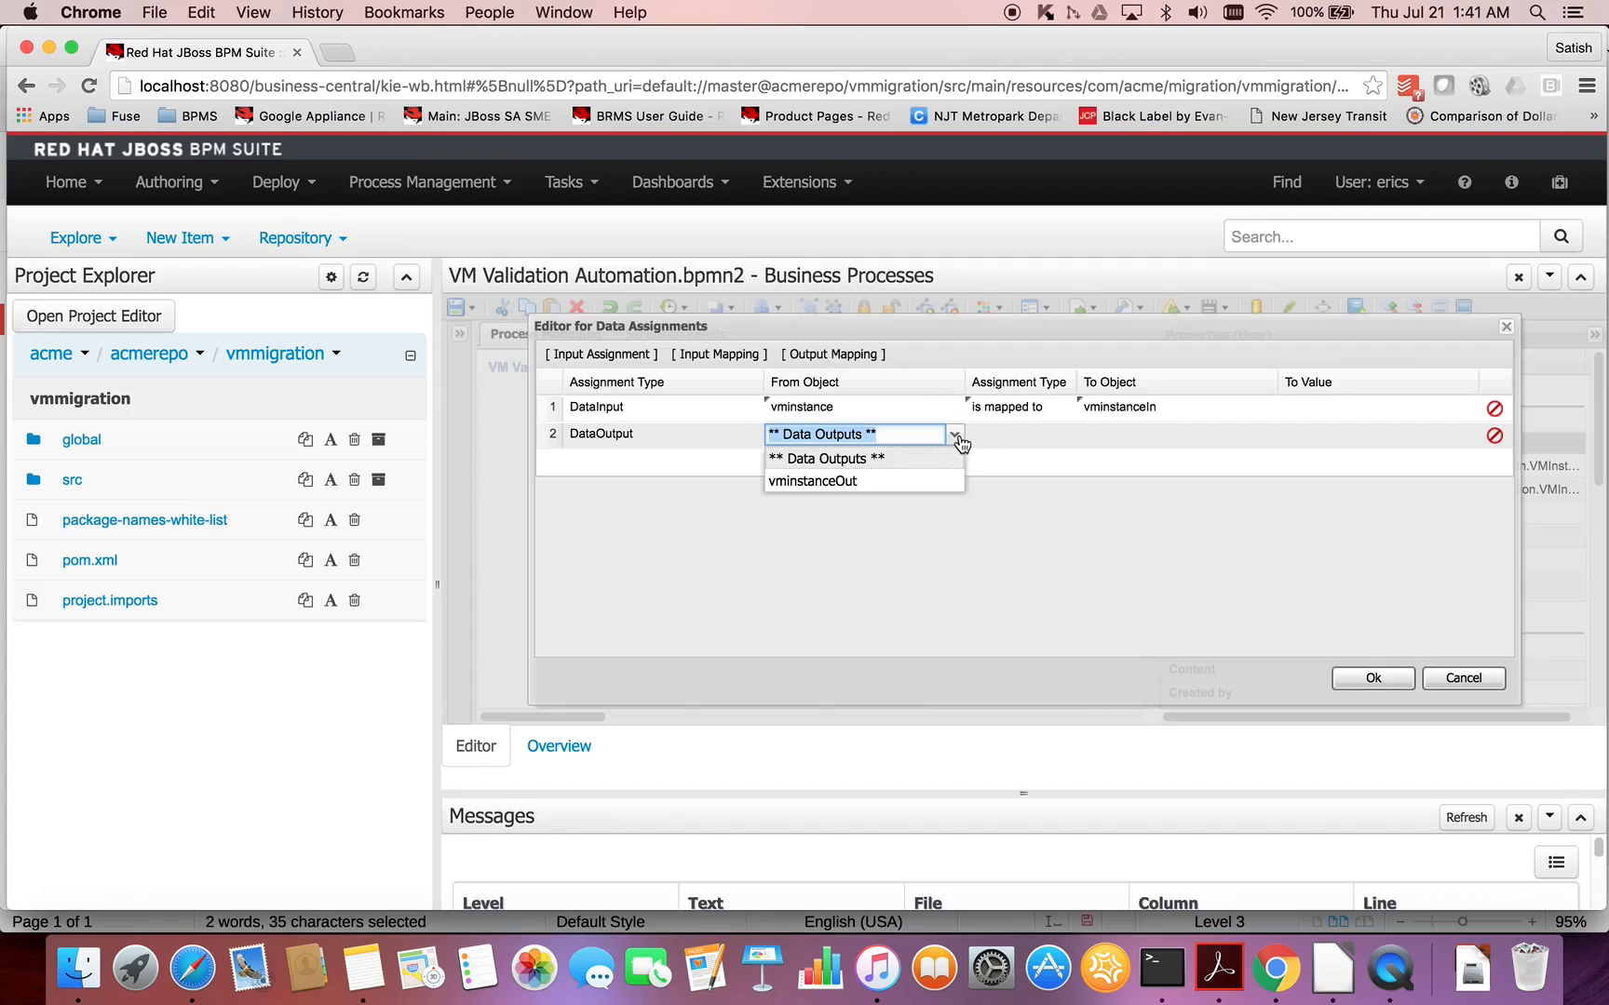
pyautogui.click(887, 480)
pyautogui.click(1042, 439)
pyautogui.click(1065, 439)
pyautogui.click(1039, 465)
pyautogui.click(1210, 434)
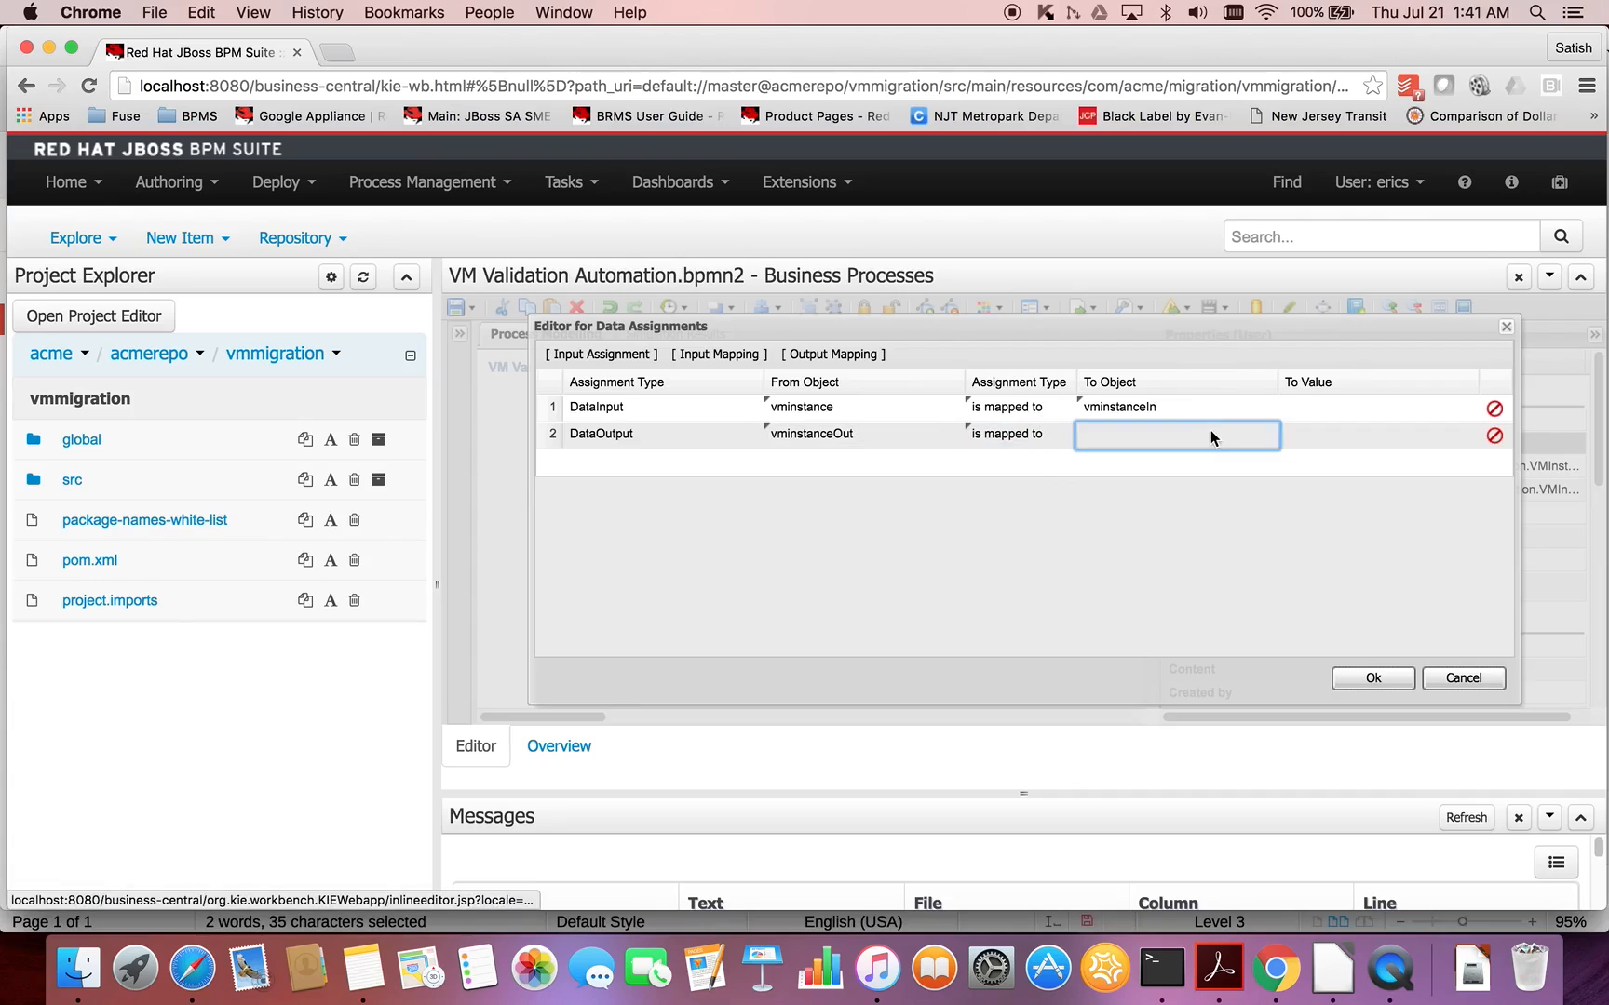
pyautogui.click(1266, 435)
pyautogui.click(1185, 478)
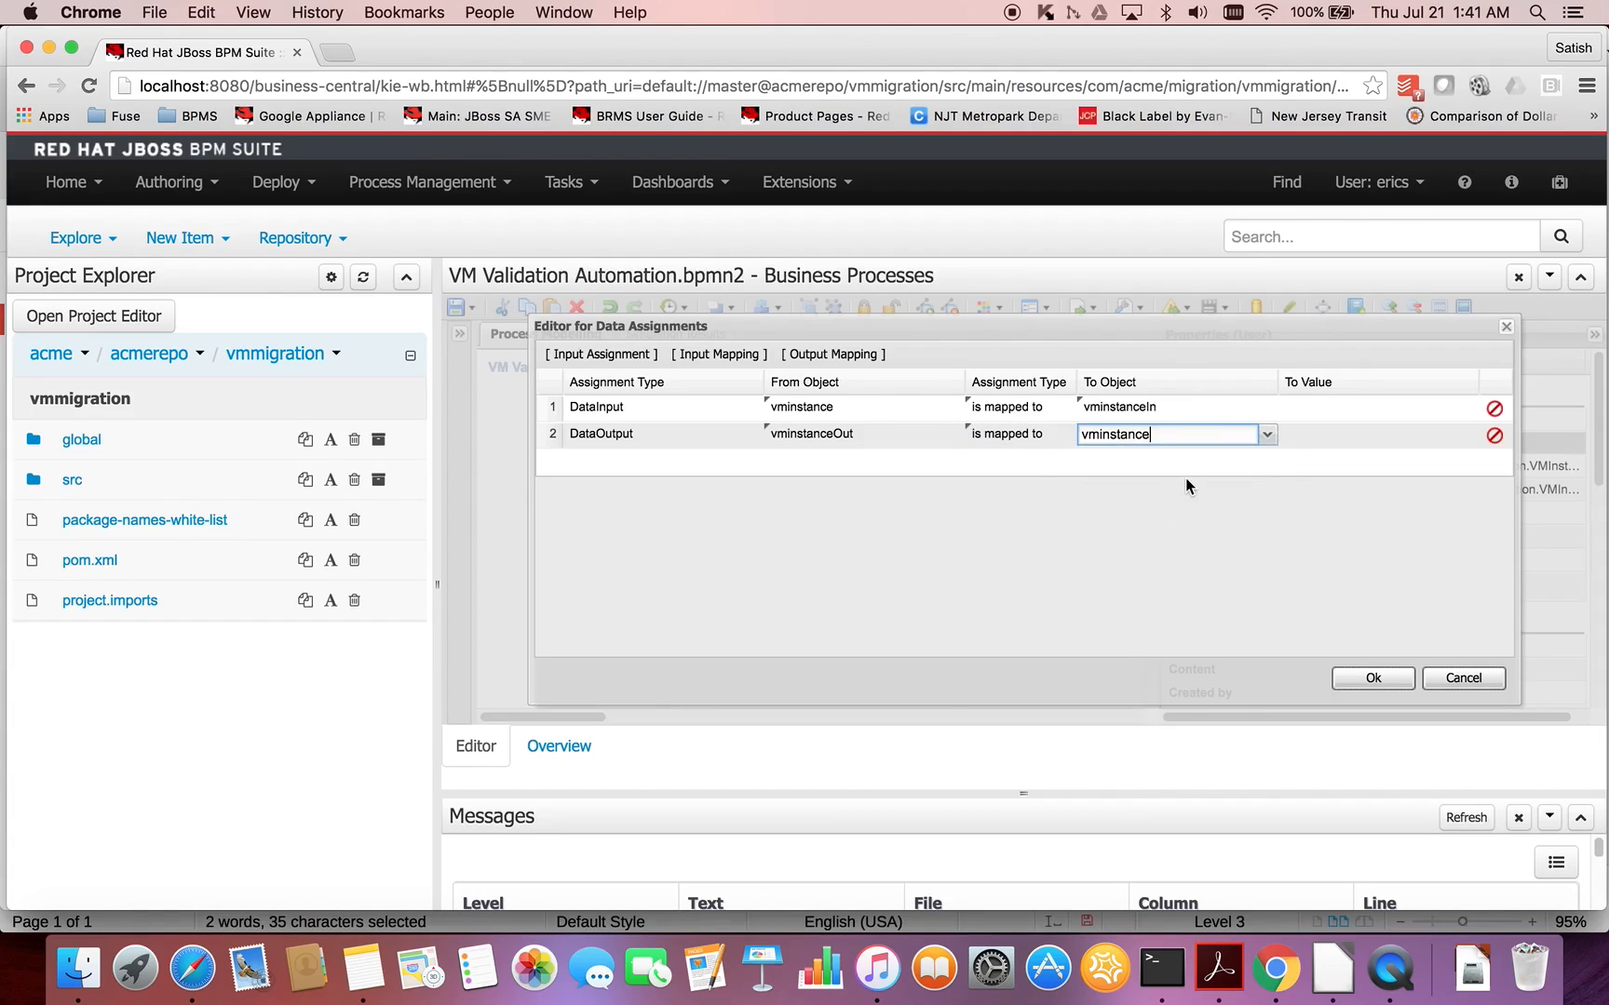
pyautogui.click(1312, 489)
pyautogui.click(1375, 677)
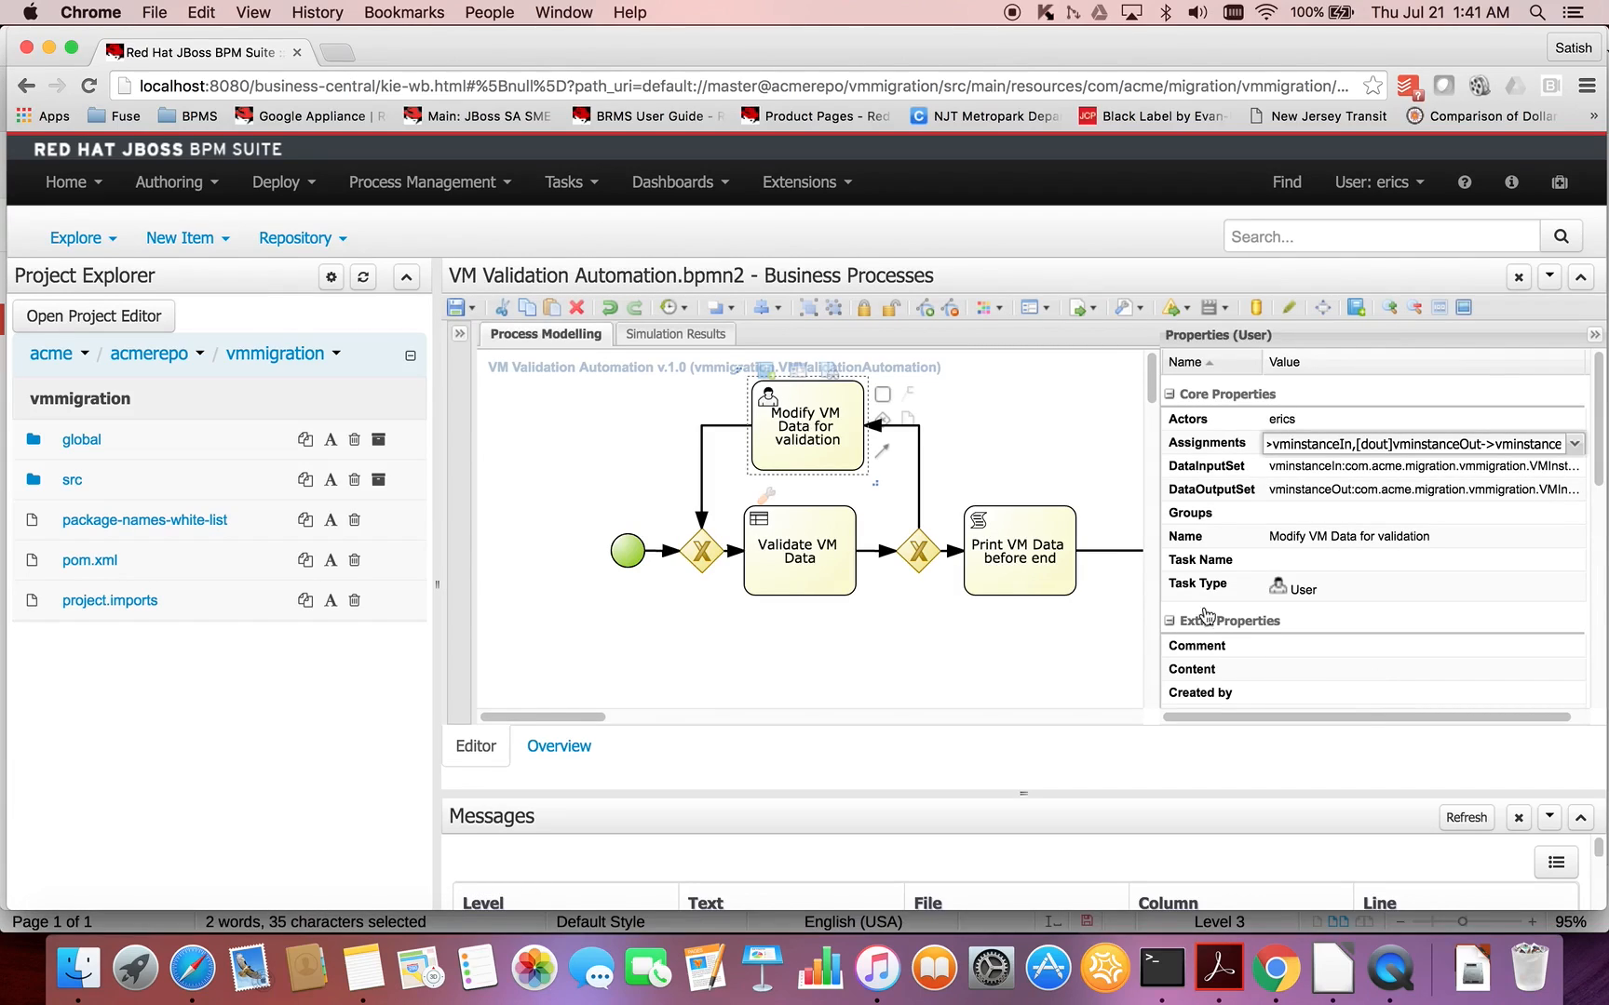
pyautogui.click(1038, 639)
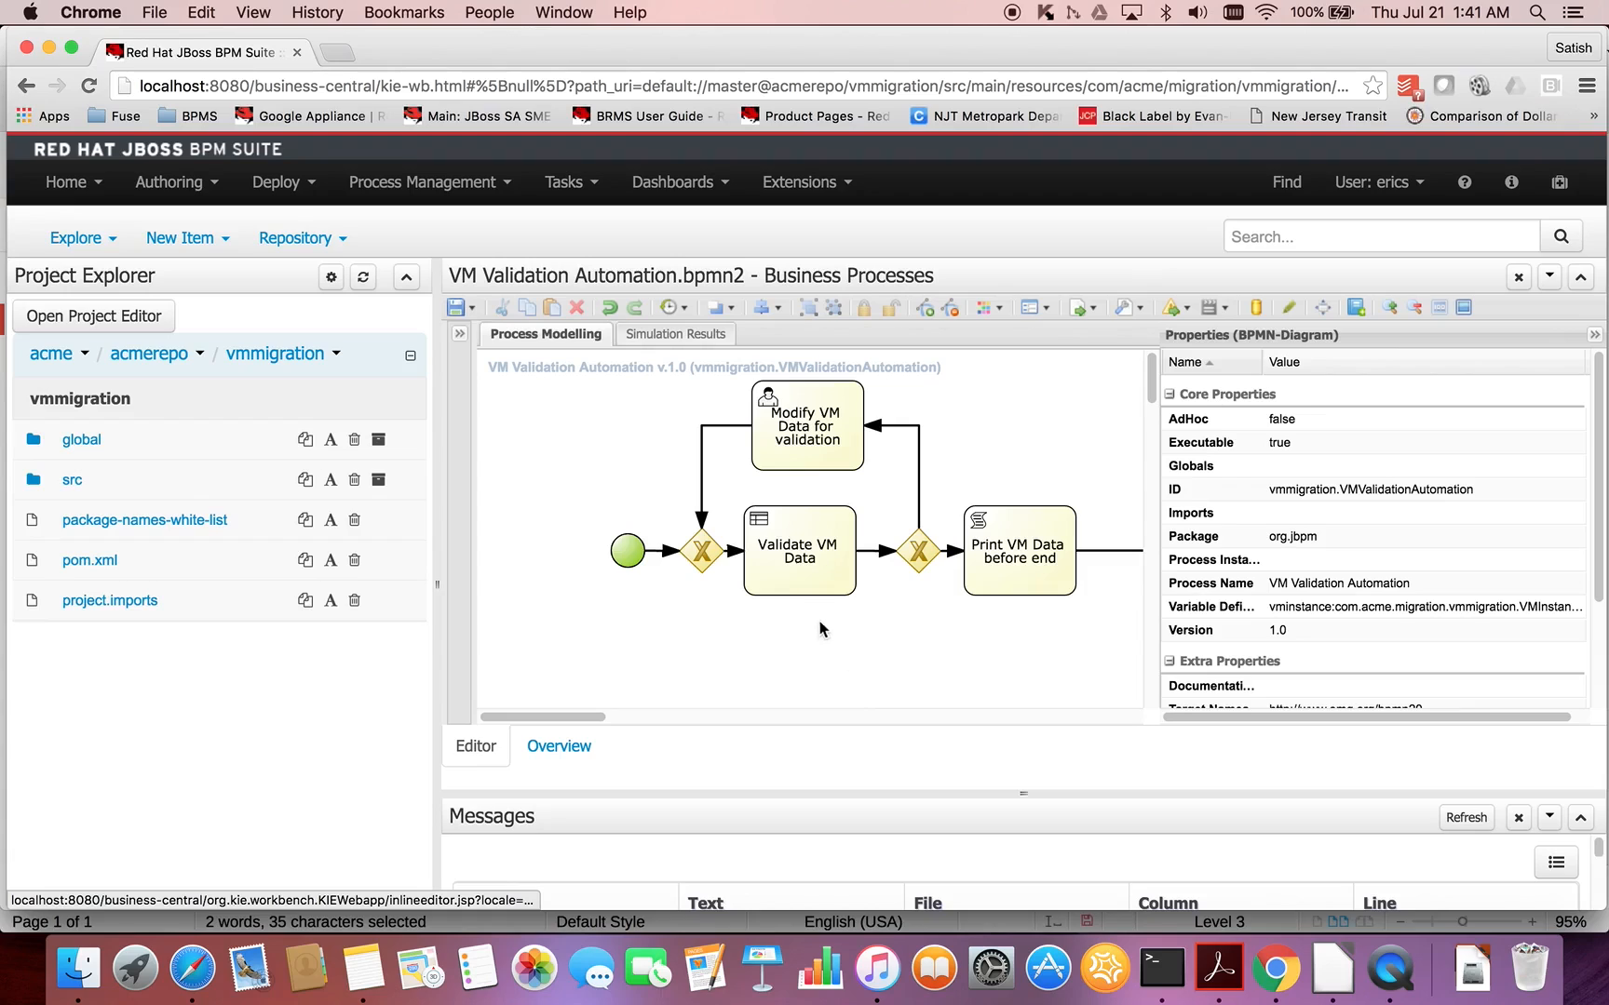
# - Check the Business Rule Task line in the LibreOffice notes, and return to Chrome to inspect the Validate VM Data task's on-entry actions
pyautogui.press('super+Tab')
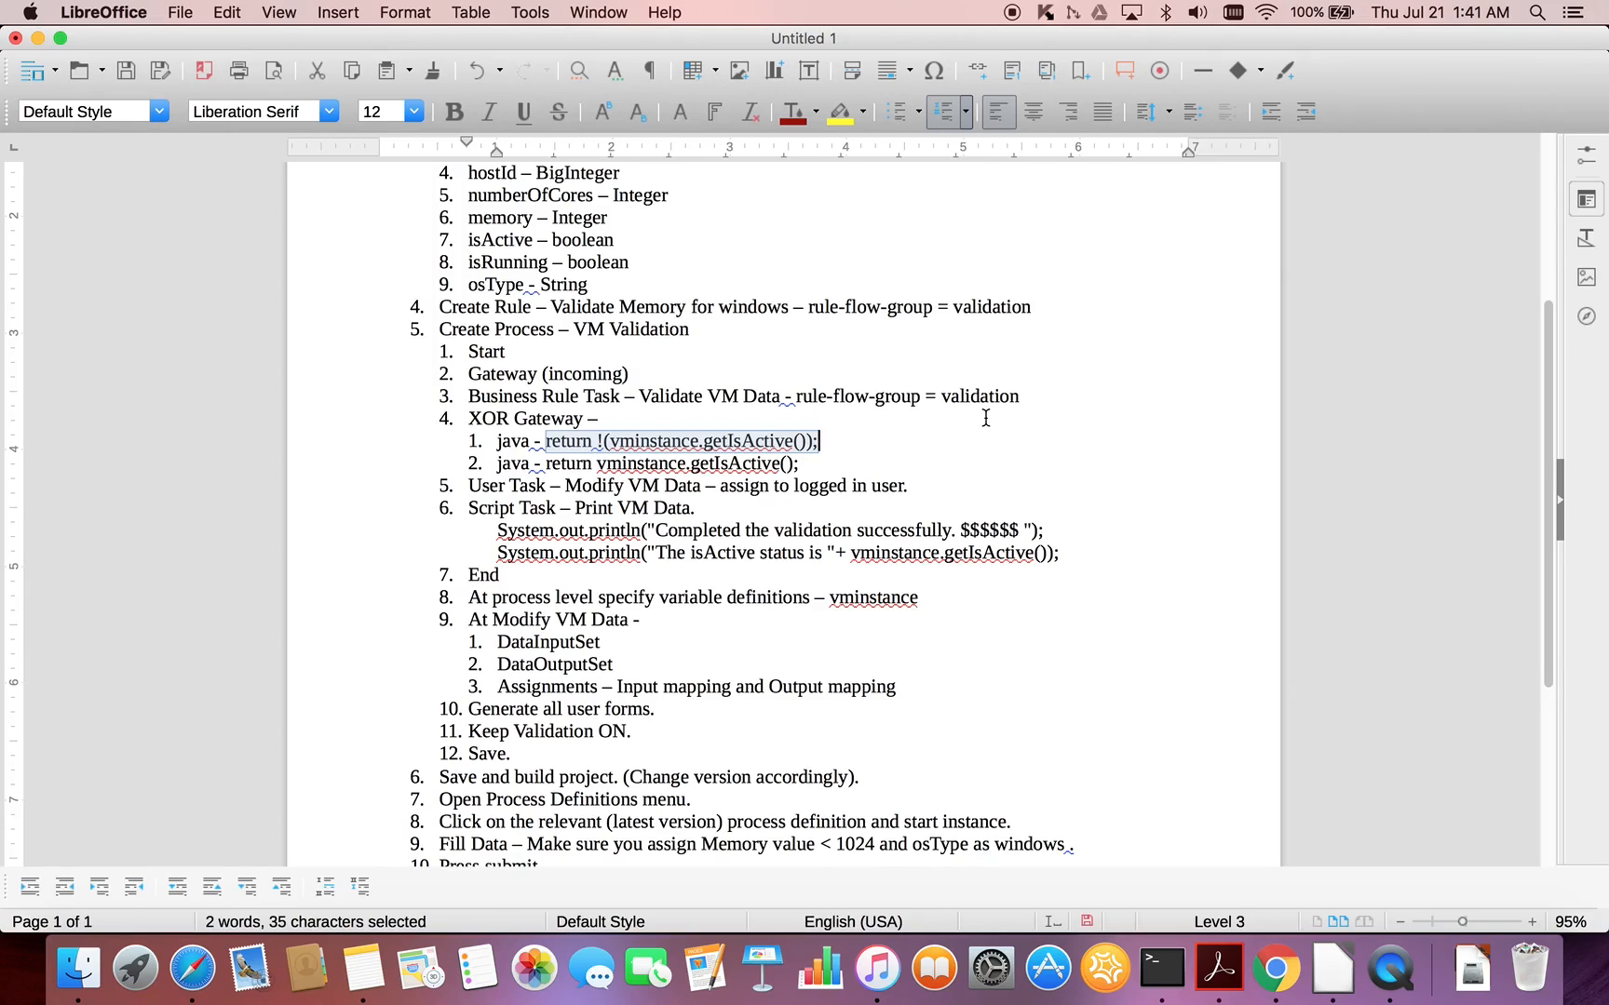
pyautogui.click(1052, 401)
pyautogui.press('super+Tab')
pyautogui.click(828, 581)
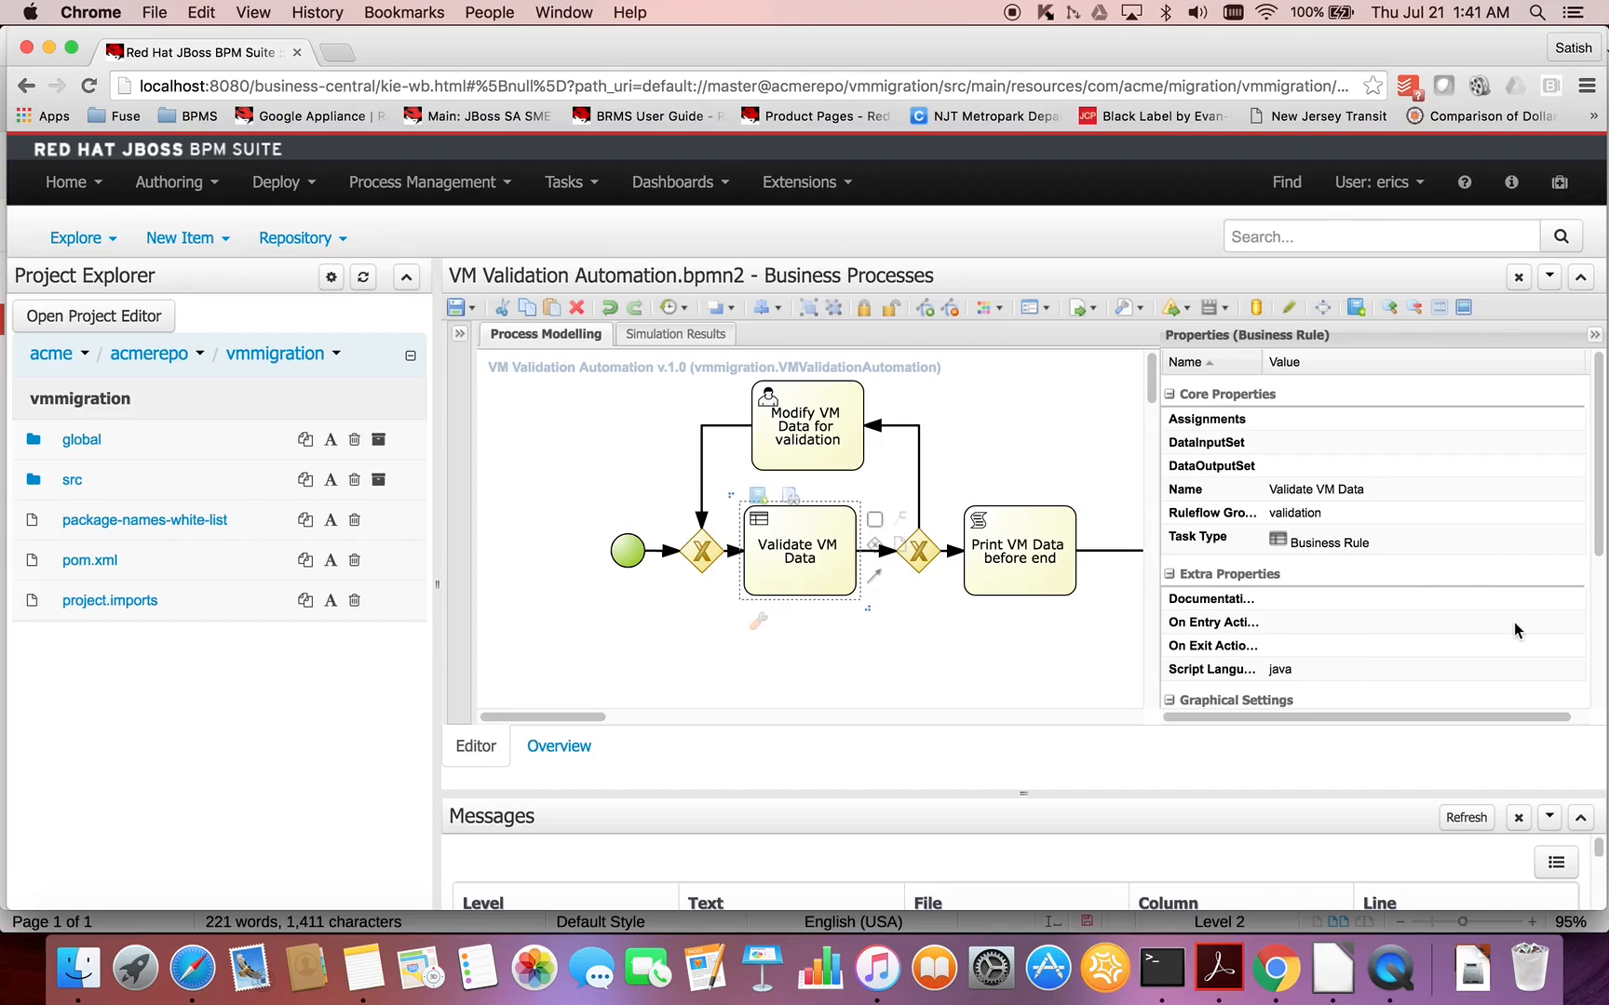
pyautogui.click(1542, 625)
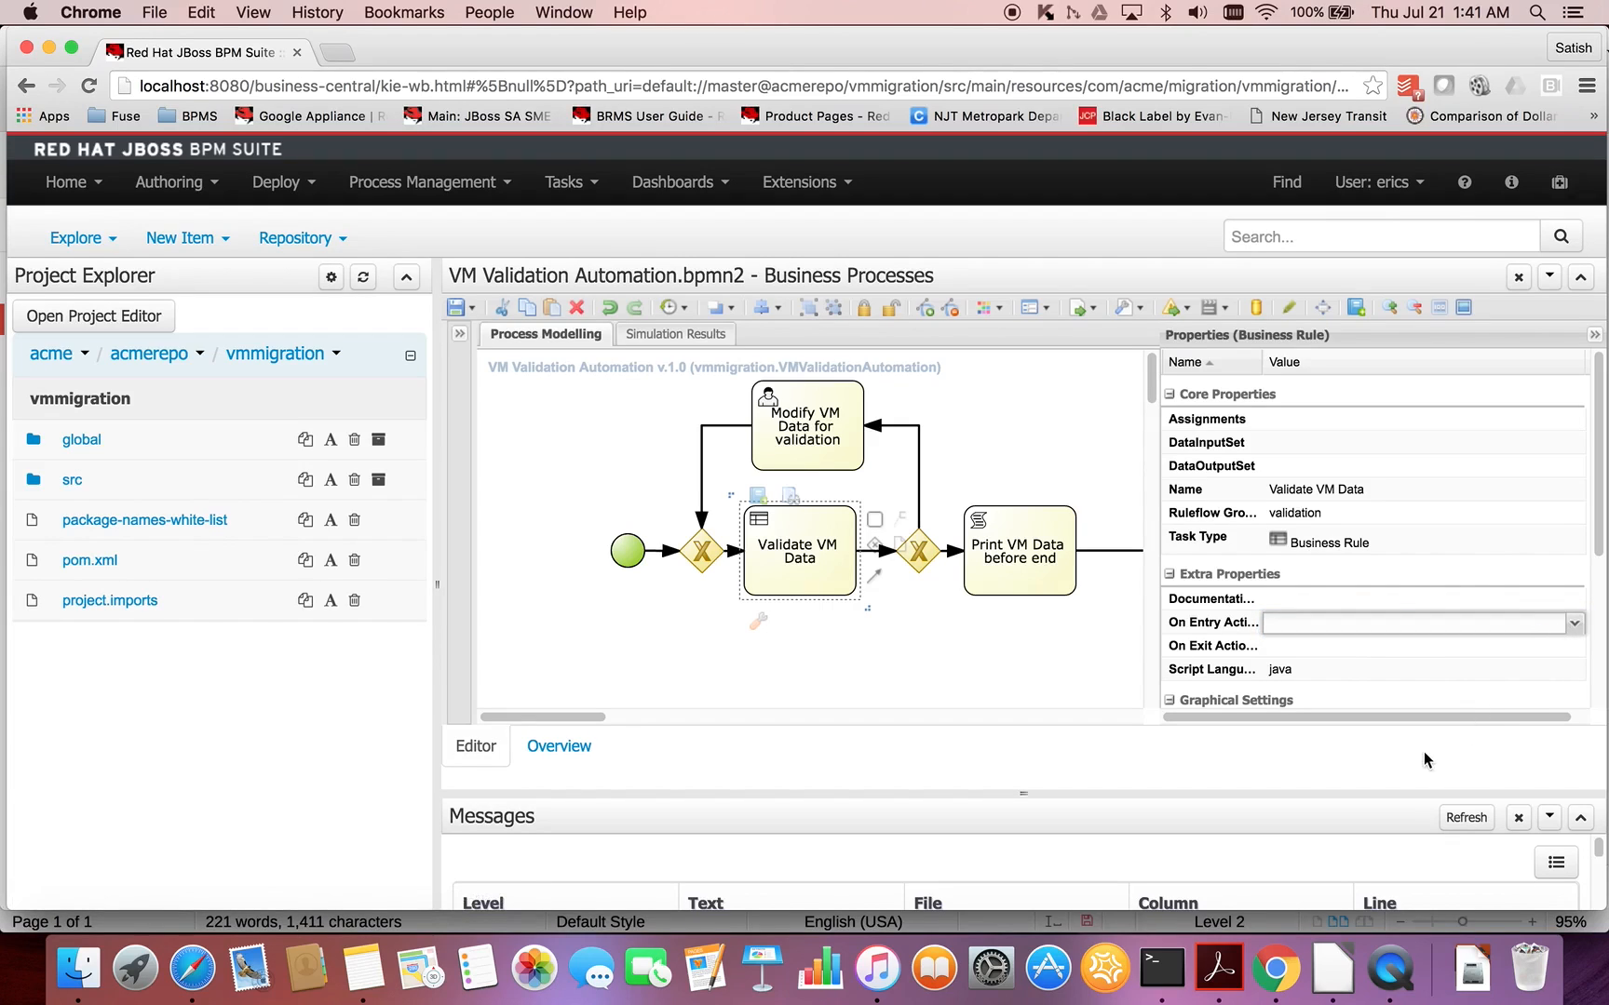
pyautogui.rightClick(1390, 970)
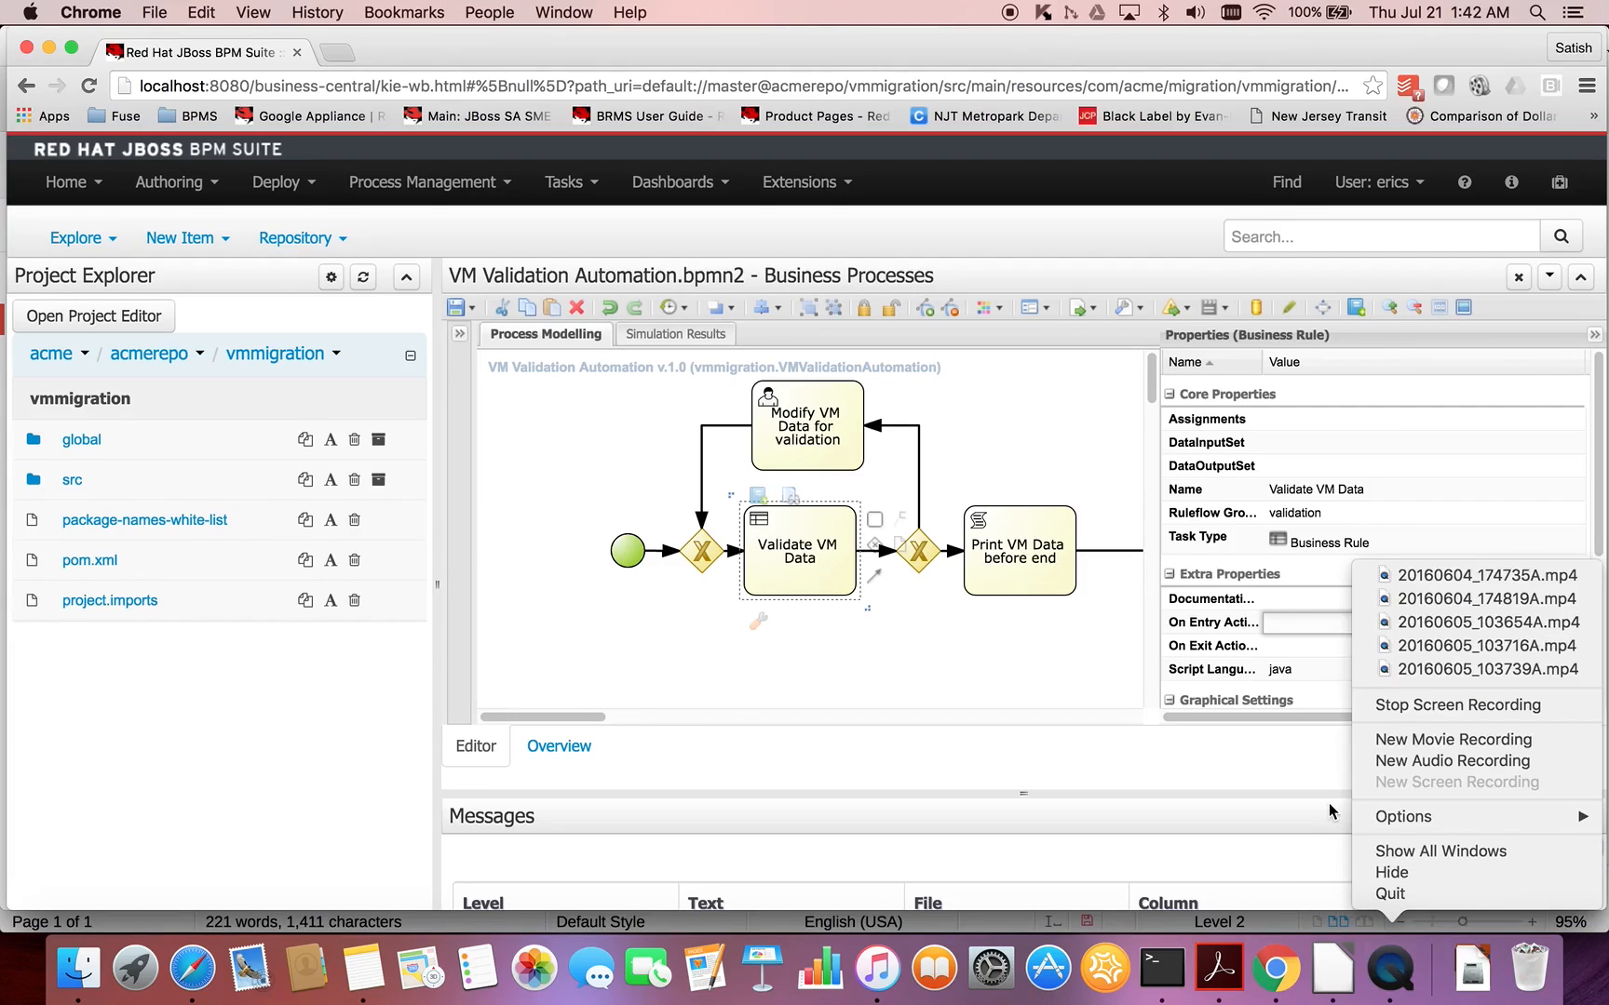
pyautogui.click(1084, 645)
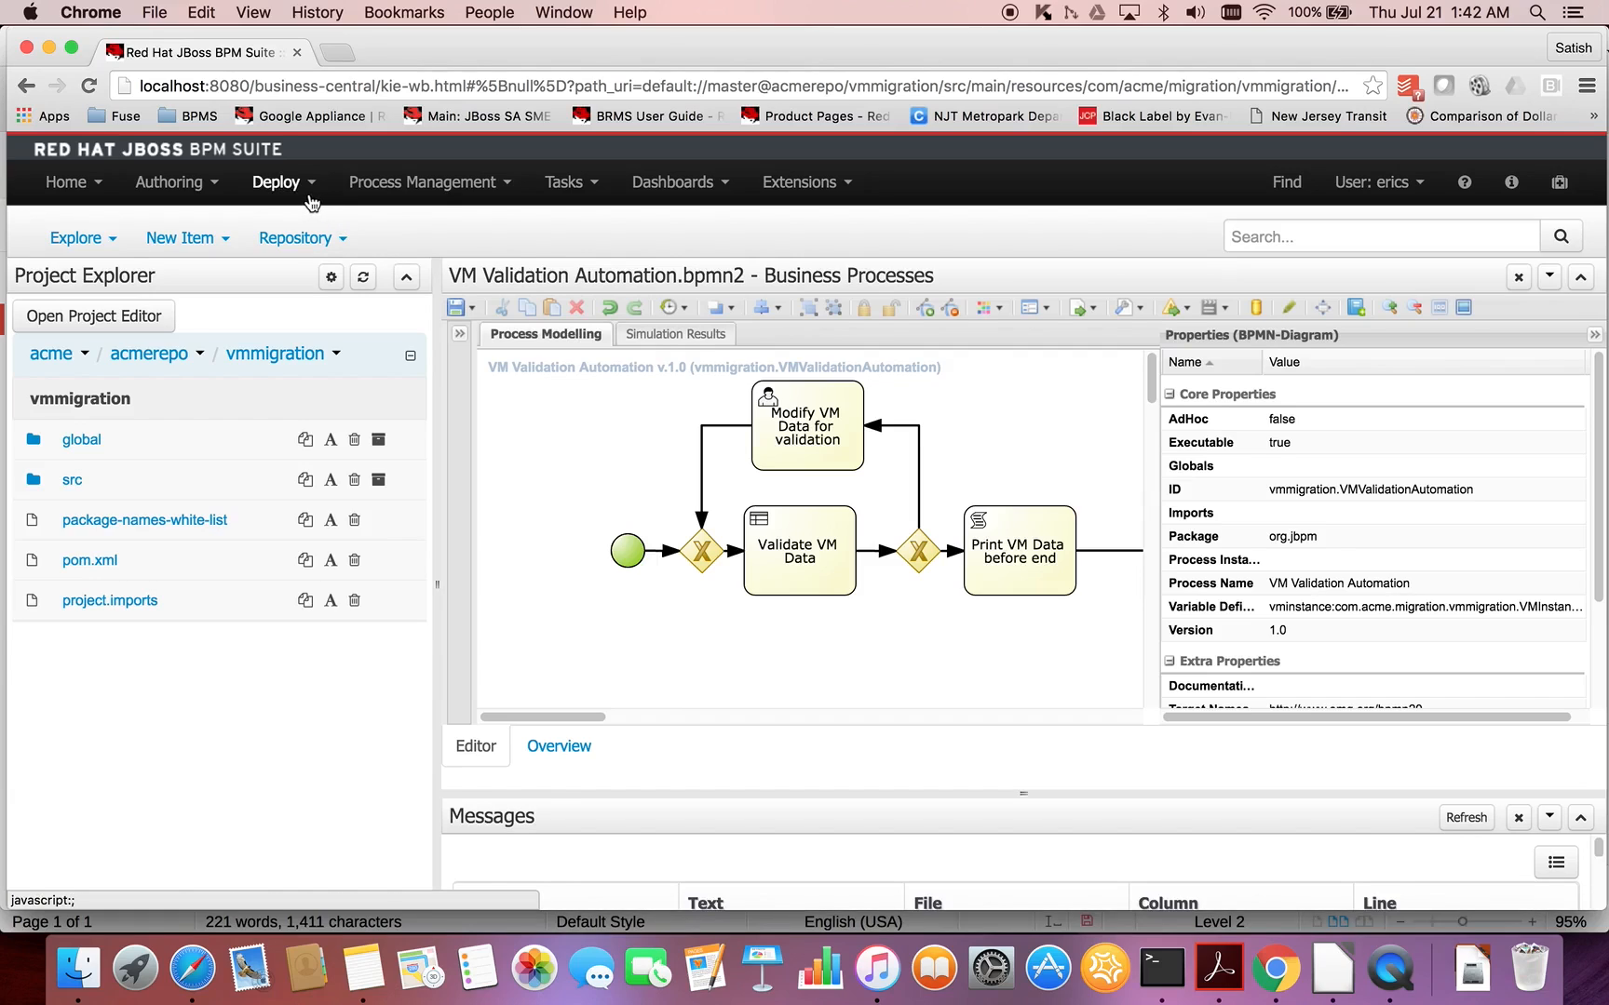
# - Open the MortgageApplication.bpmn2 process from the MortgageApplication project of the Demos organization
pyautogui.click(88, 357)
pyautogui.click(104, 488)
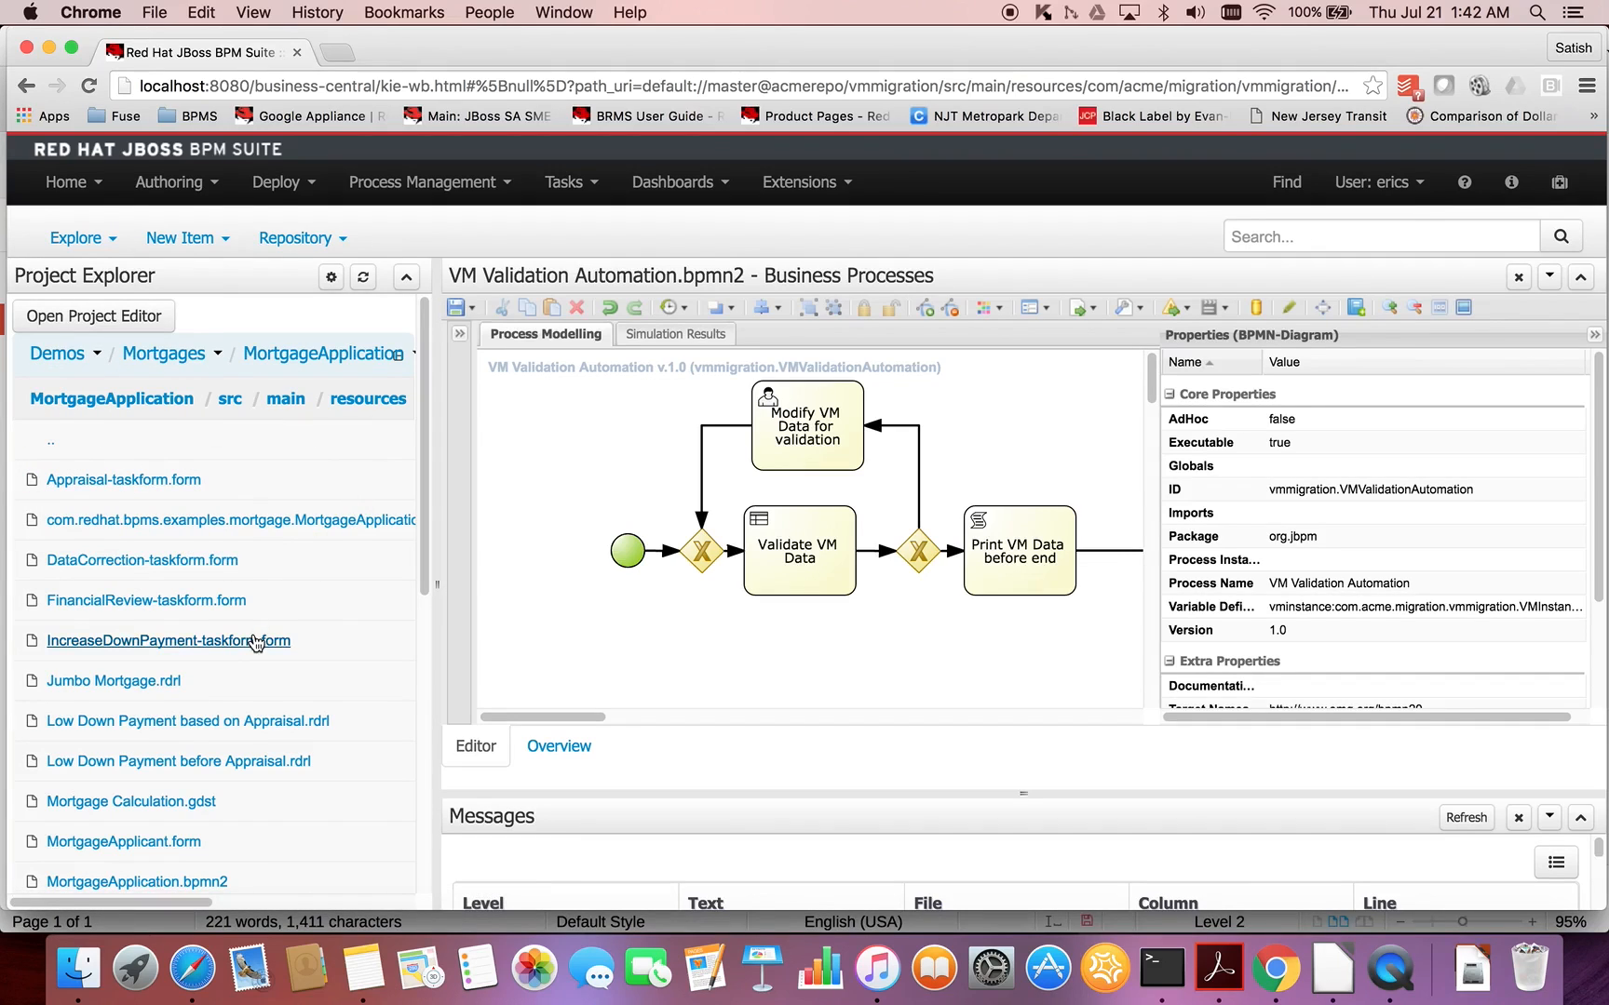
pyautogui.click(235, 524)
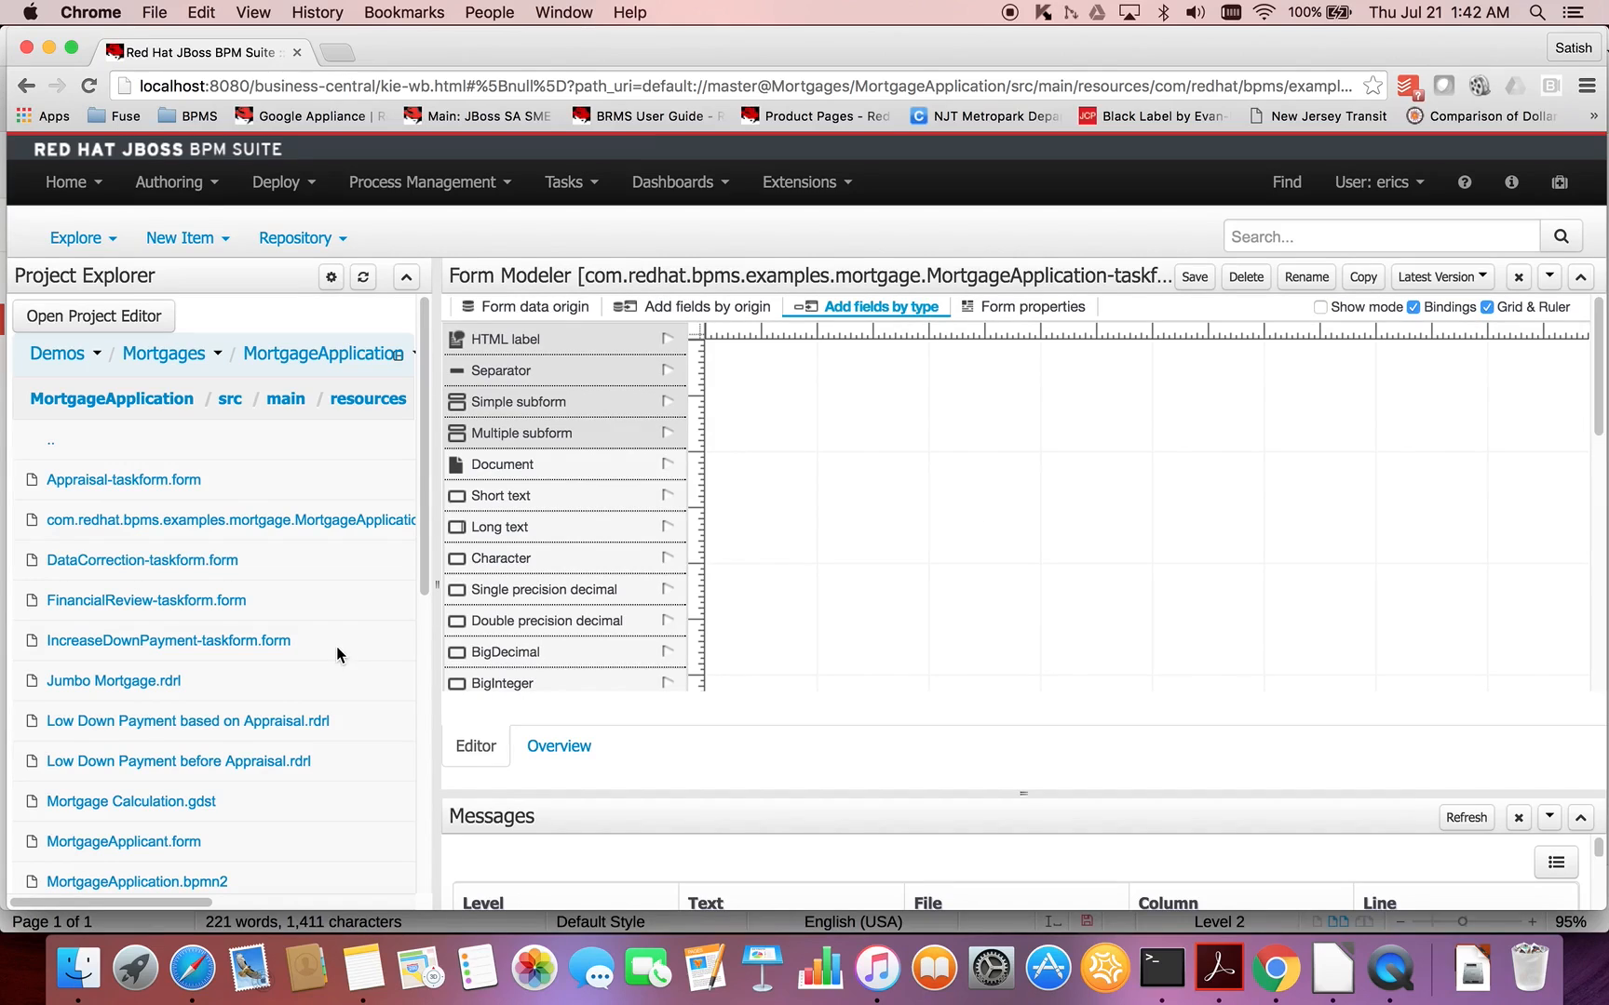
pyautogui.scroll(-5, 335, 647)
pyautogui.scroll(-4, 335, 655)
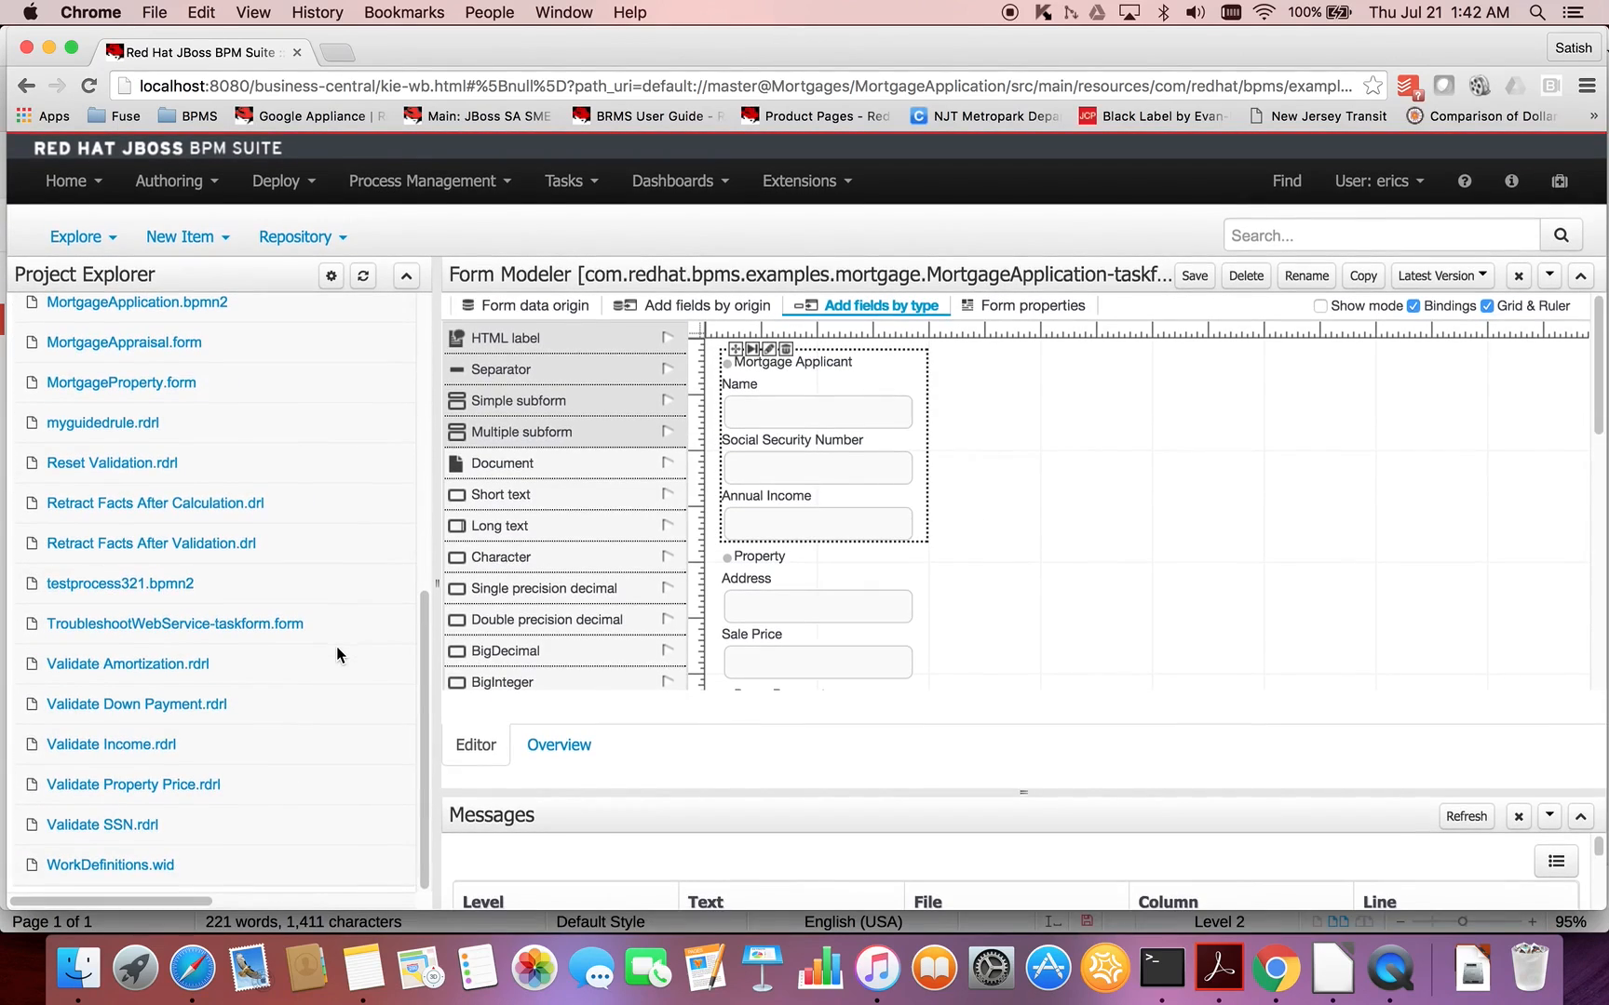
pyautogui.scroll(5, 335, 646)
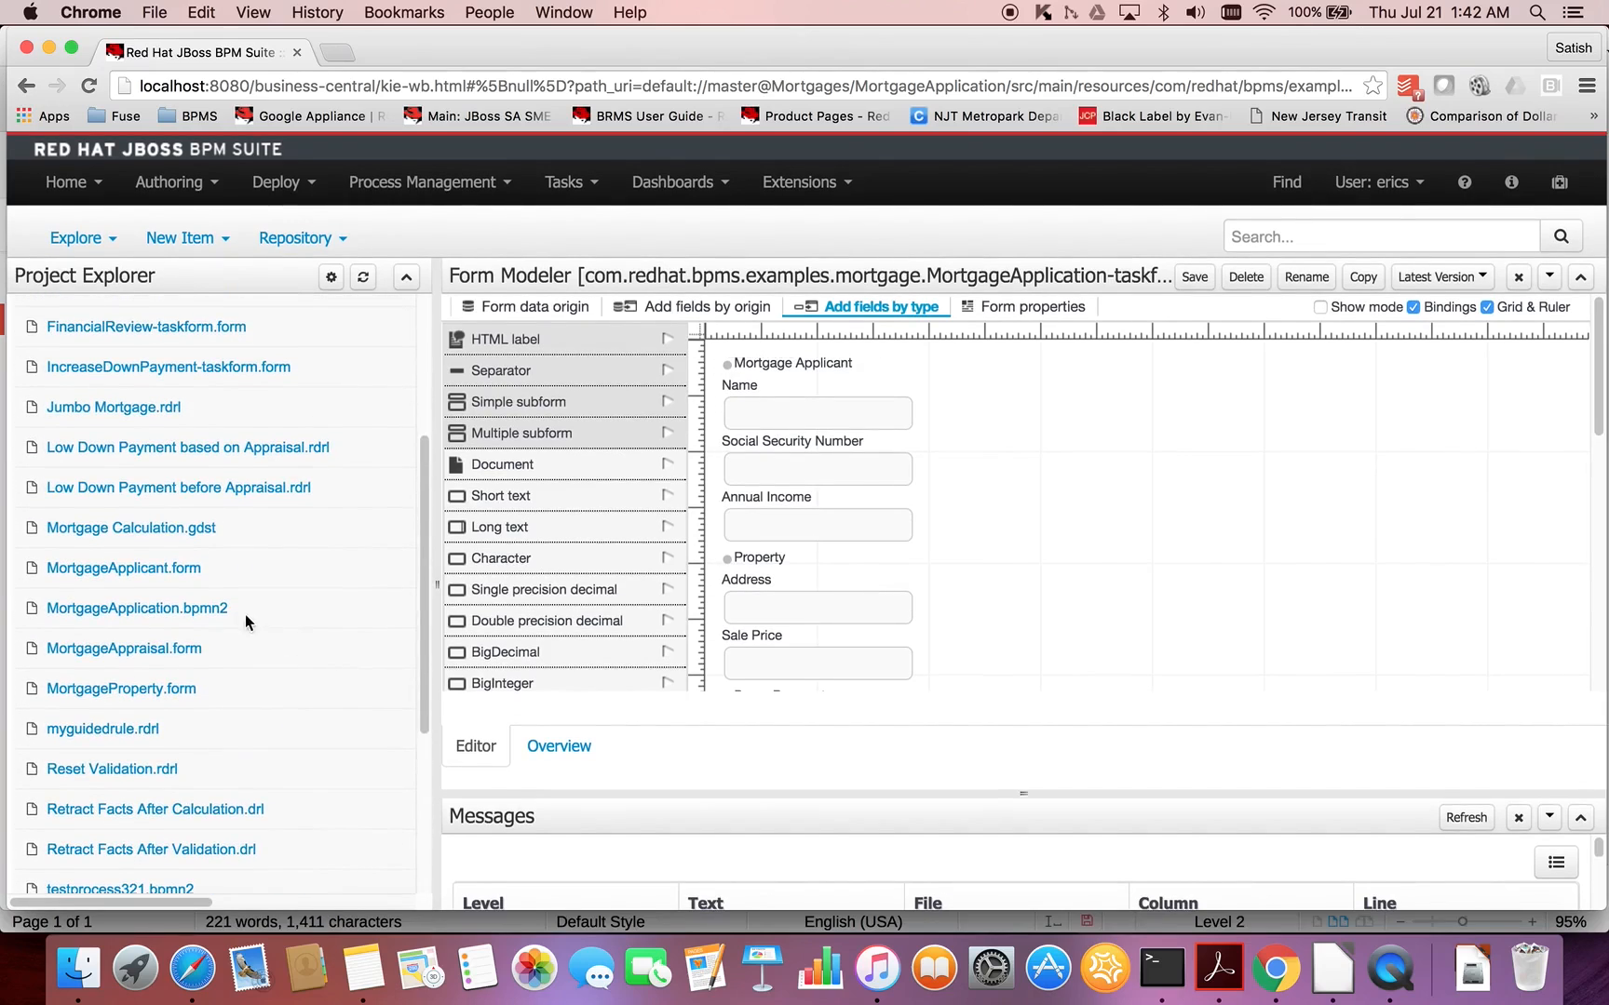
pyautogui.click(209, 610)
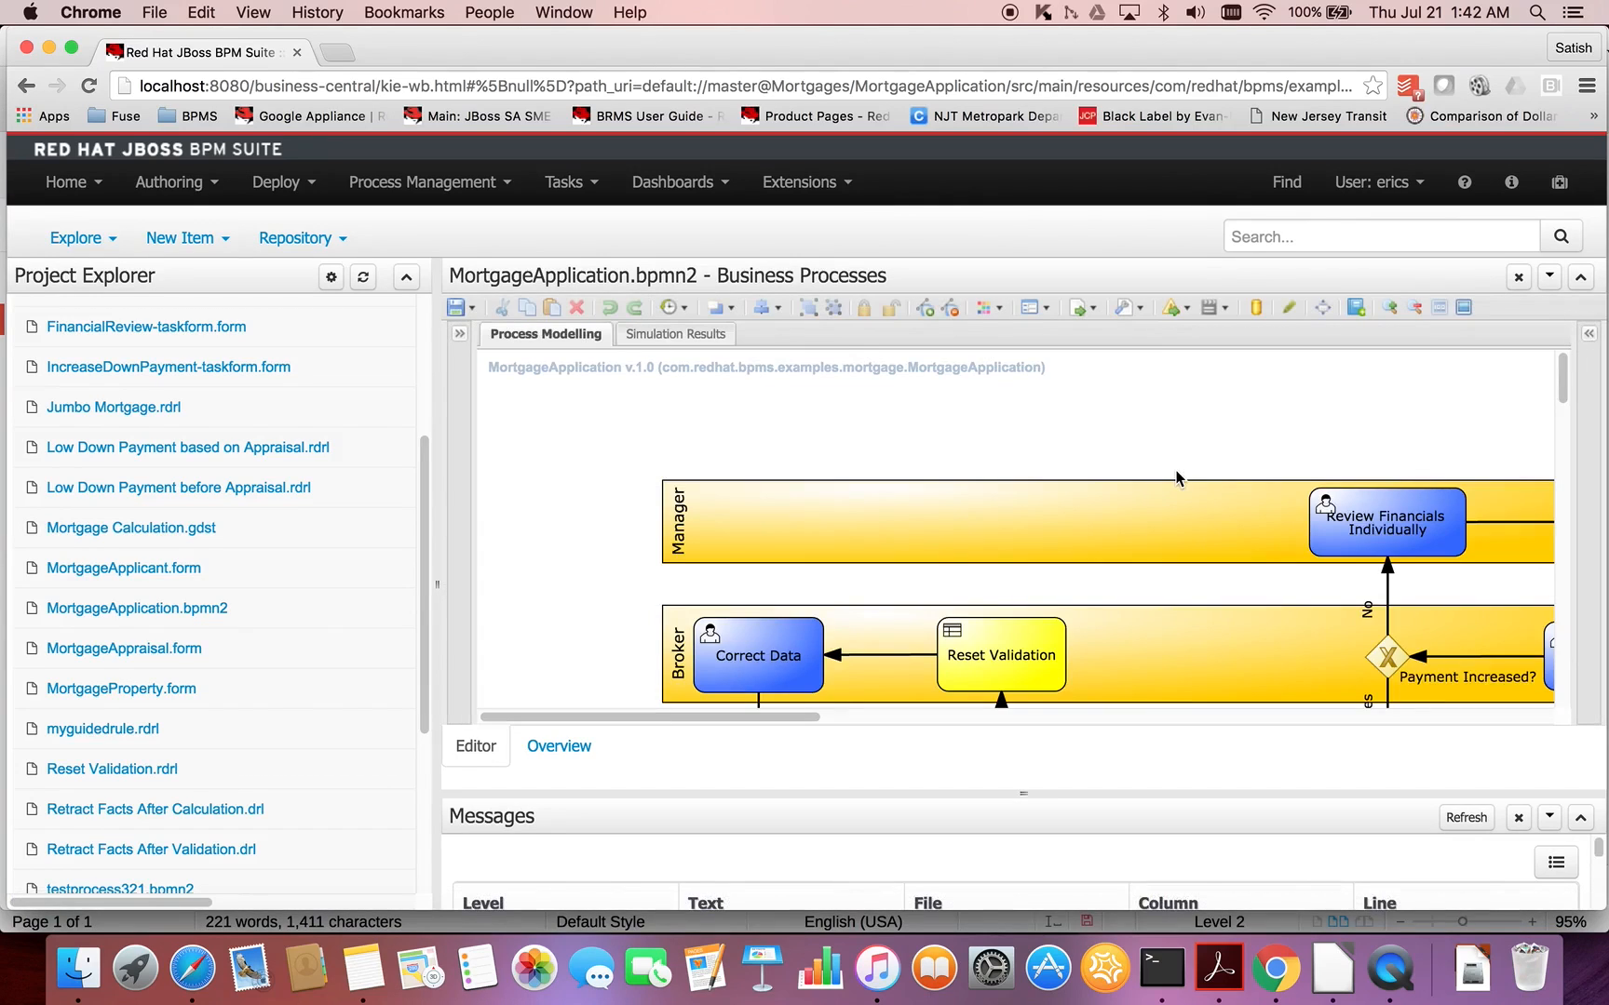
# - Copy the code kcontext.getKnowledgeRuntime().insert( from the Validate Application task's on-entry actions, and close them without changes
pyautogui.scroll(-3, 1095, 507)
pyautogui.scroll(-2, 1095, 507)
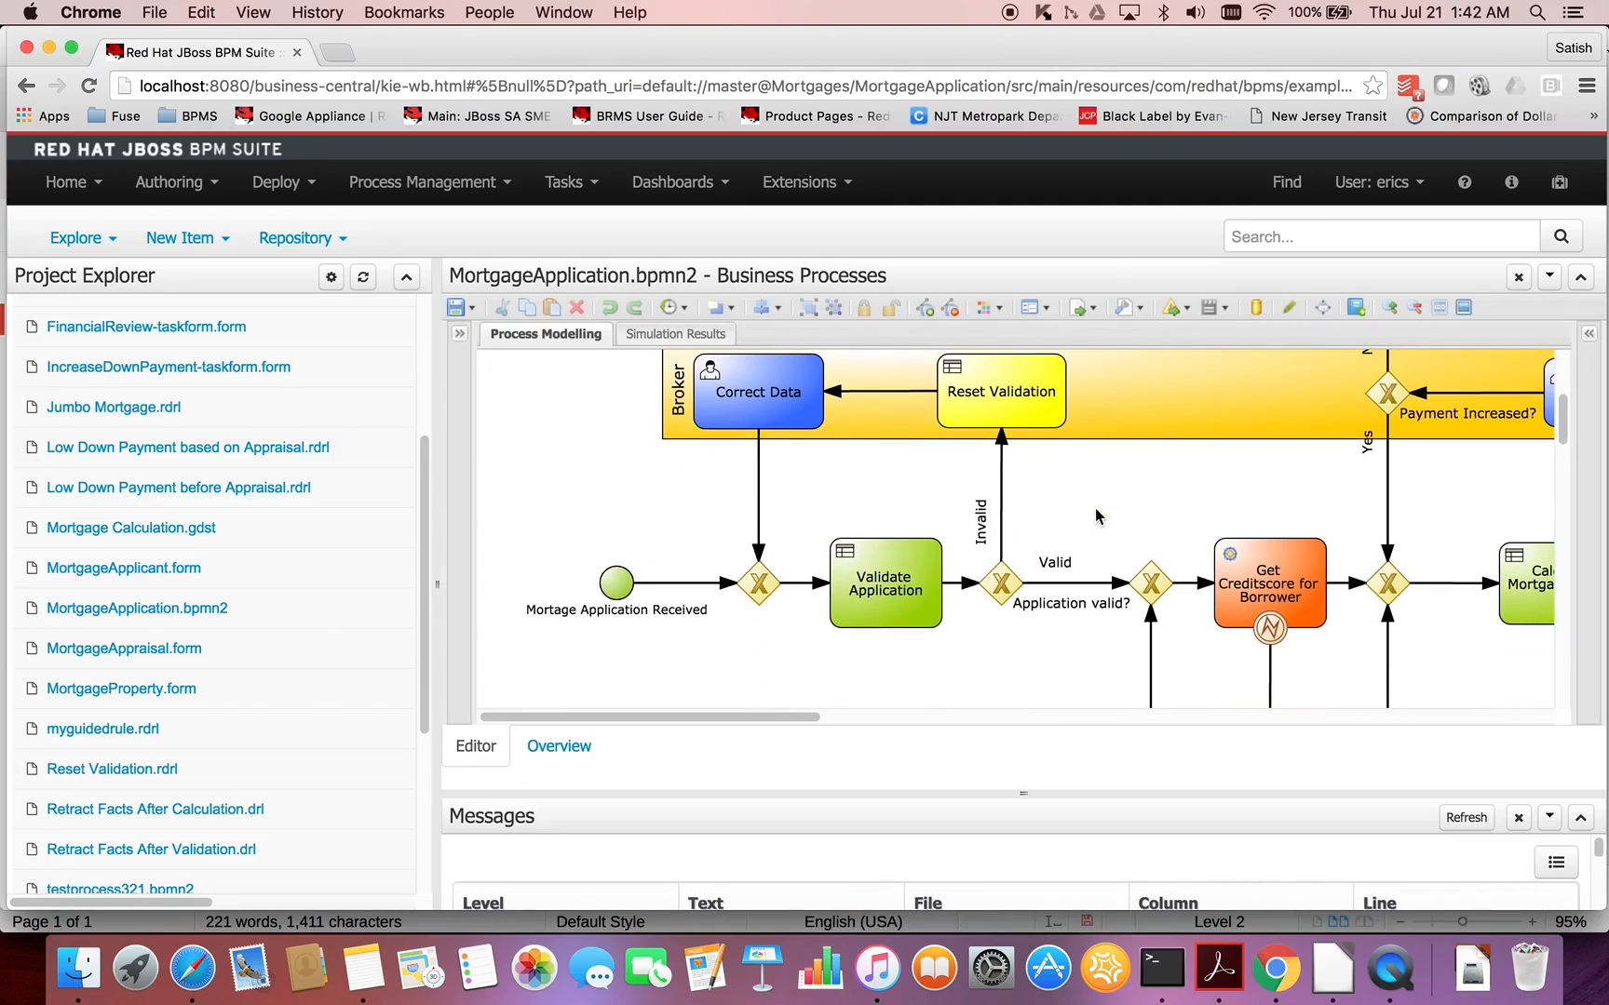
pyautogui.click(888, 617)
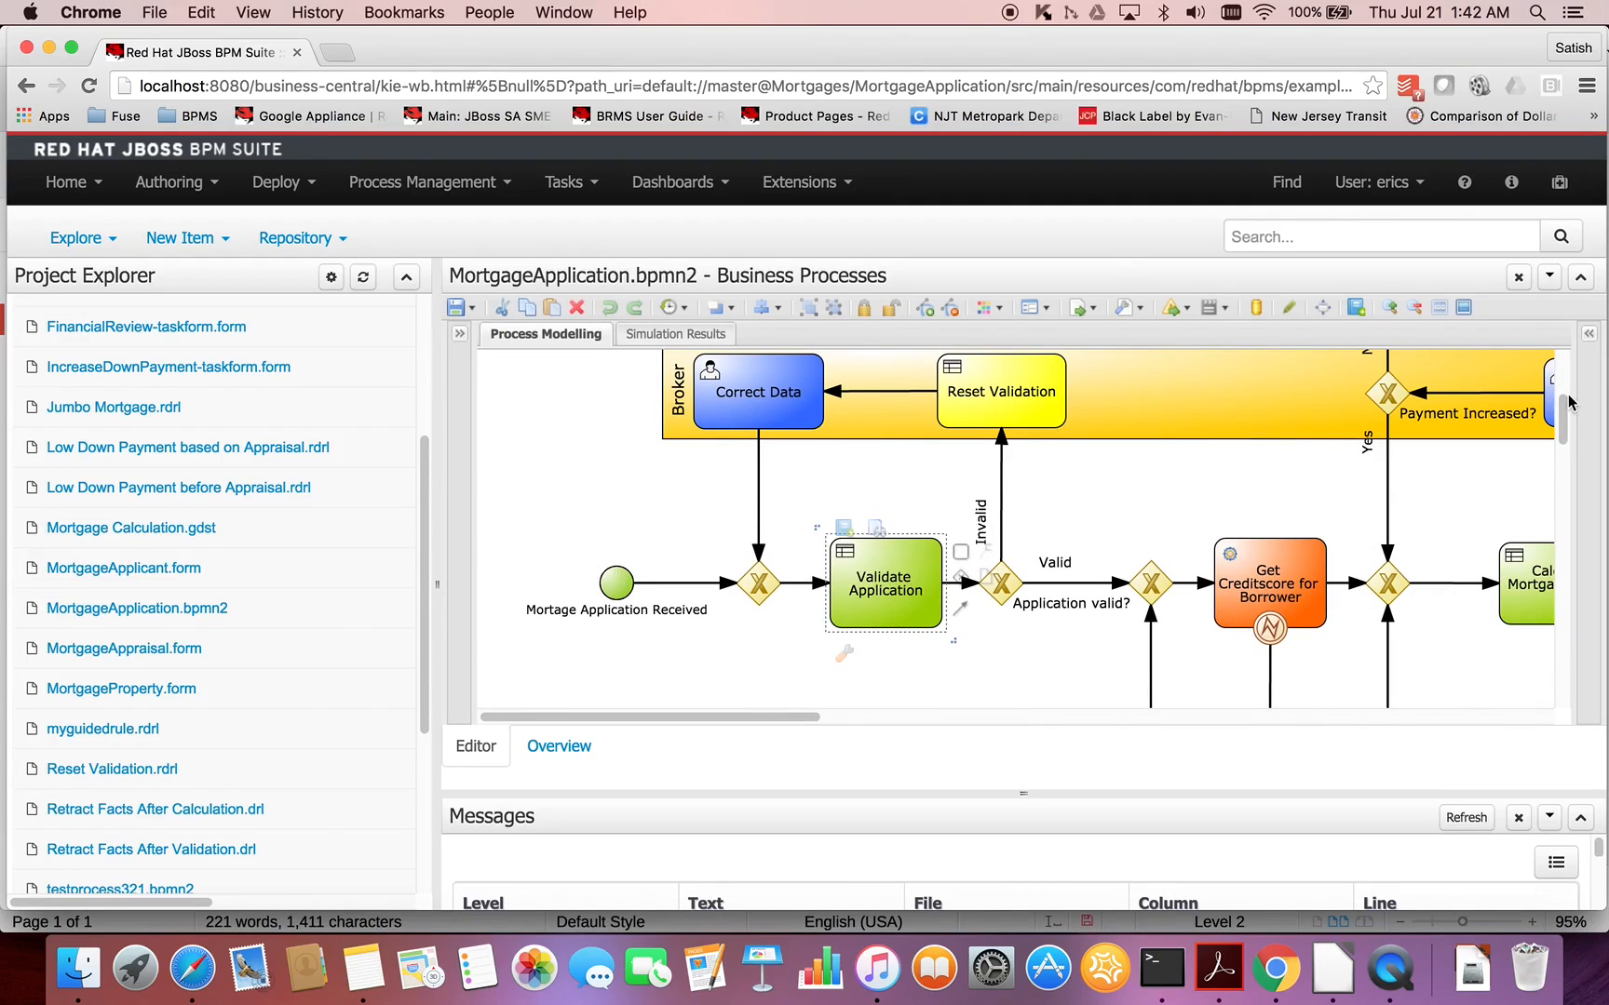
pyautogui.click(1590, 337)
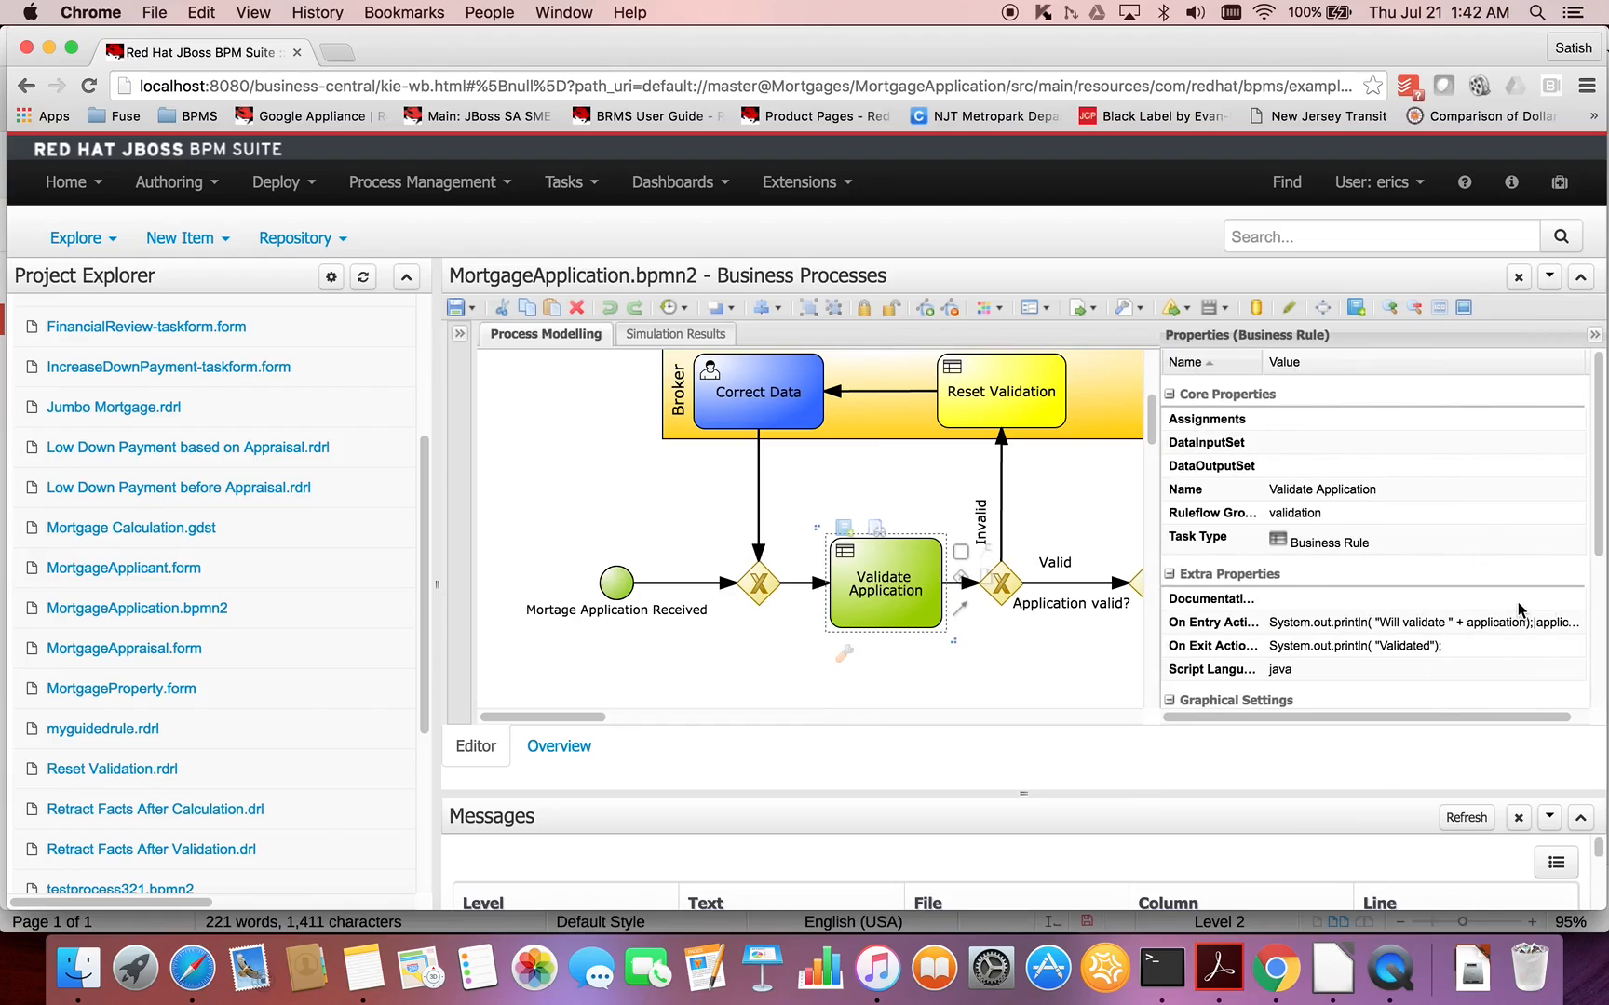
pyautogui.click(1560, 625)
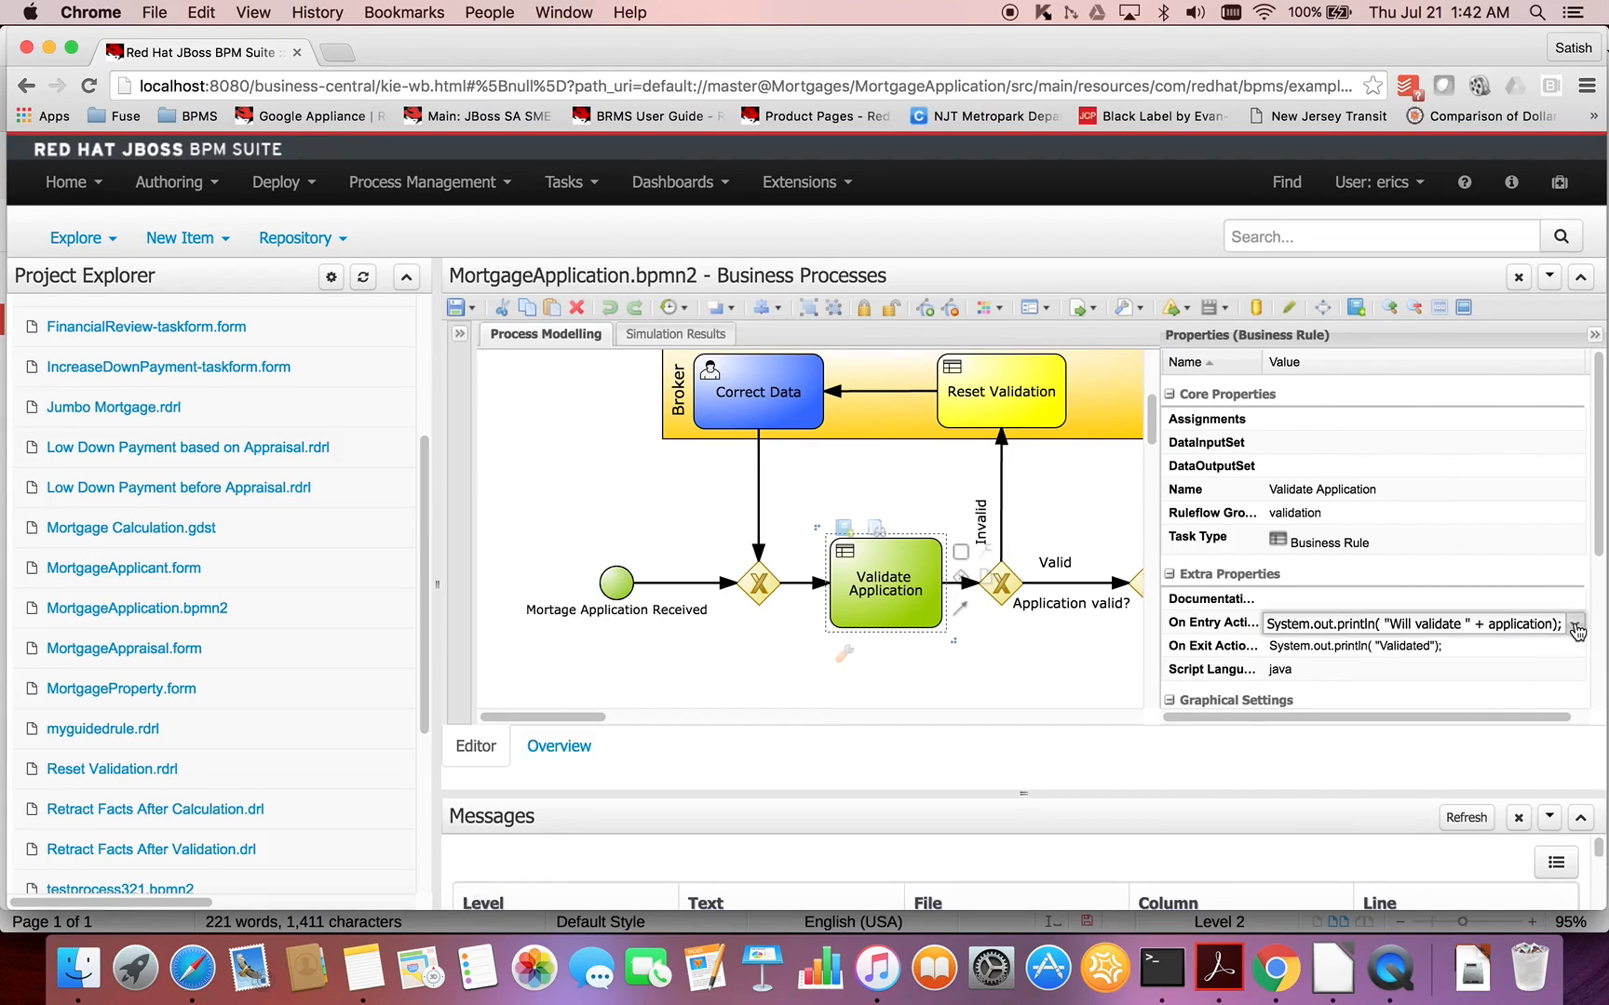
pyautogui.click(1576, 626)
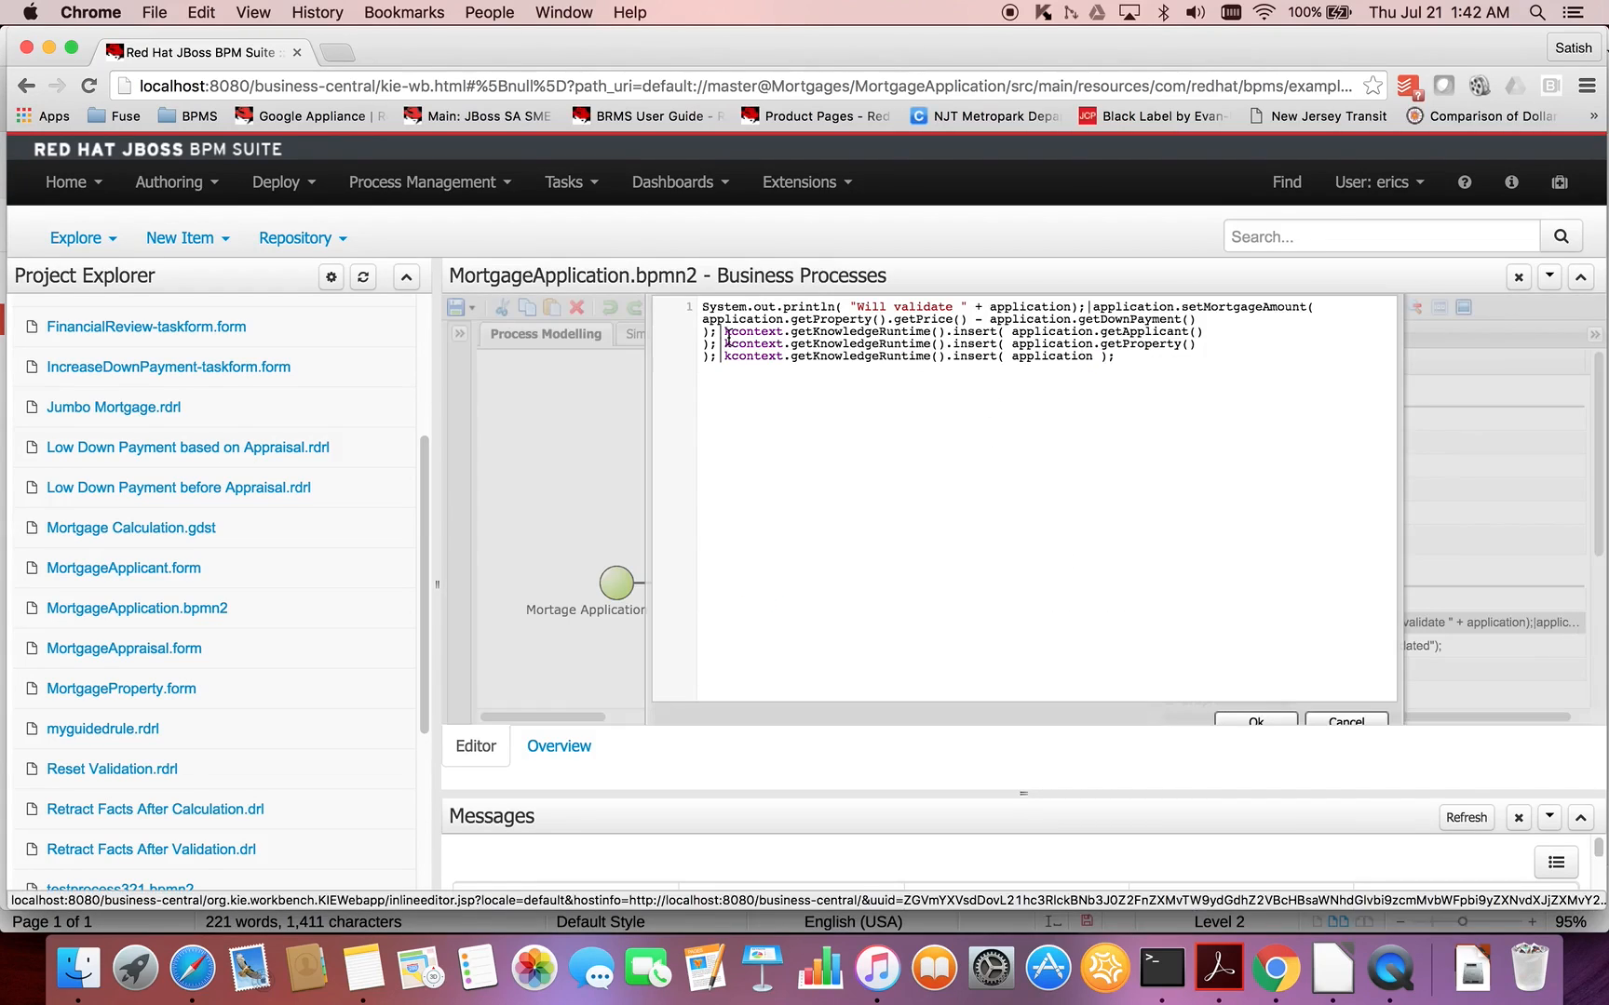
pyautogui.moveTo(727, 332); pyautogui.dragTo(1008, 328)
pyautogui.press('super+c')
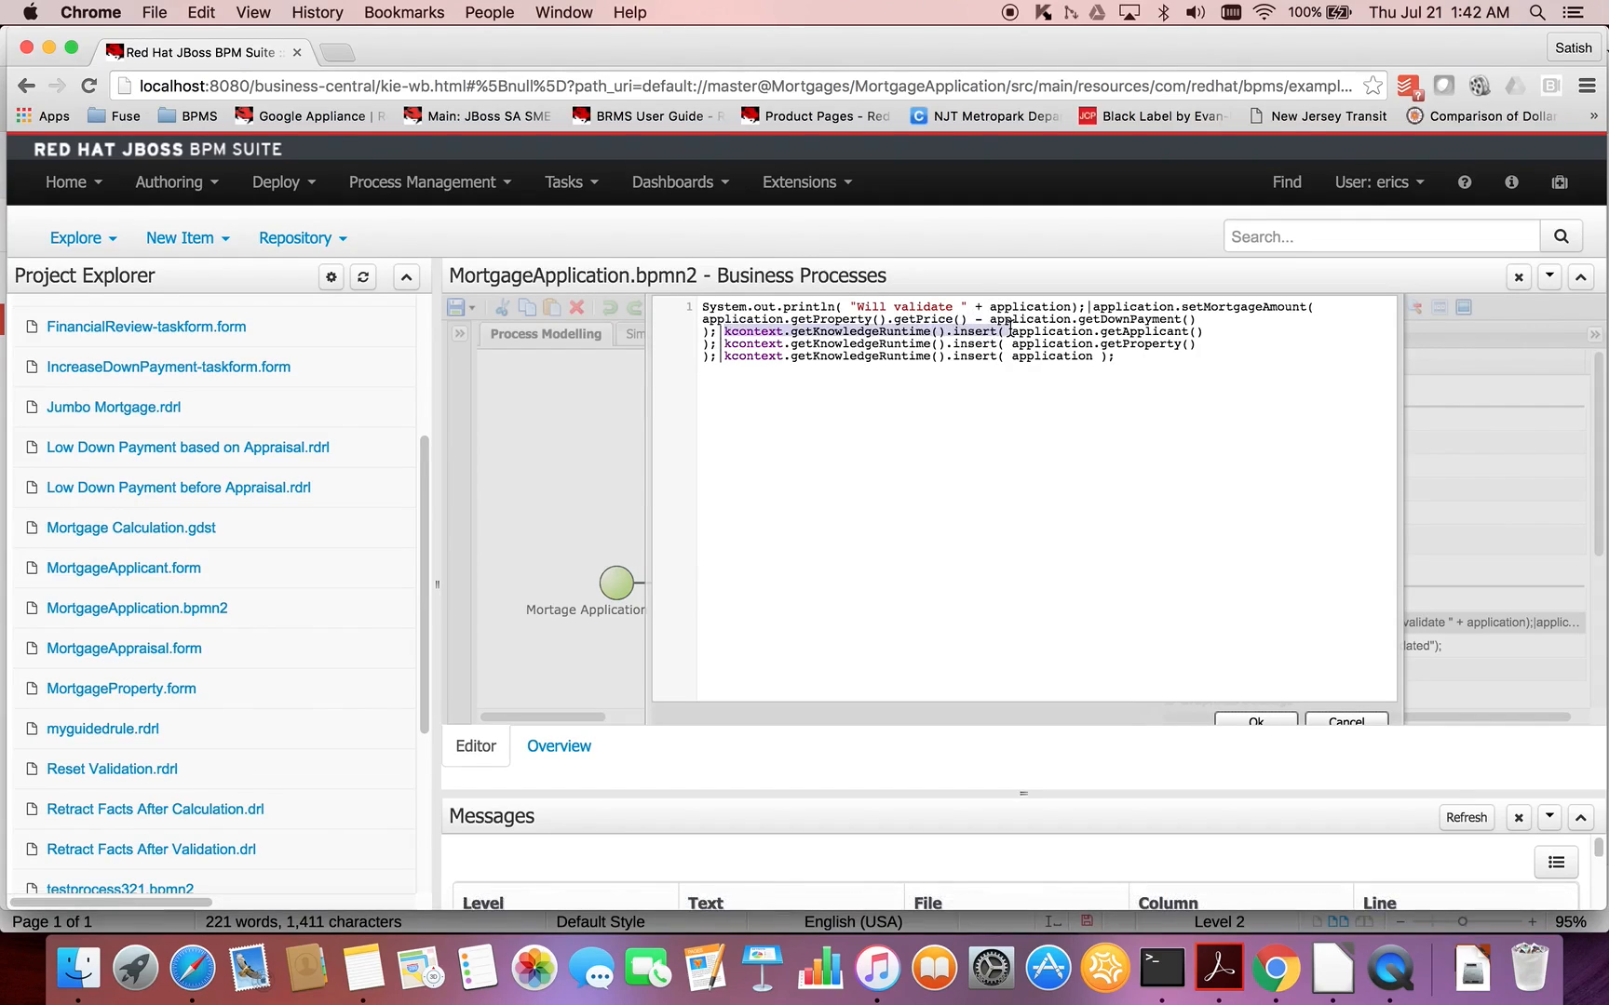
pyautogui.click(1324, 721)
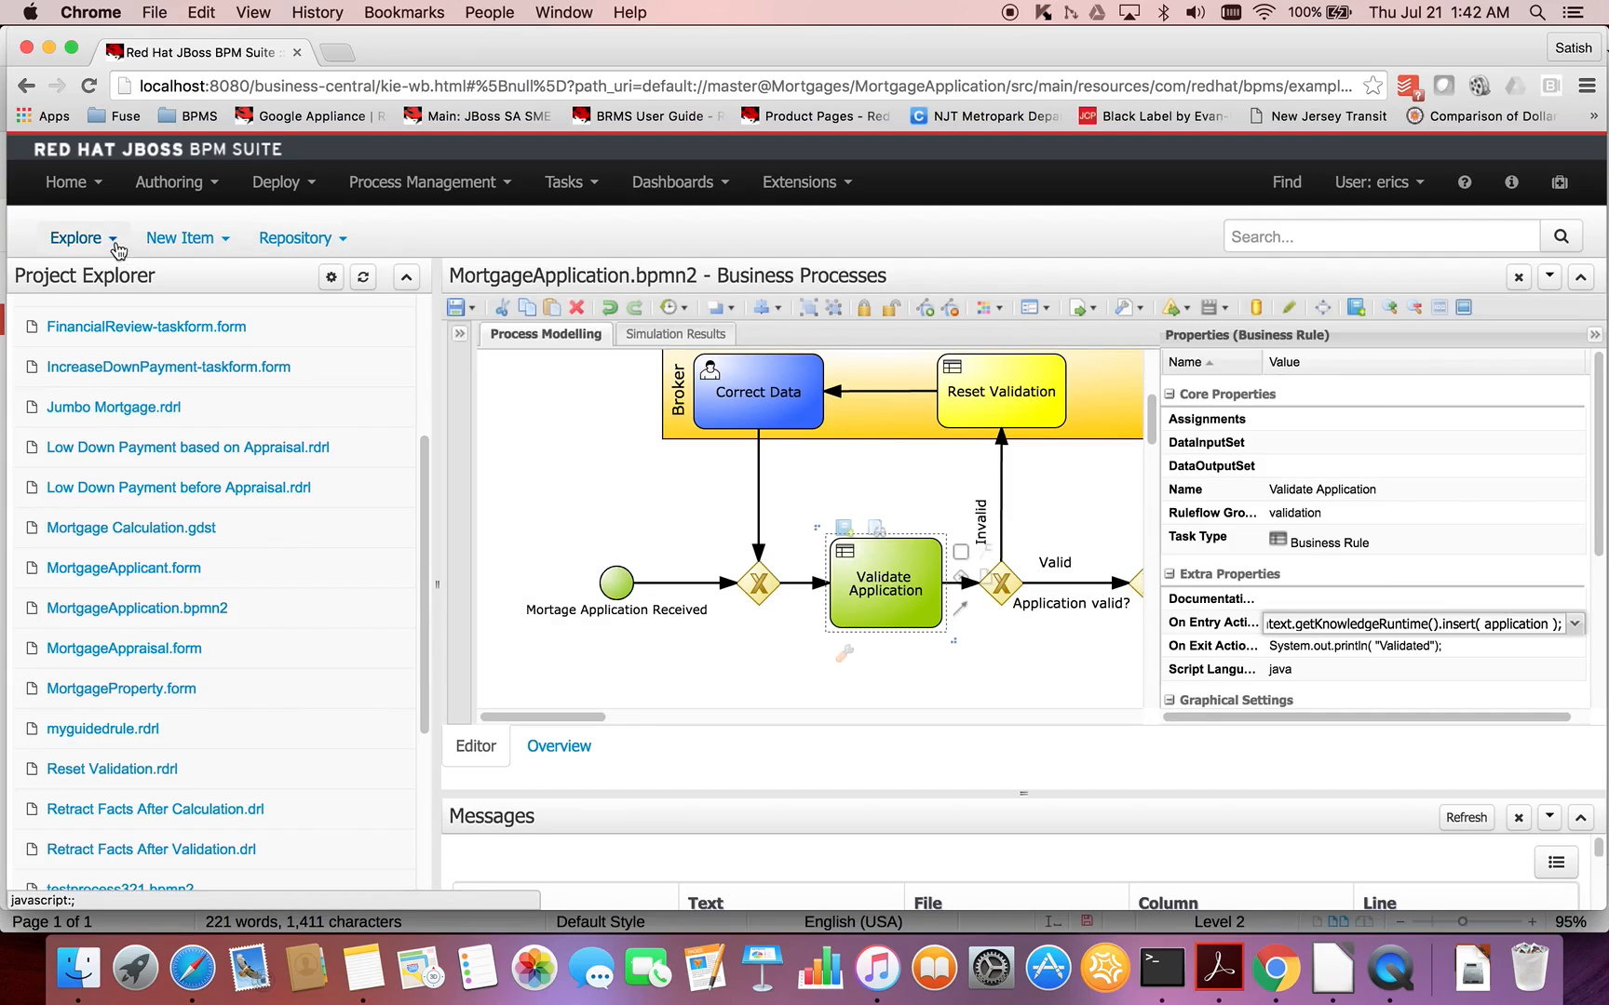
# - Return to the acme organization's vmmigration project and reopen VM Validation Automation.bpmn2 from its resources package
pyautogui.scroll(5, 205, 332)
pyautogui.click(96, 354)
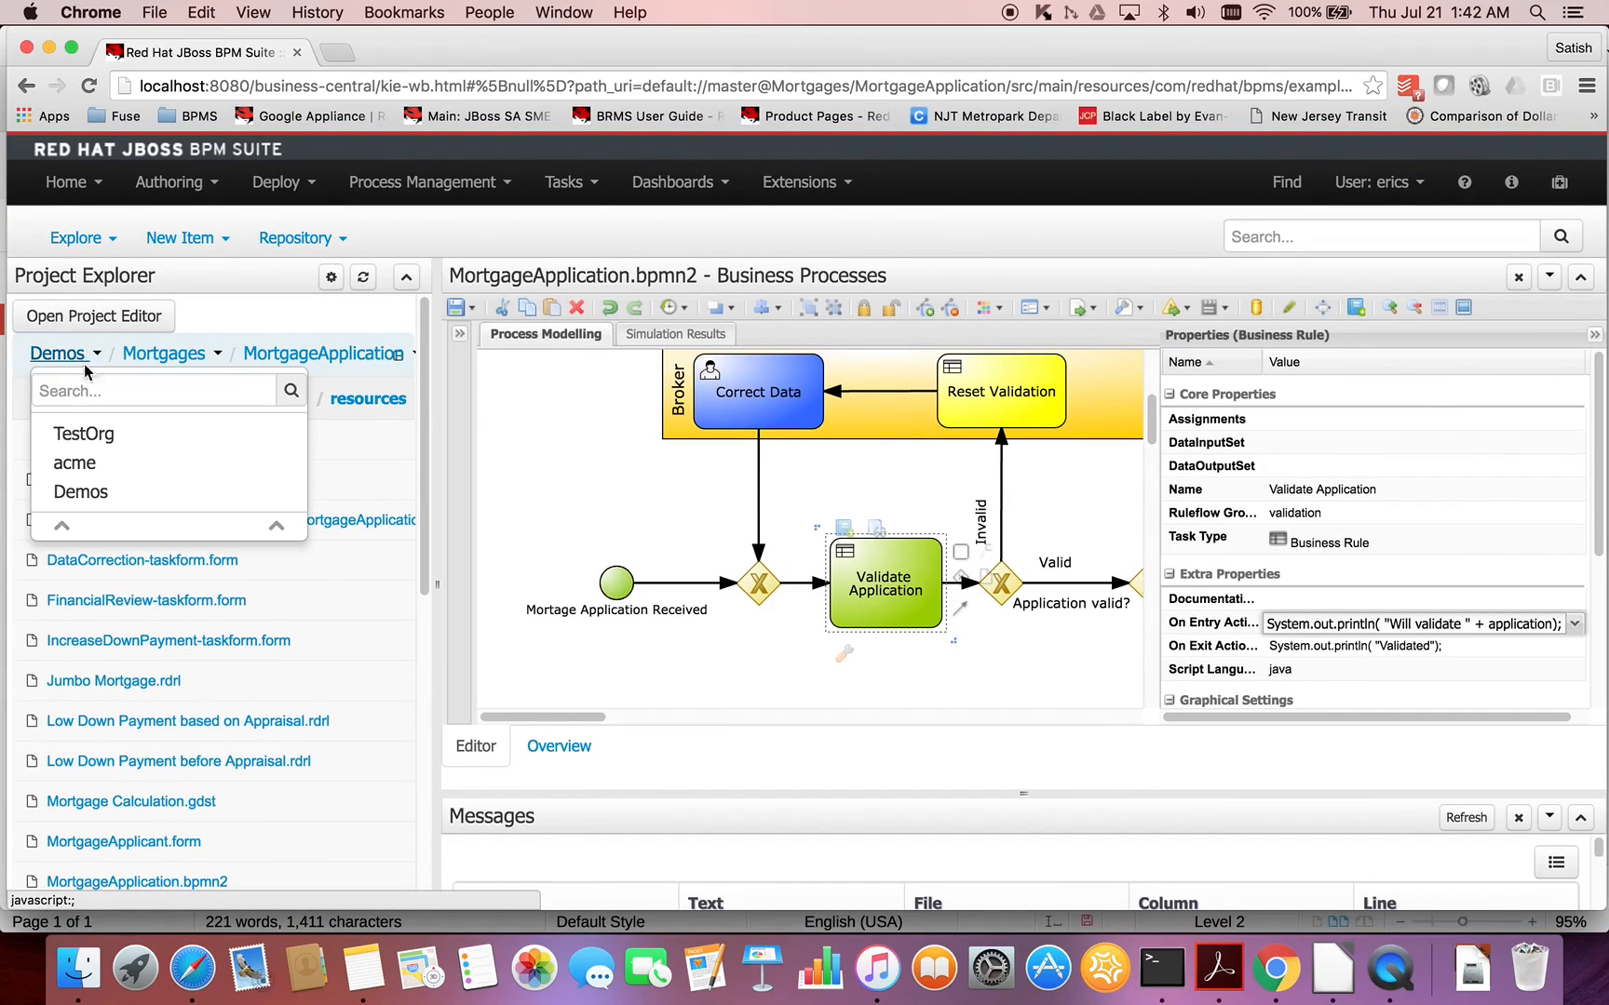
pyautogui.click(79, 462)
pyautogui.click(75, 480)
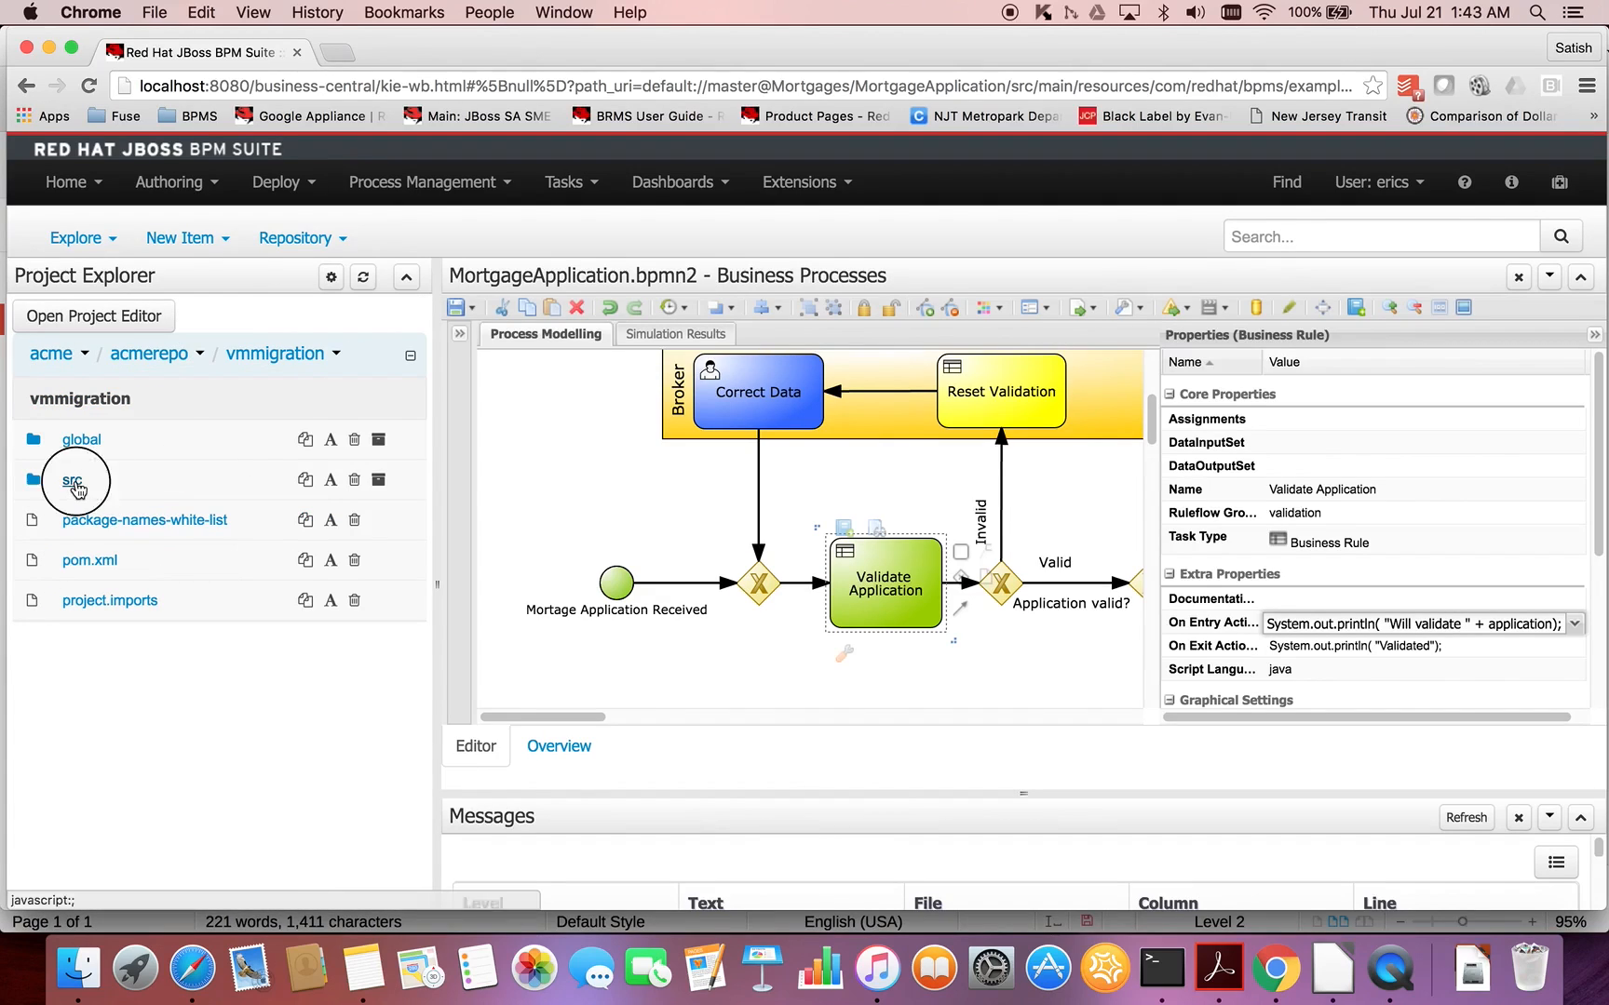
pyautogui.click(115, 479)
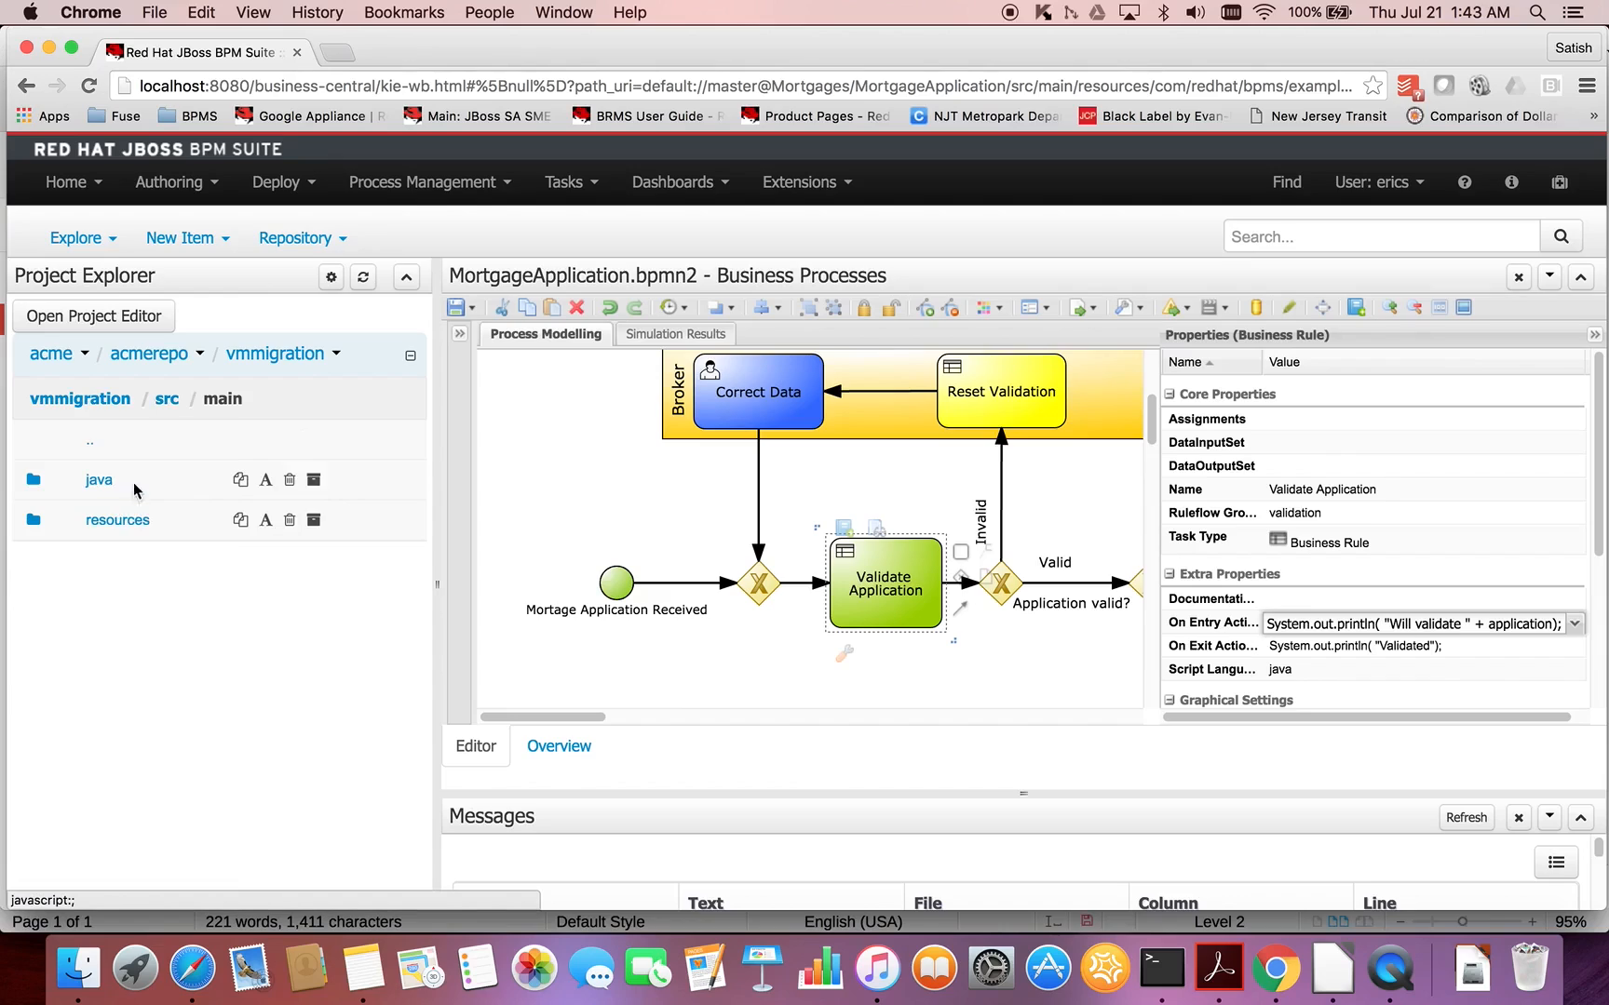
pyautogui.click(124, 530)
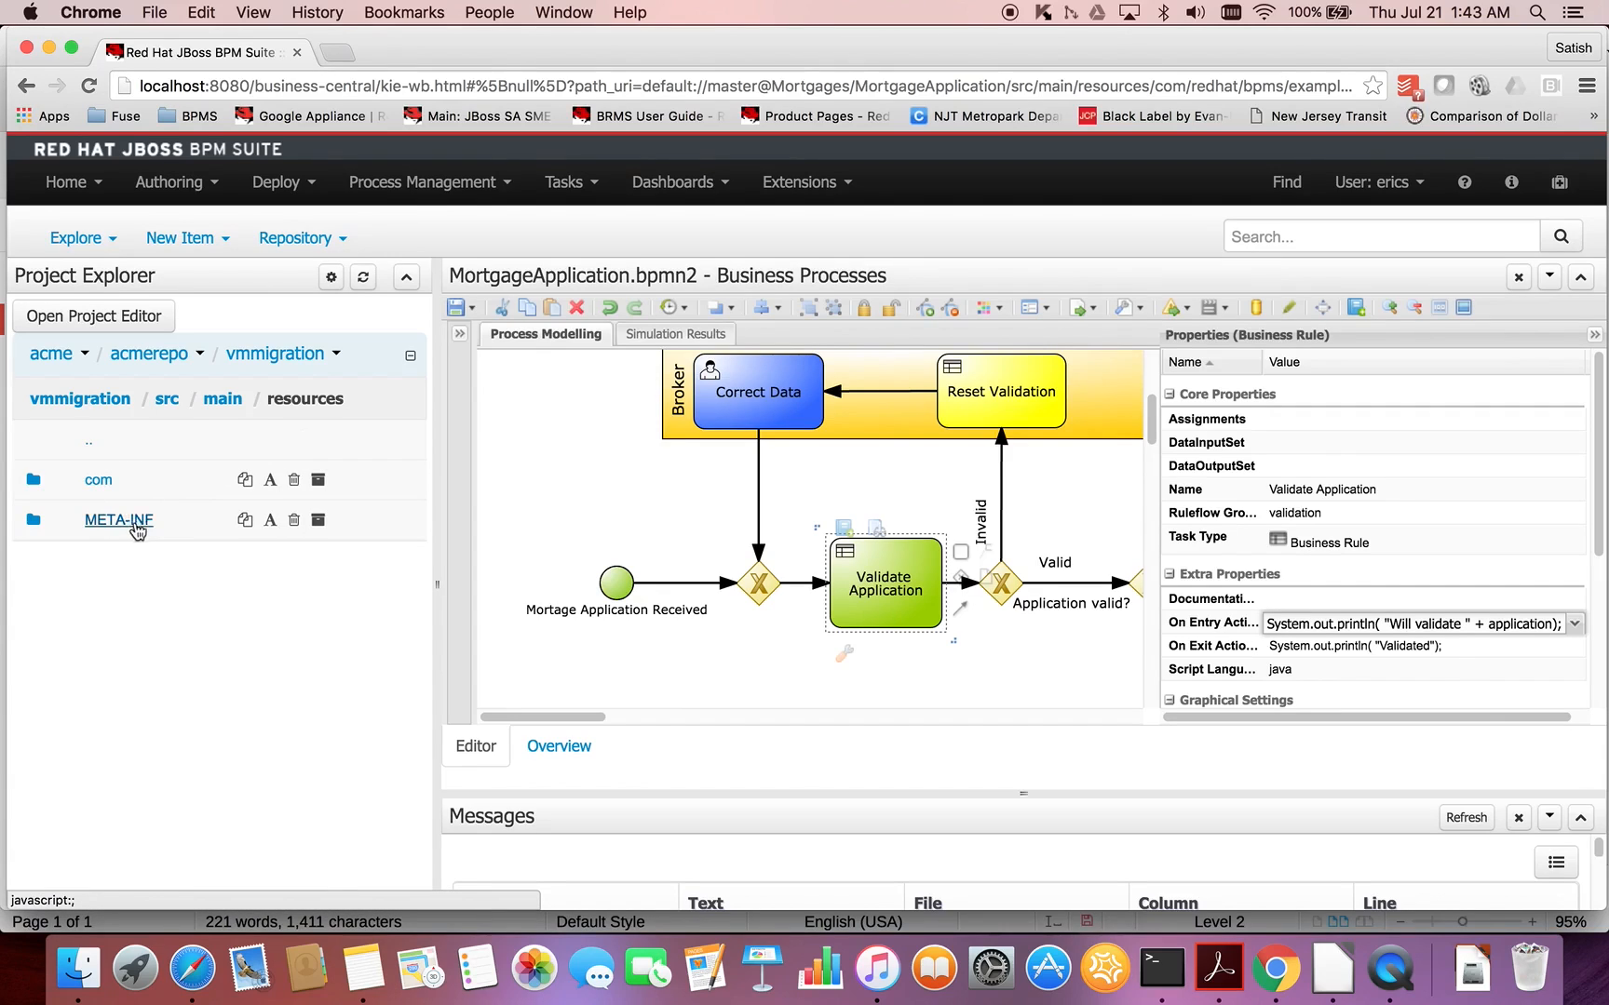
pyautogui.click(110, 484)
pyautogui.click(121, 491)
pyautogui.click(129, 482)
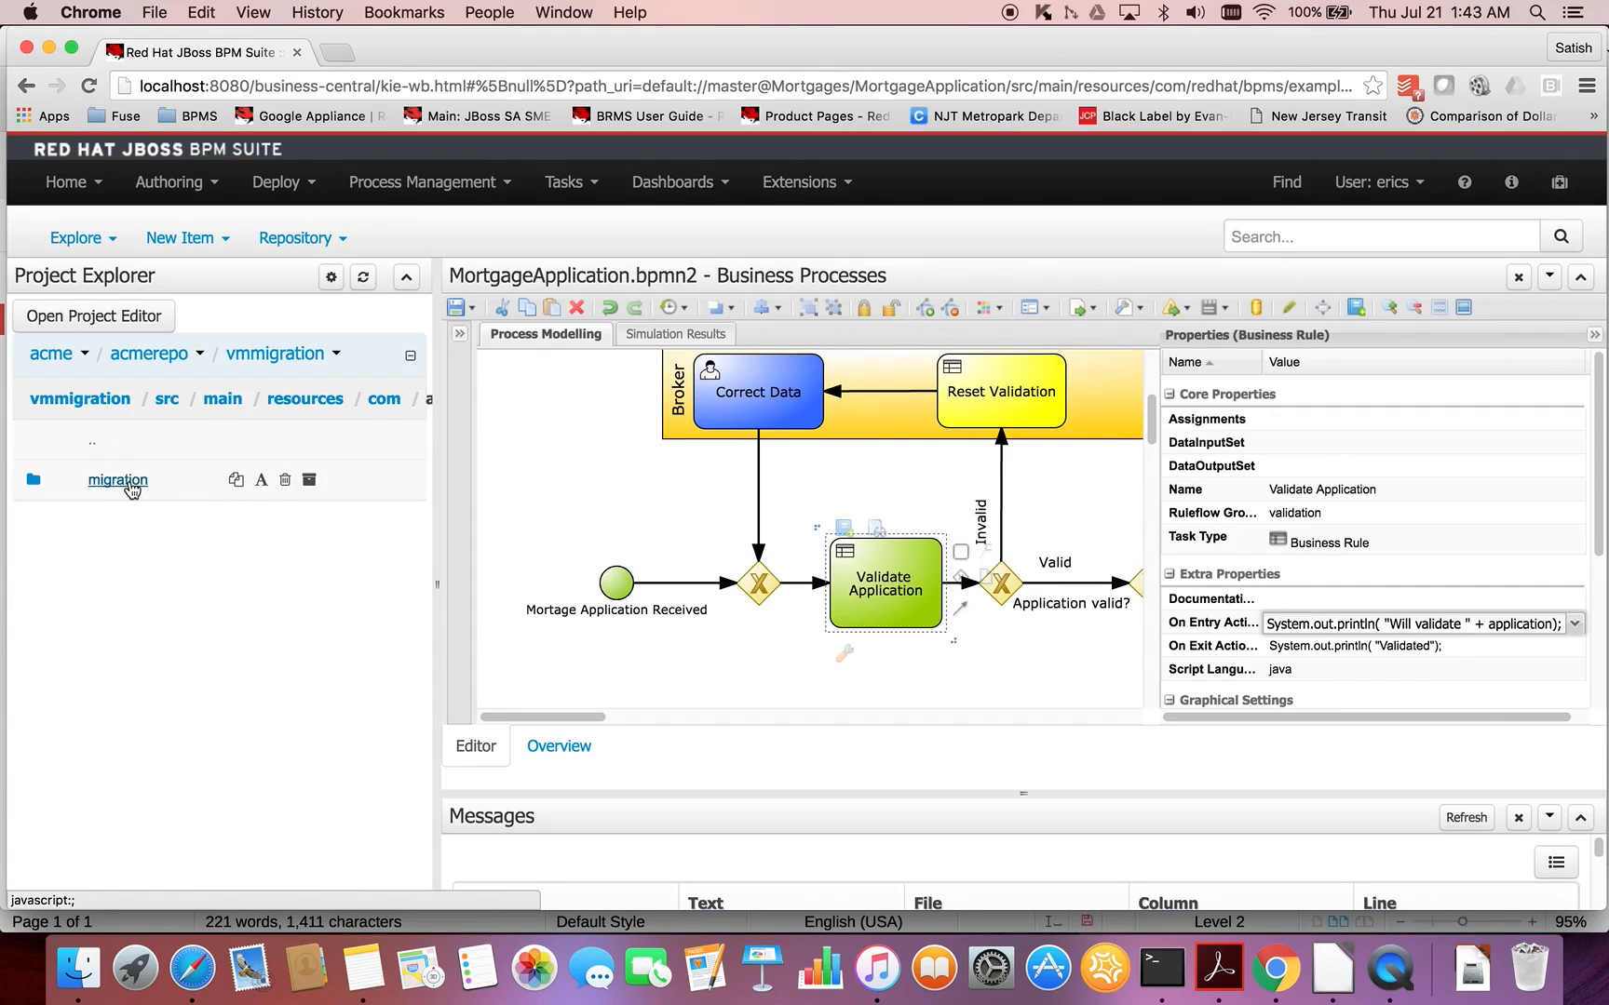
pyautogui.click(151, 491)
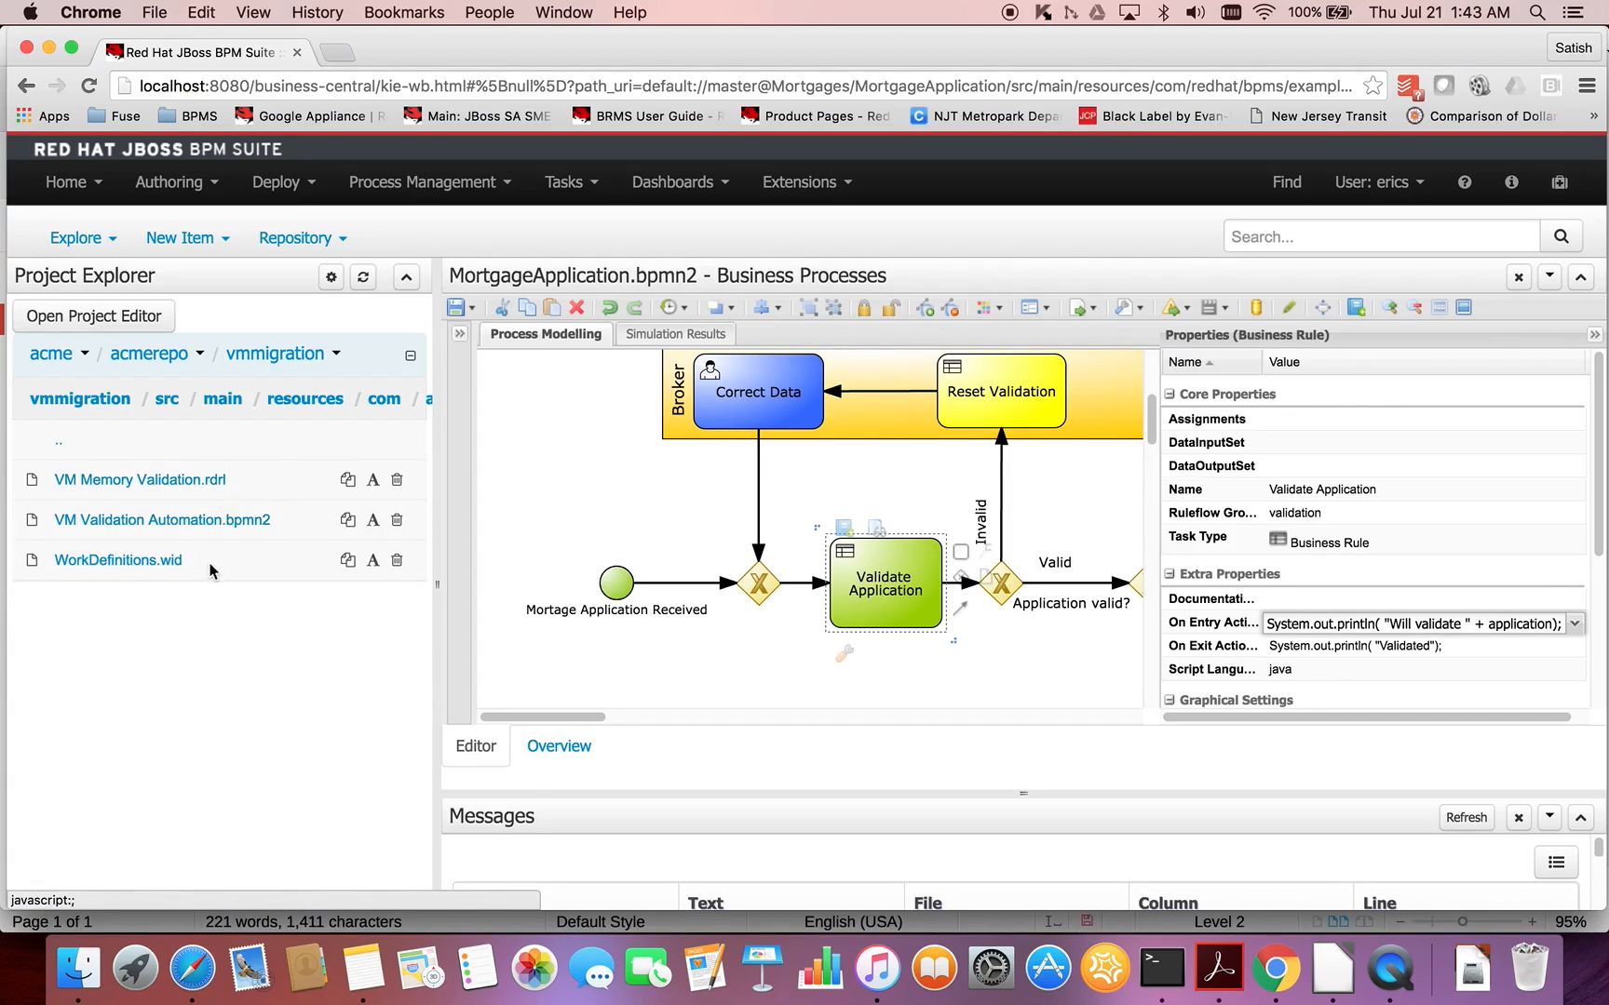
pyautogui.click(199, 531)
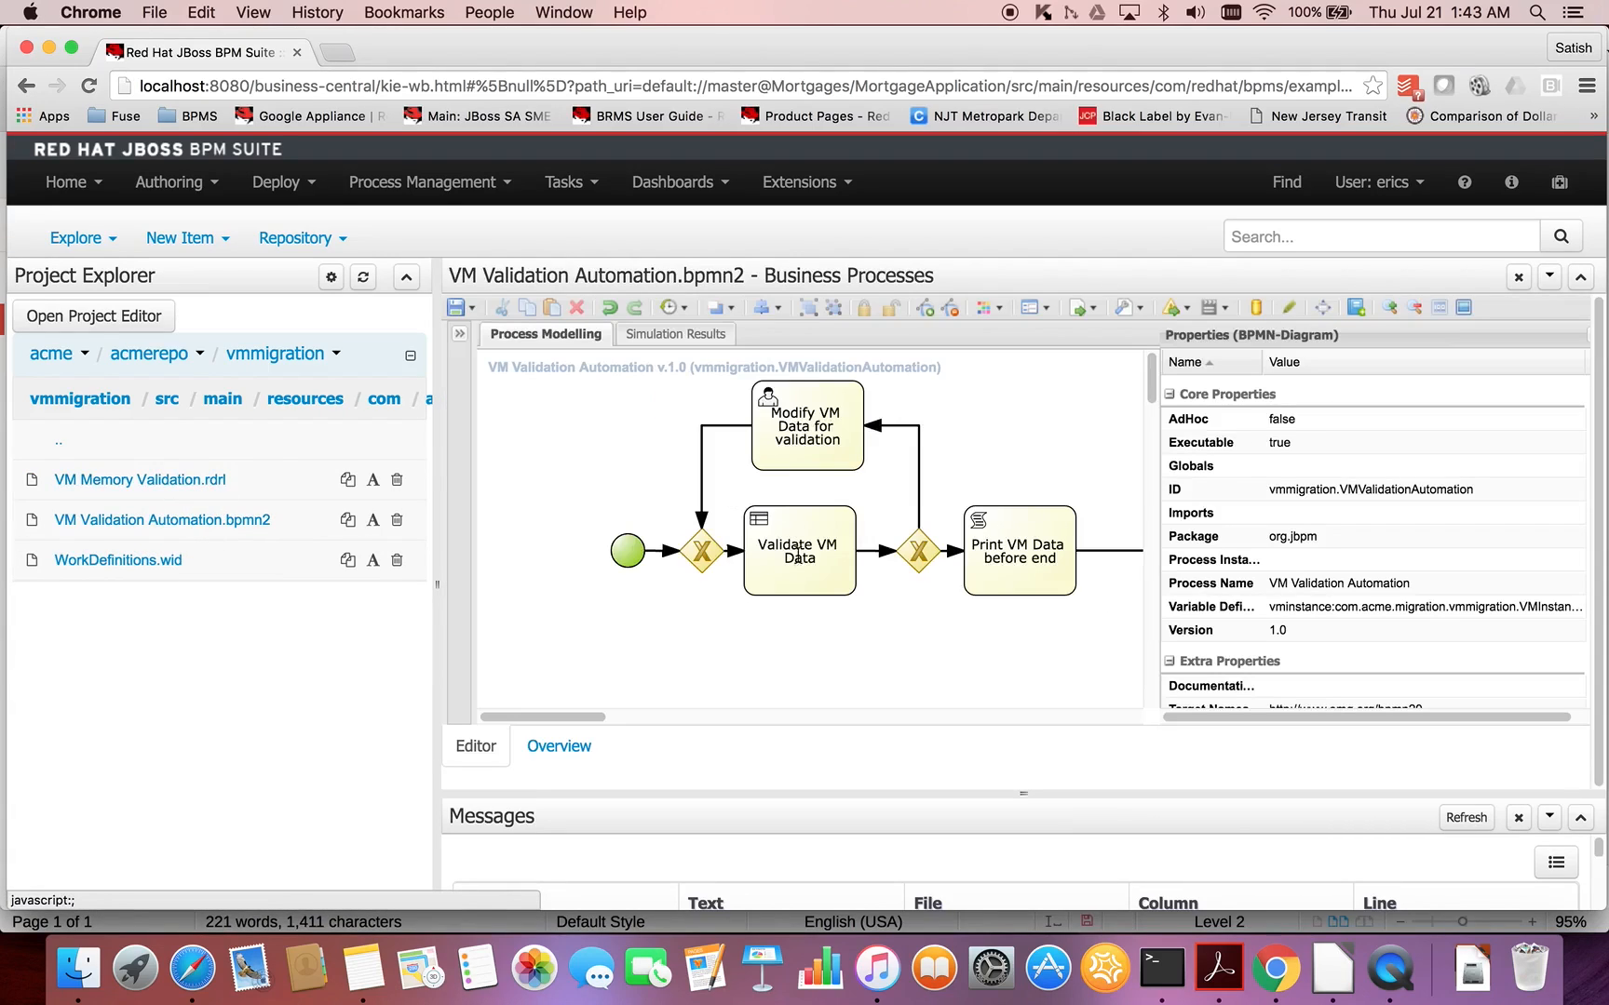
# - Set an on-entry action for the Validate VM Data task that passes vminstance to kcontext.getKnowledgeRuntime().insert
pyautogui.click(826, 564)
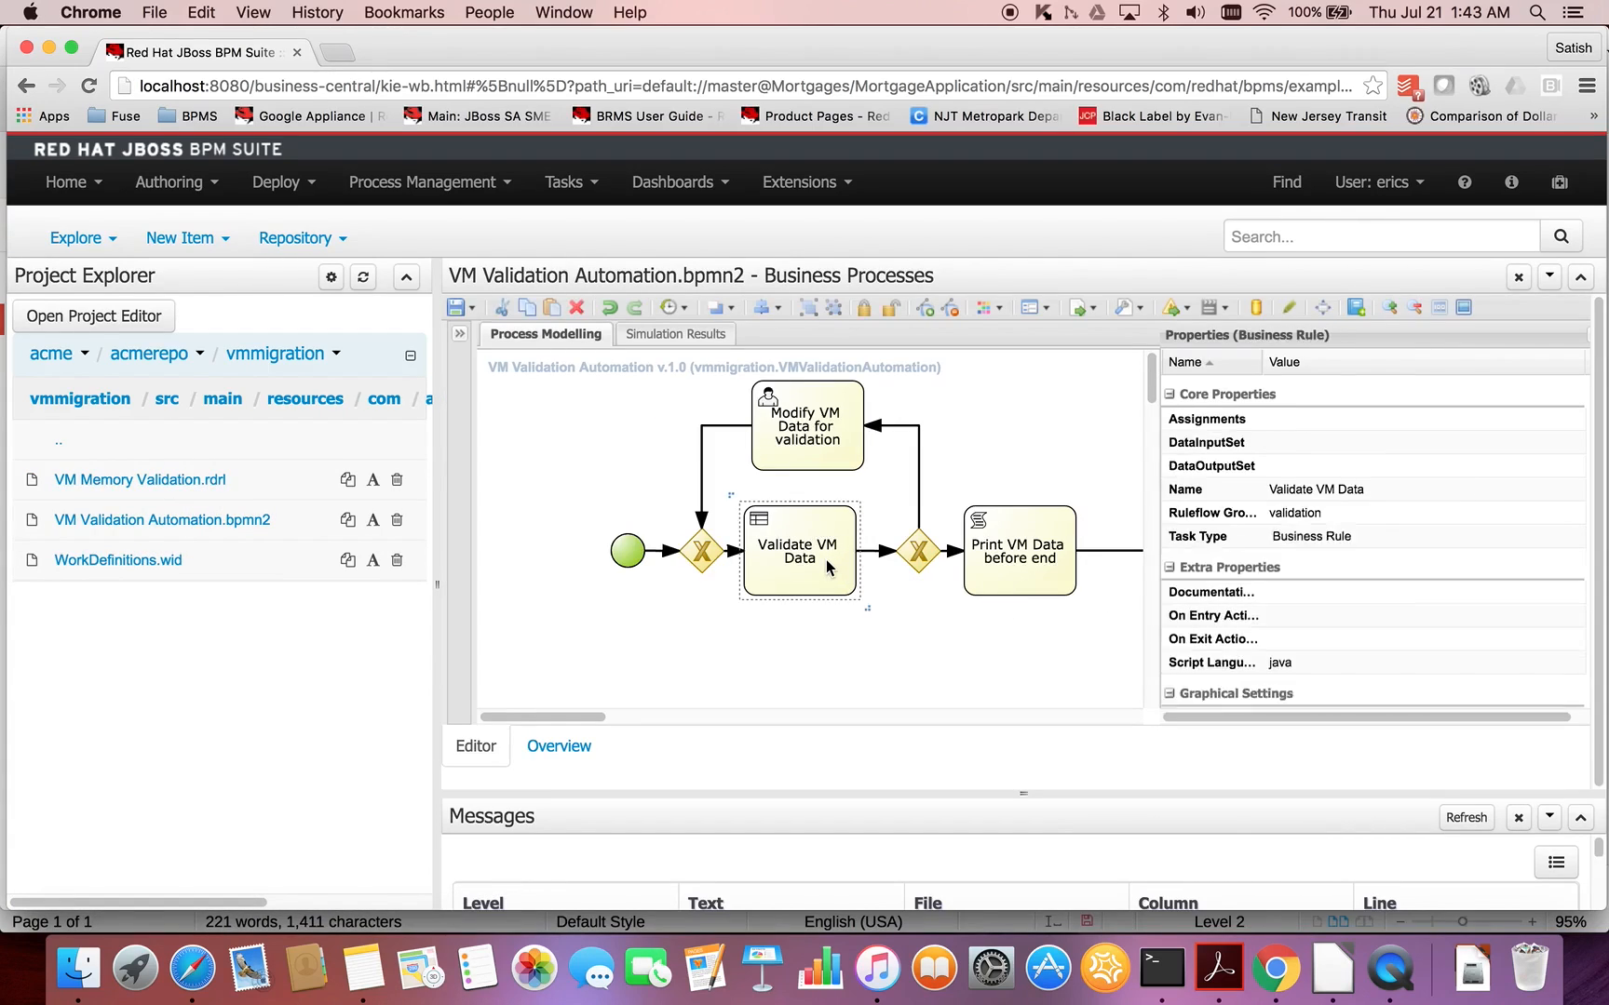
pyautogui.click(1549, 624)
pyautogui.click(1573, 626)
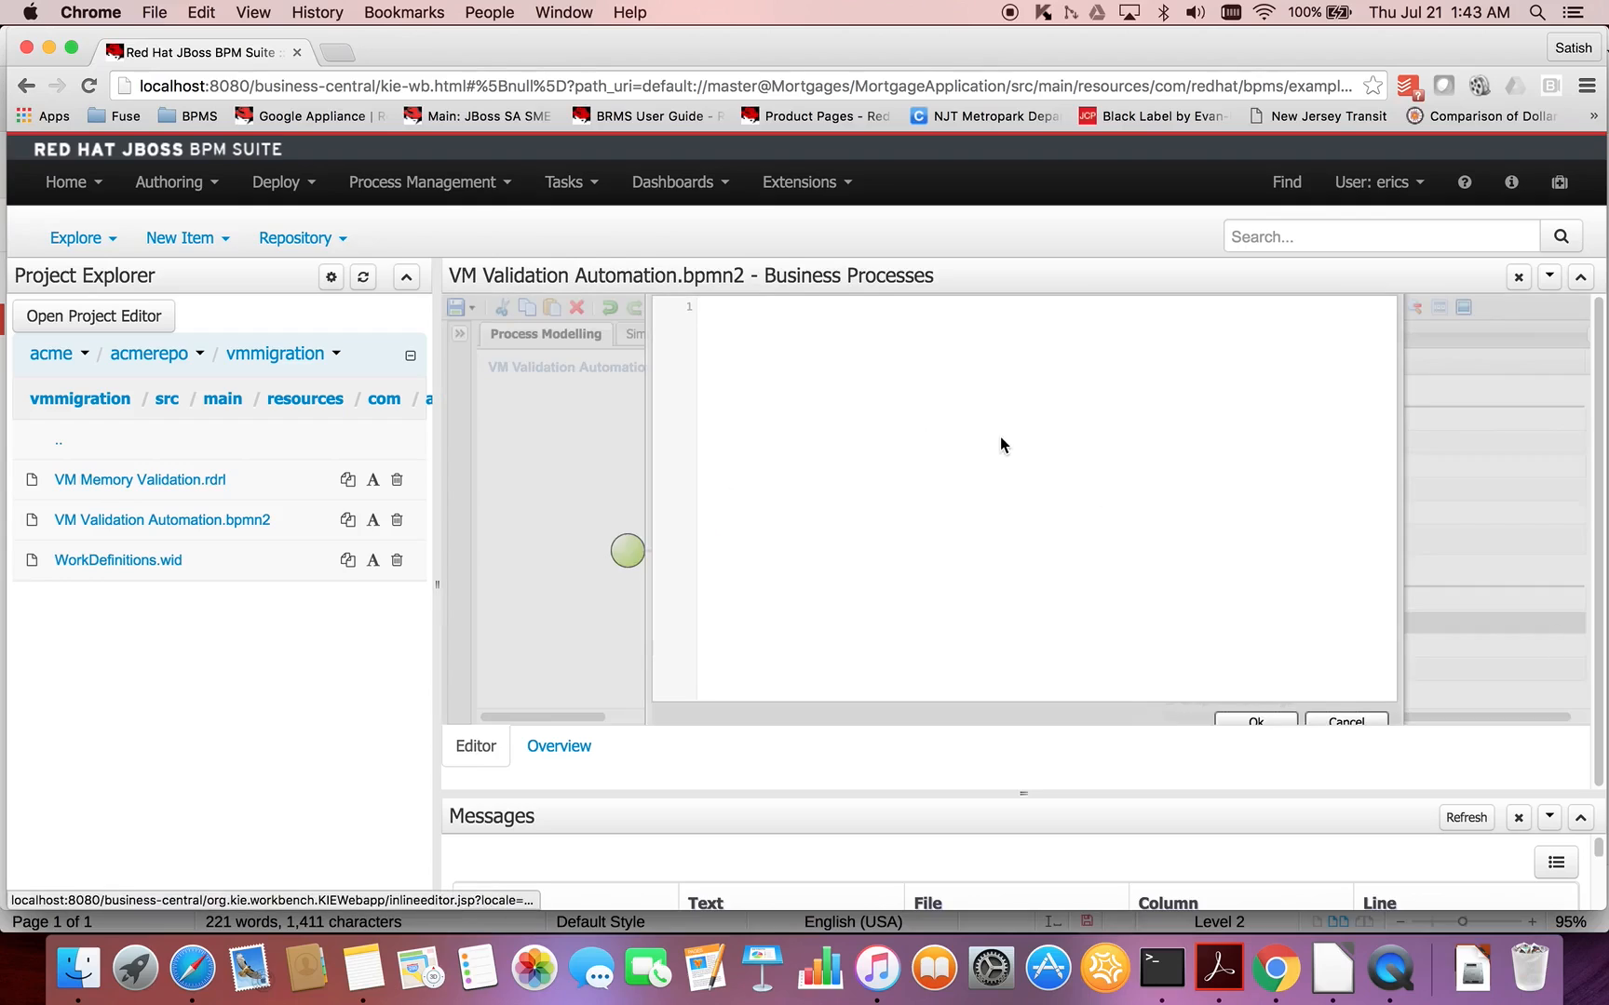
pyautogui.press('super+v')
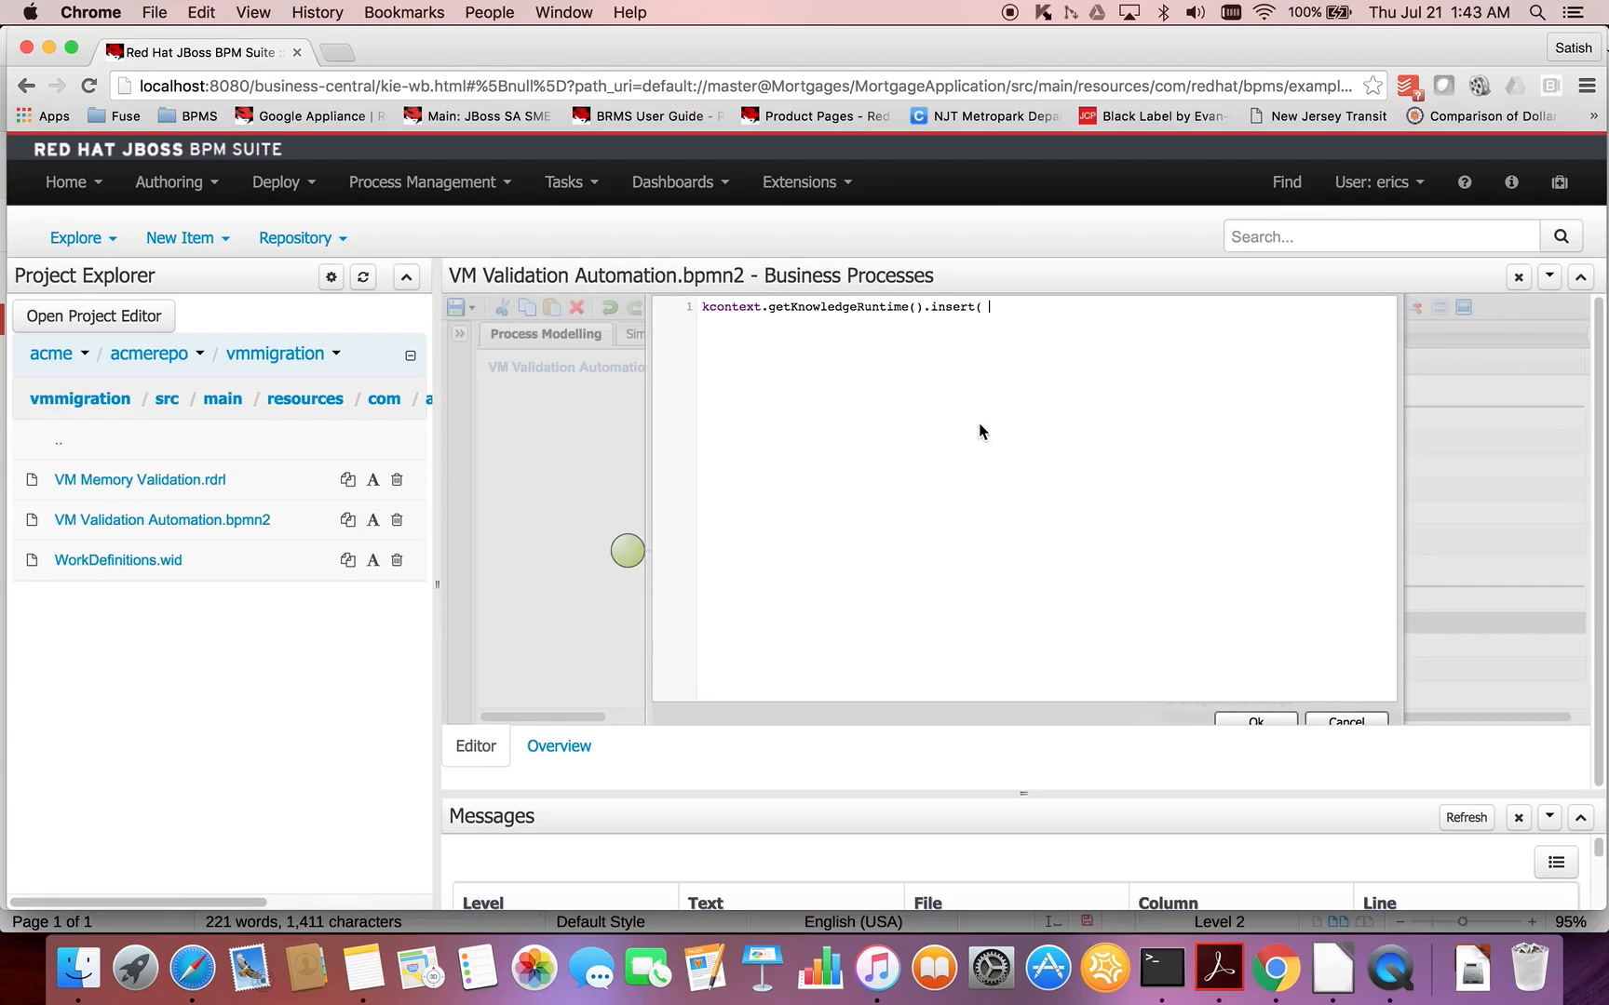
pyautogui.write('vminst')
pyautogui.click(1275, 726)
pyautogui.click(757, 618)
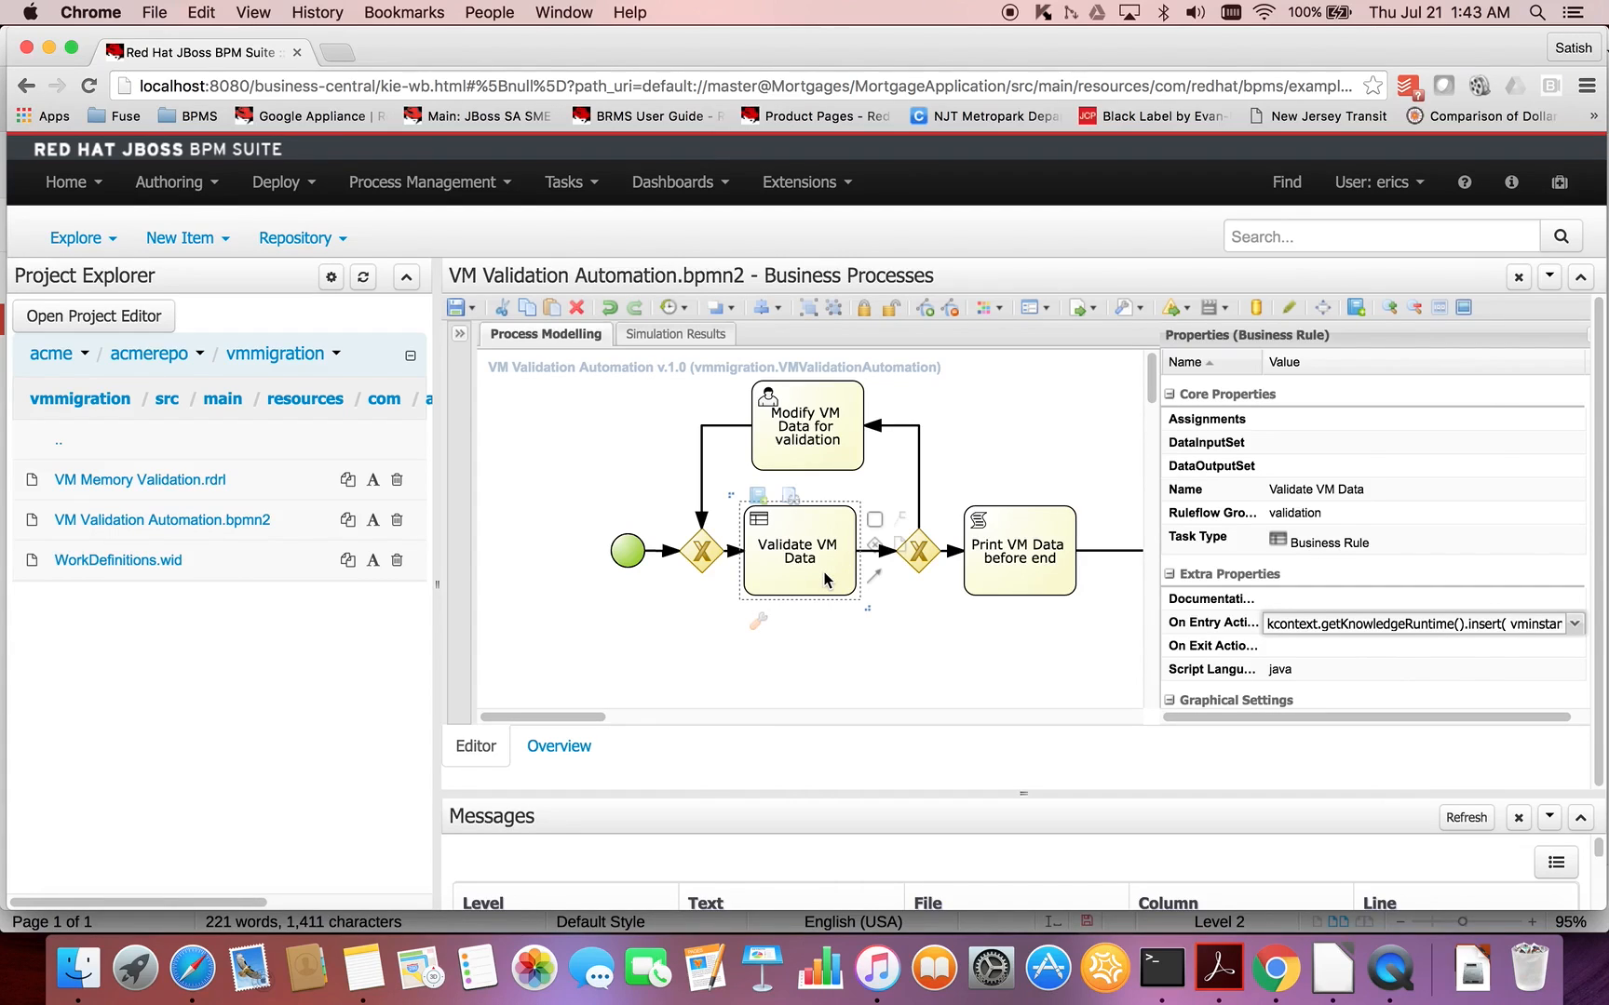
# - Switch to the LibreOffice notes and append "kcontext.getKnowledgeRuntime().insert( vmvalidation )" to the Validate VM Data business rule task item
pyautogui.press('super+Tab')
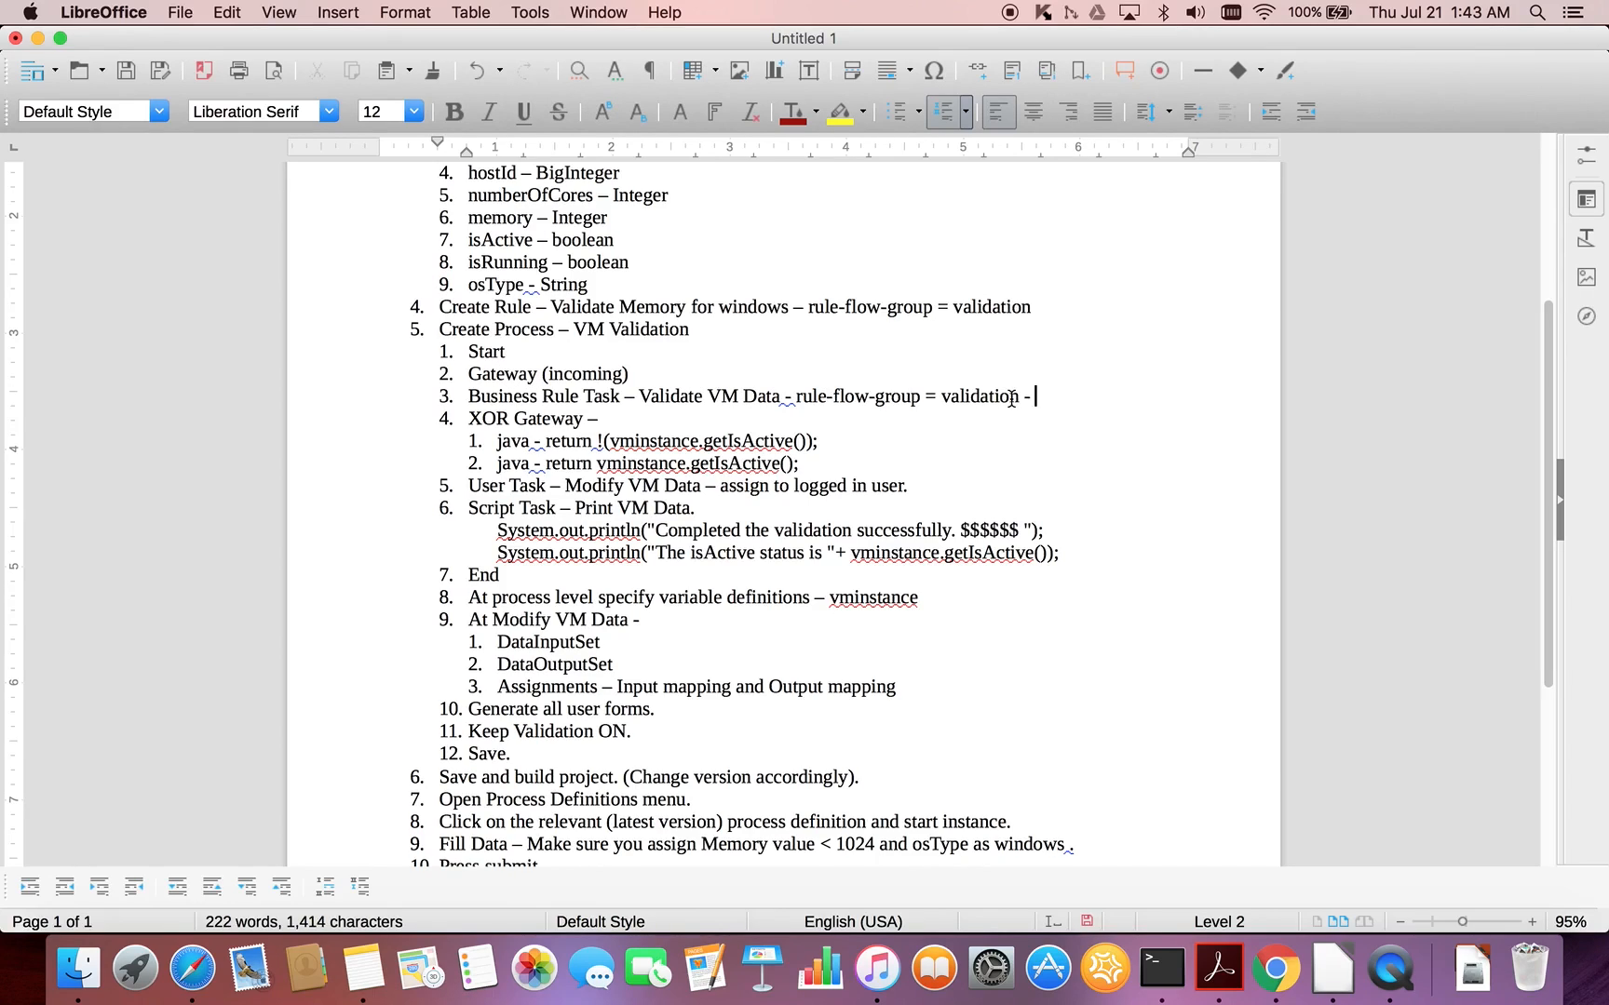
pyautogui.press('super+v')
pyautogui.write('vmvalidation')
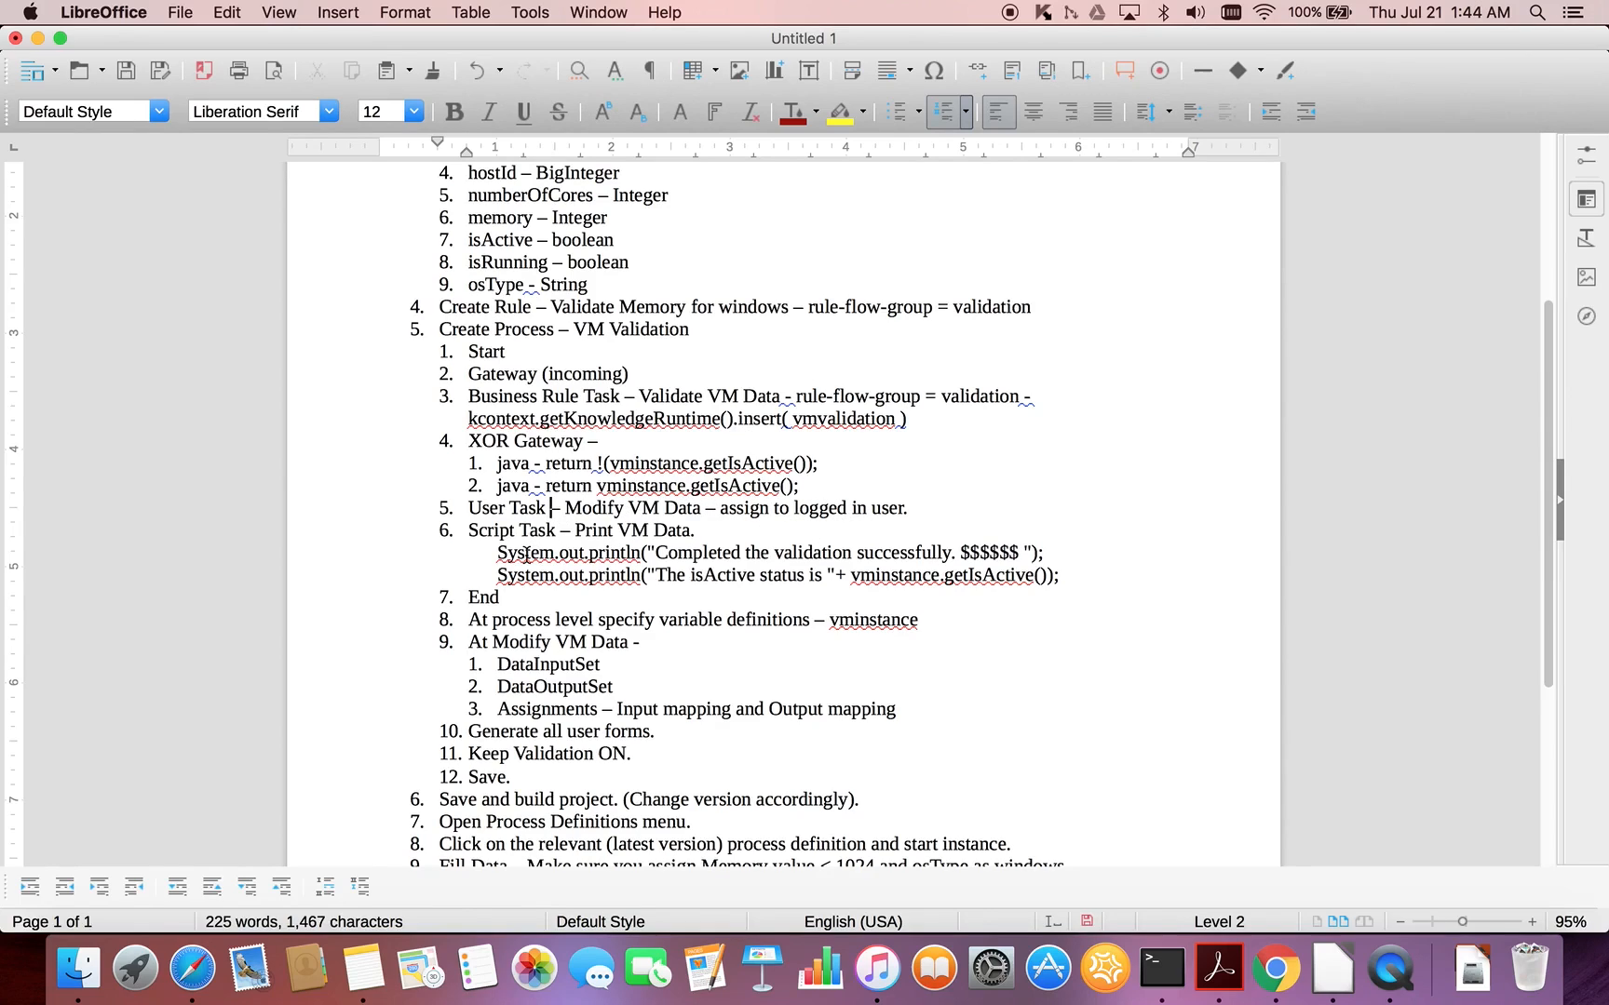
# - Append "- Data inout and Data output mappings" to the Modify VM Data user task item in the notes
pyautogui.click(924, 511)
pyautogui.write('- Dat')
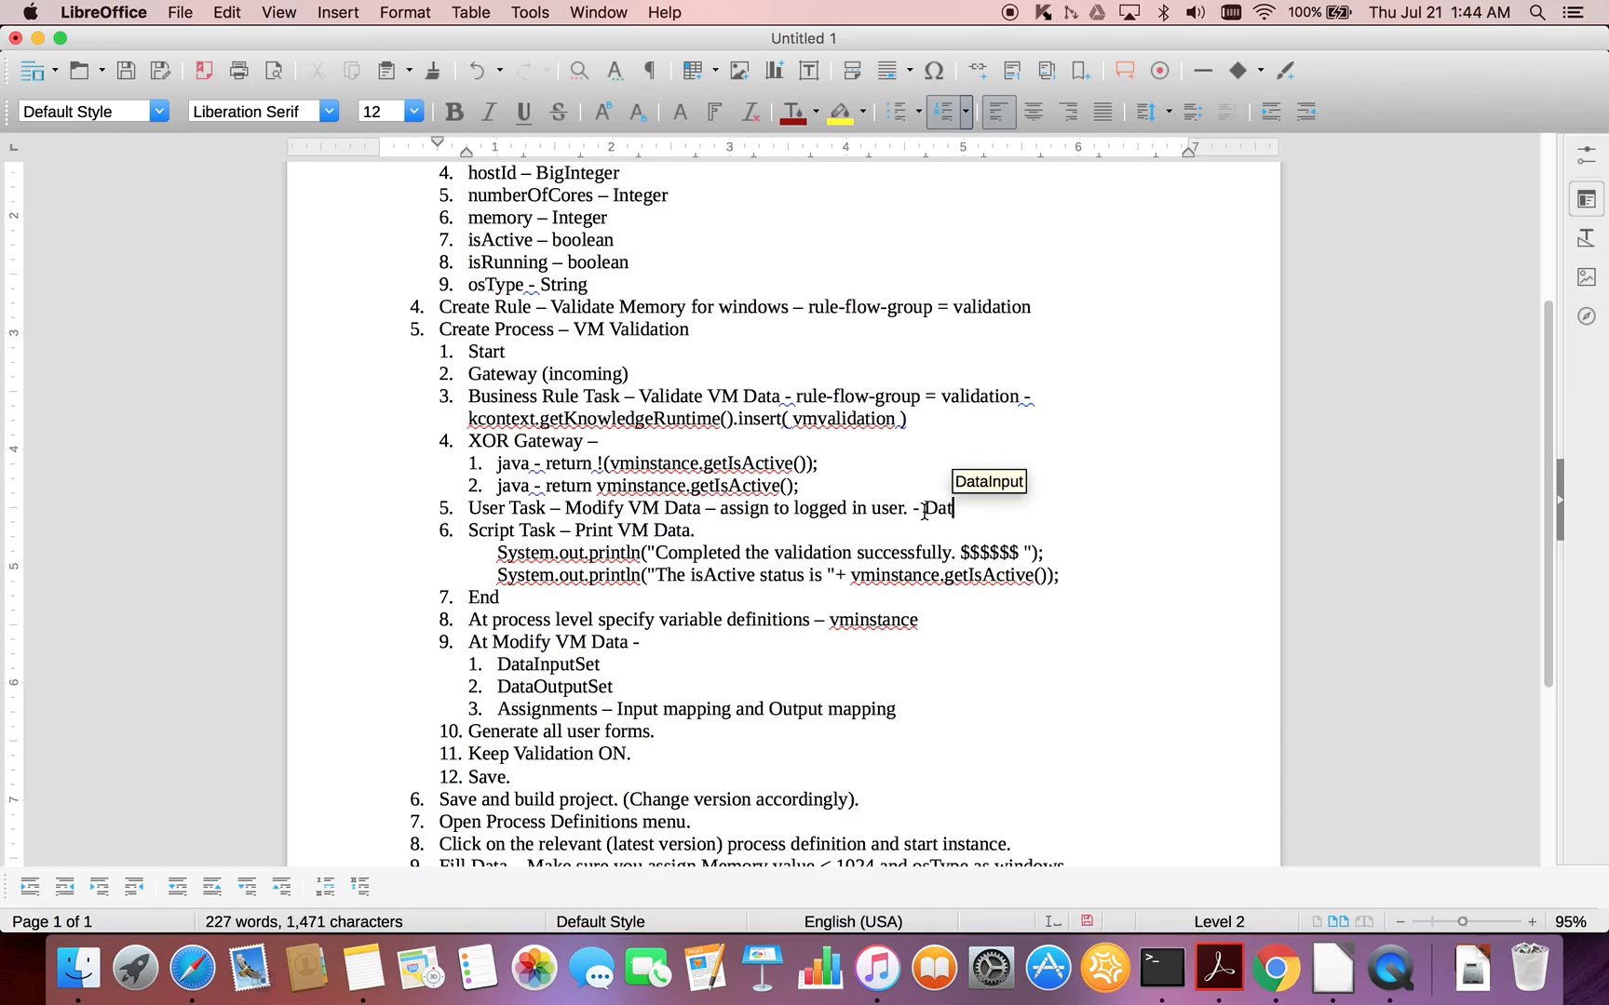
pyautogui.write('a inout')
pyautogui.press('BackSpace')
pyautogui.press('BackSpace')
pyautogui.write('ut ')
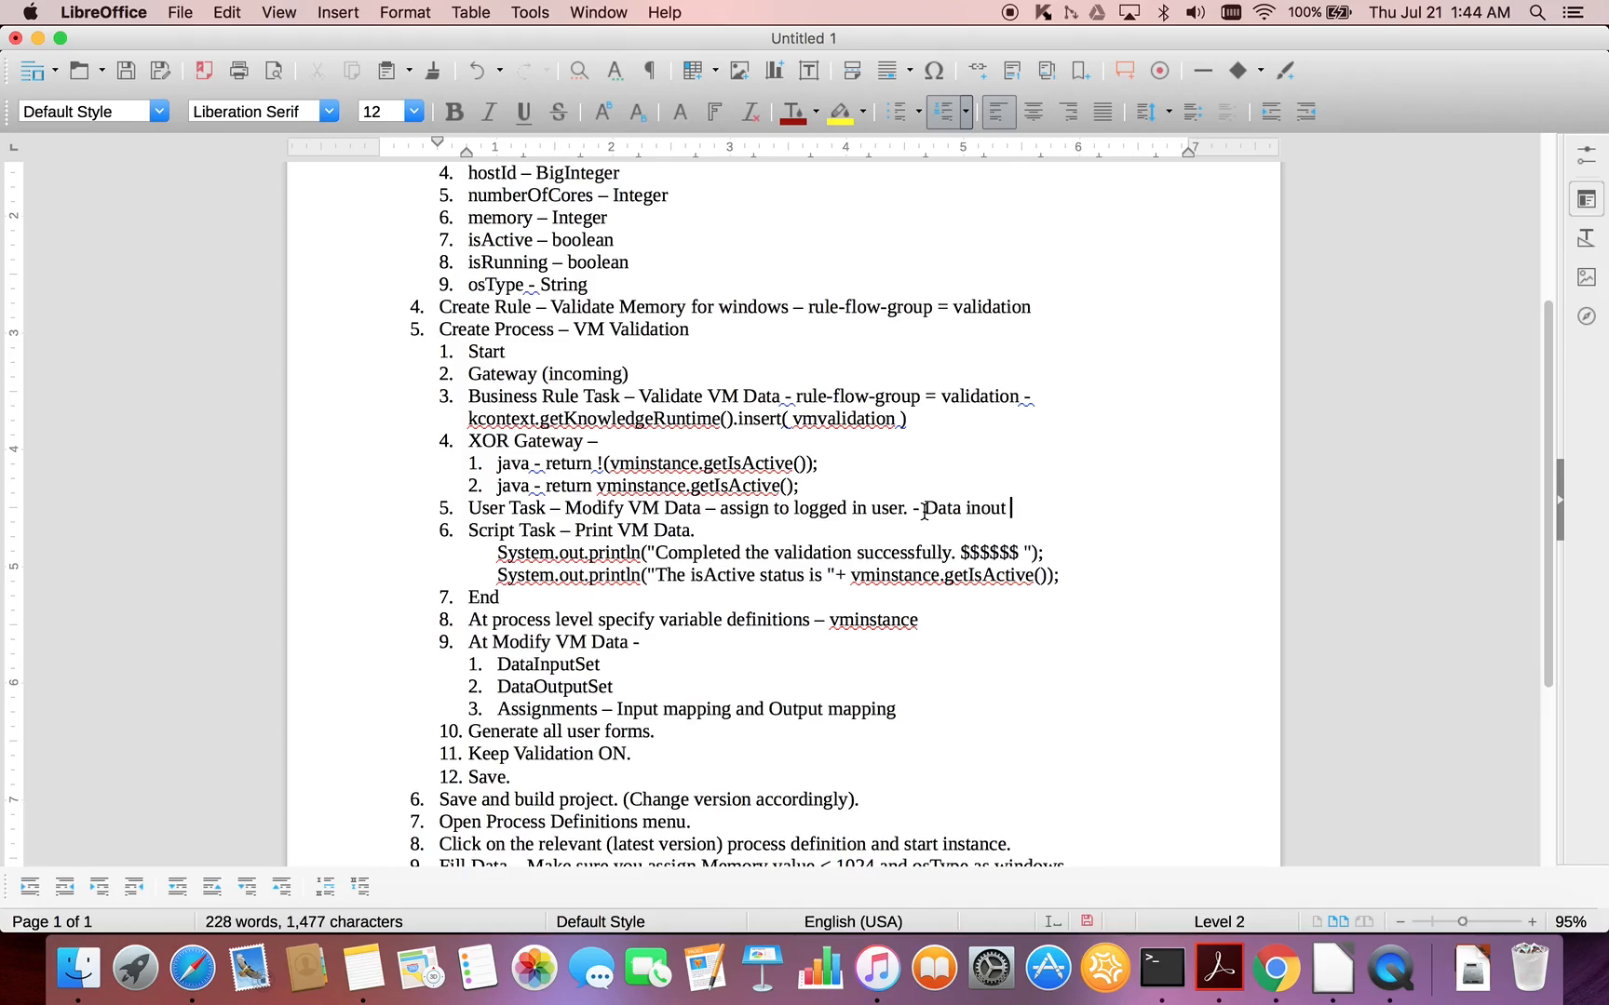
pyautogui.write('and Data output')
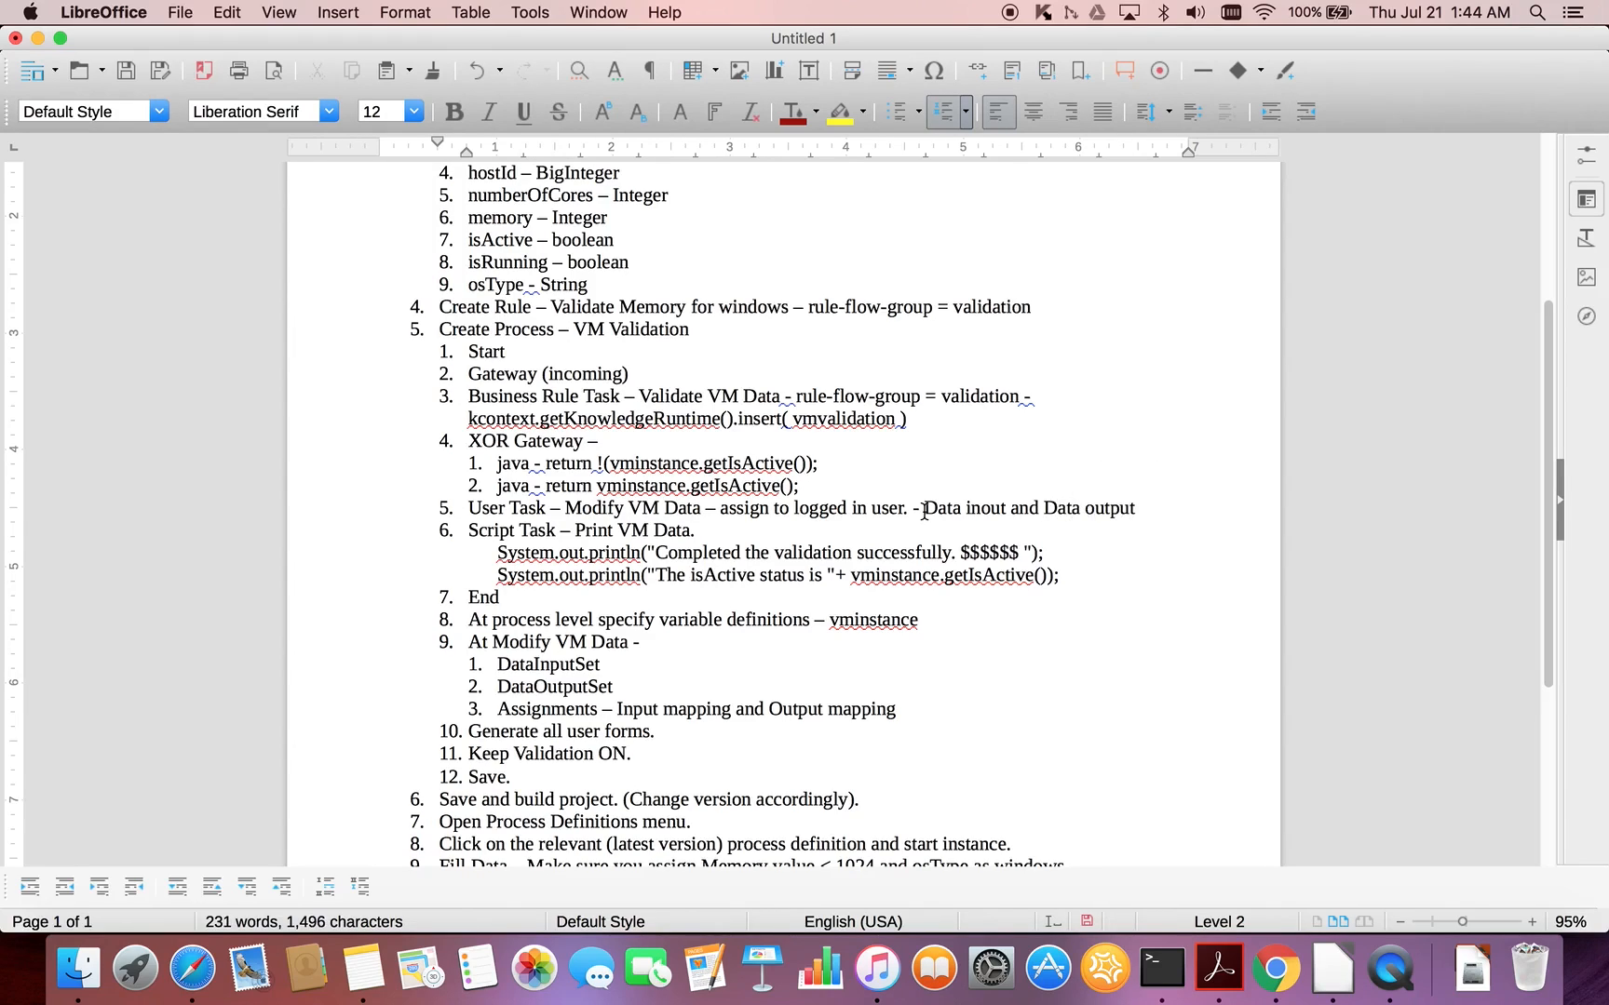
pyautogui.write(' mappings')
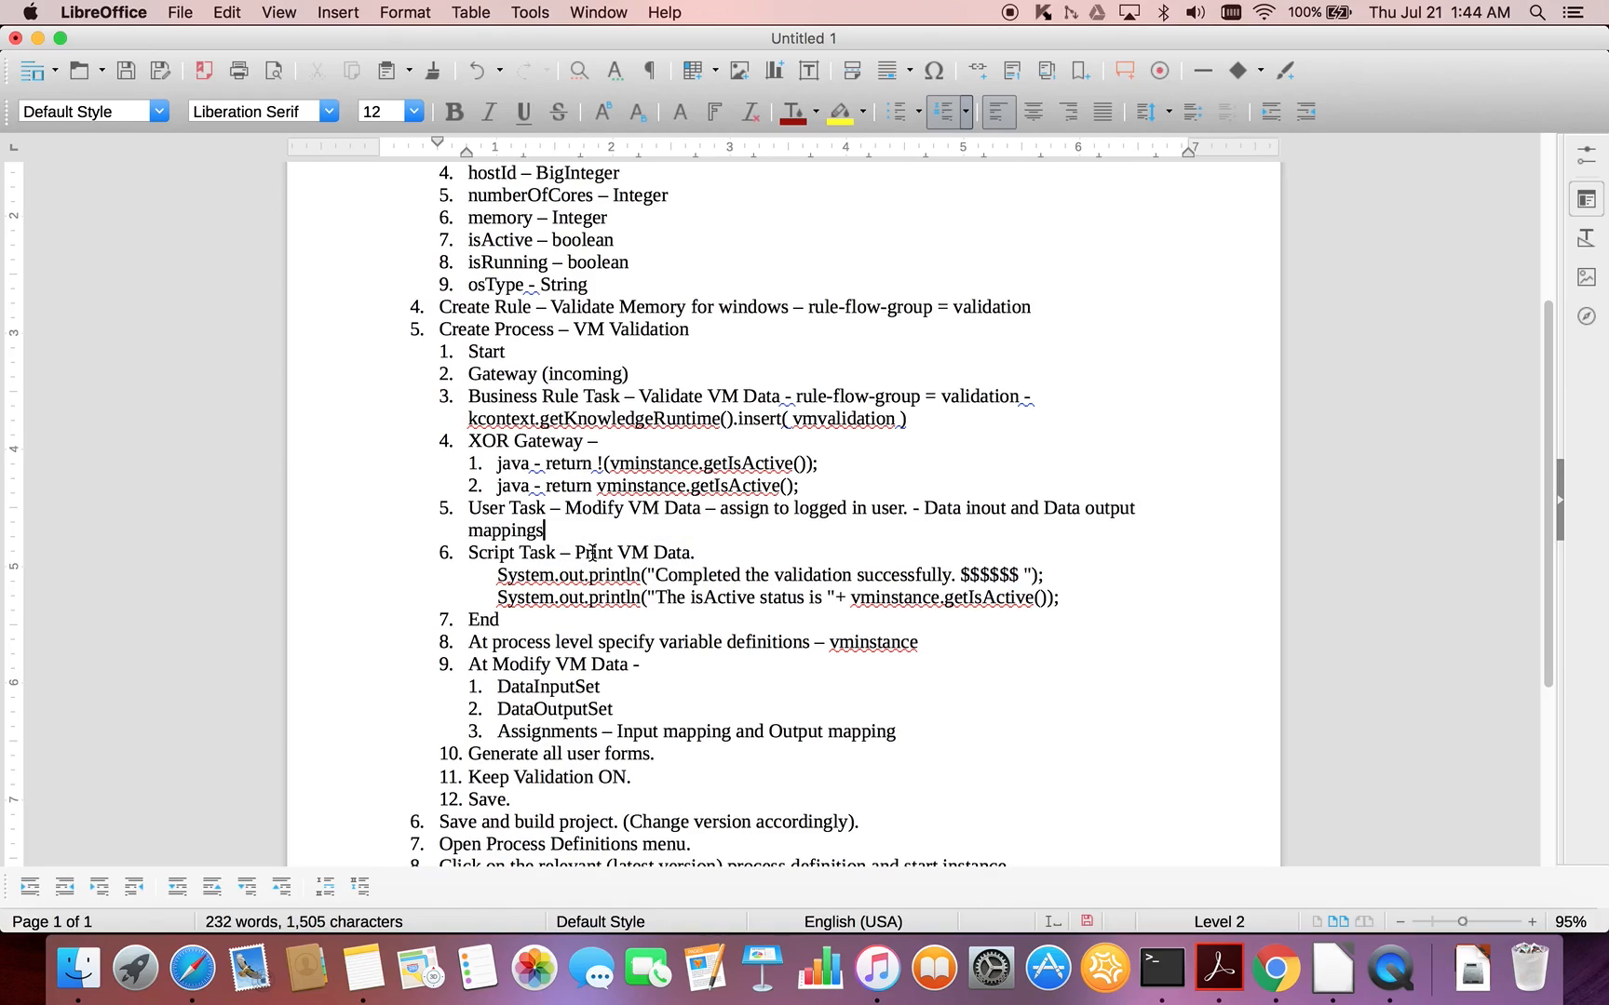
pyautogui.click(518, 620)
pyautogui.click(868, 642)
pyautogui.click(584, 687)
pyautogui.click(686, 763)
# - Switch to Chrome, start validating the VM Validation Automation process, and check the issues on the gateway after Validate VM Data
pyautogui.press('super+Tab')
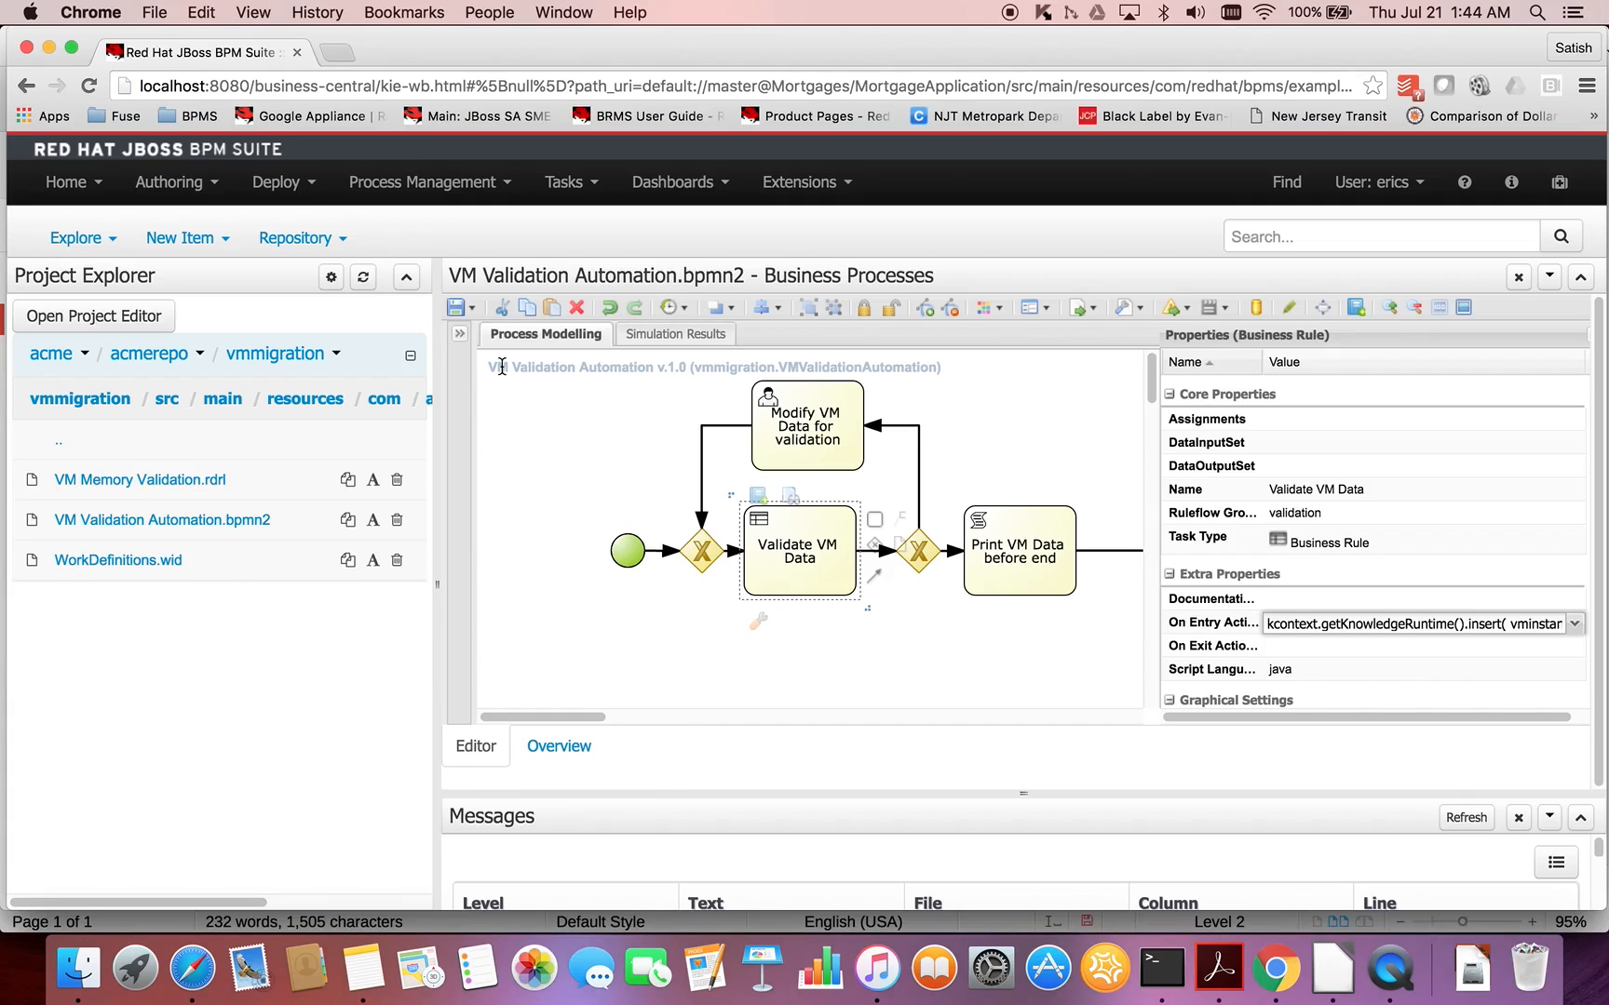
pyautogui.click(1188, 310)
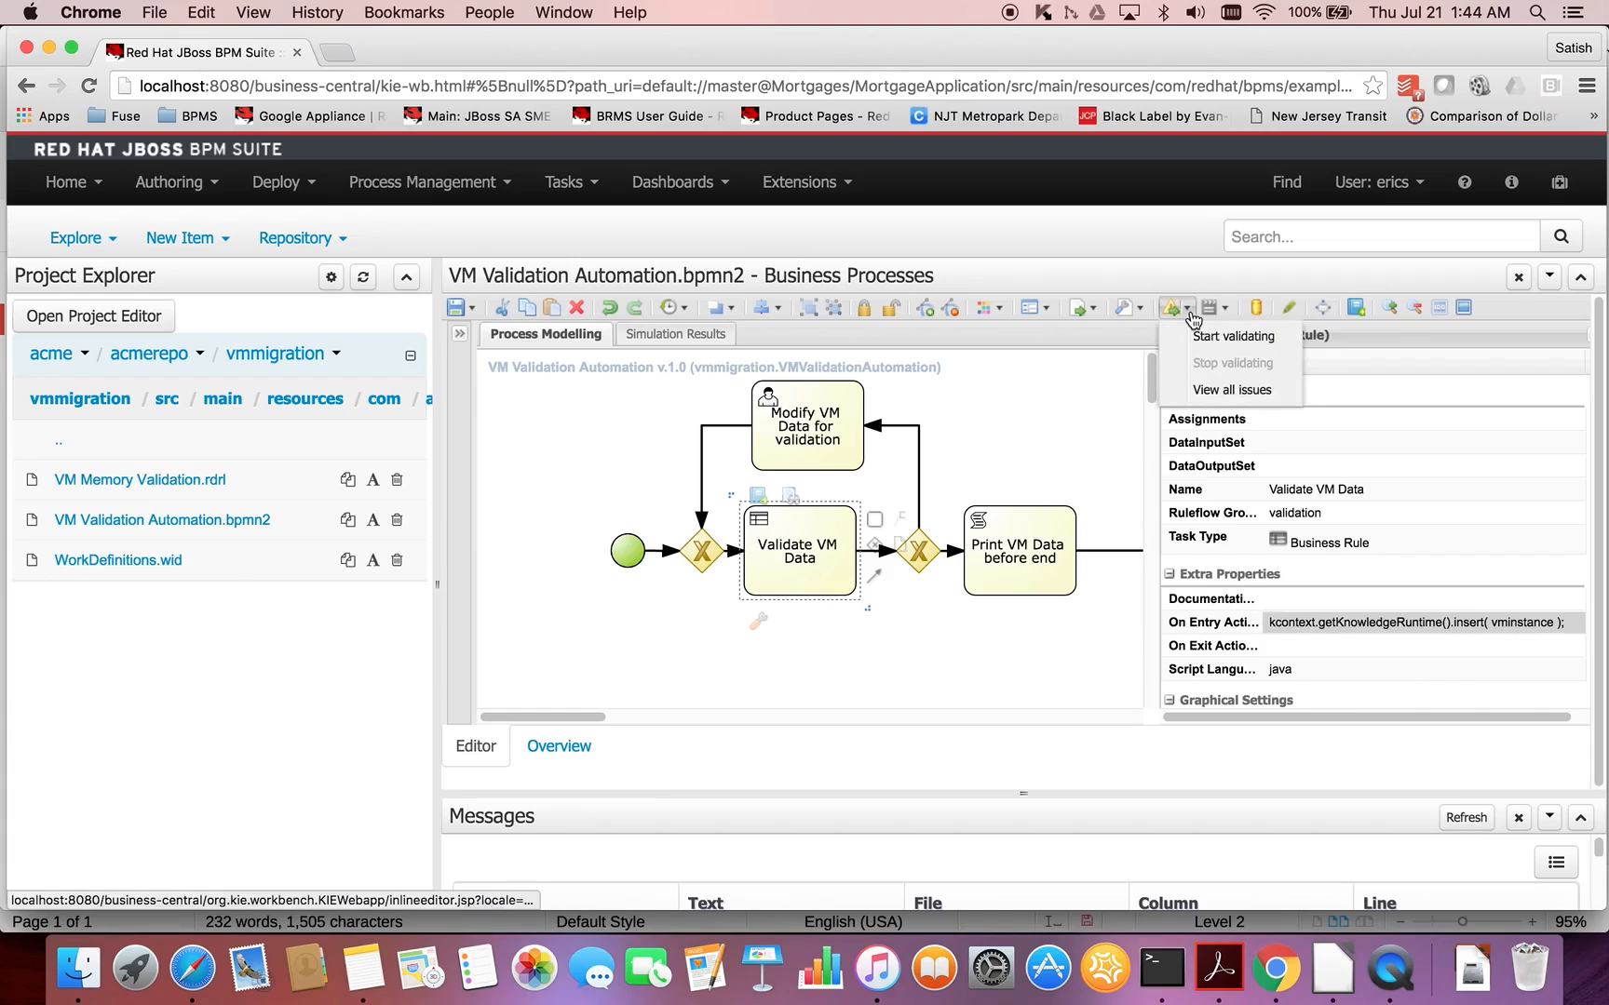
pyautogui.click(1203, 337)
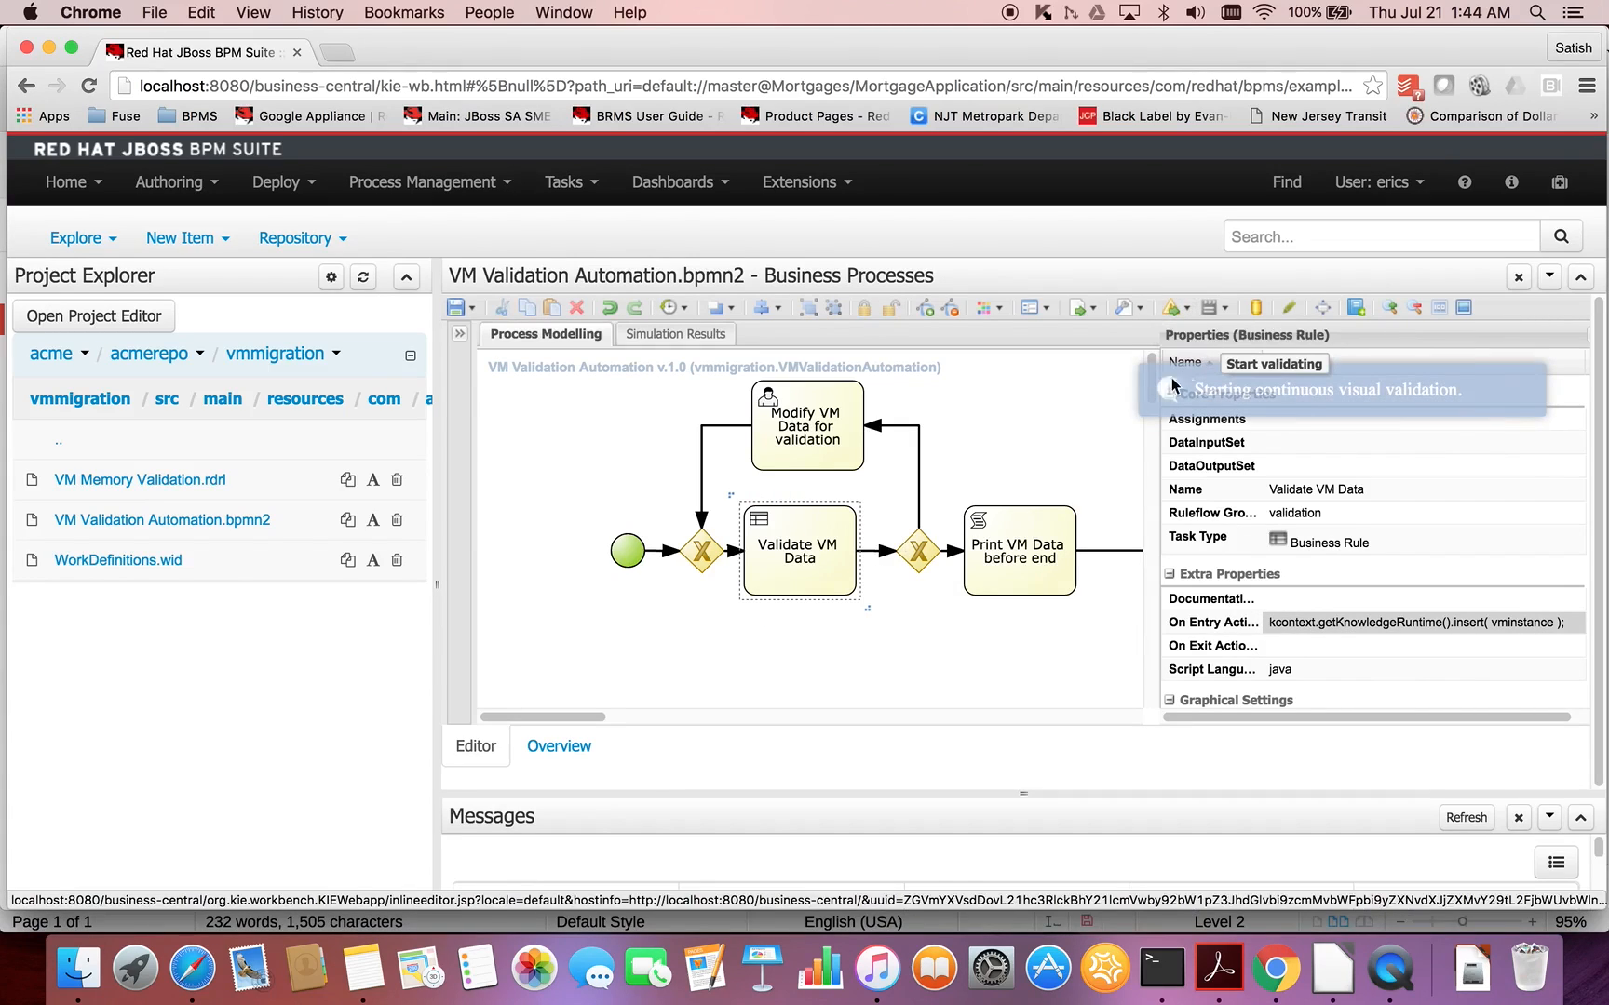
pyautogui.moveTo(593, 717)
pyautogui.mouseDown()
pyautogui.moveTo(631, 718)
pyautogui.moveTo(594, 718)
pyautogui.mouseUp()
pyautogui.click(917, 558)
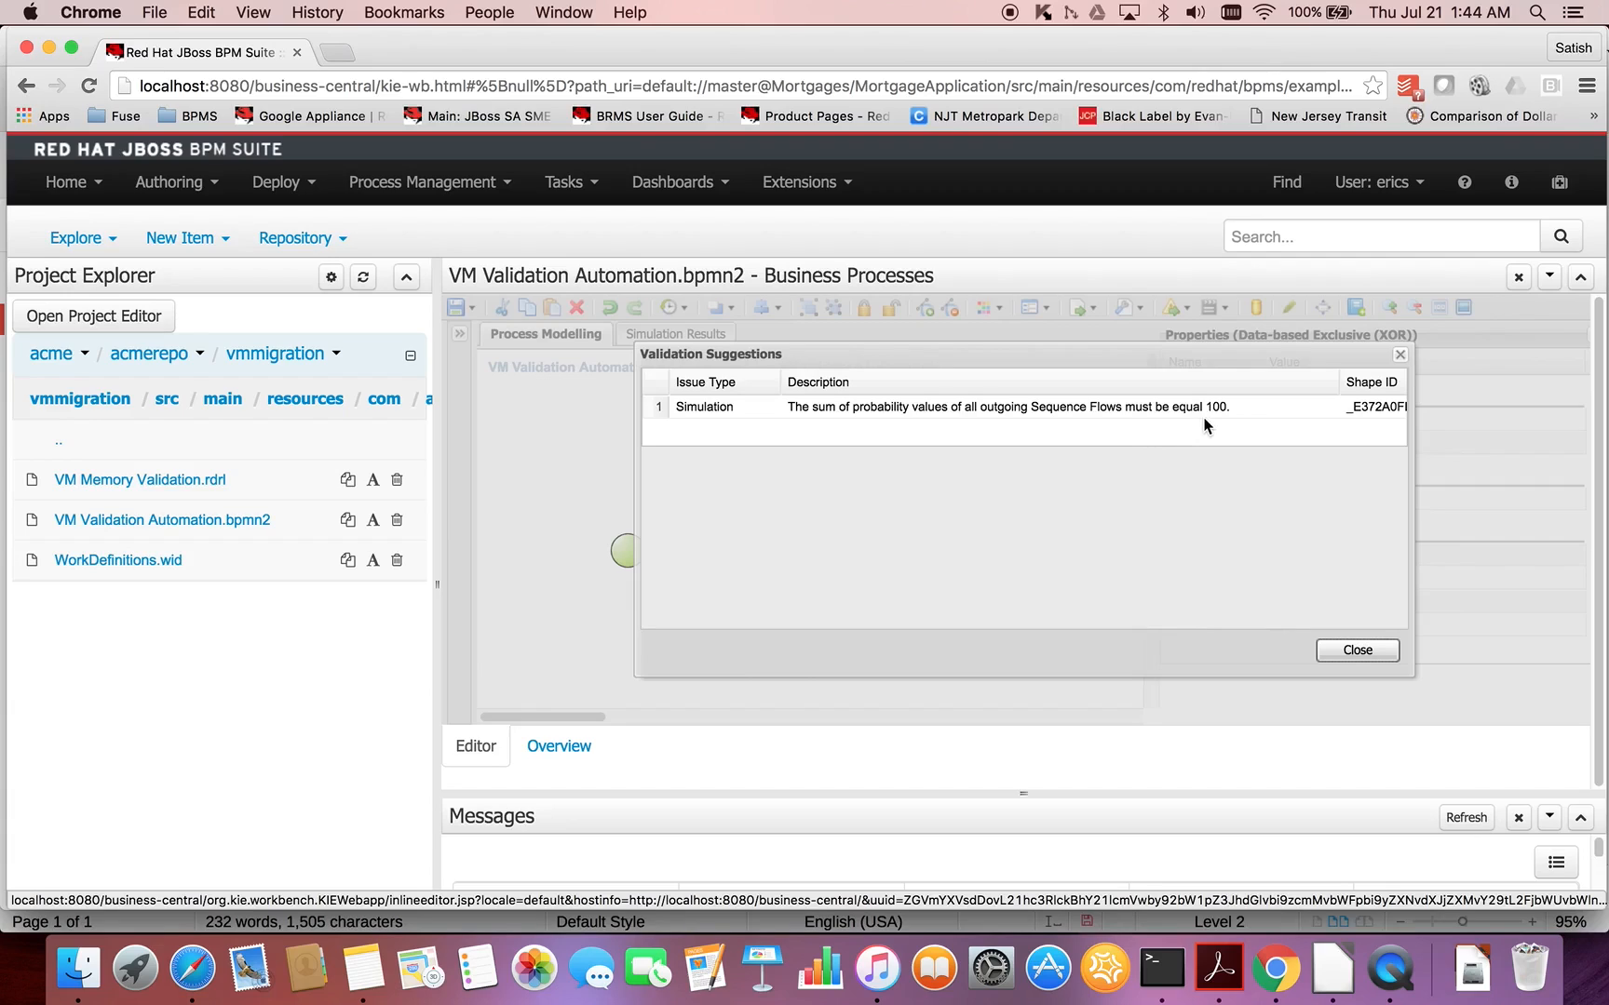
pyautogui.click(1399, 356)
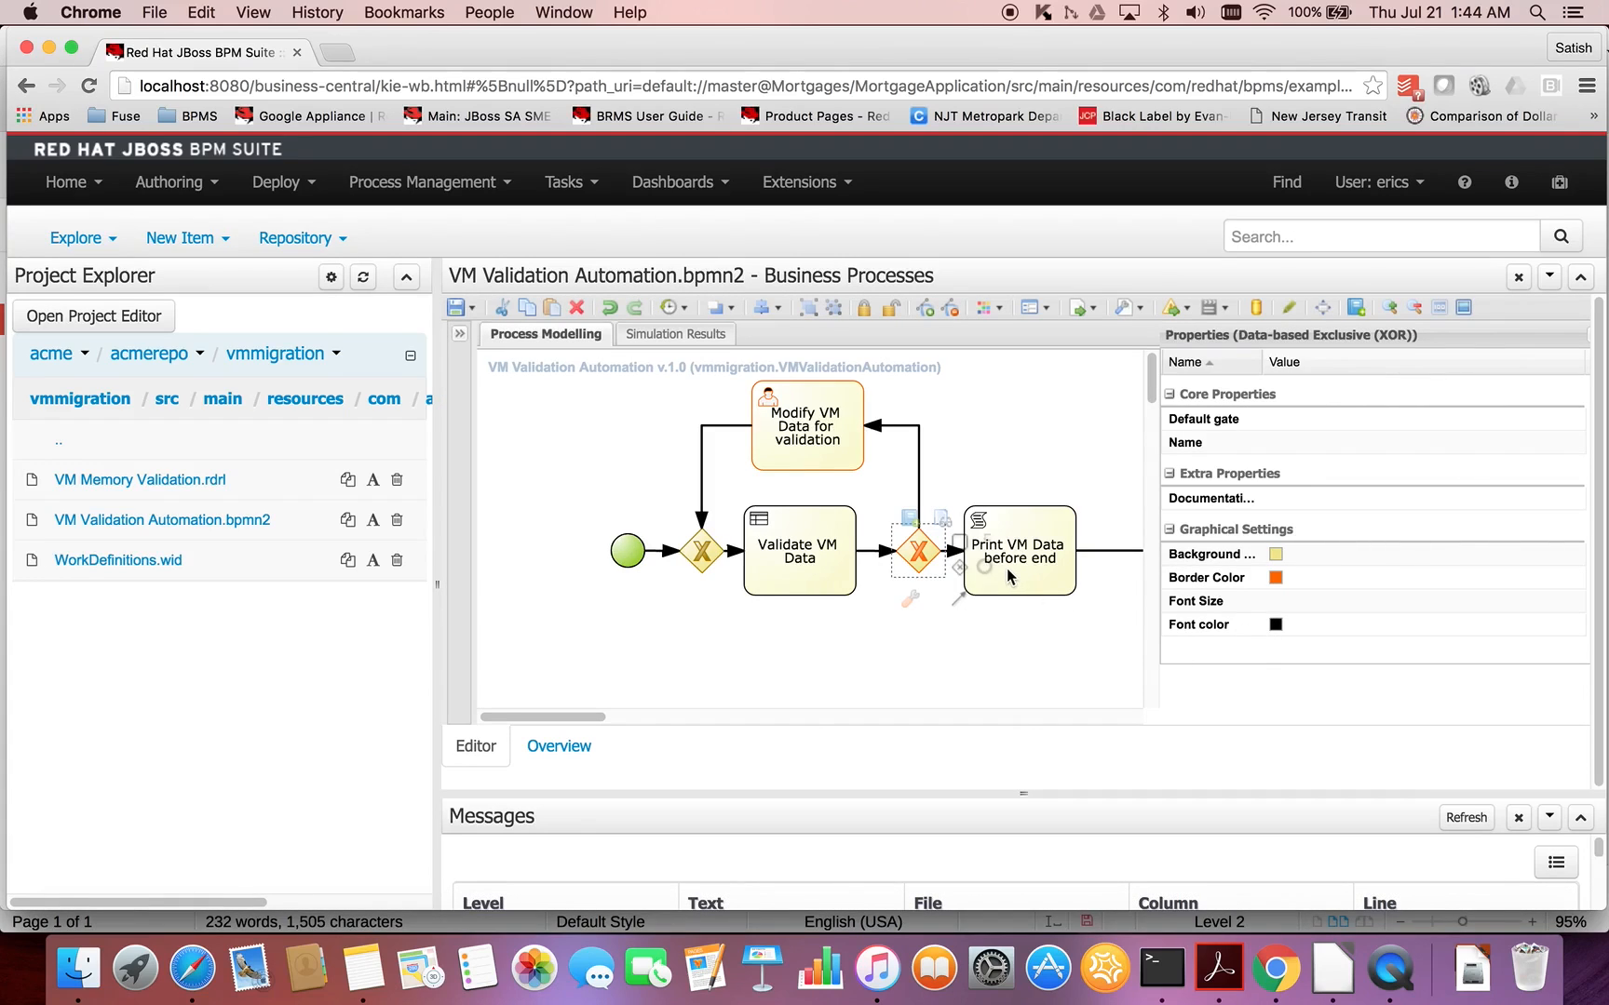
# - Set the simulation probability of both sequence flows leaving the gateway after Validate VM Data to 50
pyautogui.click(918, 478)
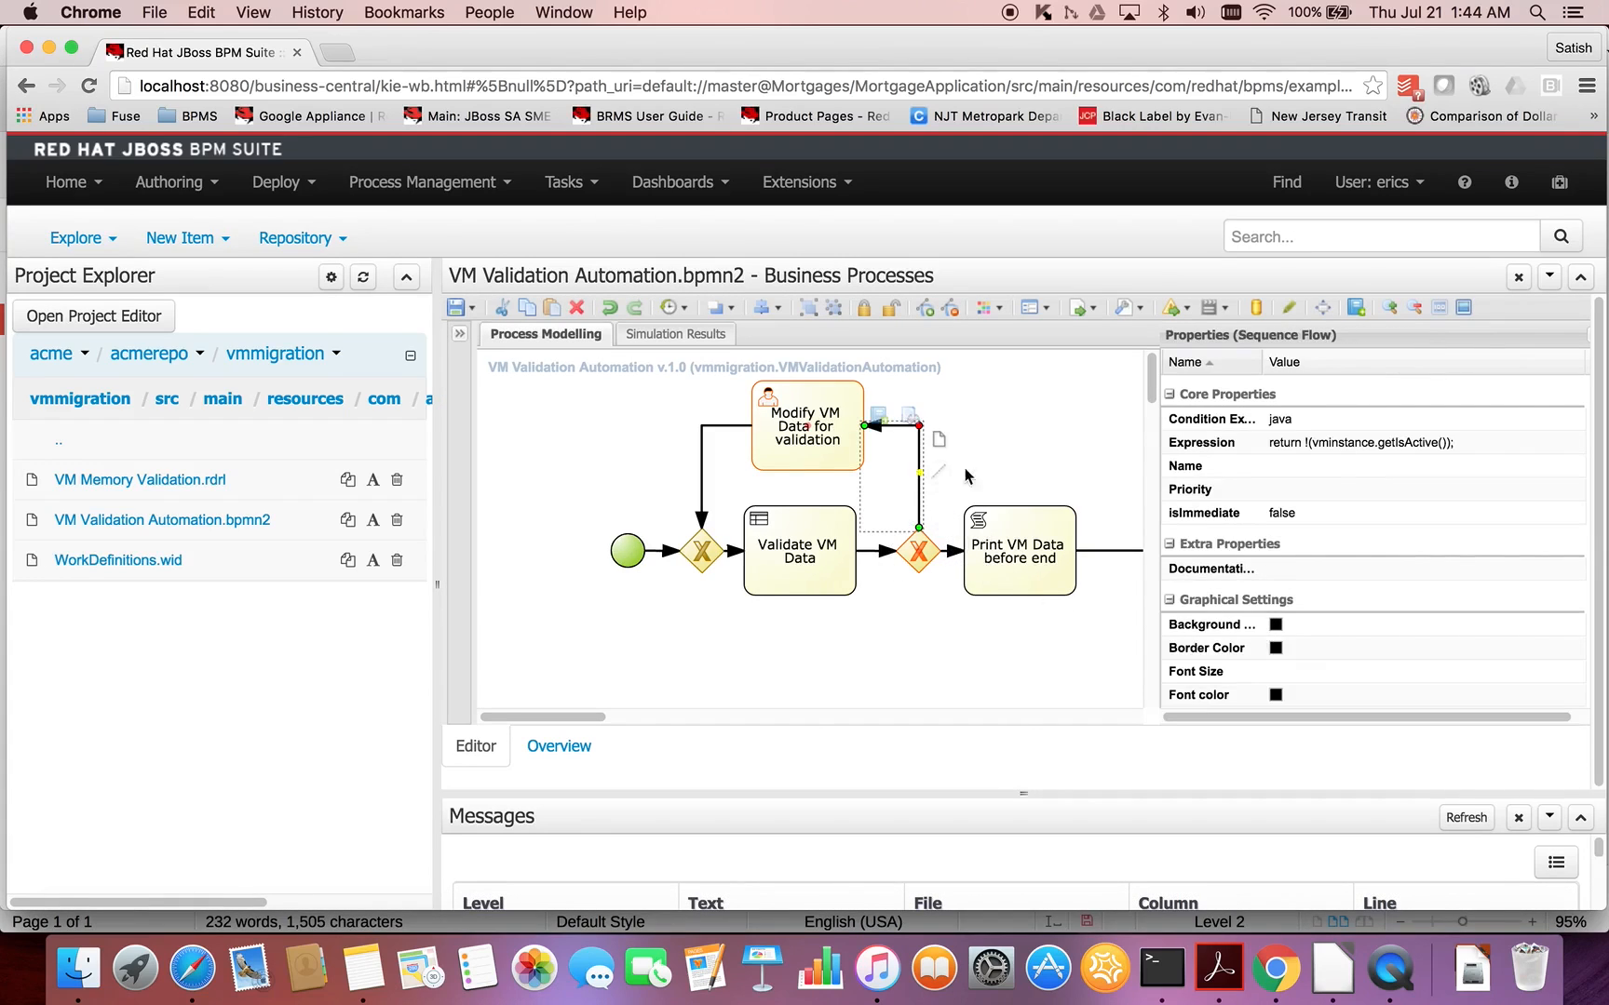
pyautogui.scroll(-2, 1504, 656)
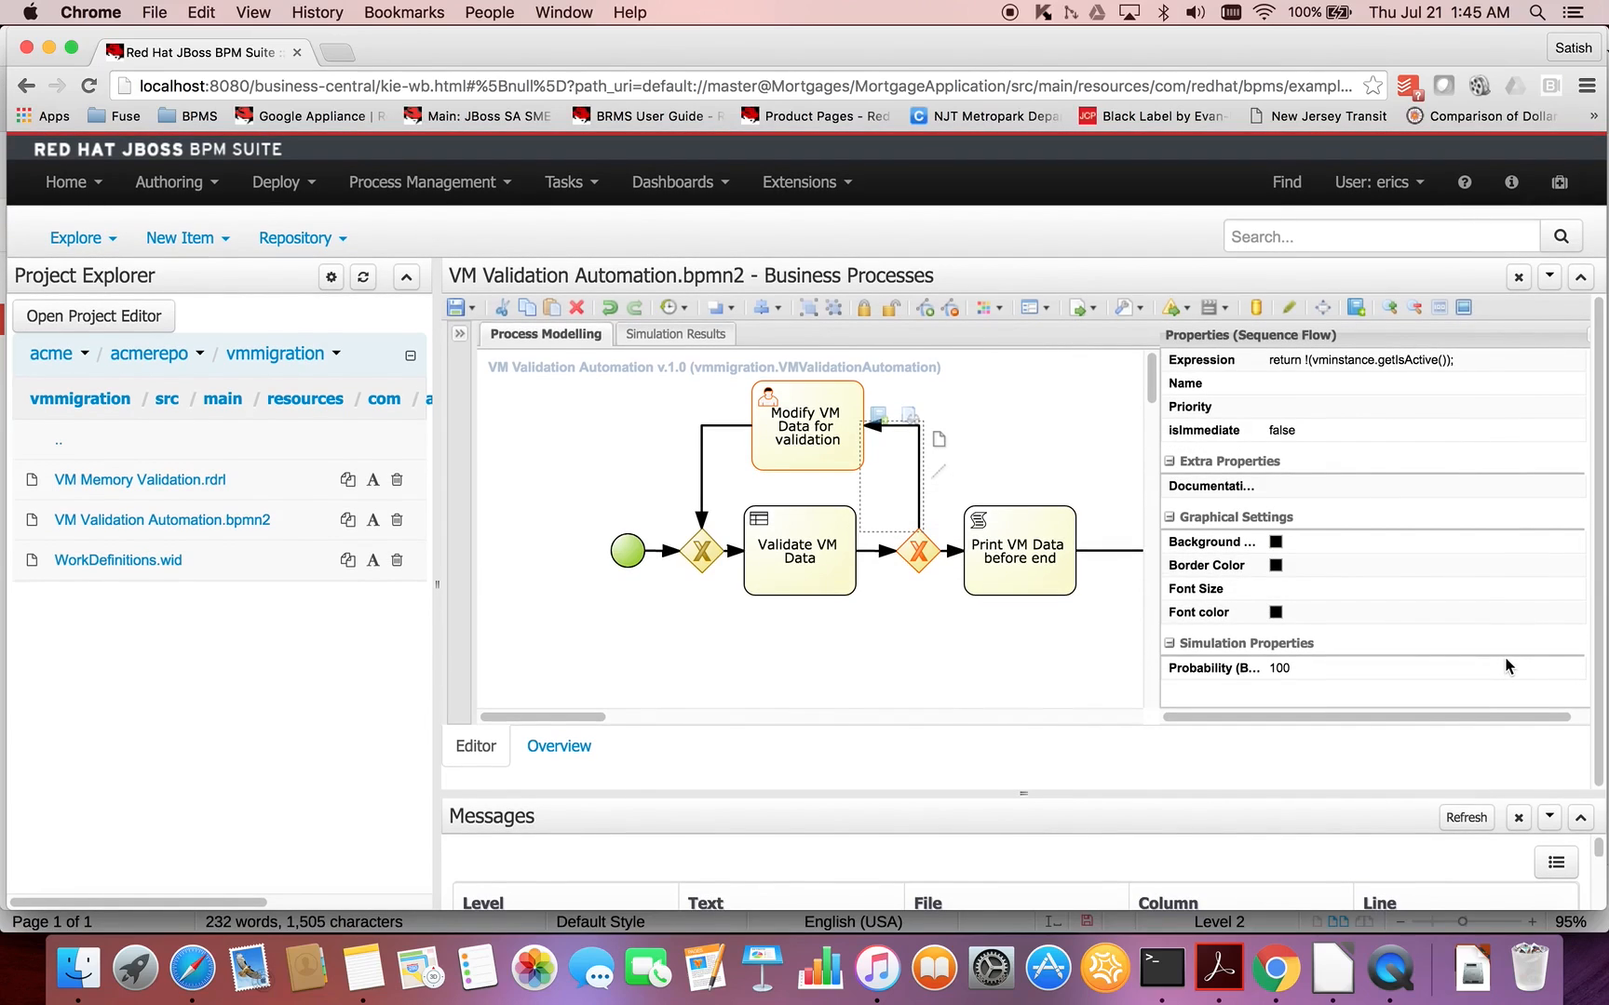
pyautogui.click(1480, 668)
pyautogui.doubleClick(1447, 667)
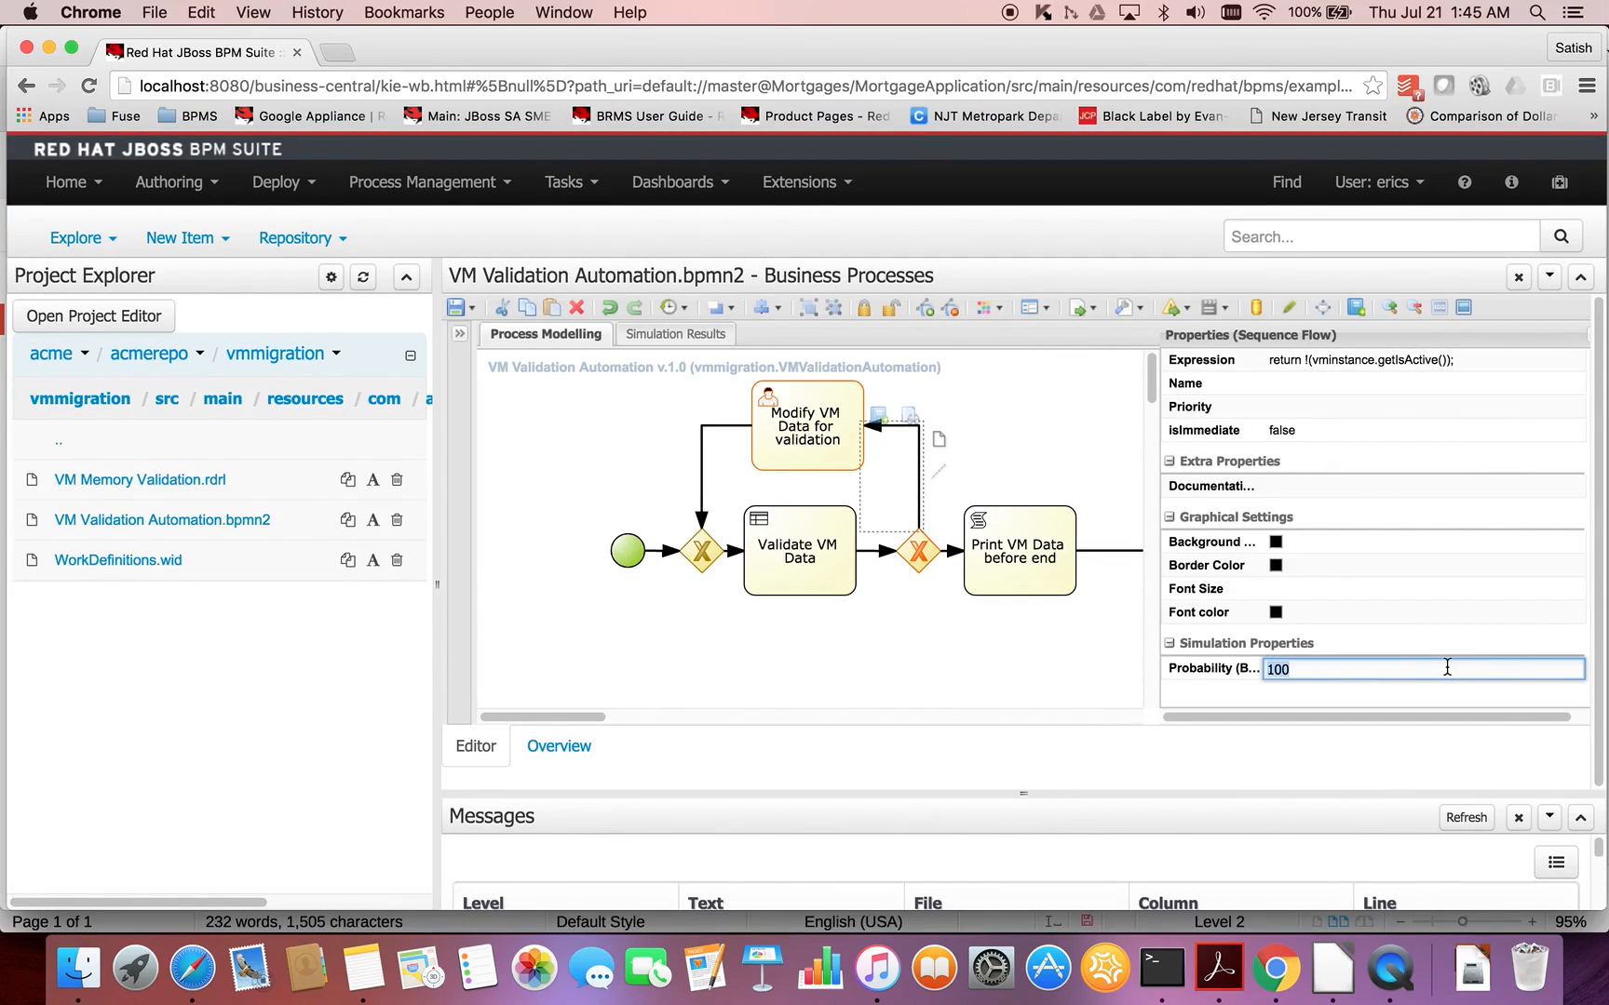
pyautogui.write('50')
pyautogui.click(951, 557)
pyautogui.doubleClick(1319, 662)
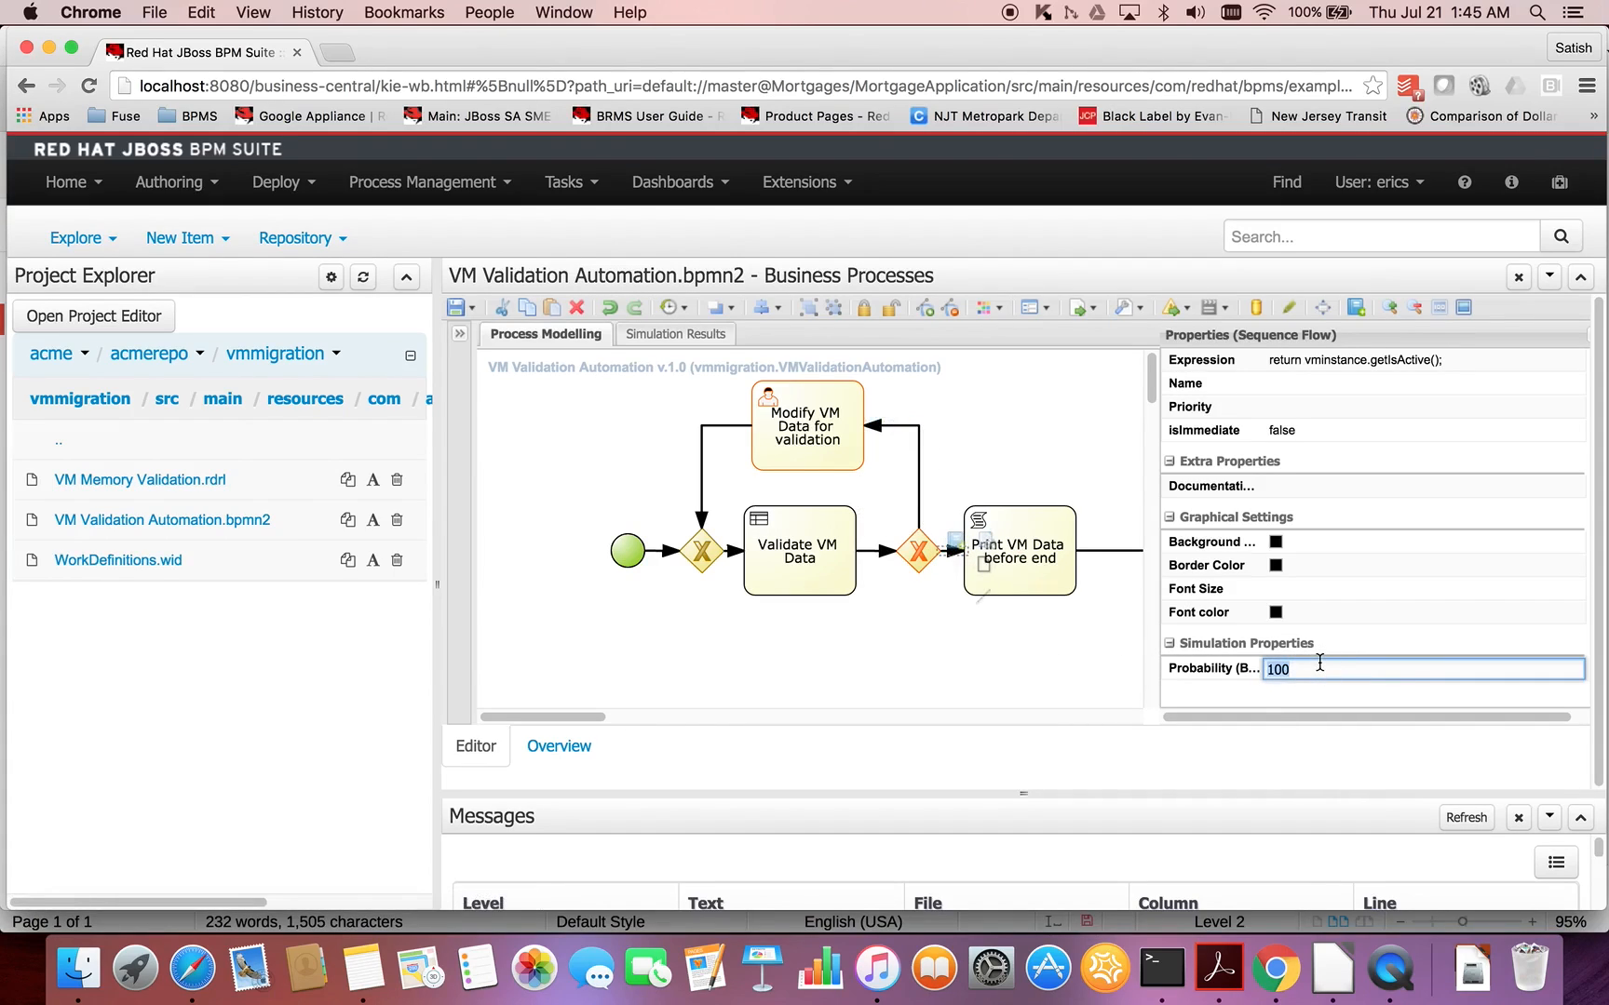
pyautogui.write('50')
pyautogui.click(1061, 660)
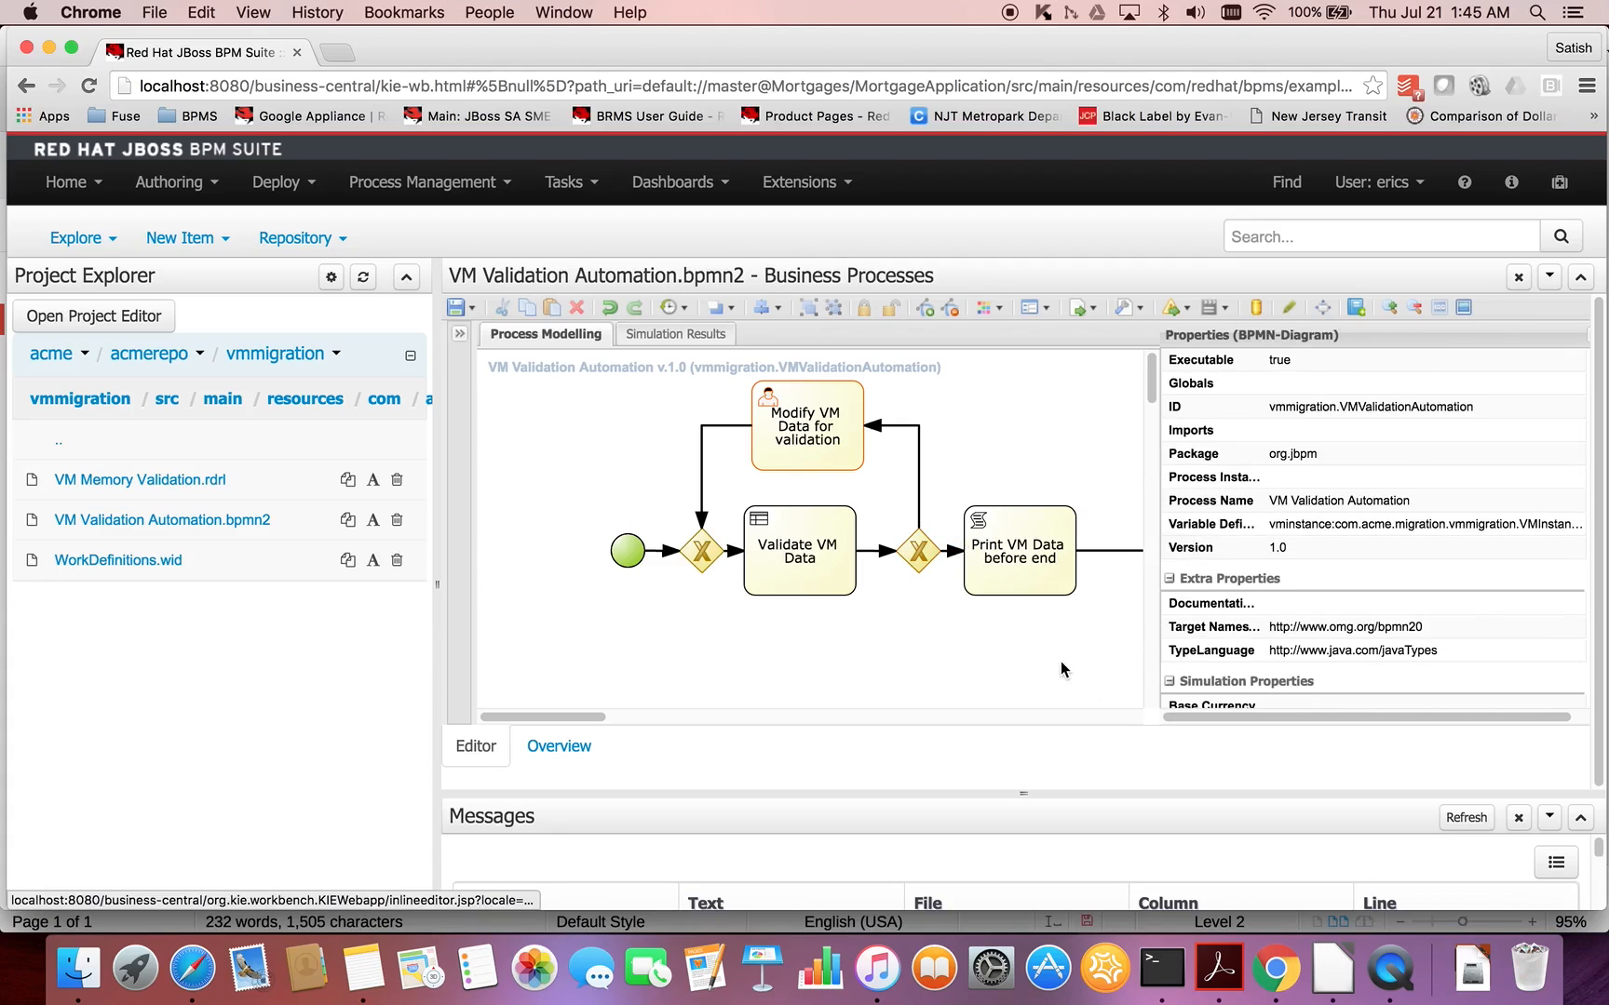
# - Check the user task's validation issue and set its Task Name to "Modify VM Data for validation", copied from its Name
pyautogui.click(843, 460)
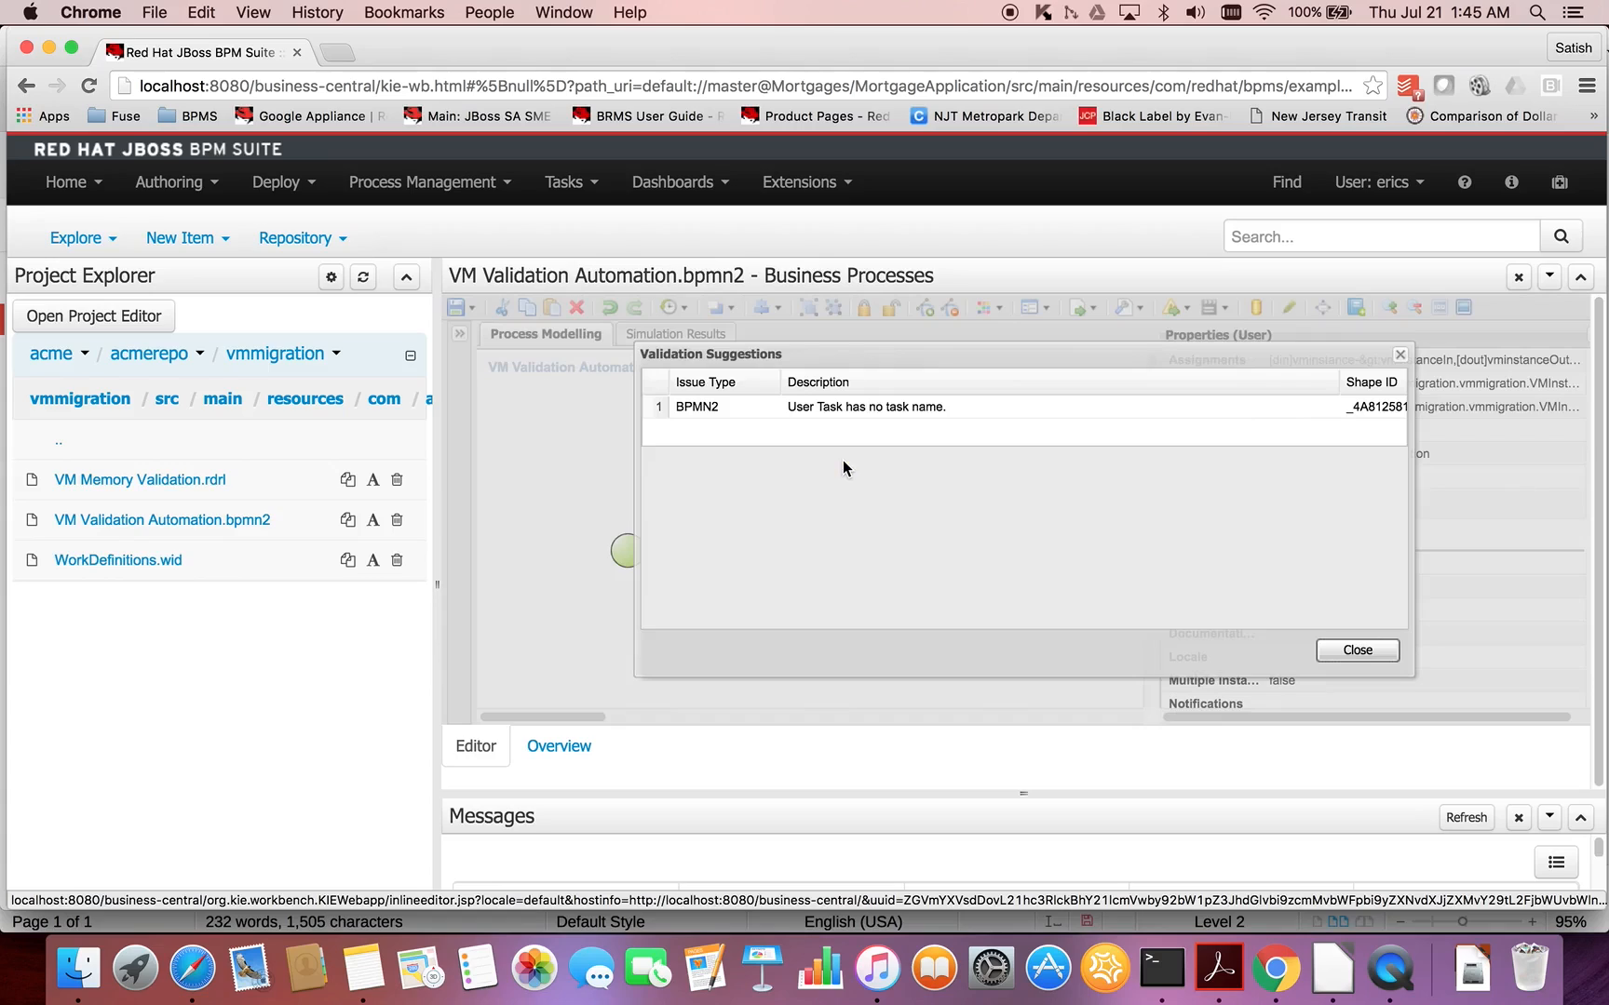
pyautogui.click(1357, 650)
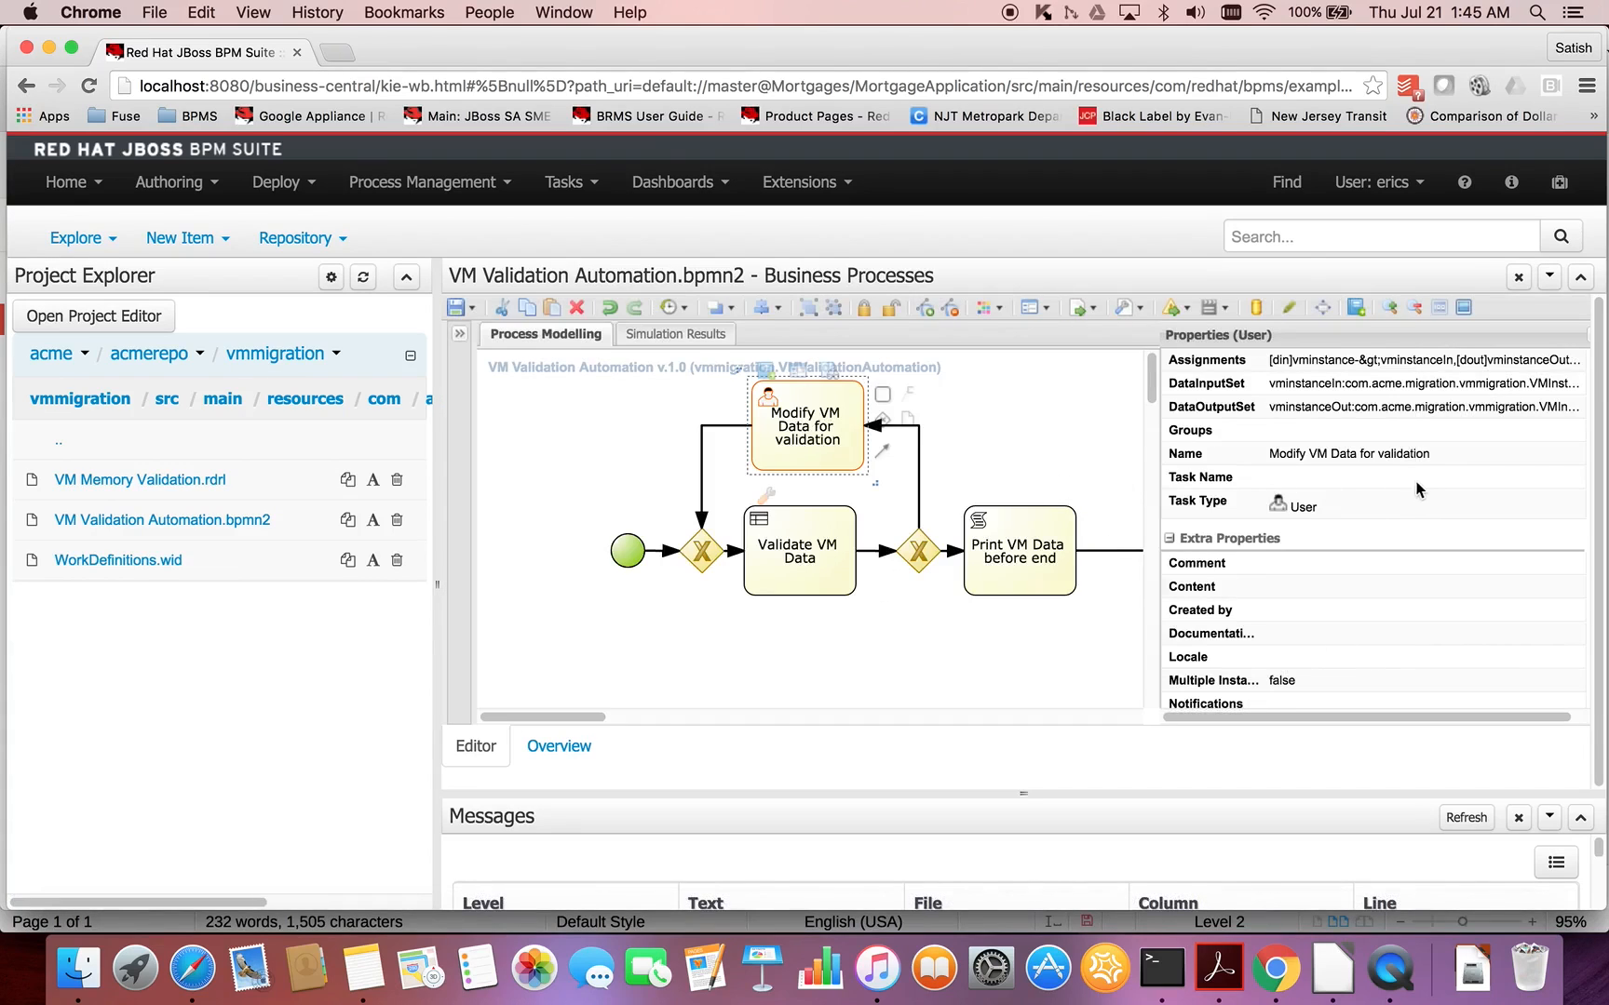
pyautogui.click(1397, 456)
pyautogui.press('super+c')
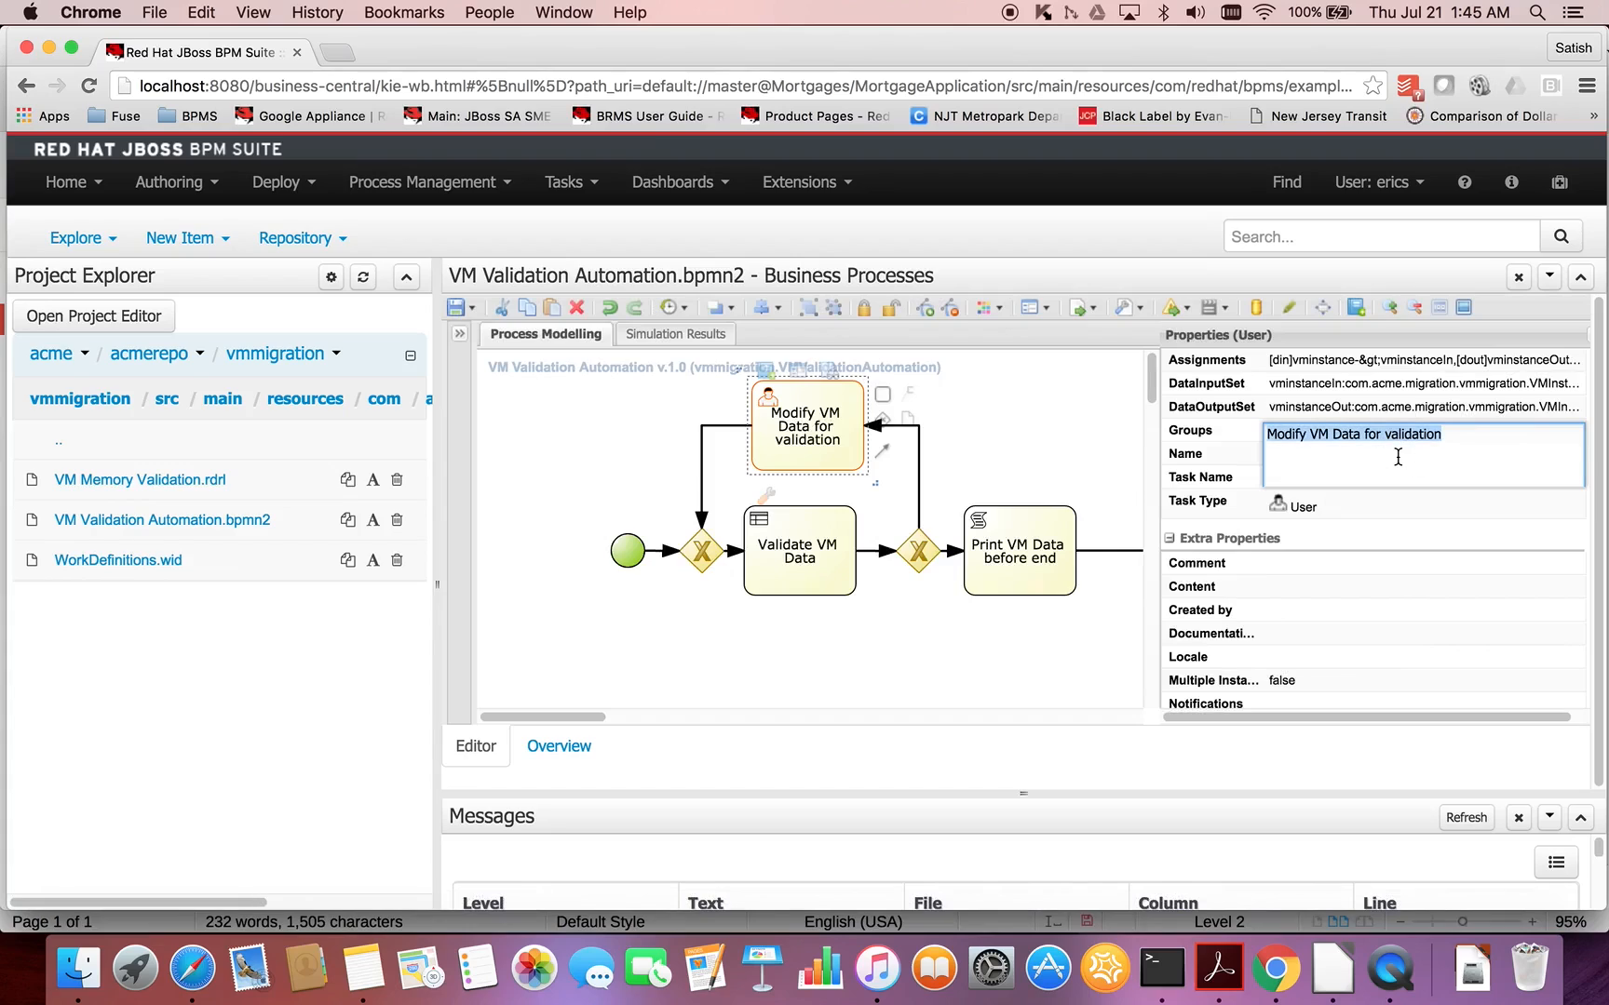
pyautogui.click(1233, 478)
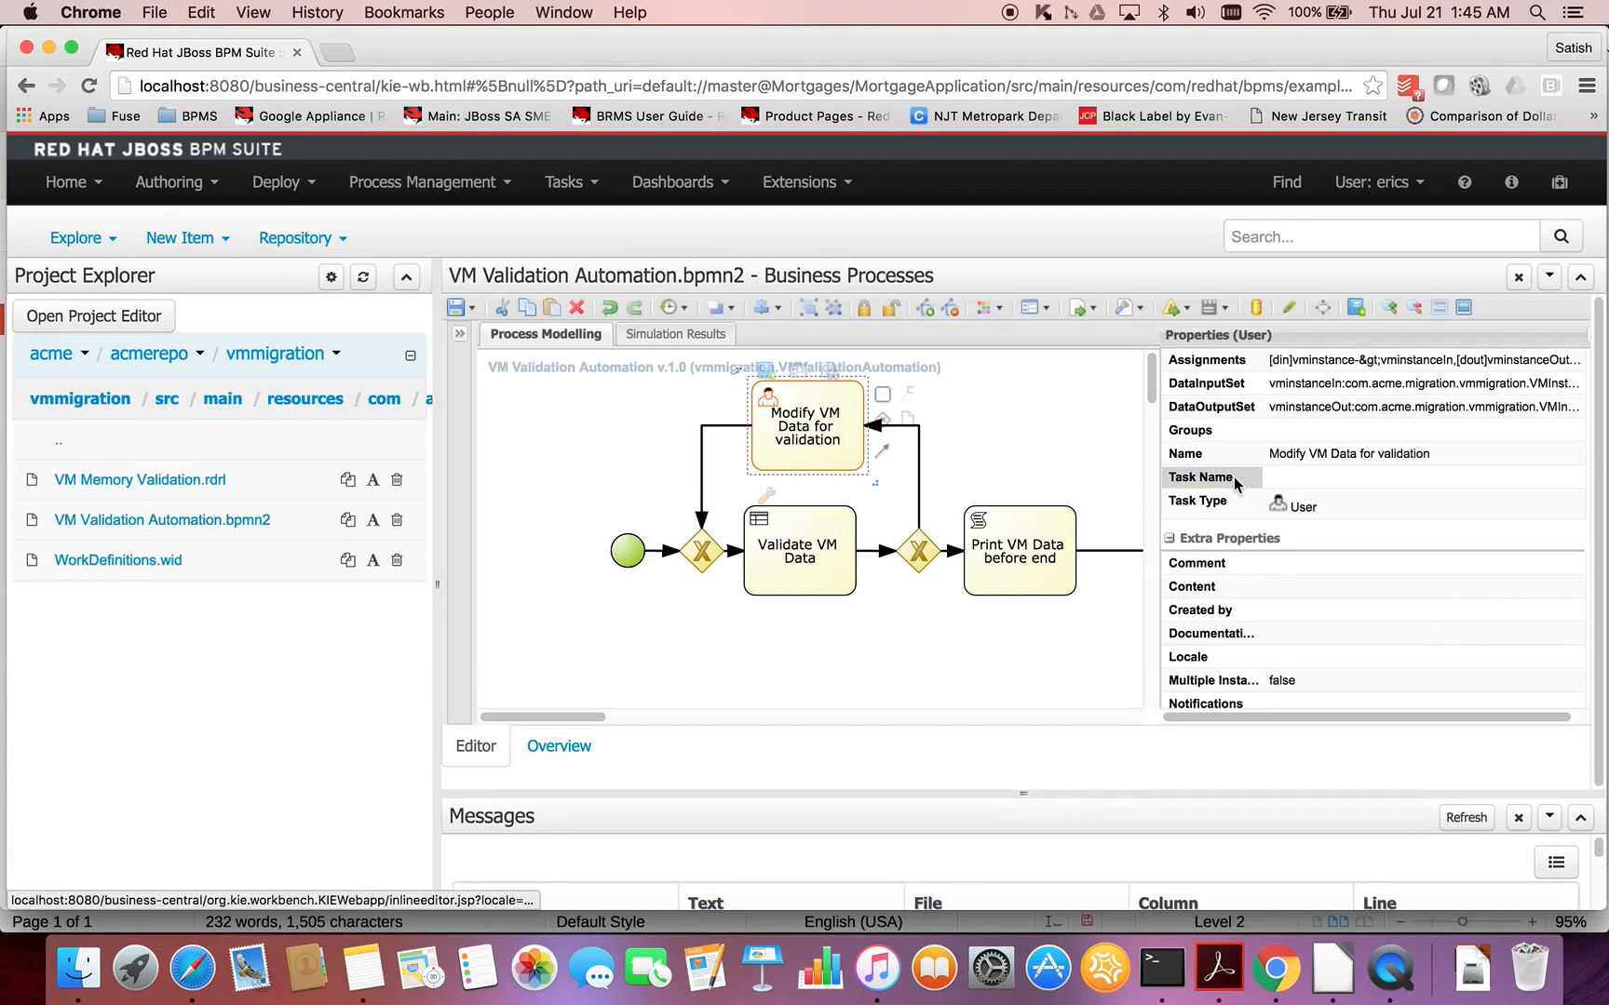
pyautogui.click(1320, 477)
pyautogui.press('super+v')
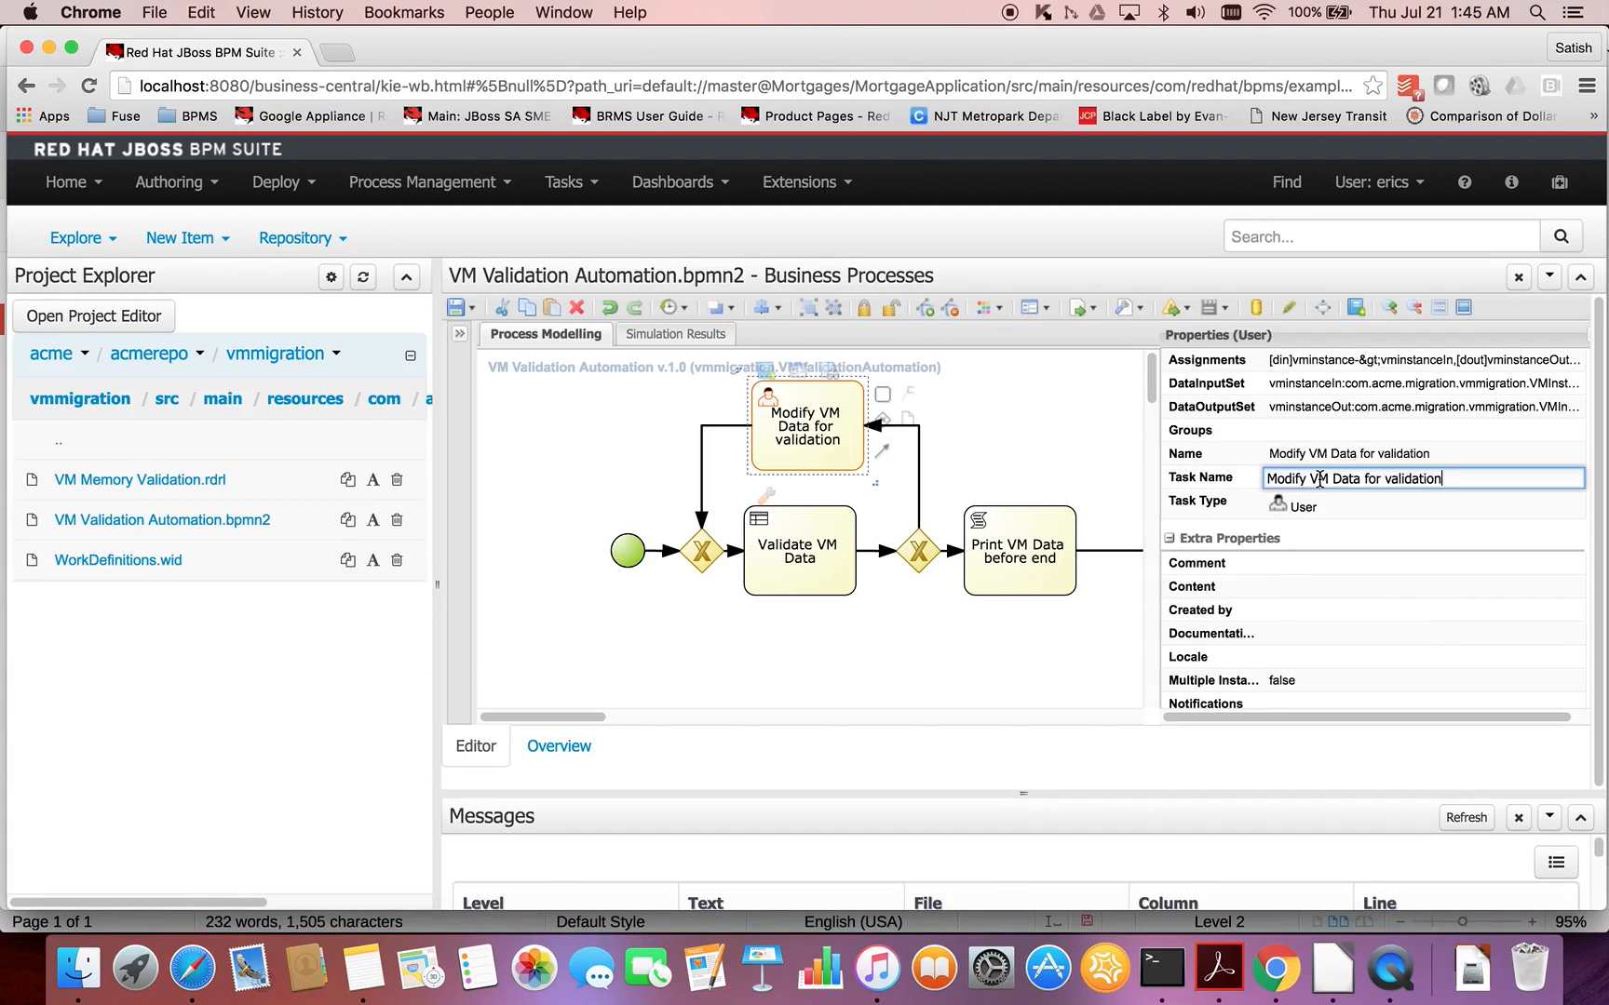
pyautogui.click(1058, 471)
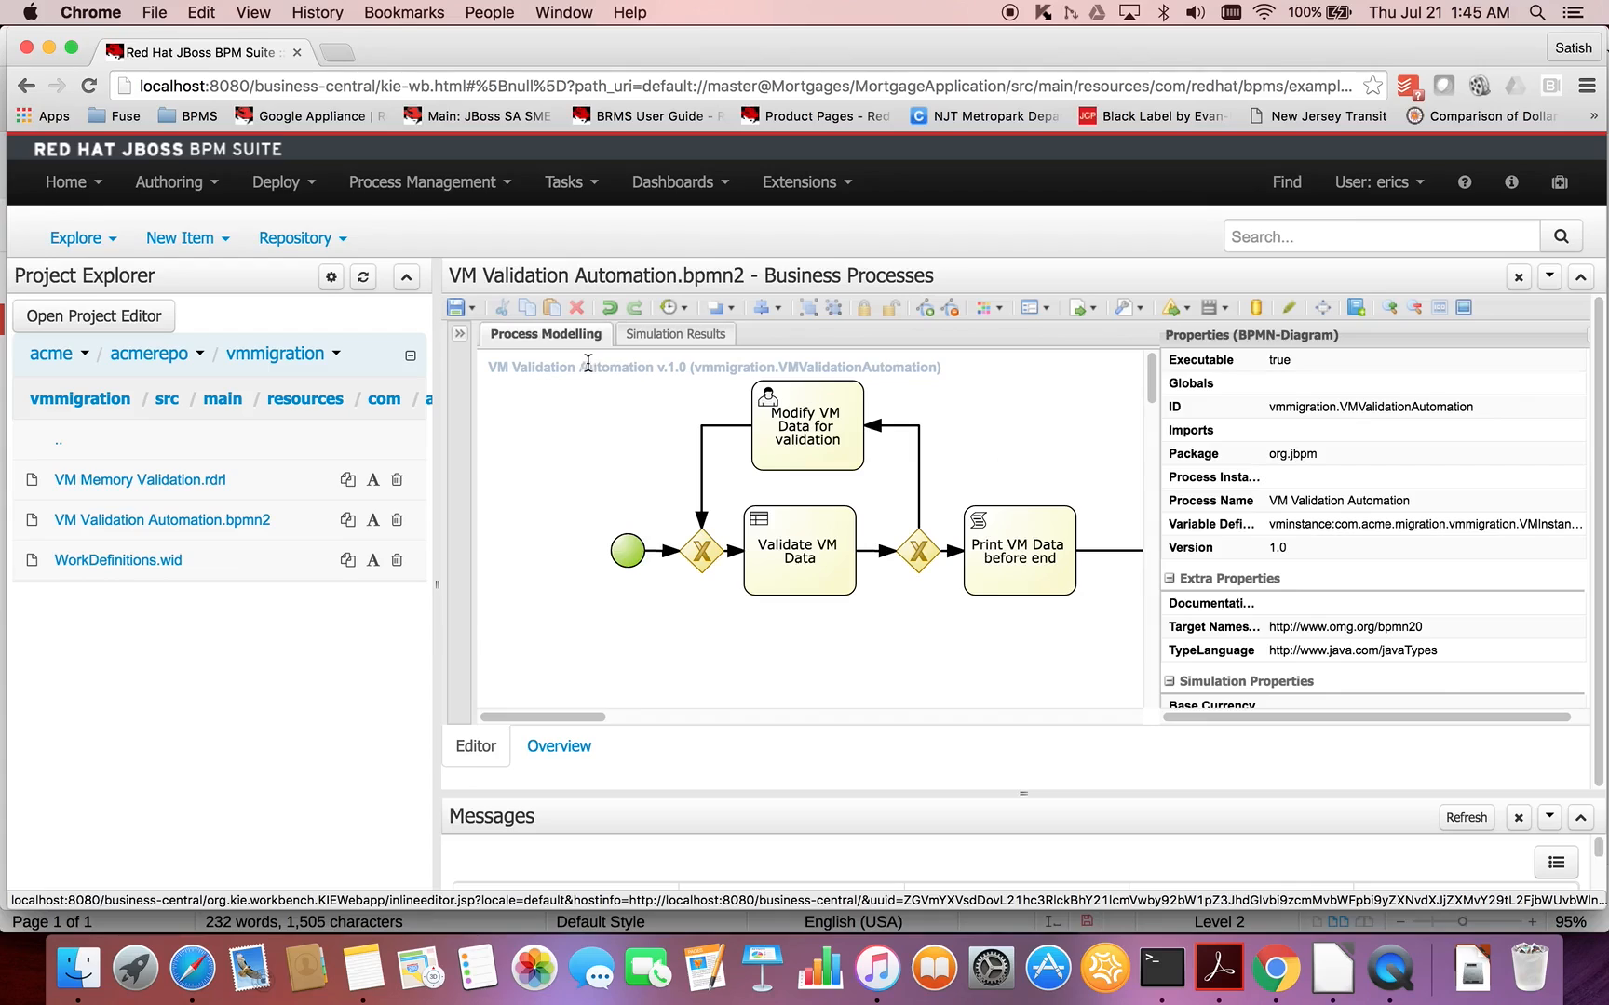
# - Save the VM Validation Automation process and generate all of its forms
pyautogui.click(1174, 309)
pyautogui.click(1038, 418)
pyautogui.click(1175, 308)
pyautogui.click(470, 309)
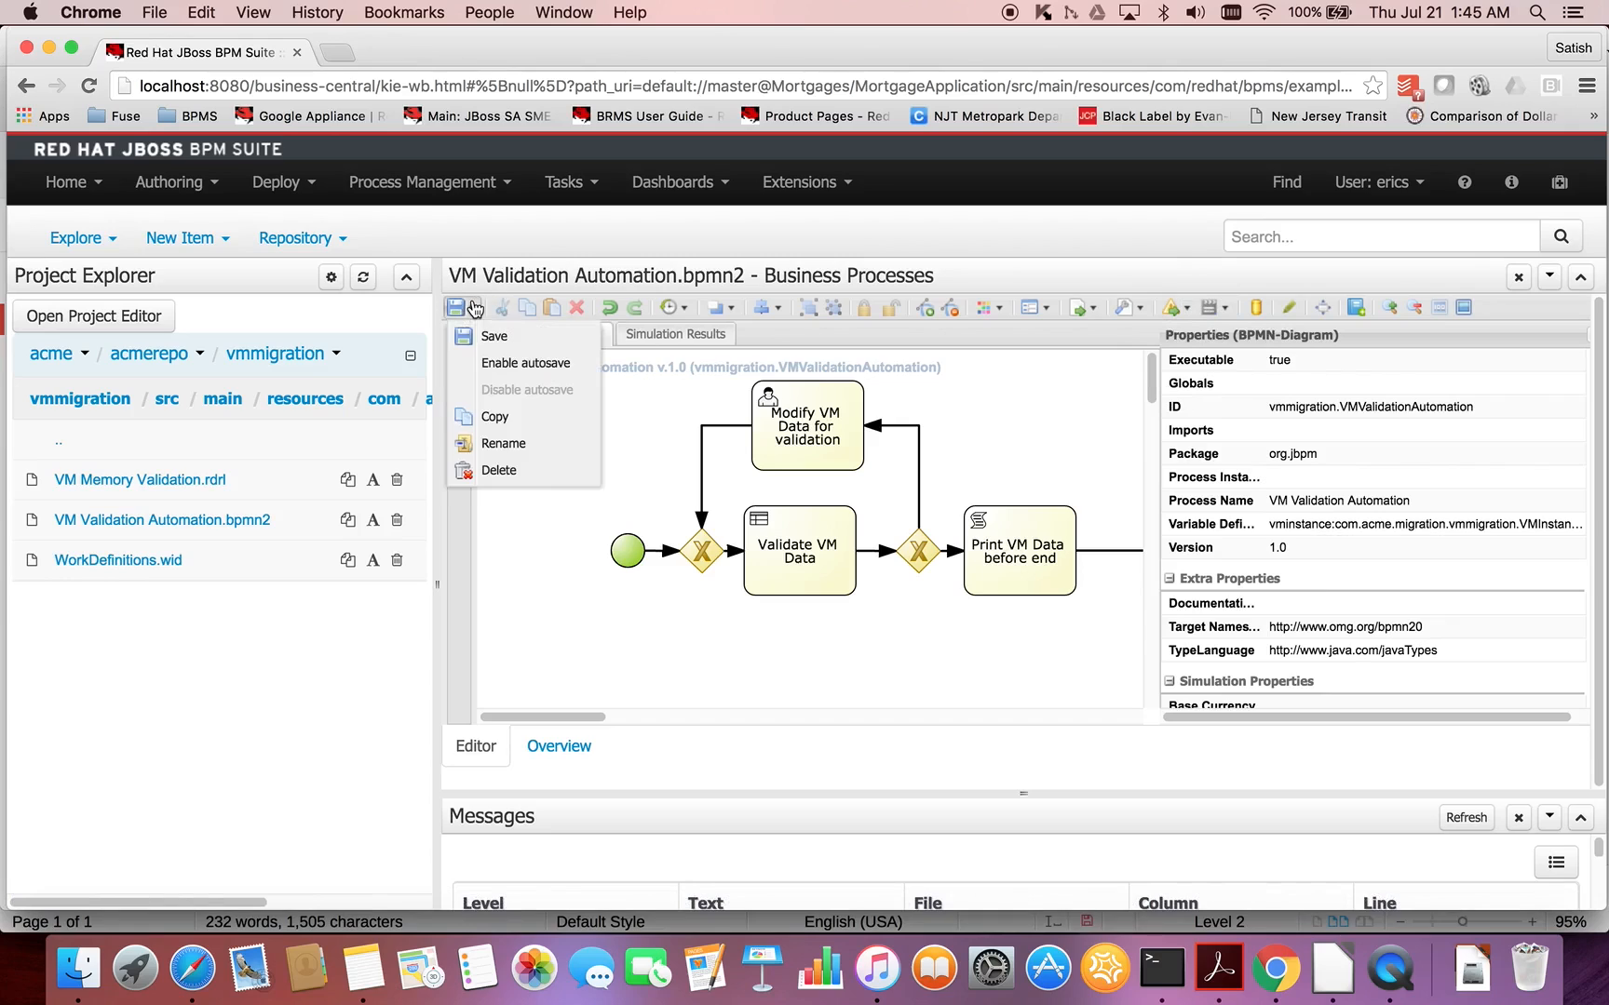
pyautogui.click(472, 339)
pyautogui.click(968, 377)
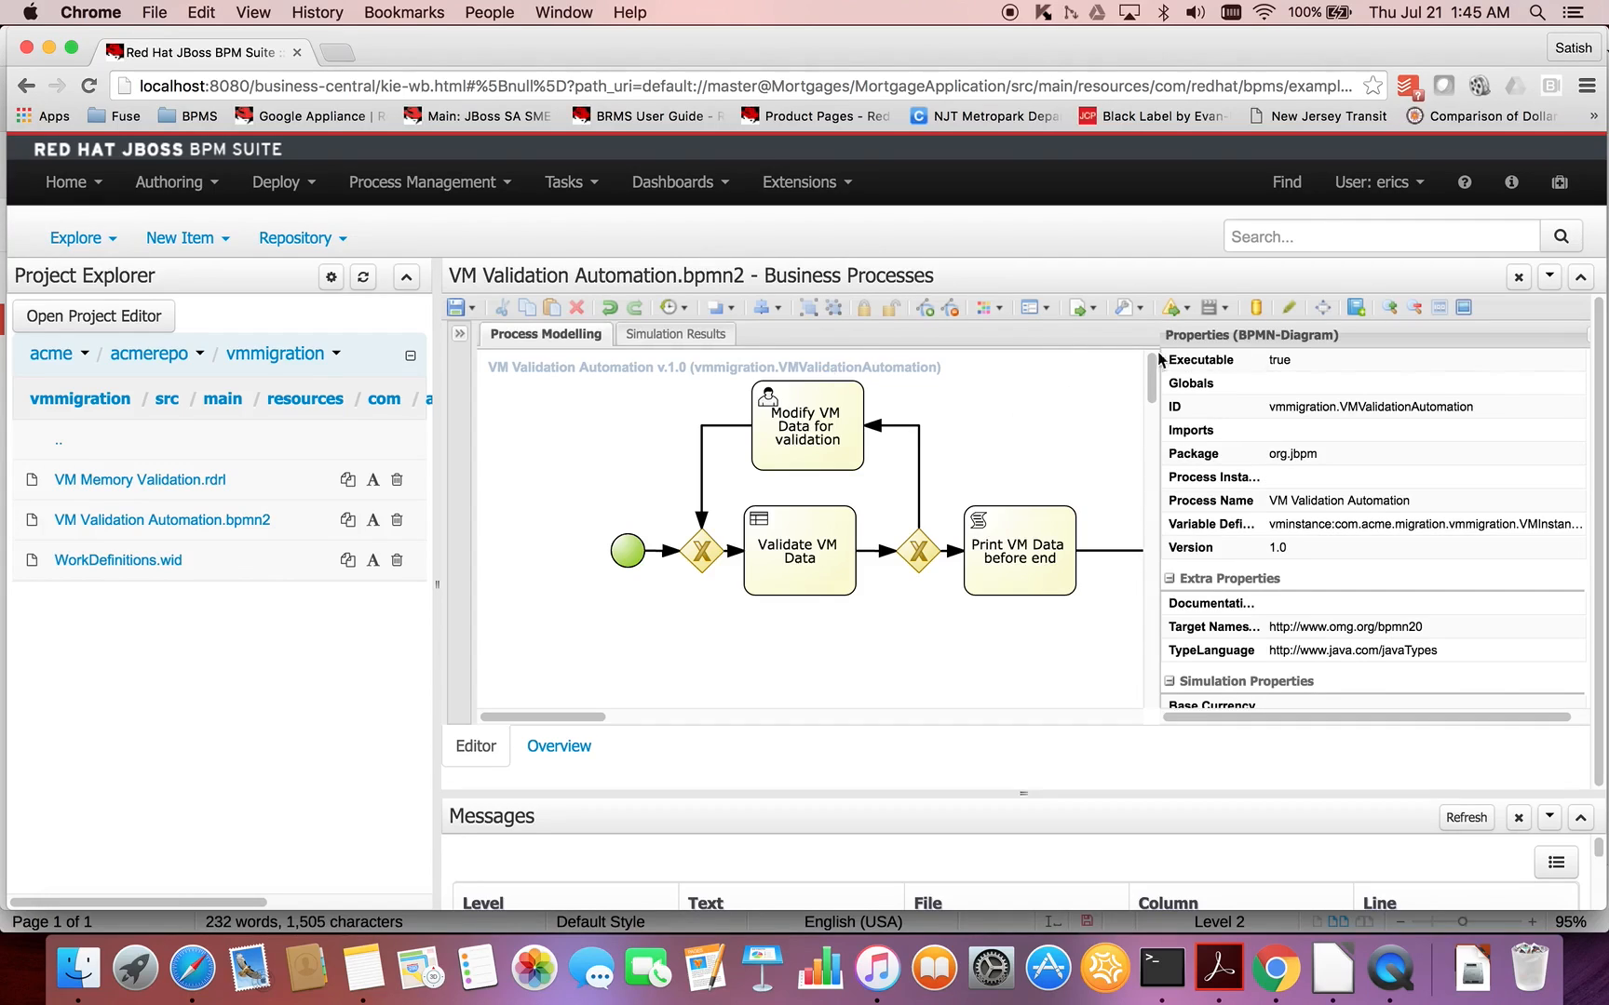
pyautogui.click(1050, 308)
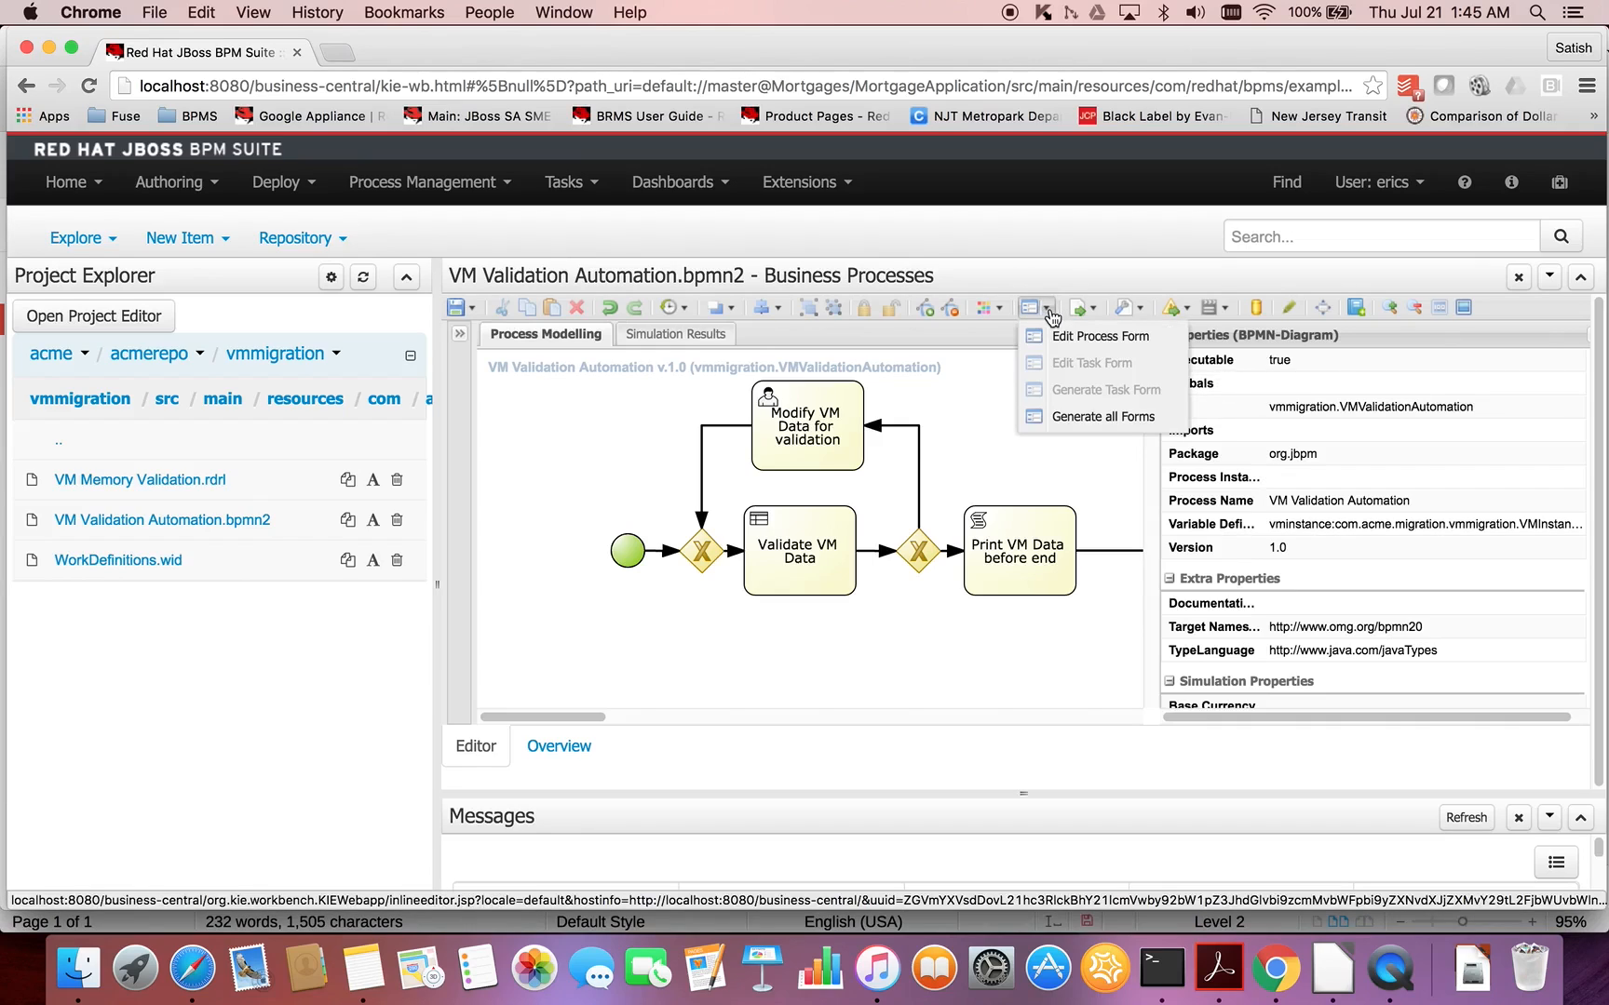
pyautogui.click(1110, 421)
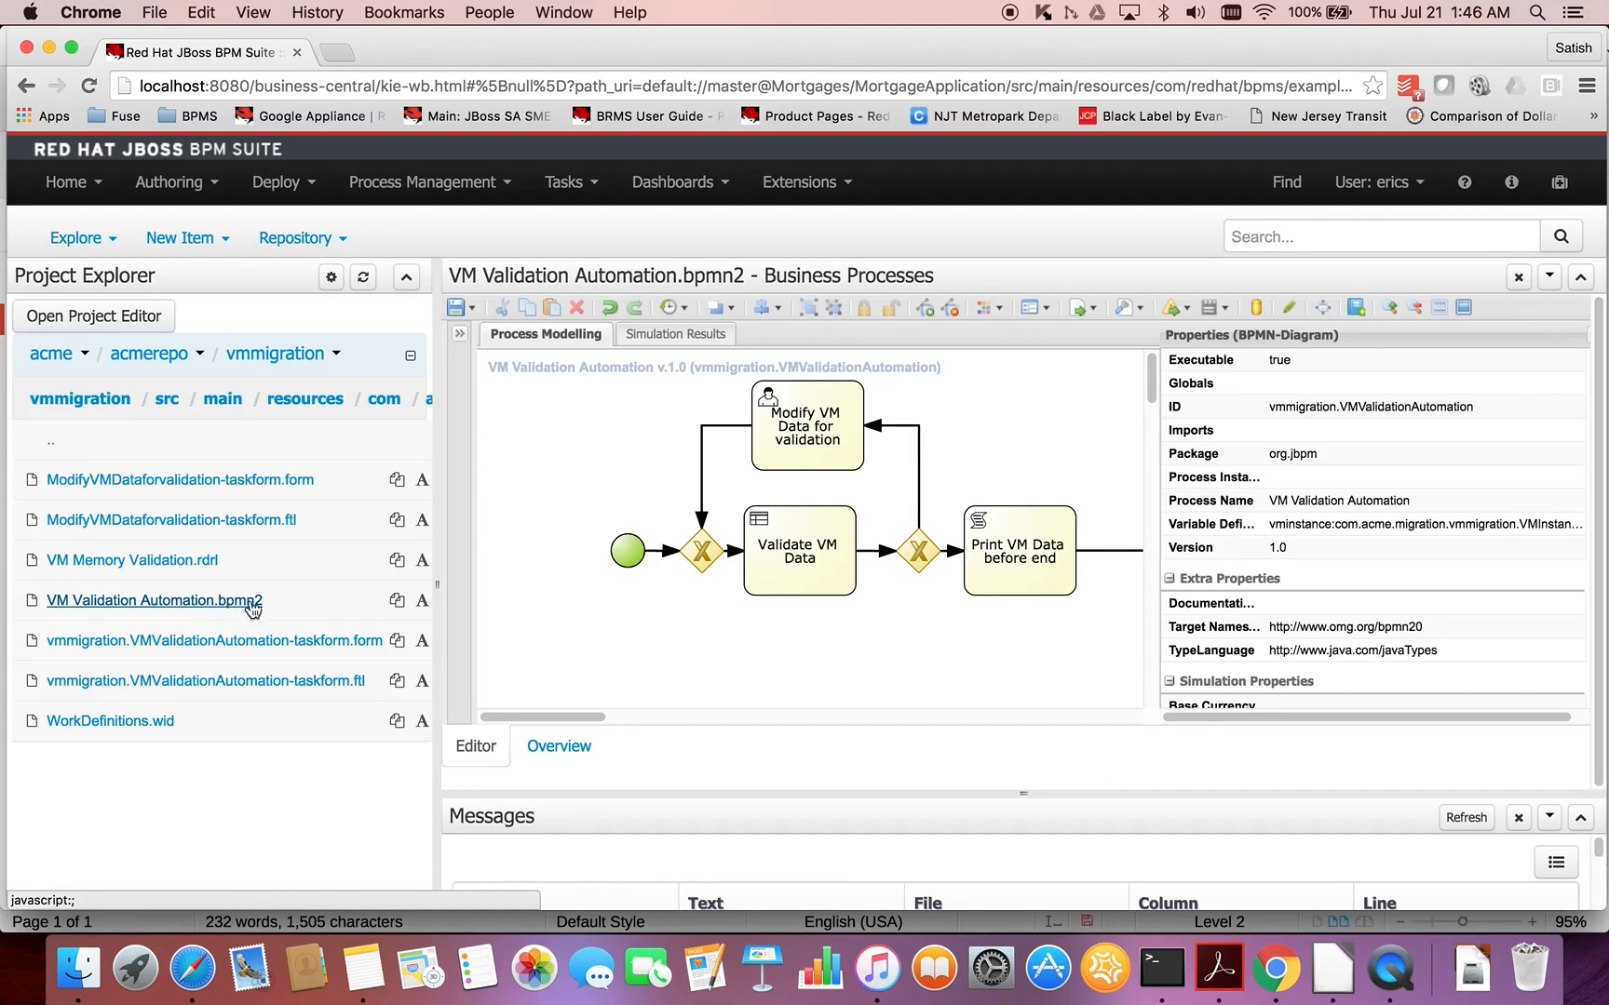
# - Examine the fields of the generated vmmigration.VMValidationAutomation-taskform.form and open ModifyVMDataforvalidation-taskform.form
pyautogui.click(276, 649)
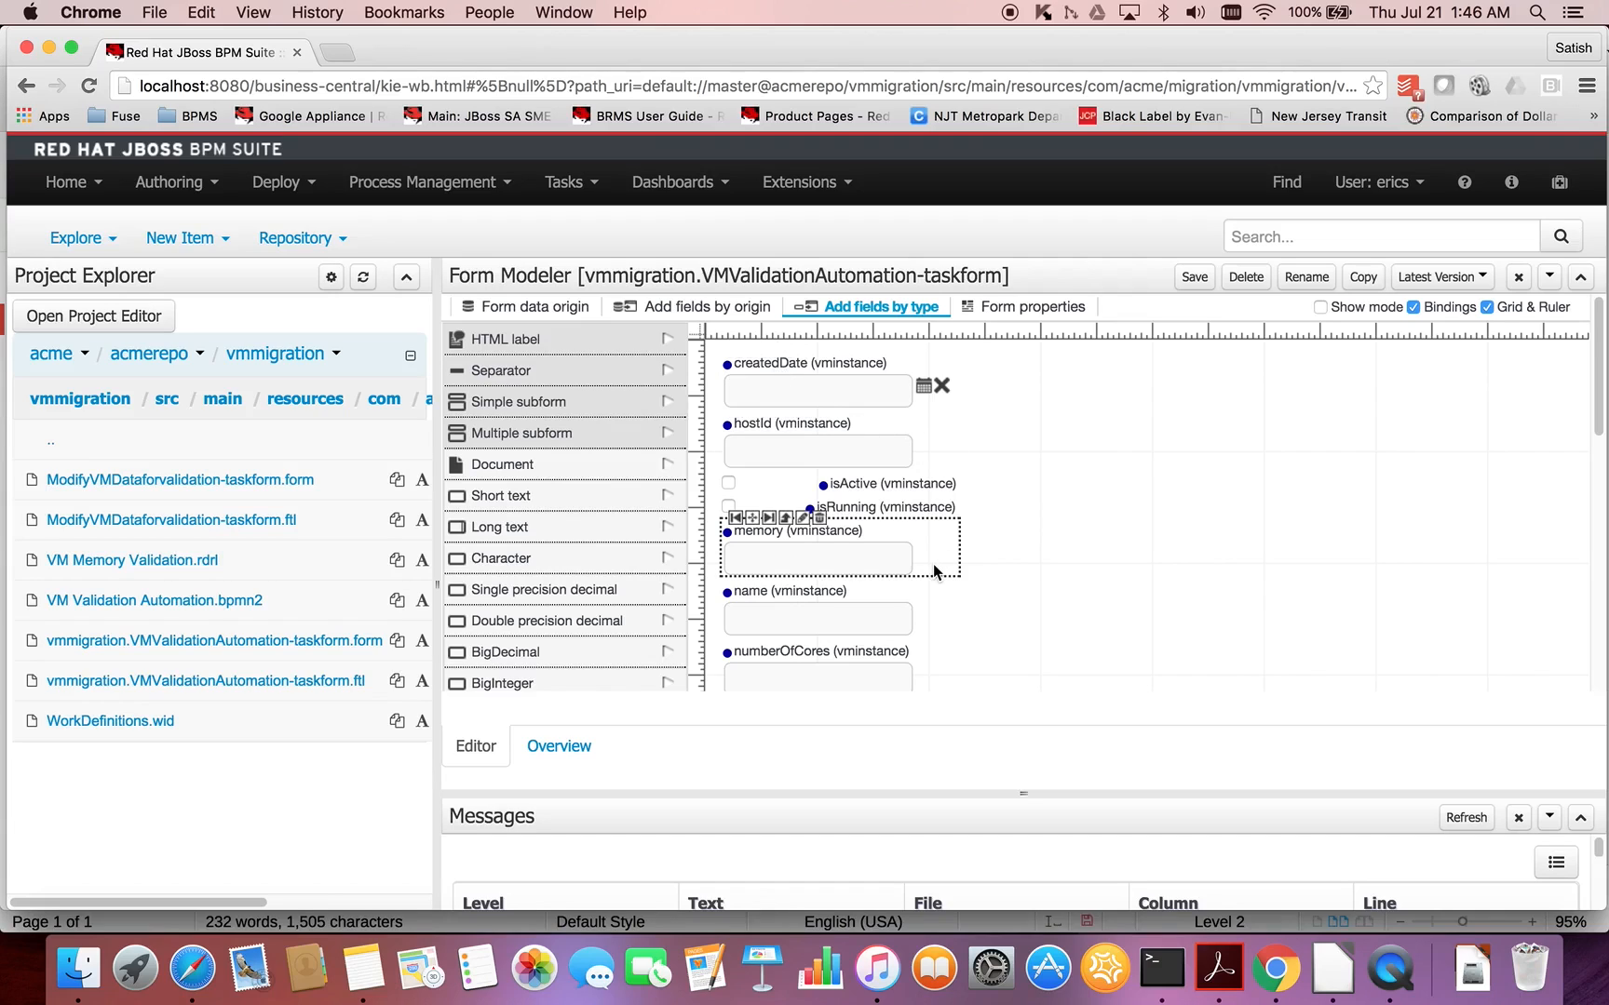
pyautogui.scroll(-5, 934, 567)
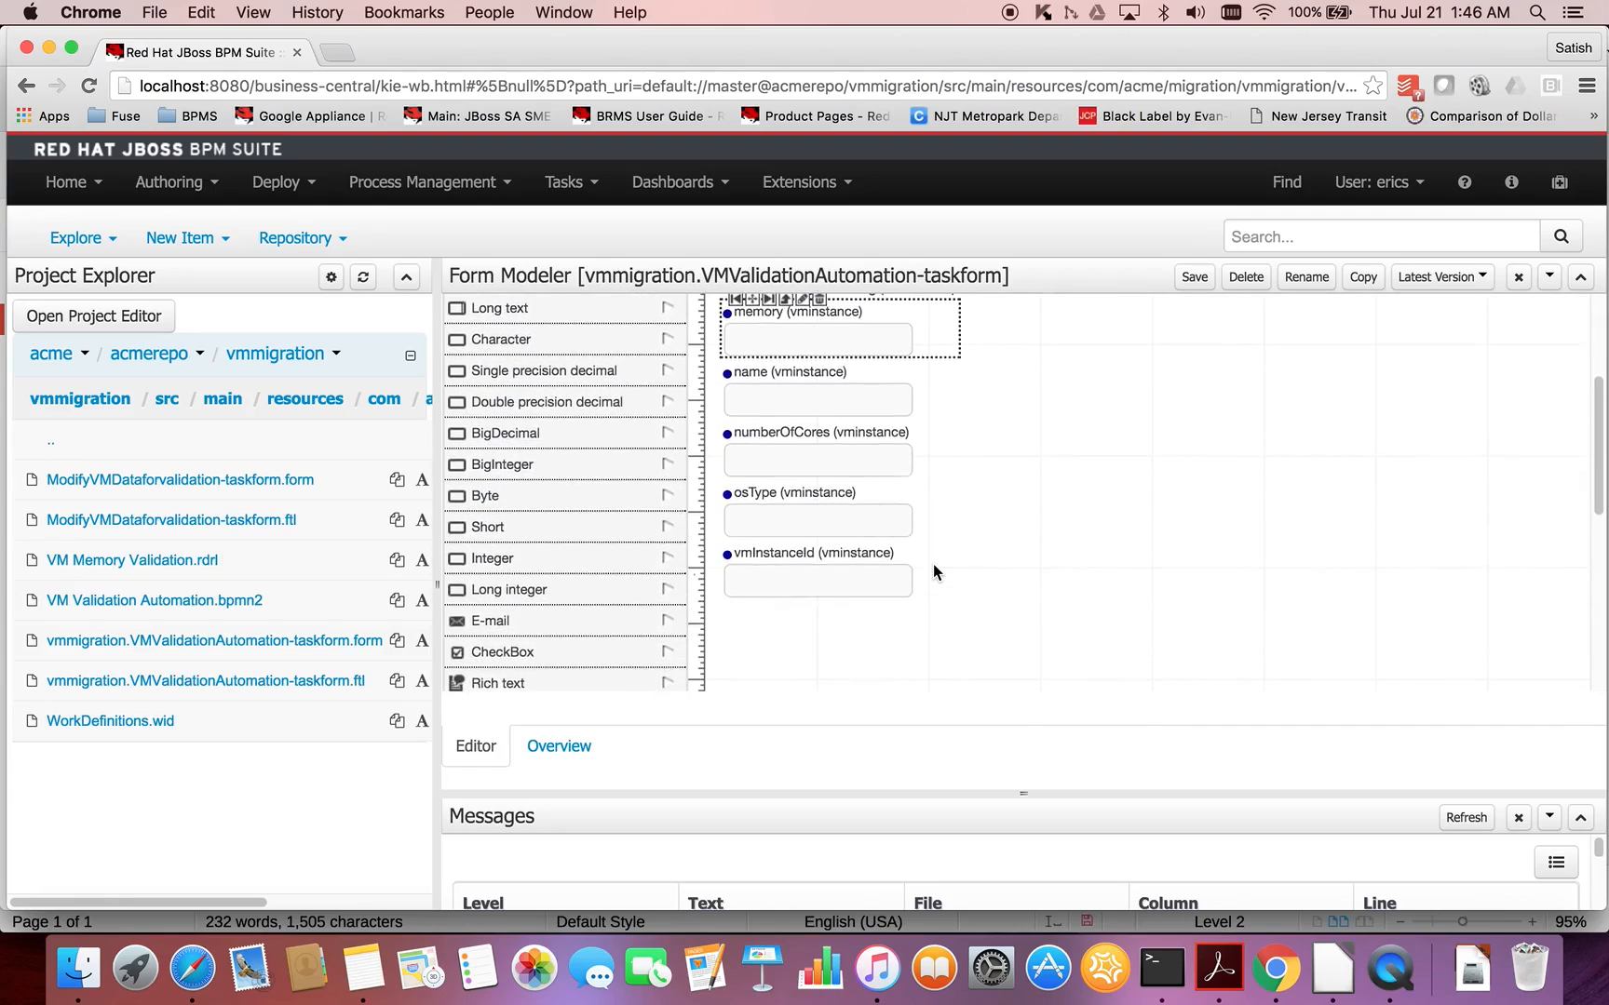
pyautogui.scroll(3, 933, 568)
pyautogui.scroll(2, 933, 563)
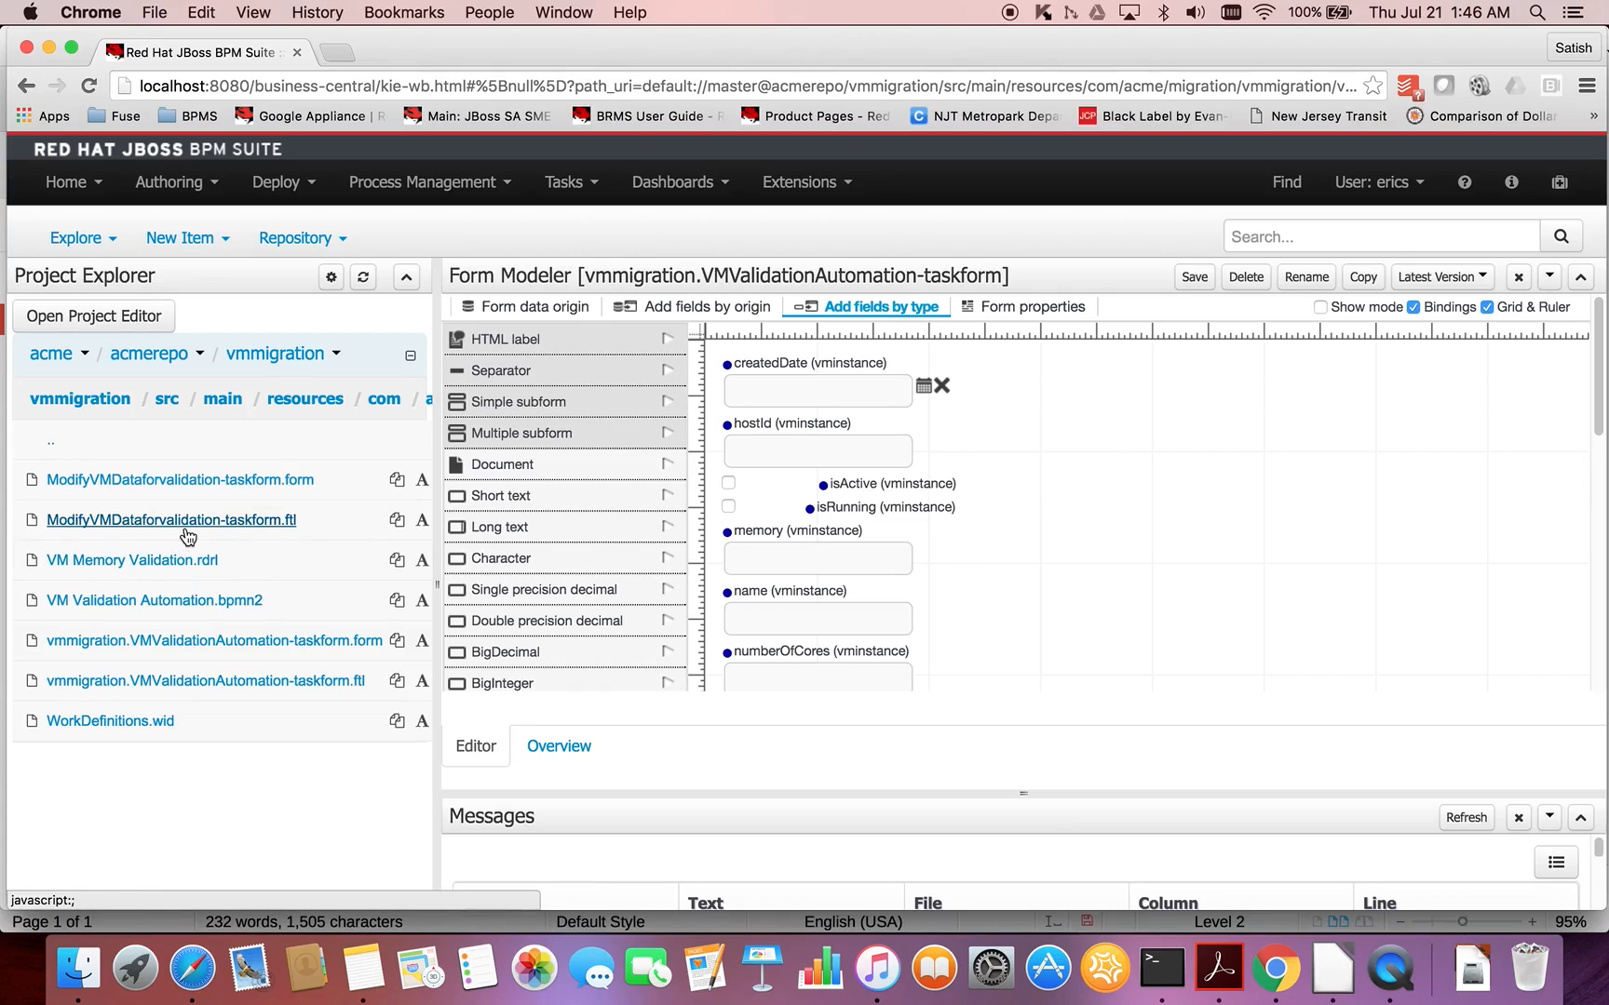
pyautogui.click(220, 481)
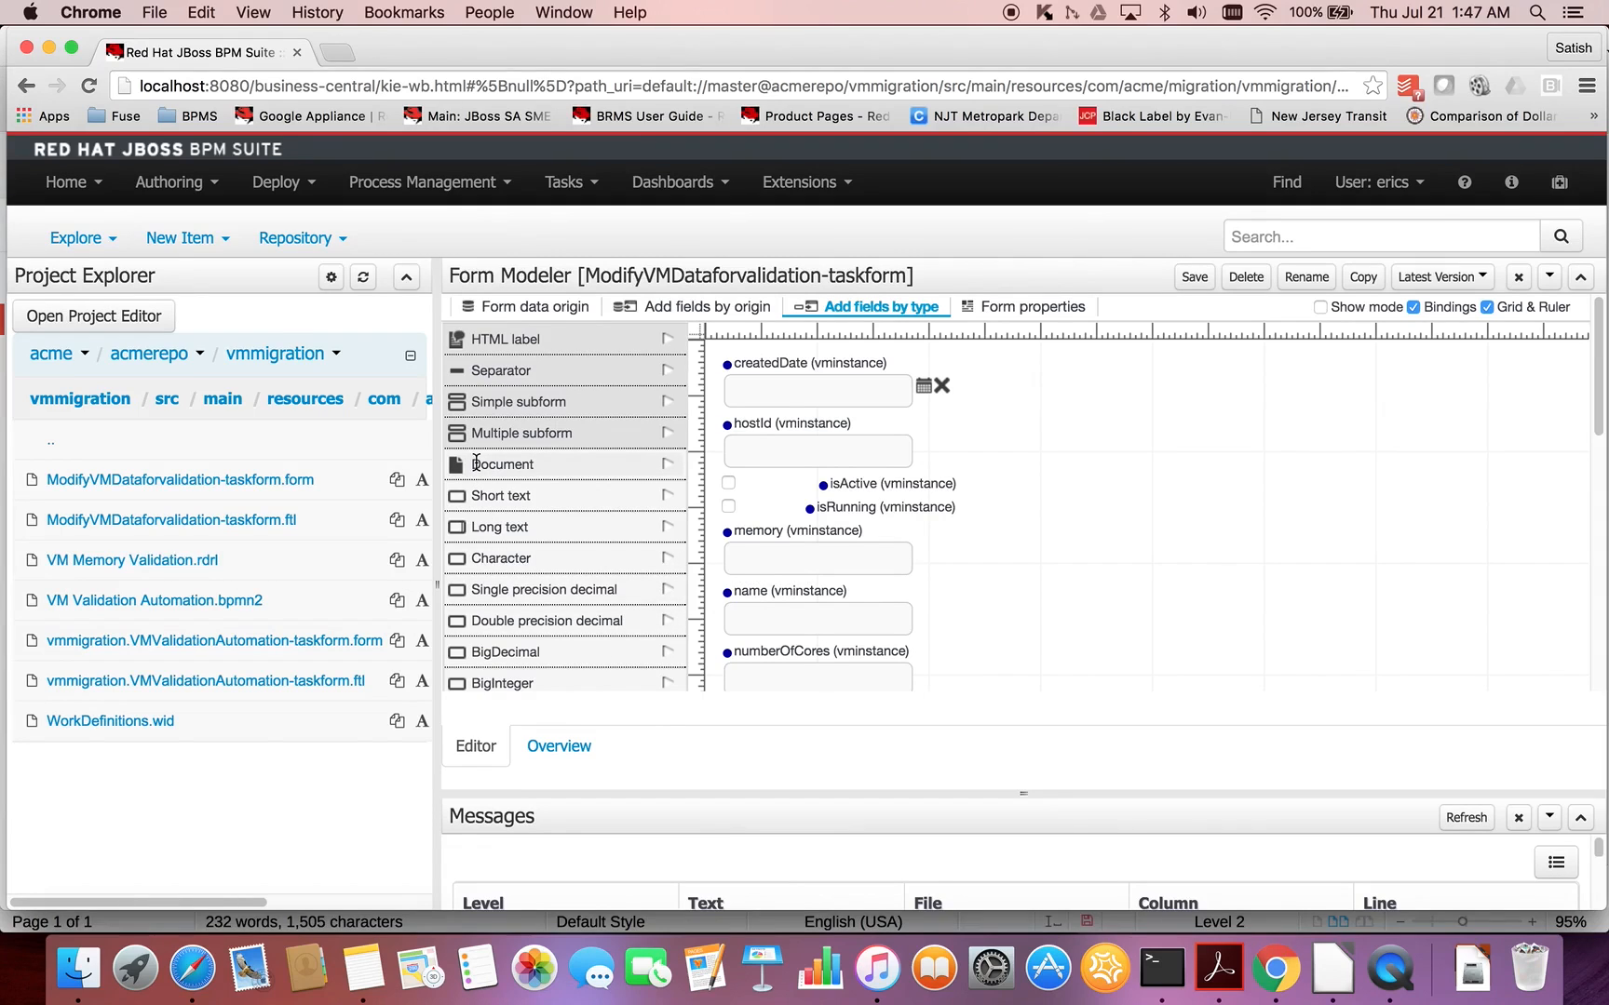
# - Consult the outline in the LibreOffice notes, and reopen and save VM Validation Automation.bpmn2 in Chrome
pyautogui.press('super+Tab')
pyautogui.scroll(-3, 673, 599)
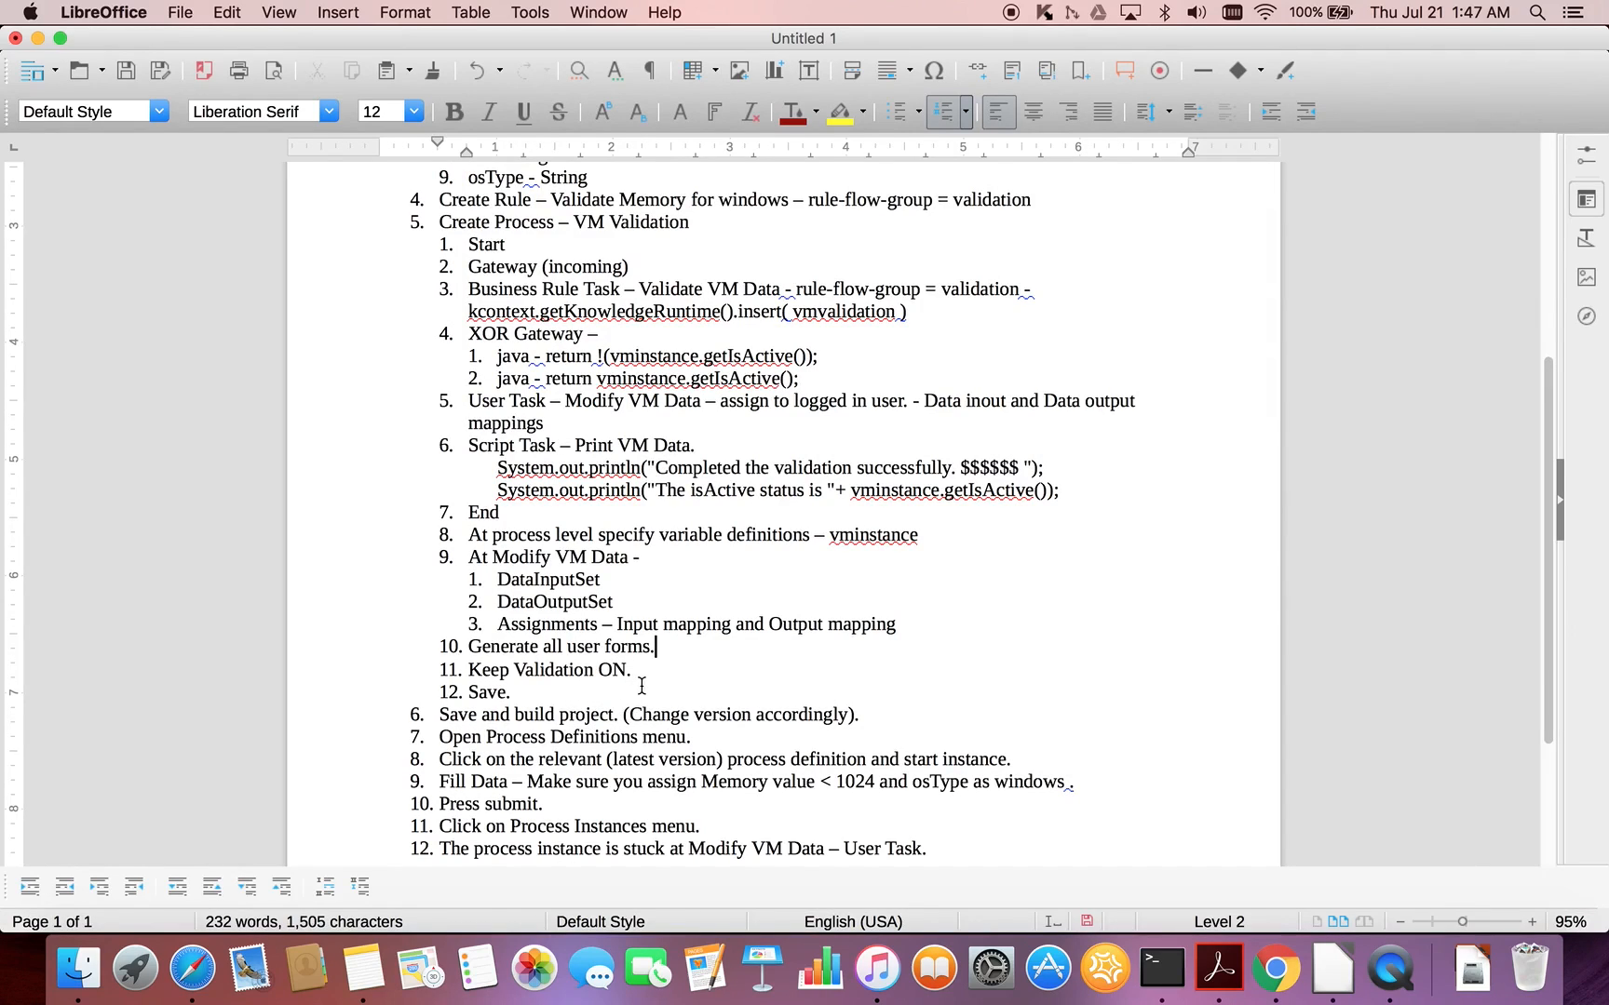
pyautogui.press('super+Tab')
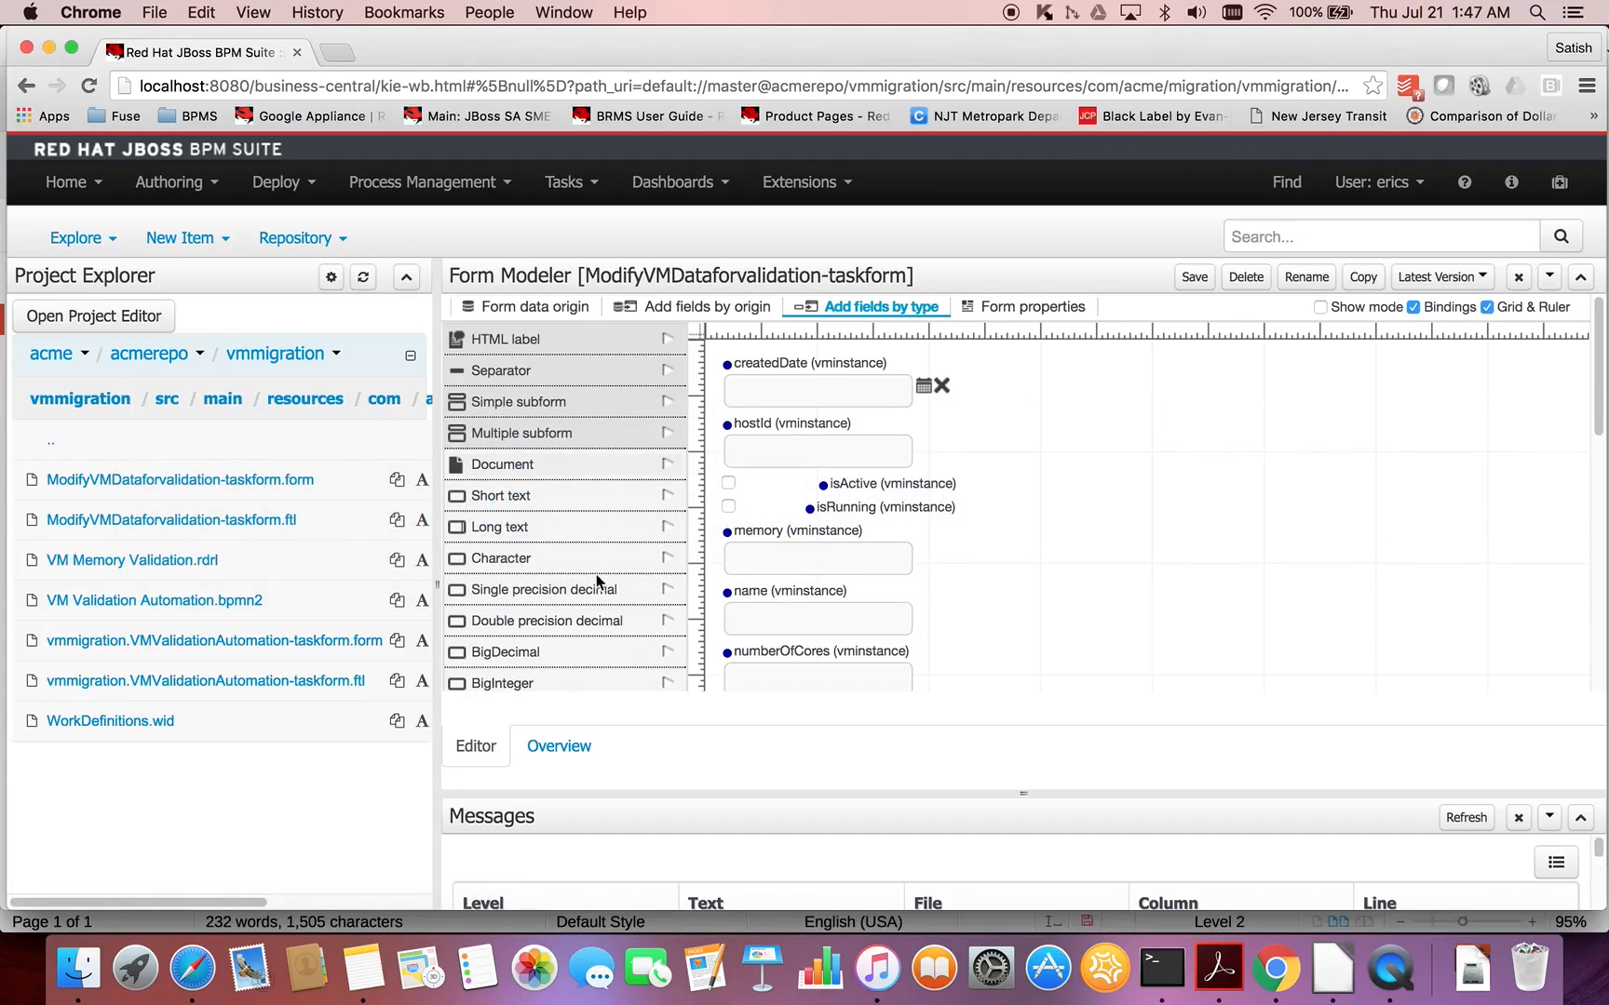
pyautogui.click(218, 604)
pyautogui.click(465, 307)
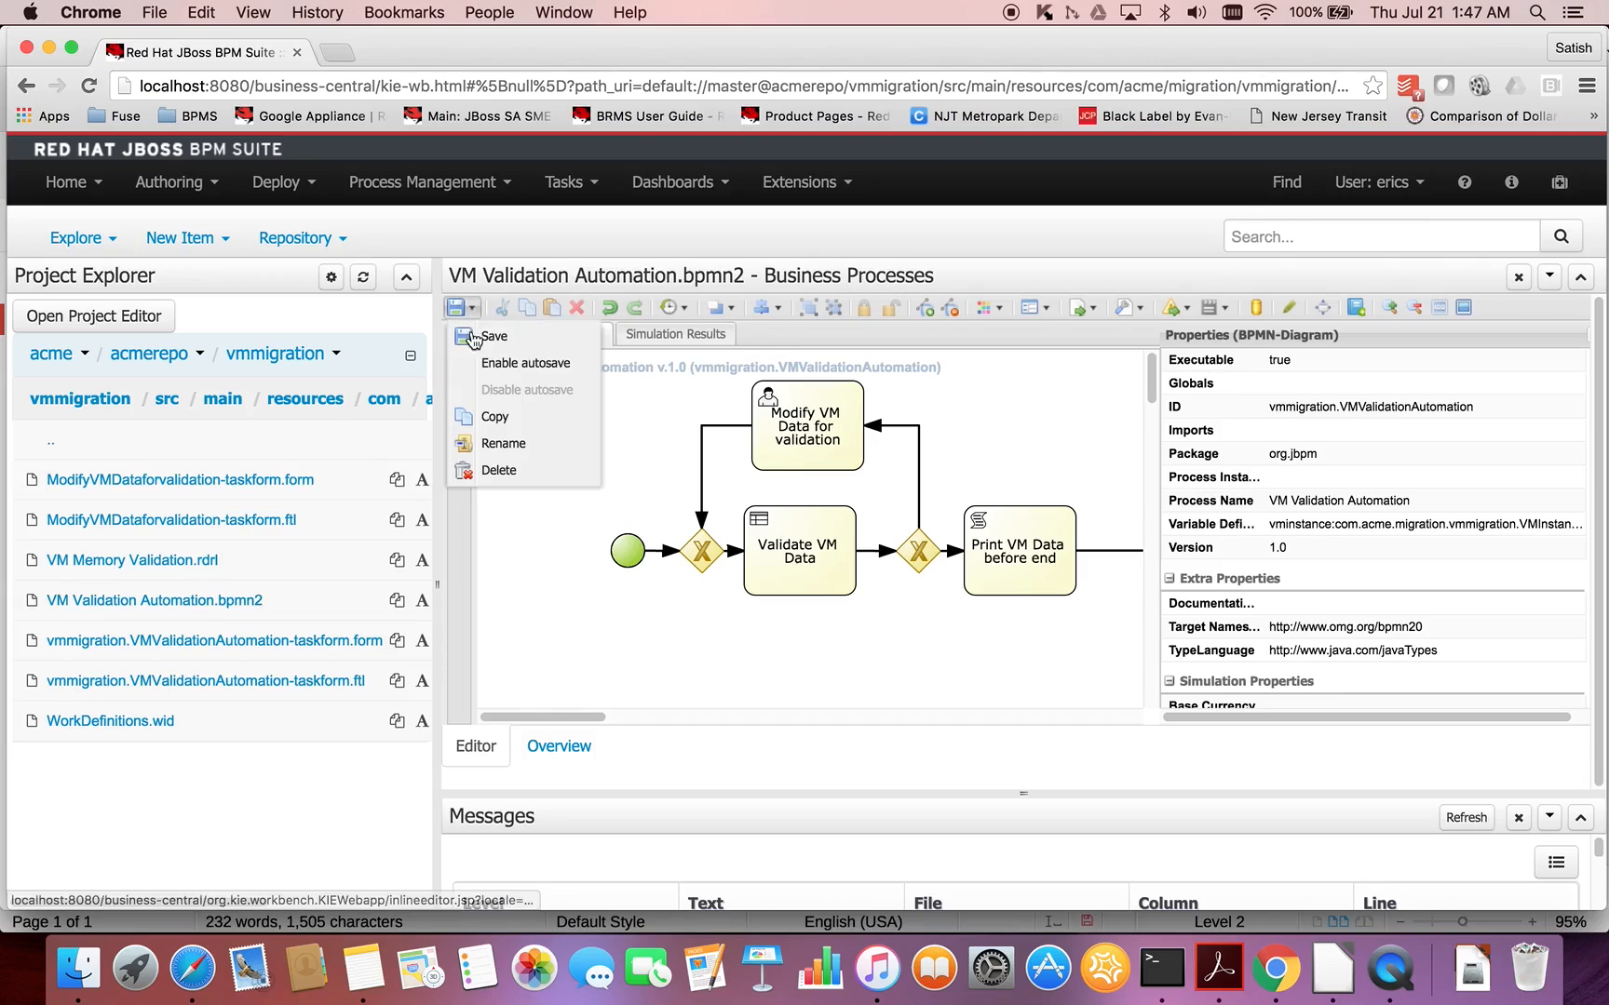
pyautogui.click(475, 337)
pyautogui.click(988, 379)
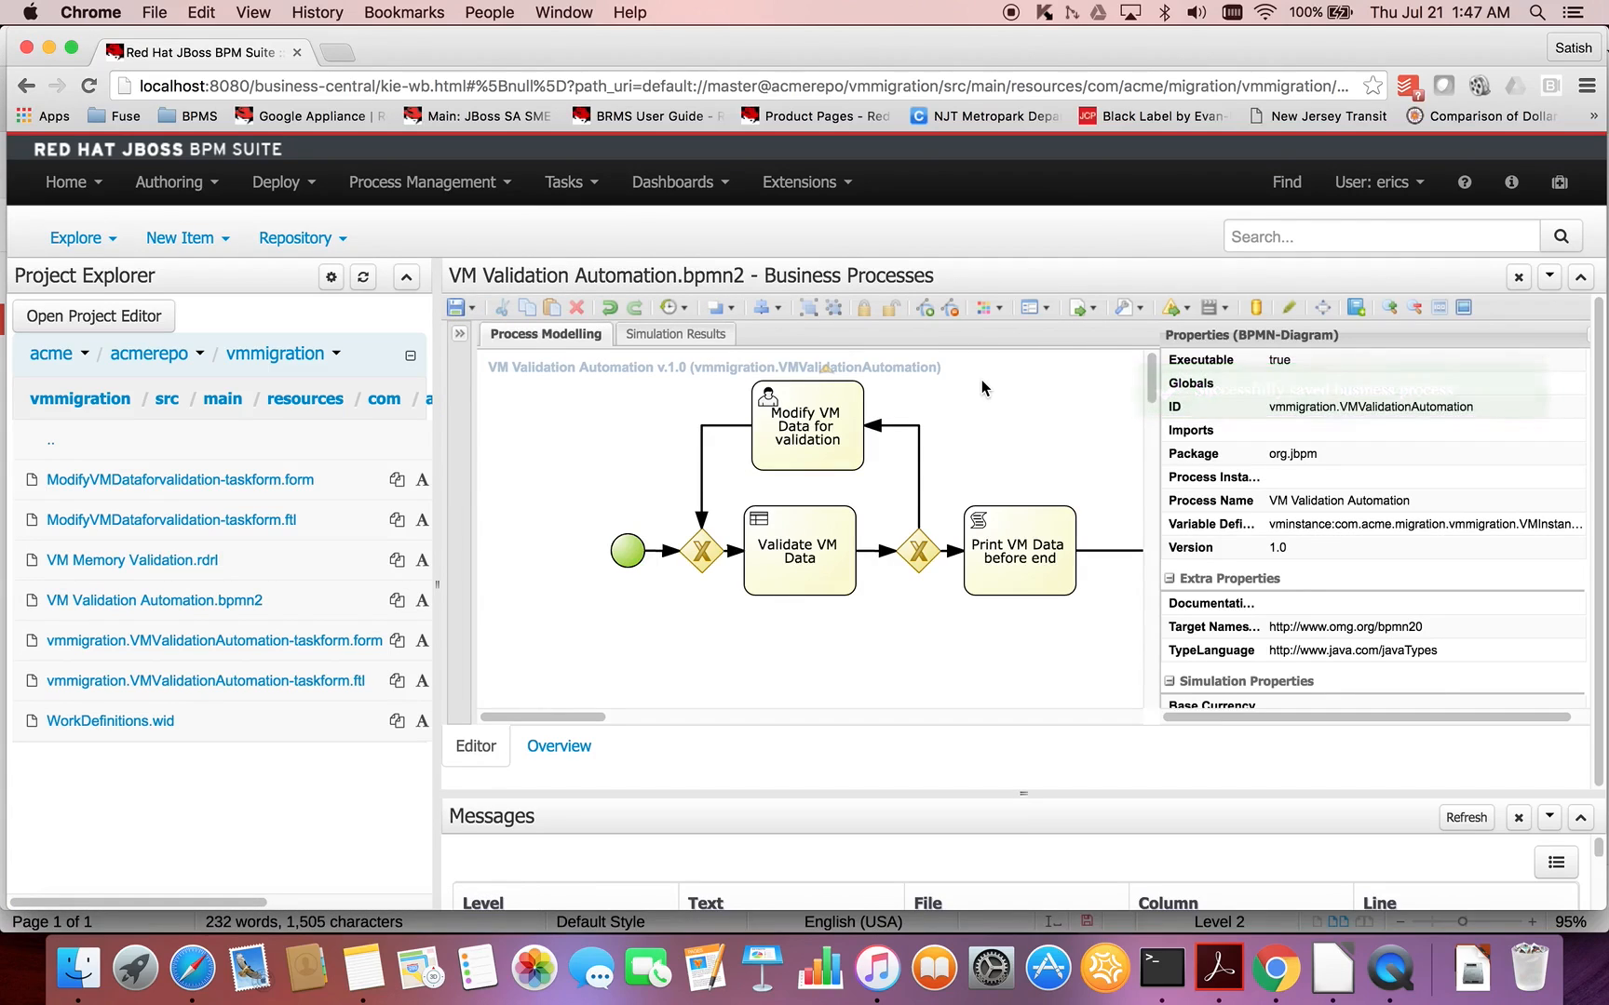
pyautogui.press('super+Tab')
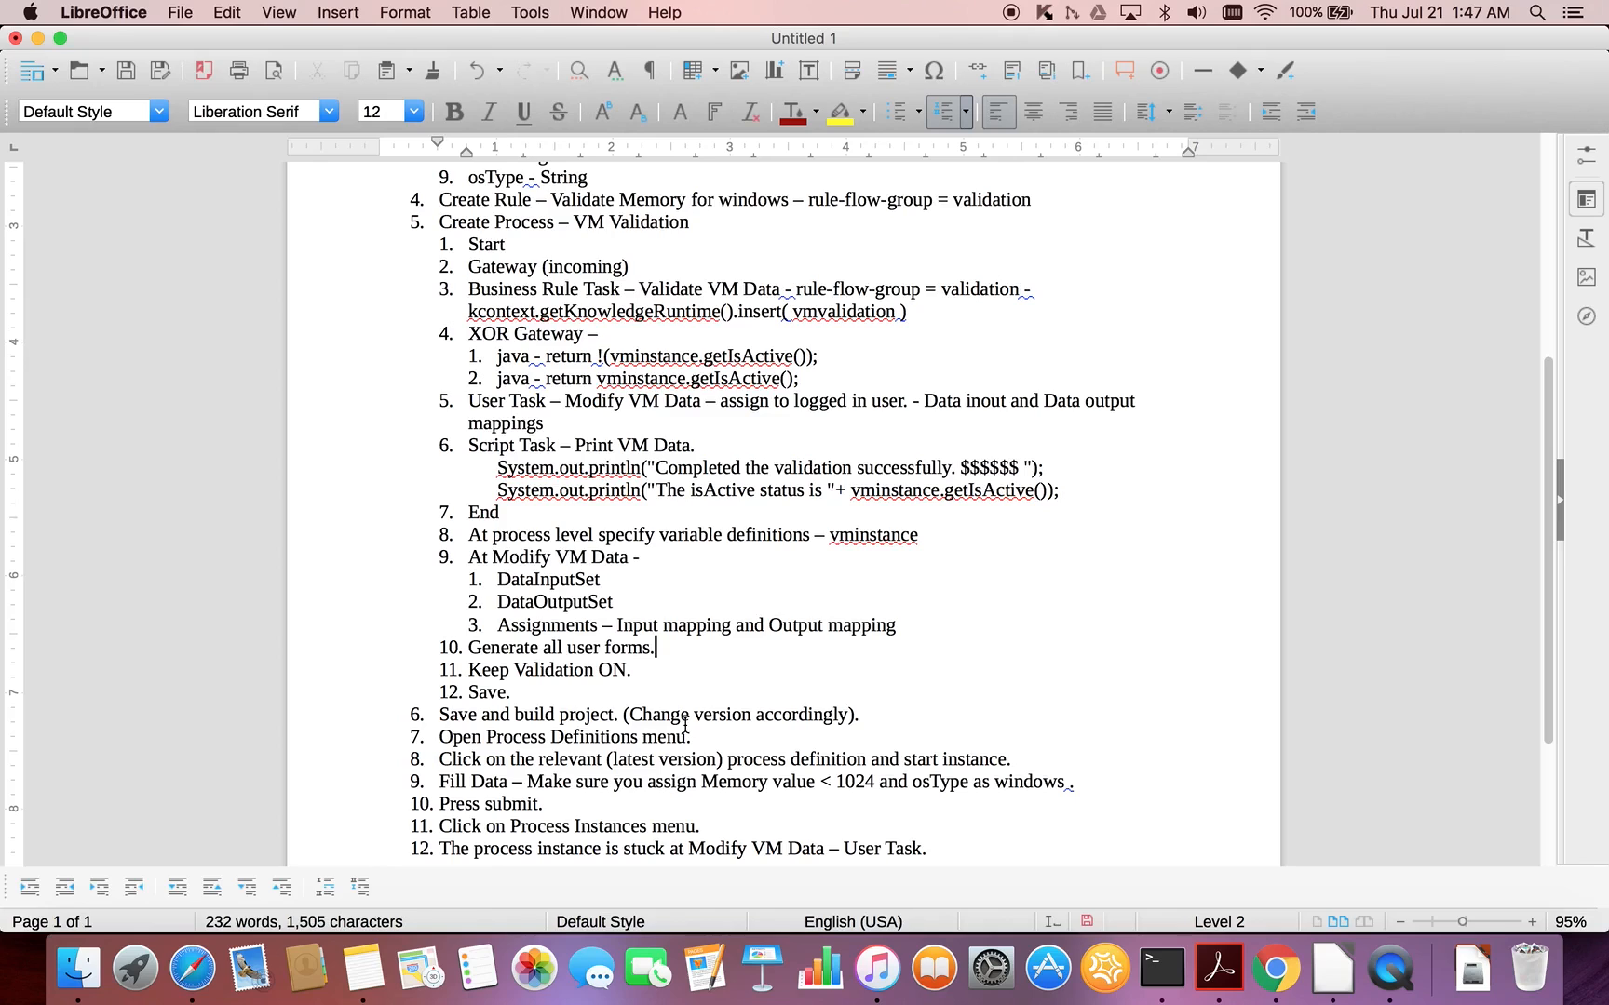
# - Switch to Chrome, open the vmmigration project's settings and set its version to 1.0.1
pyautogui.press('super+Tab')
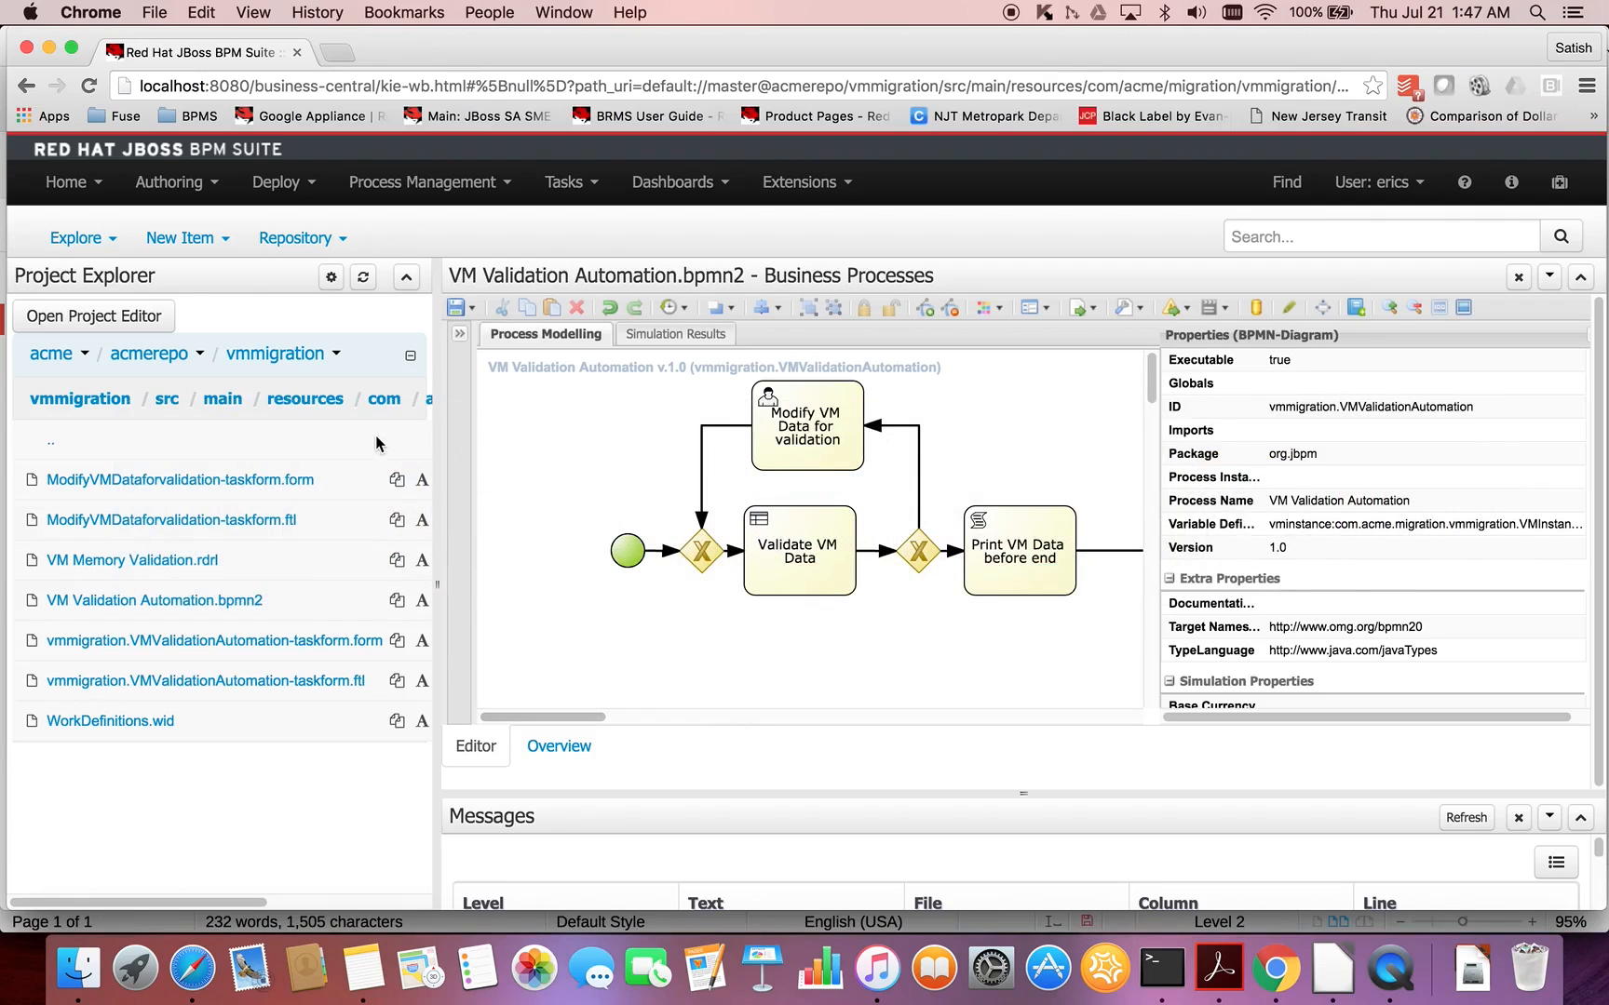
pyautogui.click(119, 321)
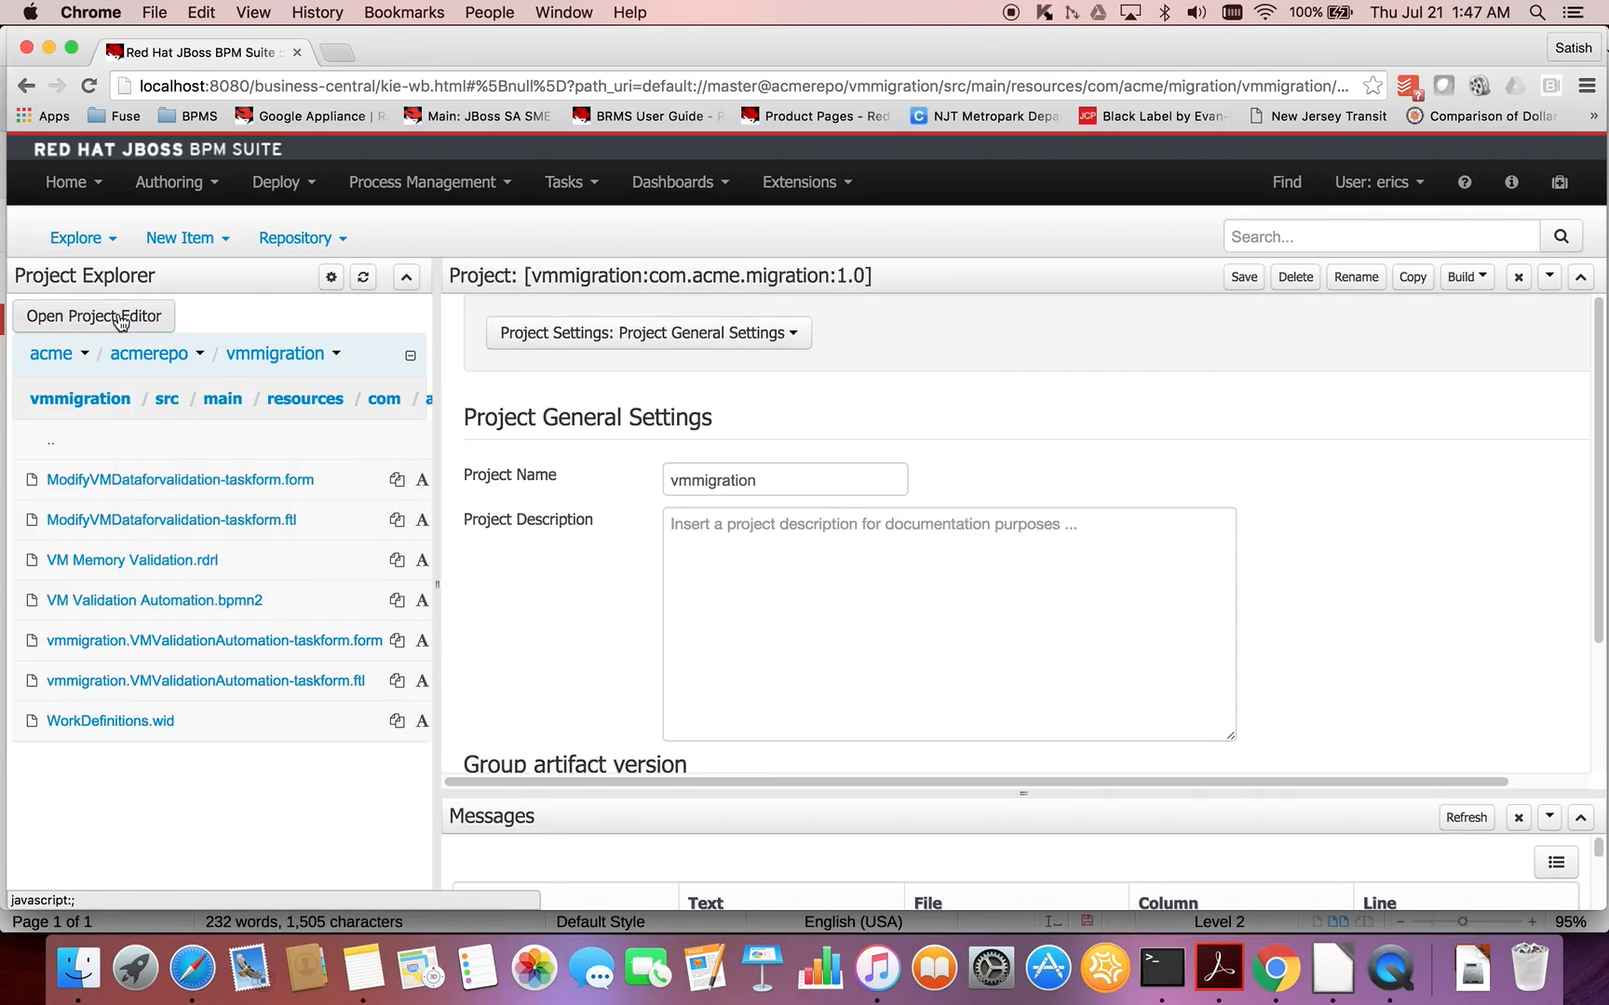
pyautogui.scroll(-4, 803, 463)
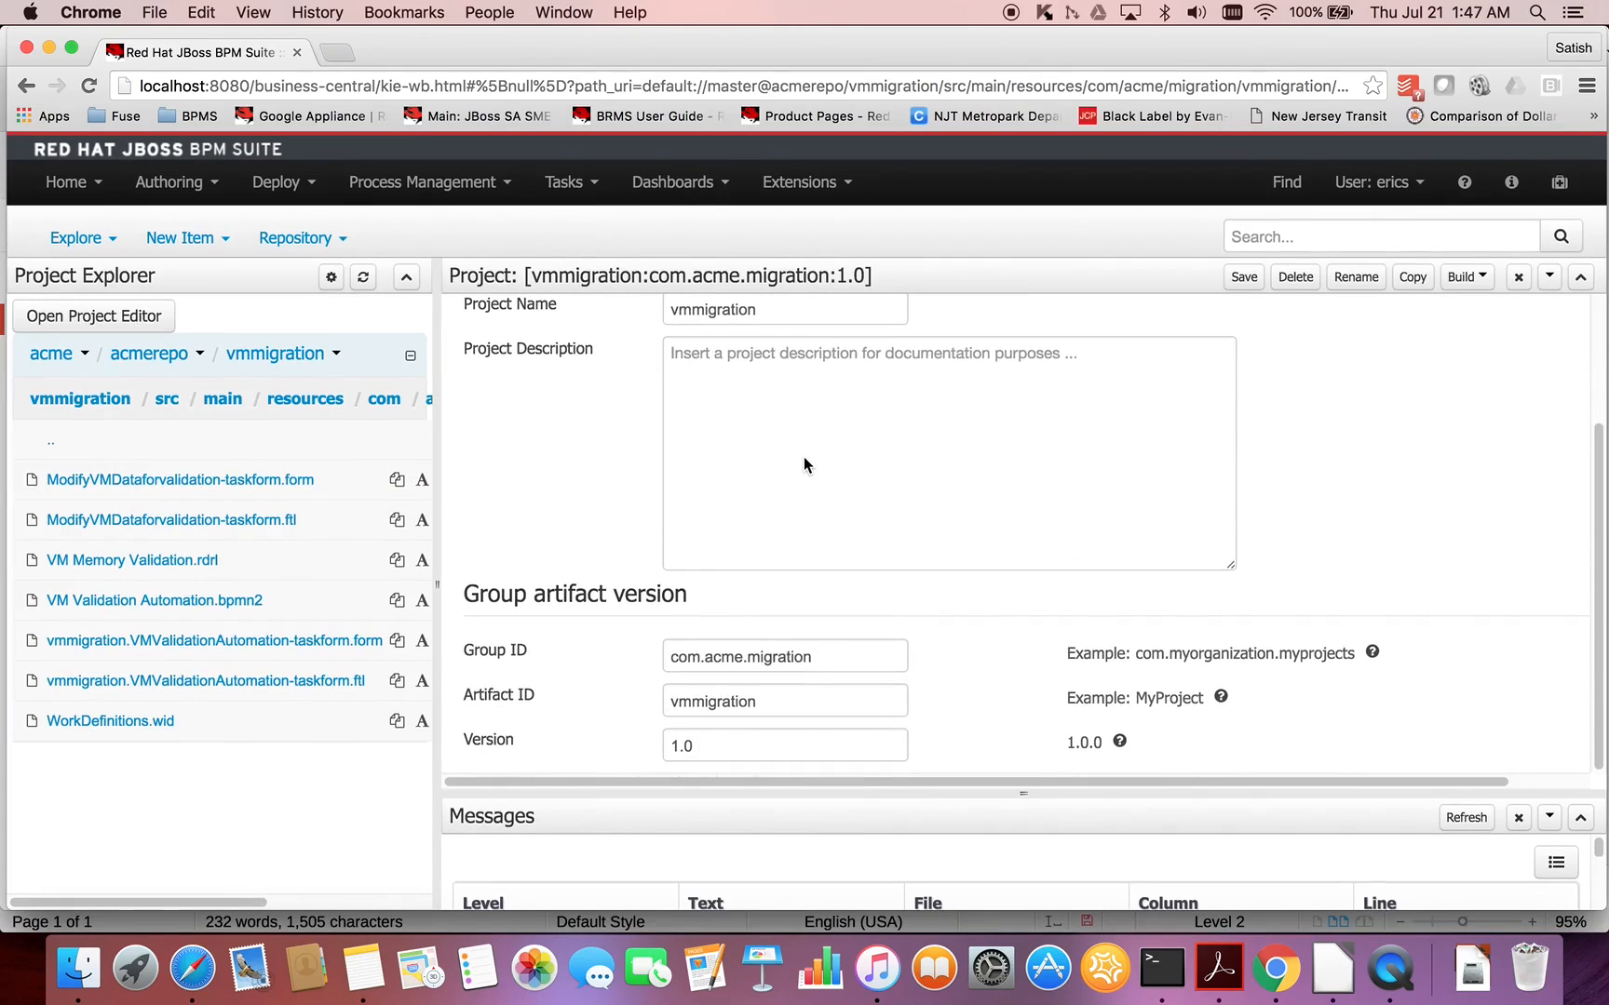
pyautogui.click(725, 743)
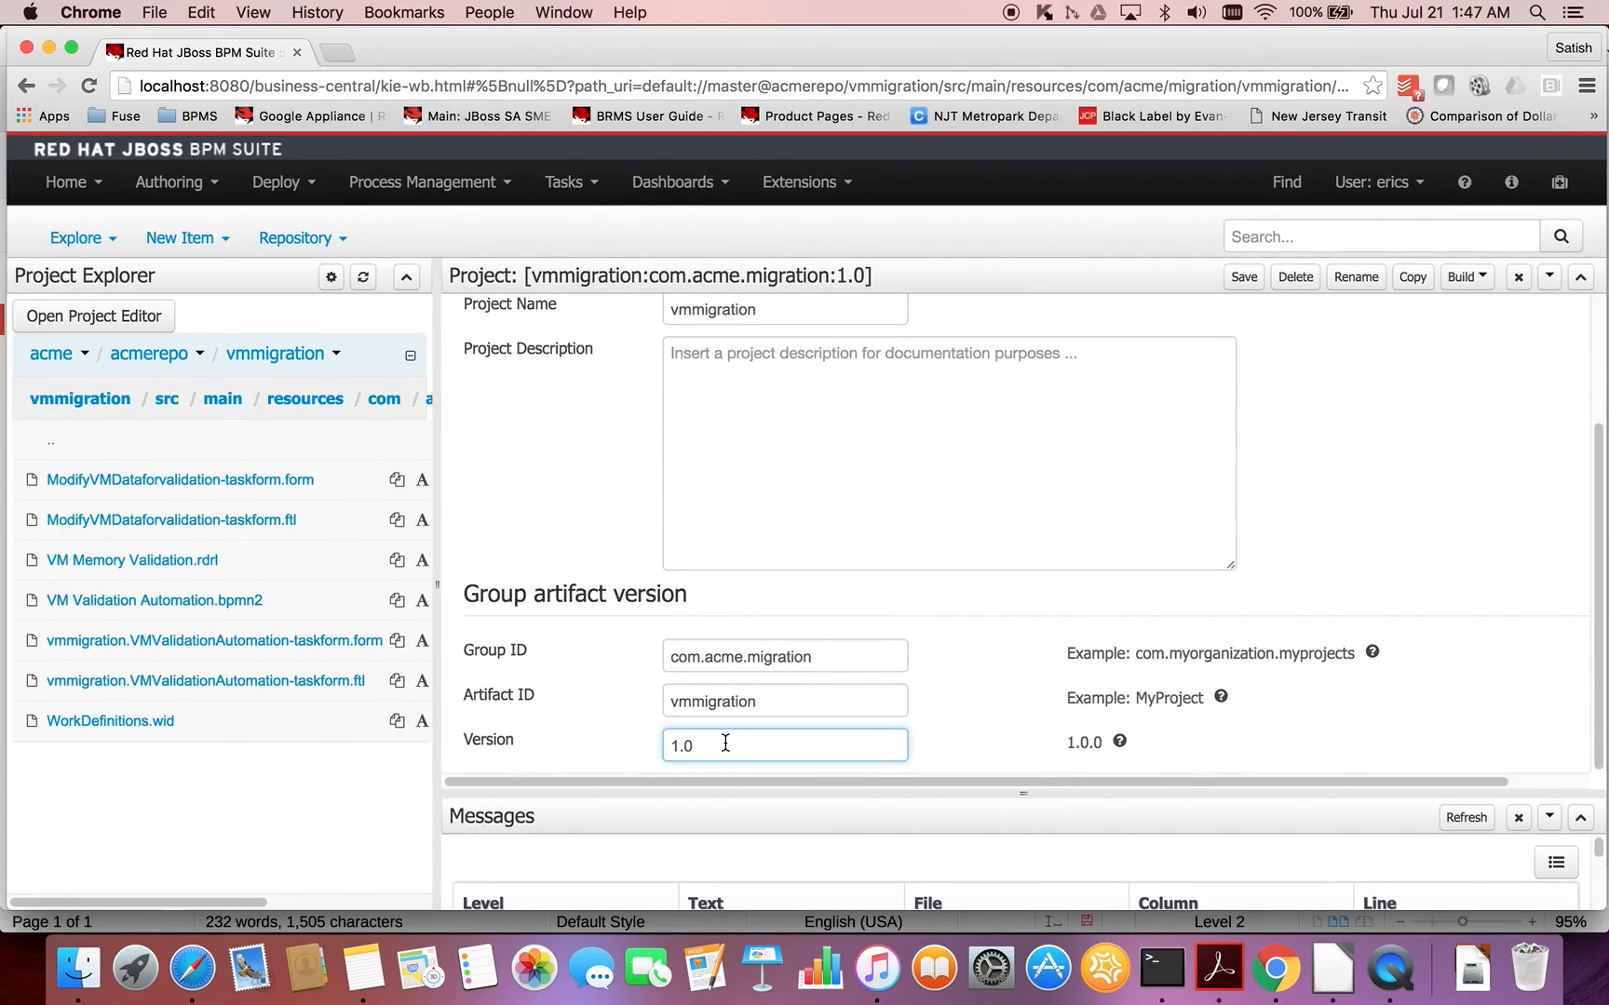
pyautogui.press('BackSpace')
pyautogui.write('1')
pyautogui.scroll(2, 1483, 638)
pyautogui.scroll(-2, 1483, 638)
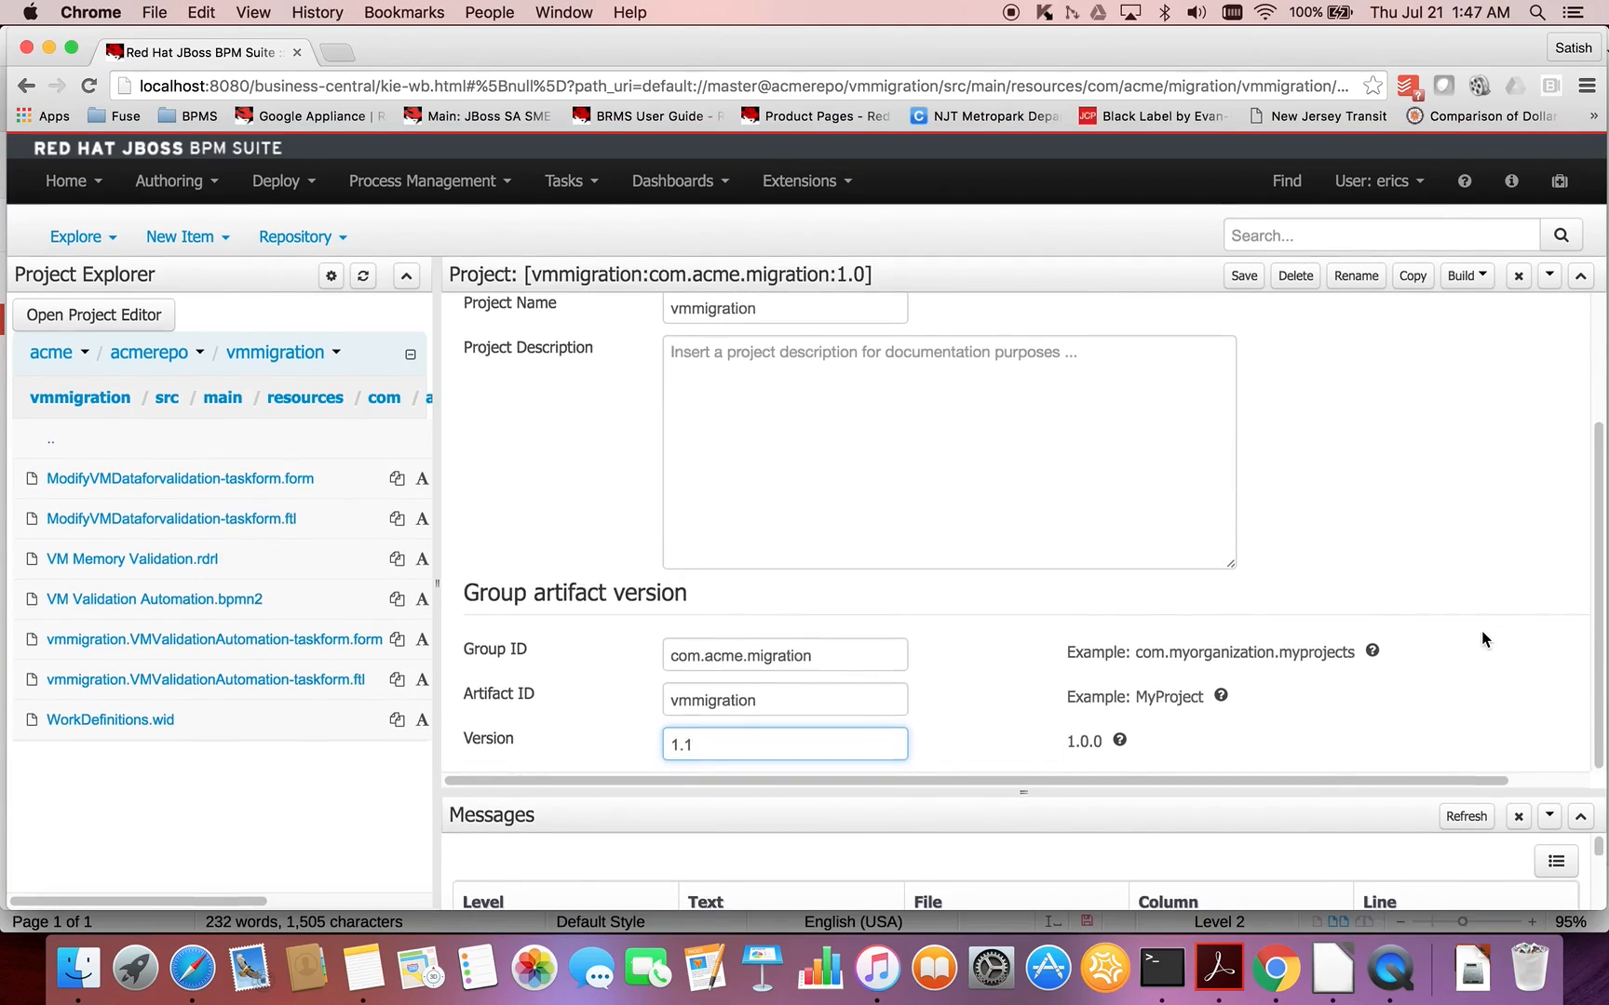
pyautogui.press('BackSpace')
pyautogui.write('0.1')
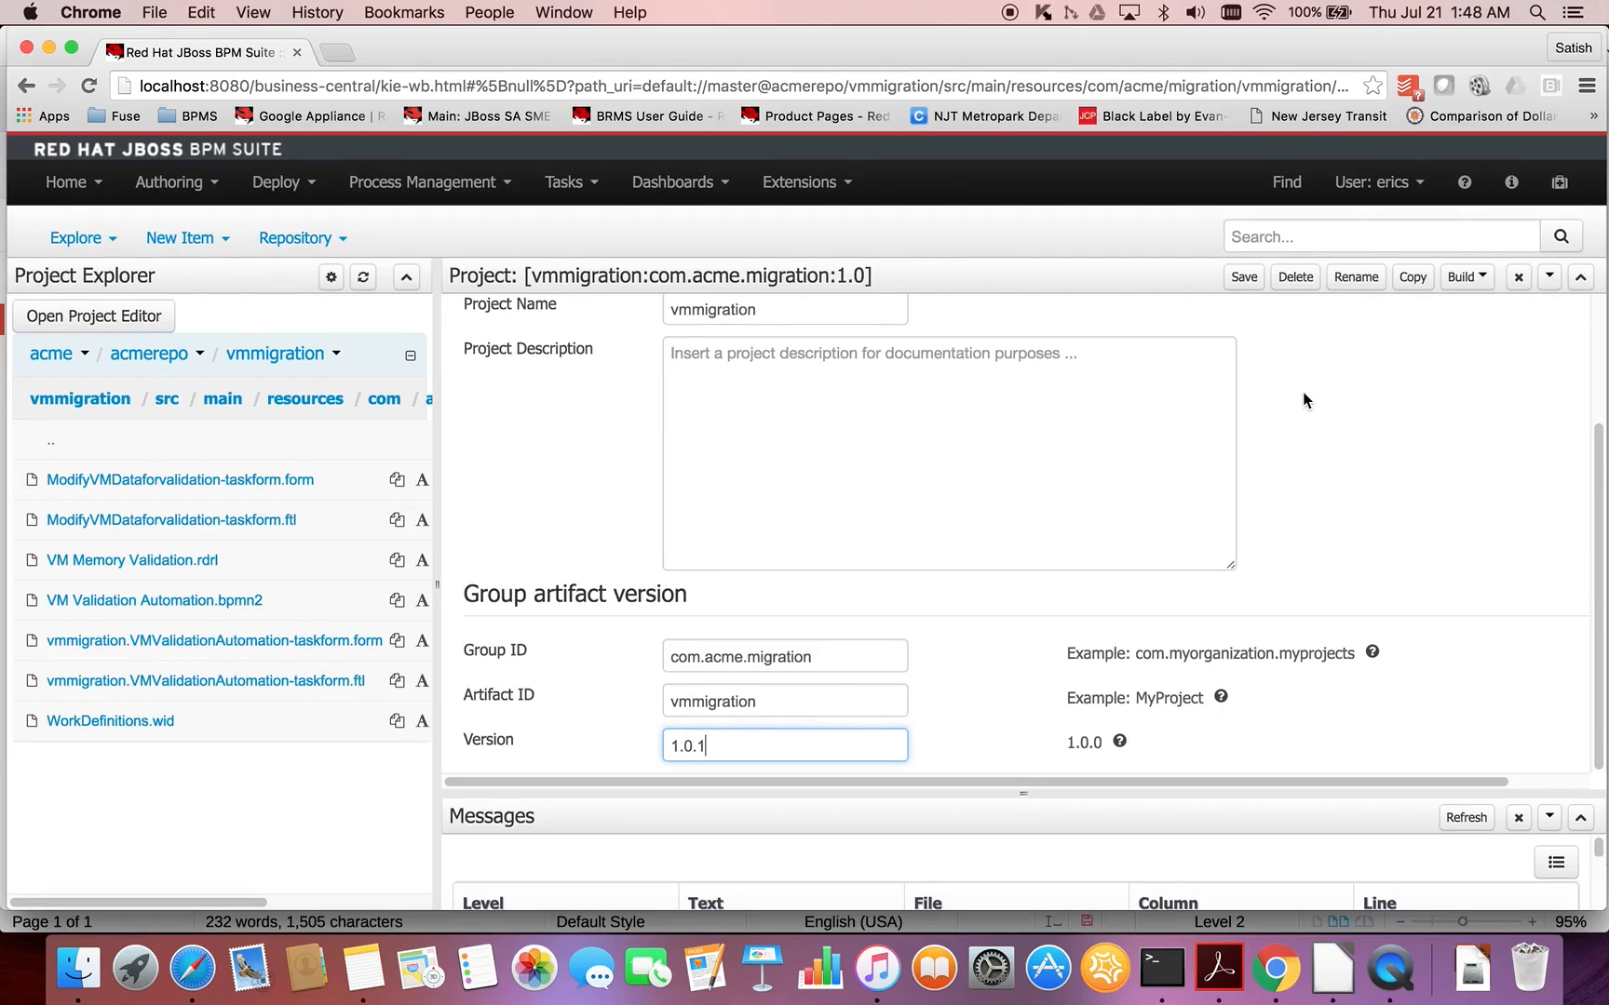
# - Save the vmmigration project settings, and build and deploy the project
pyautogui.click(1244, 278)
pyautogui.click(994, 593)
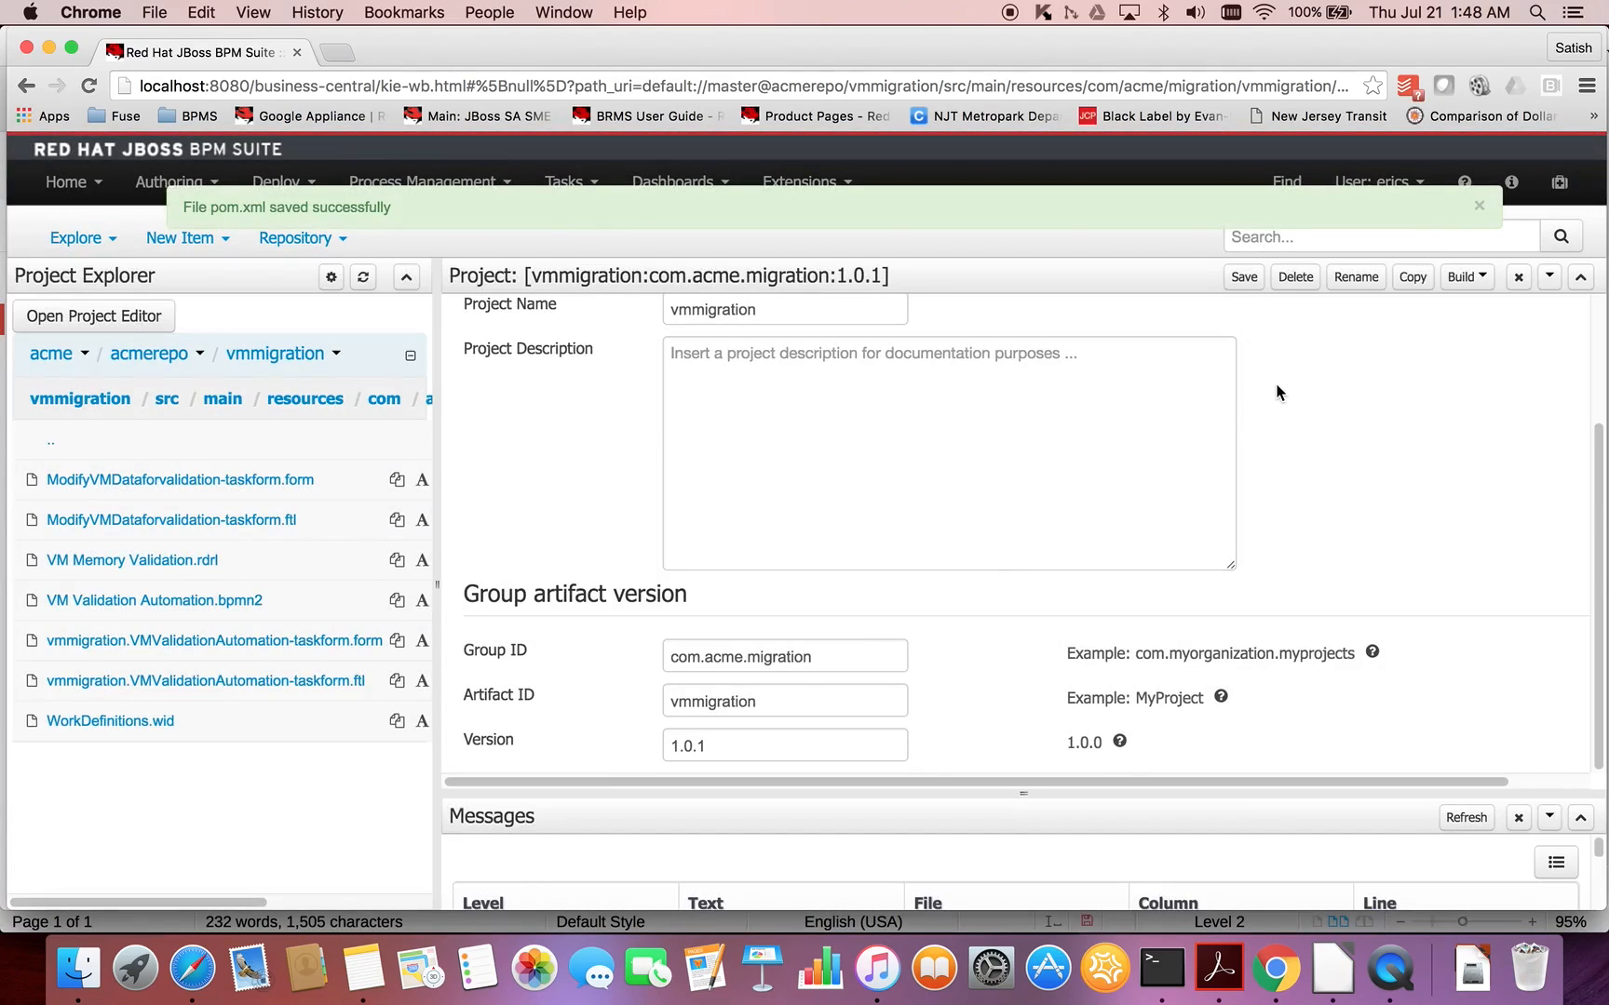
pyautogui.click(1478, 279)
pyautogui.click(1430, 315)
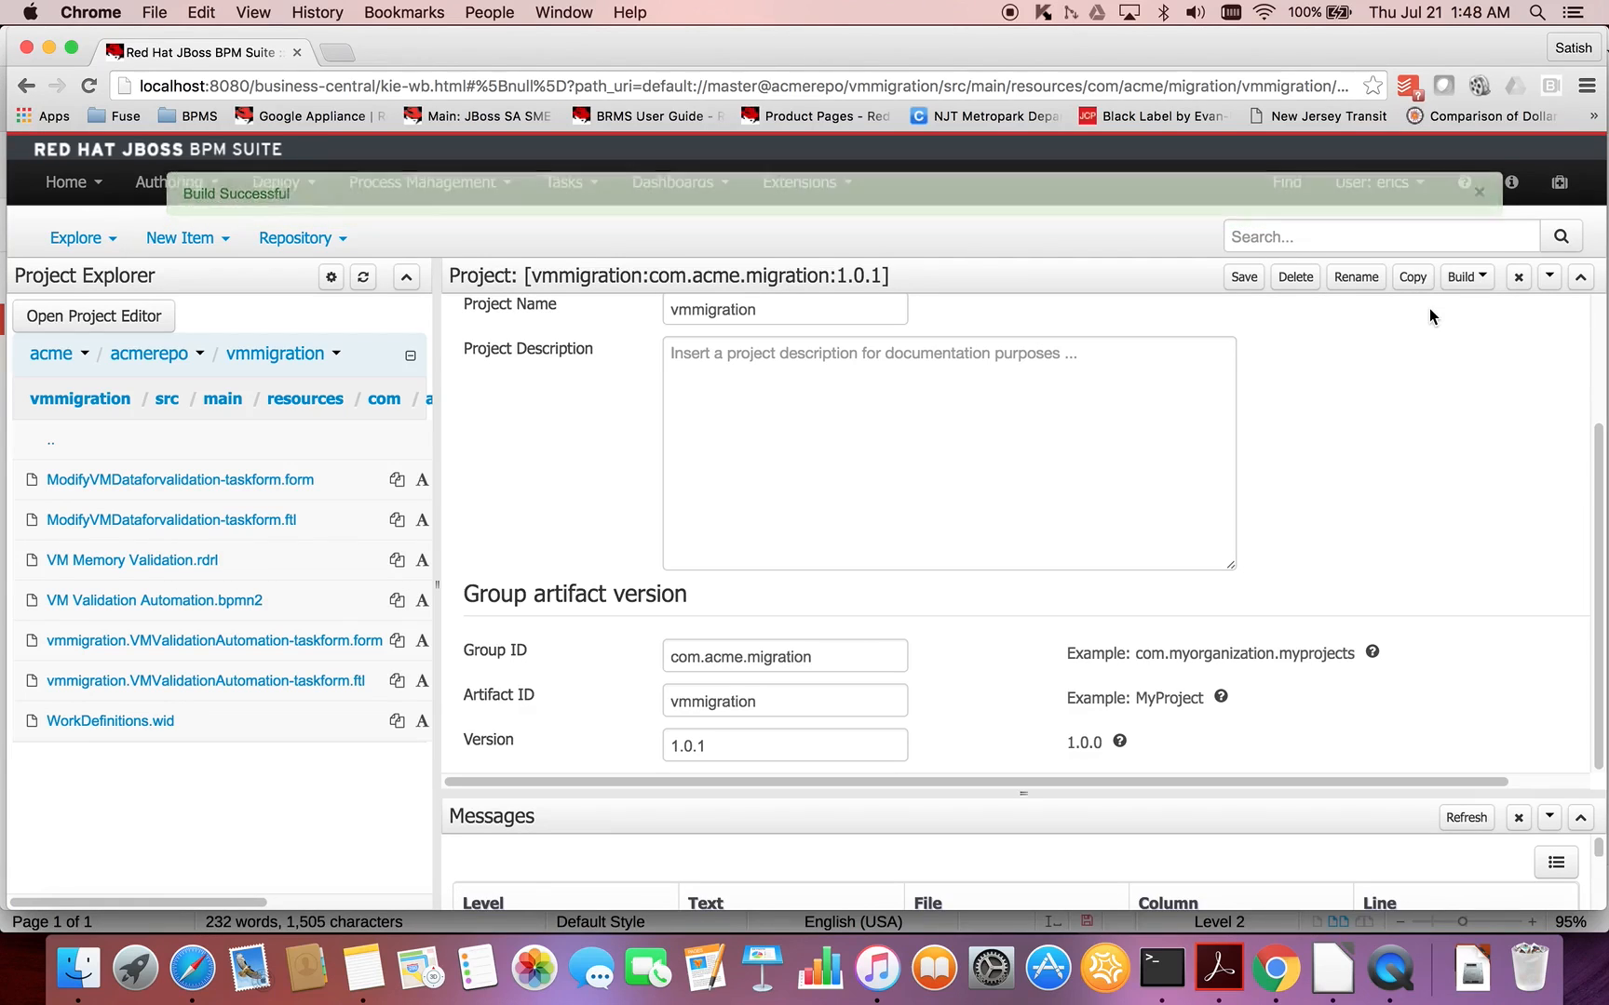
# - Switch to the Terminal and check the server log for the deployment of vmmigration 1.0.1
pyautogui.press('super+Tab')
pyautogui.press('super+Tab')
pyautogui.press('super+Tab')
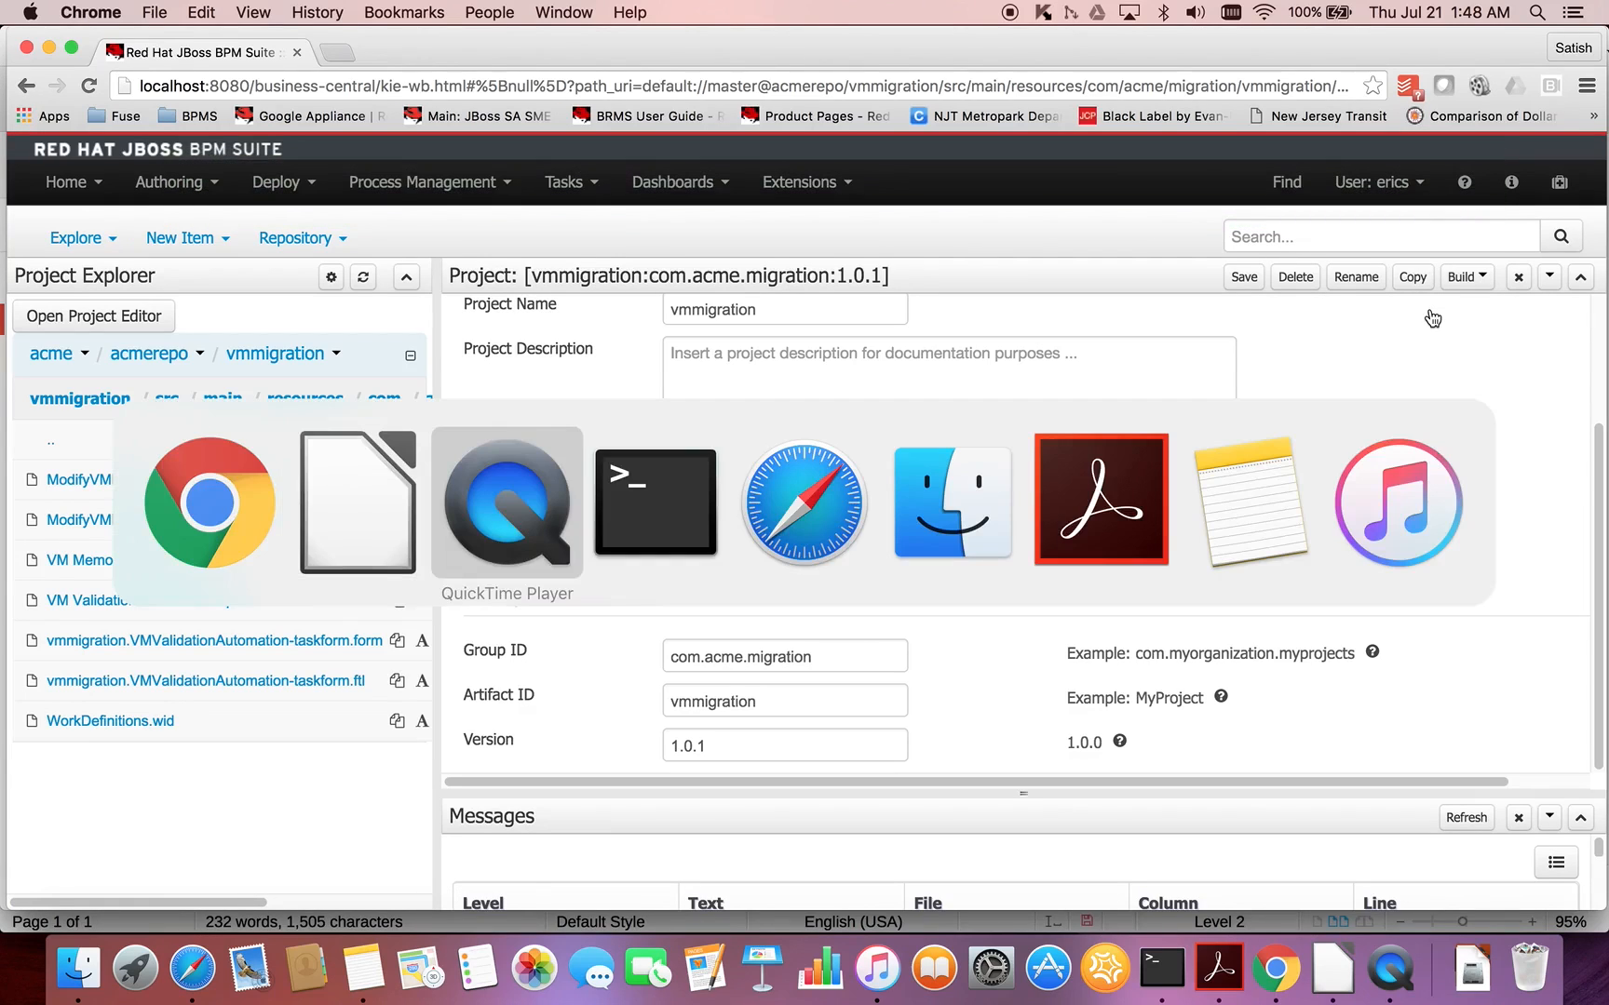
pyautogui.press('Return')
pyautogui.press('Return')
pyautogui.press('Return')
pyautogui.press('Return')
pyautogui.press('Return')
pyautogui.press('Return')
pyautogui.press('Return')
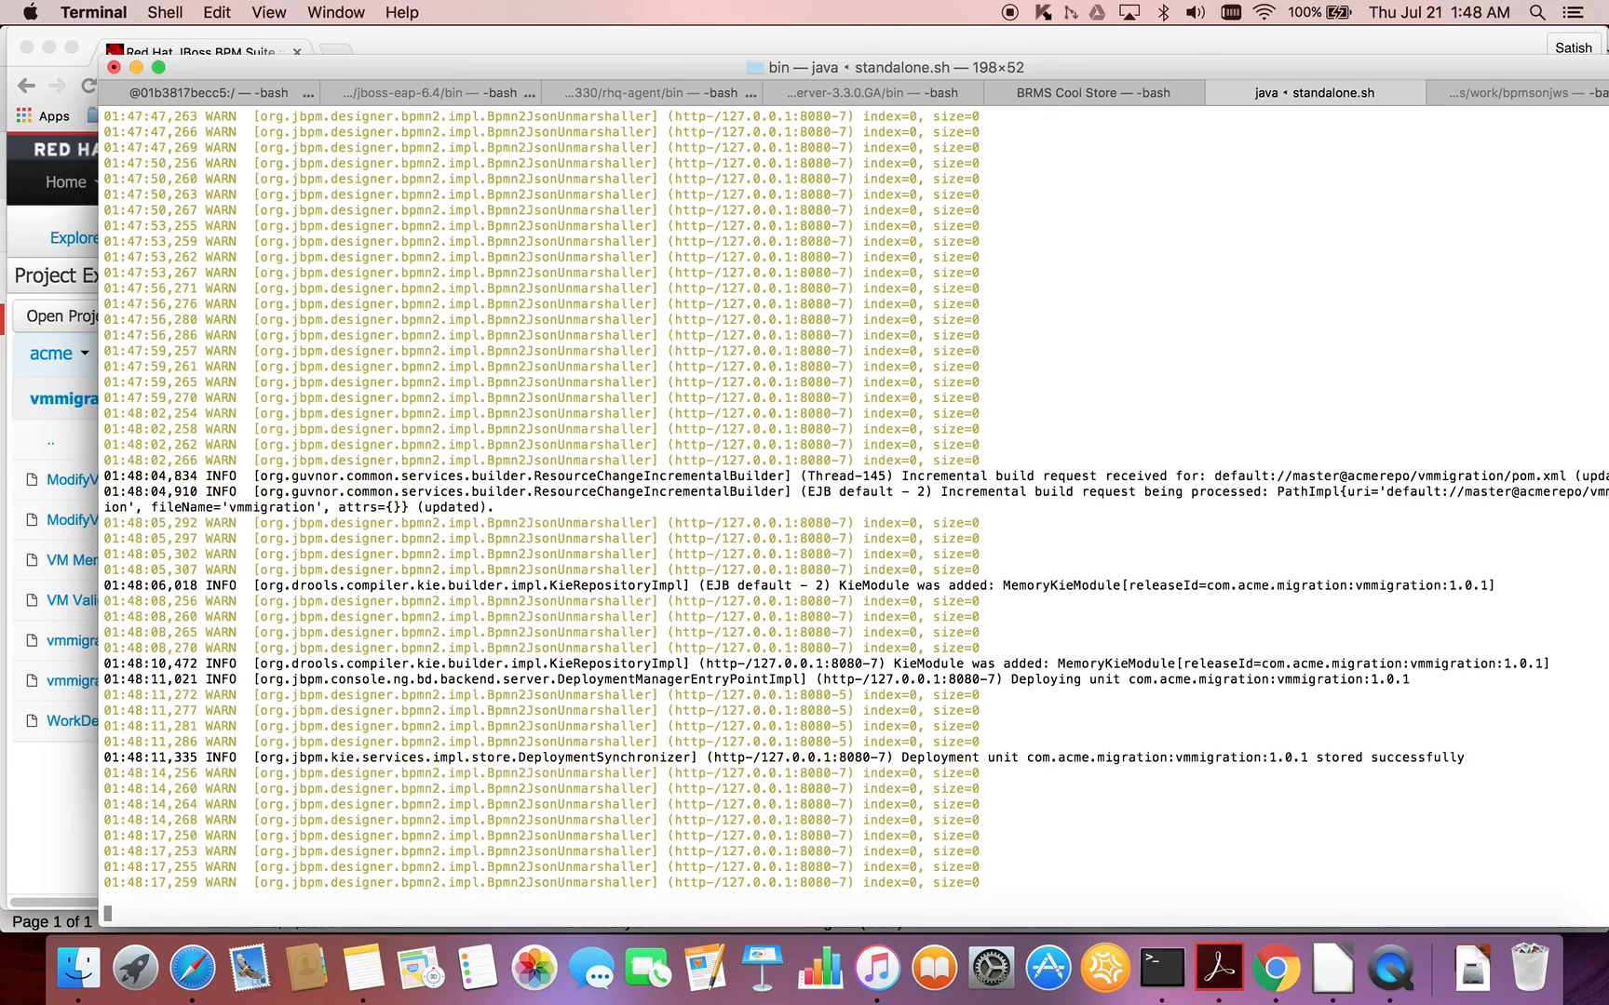
pyautogui.press('Return')
pyautogui.press('Return')
pyautogui.press('Return')
pyautogui.press('Return')
pyautogui.press('Return')
pyautogui.press('Return')
pyautogui.press('Return')
pyautogui.press('Return')
pyautogui.press('Return')
pyautogui.press('Return')
pyautogui.press('Return')
pyautogui.press('Return')
pyautogui.press('Return')
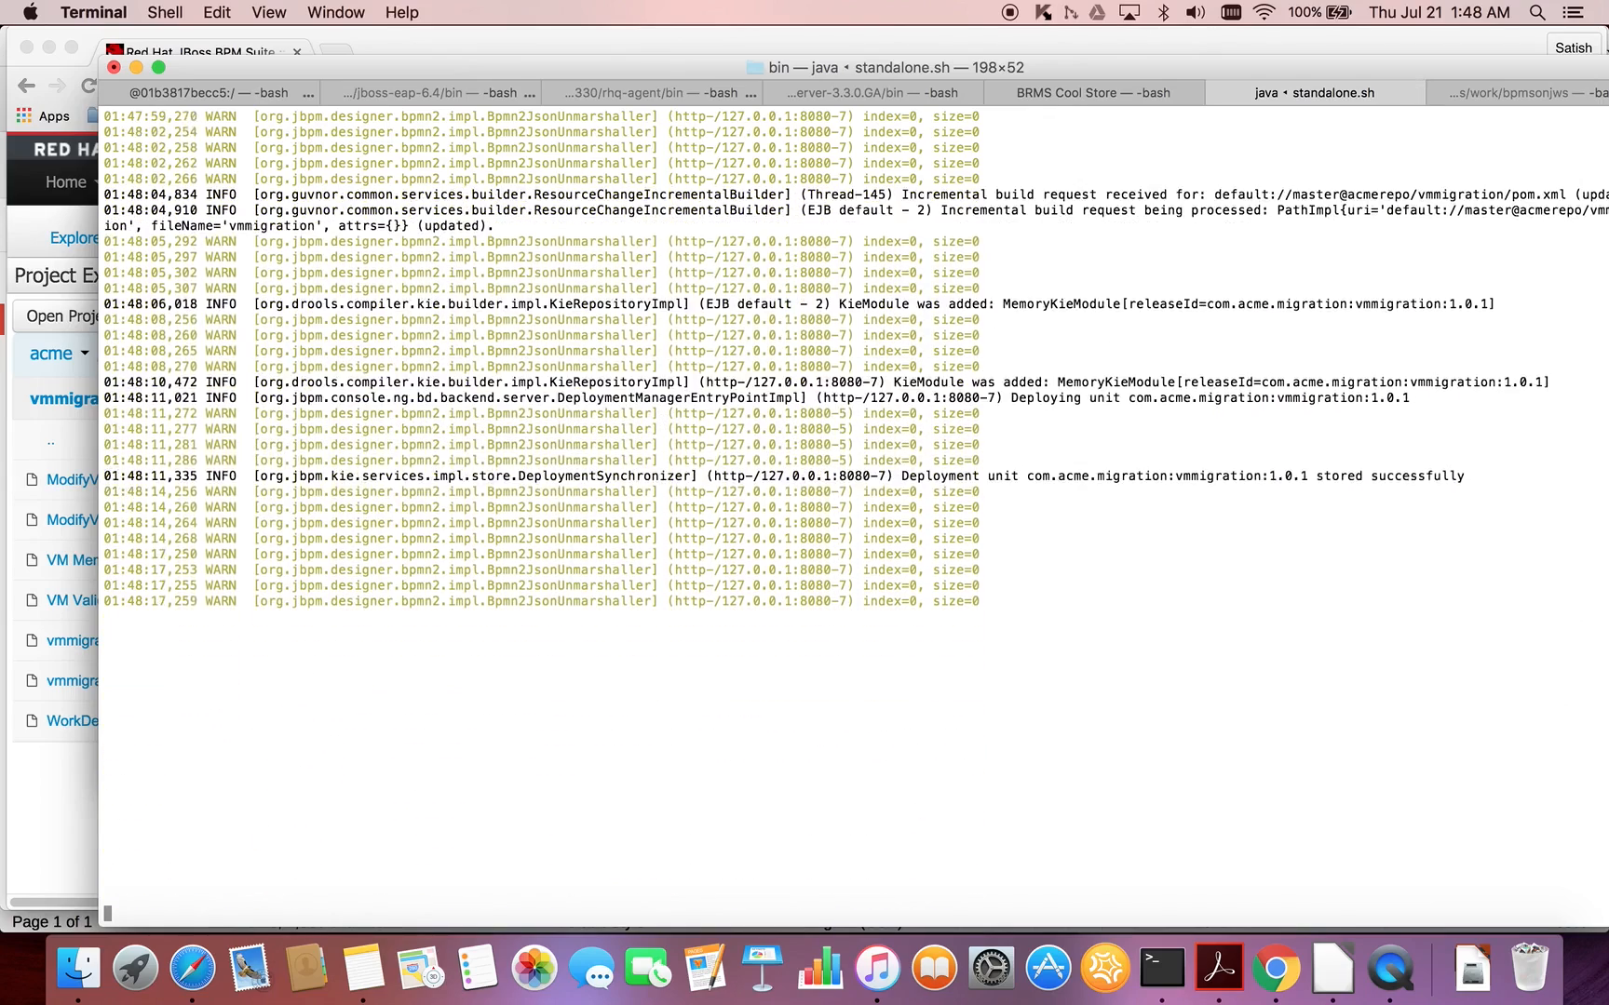
# - Return to Chrome and start VM Validation Automation of vmmigration:1.0.1 from the process definitions, sorted by project
pyautogui.press('super+Tab')
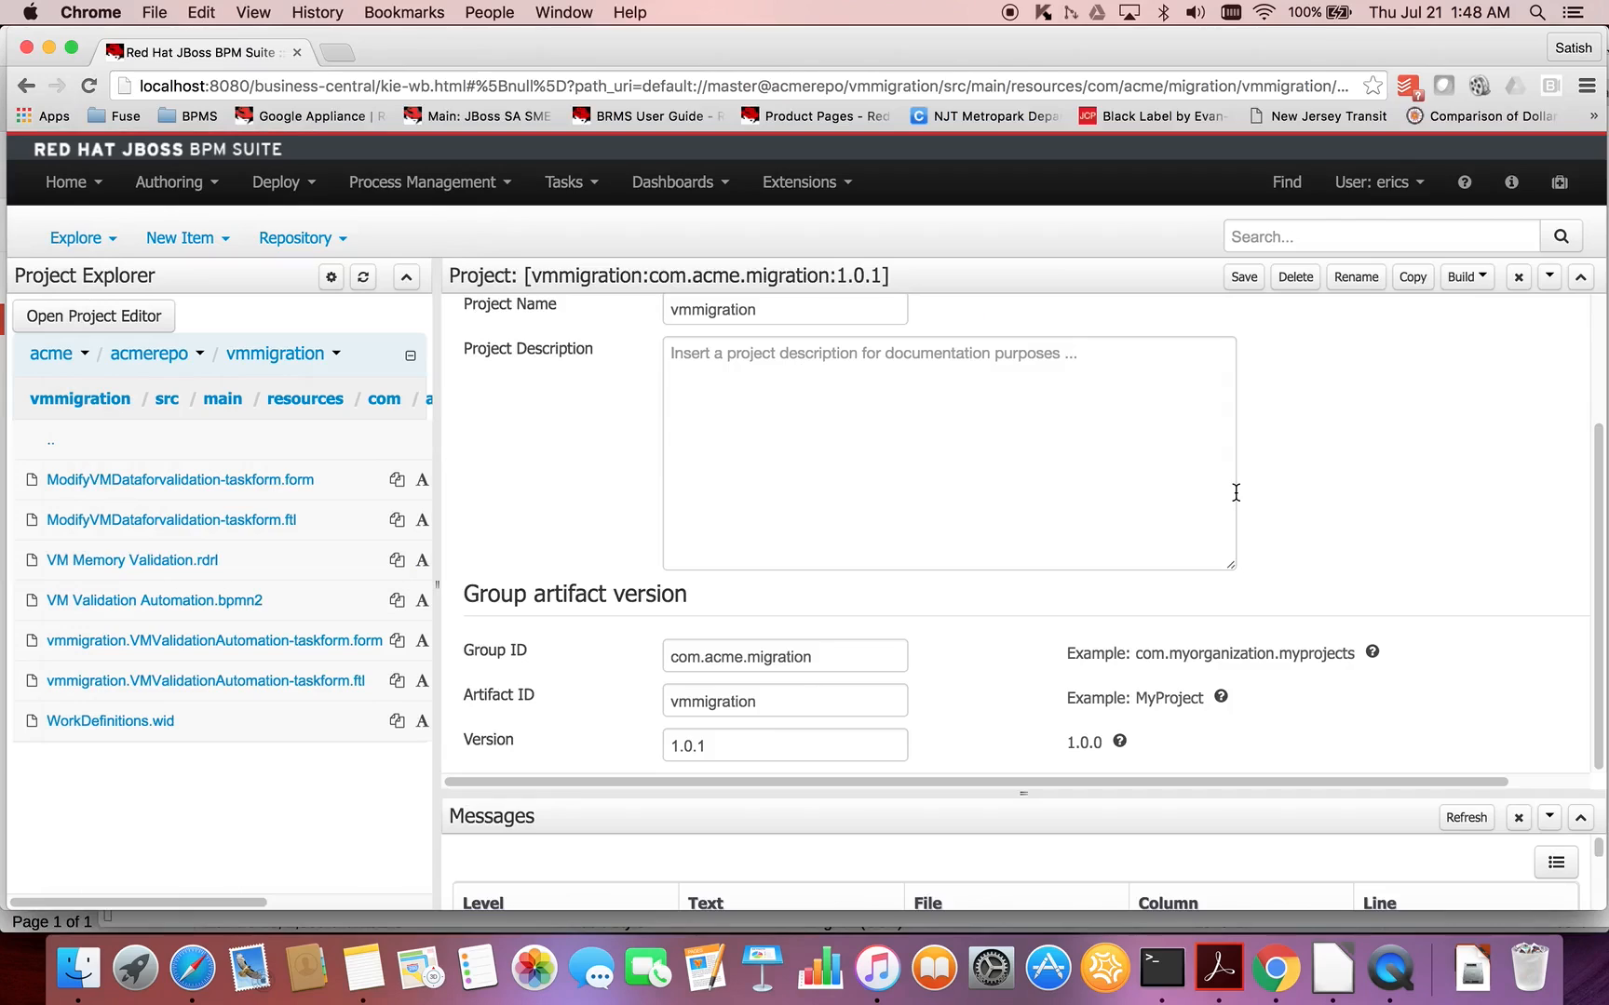
pyautogui.click(505, 190)
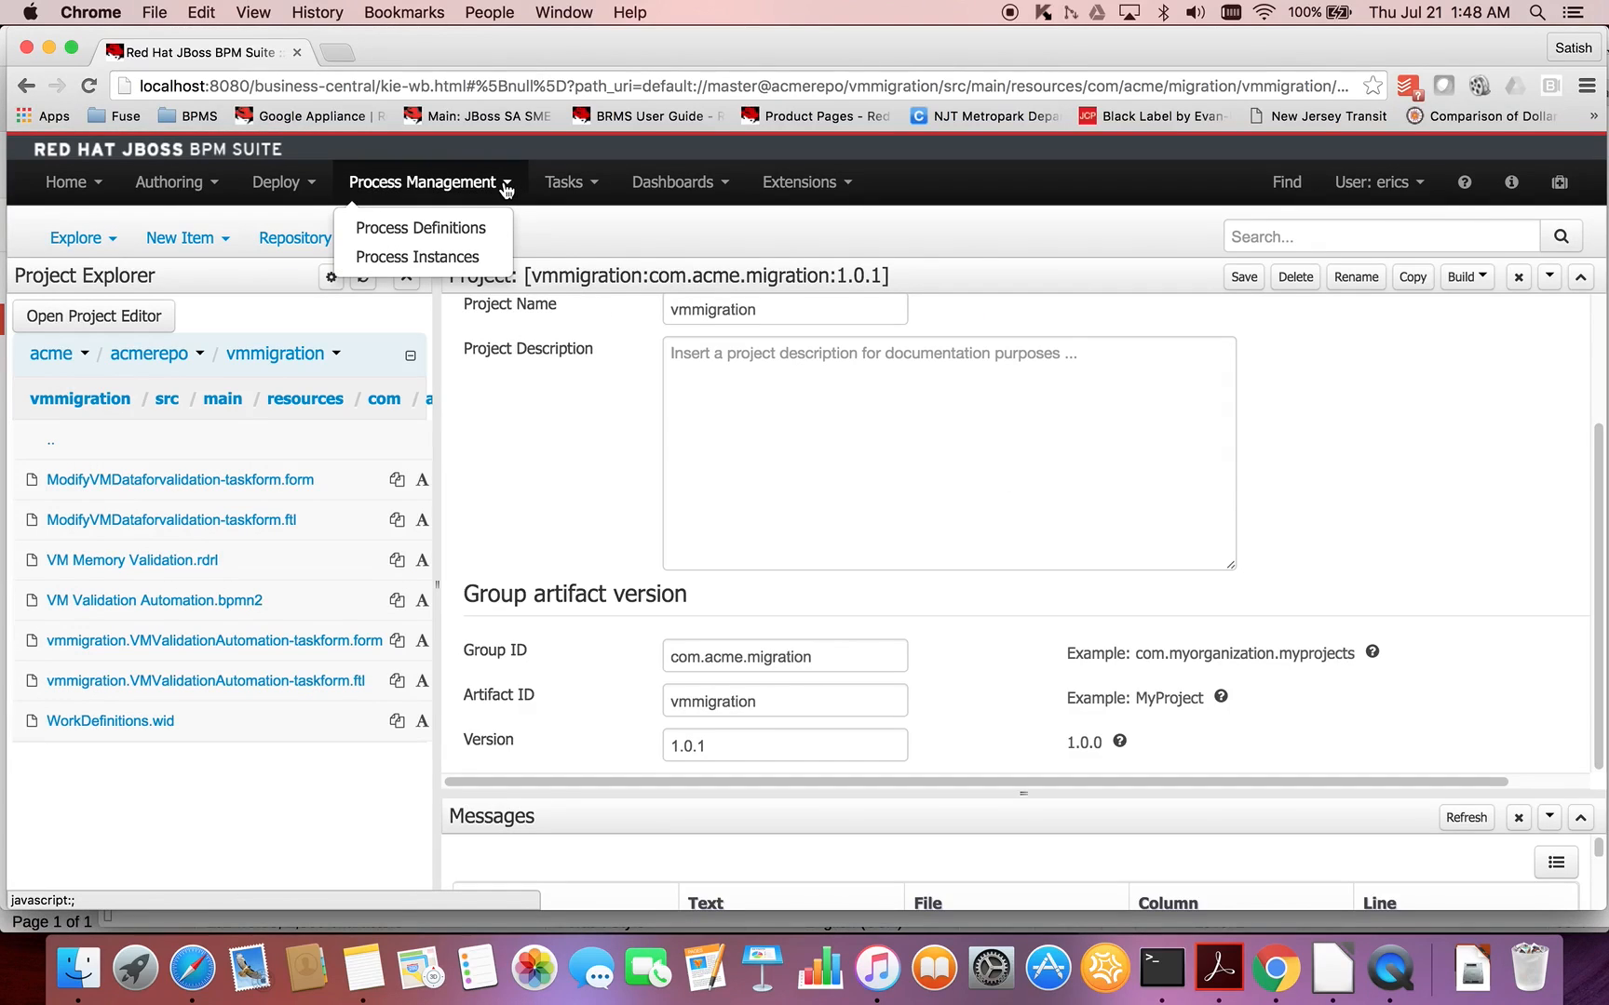
pyautogui.click(463, 231)
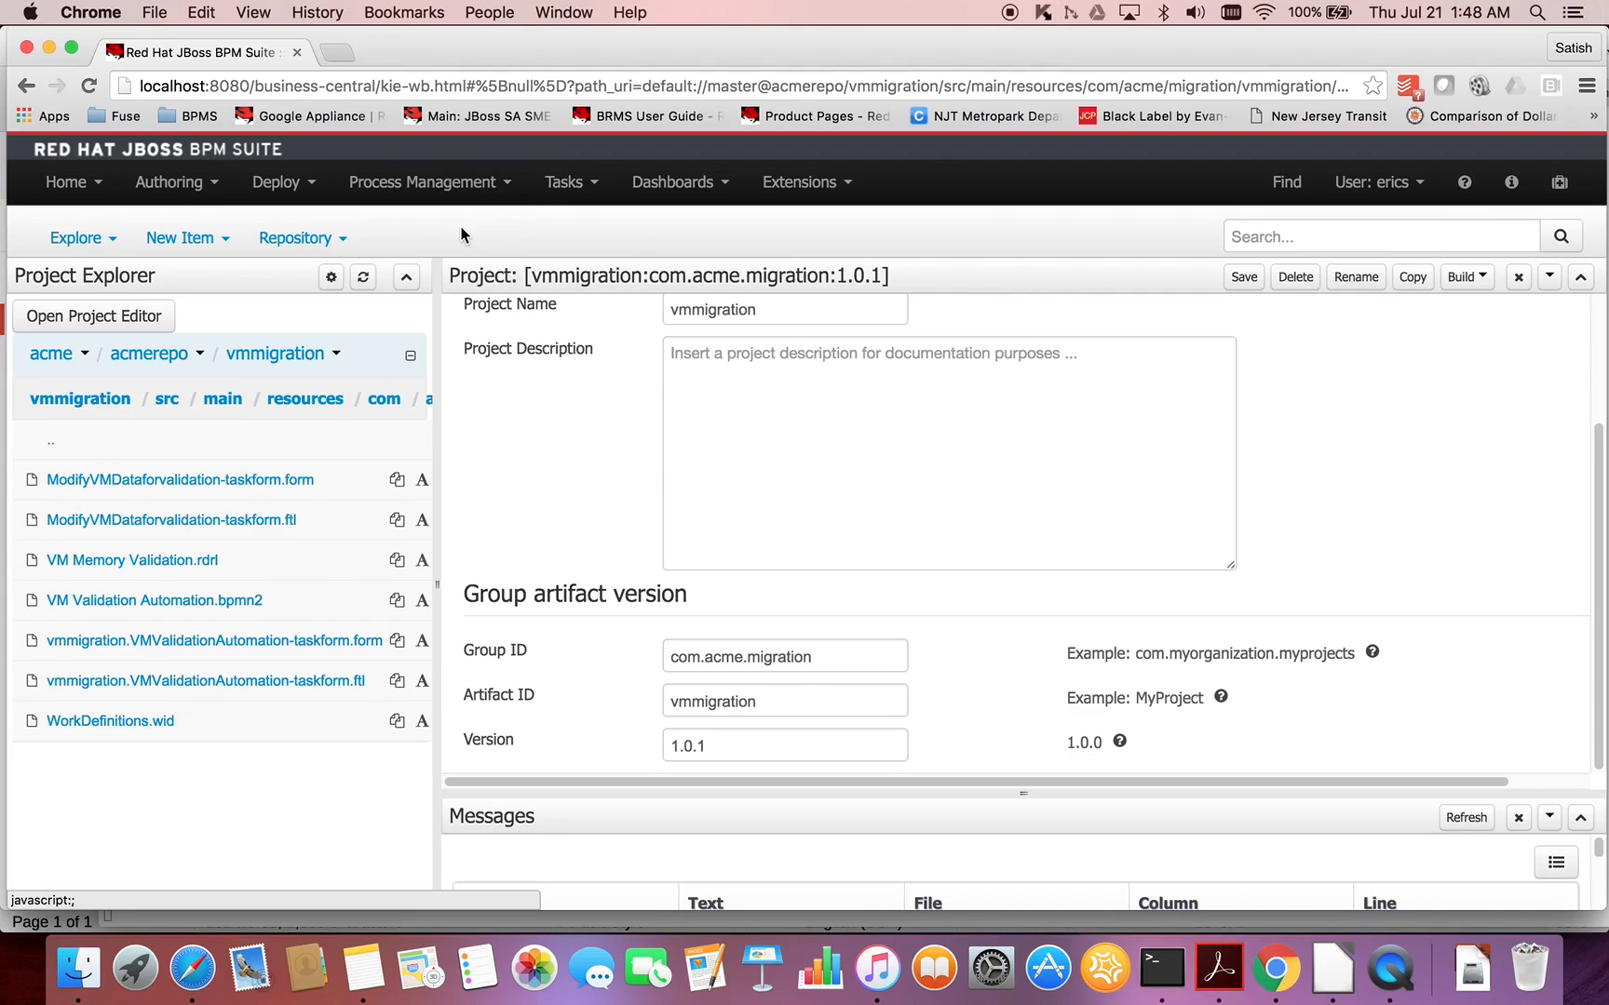
pyautogui.click(973, 368)
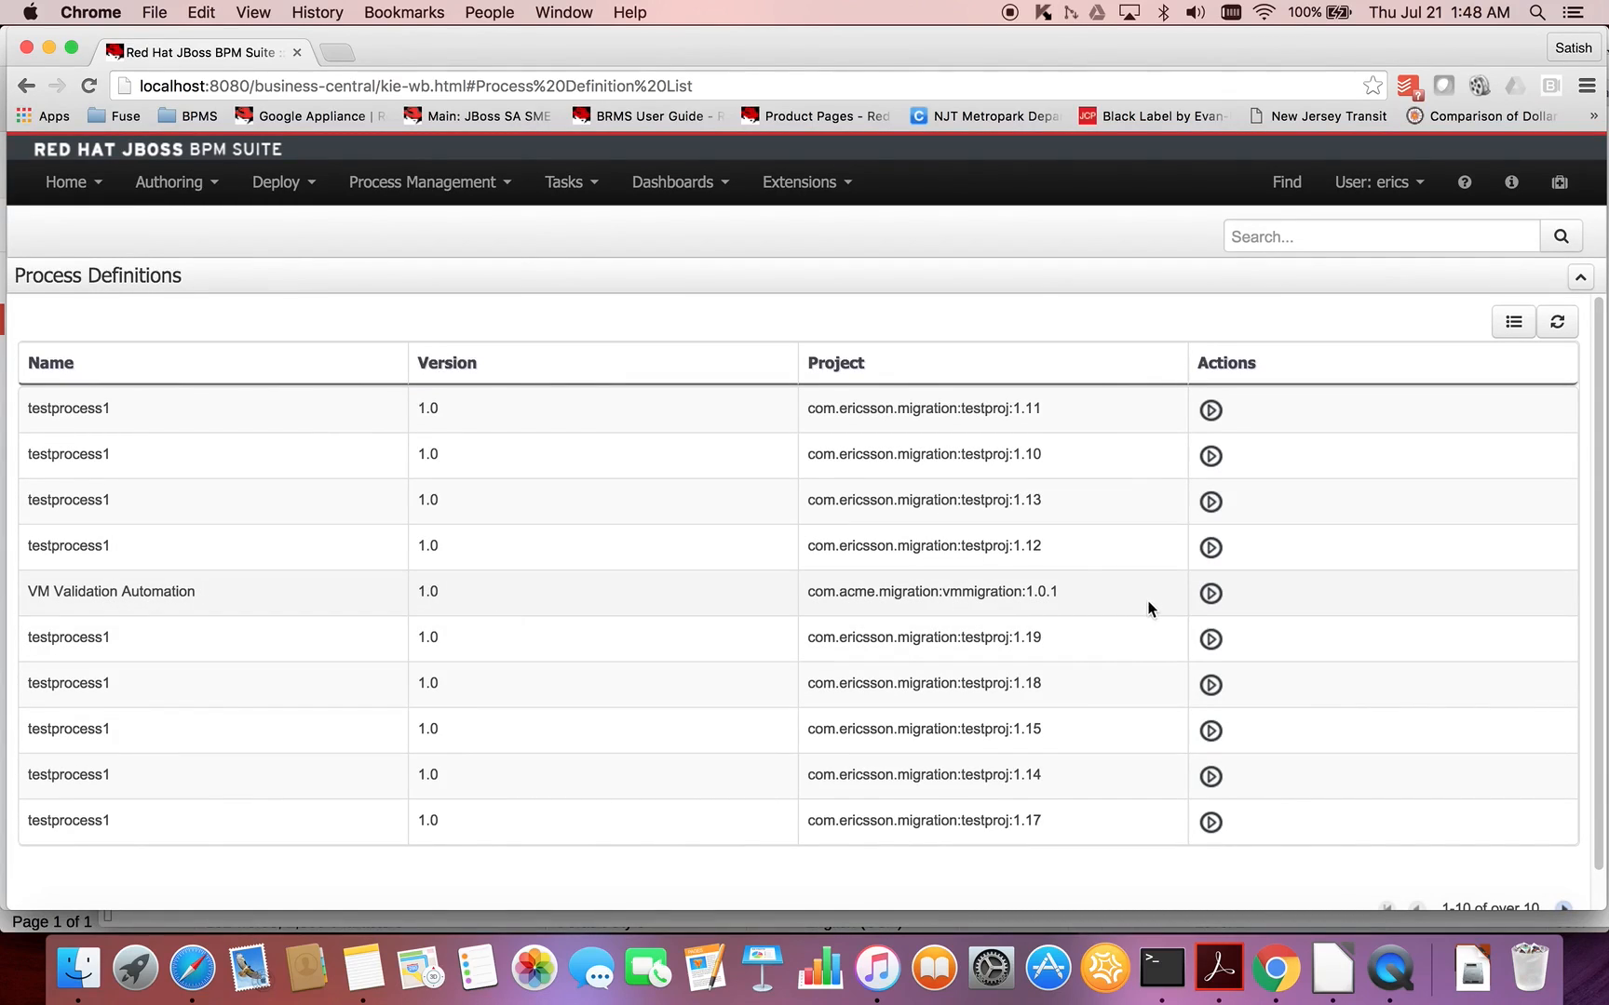
pyautogui.click(1211, 596)
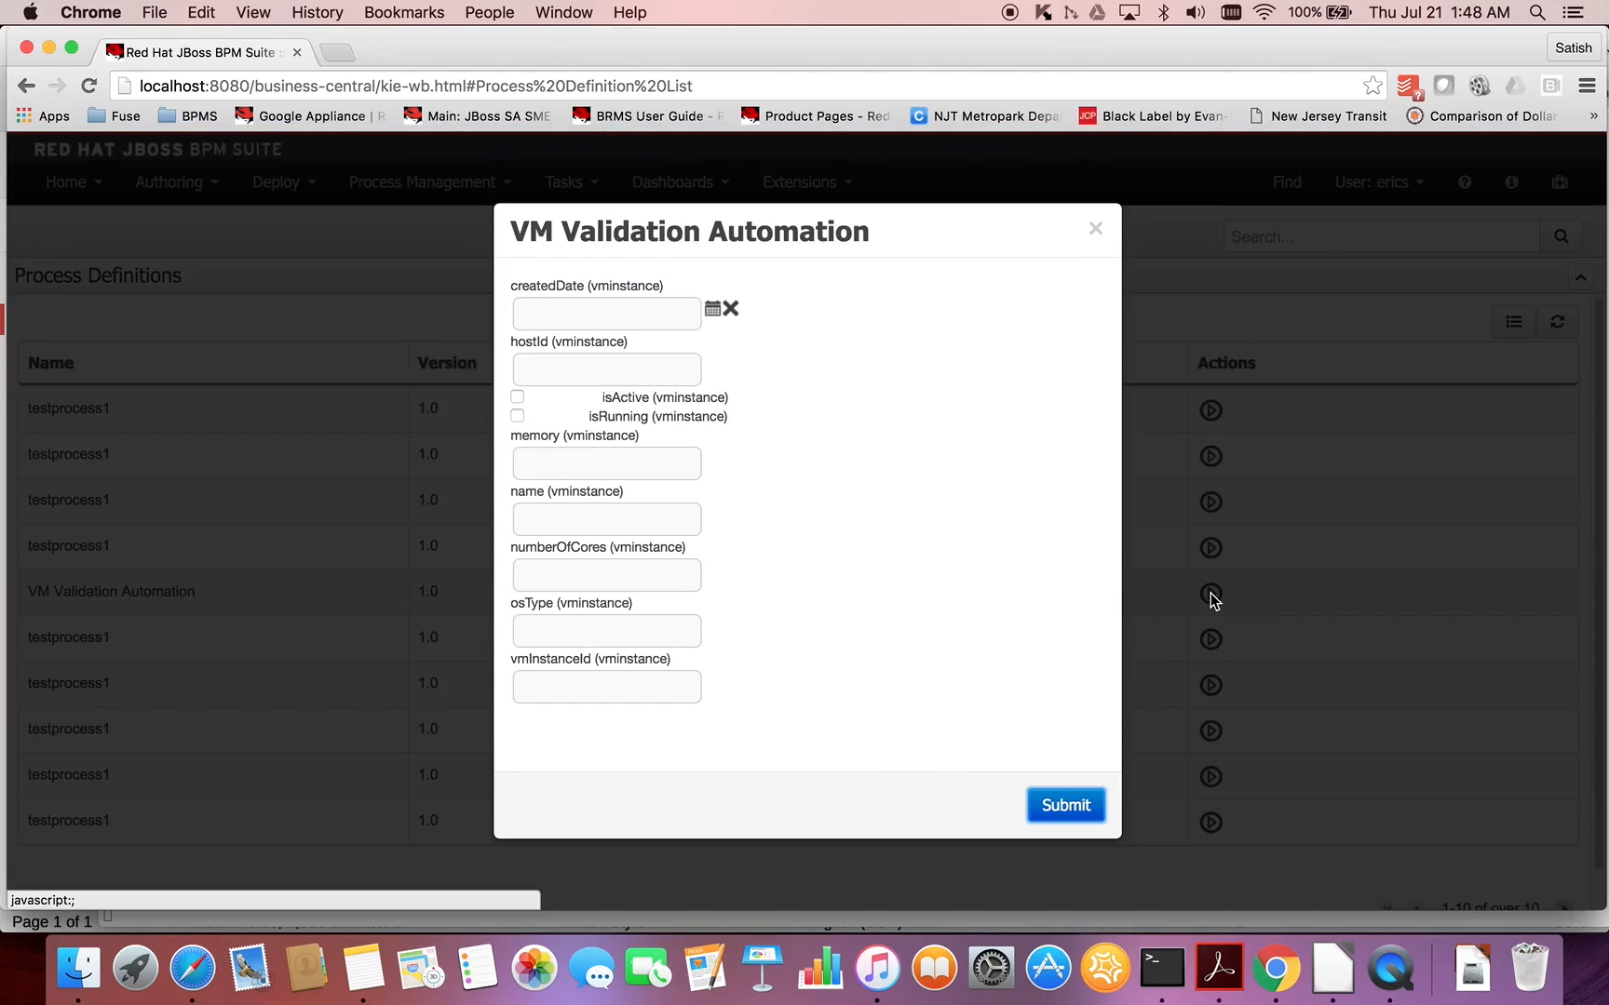
# - Set createdDate to the current date and time and hostId to 123456, and enable isActive and isRunning
pyautogui.click(714, 312)
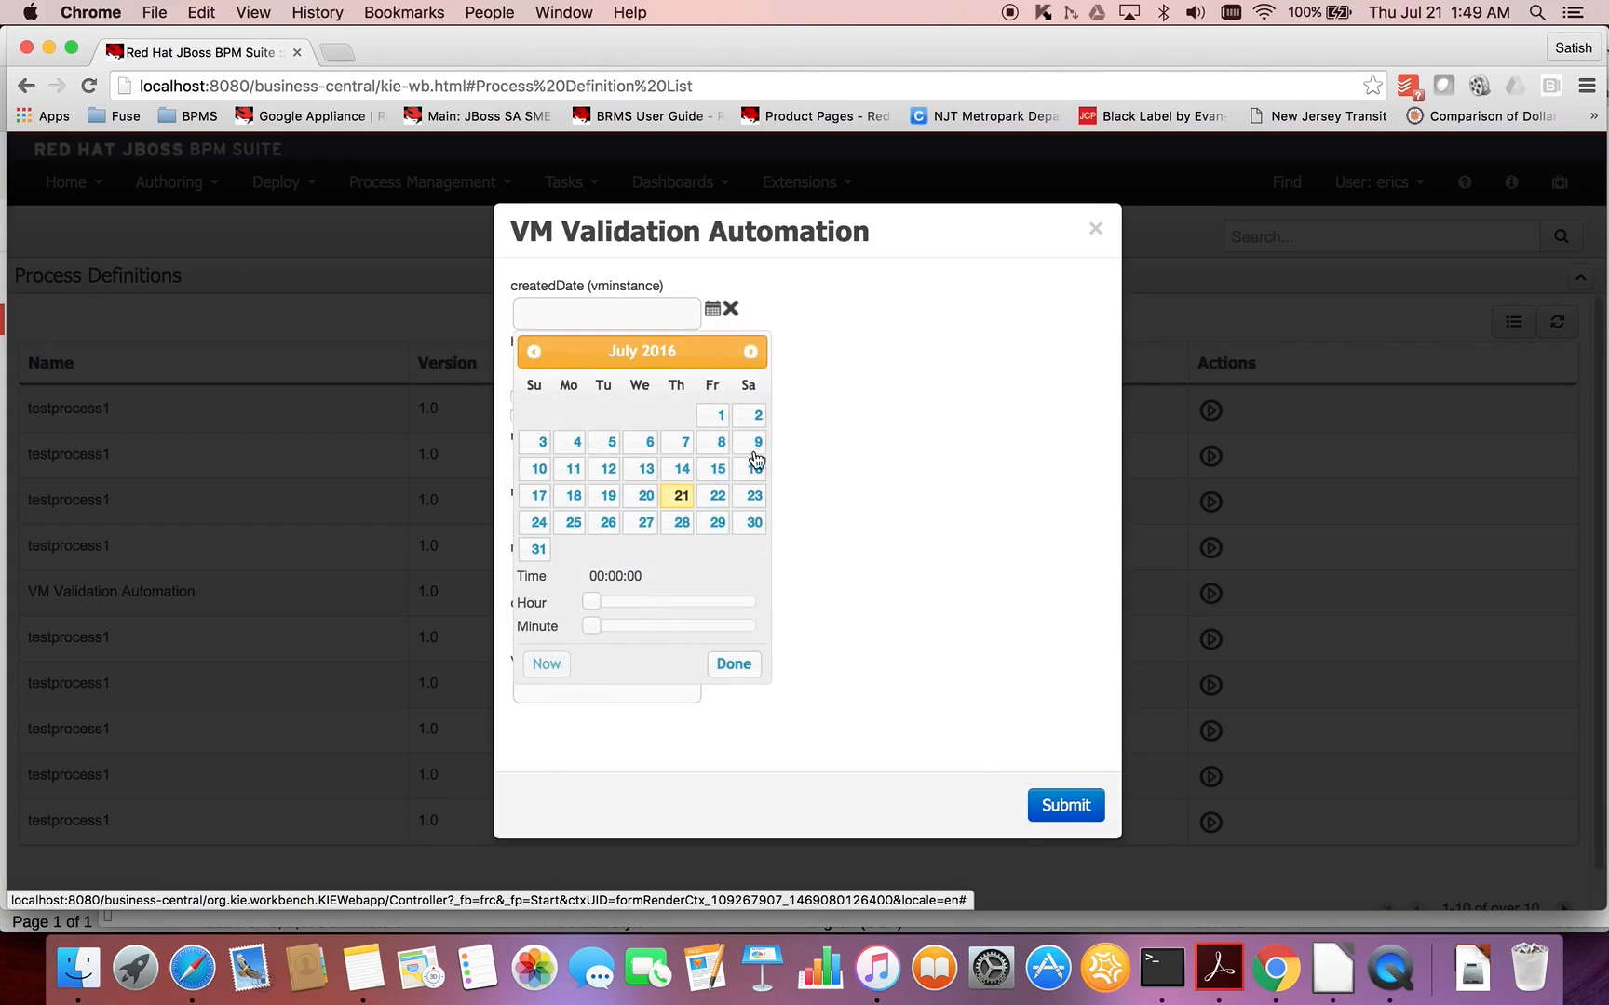
pyautogui.click(555, 665)
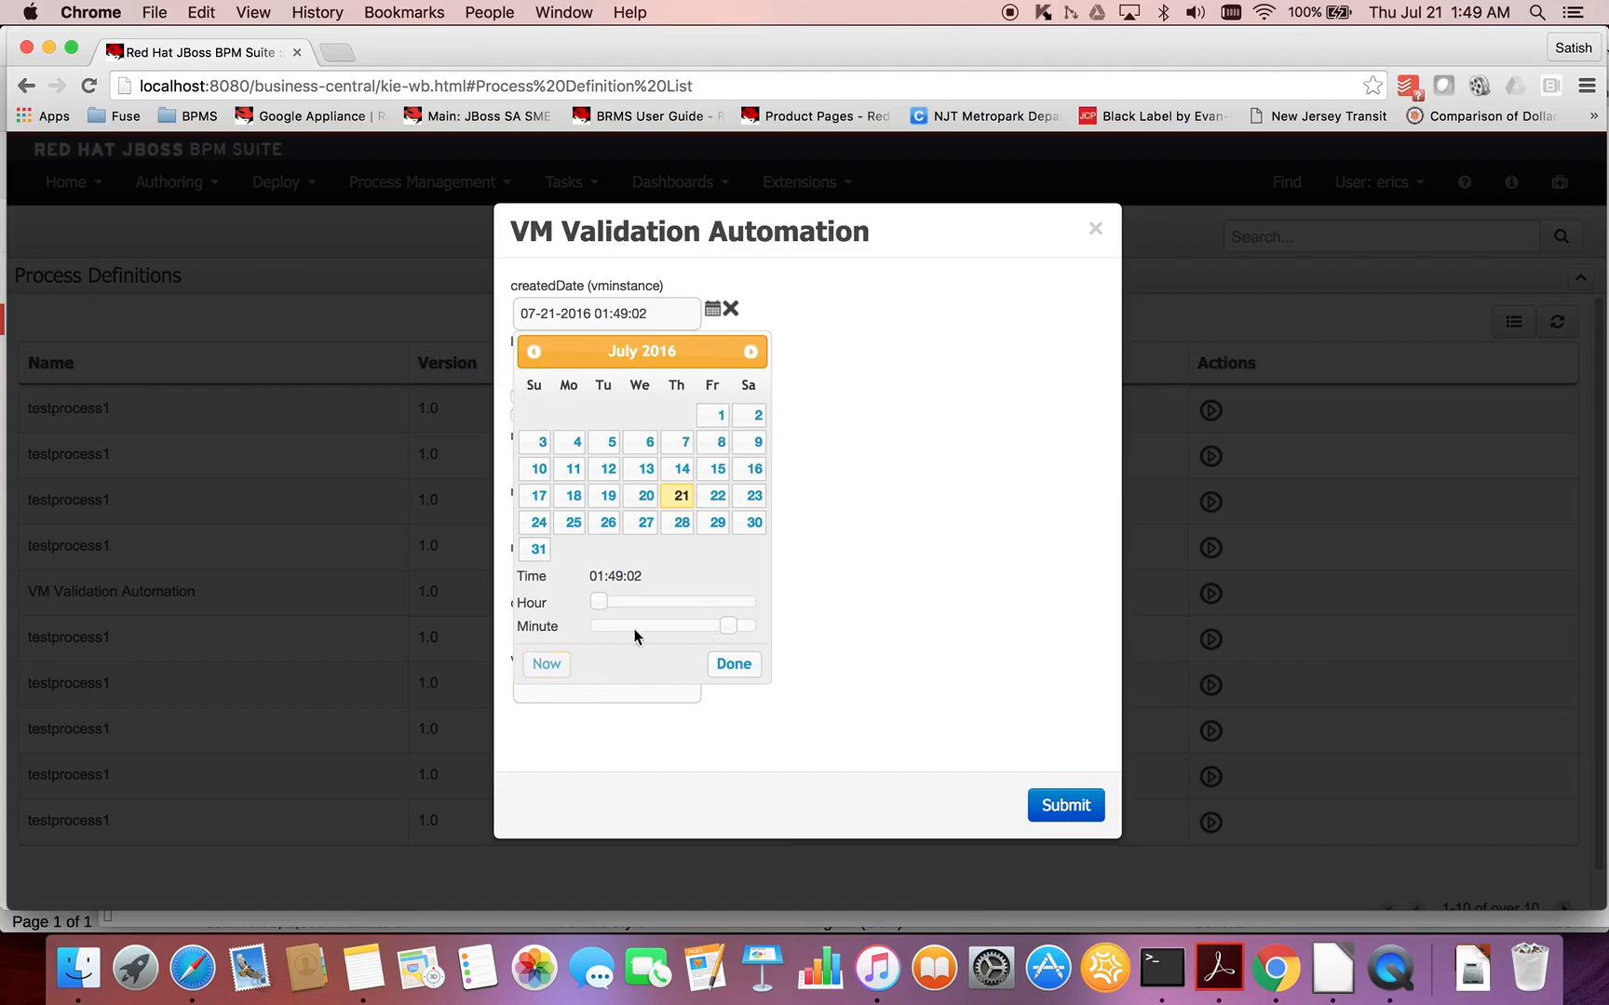
pyautogui.click(735, 664)
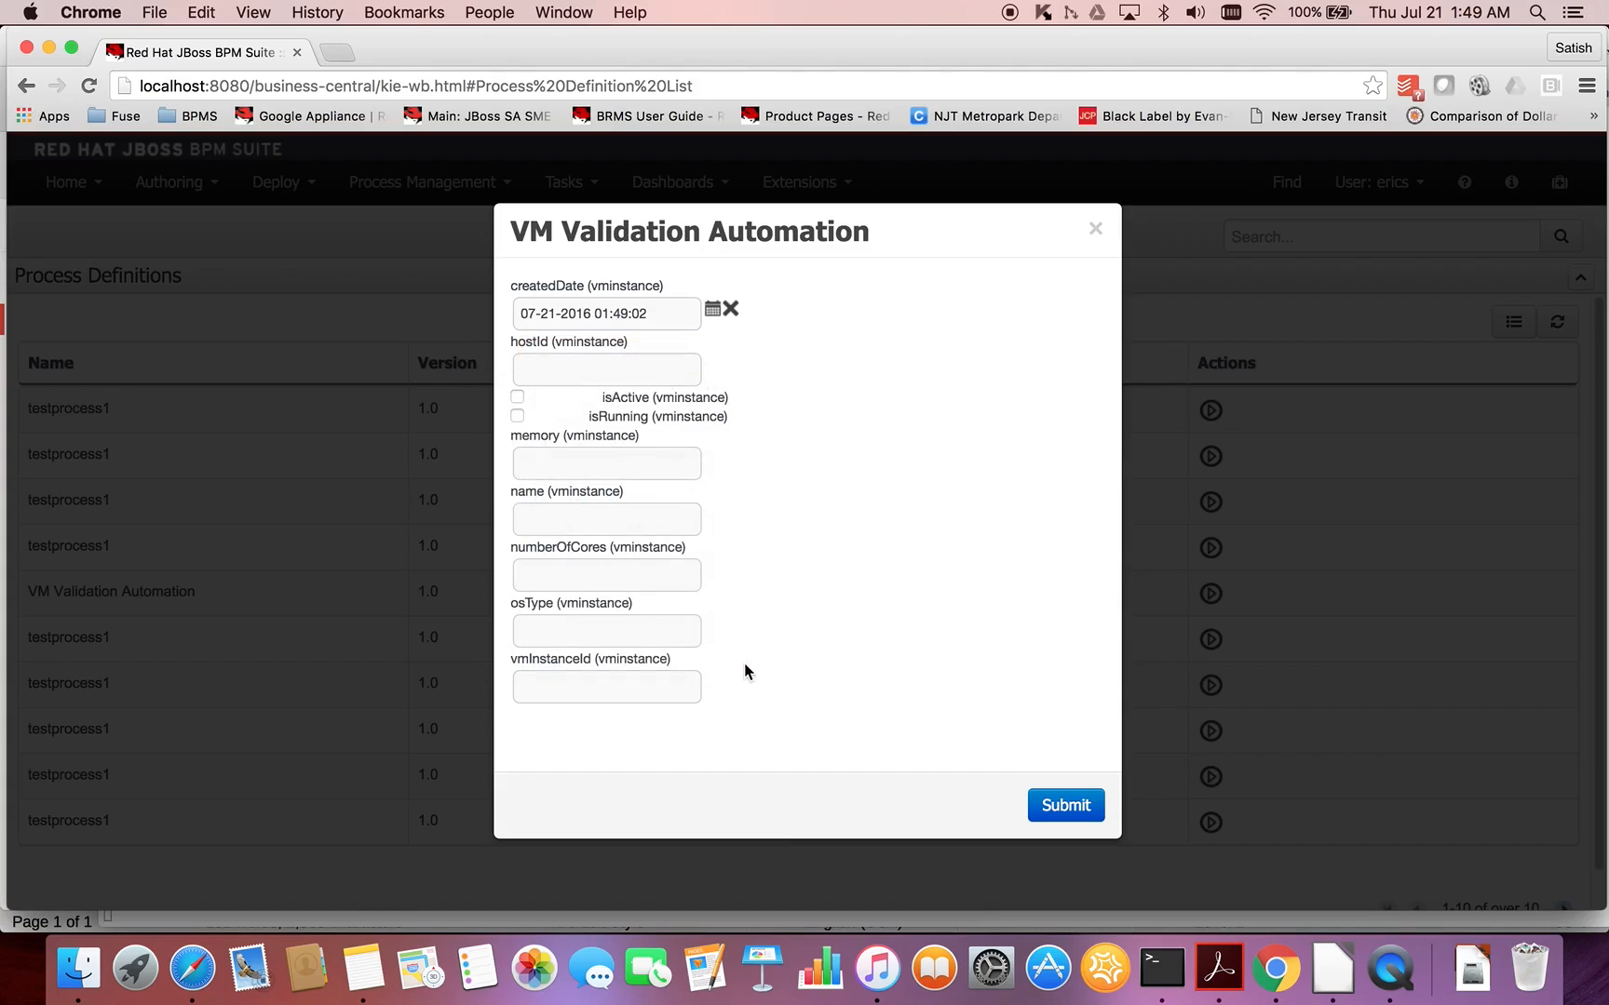
pyautogui.click(629, 373)
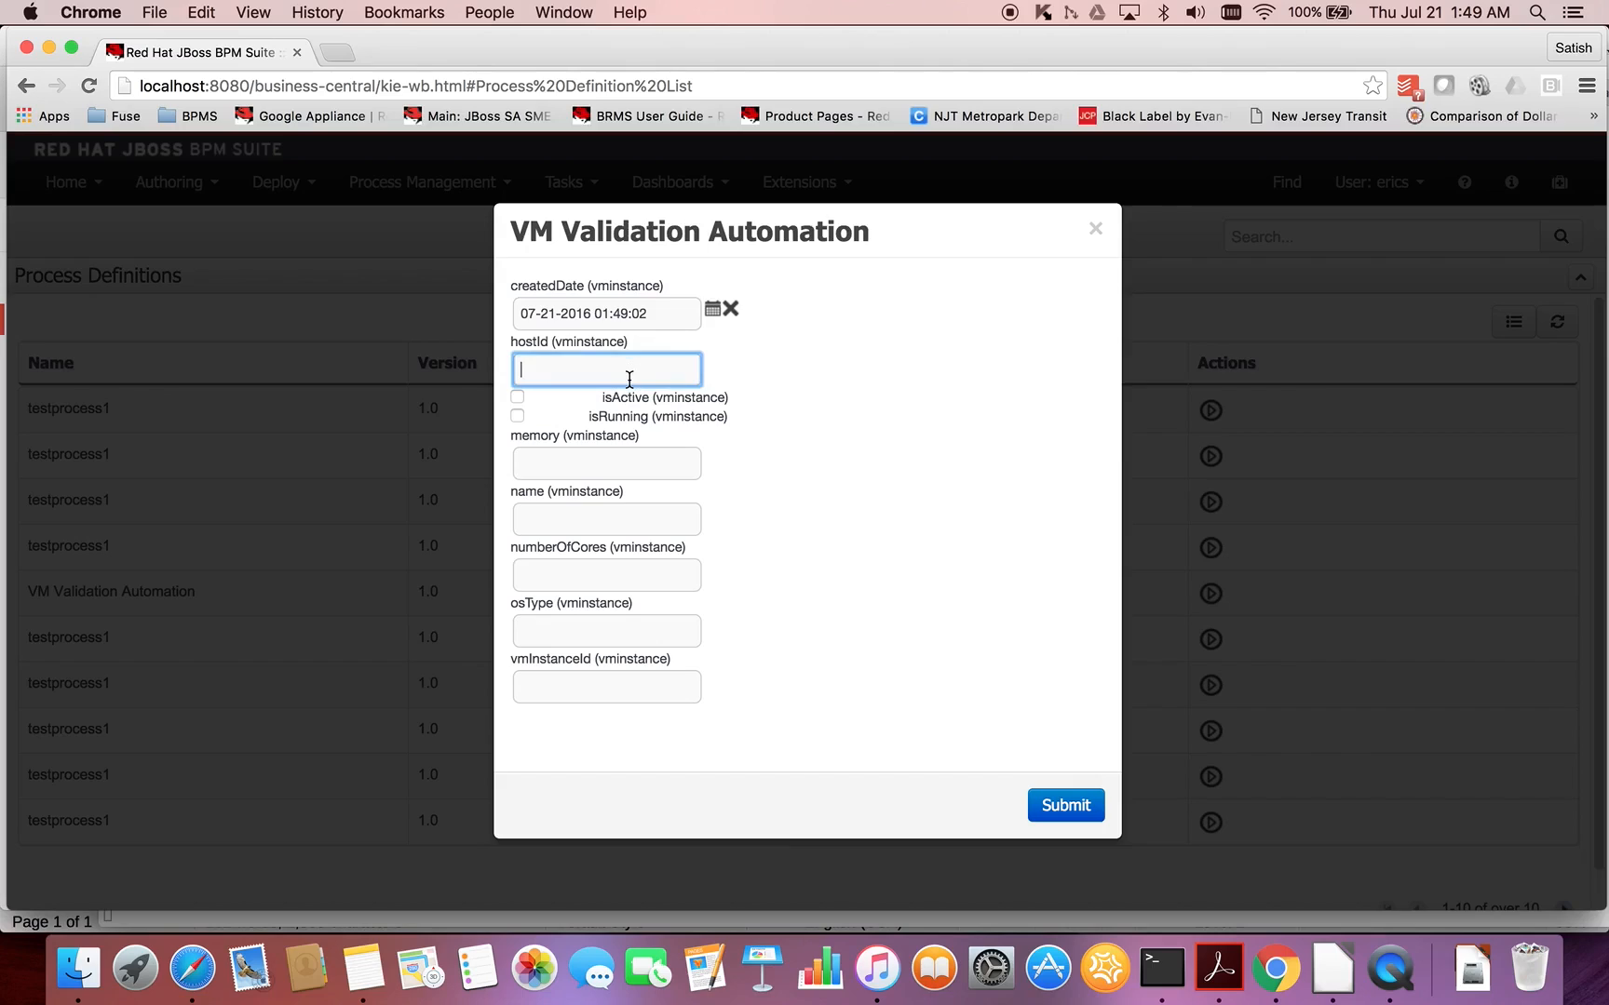
pyautogui.write('123456')
pyautogui.click(518, 398)
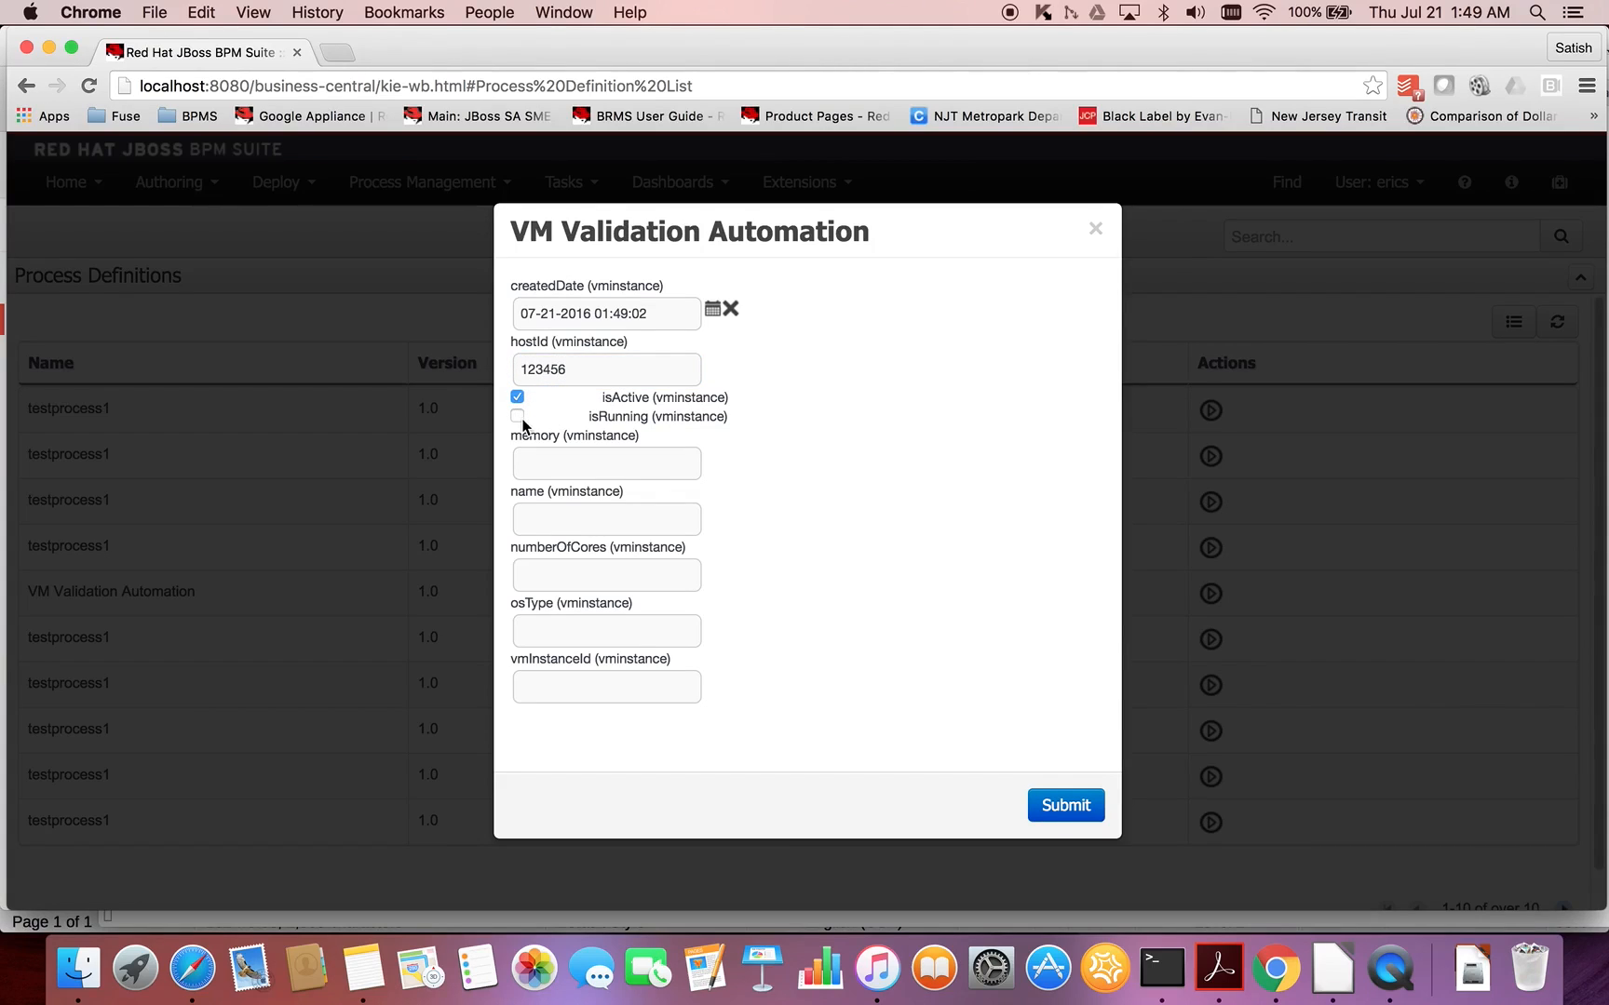
pyautogui.click(519, 417)
# - Set the VM instance's memory to 1000 and its name to "Windows 2013 - Web Server"
pyautogui.click(549, 454)
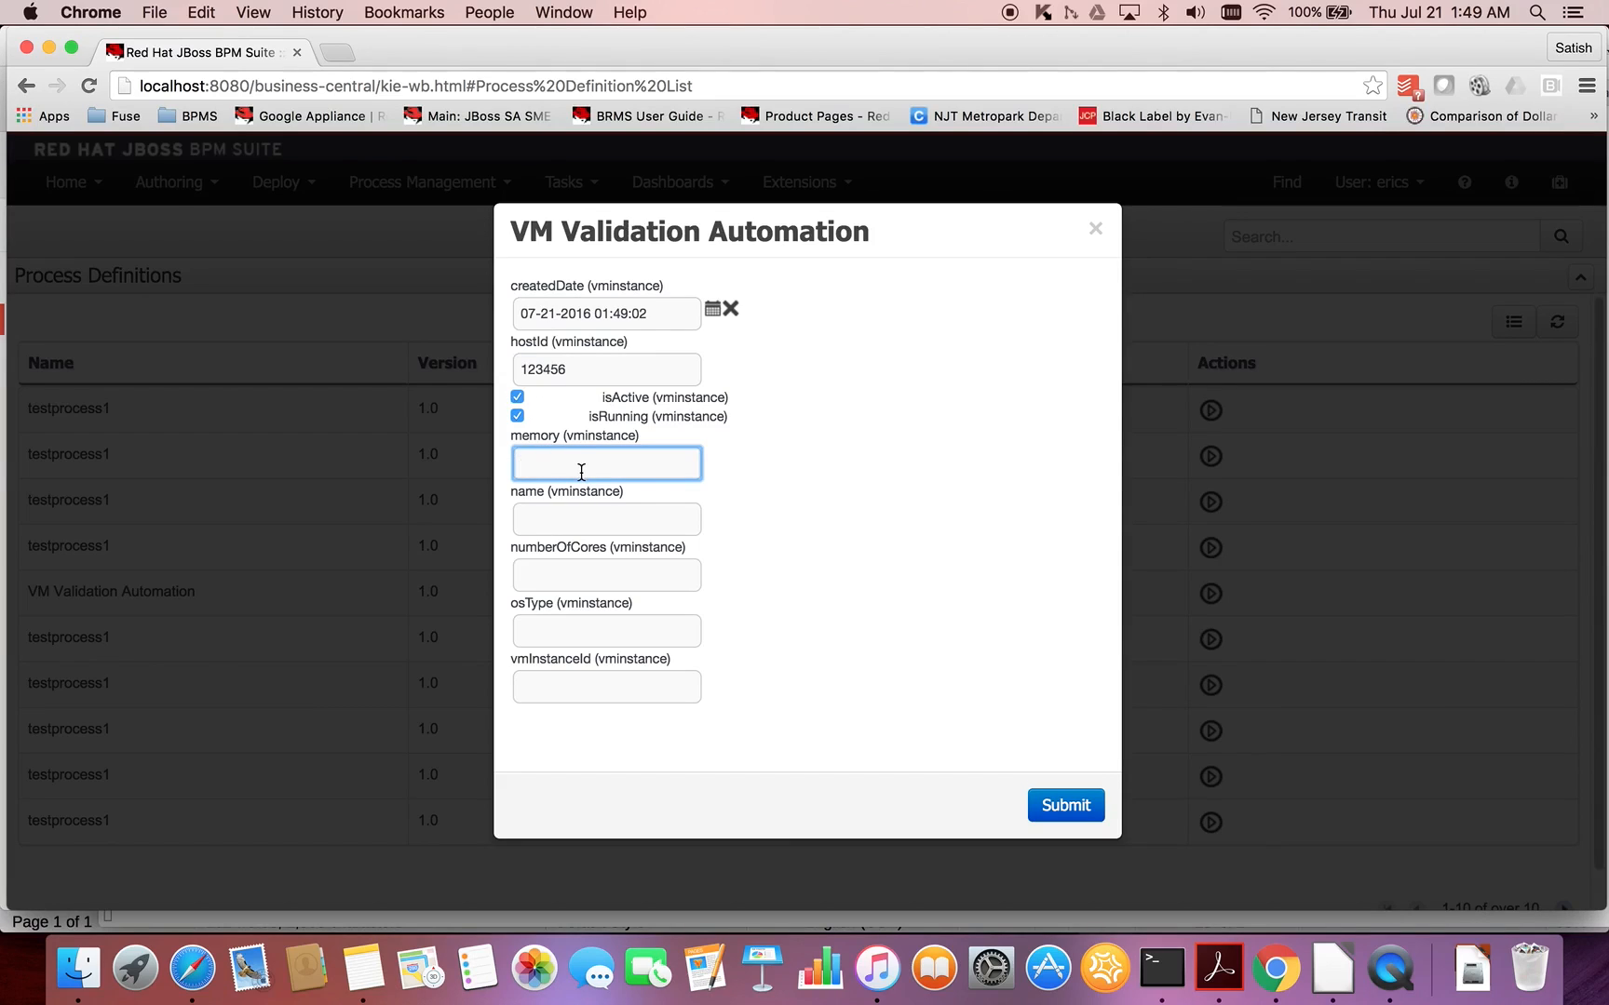
pyautogui.write('1000')
pyautogui.click(650, 526)
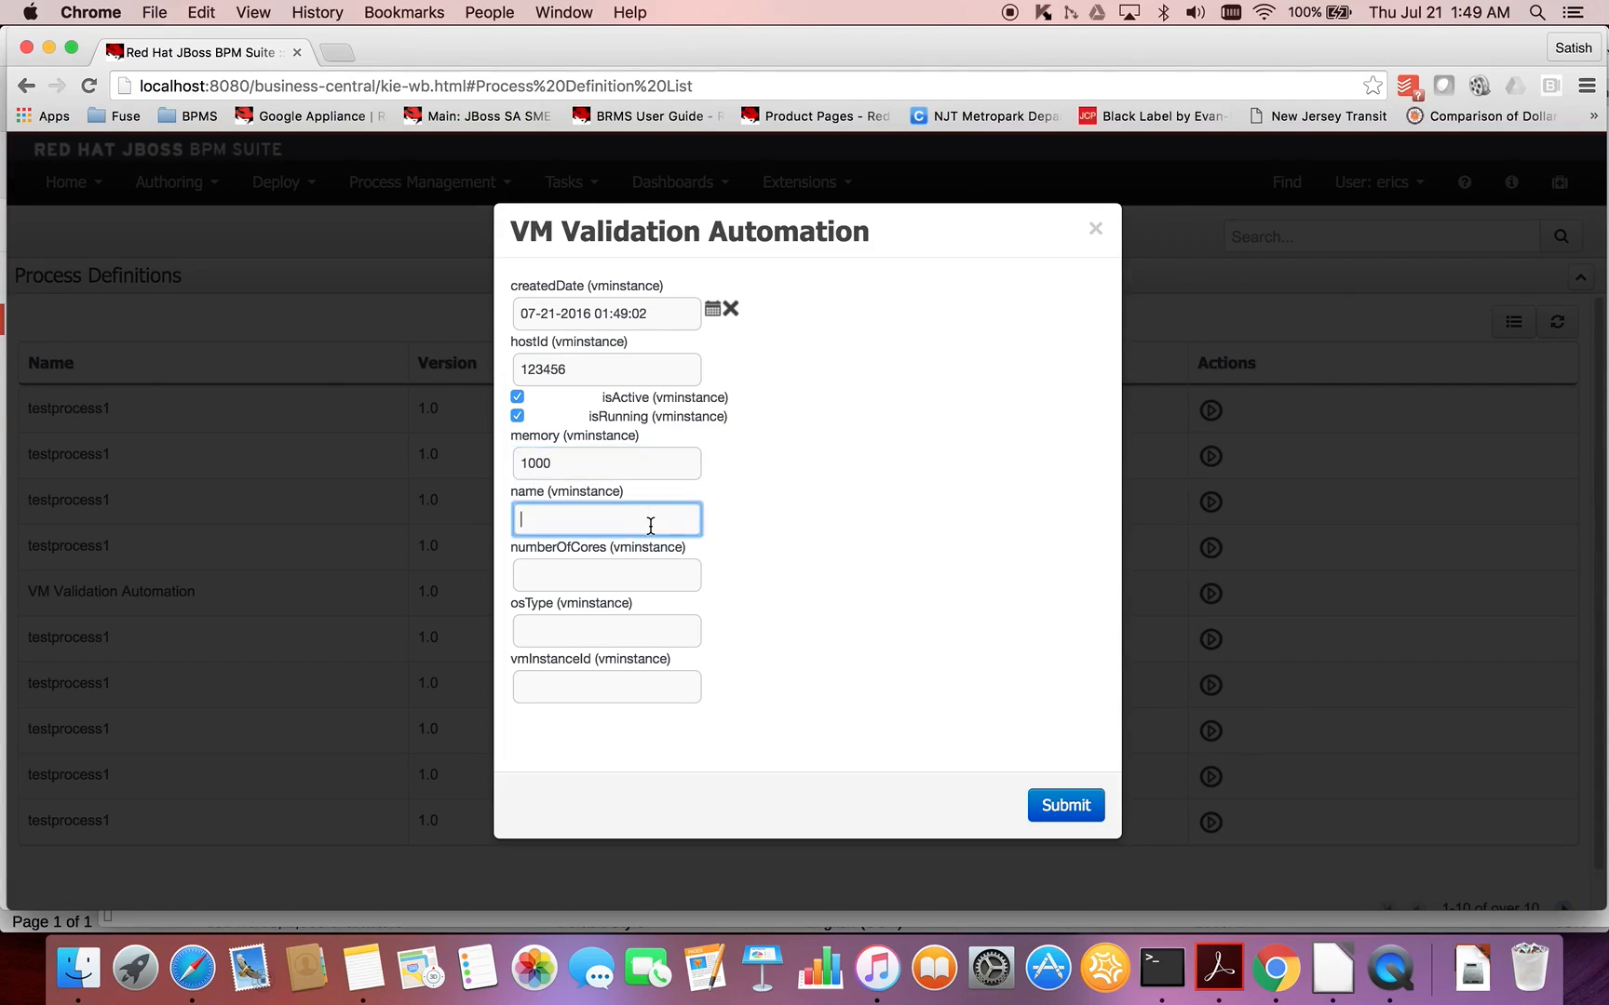
pyautogui.write('Windows 2013 - Web Server')
# - Set numberOfCores to 1, osType to windows and vmInstanceId to 123456789, and submit the process form
pyautogui.click(617, 574)
pyautogui.write('1')
pyautogui.click(593, 632)
pyautogui.write('windows')
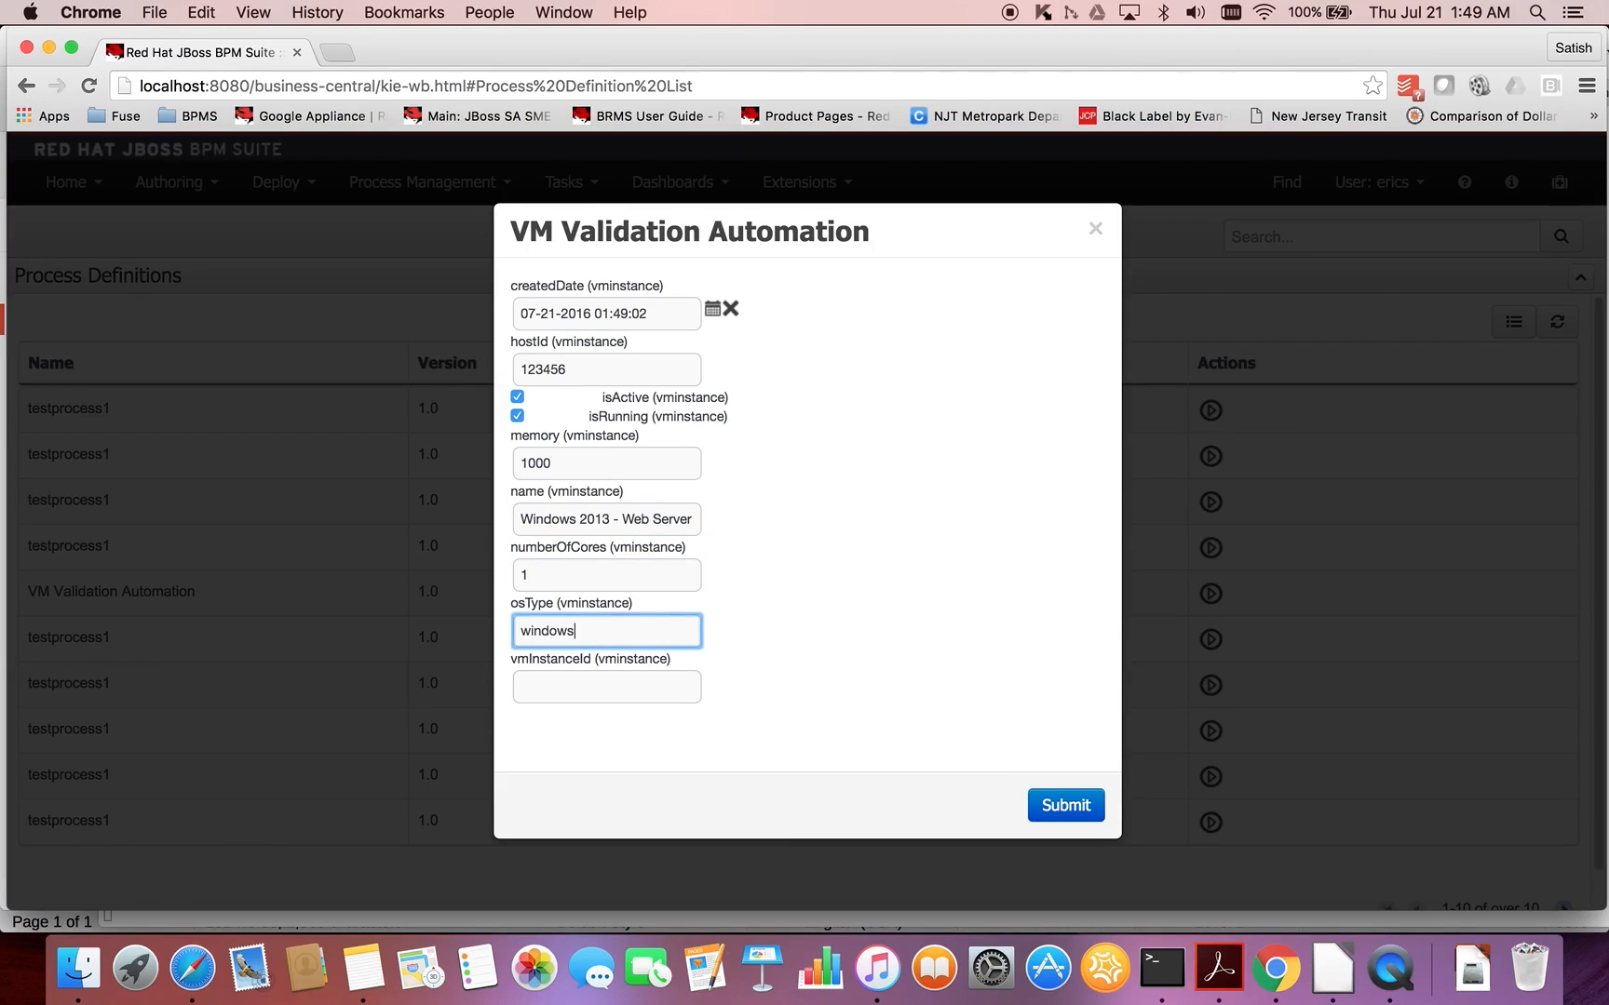
pyautogui.click(598, 688)
pyautogui.write('123456')
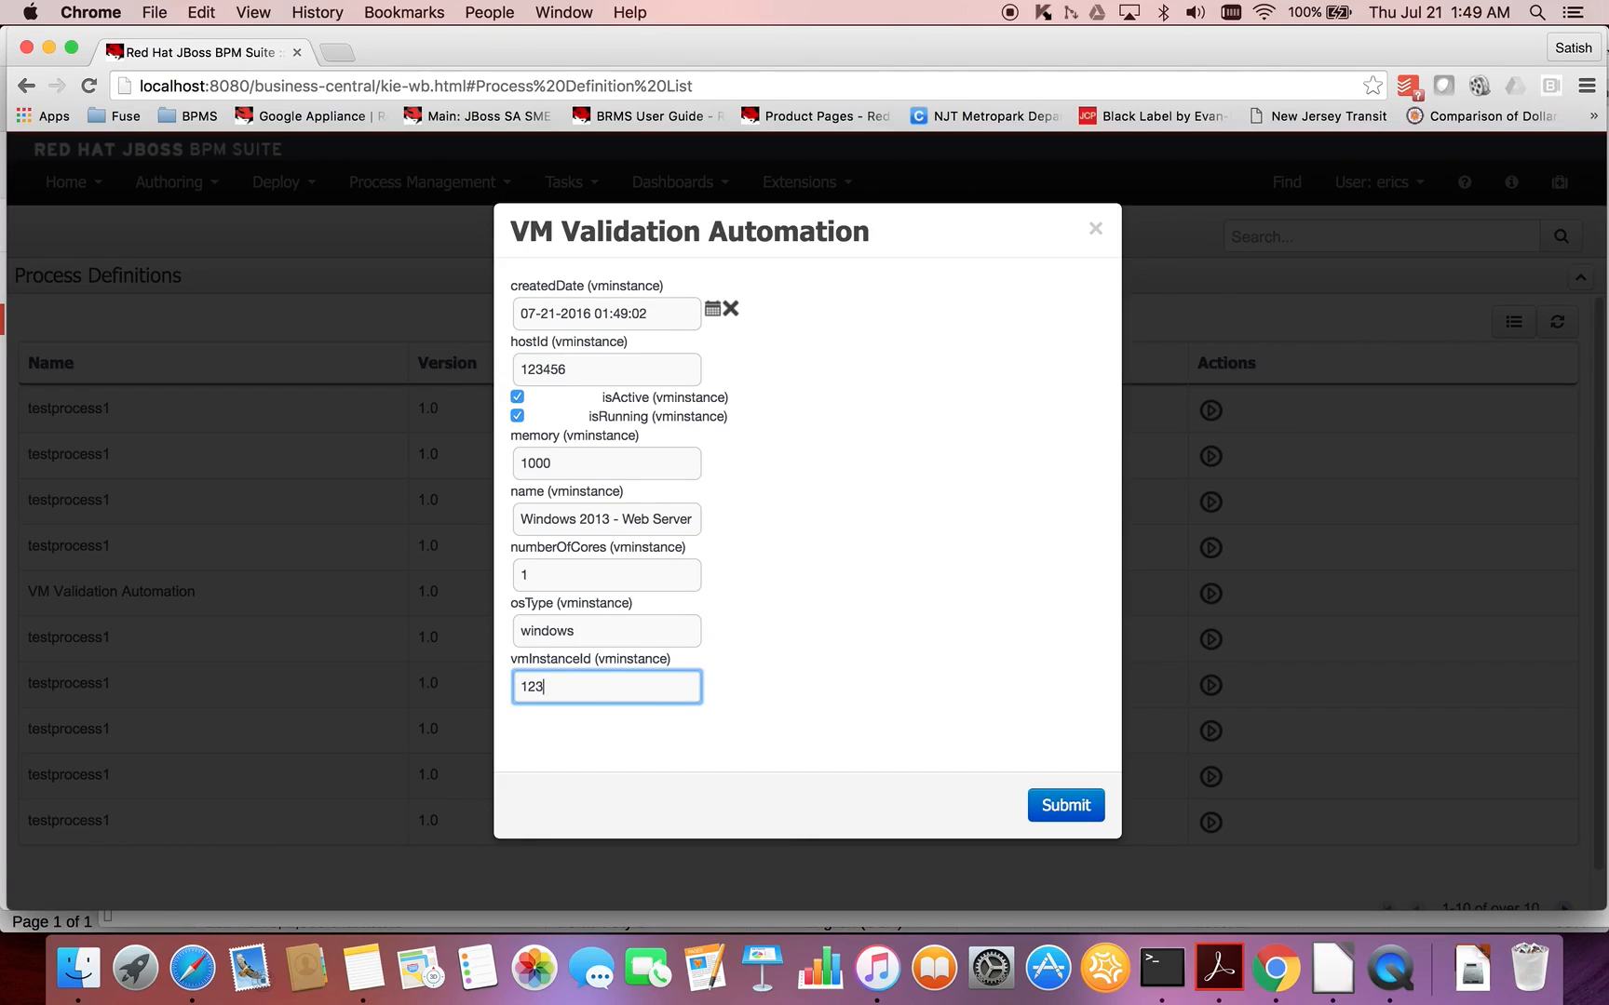
pyautogui.write('789')
pyautogui.click(1060, 806)
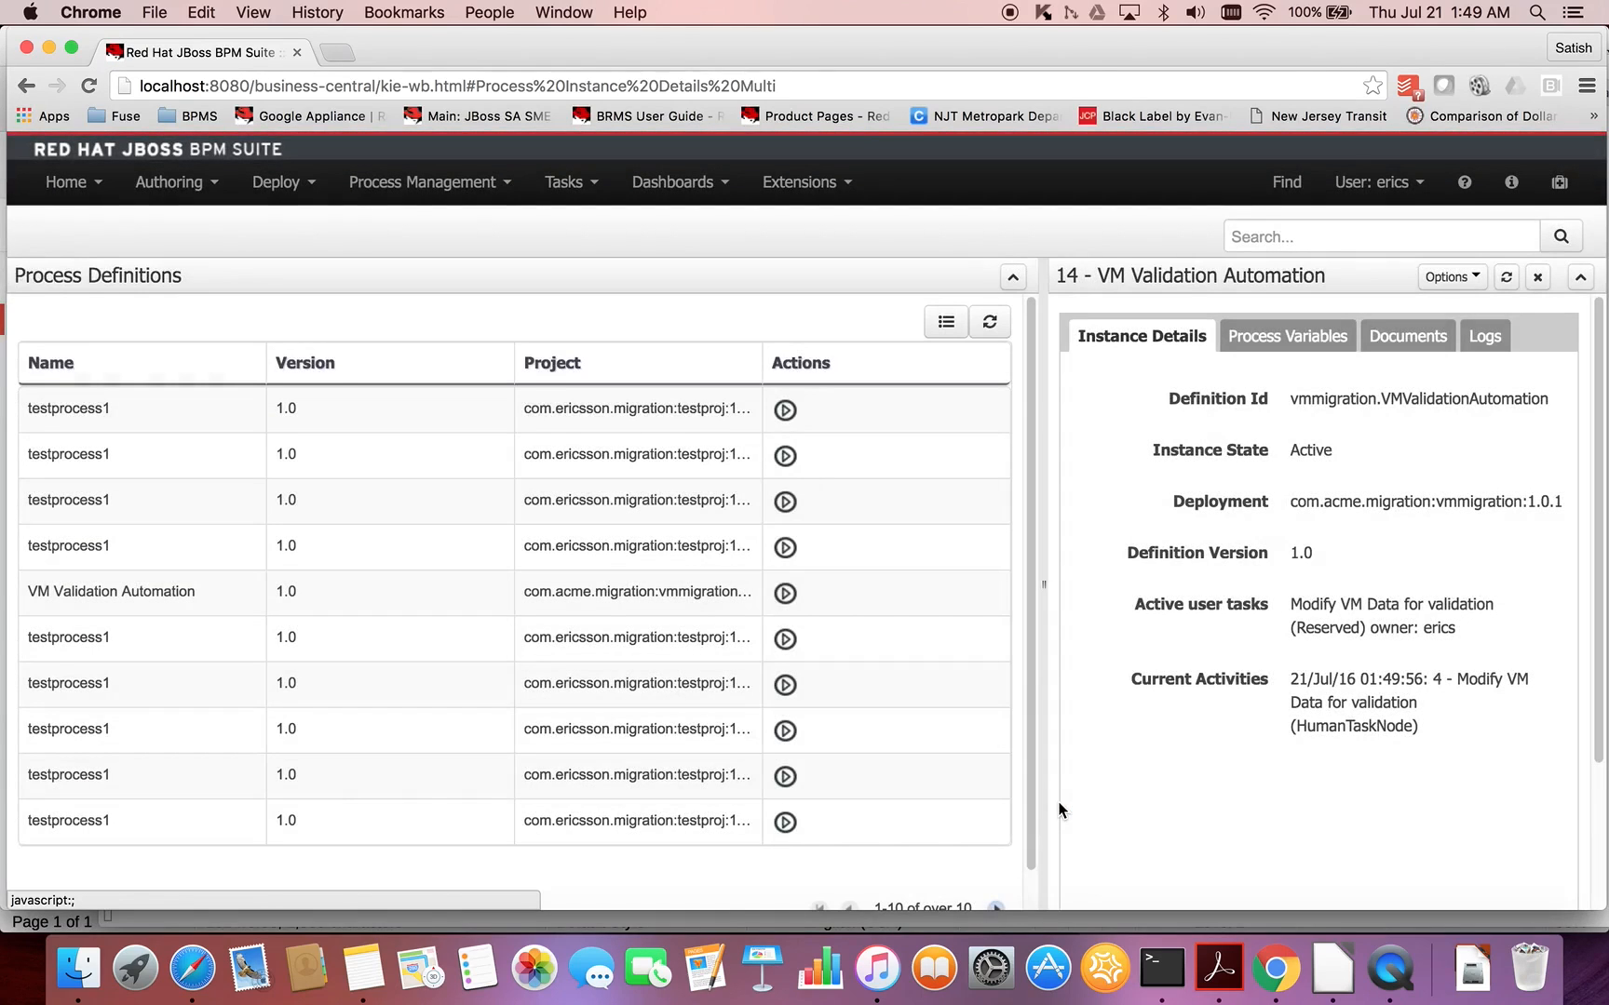
# - Open the active VM Validation Automation process instance and examine its process model for the current activity
pyautogui.click(499, 192)
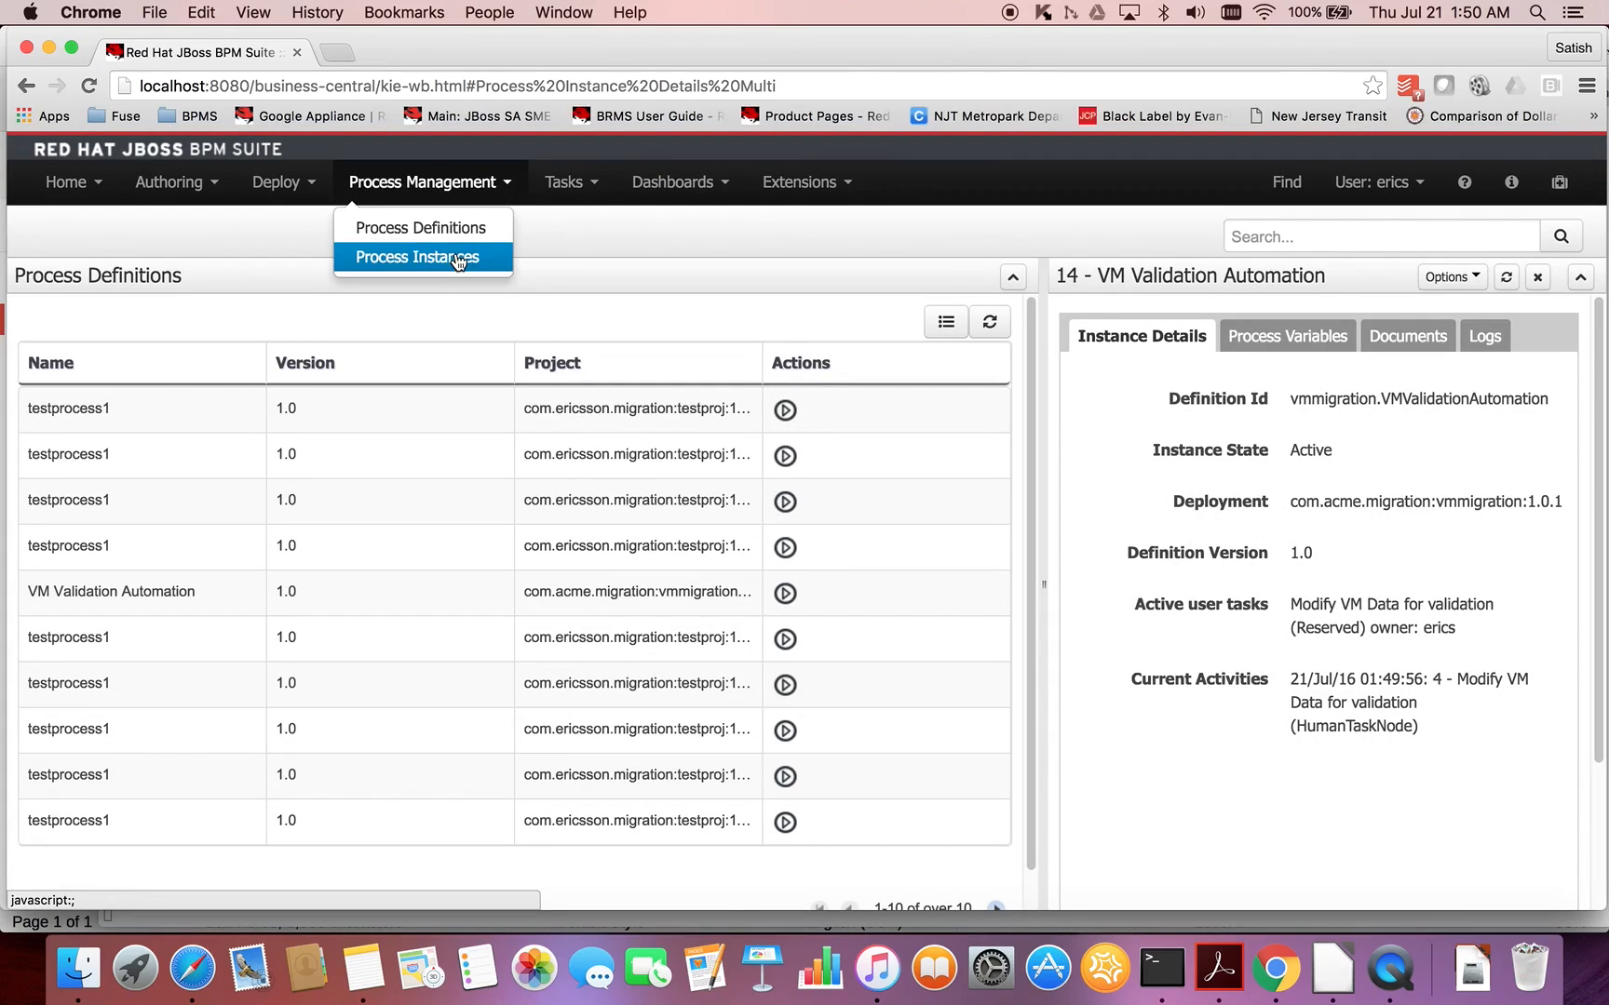
pyautogui.click(456, 258)
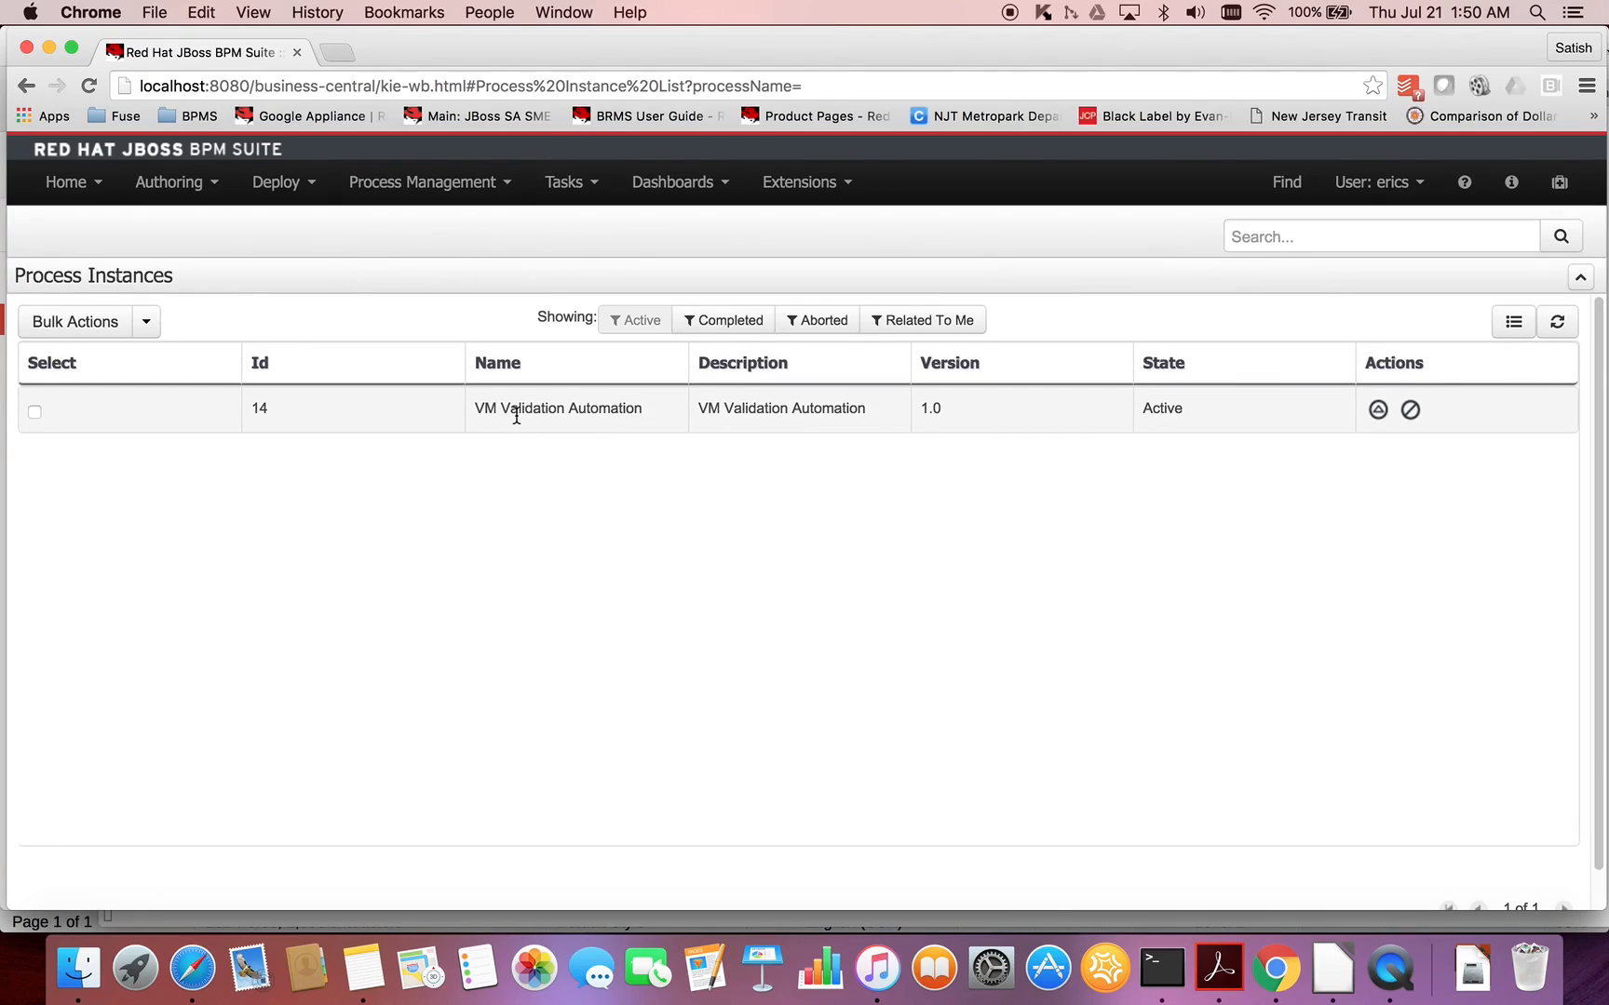
pyautogui.click(661, 421)
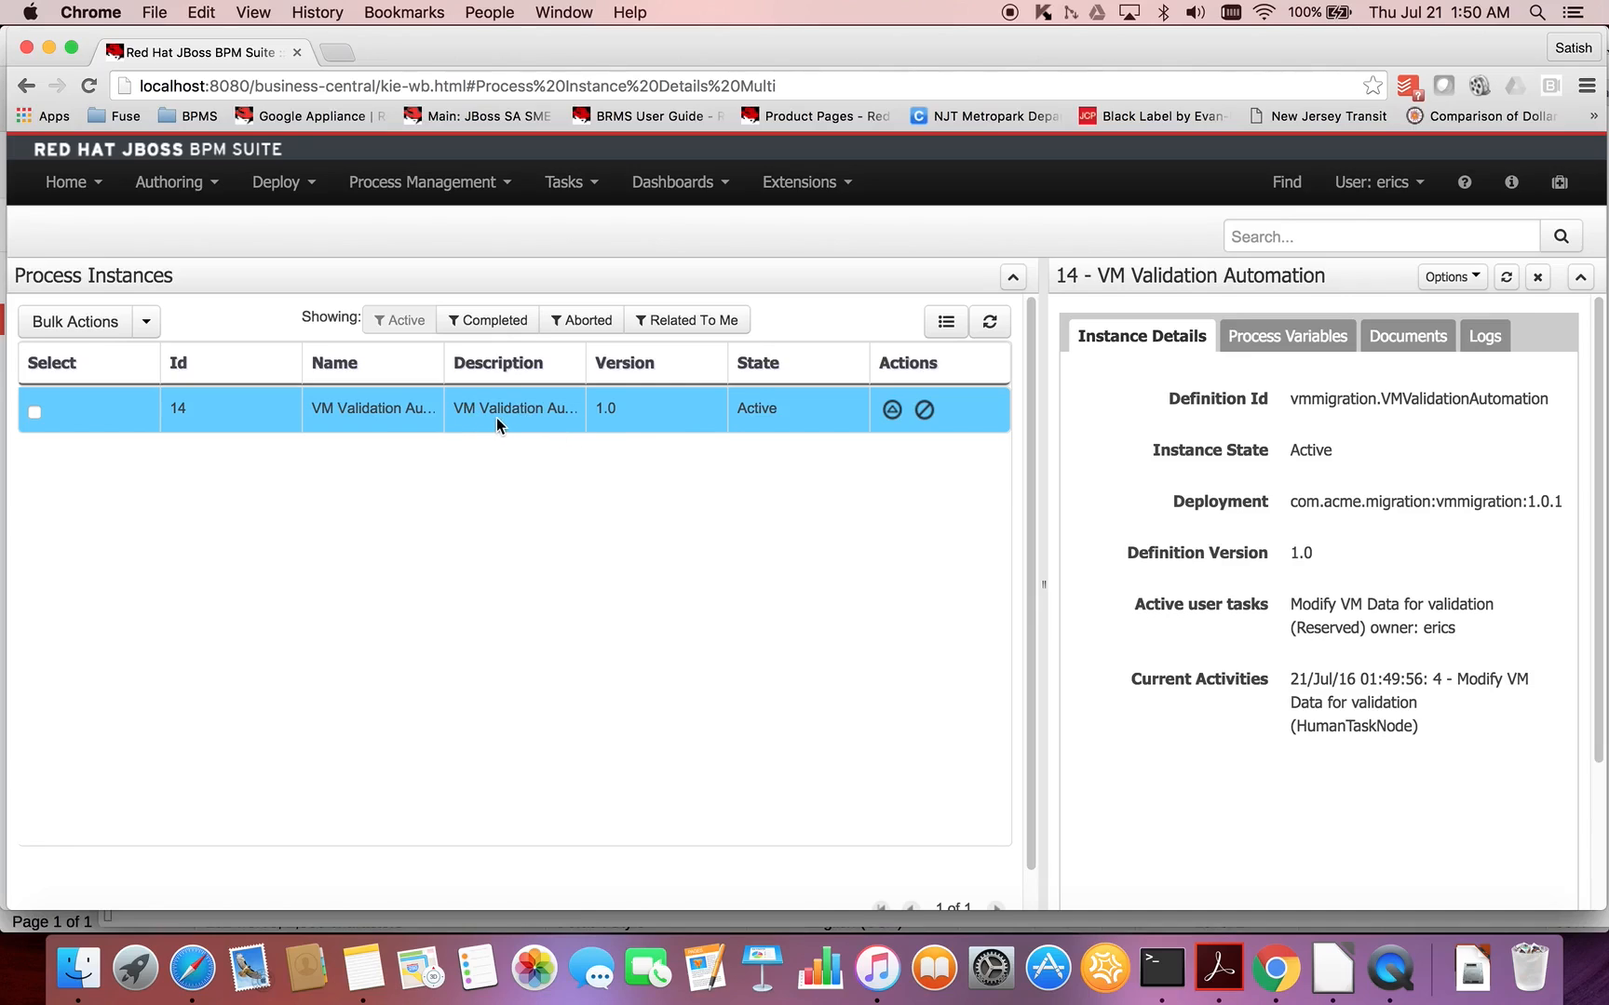
pyautogui.click(1478, 277)
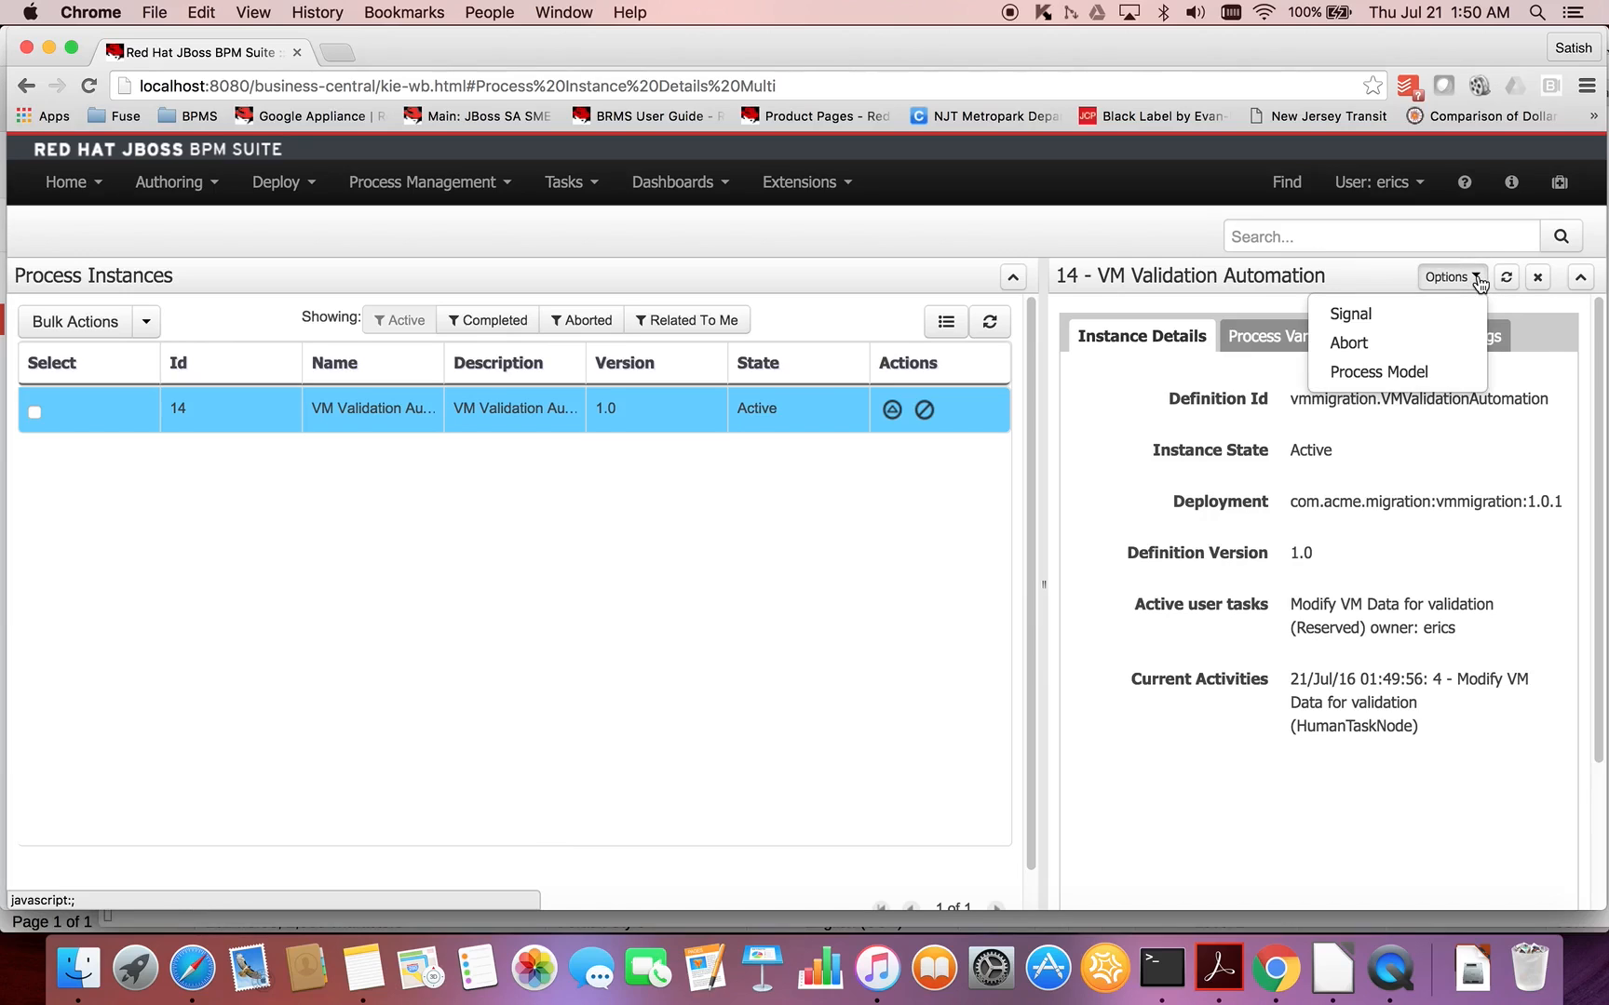
pyautogui.click(1399, 373)
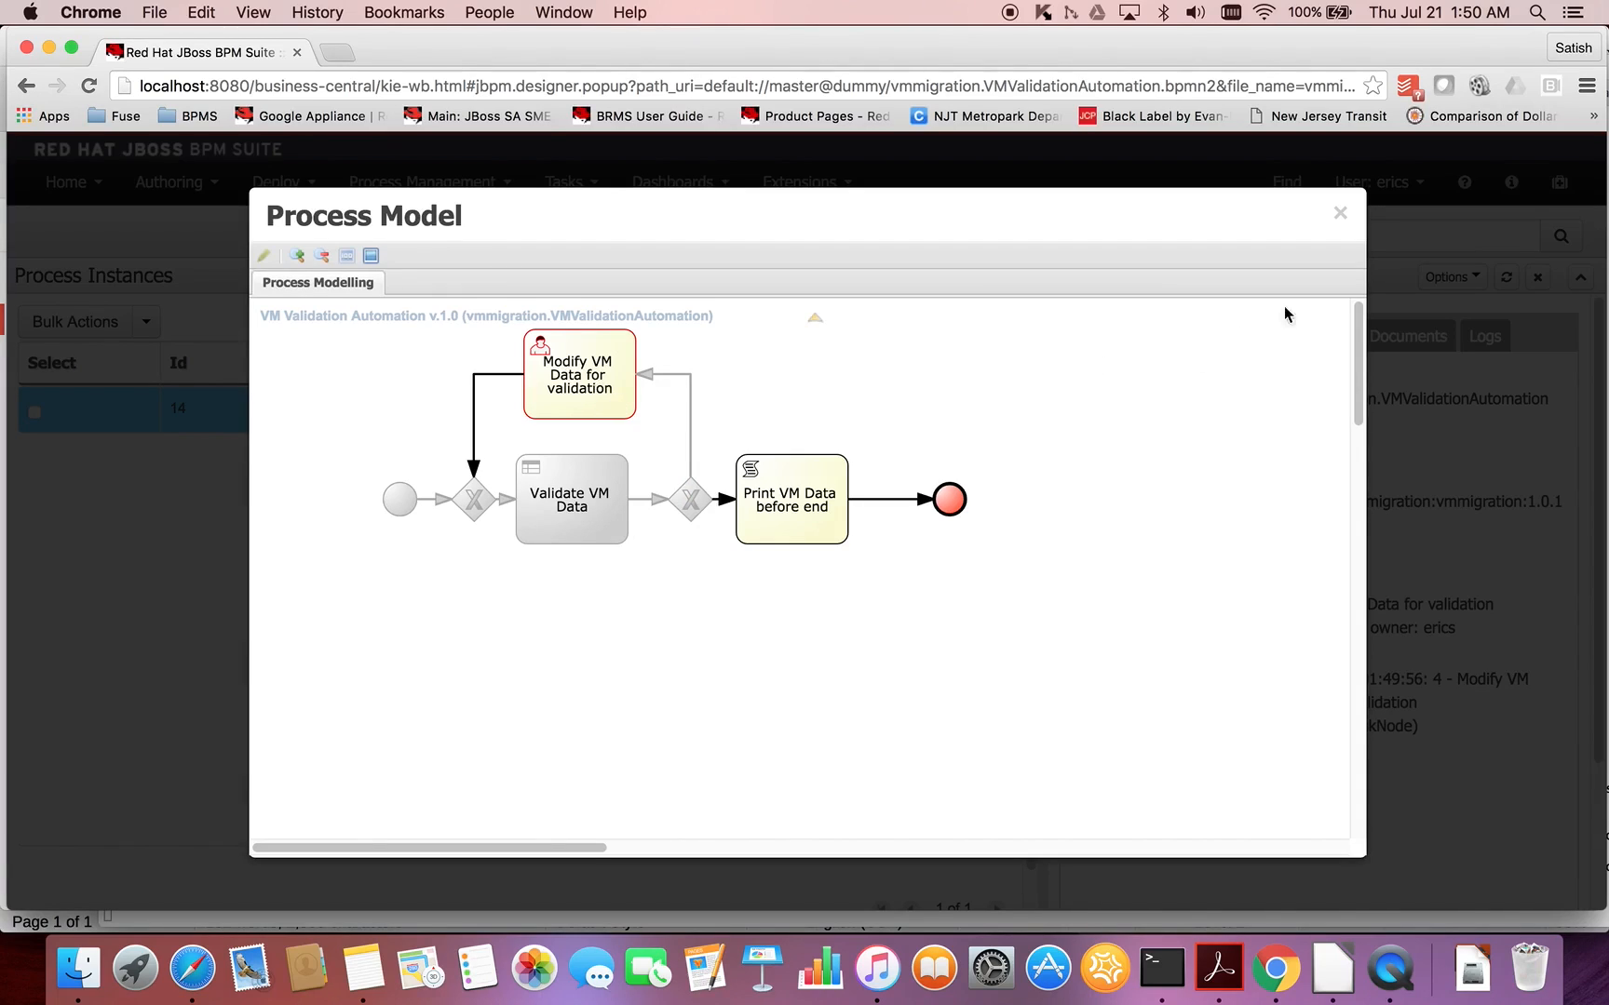
pyautogui.click(1340, 216)
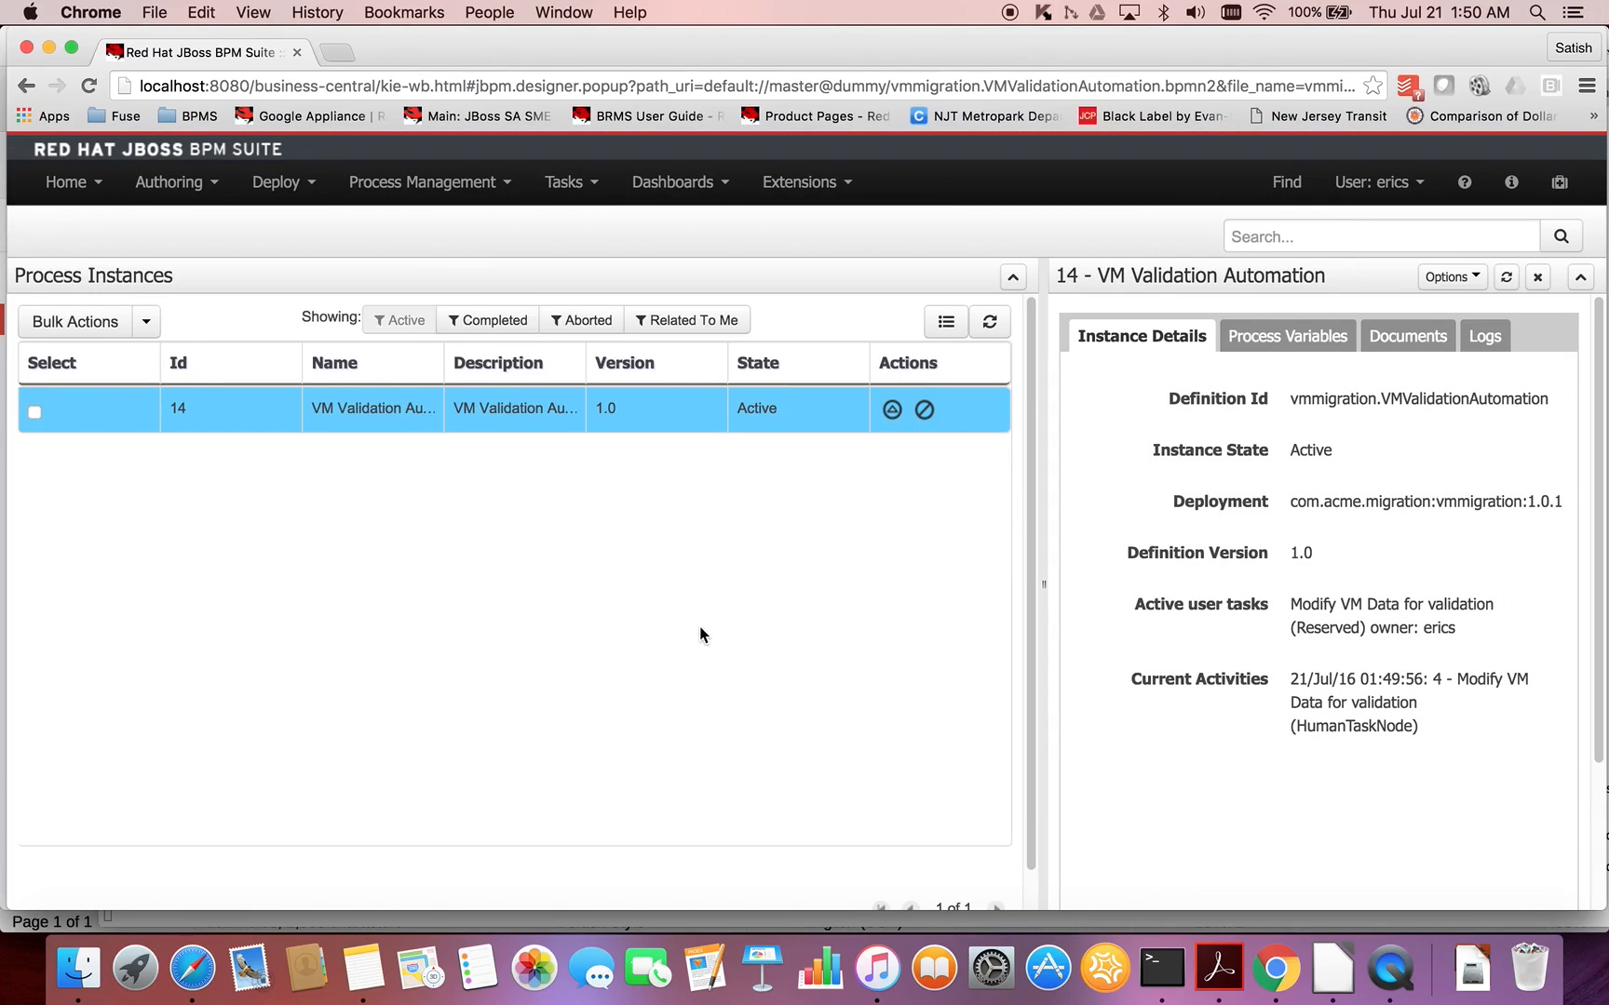
# - Open the "Modify VM Data for validation" task from the tasks list
pyautogui.click(589, 191)
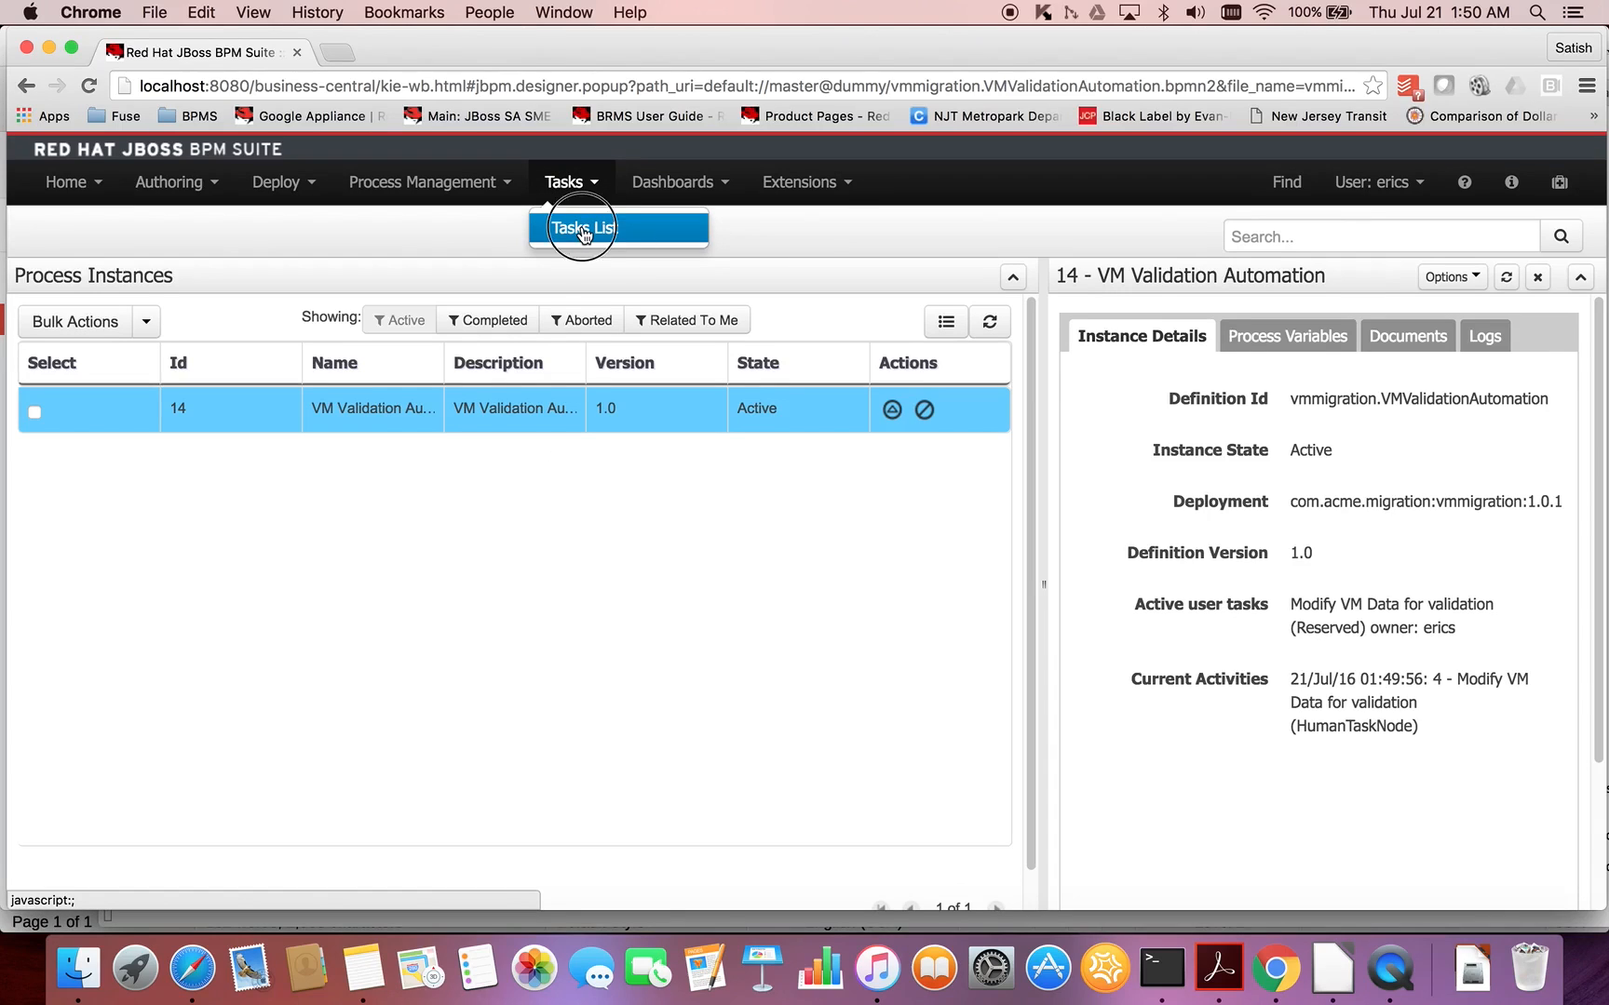
pyautogui.click(583, 230)
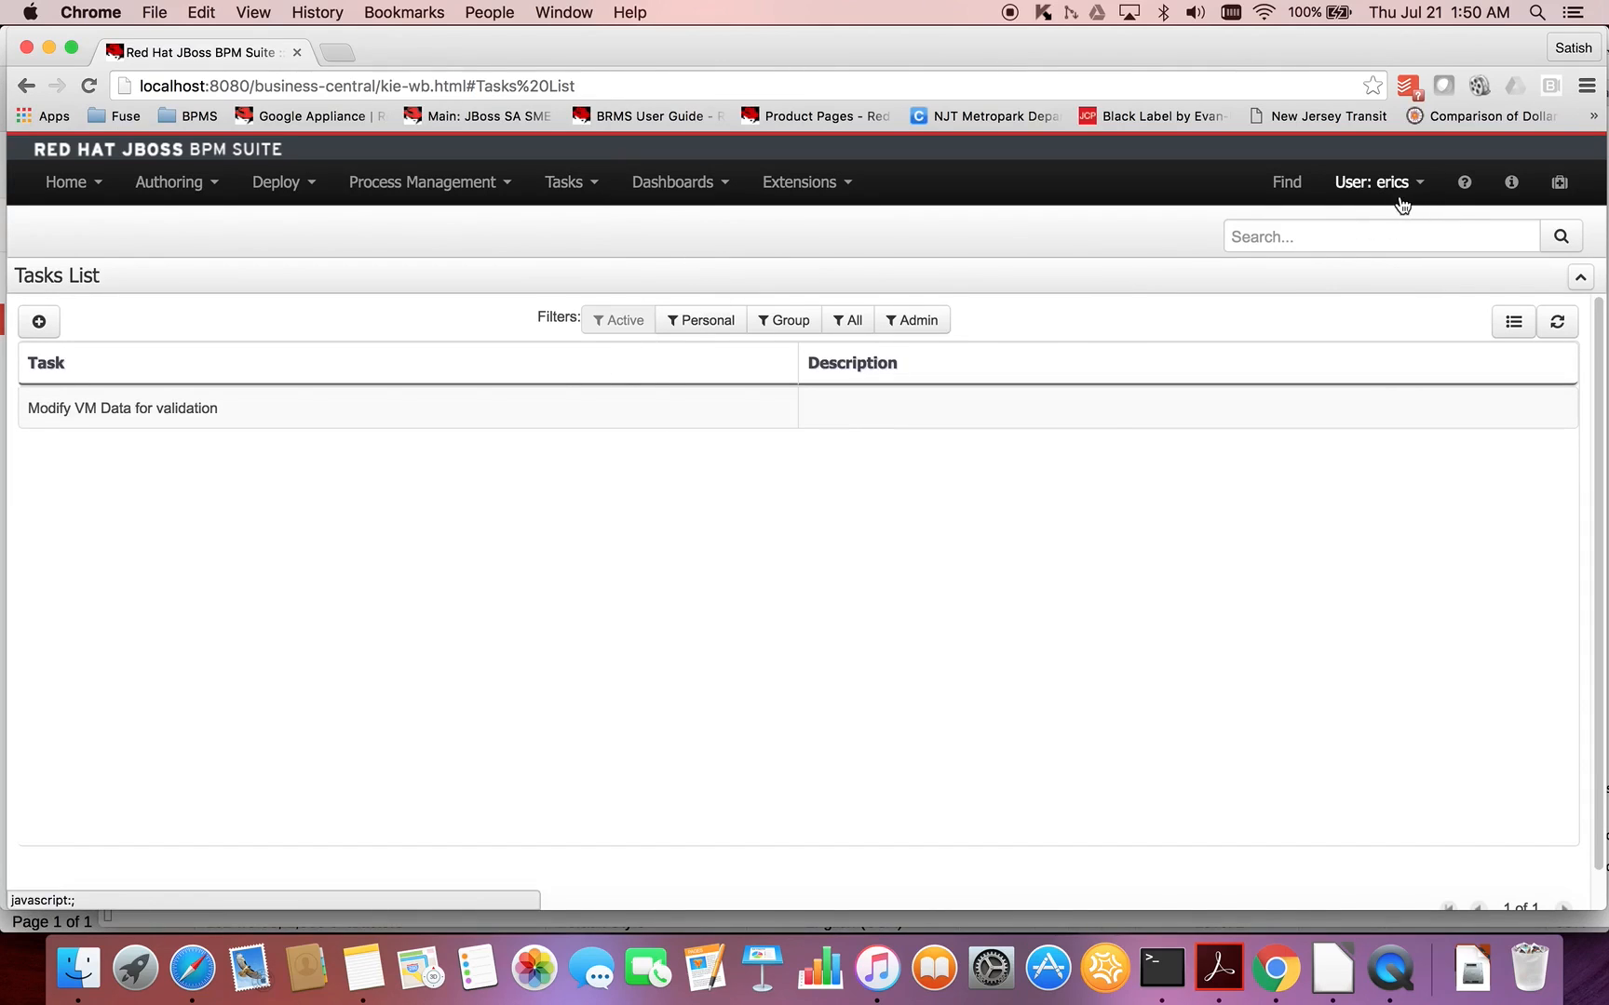
pyautogui.click(539, 420)
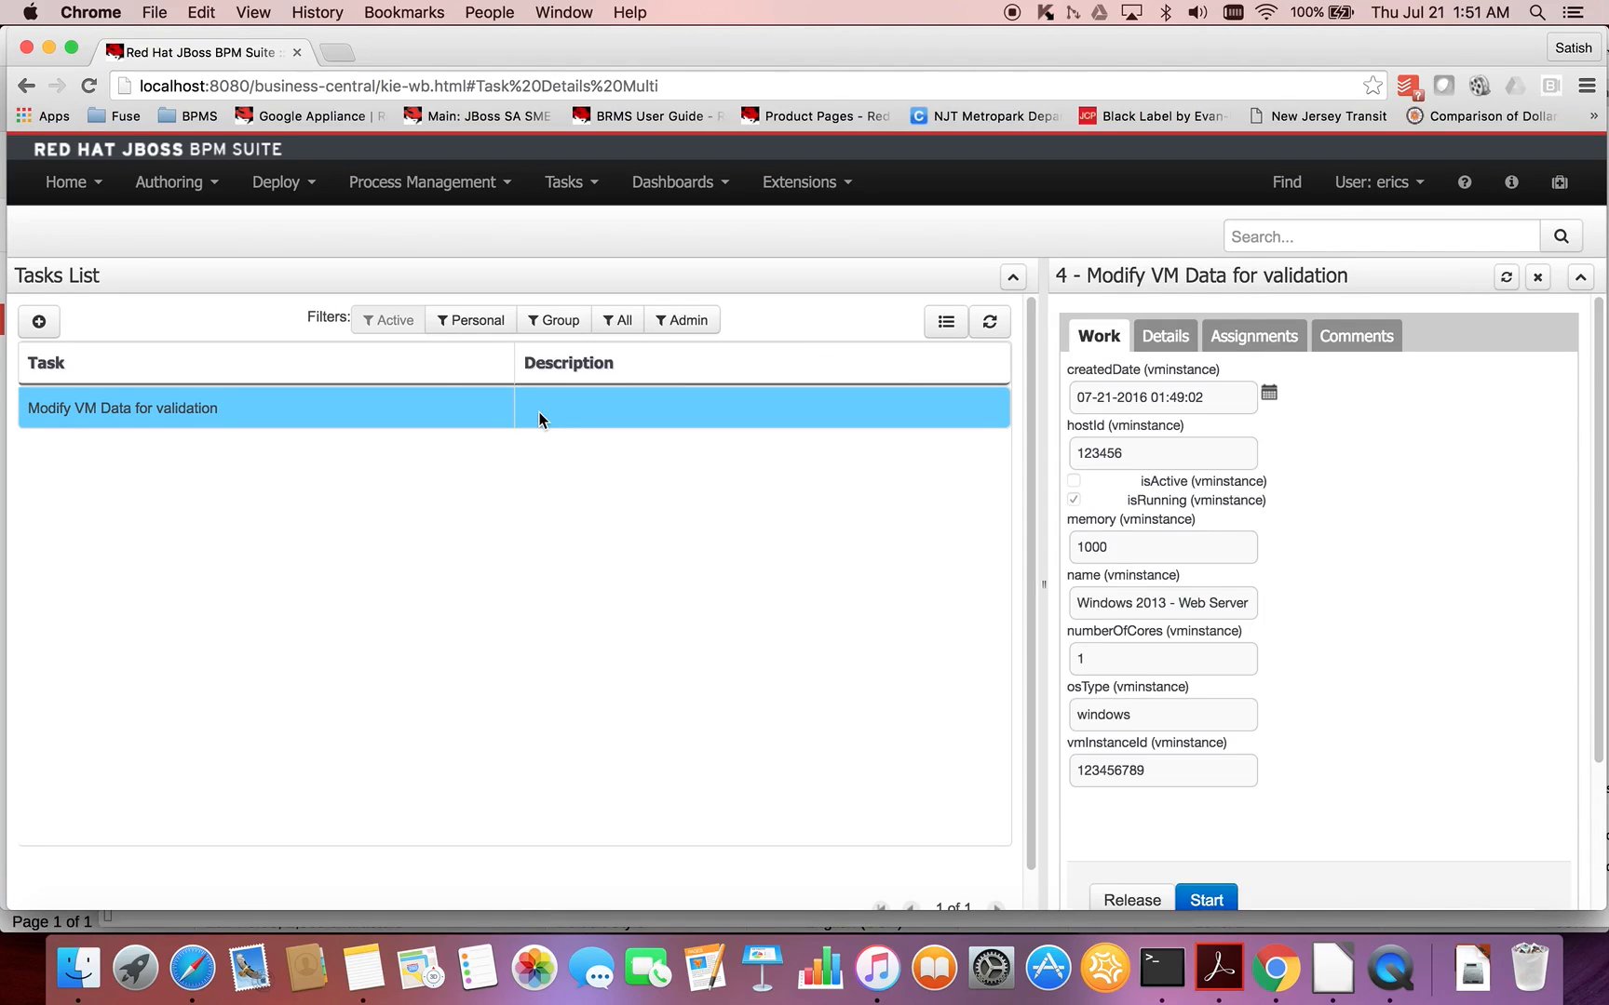
# - Start the "Modify VM Data for validation" task and complete it with isActive enabled and memory set to 1024
pyautogui.scroll(-3, 1285, 692)
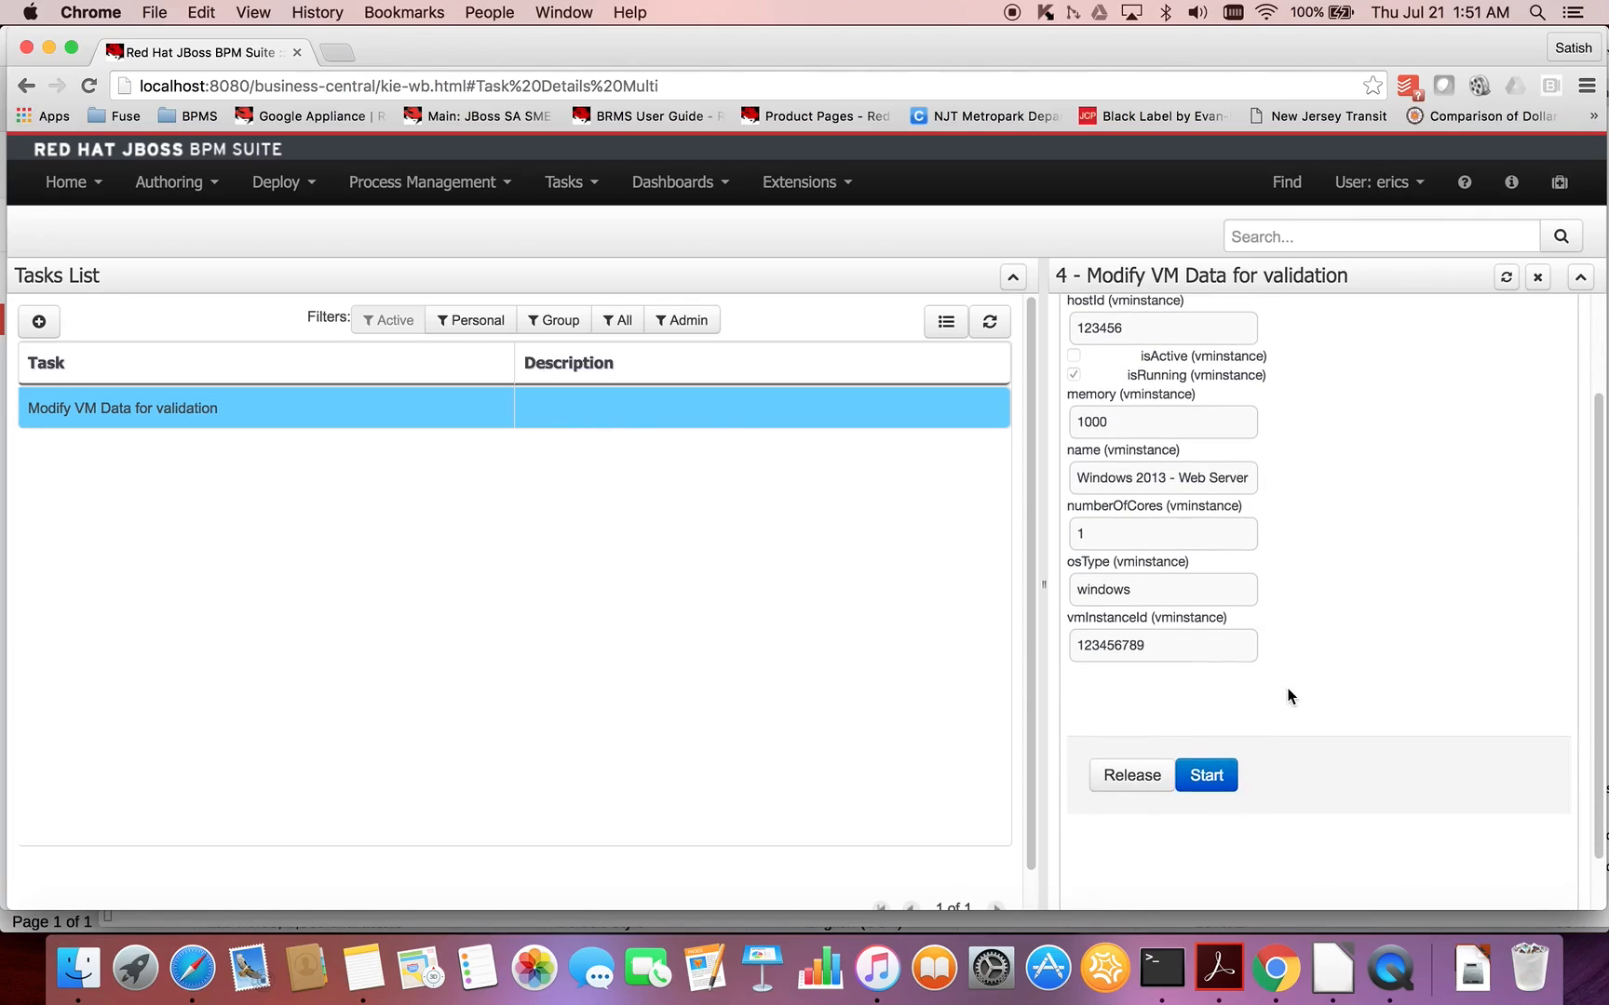
pyautogui.click(1212, 774)
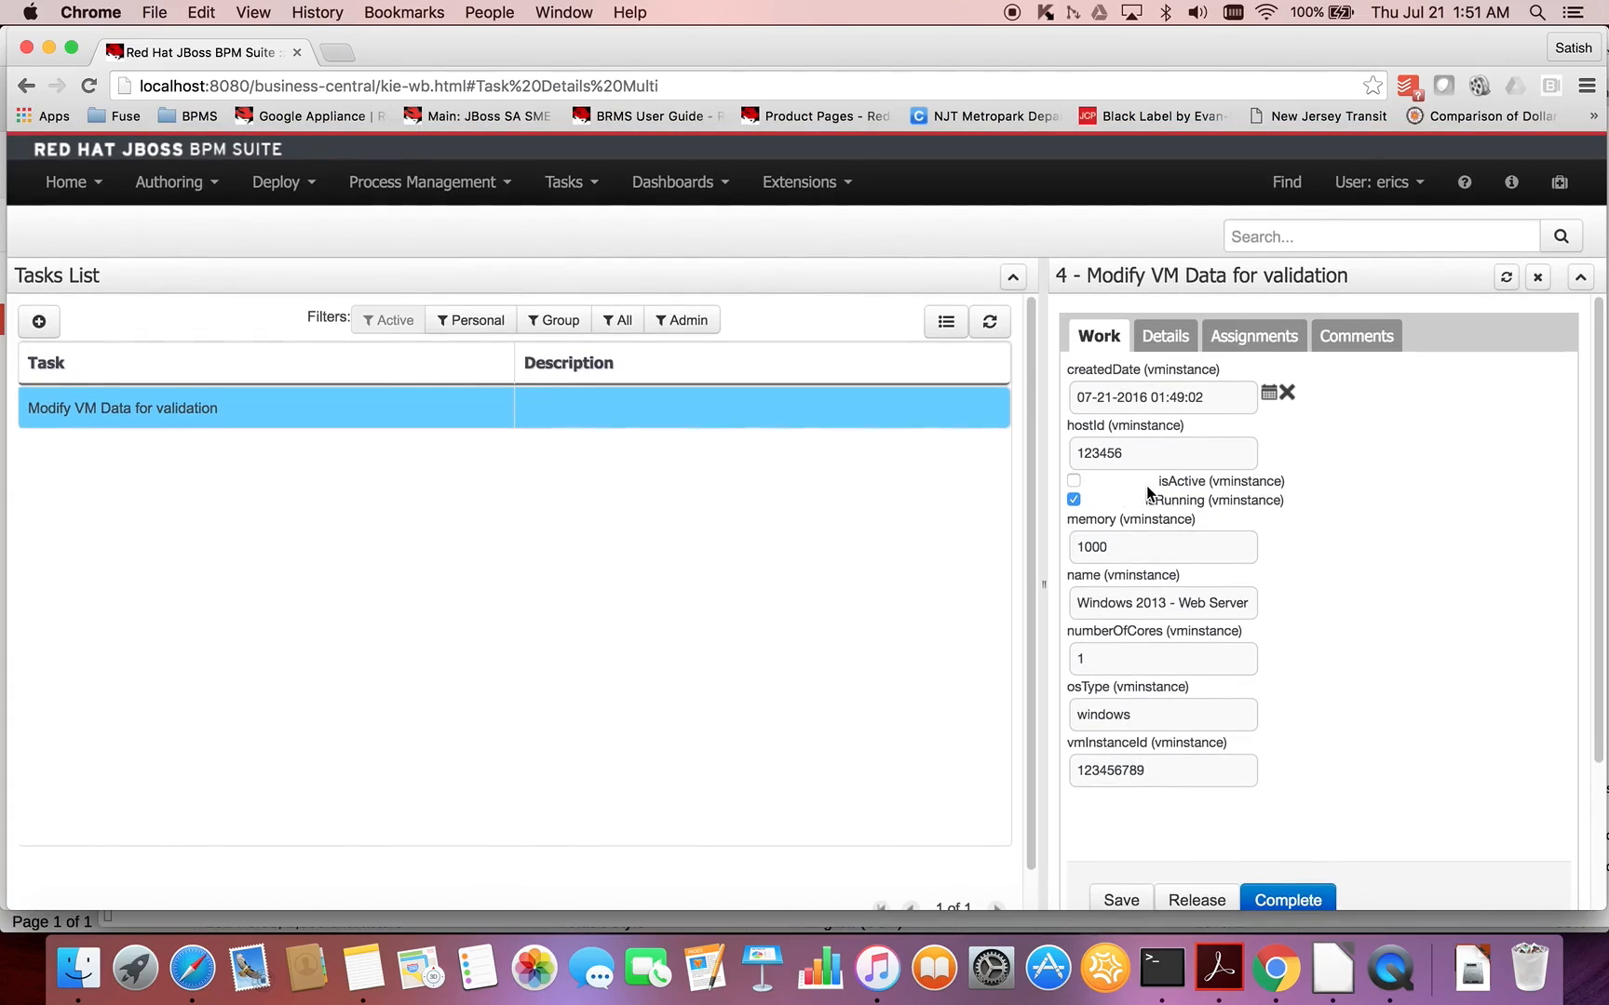
pyautogui.click(1074, 481)
pyautogui.doubleClick(1138, 547)
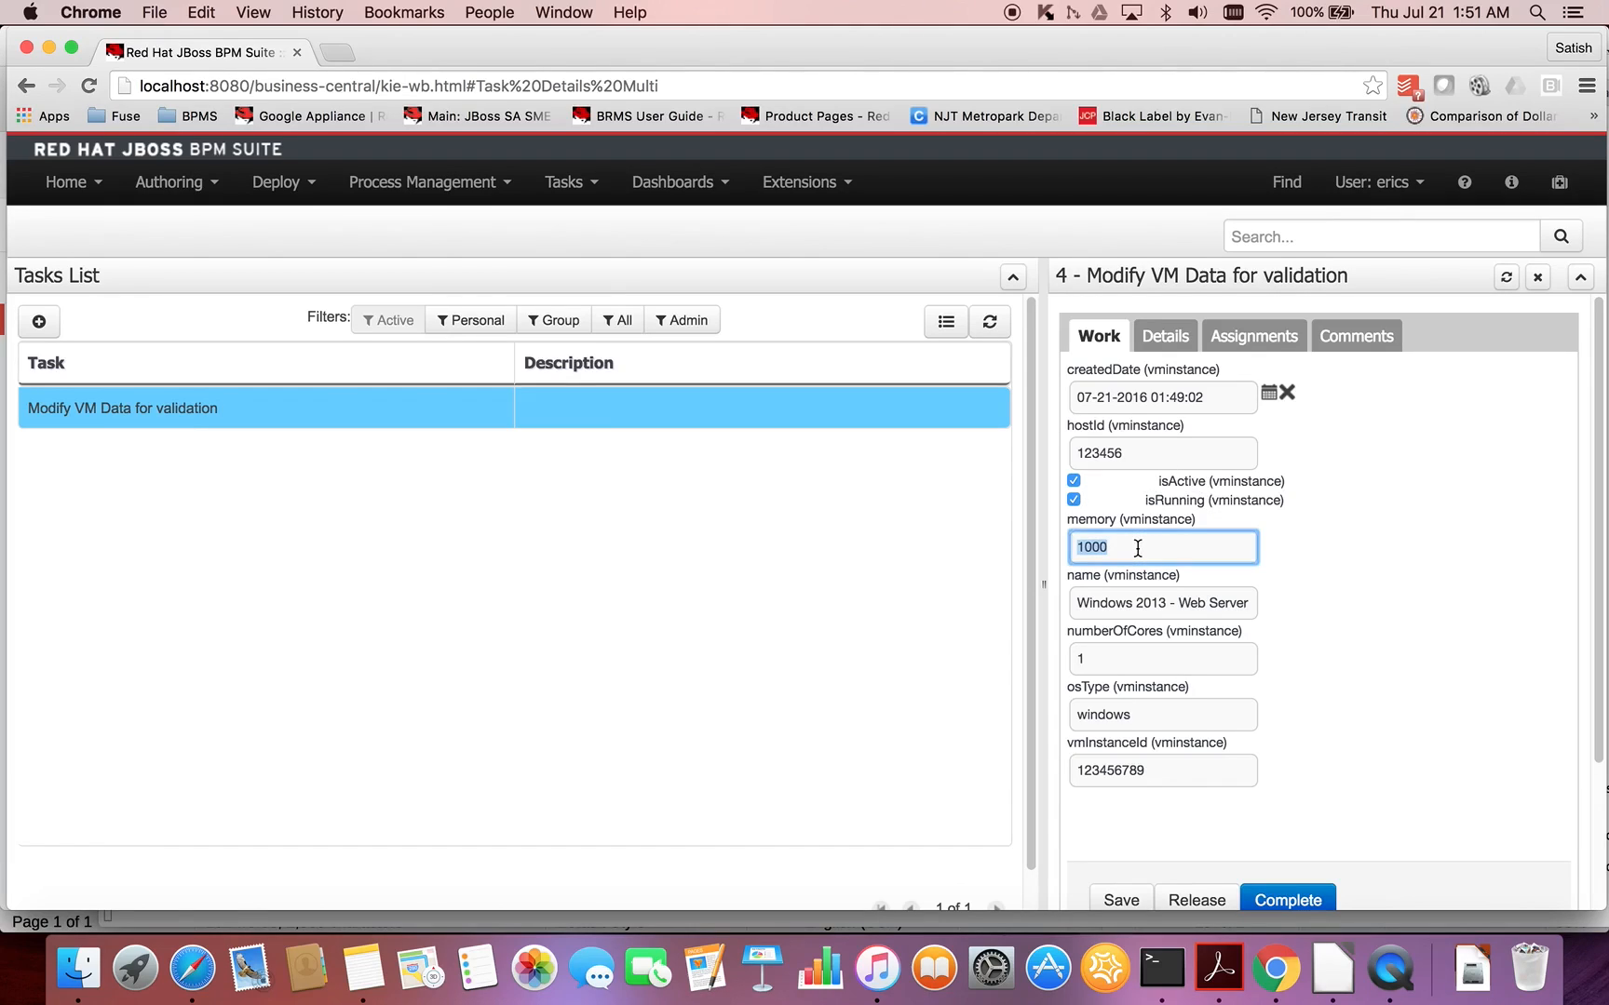
pyautogui.write('1024')
pyautogui.scroll(-2, 1400, 700)
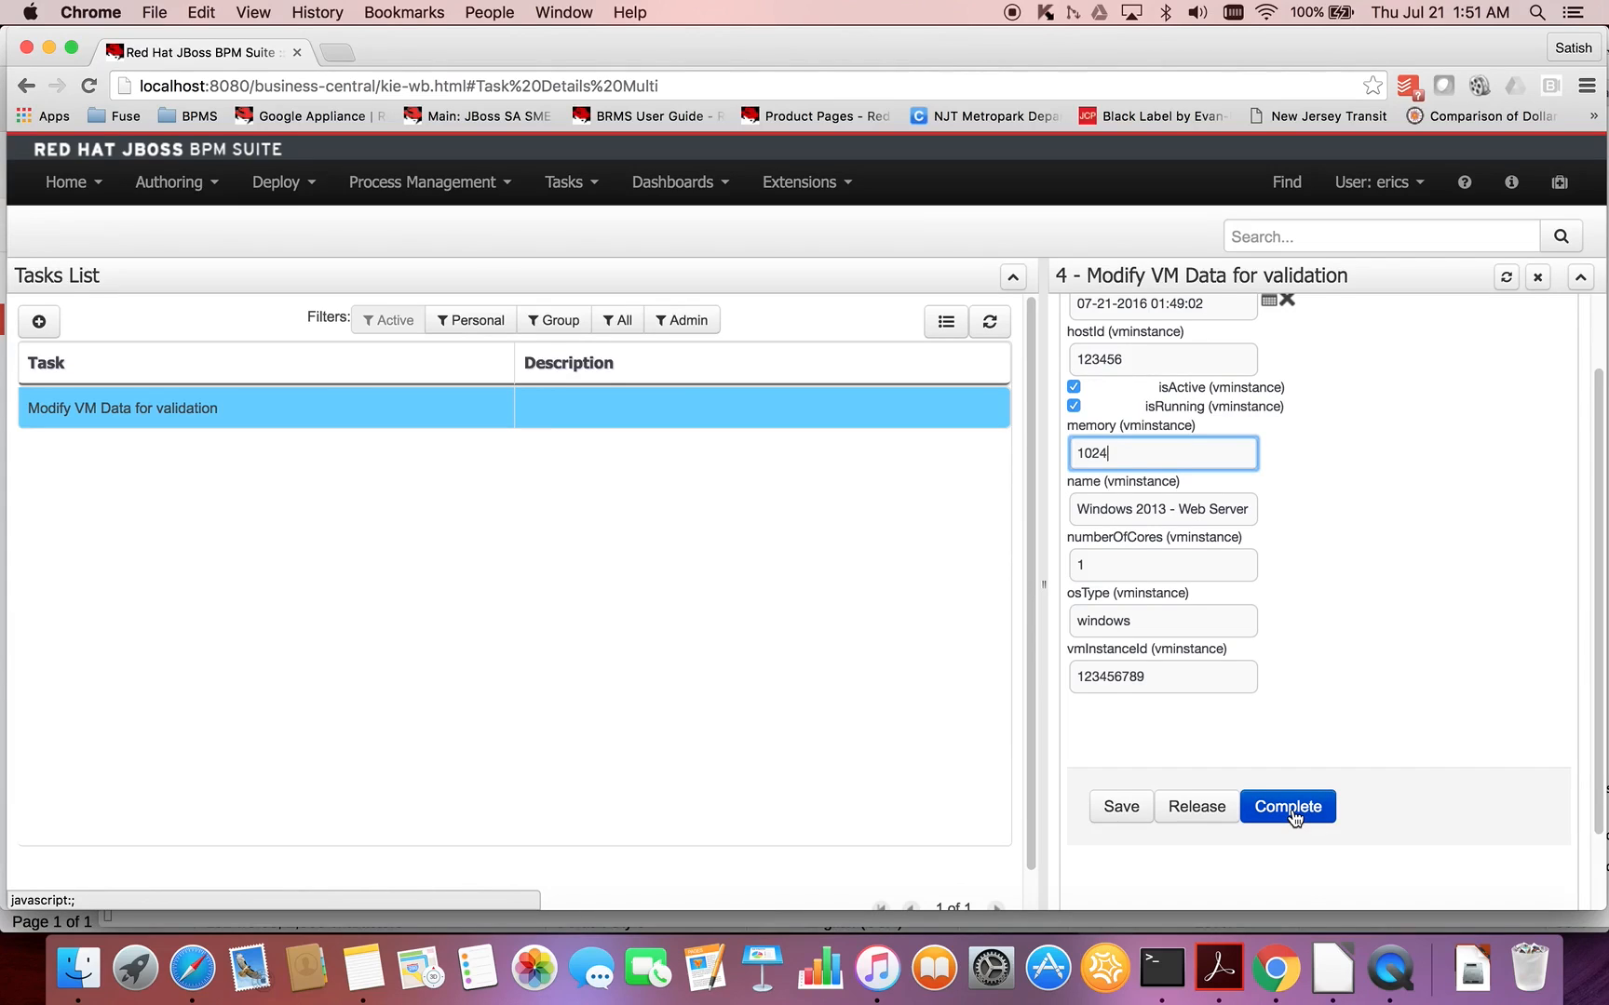
pyautogui.click(1290, 808)
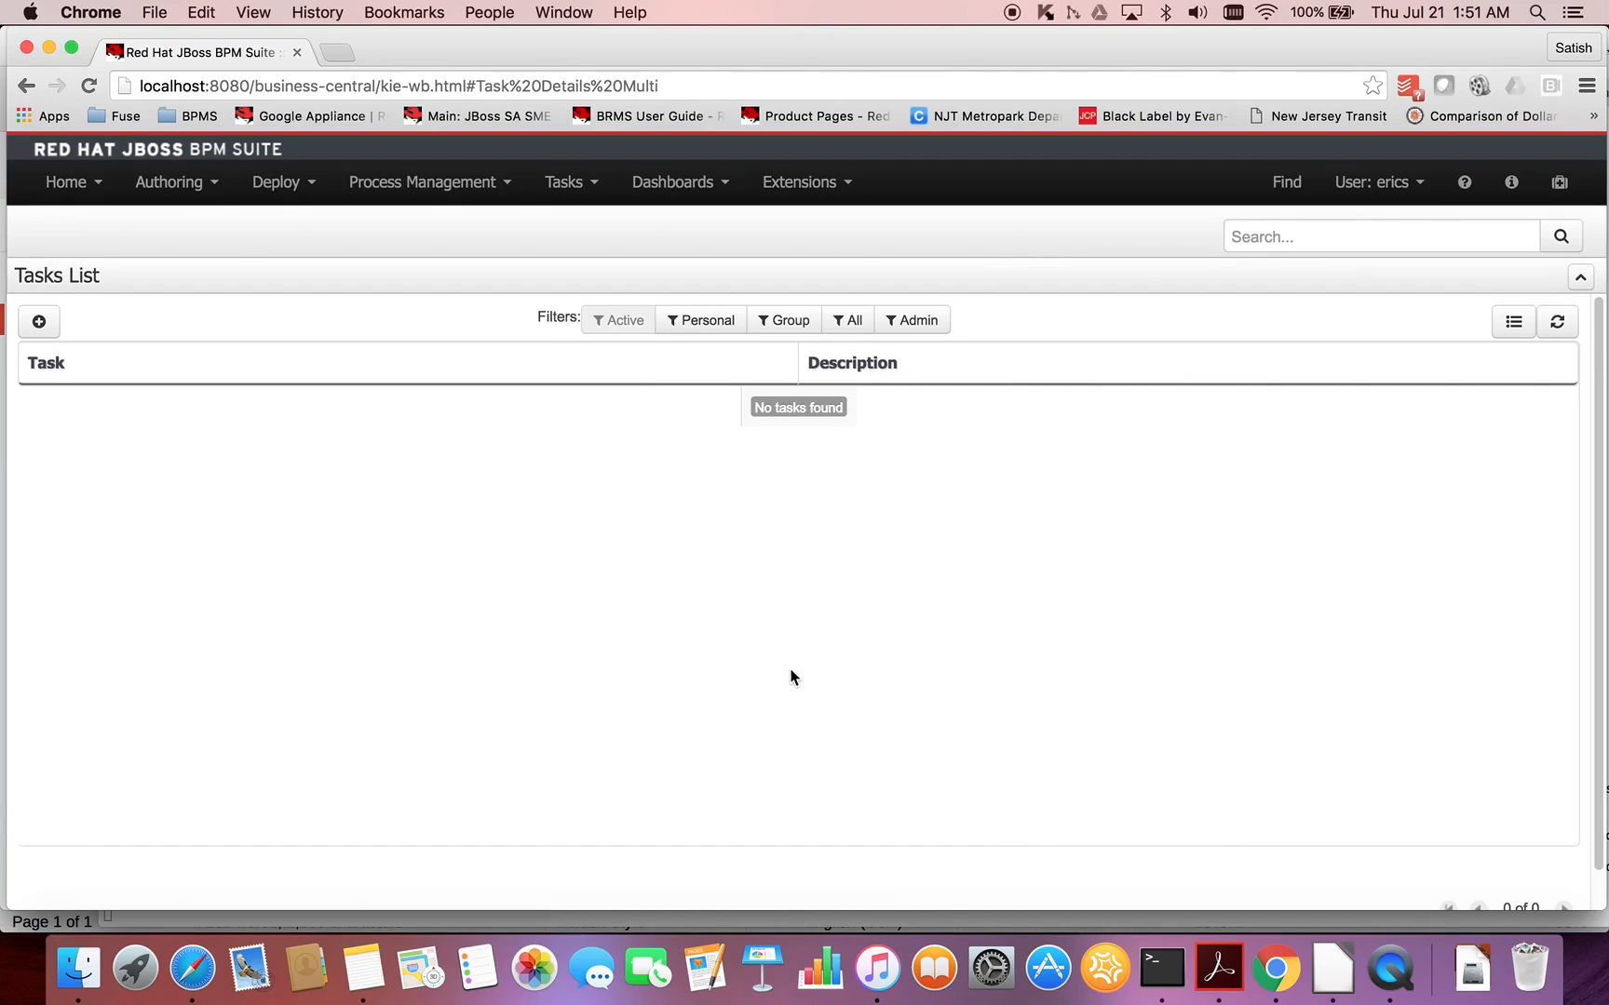
# - List the completed process instances and open the details of the VM Validation Automation instance
pyautogui.click(507, 183)
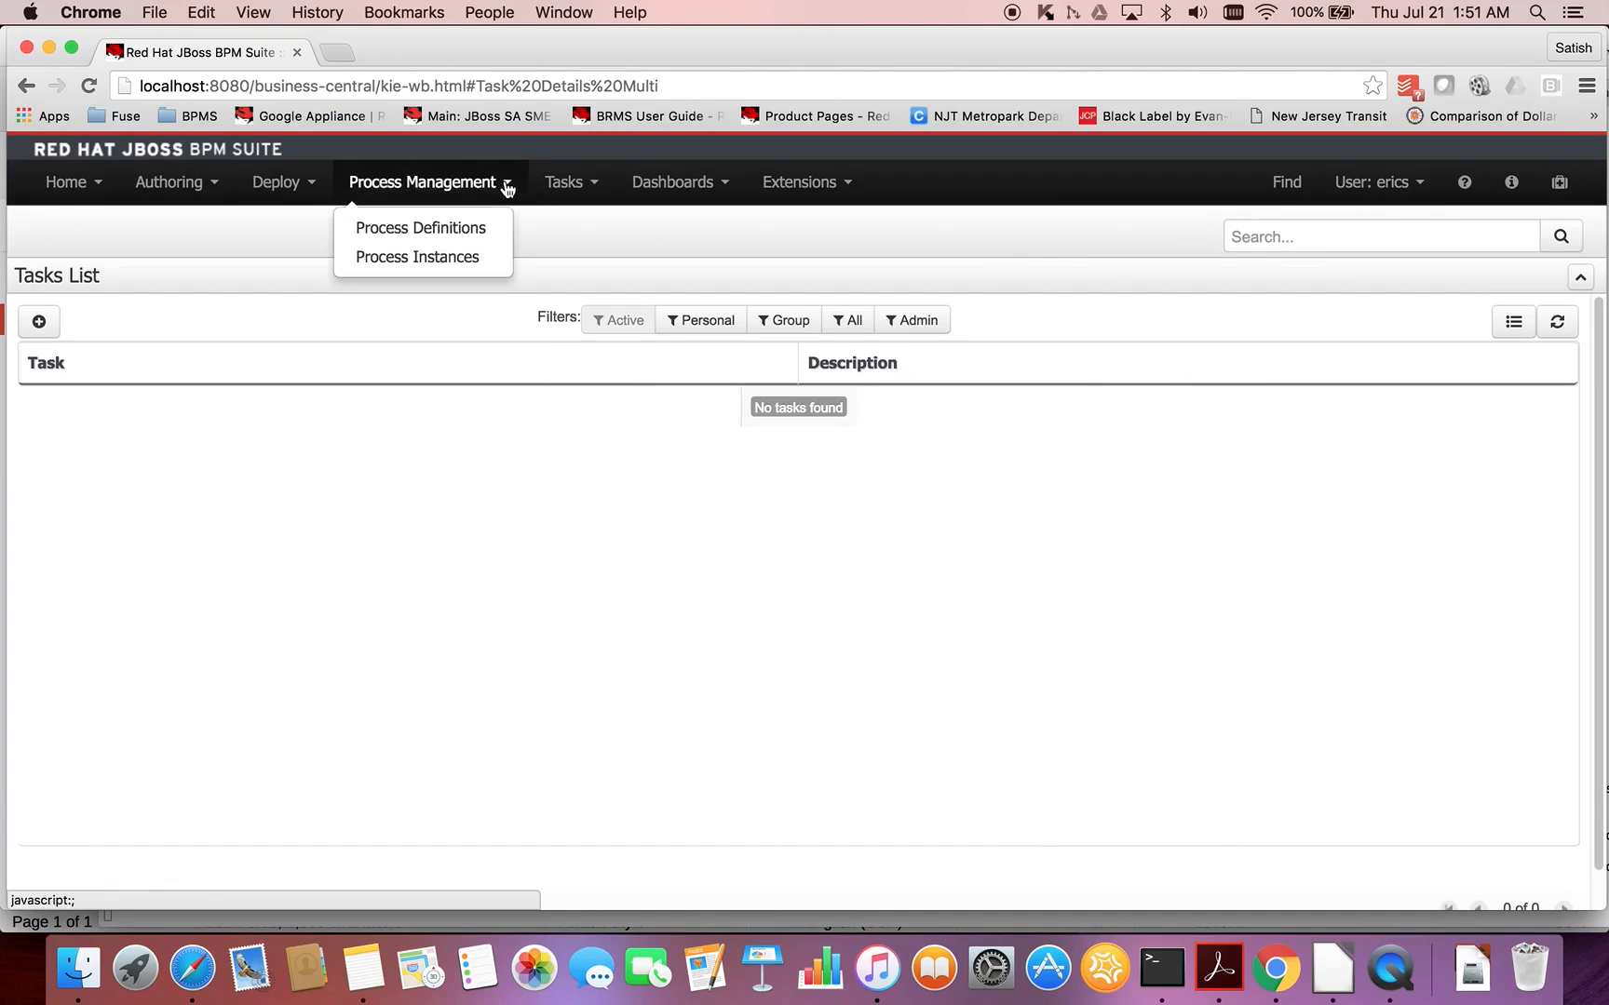
pyautogui.click(461, 251)
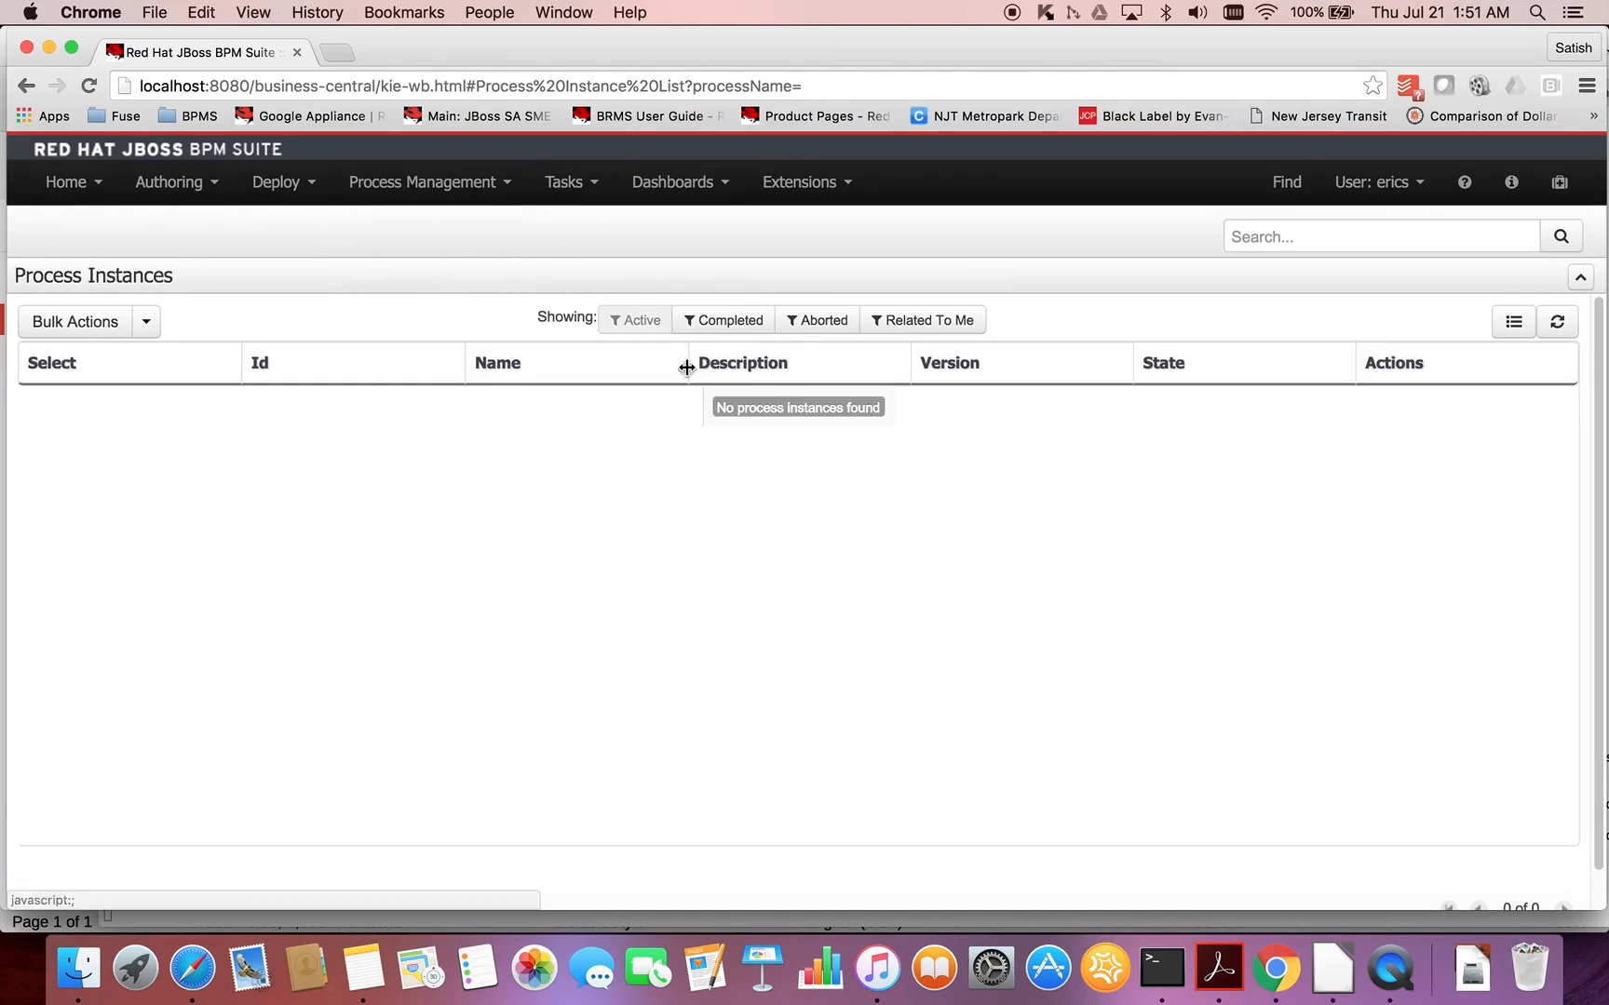
pyautogui.click(729, 323)
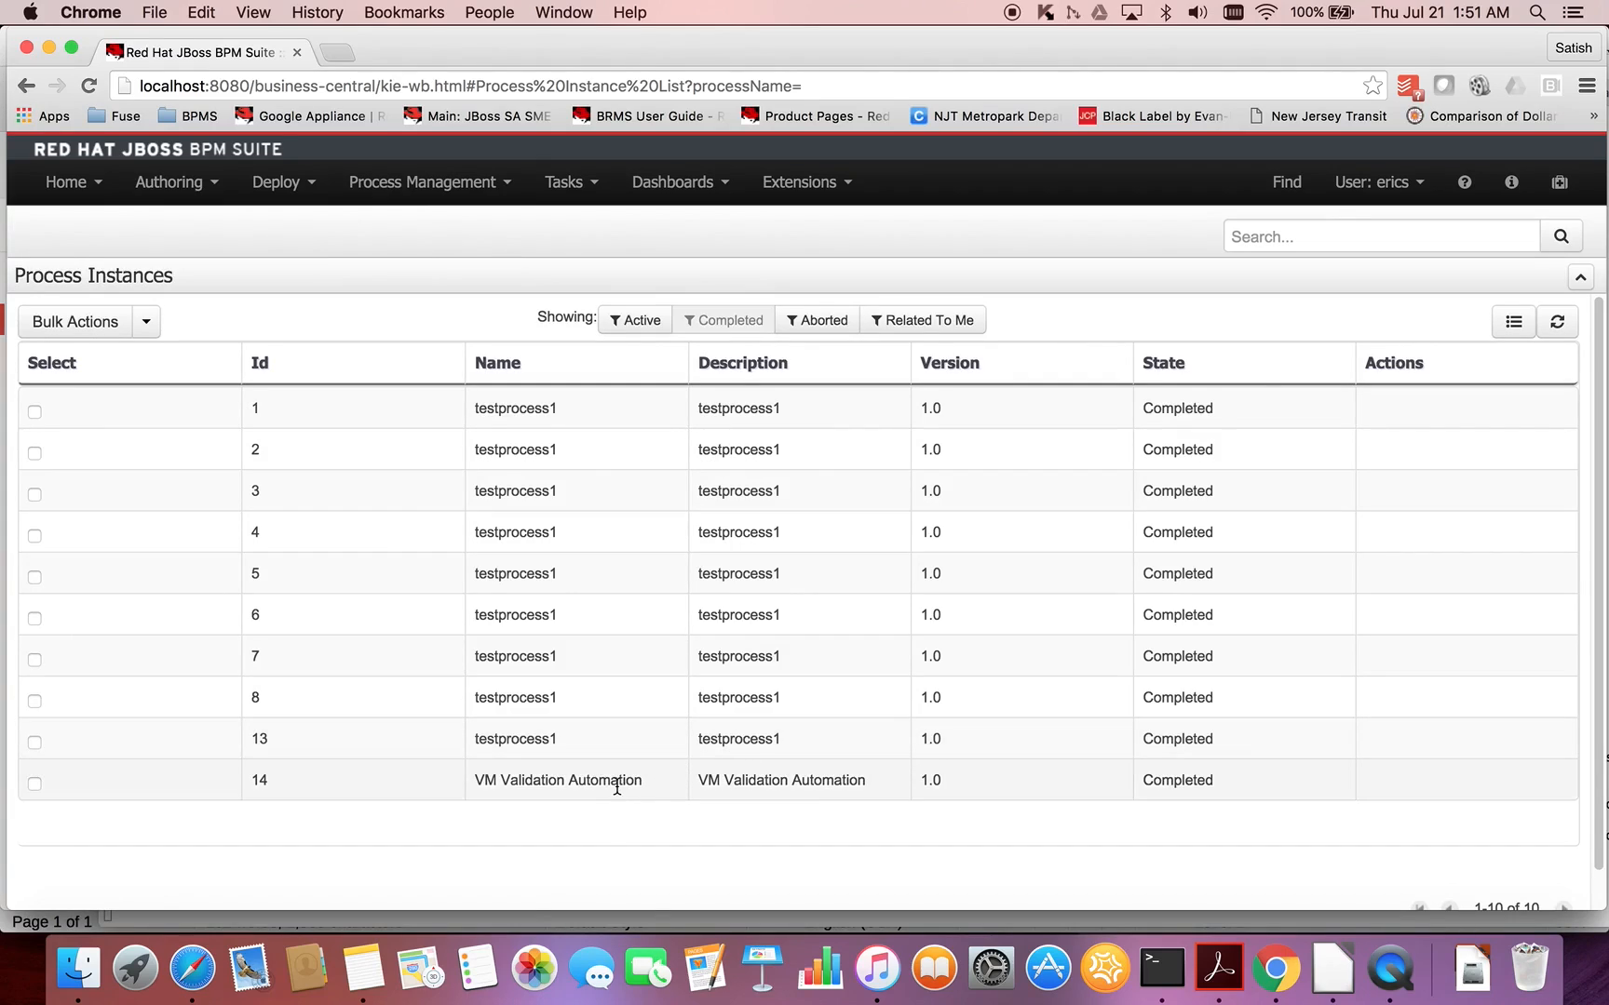
pyautogui.click(616, 788)
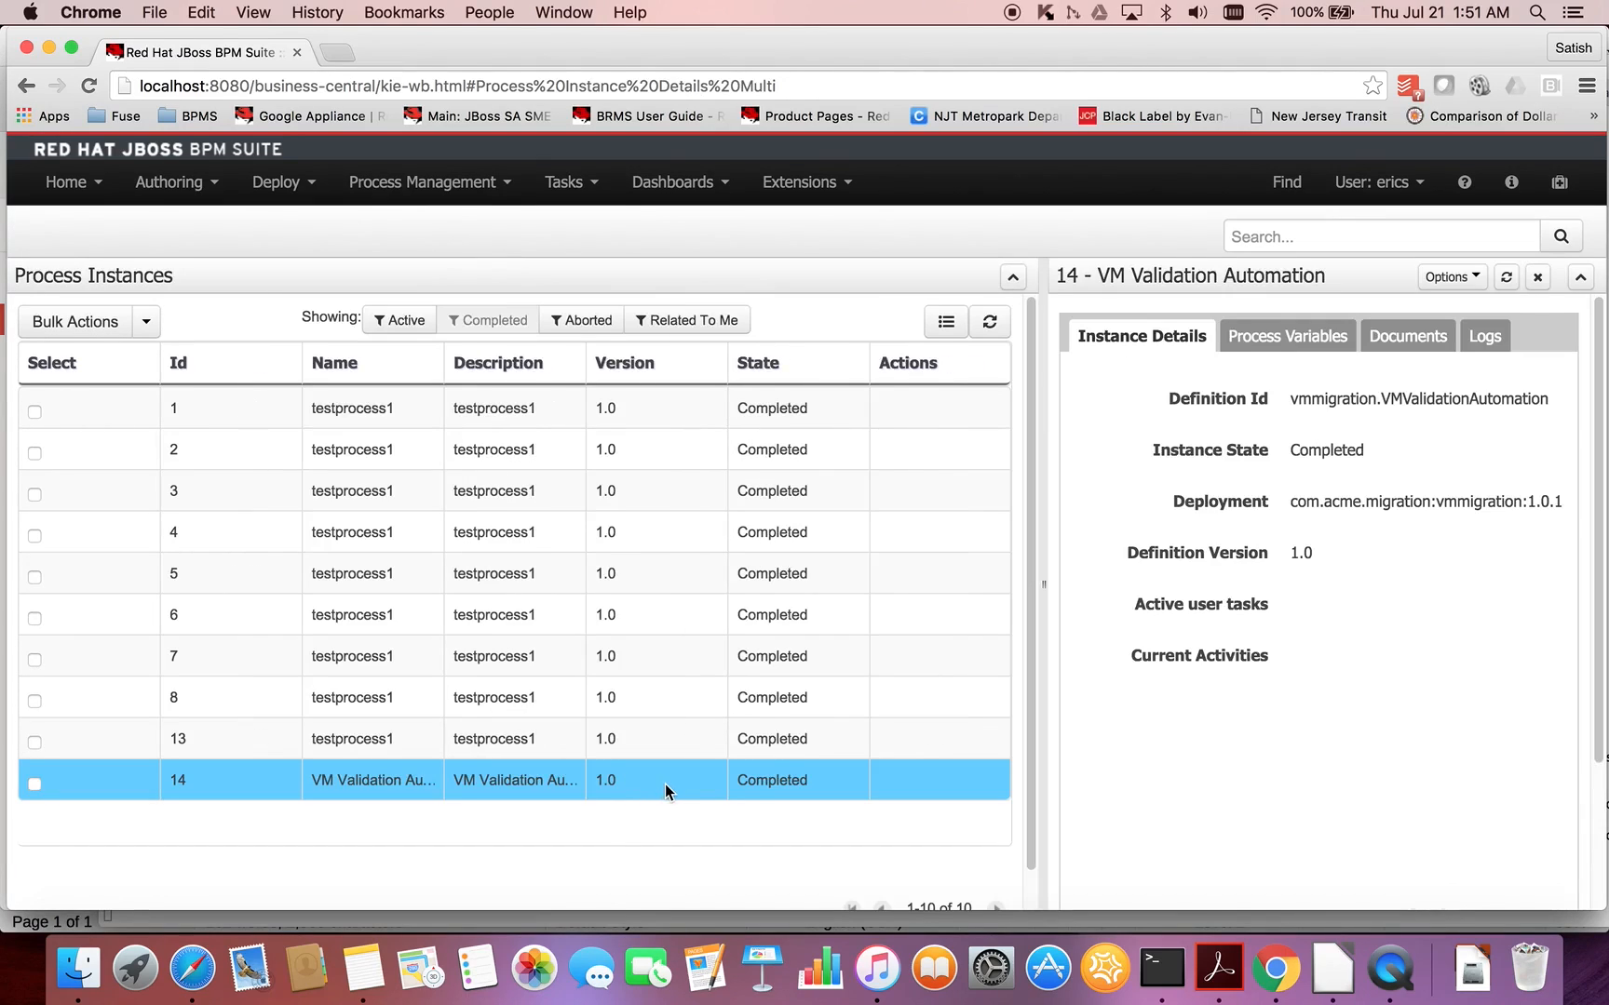
# - Examine the process model and the process variables of the completed VM Validation Automation instance
pyautogui.click(1457, 279)
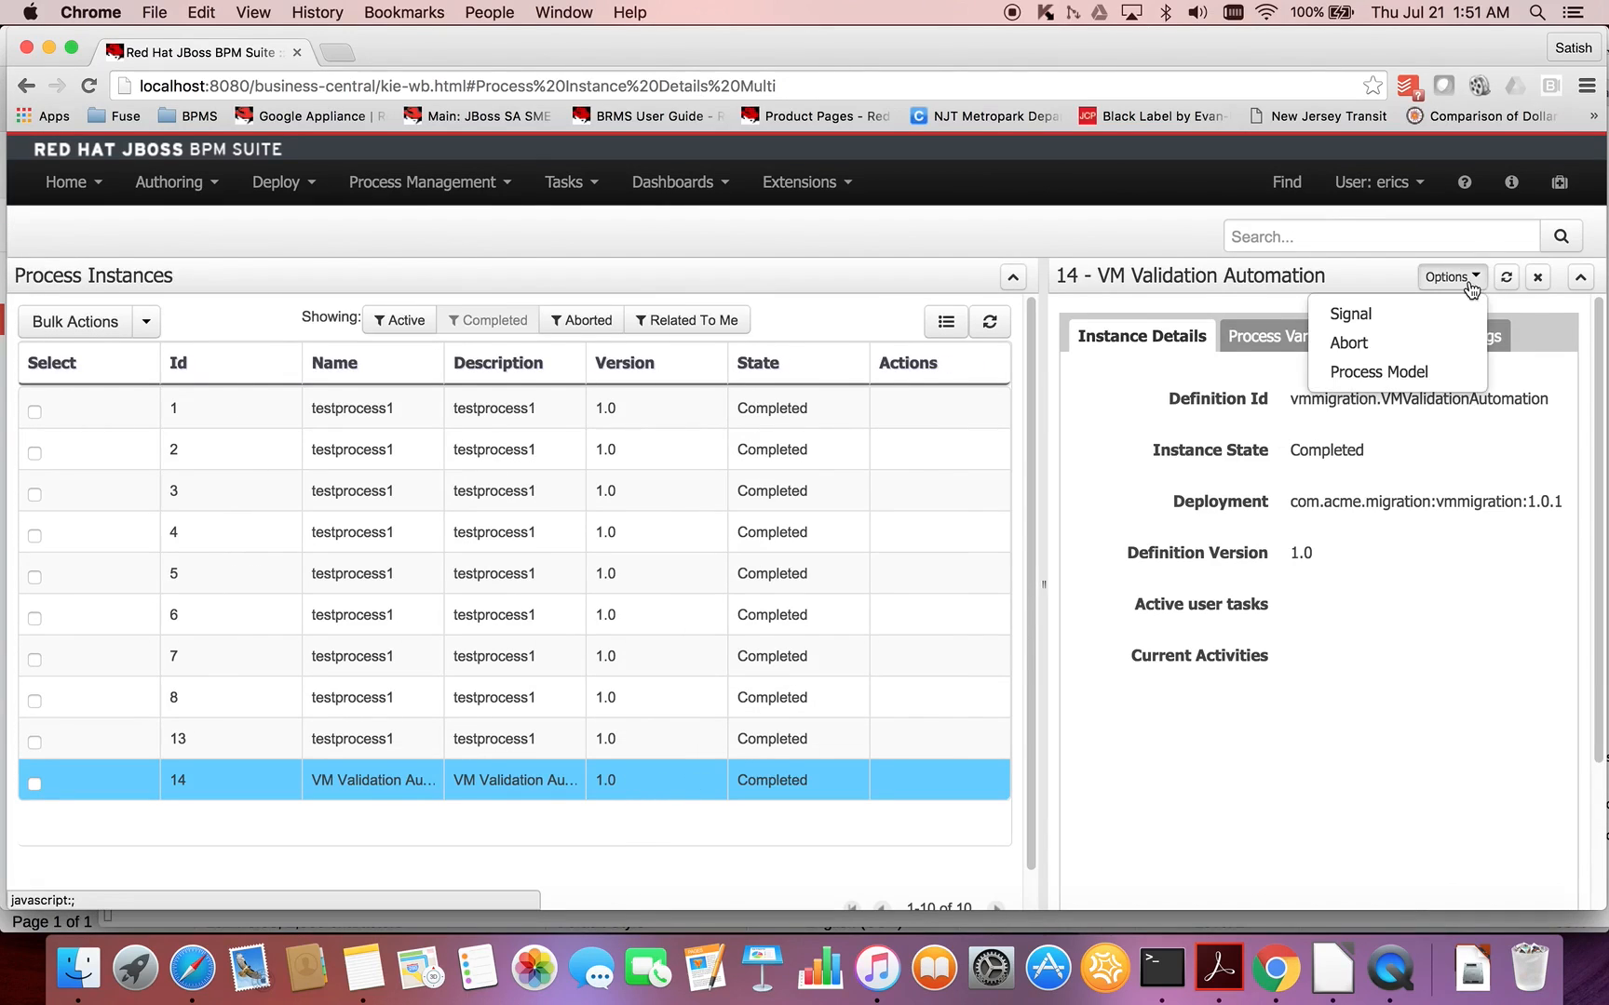
pyautogui.click(1395, 372)
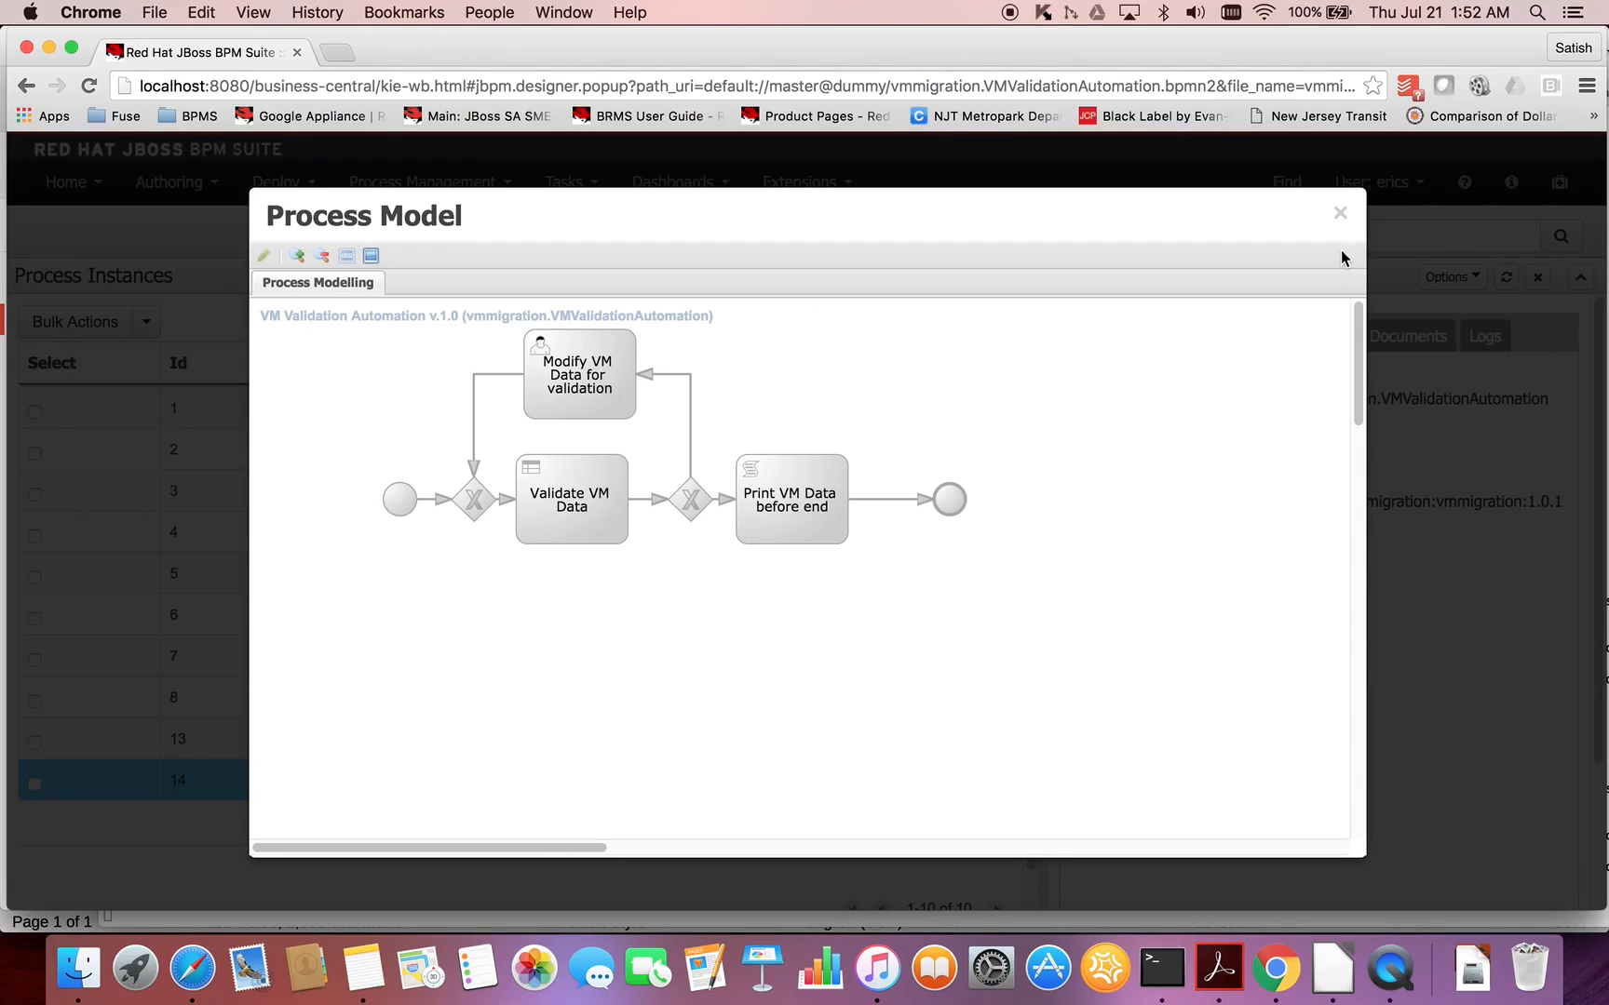
pyautogui.click(1341, 216)
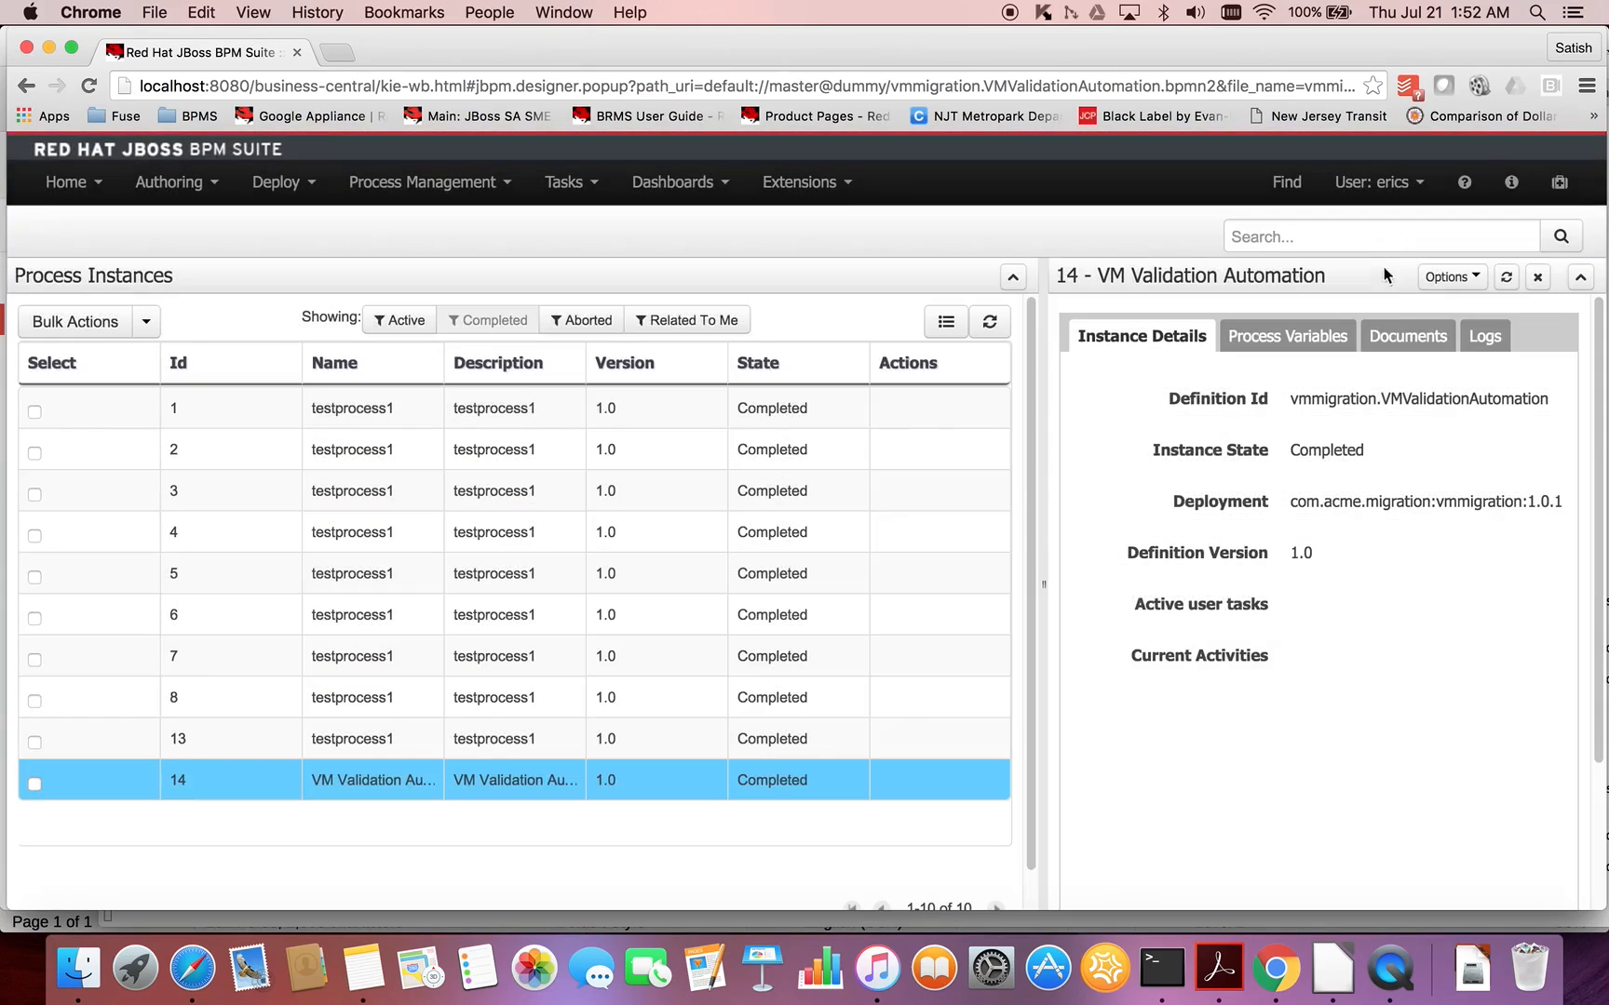
pyautogui.click(1329, 338)
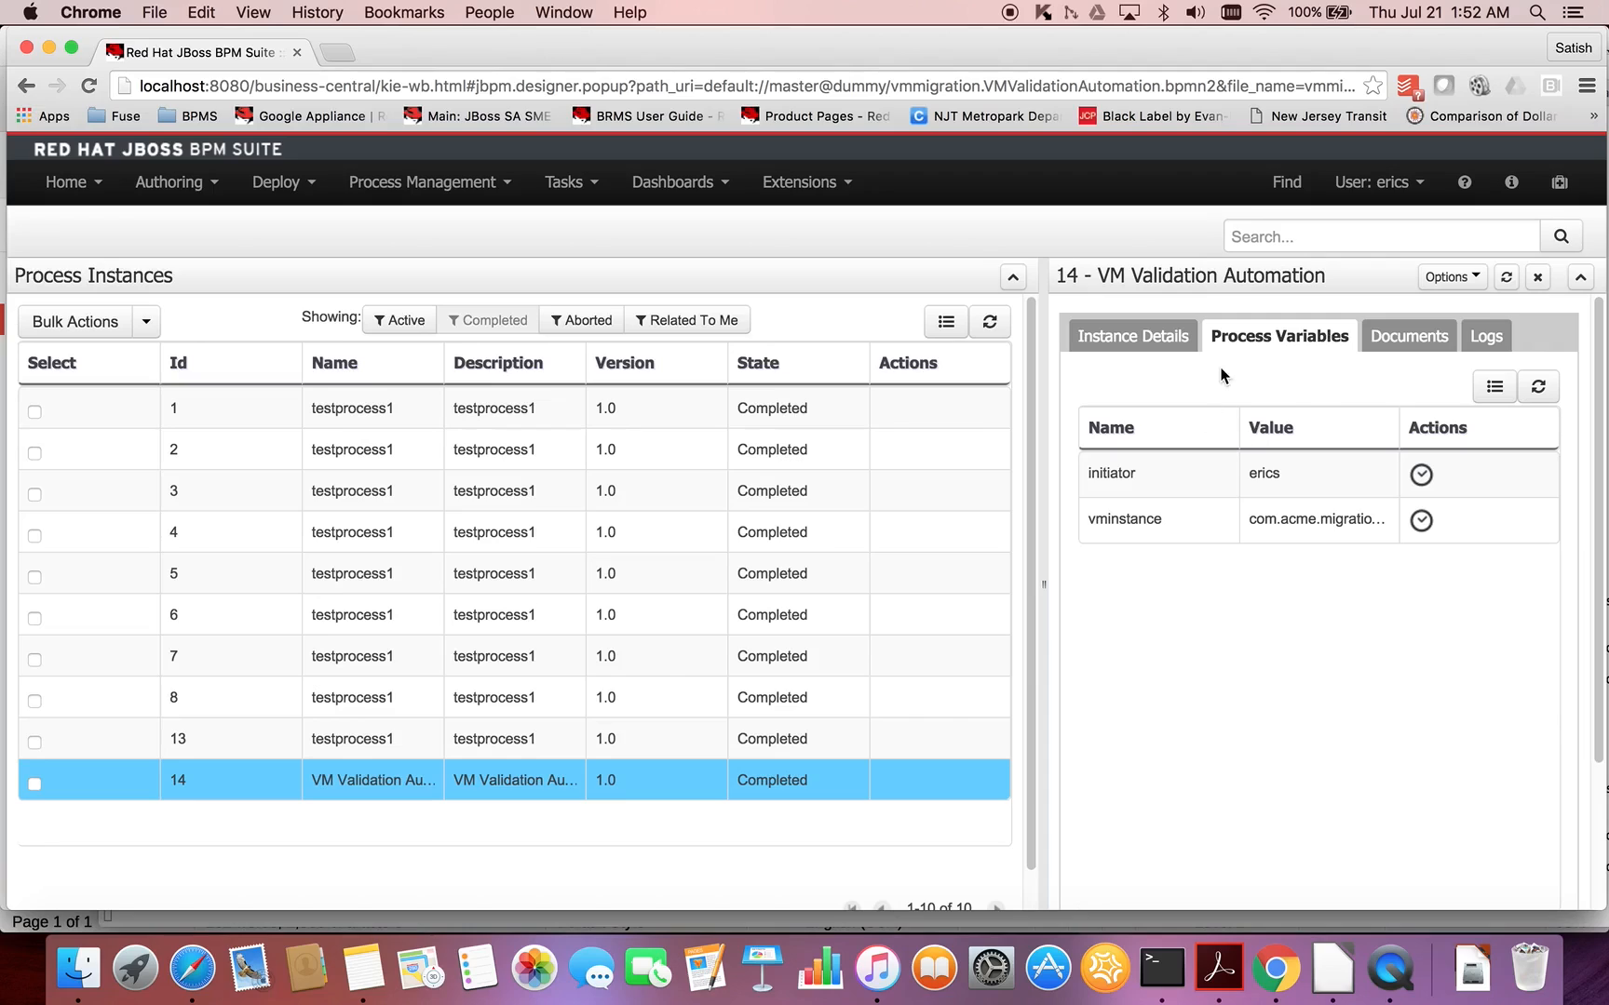
pyautogui.click(1137, 339)
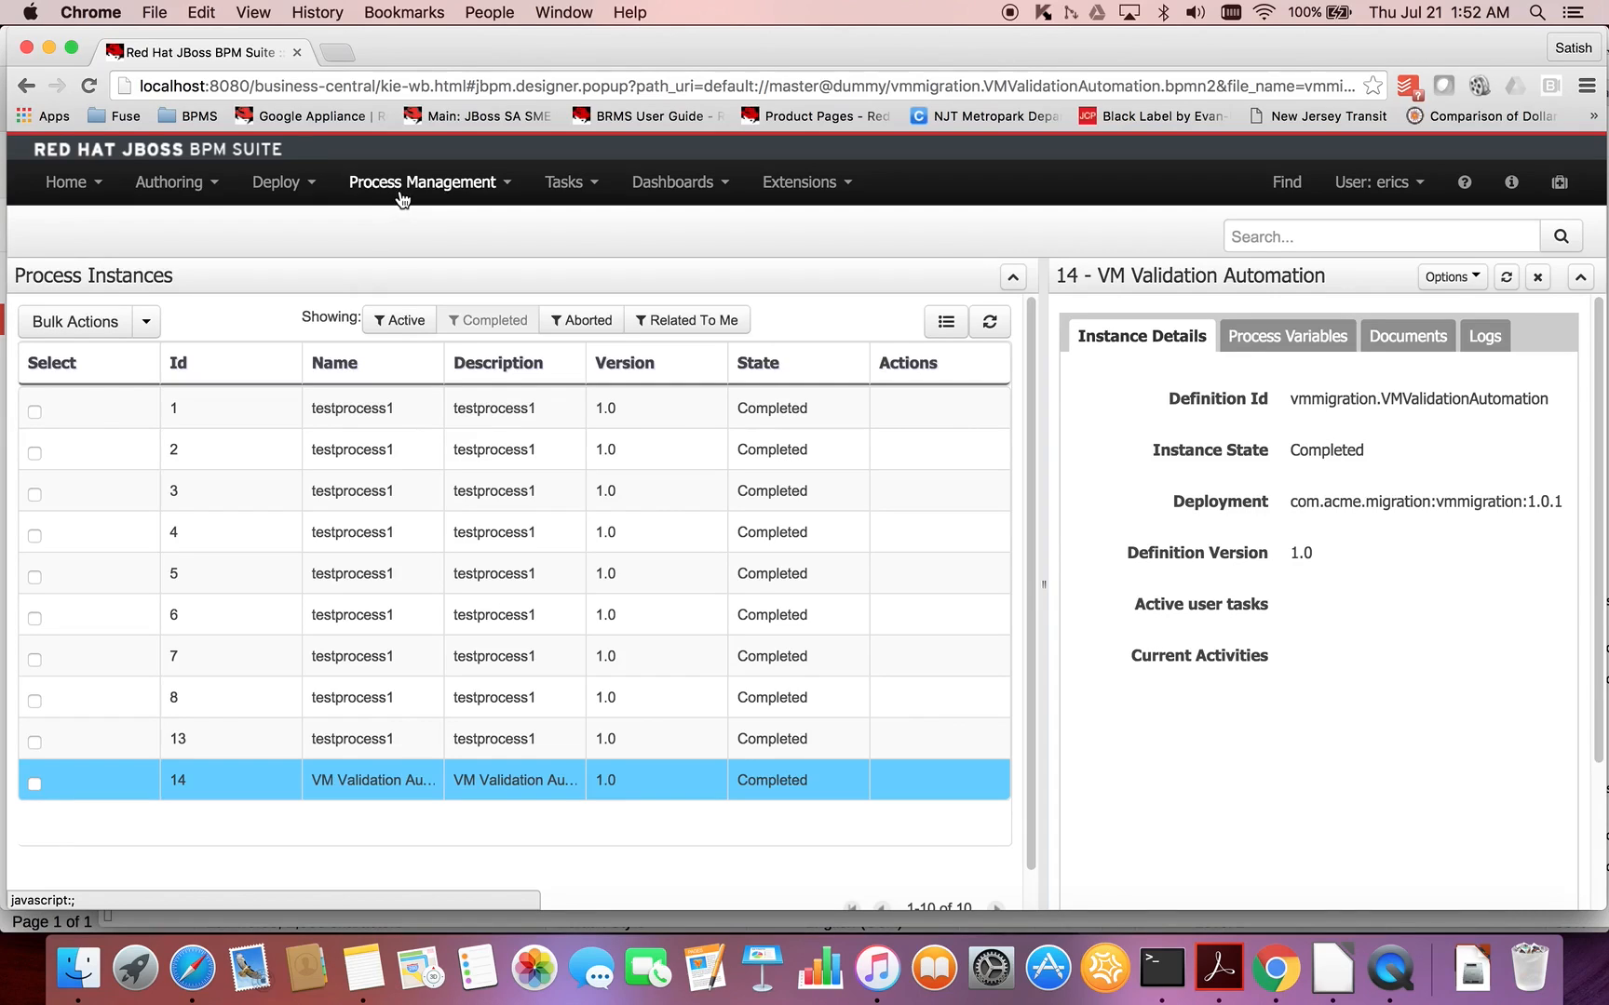
# - Open the process and task dashboard and examine the "Instances by process" chart for testprocess1 and VM Validation Automation
pyautogui.click(717, 184)
pyautogui.click(697, 230)
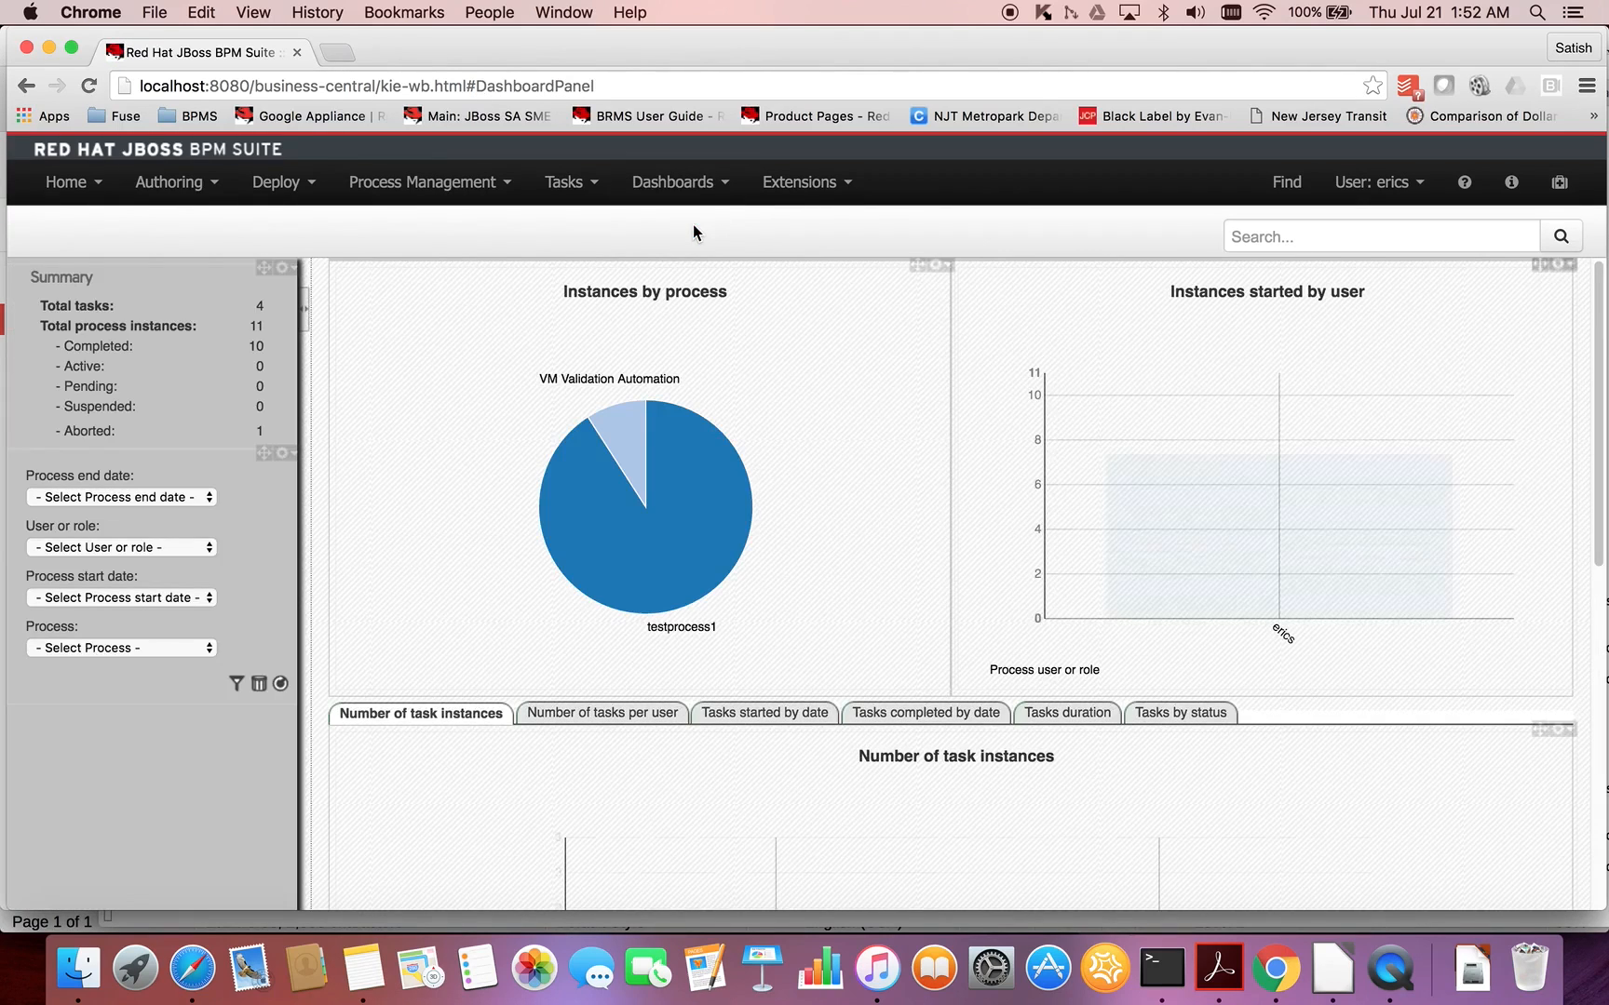
pyautogui.scroll(-1, 777, 403)
pyautogui.scroll(1, 776, 403)
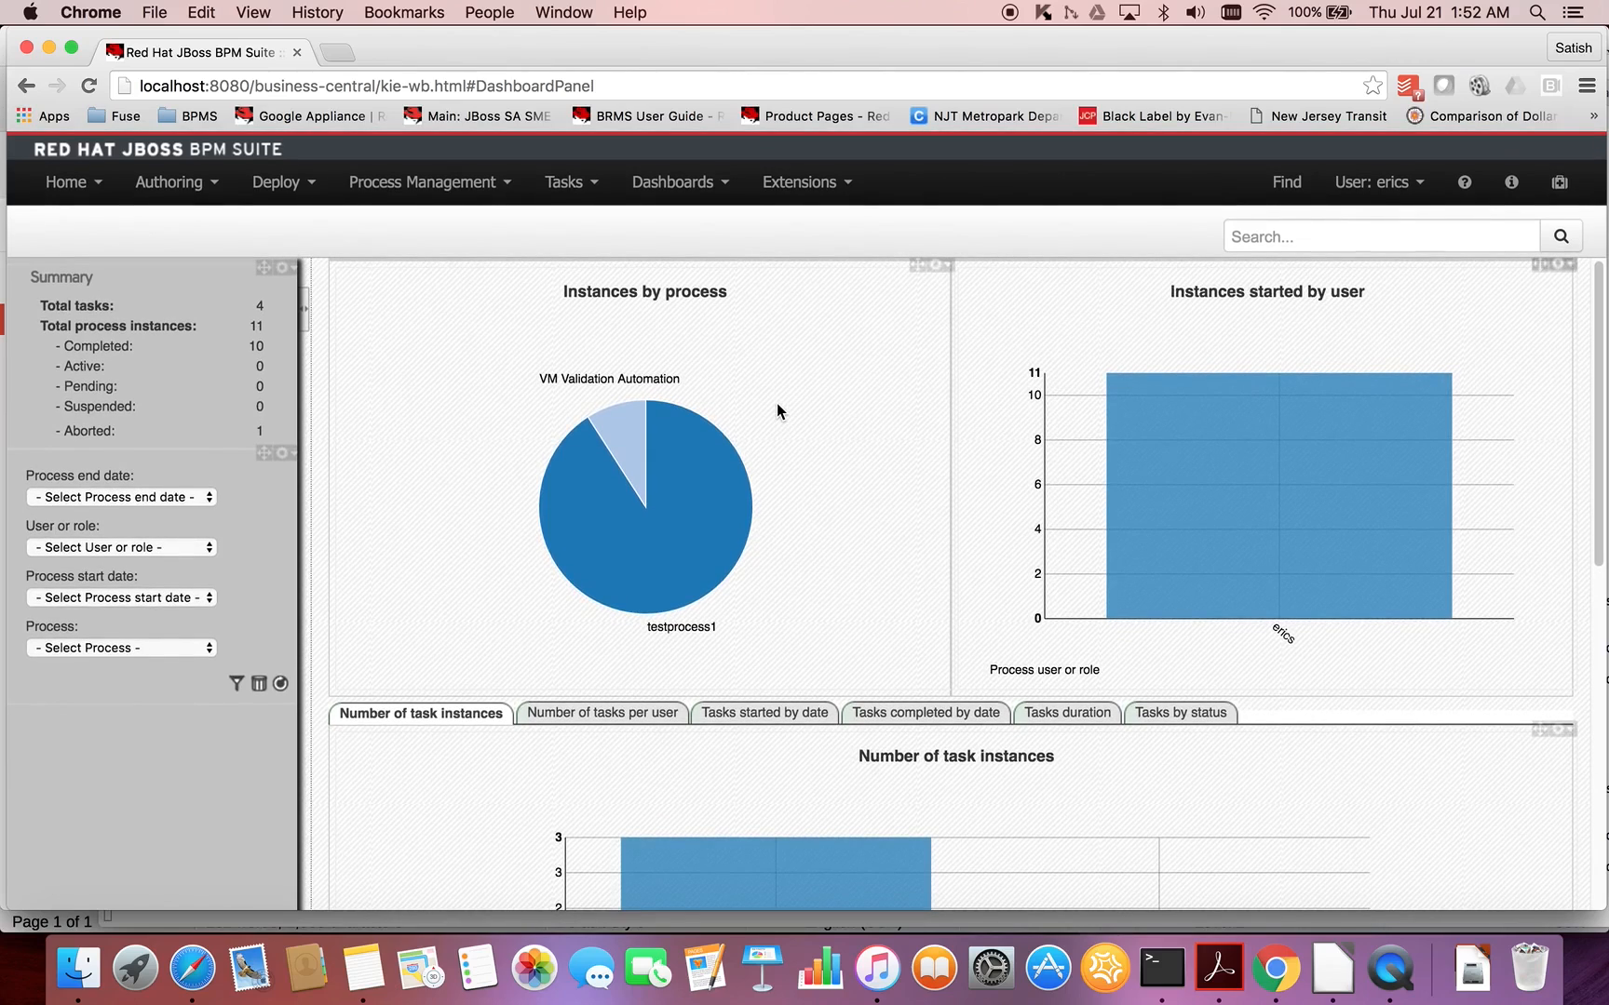
pyautogui.moveTo(736, 570)
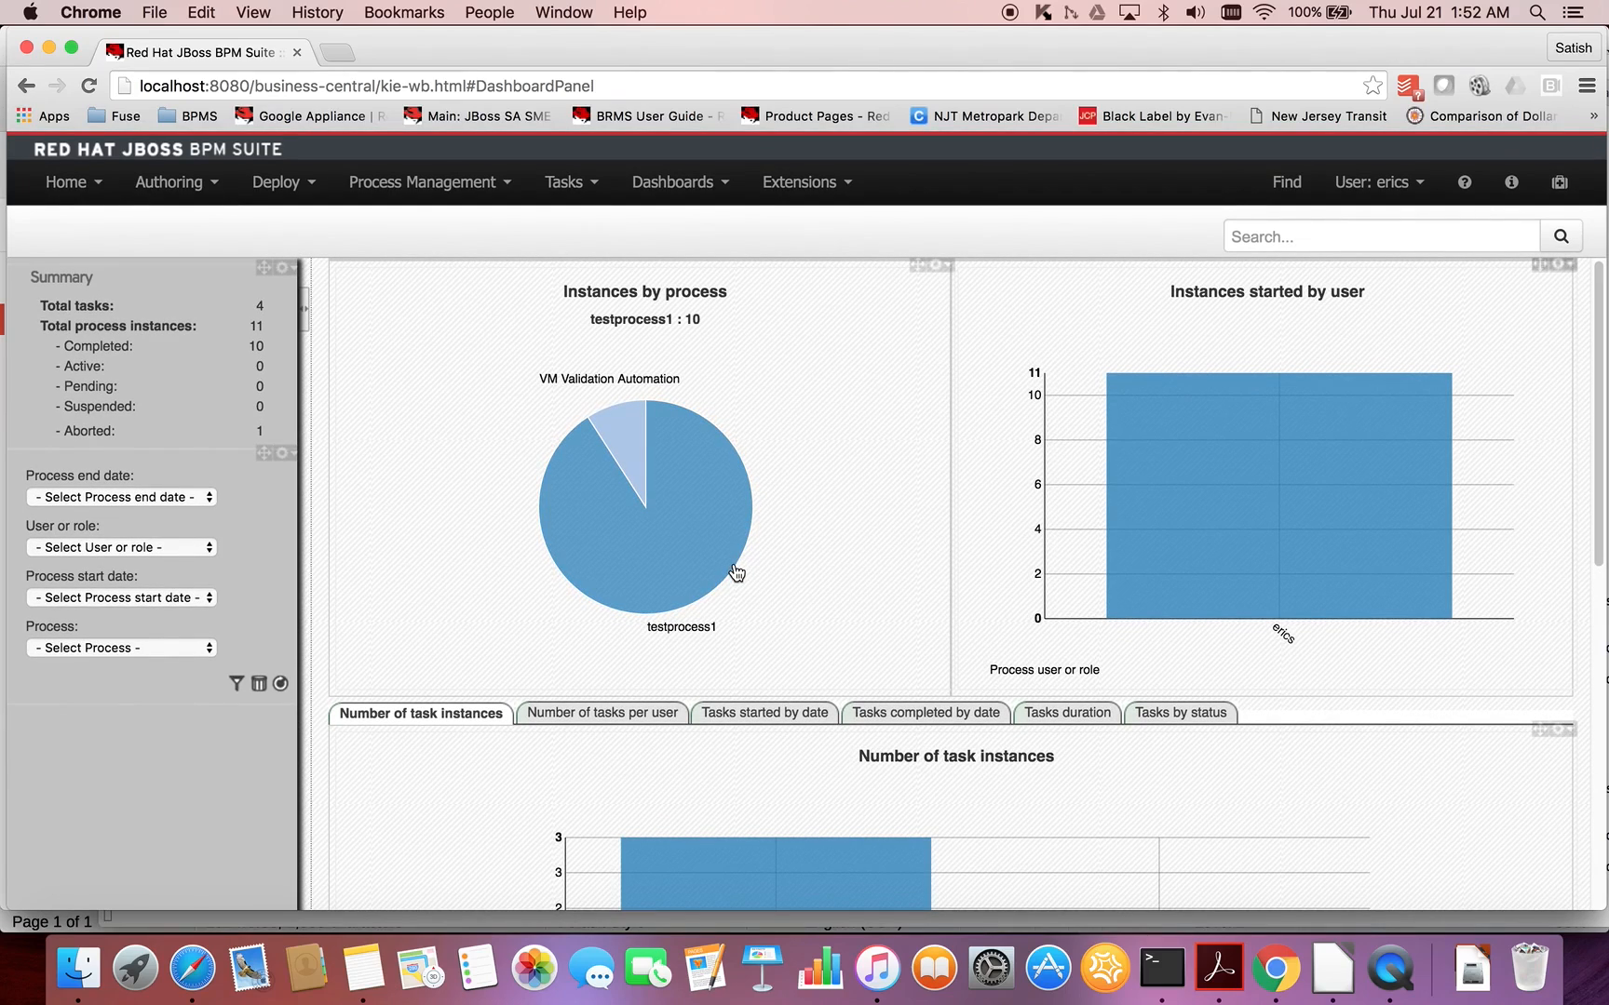
pyautogui.moveTo(611, 458)
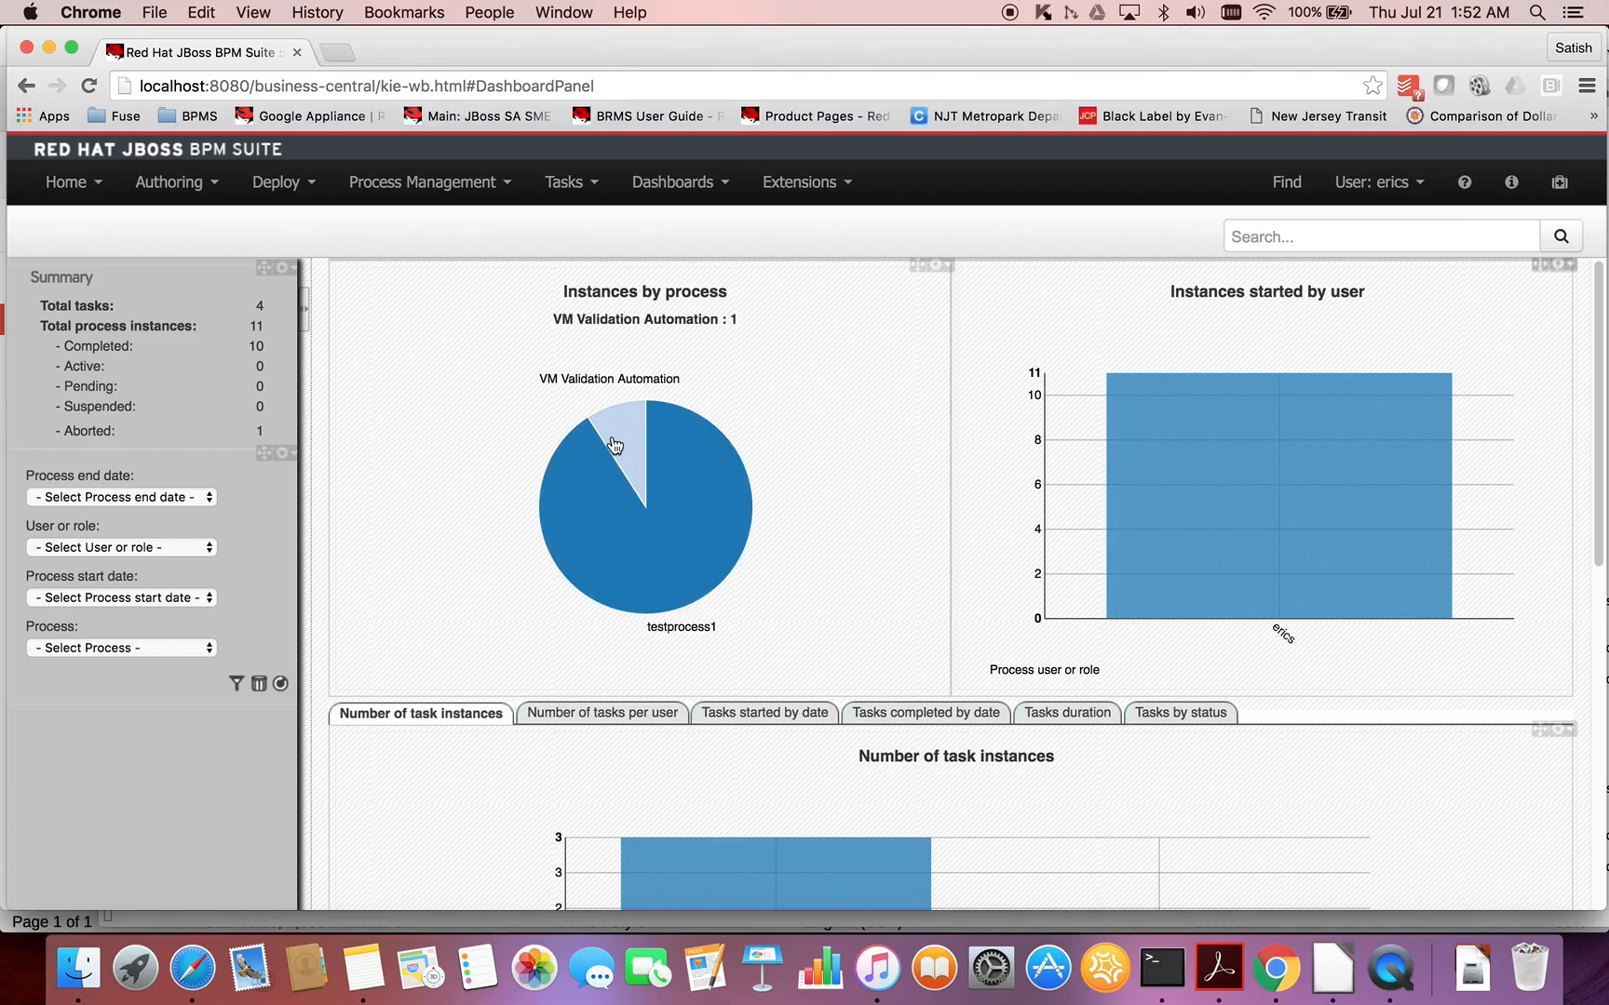
pyautogui.moveTo(680, 577)
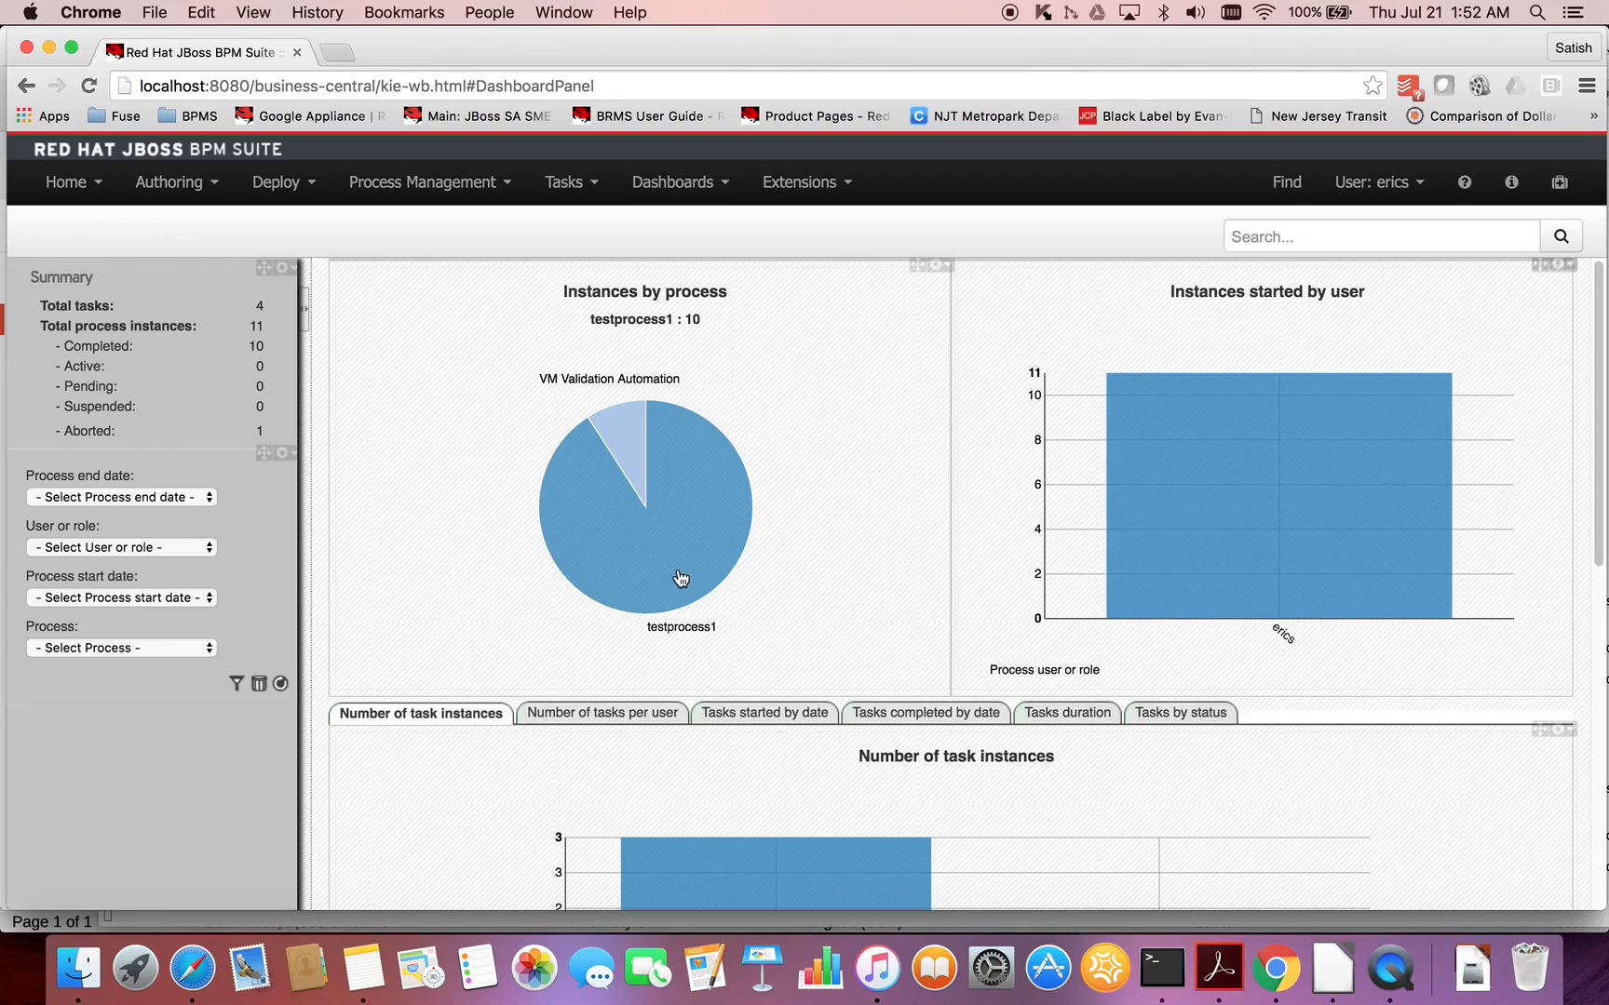
pyautogui.moveTo(629, 426)
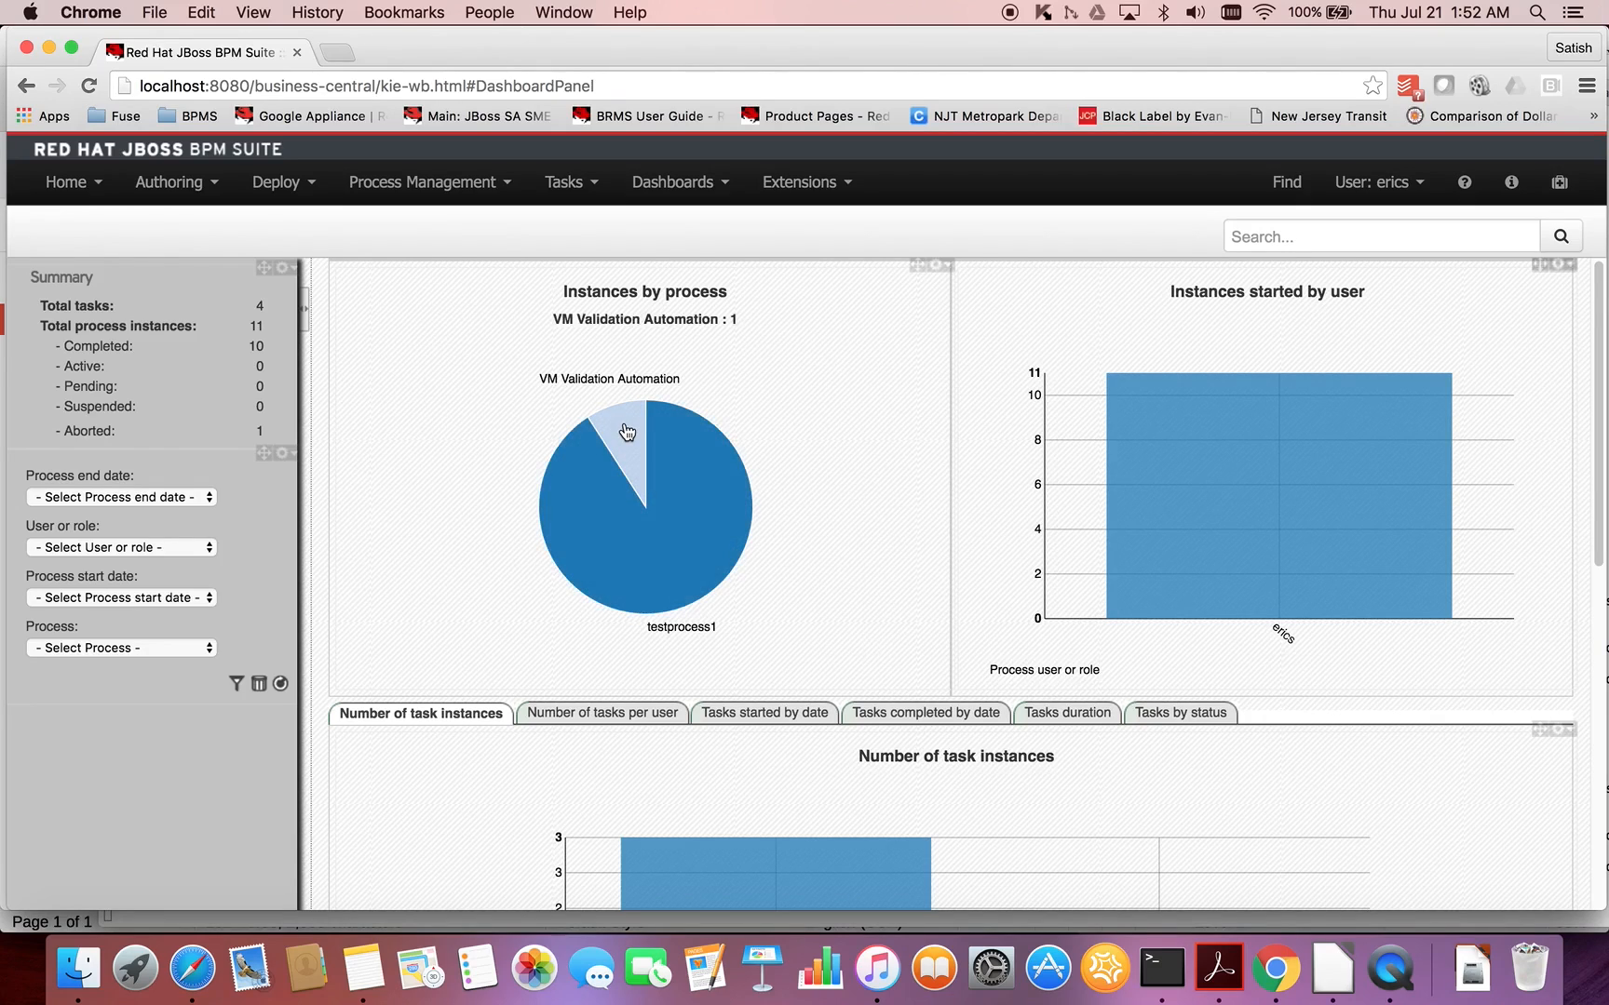
# - Start a new VM Validation Automation process from the process definitions, with createdDate set to the current date and time
pyautogui.click(473, 189)
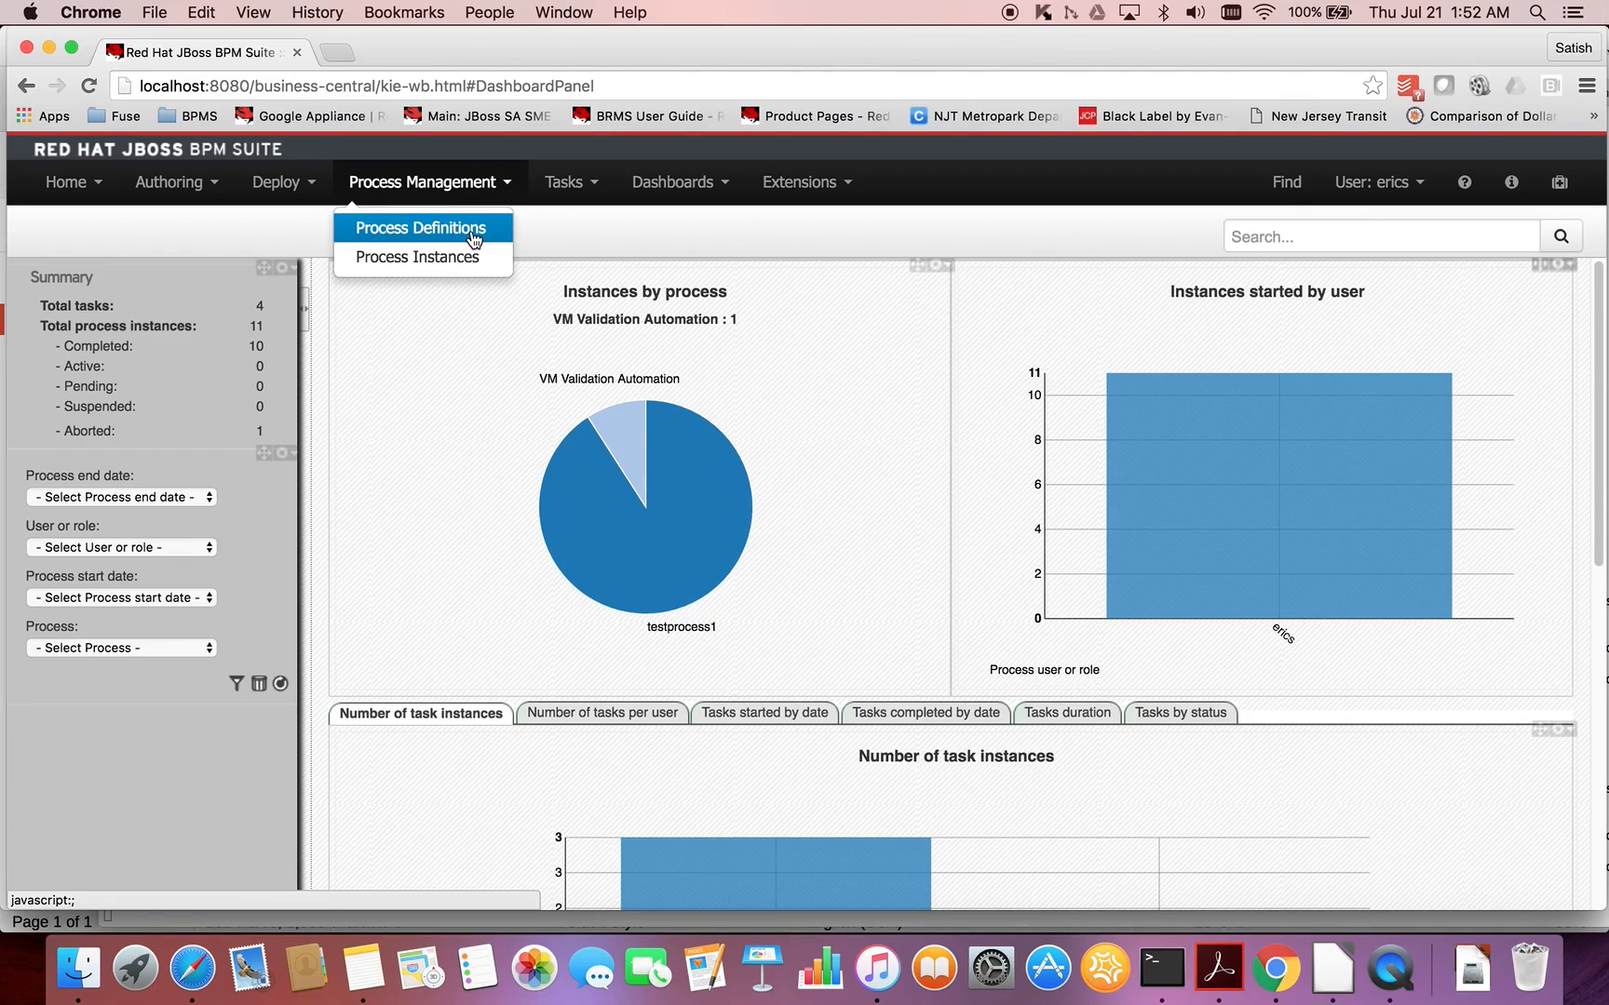
pyautogui.click(474, 240)
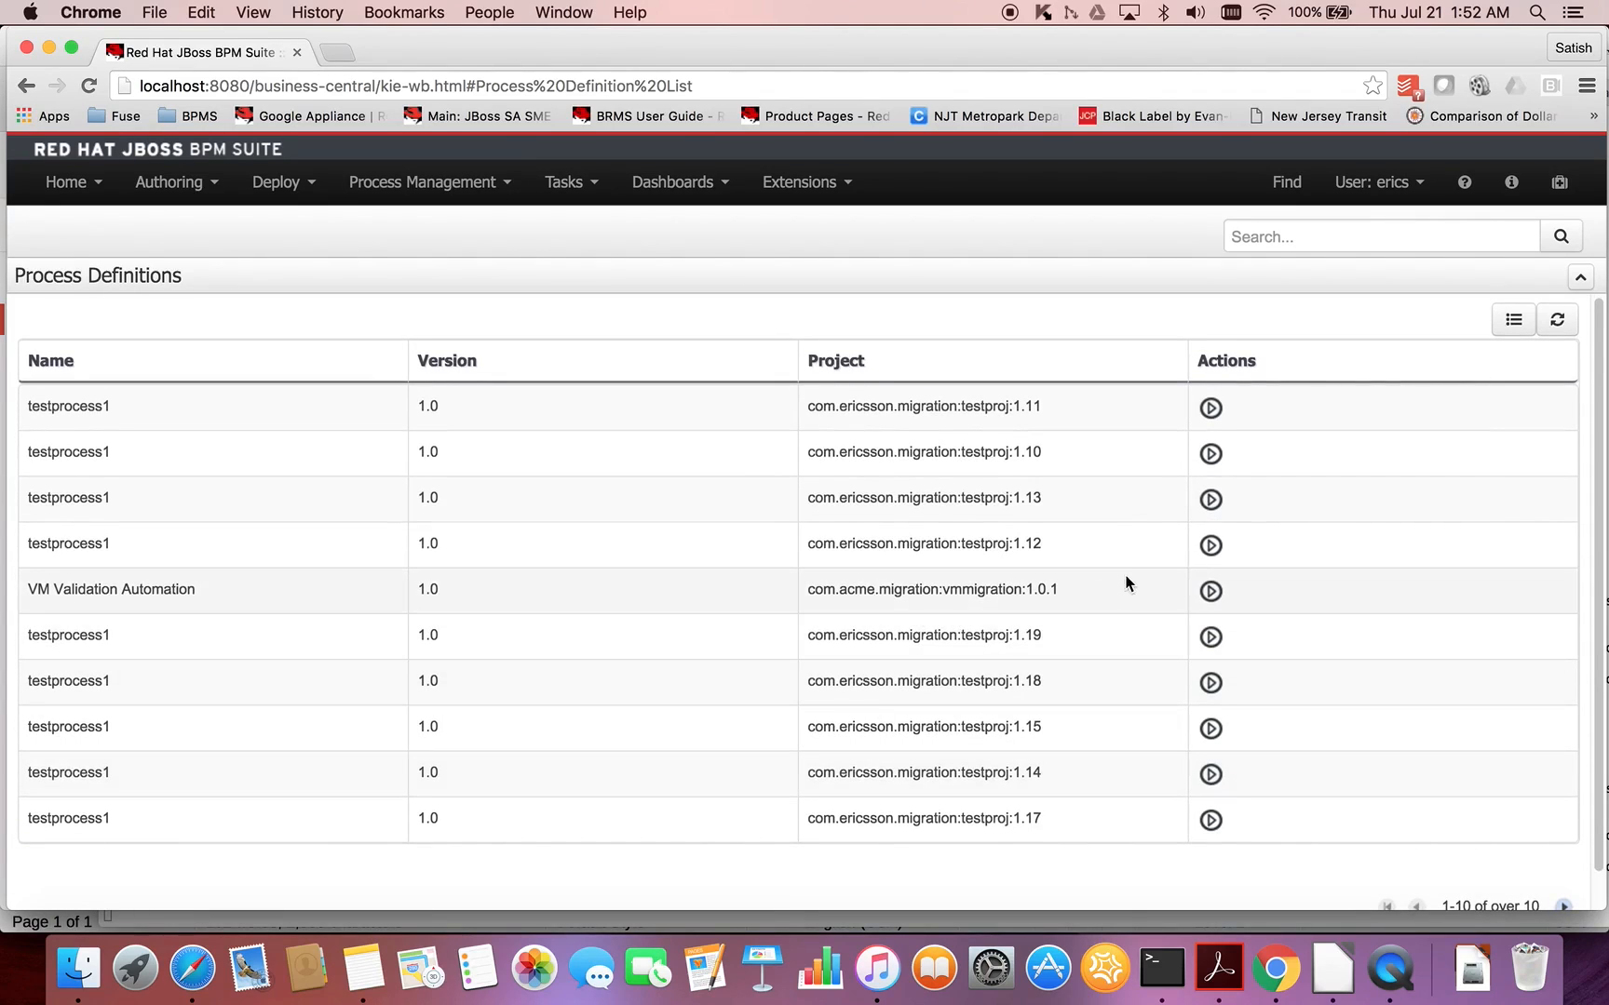
pyautogui.click(1206, 593)
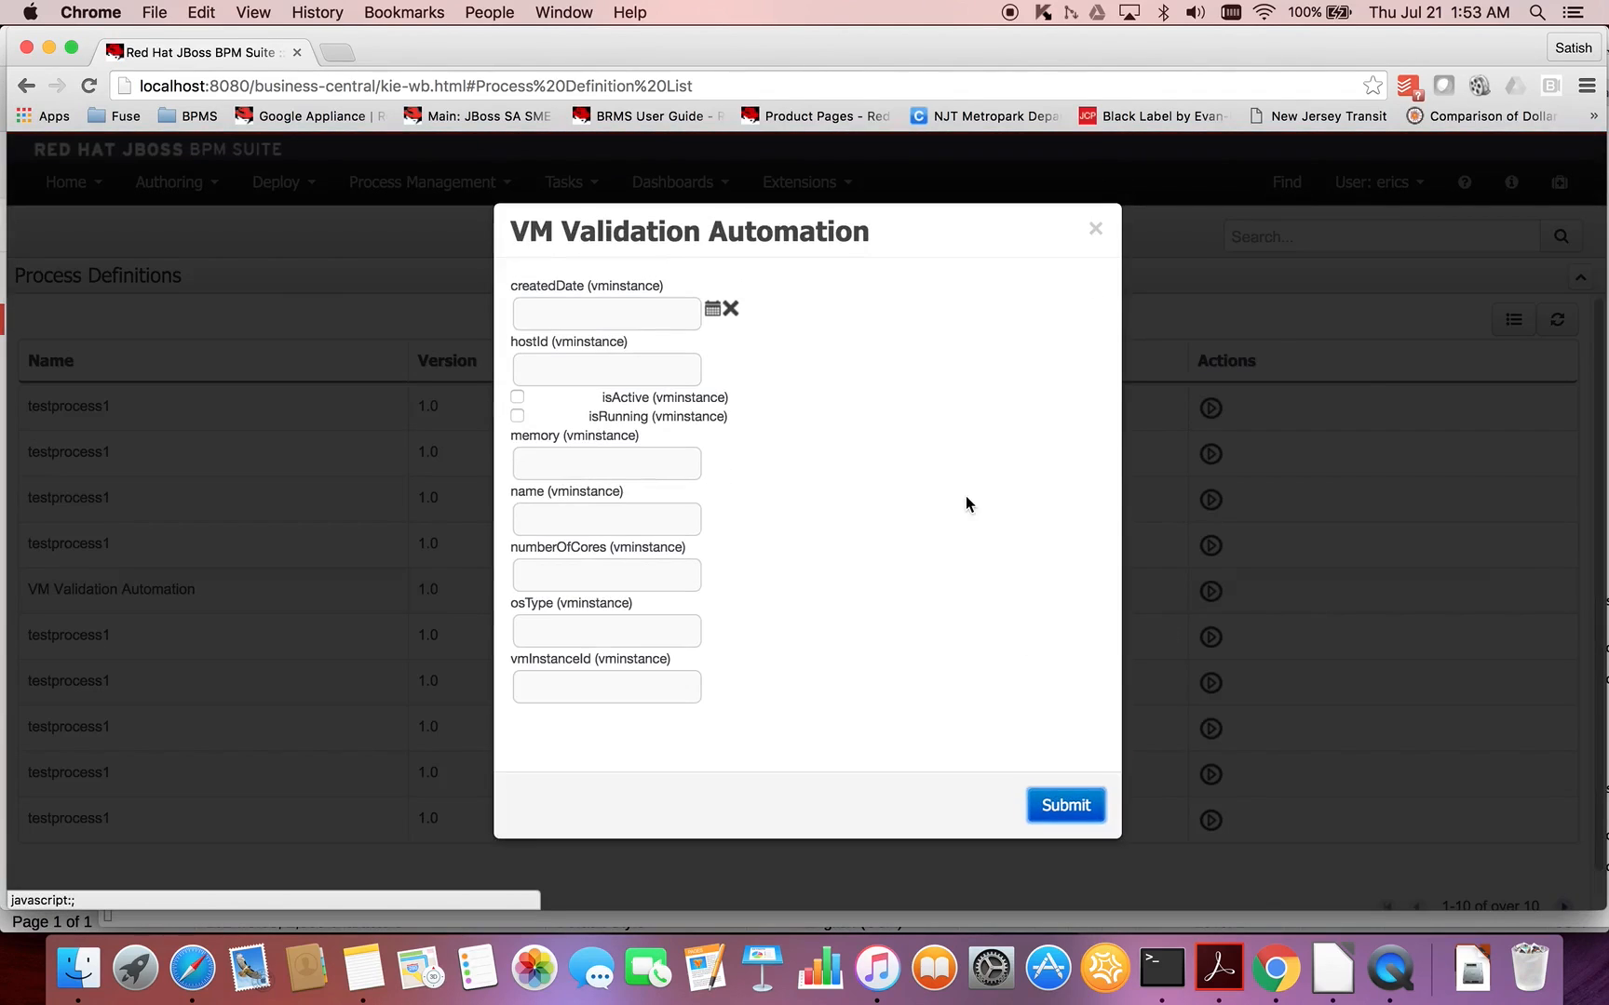
pyautogui.click(713, 308)
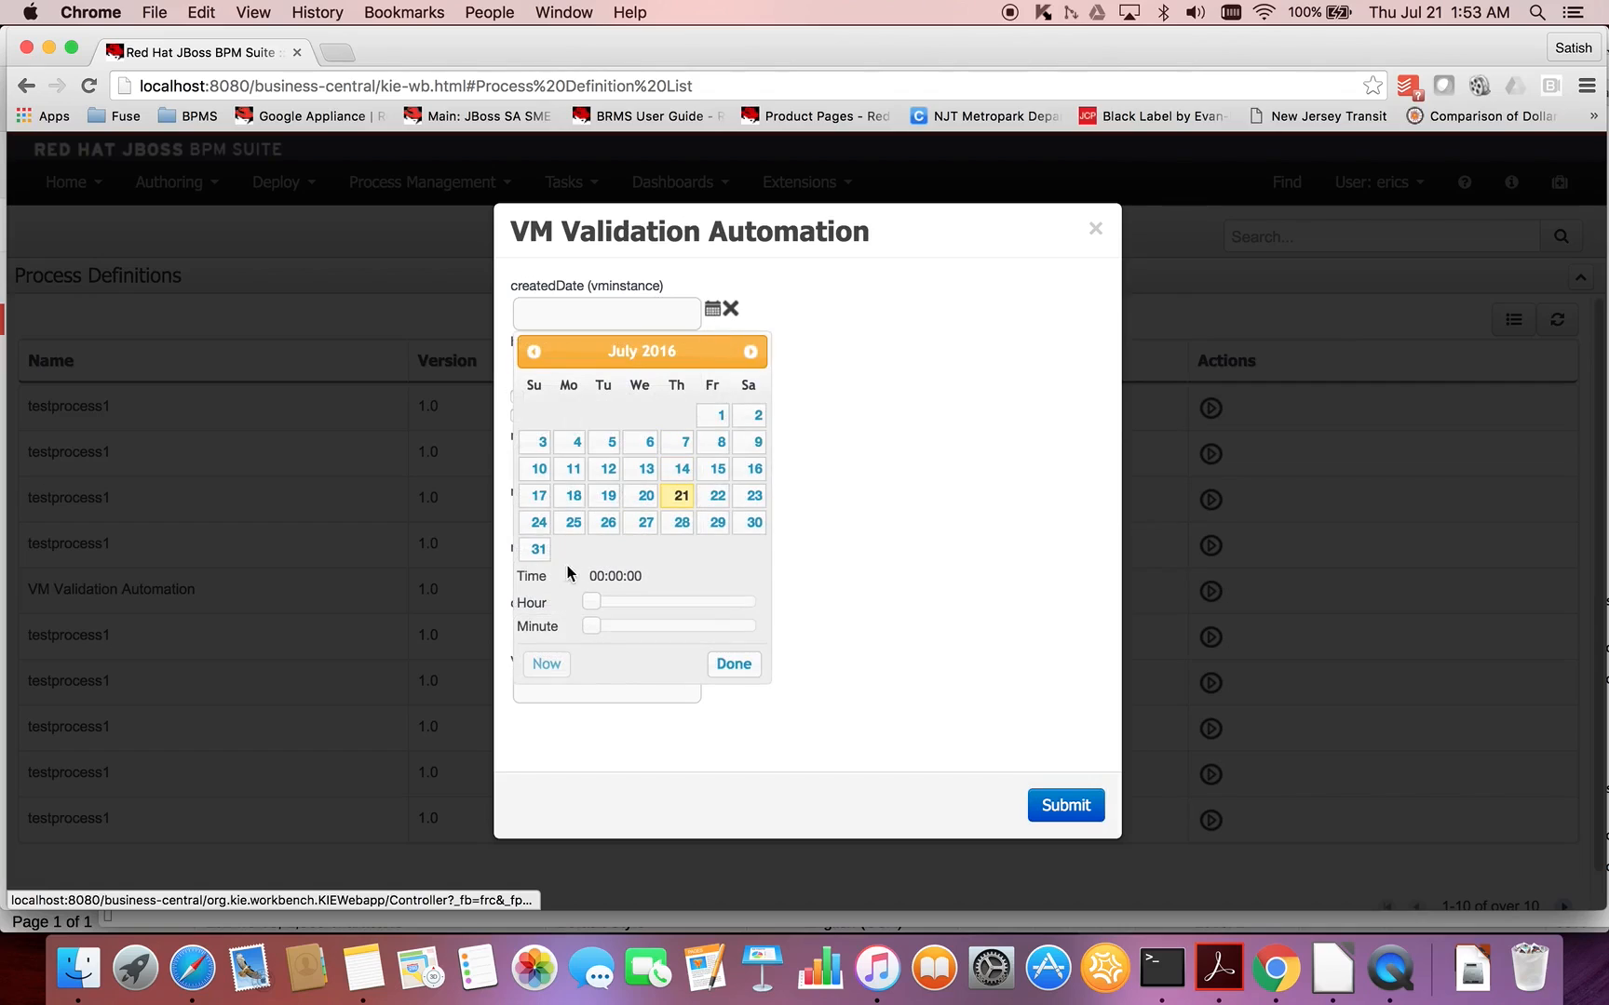
pyautogui.click(545, 664)
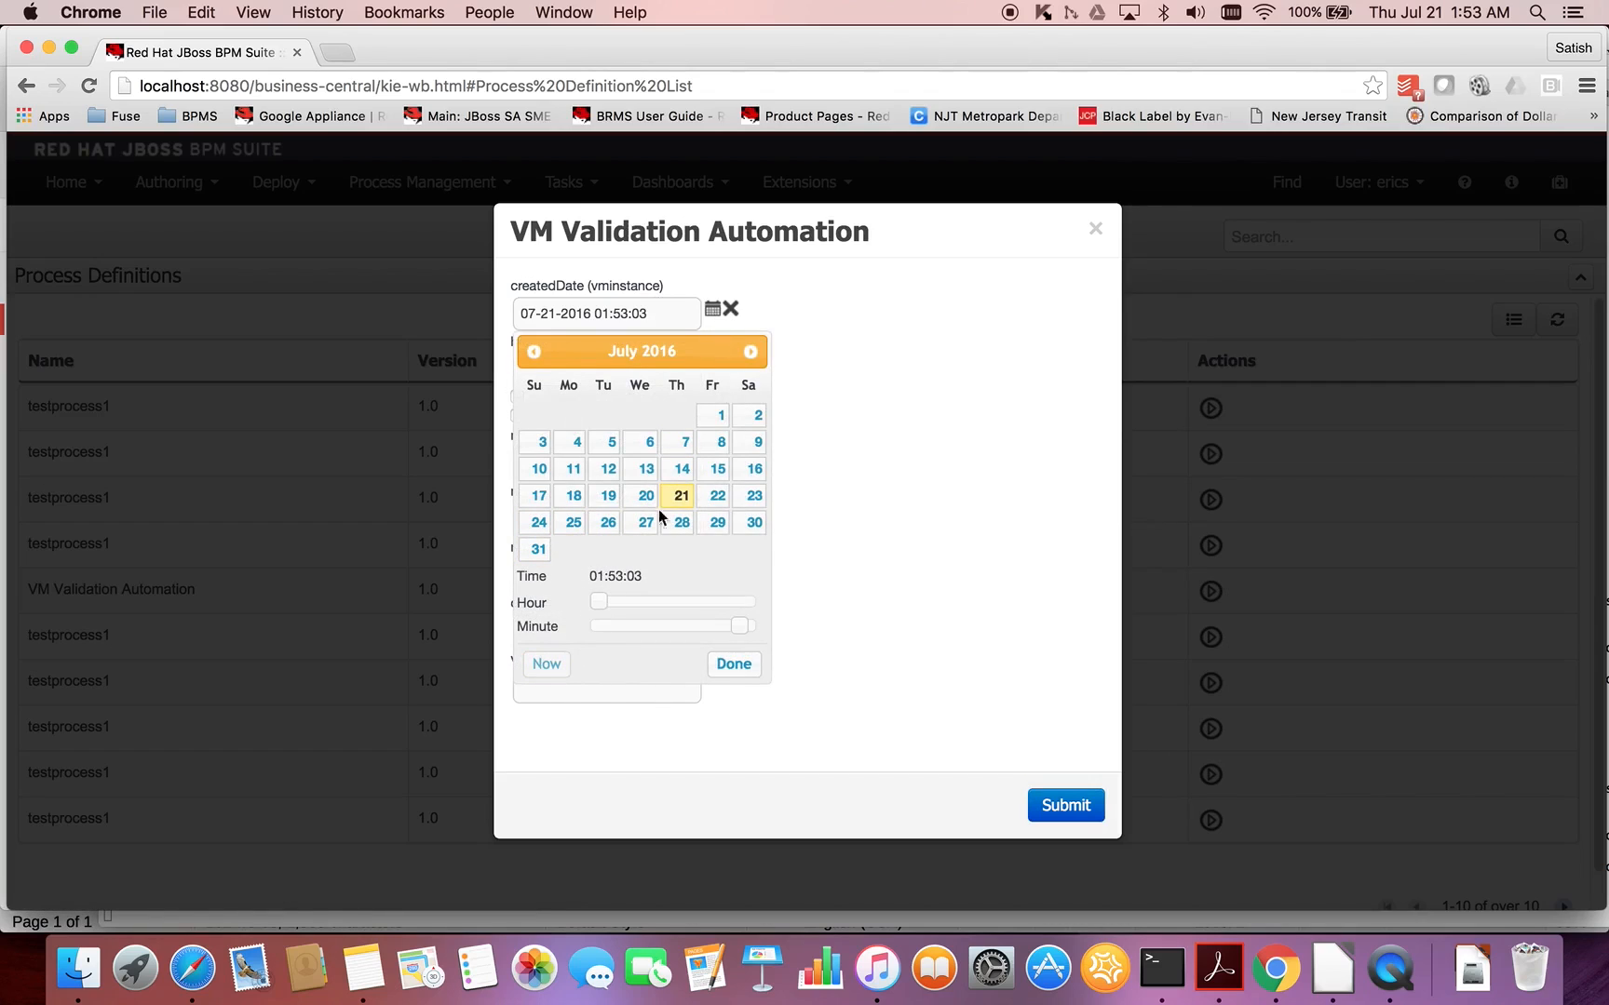
pyautogui.click(730, 663)
# - Set the VM instance's hostId to 123456789 and memory to 1024, with isActive and isRunning enabled
pyautogui.click(623, 370)
pyautogui.write('1234')
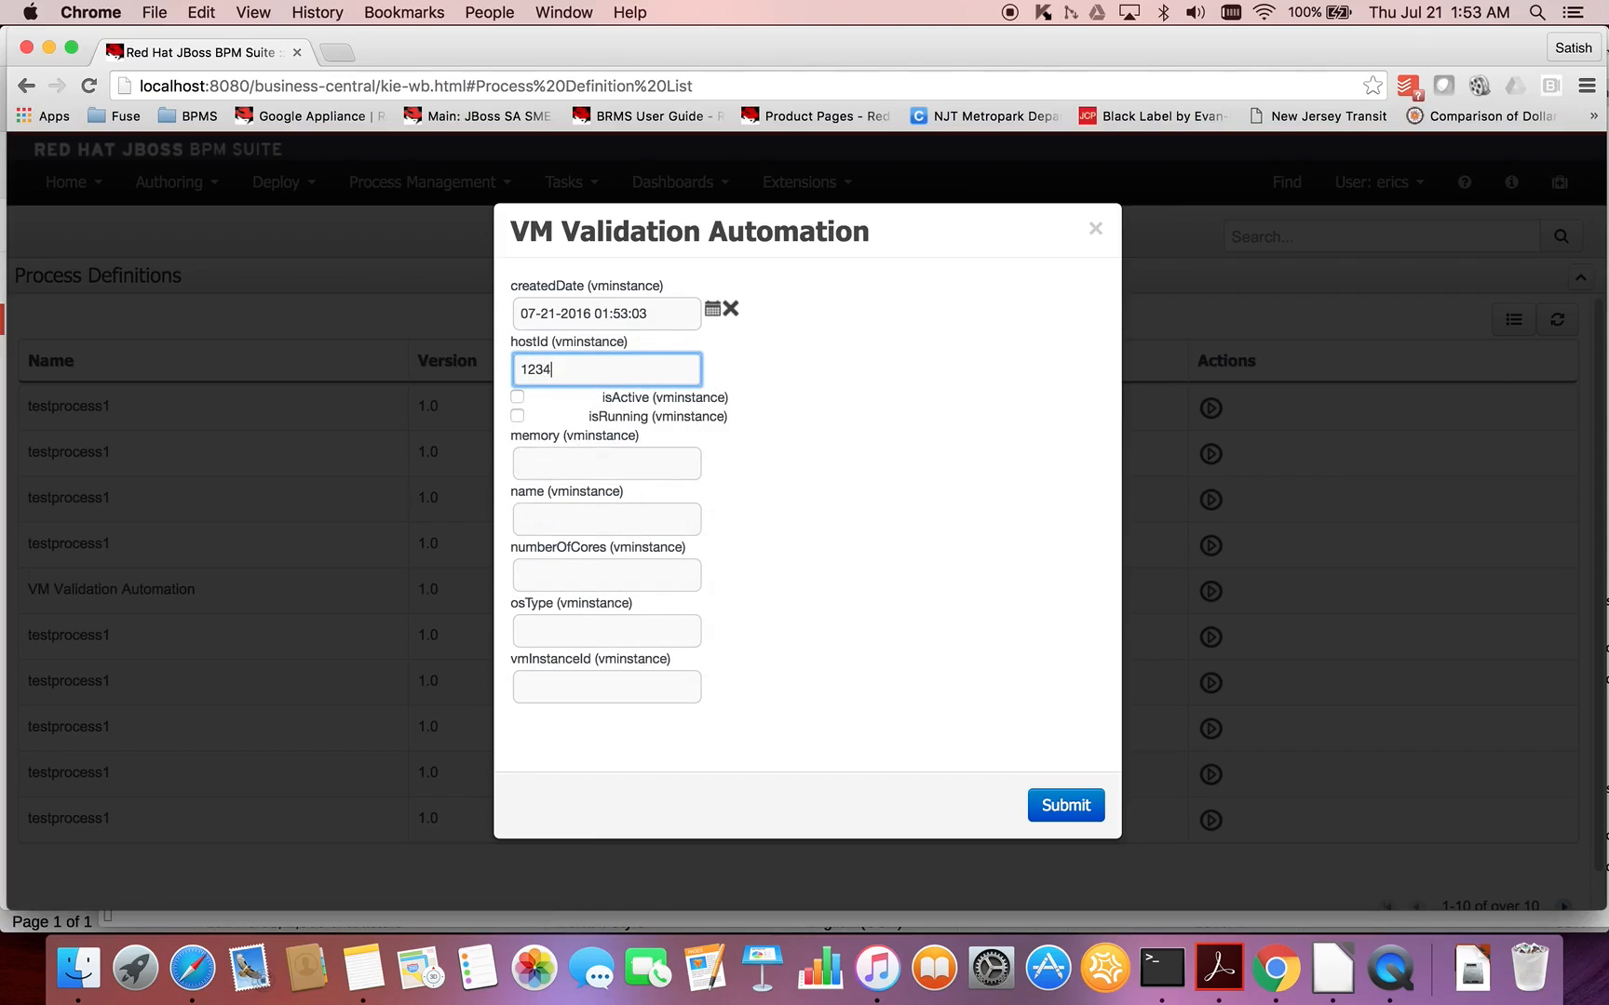
pyautogui.write('56789')
pyautogui.click(517, 397)
pyautogui.click(519, 417)
pyautogui.click(546, 463)
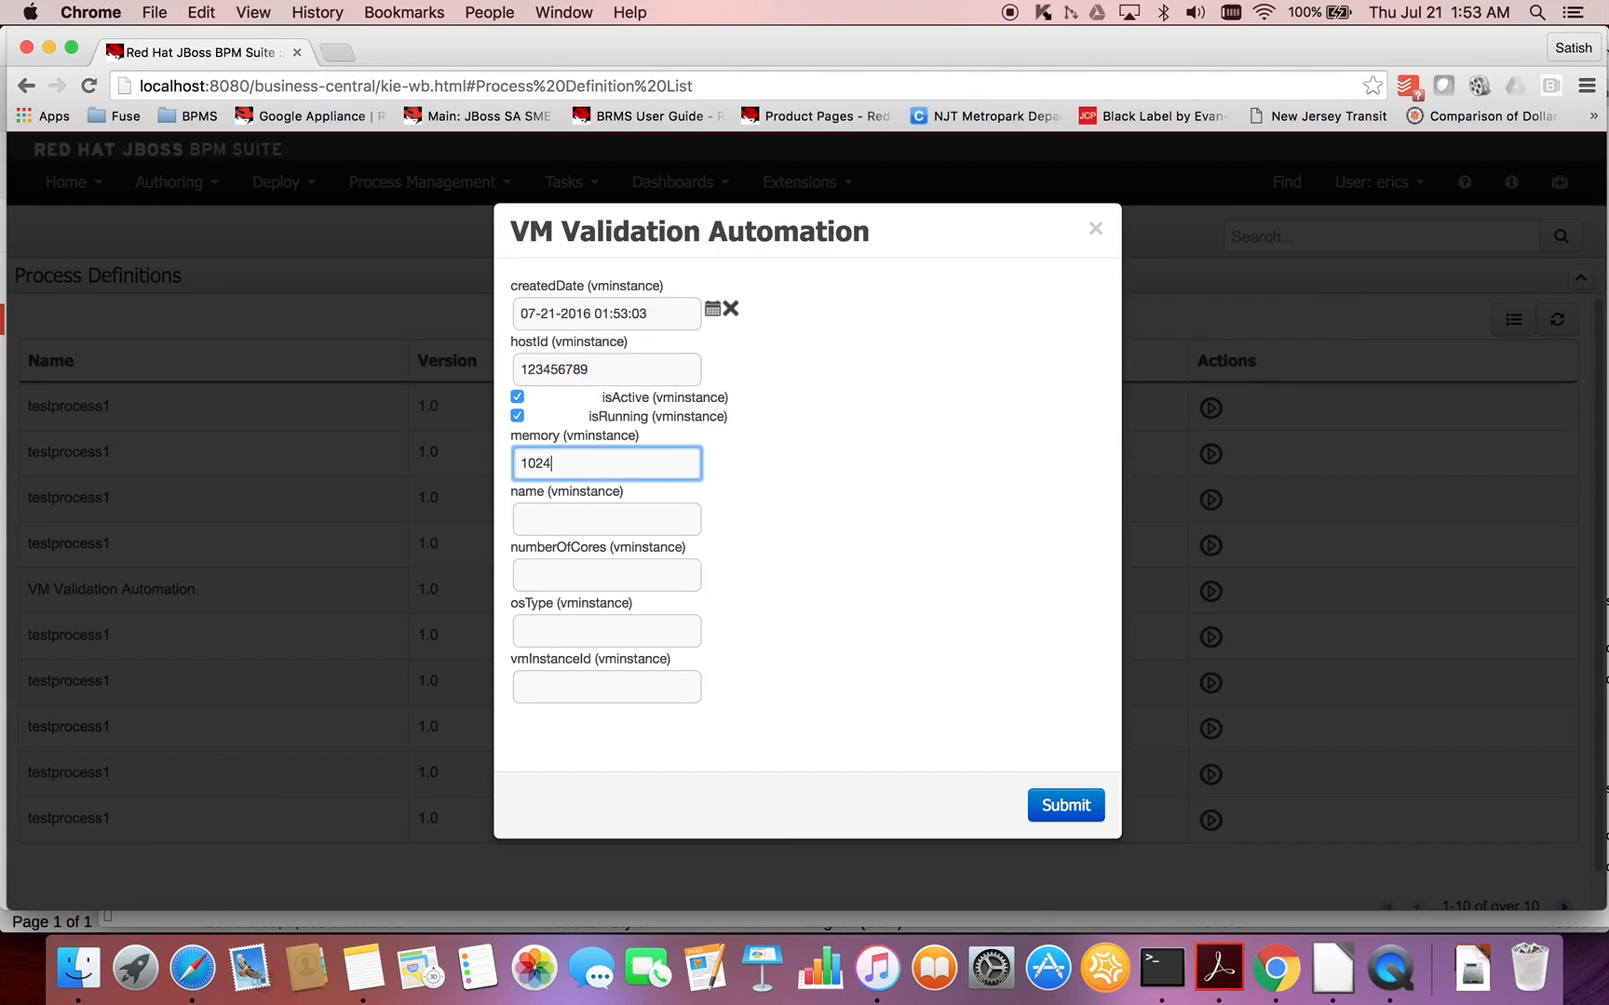
# - Set the VM instance's name to "Another Windows machine" and its numberOfCores to 2
pyautogui.click(553, 515)
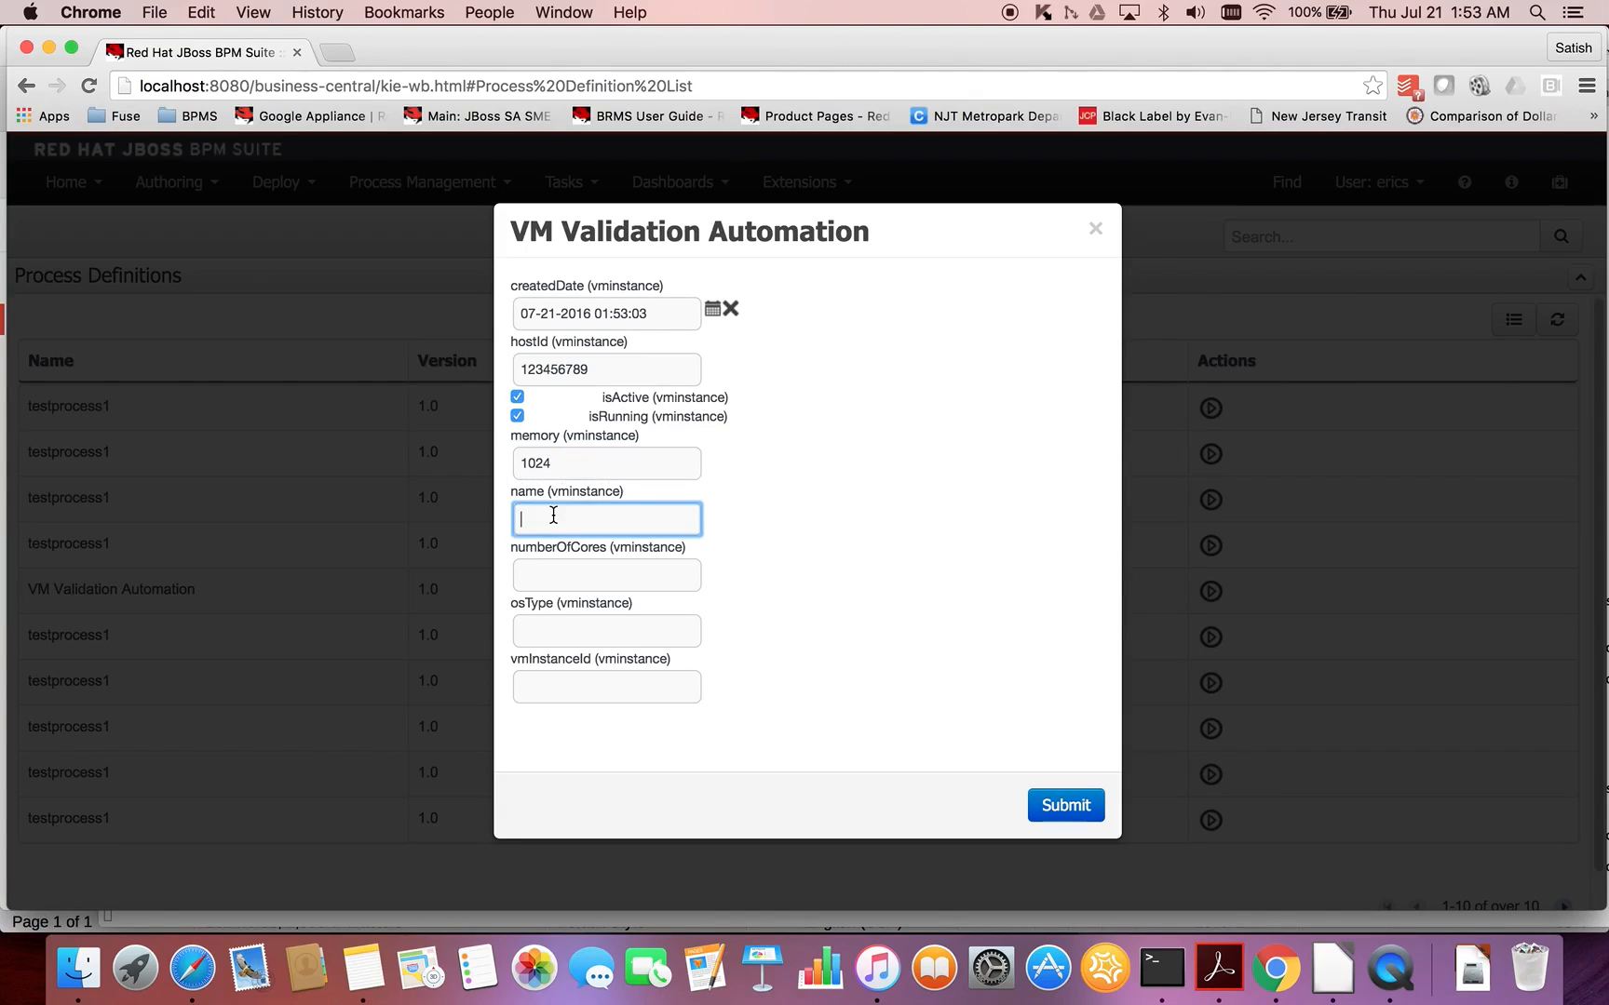
pyautogui.write('Another Windows machine')
pyautogui.click(533, 569)
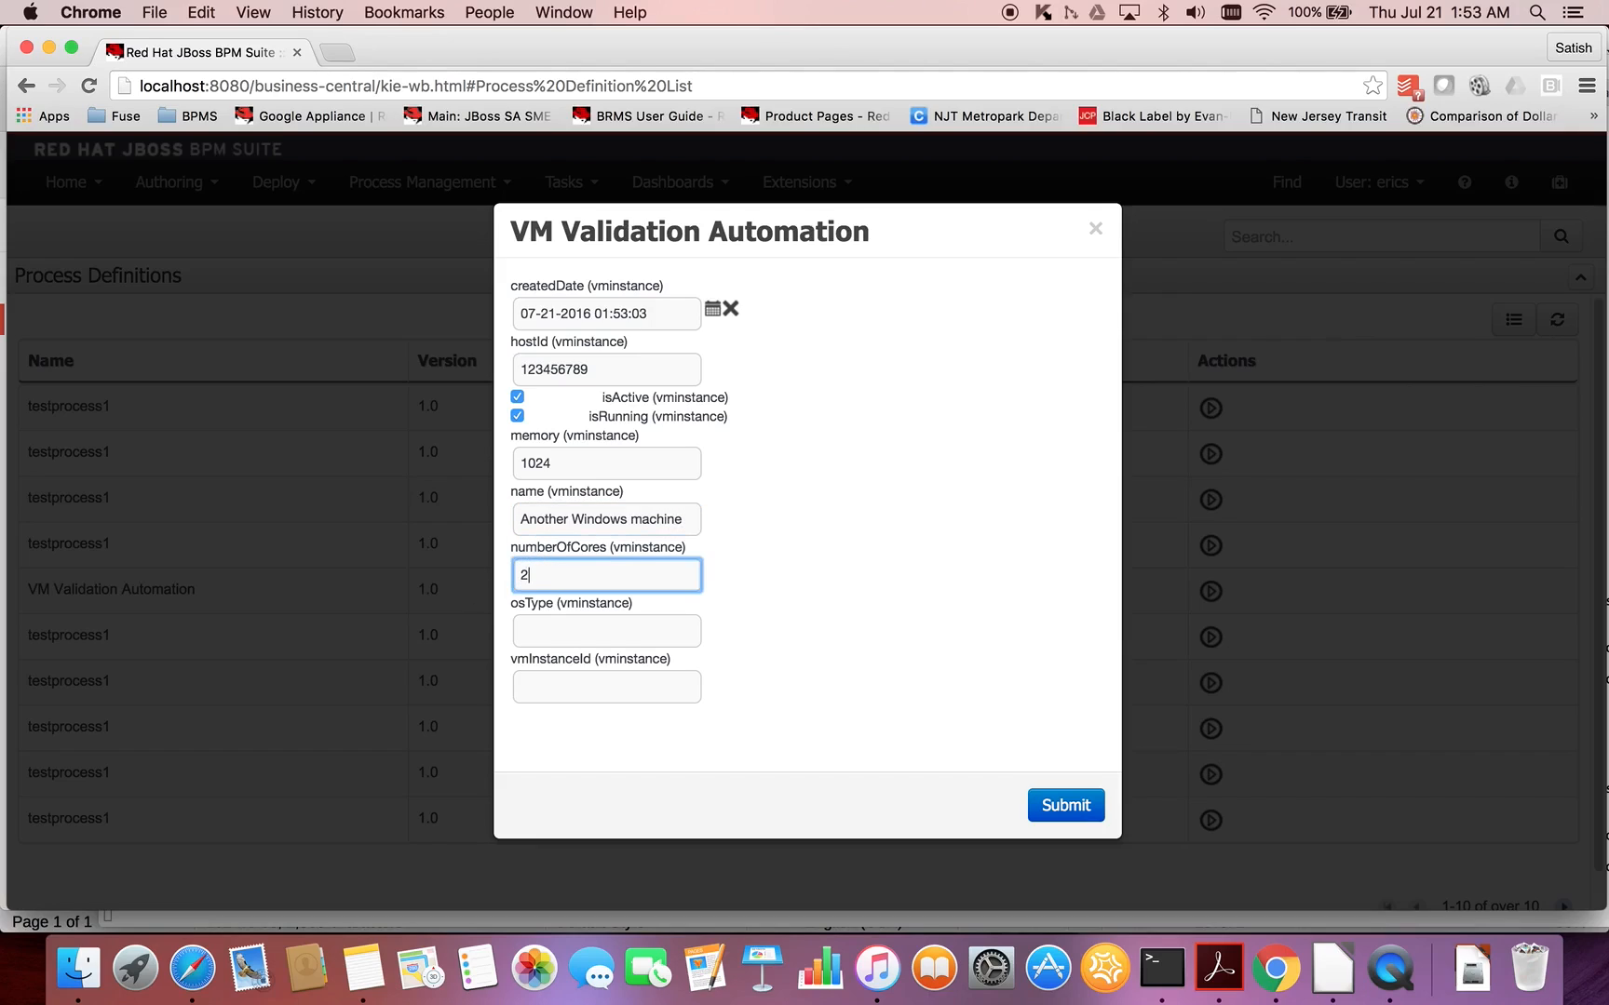
# - Set osType to windows and vmInstanceId to 98765432, and submit the process form
pyautogui.click(590, 628)
pyautogui.write('windows')
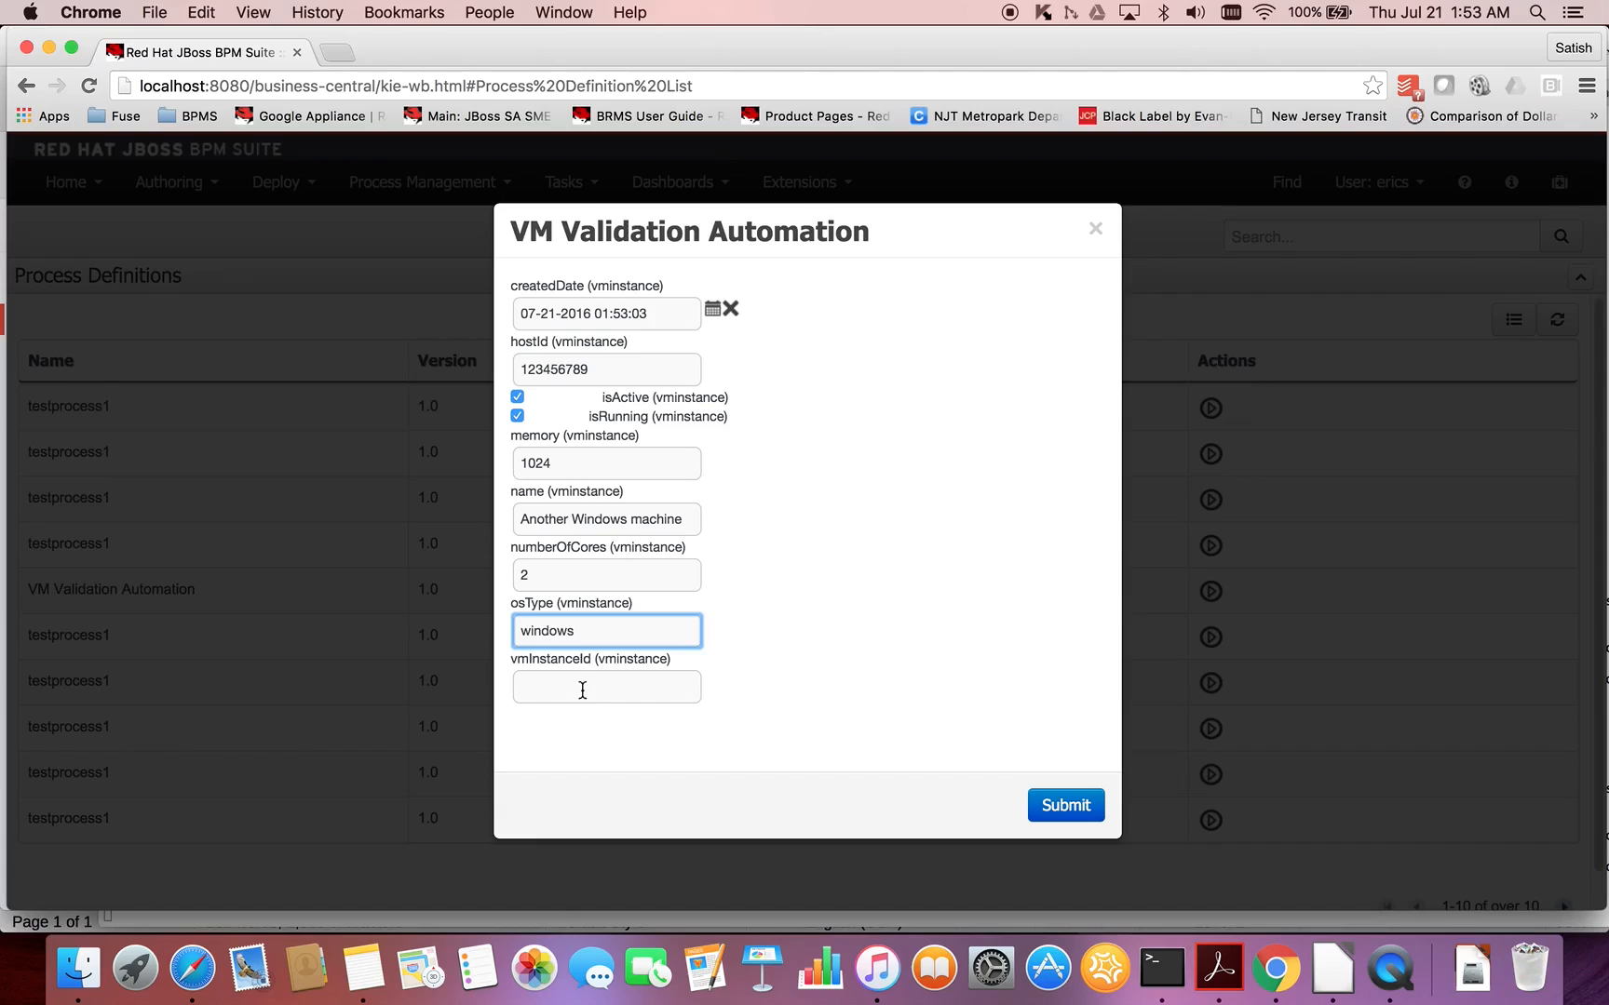
pyautogui.click(582, 684)
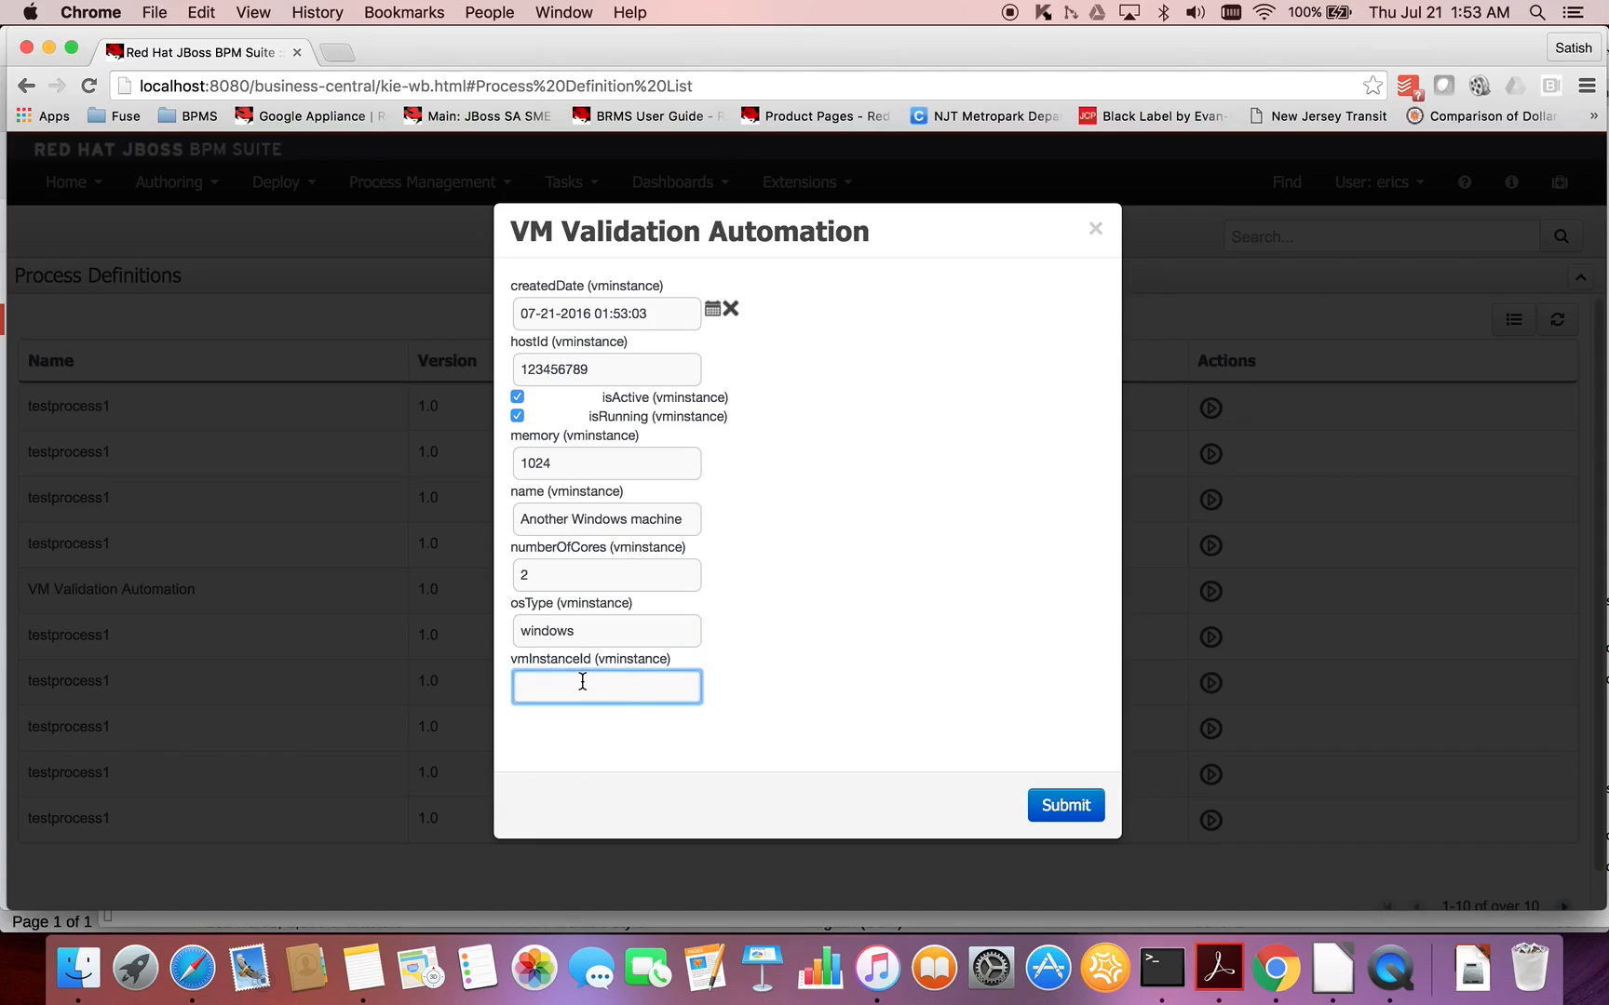
pyautogui.write('987654321')
pyautogui.click(1054, 814)
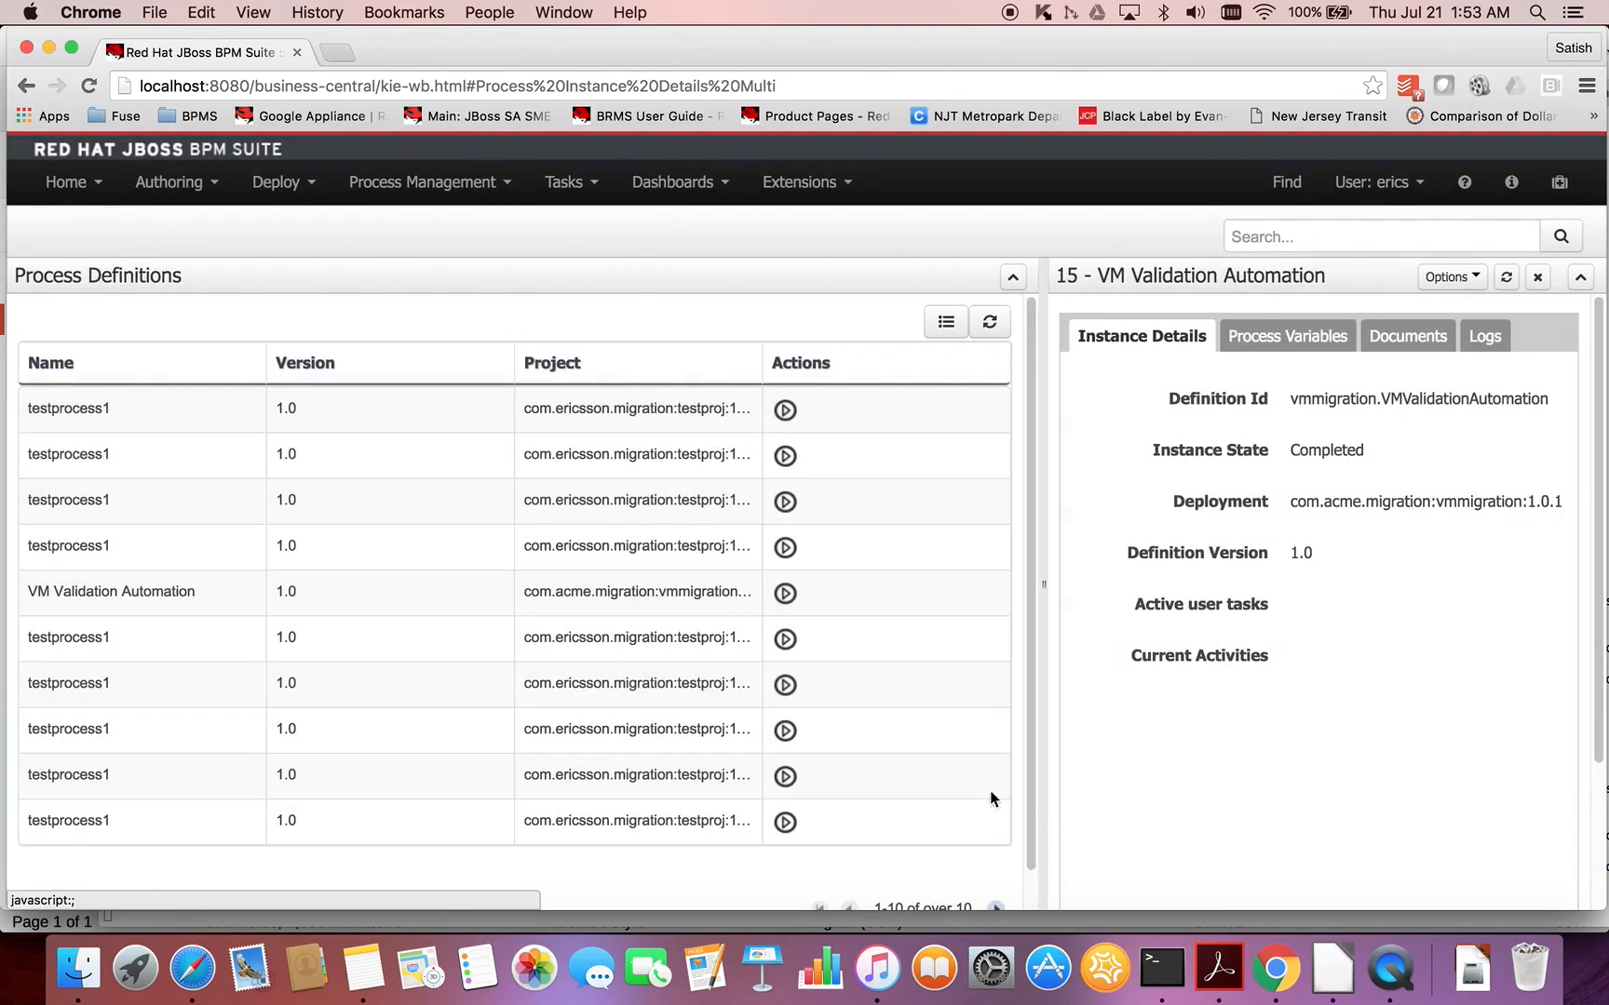
# - Return to the process instances list and filter it to the completed instances to check the new run
pyautogui.click(504, 182)
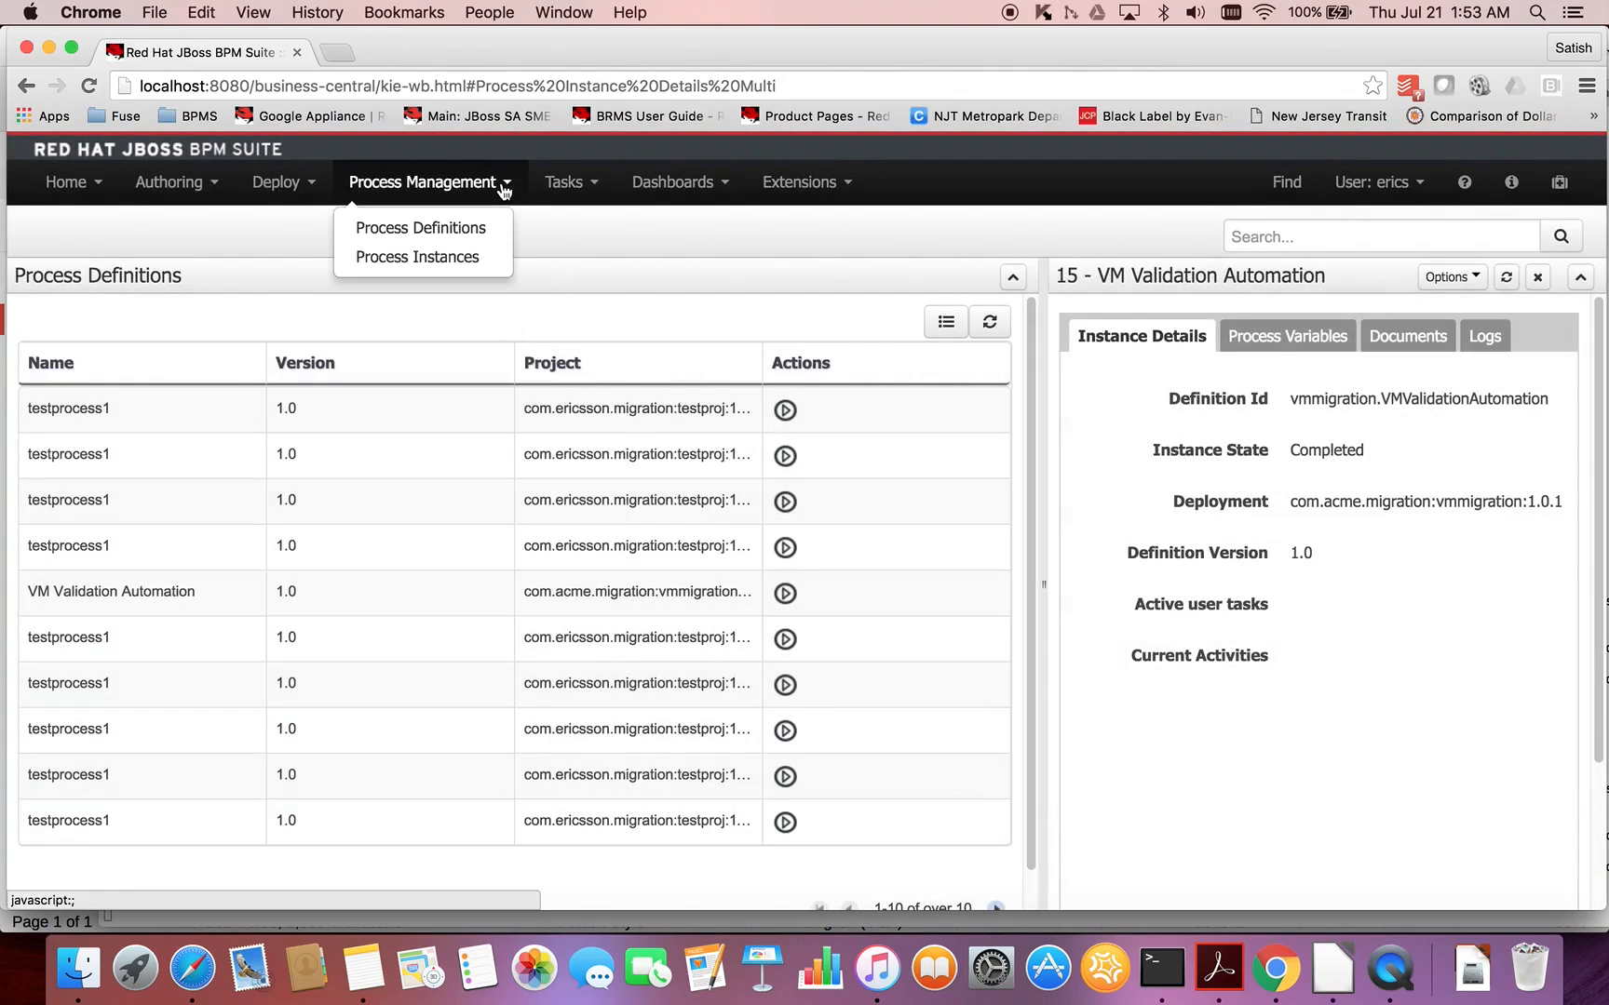
pyautogui.click(466, 258)
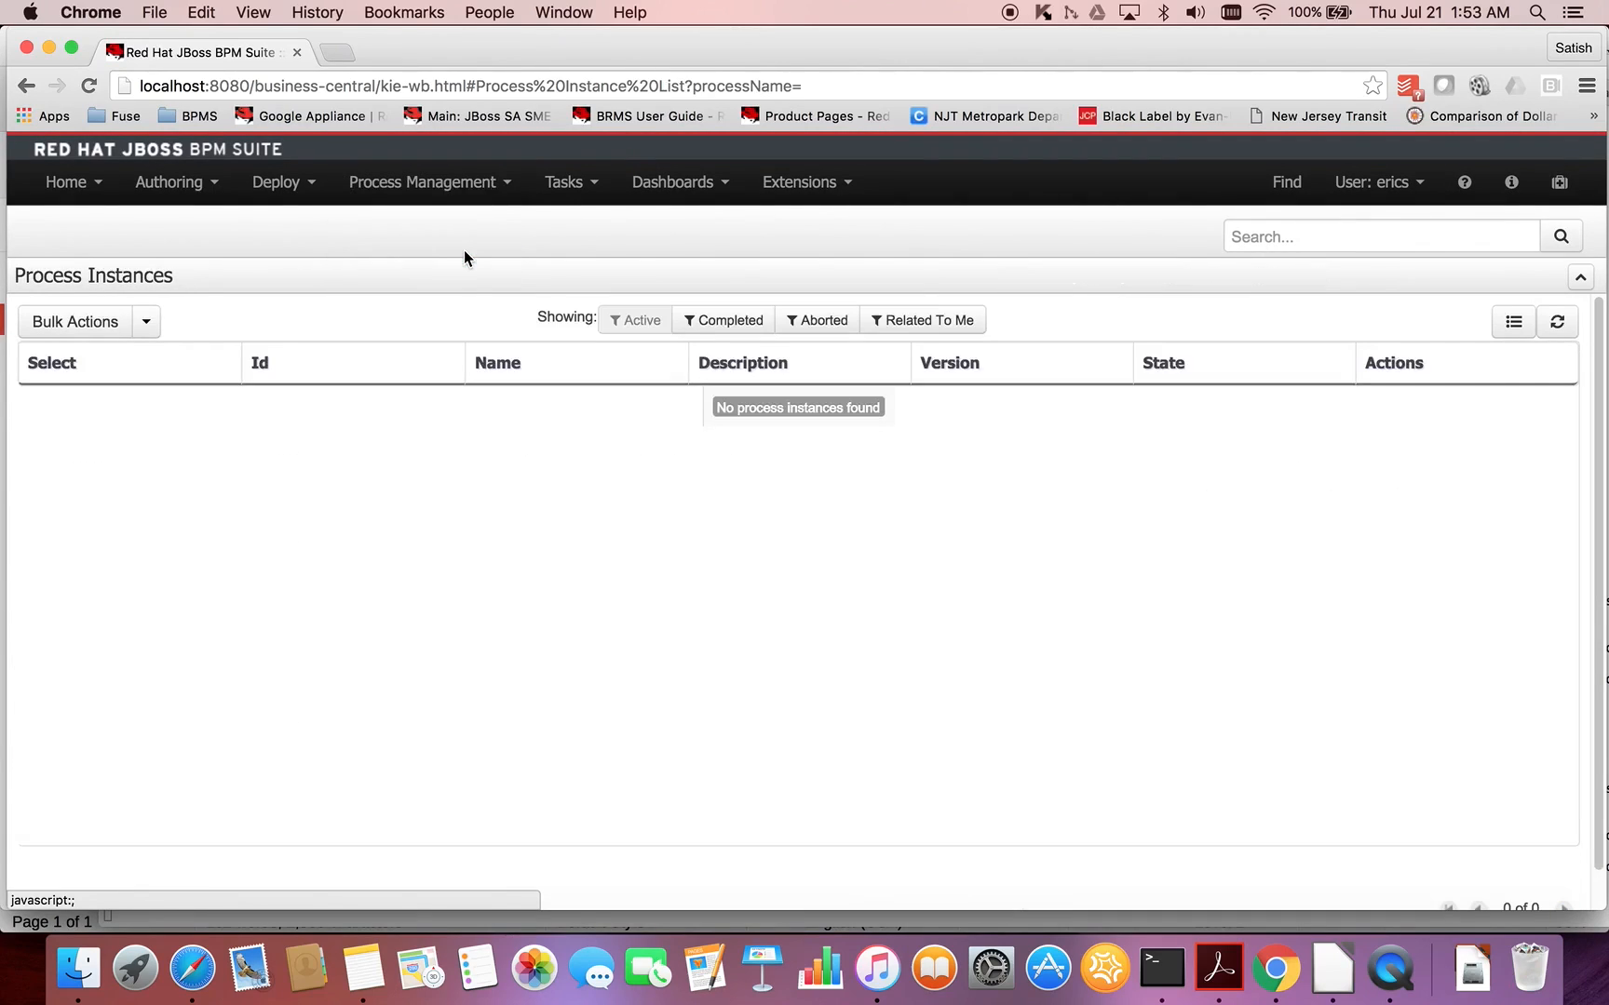
pyautogui.click(723, 320)
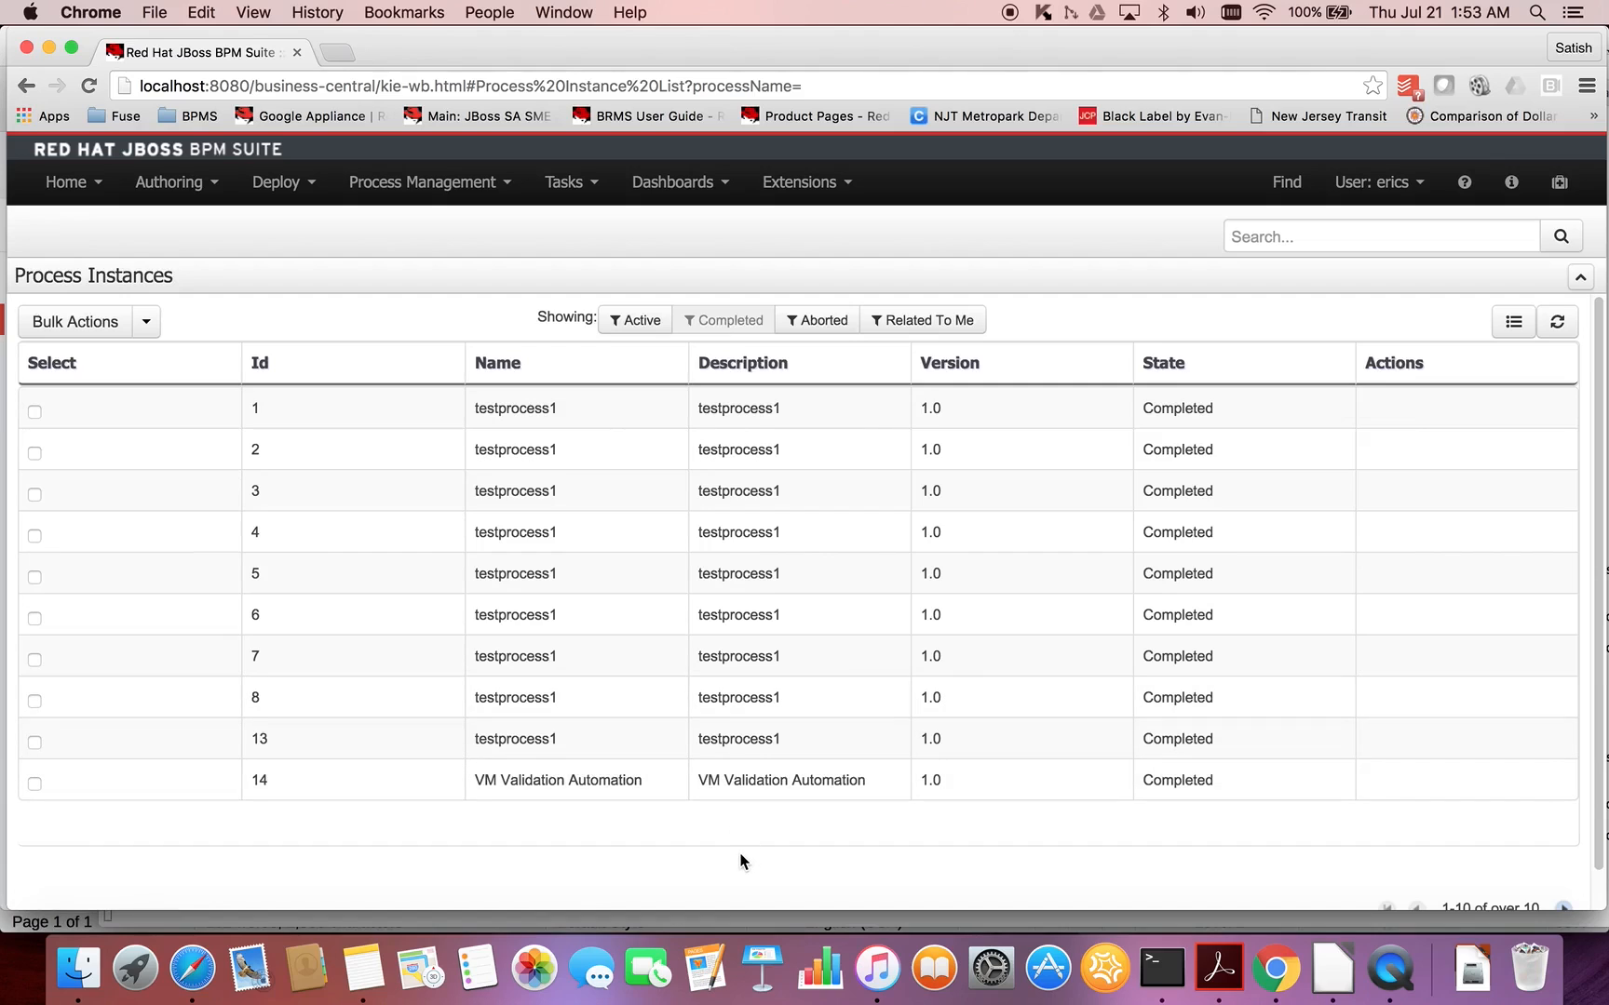
# - View the process model of the completed VM Validation Automation instance 14, close it, and filter the list to active instances
pyautogui.scroll(-1, 744, 862)
pyautogui.scroll(1, 744, 862)
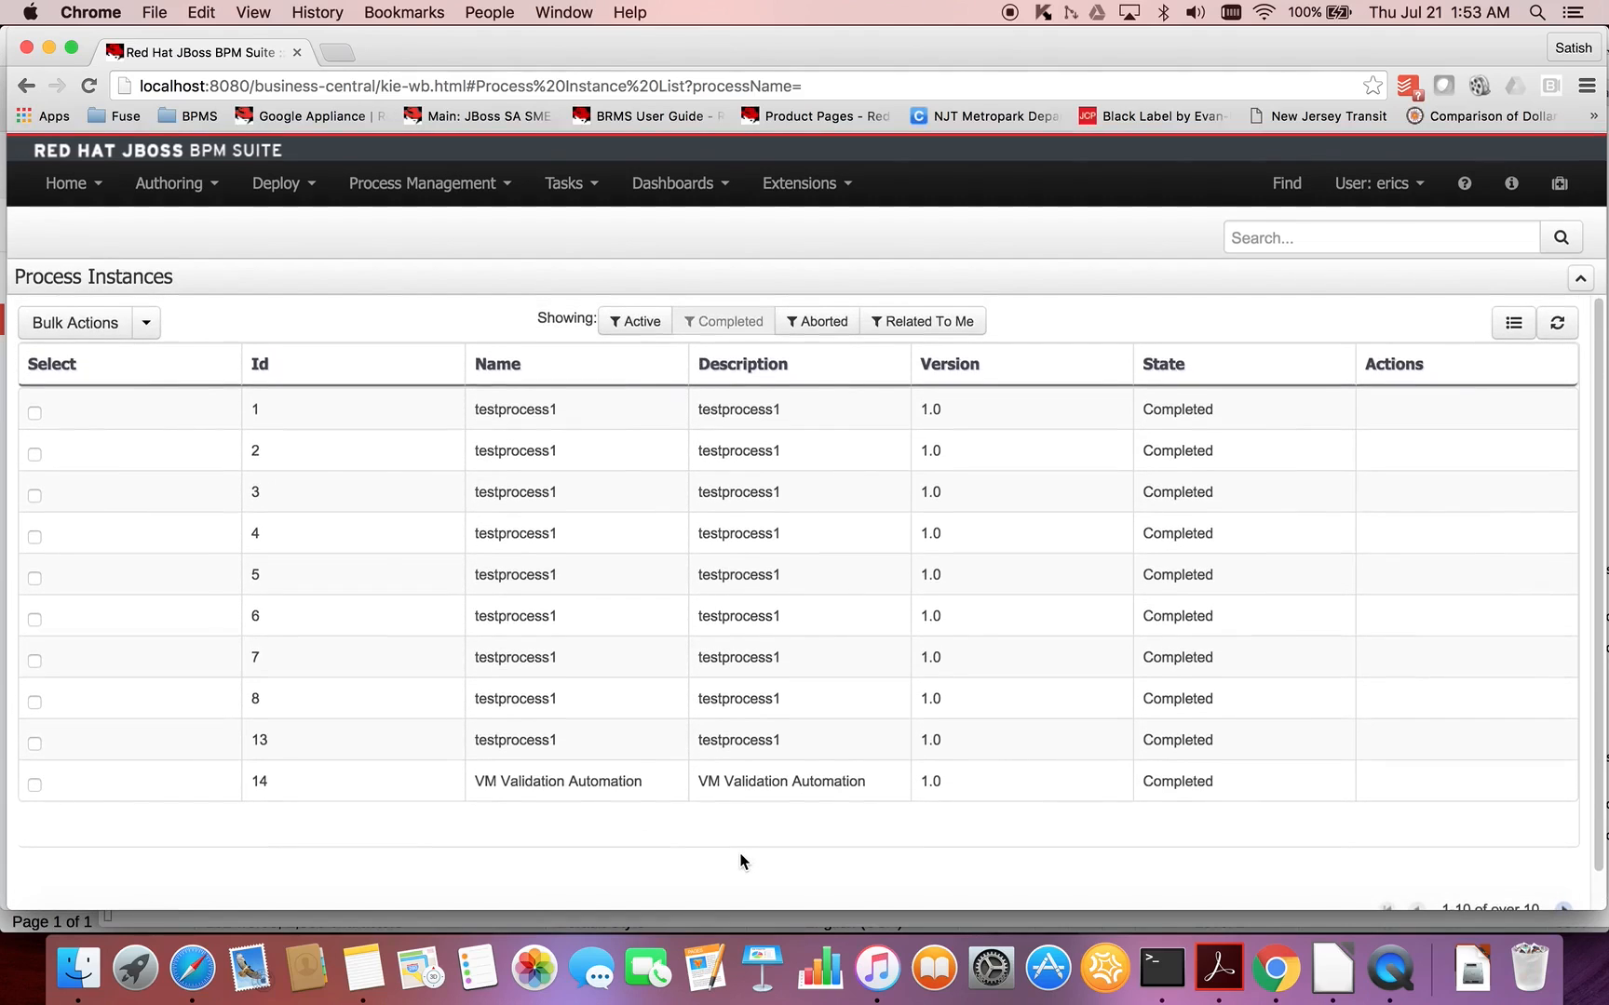
pyautogui.click(619, 781)
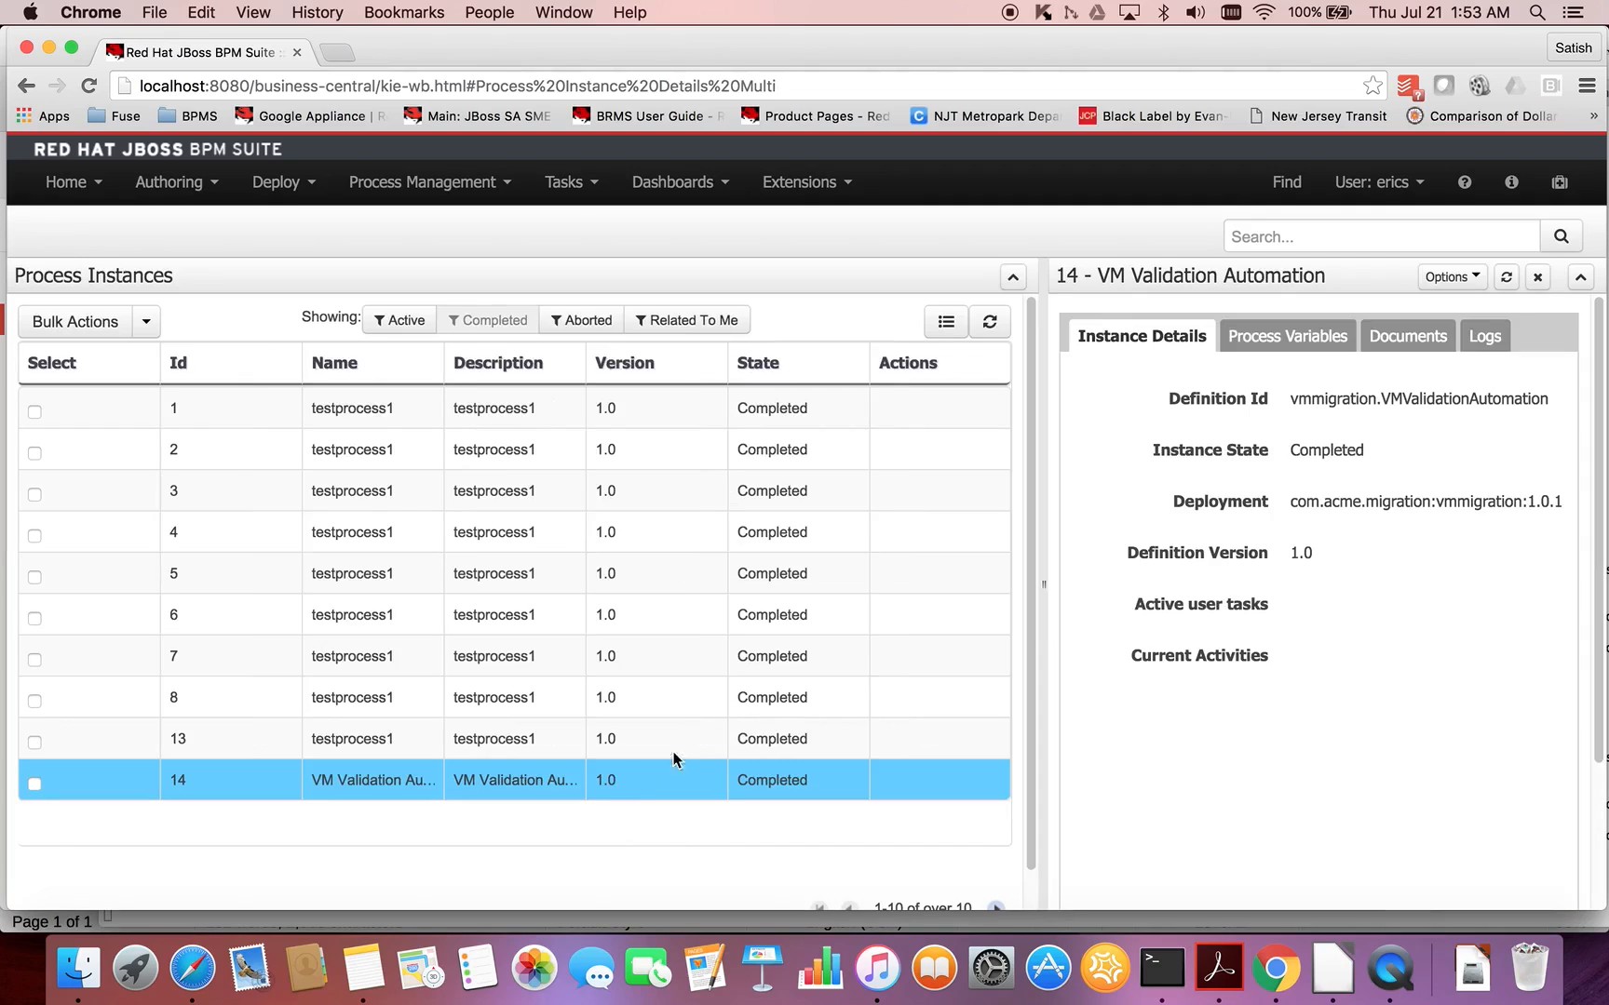
pyautogui.click(1454, 277)
pyautogui.click(1414, 375)
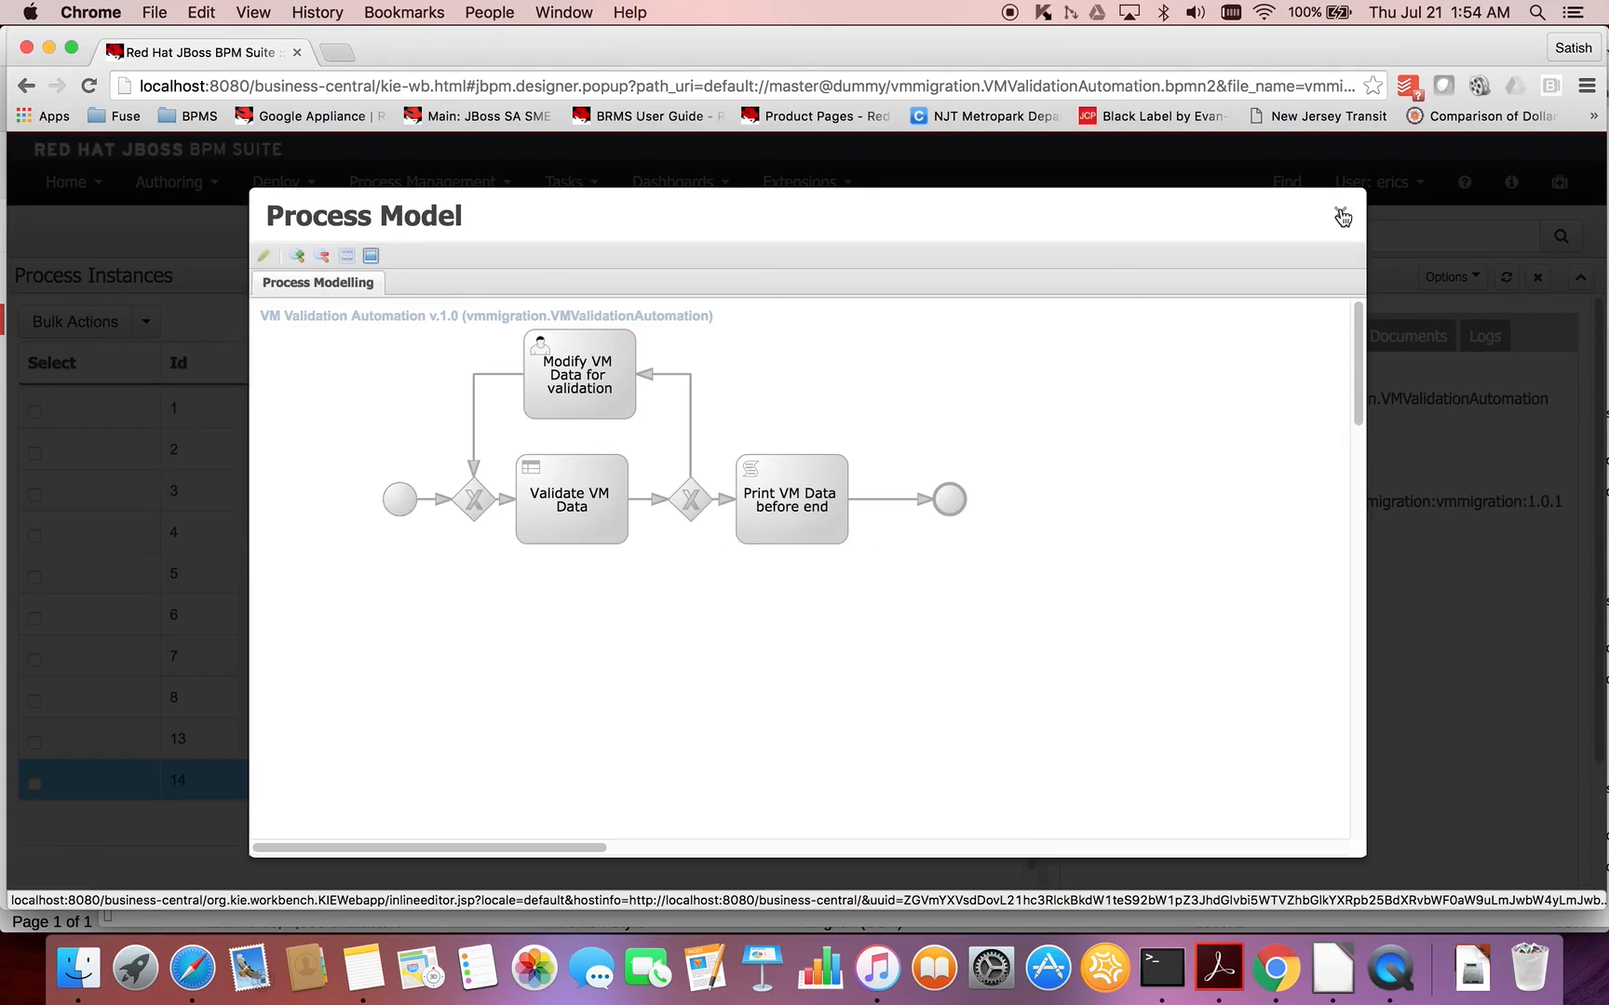
pyautogui.click(1342, 216)
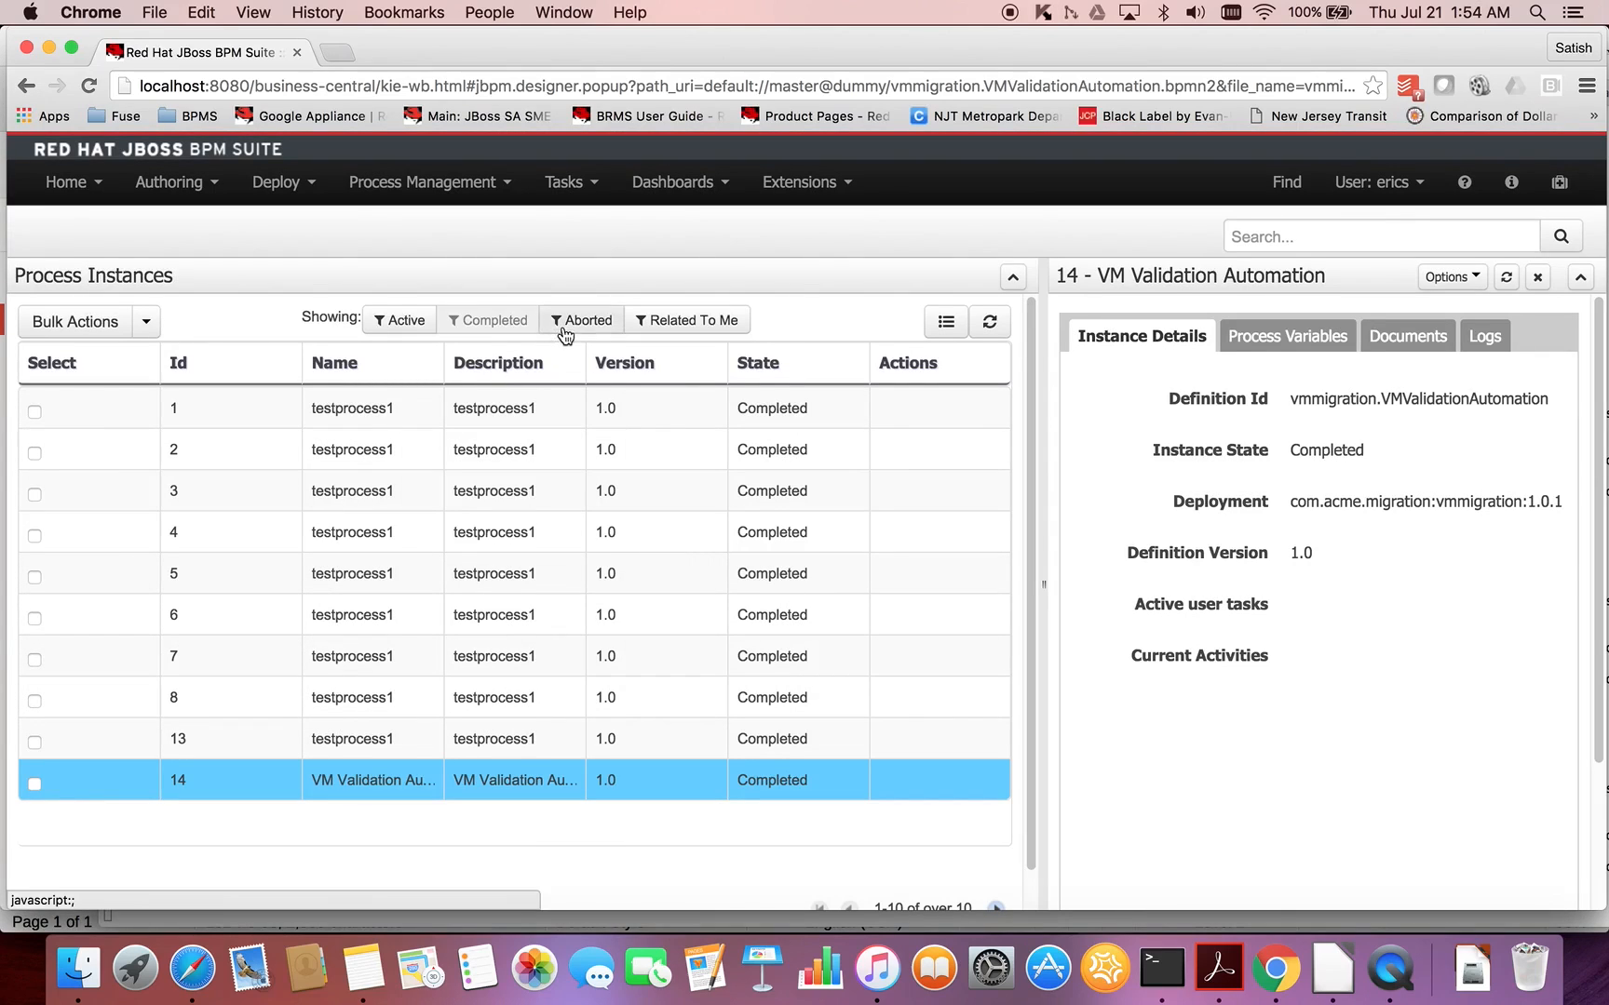
pyautogui.click(403, 322)
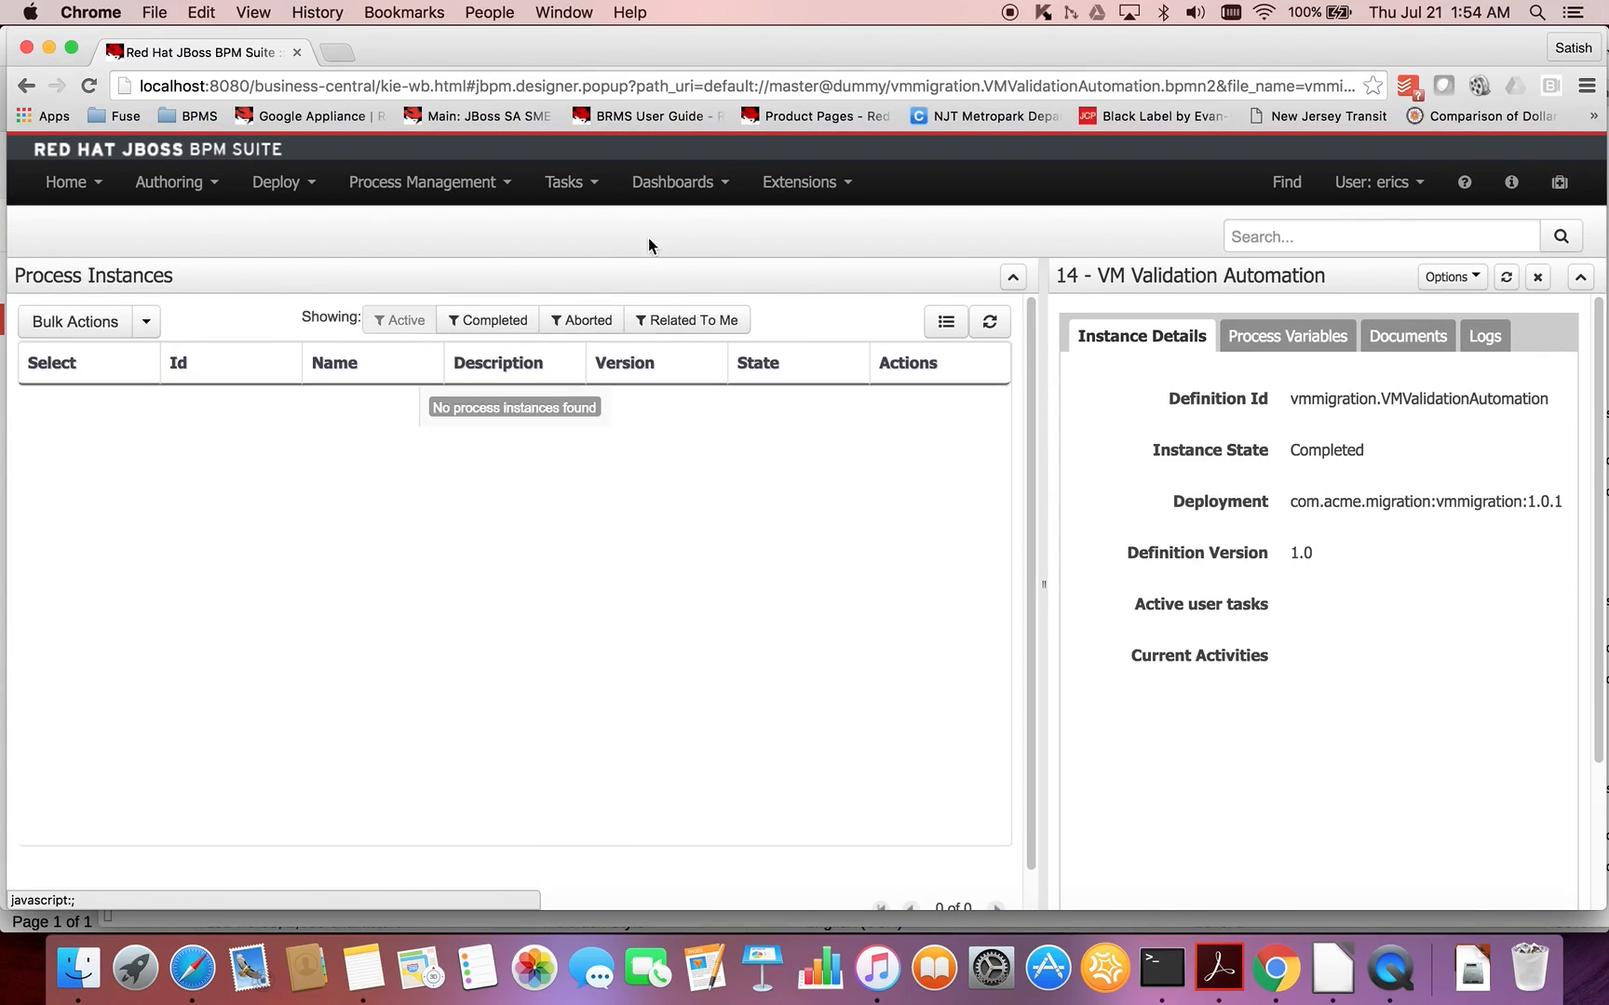
# - Open the Process & Task Dashboard and drill into VM Validation Automation in the Instances by process chart
pyautogui.click(718, 183)
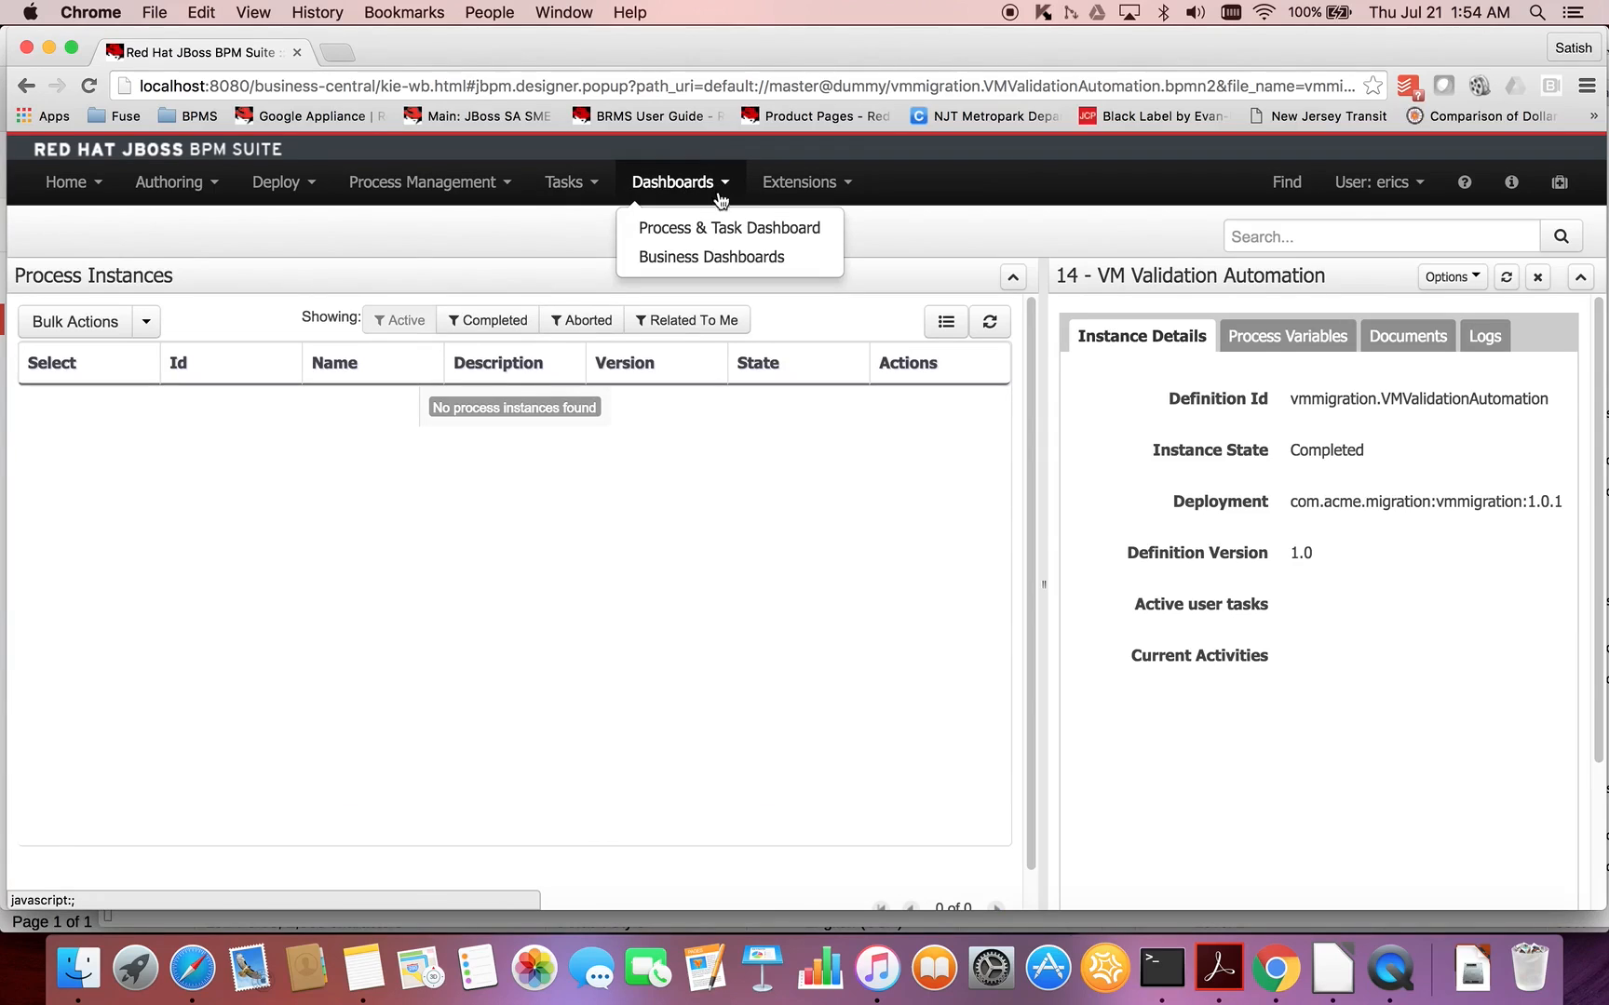
pyautogui.click(716, 229)
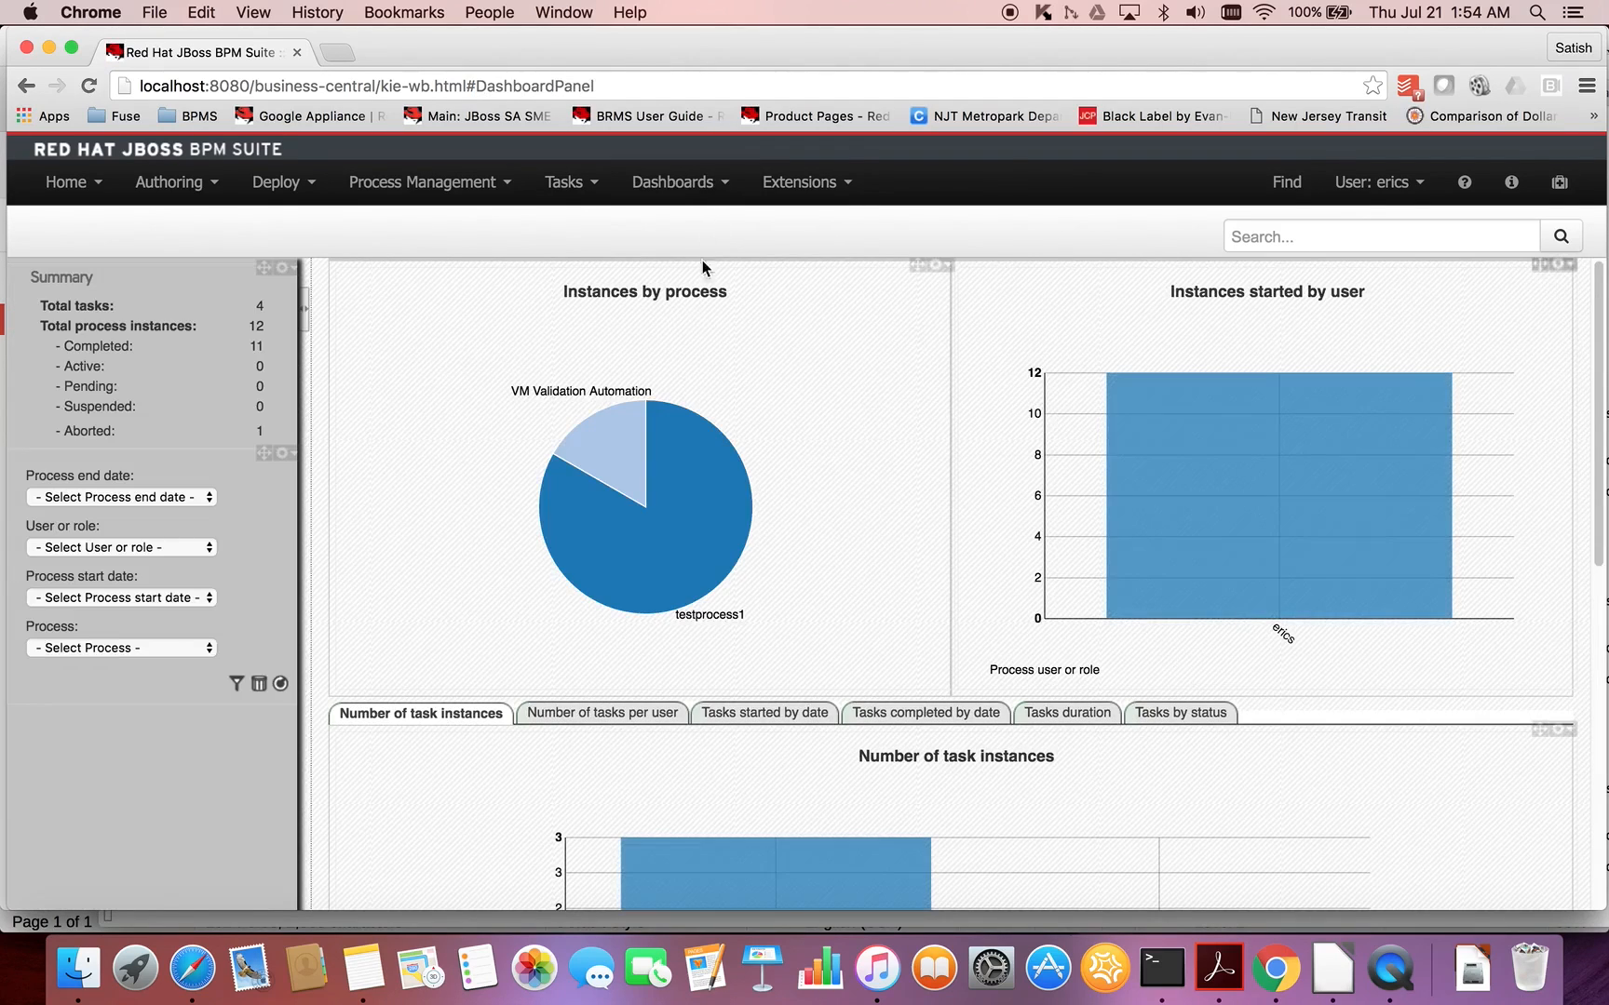
pyautogui.moveTo(619, 449)
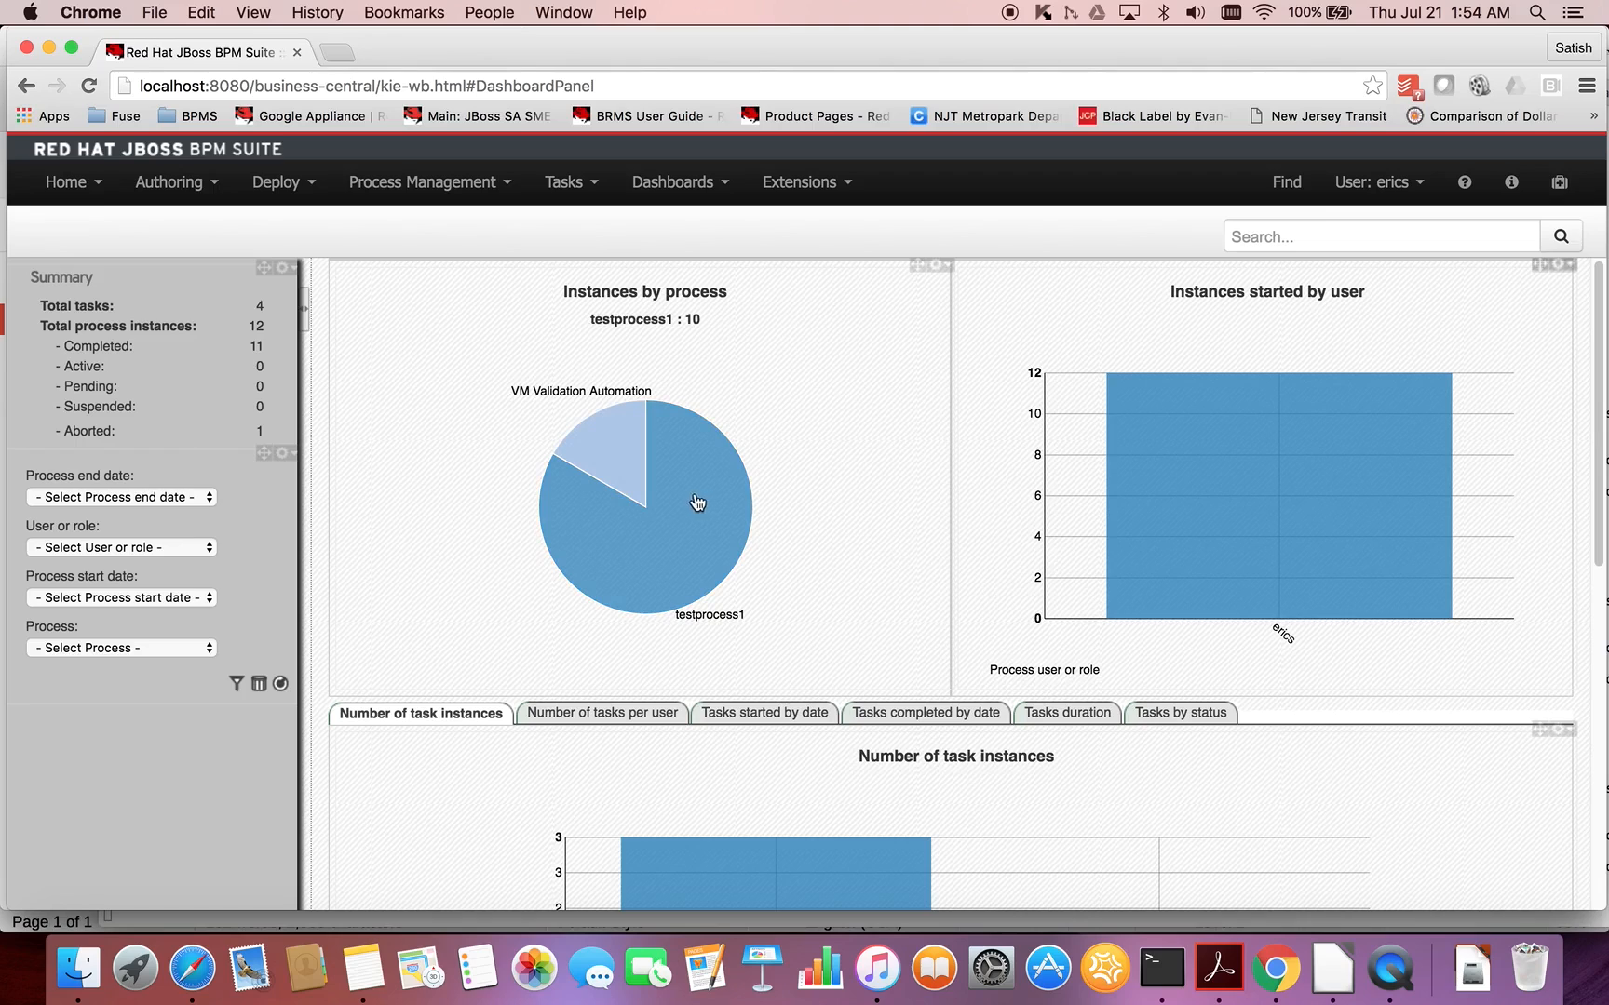
pyautogui.click(599, 449)
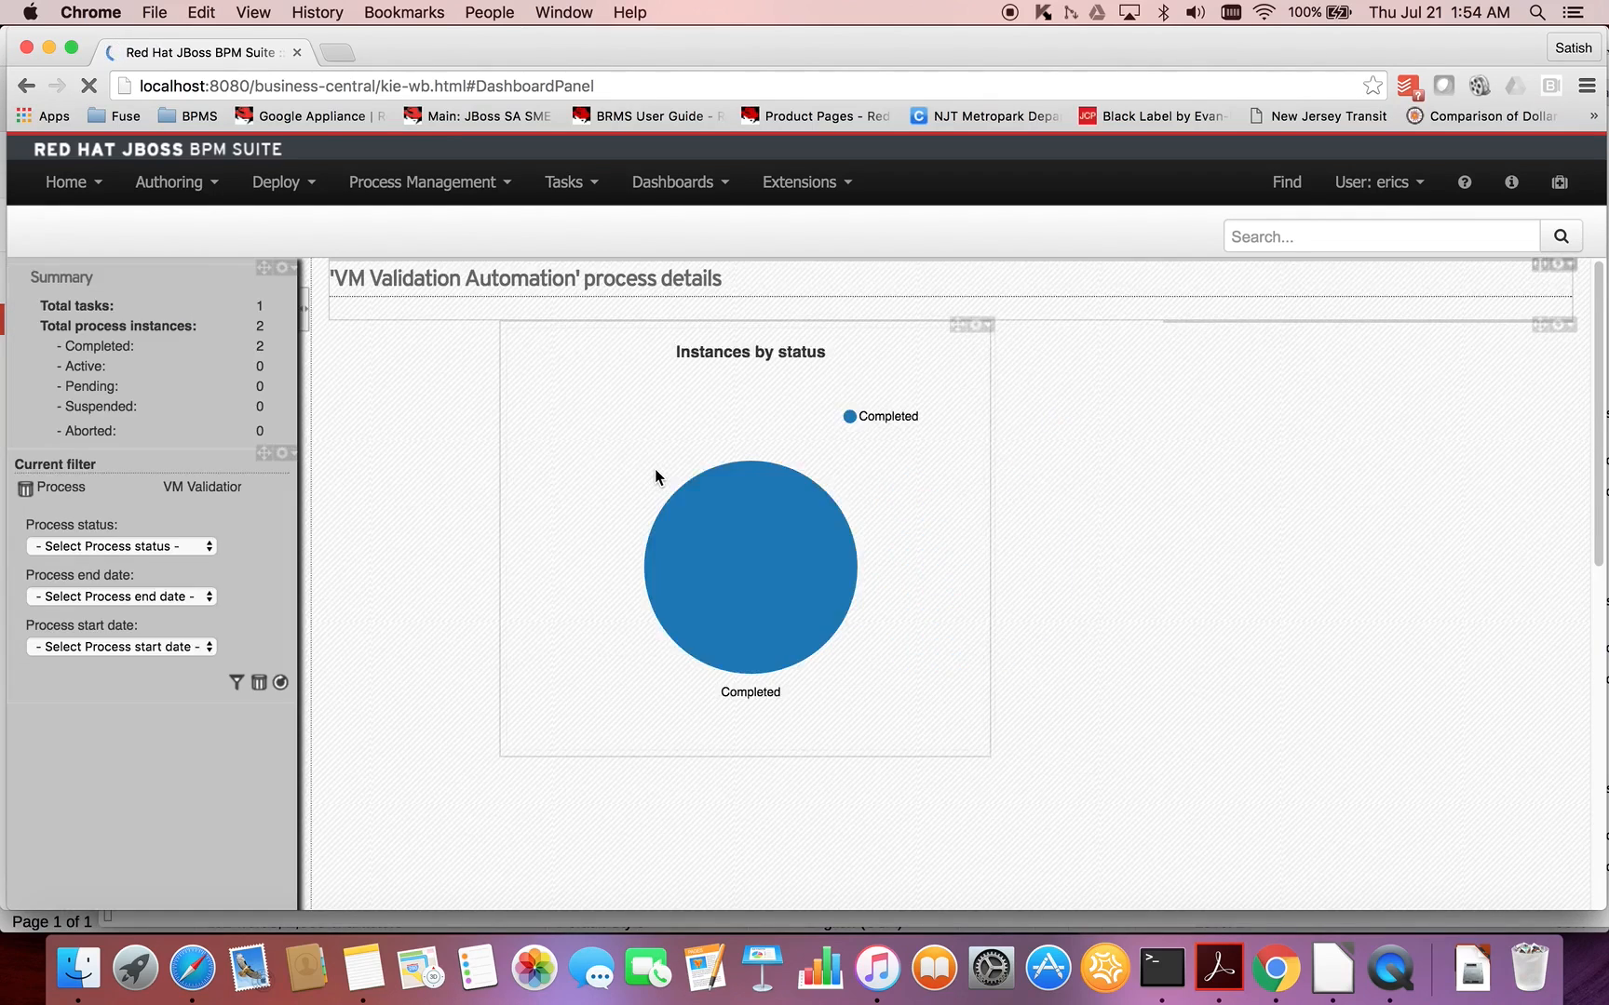
# - Examine the VM Validation Automation process details, including processes initiated by date, completed by date and process duration
pyautogui.scroll(-3, 774, 615)
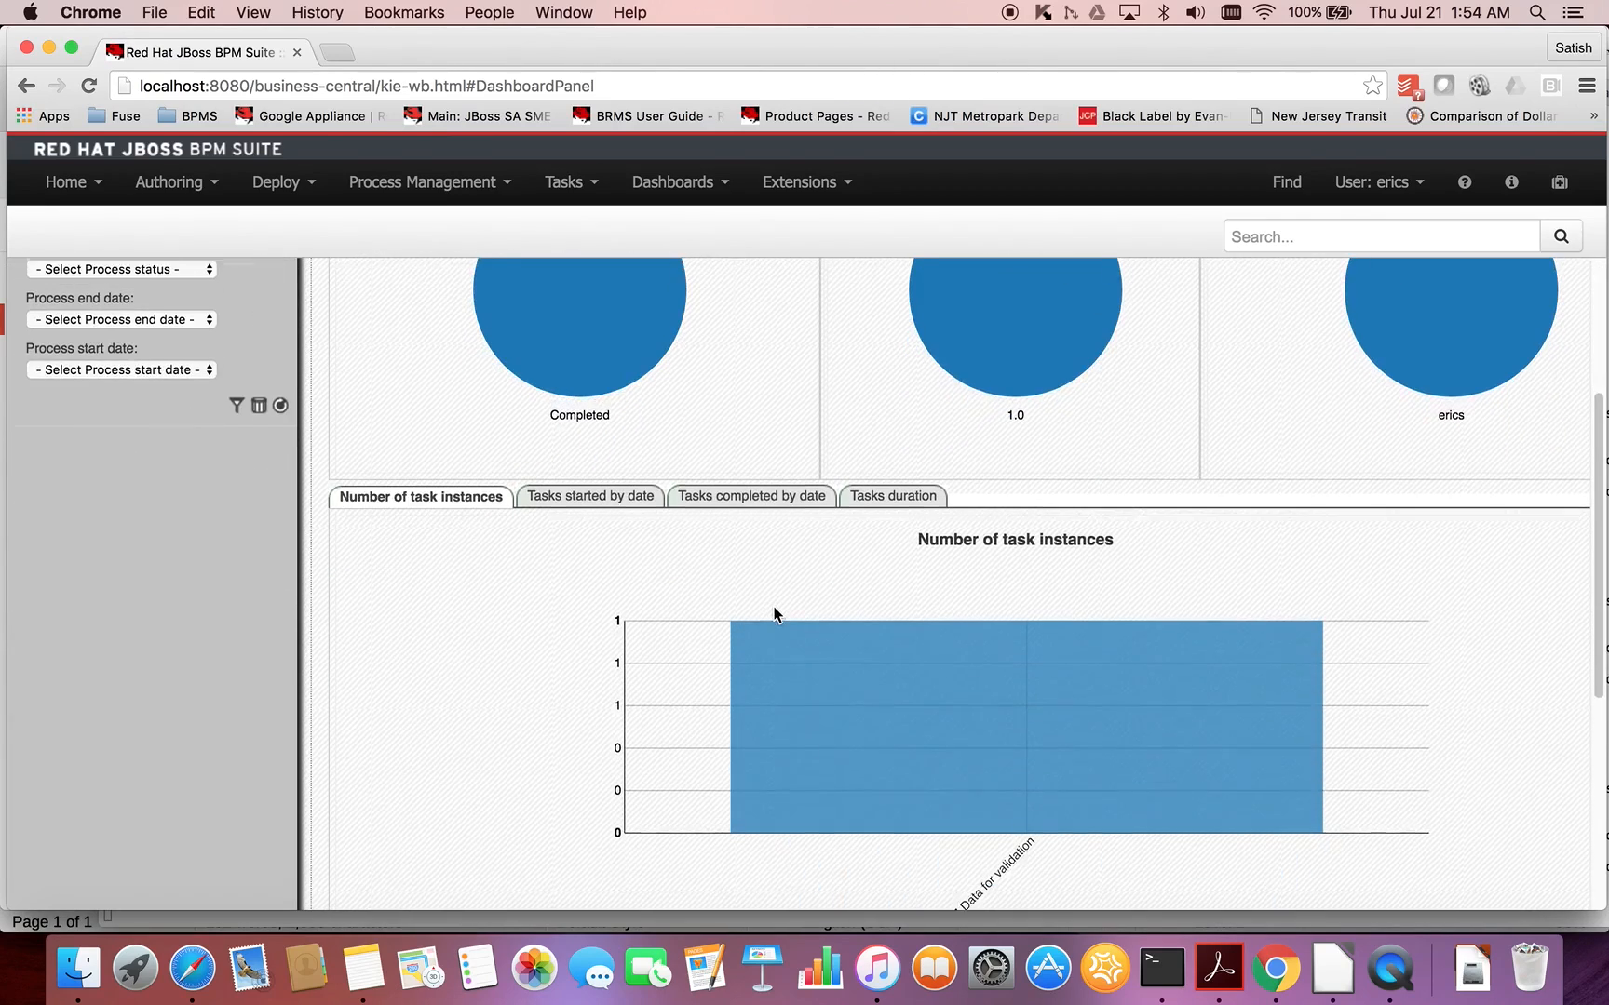
pyautogui.scroll(-5, 776, 614)
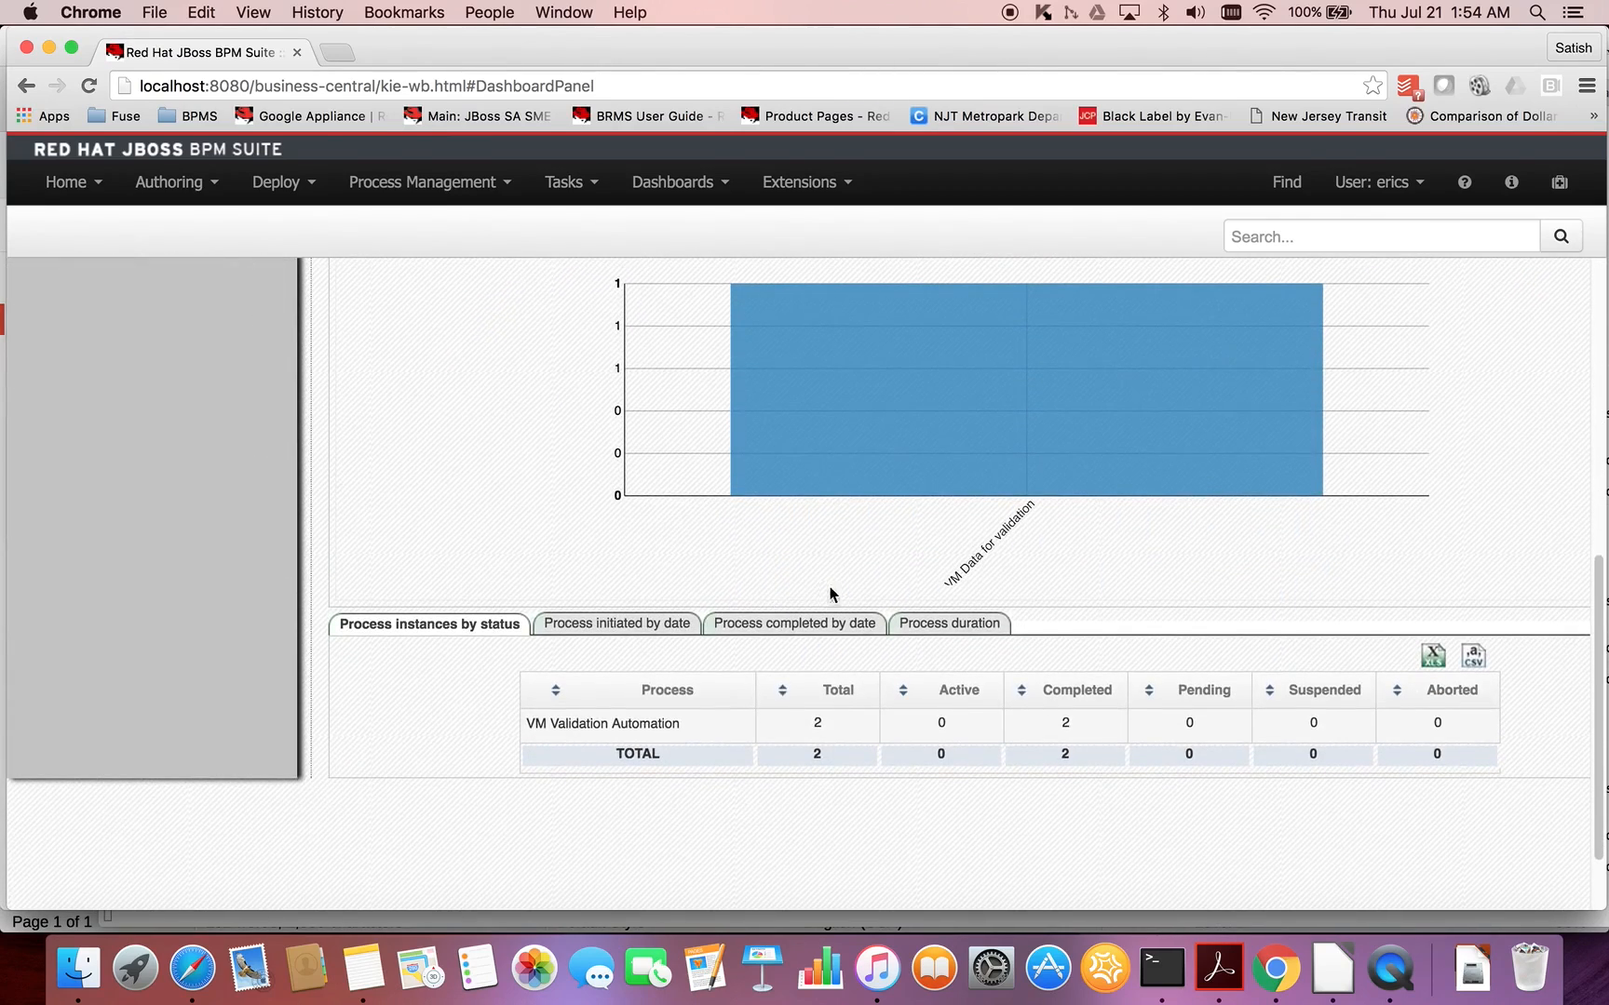
pyautogui.click(649, 638)
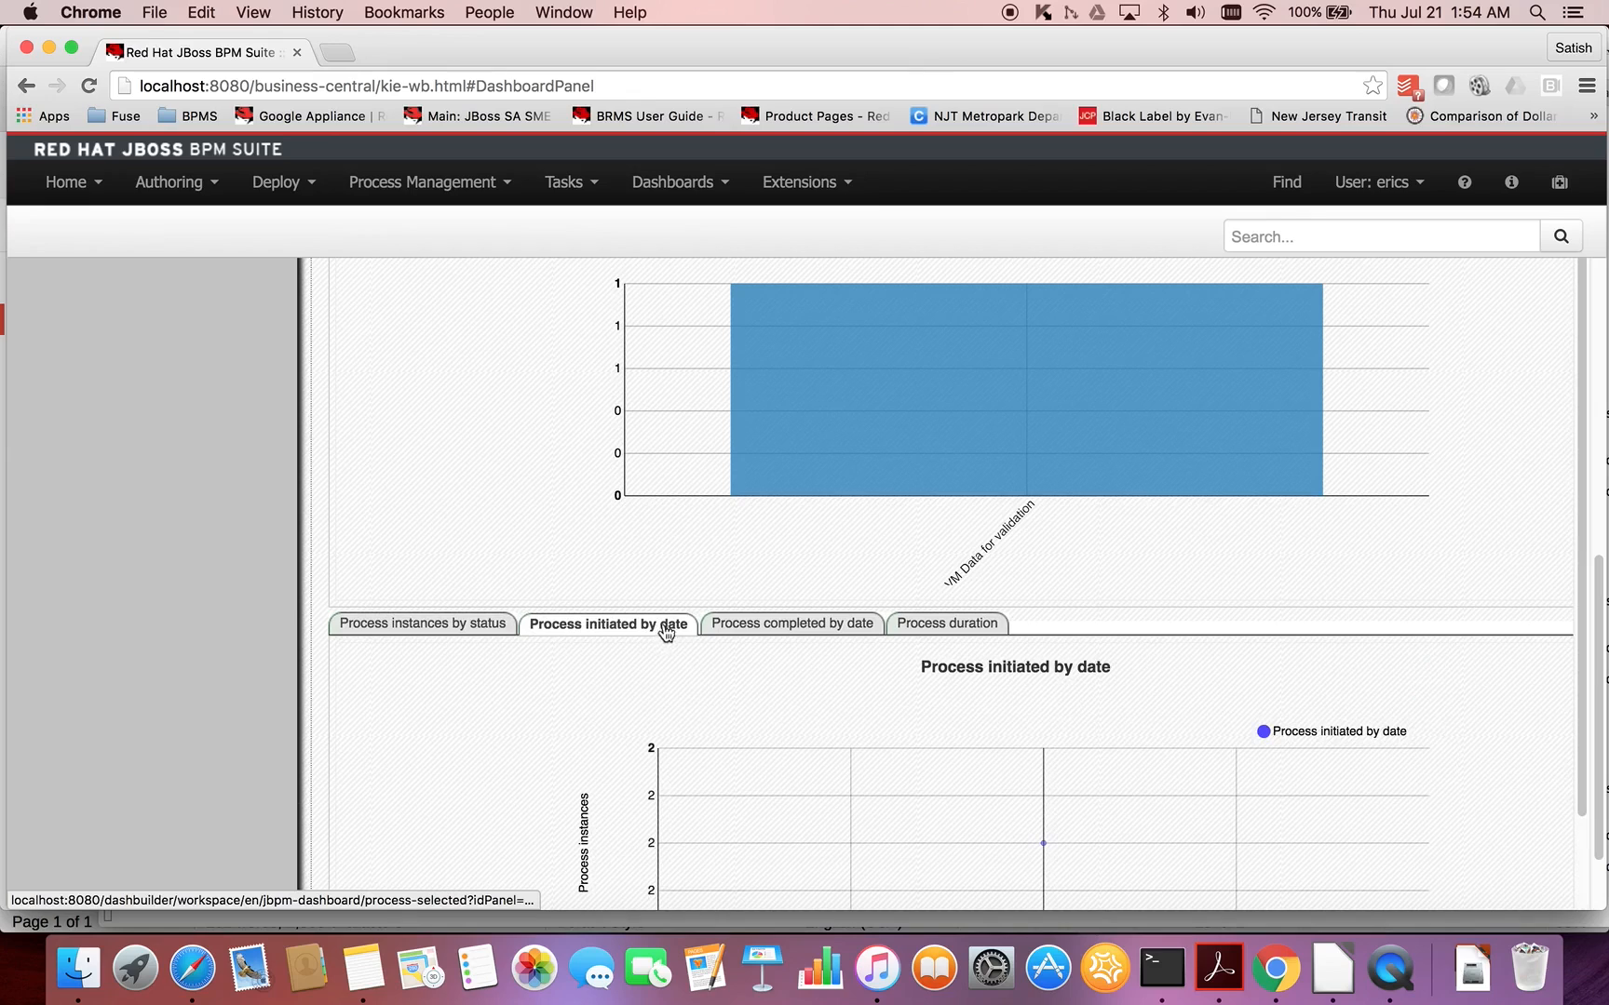
pyautogui.scroll(-1, 844, 645)
pyautogui.click(828, 610)
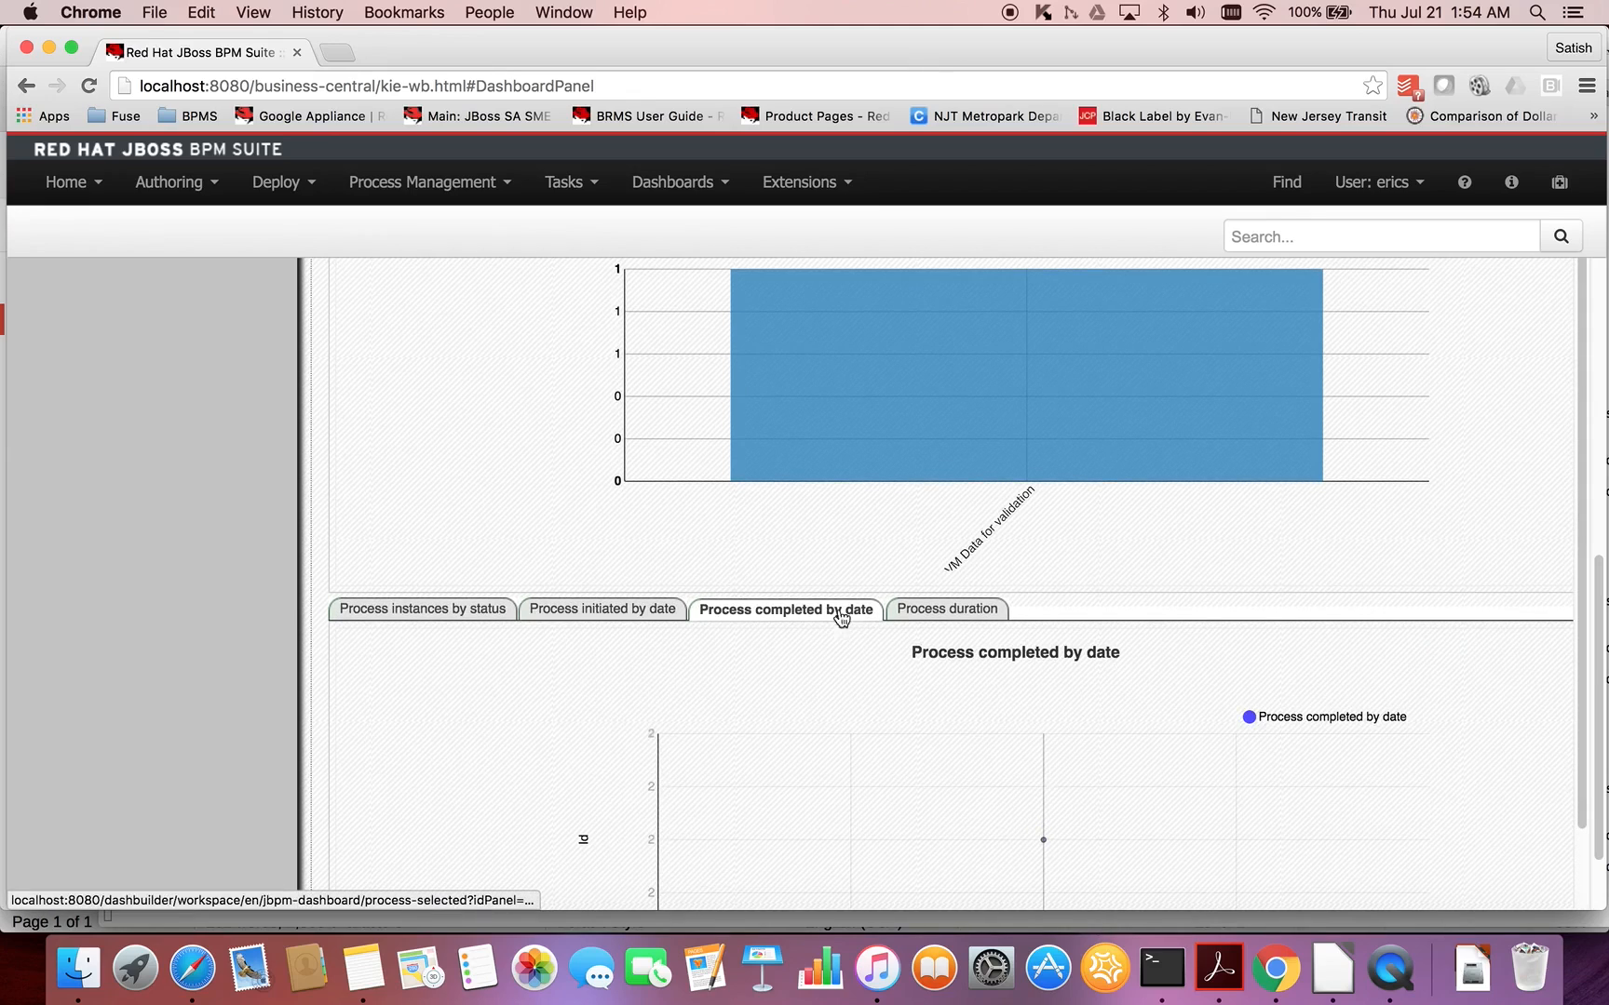
pyautogui.click(945, 610)
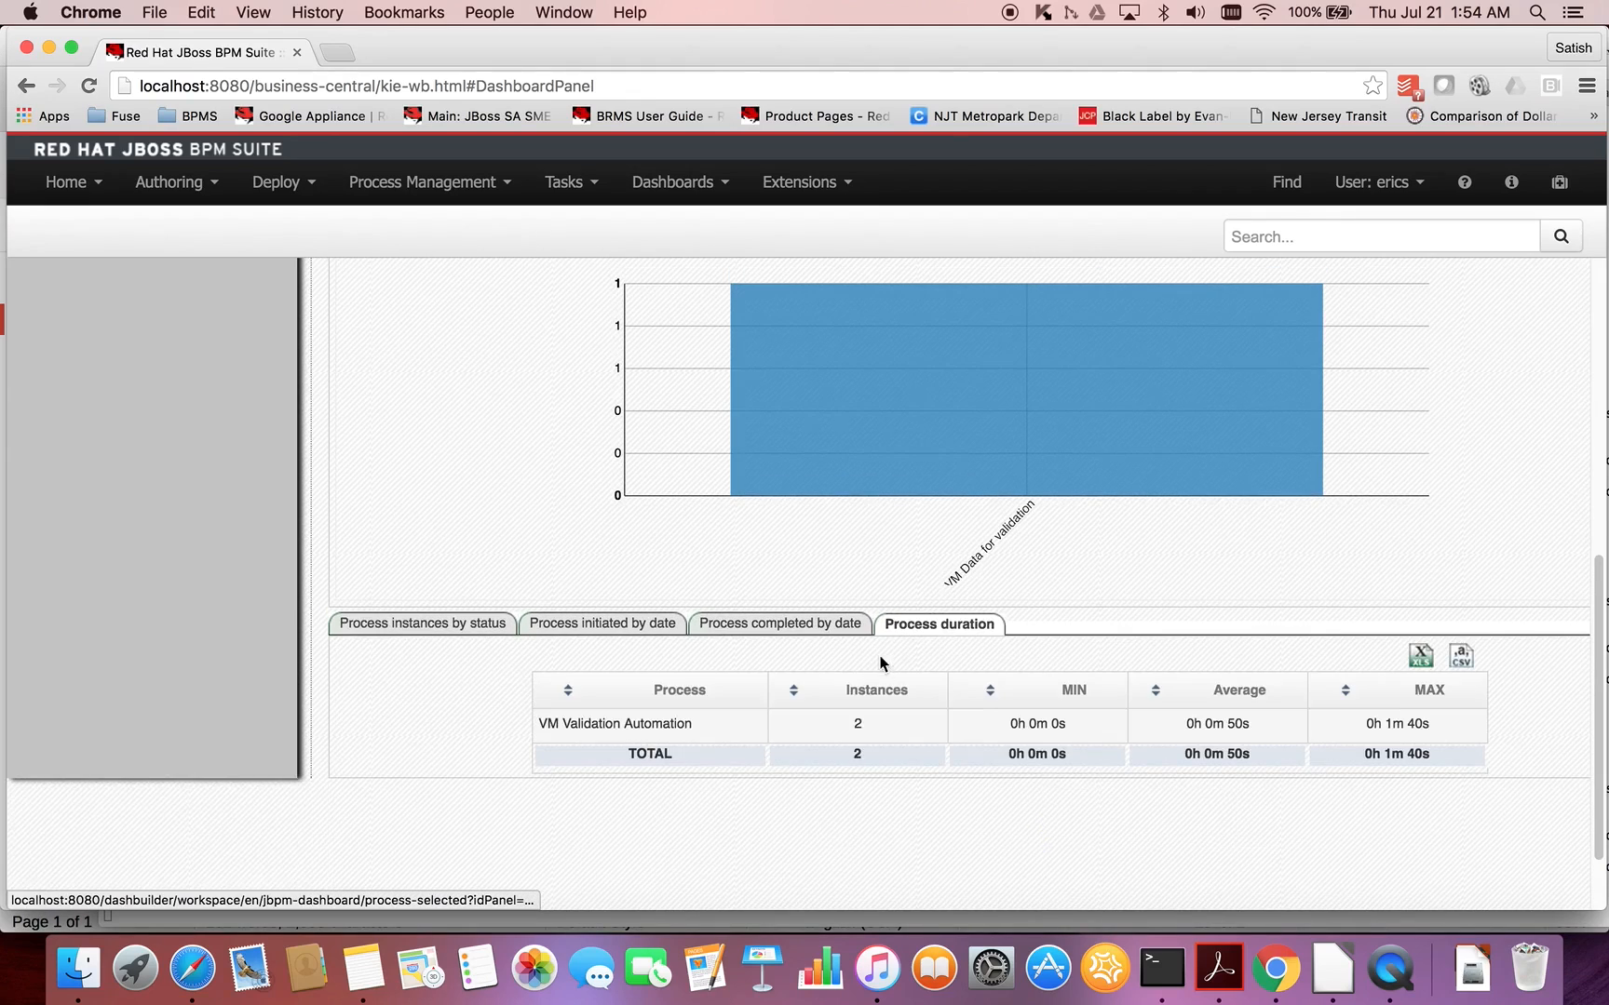
pyautogui.scroll(-2, 865, 669)
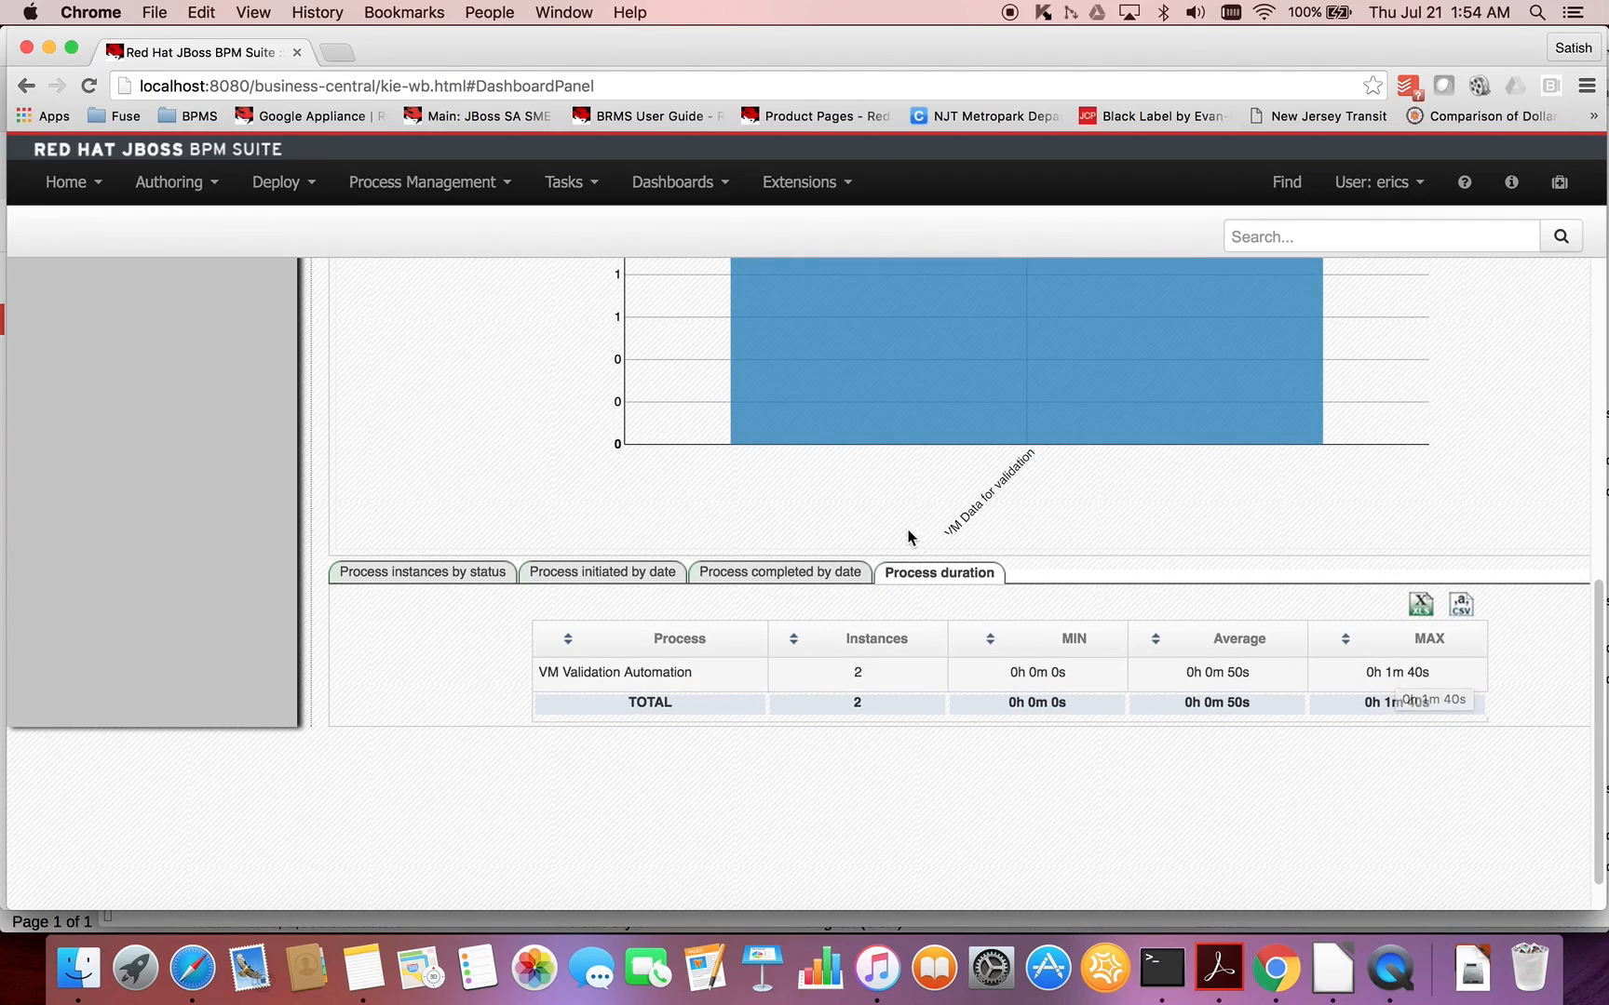
pyautogui.scroll(4, 907, 534)
pyautogui.scroll(10, 909, 537)
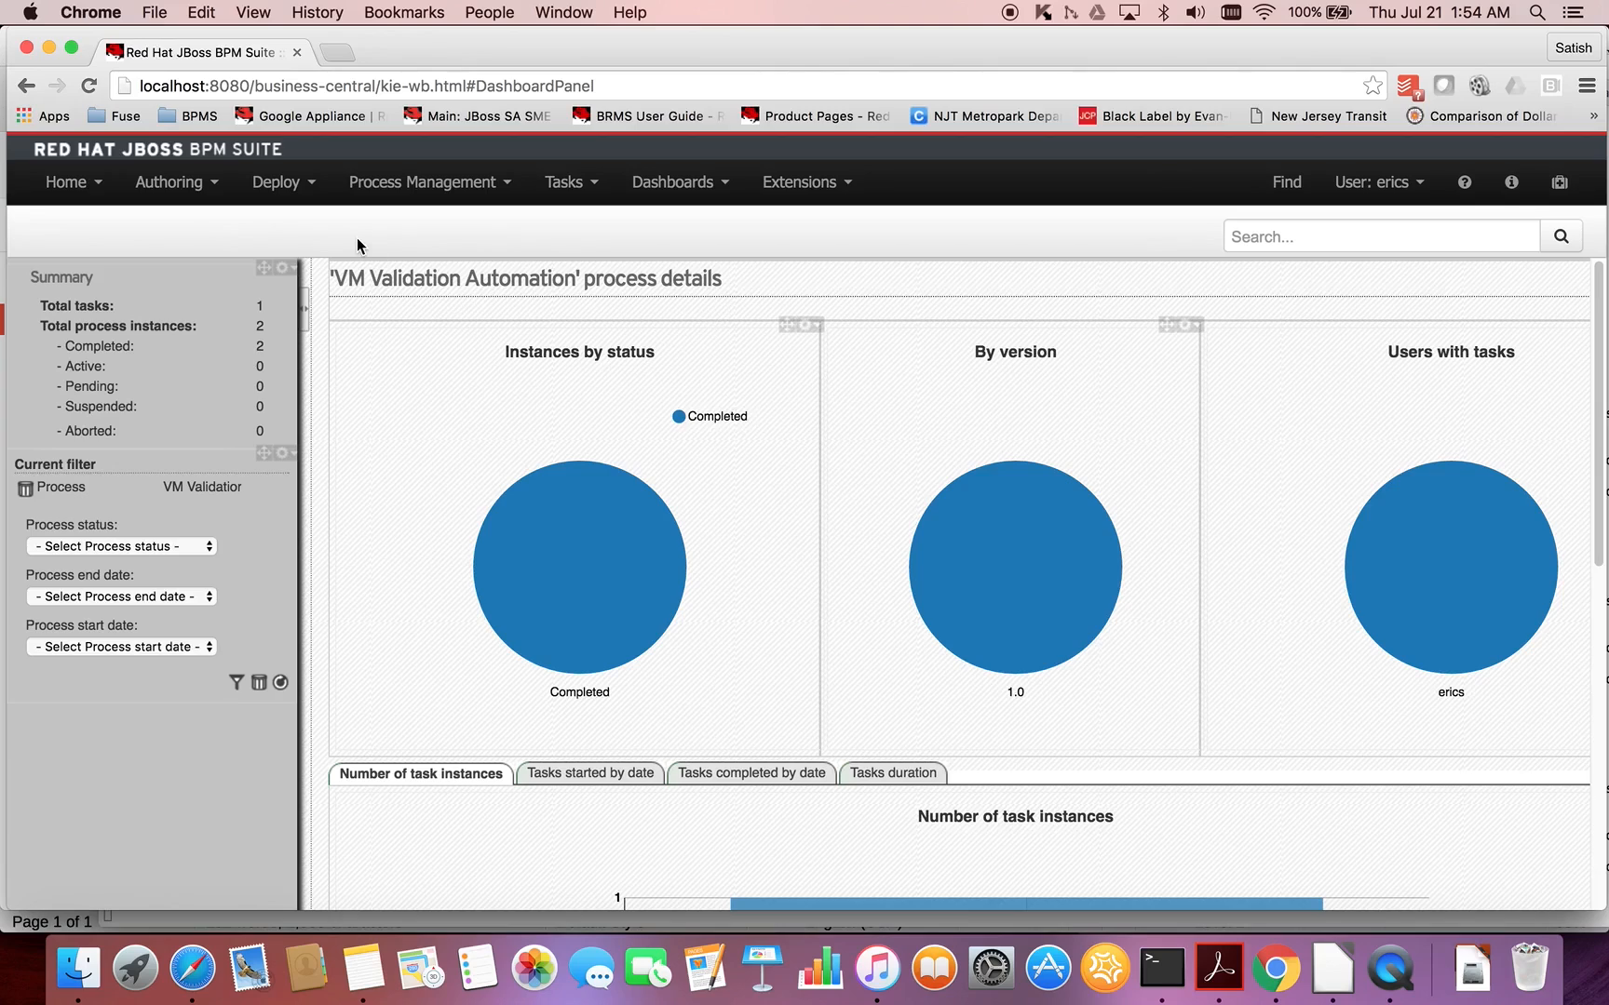
# - Return to Project Authoring and show the Project Explorer in Project View, then in Repository View again
pyautogui.click(197, 186)
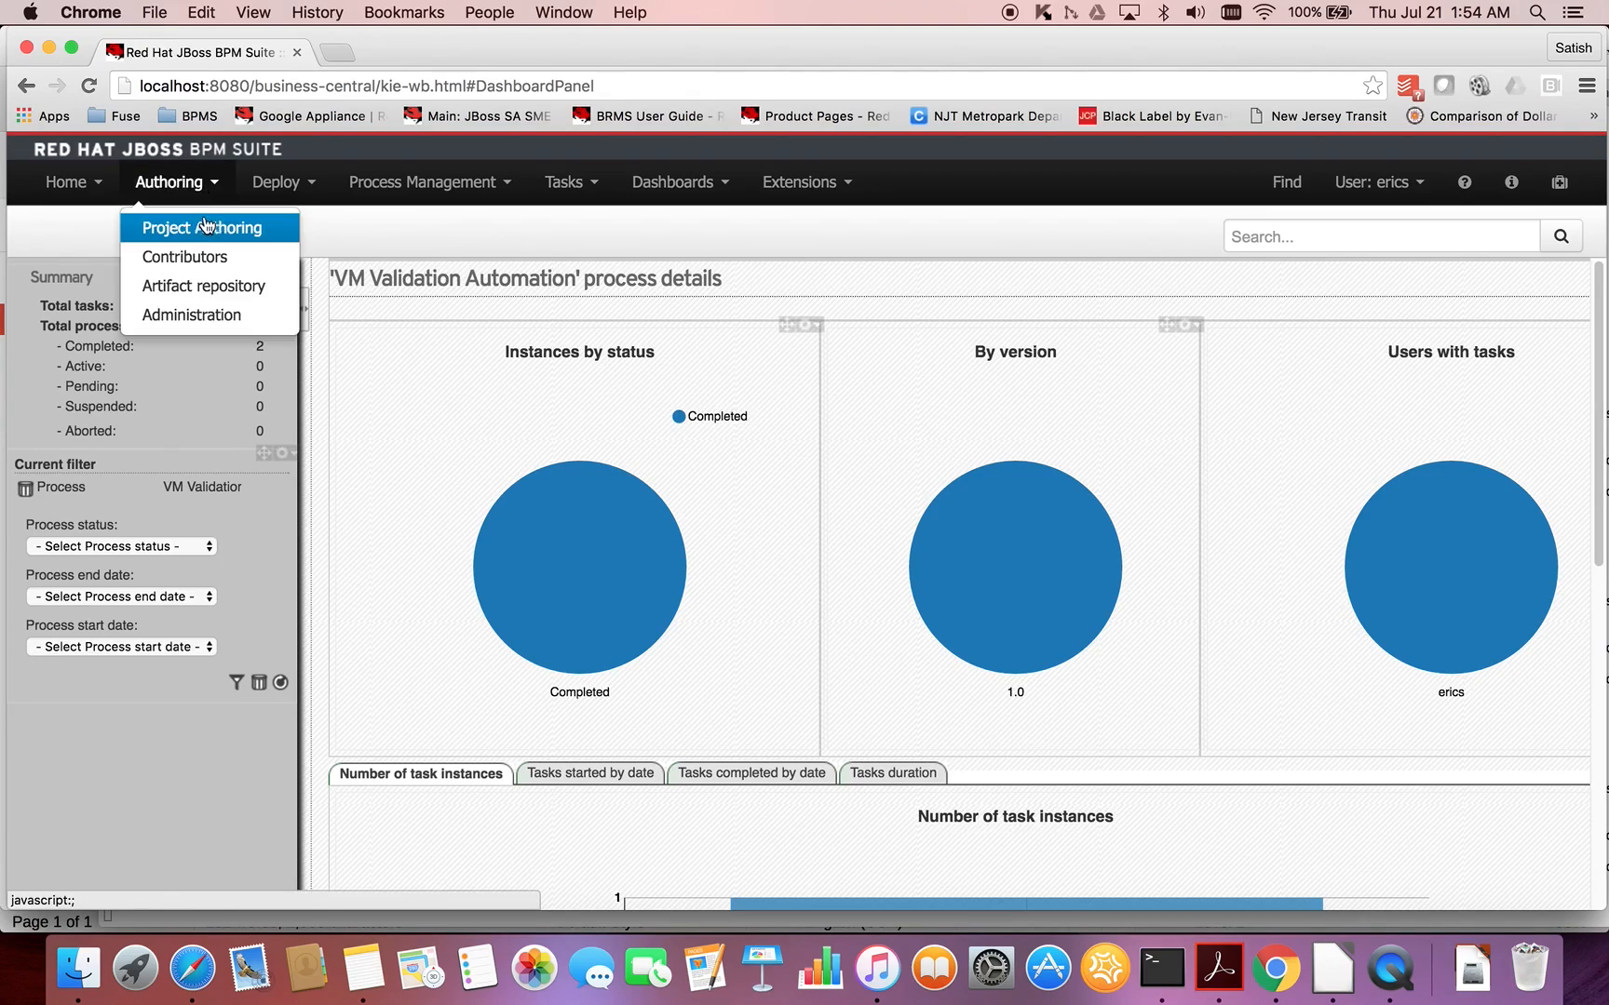
pyautogui.click(205, 227)
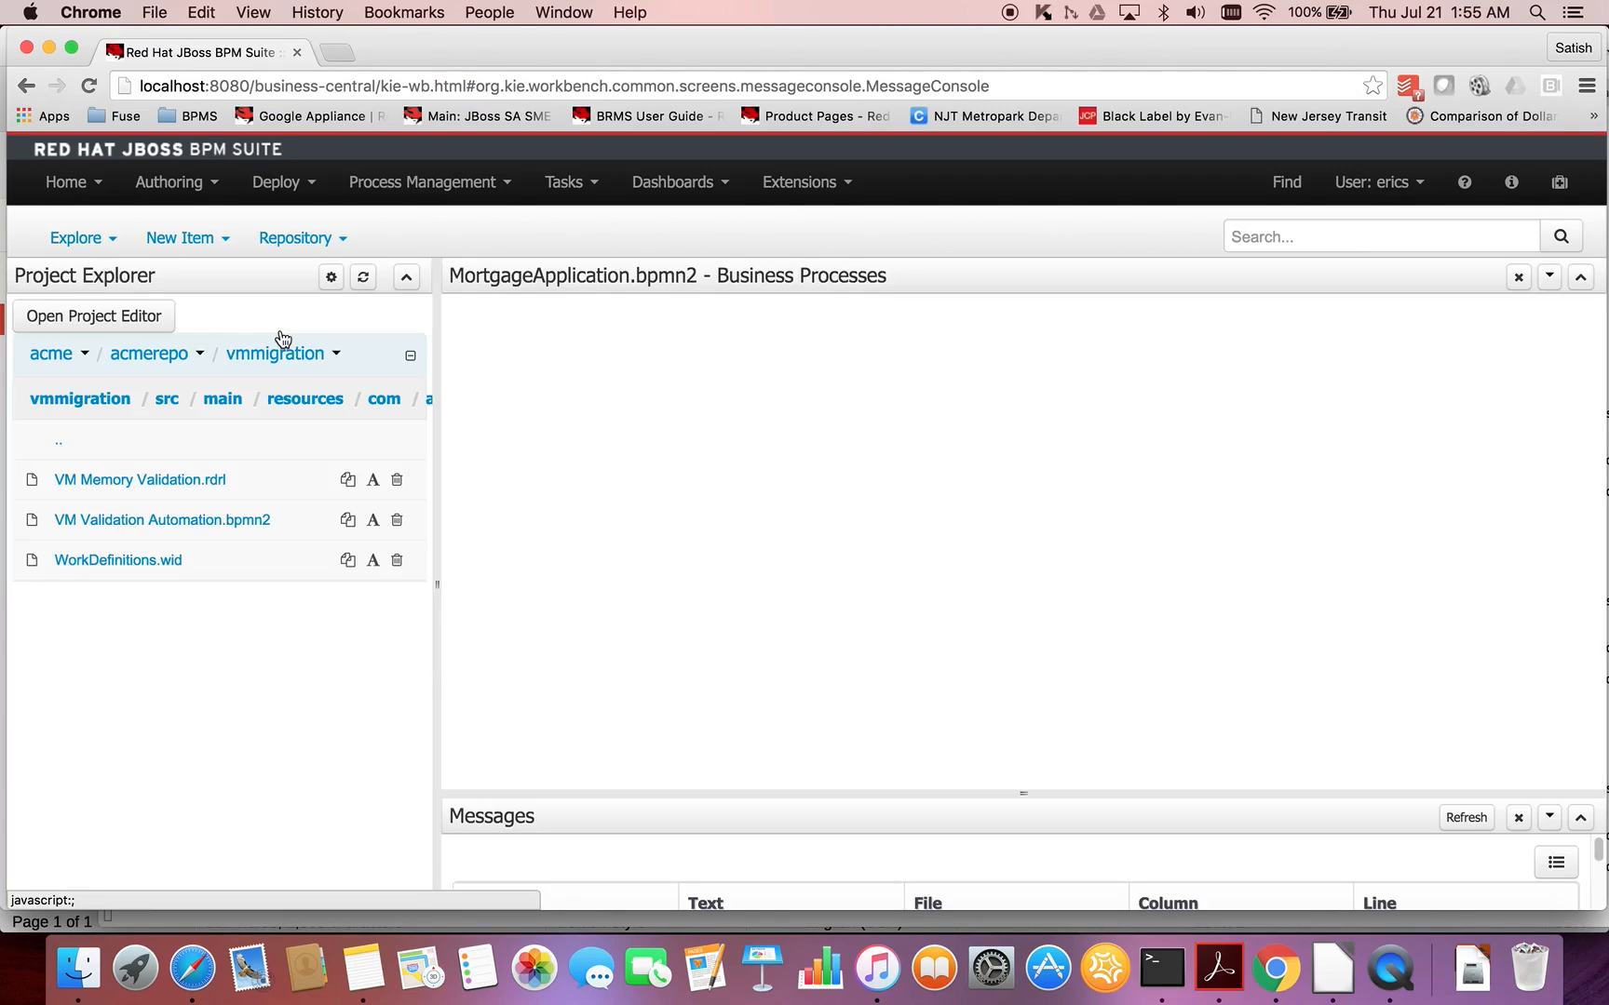
pyautogui.click(331, 277)
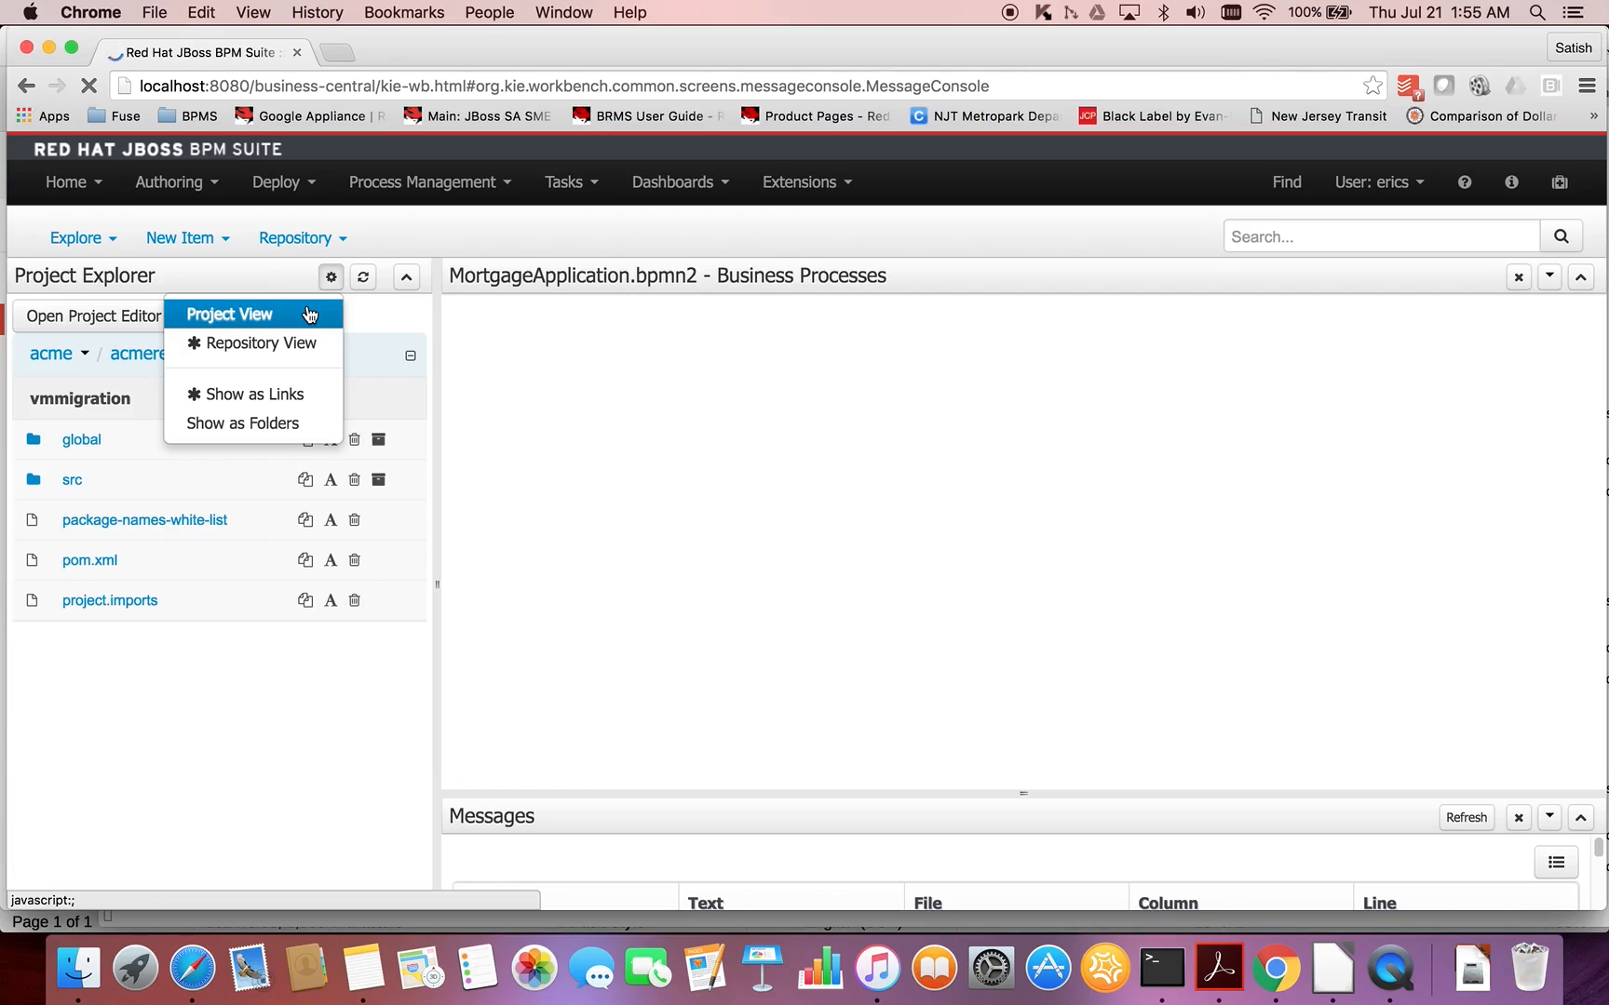
pyautogui.click(308, 315)
pyautogui.click(333, 285)
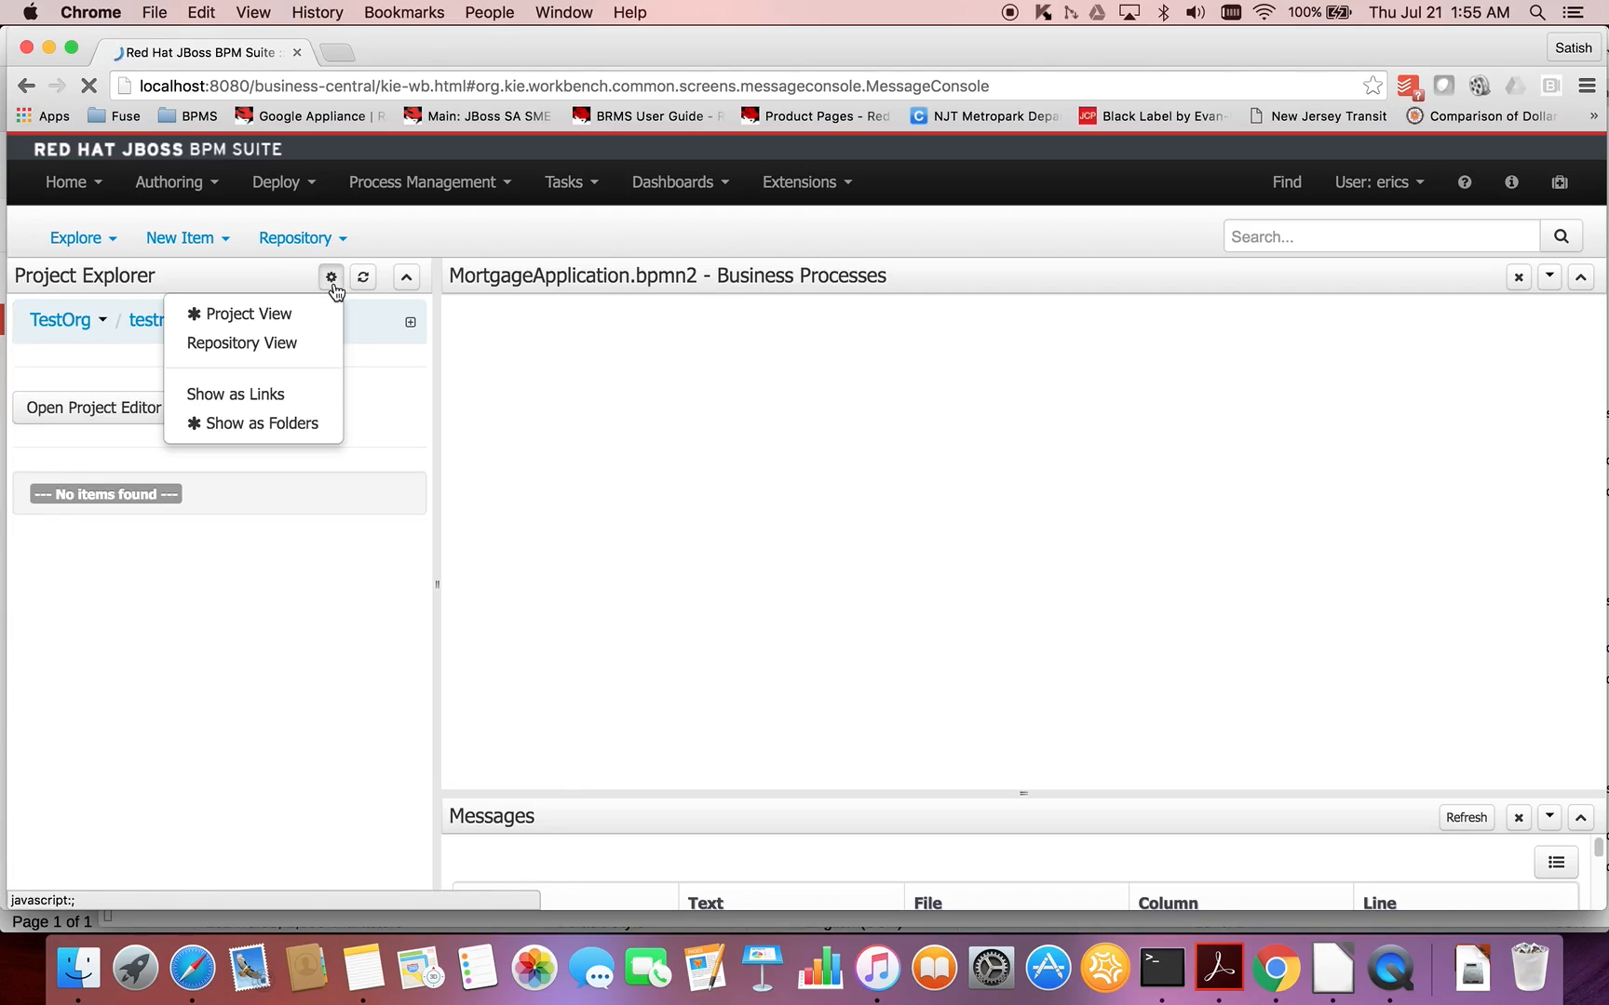
pyautogui.click(294, 344)
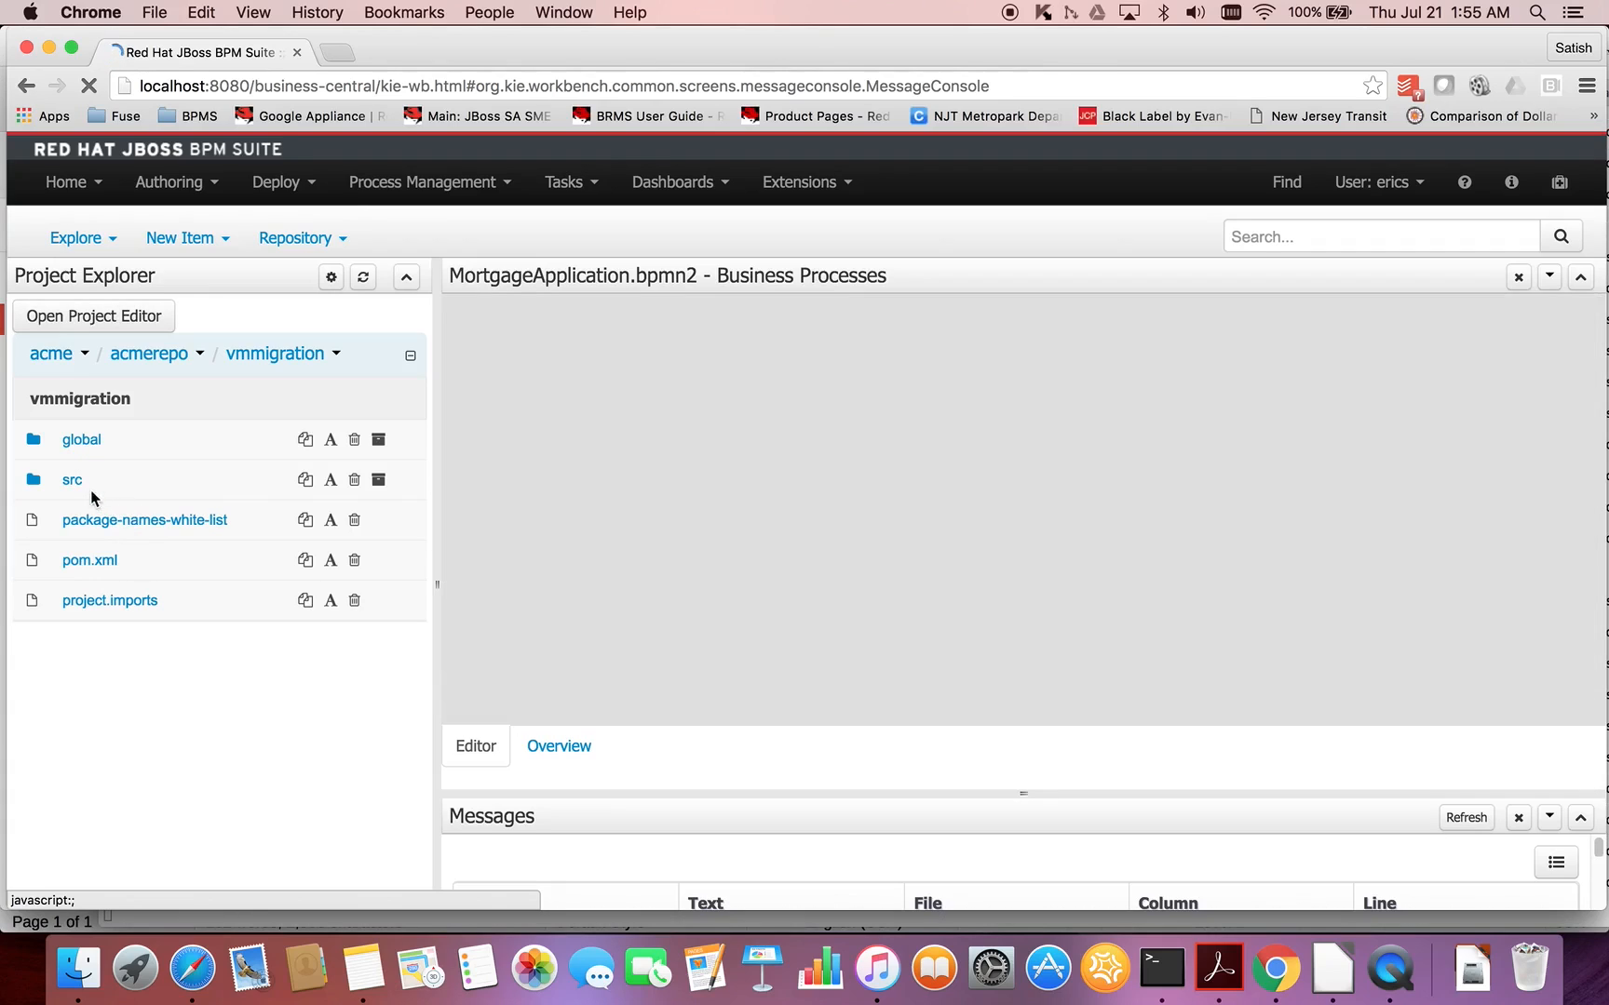
# - Open VM Validation Automation.bpmn2 from the com package folders under src/main/resources of the vmmigration project
pyautogui.click(83, 484)
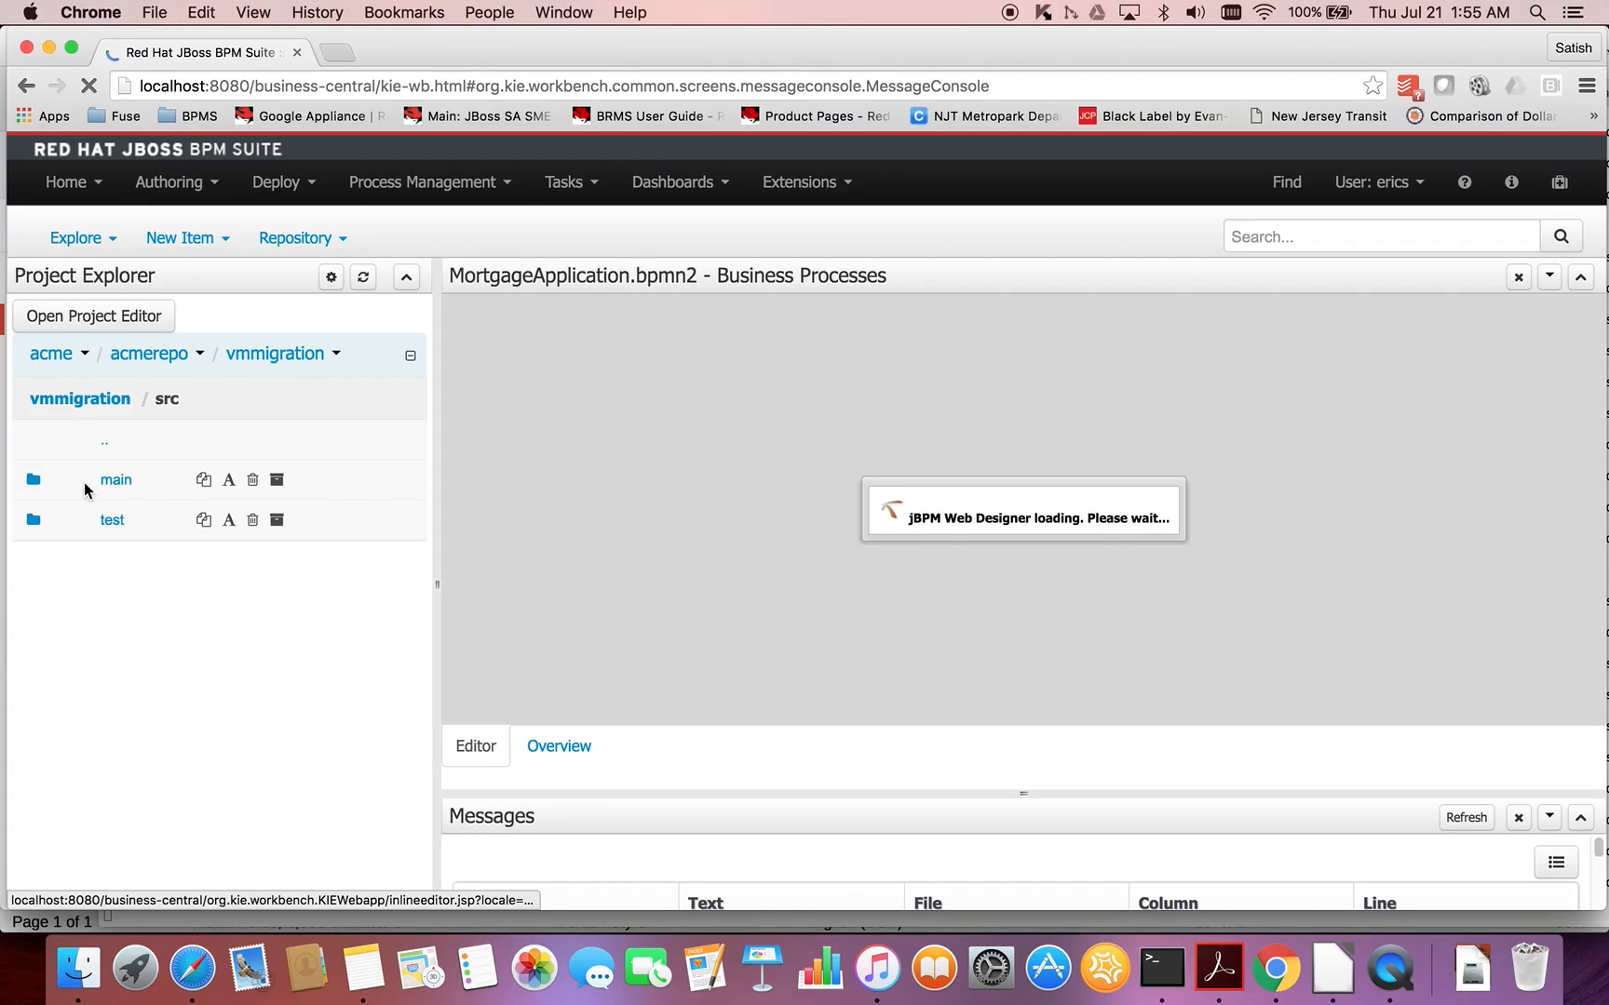
pyautogui.click(109, 486)
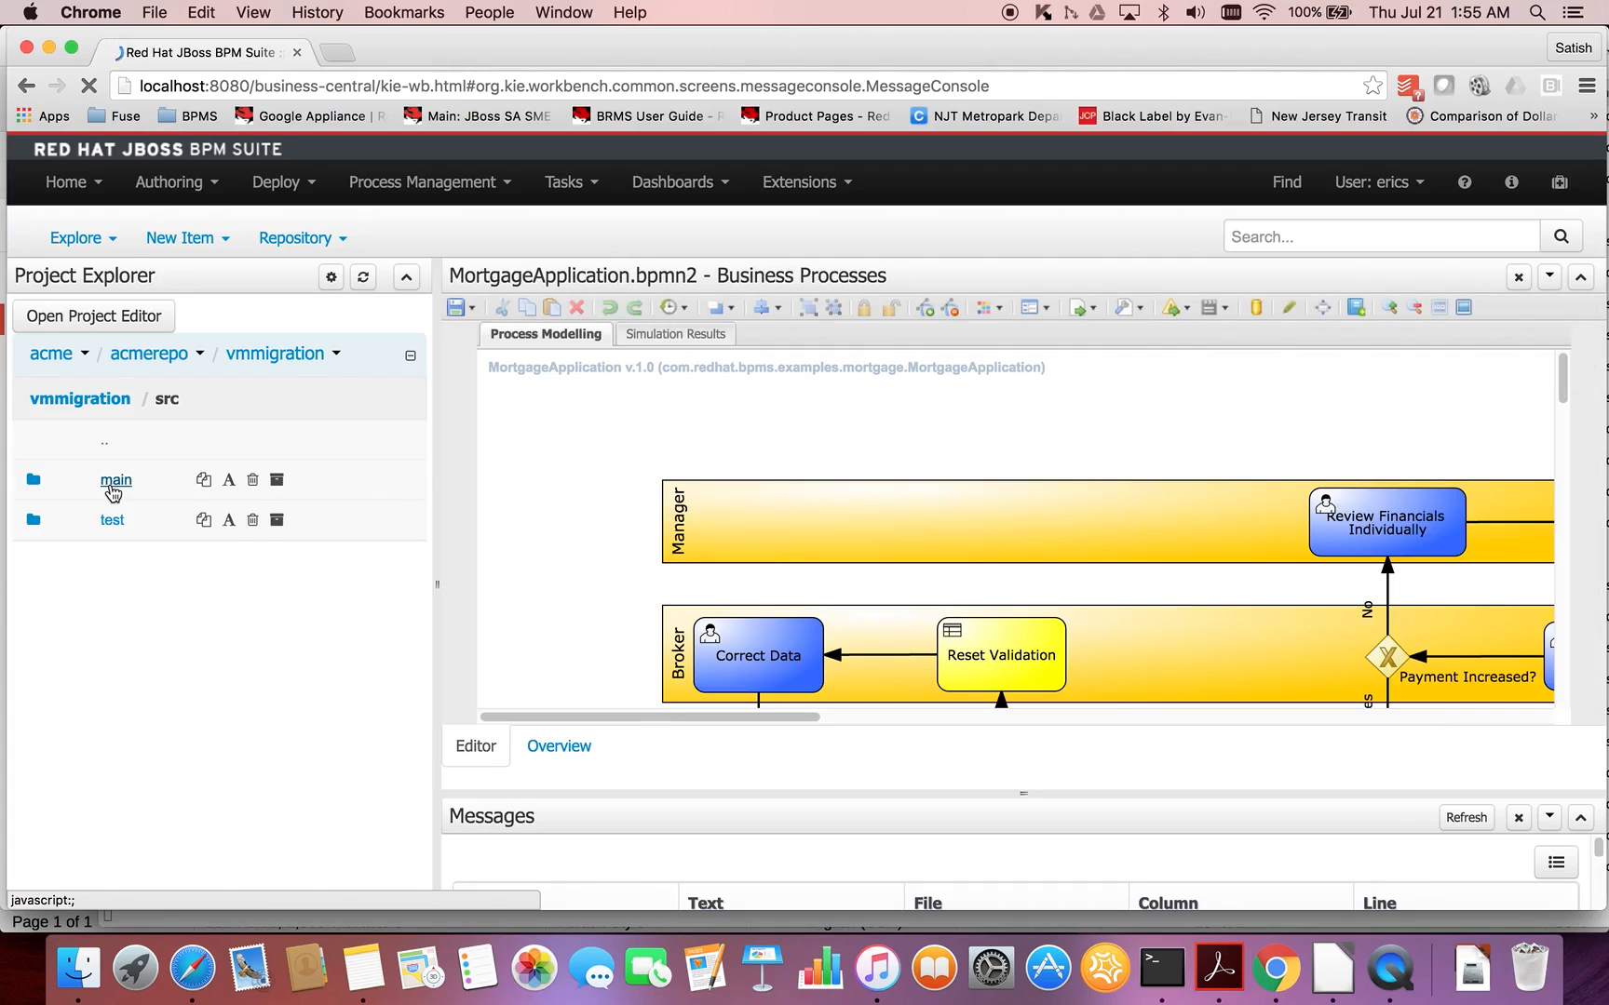
pyautogui.click(113, 523)
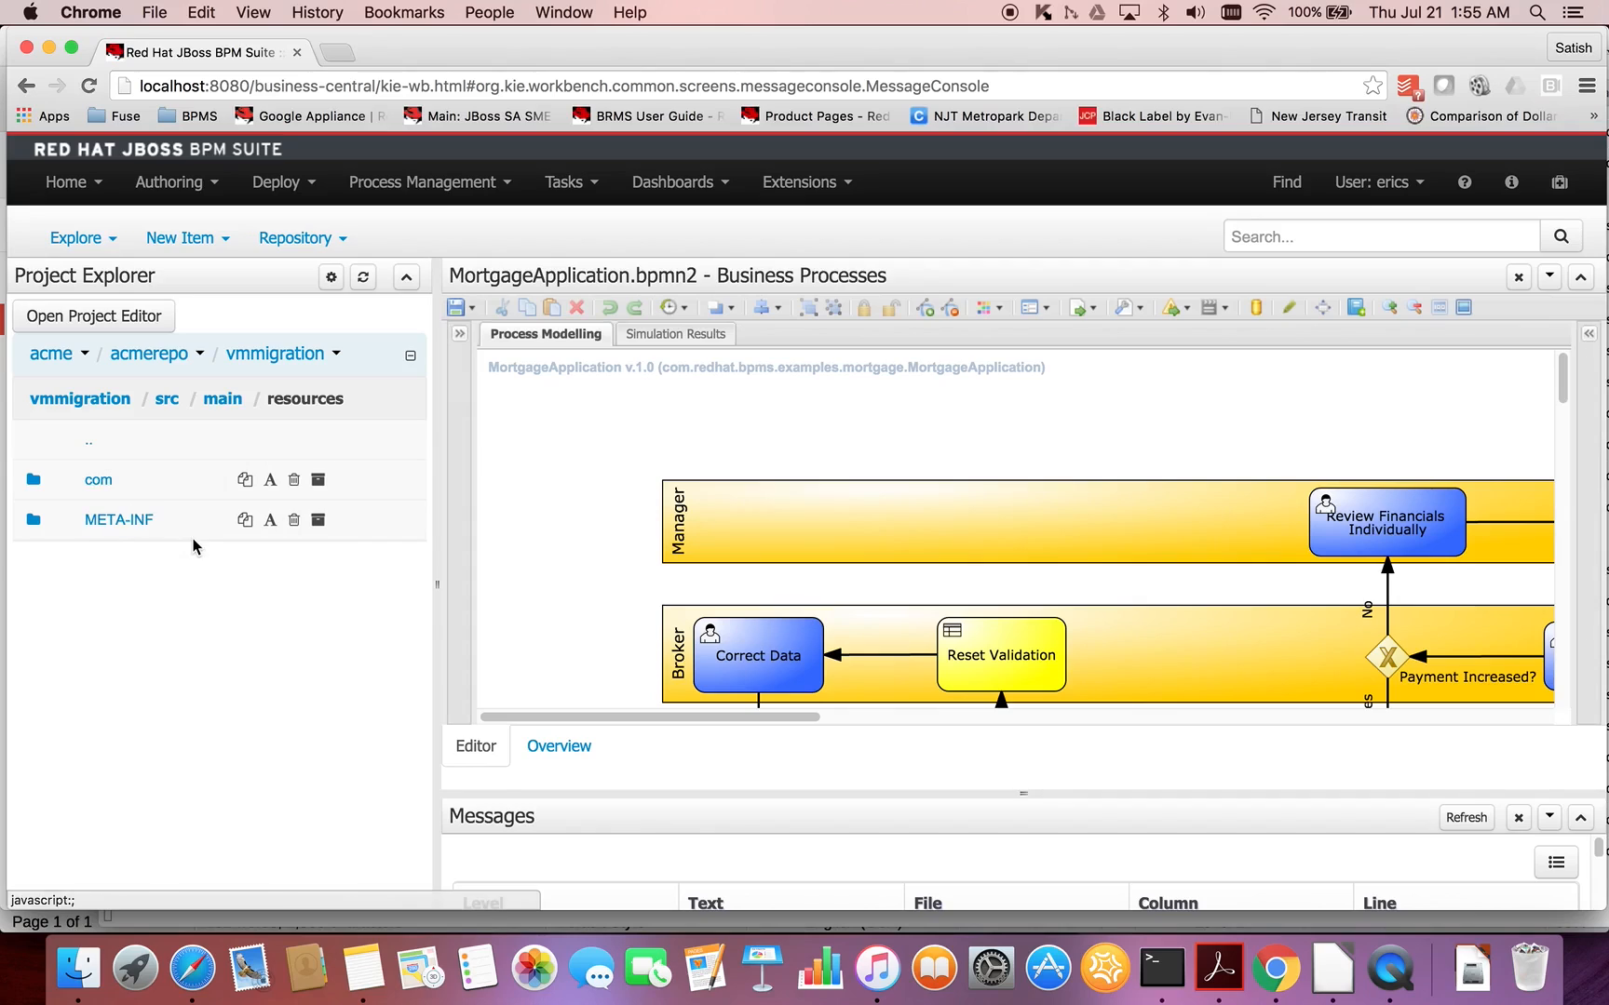
pyautogui.click(108, 487)
pyautogui.click(113, 480)
pyautogui.click(108, 480)
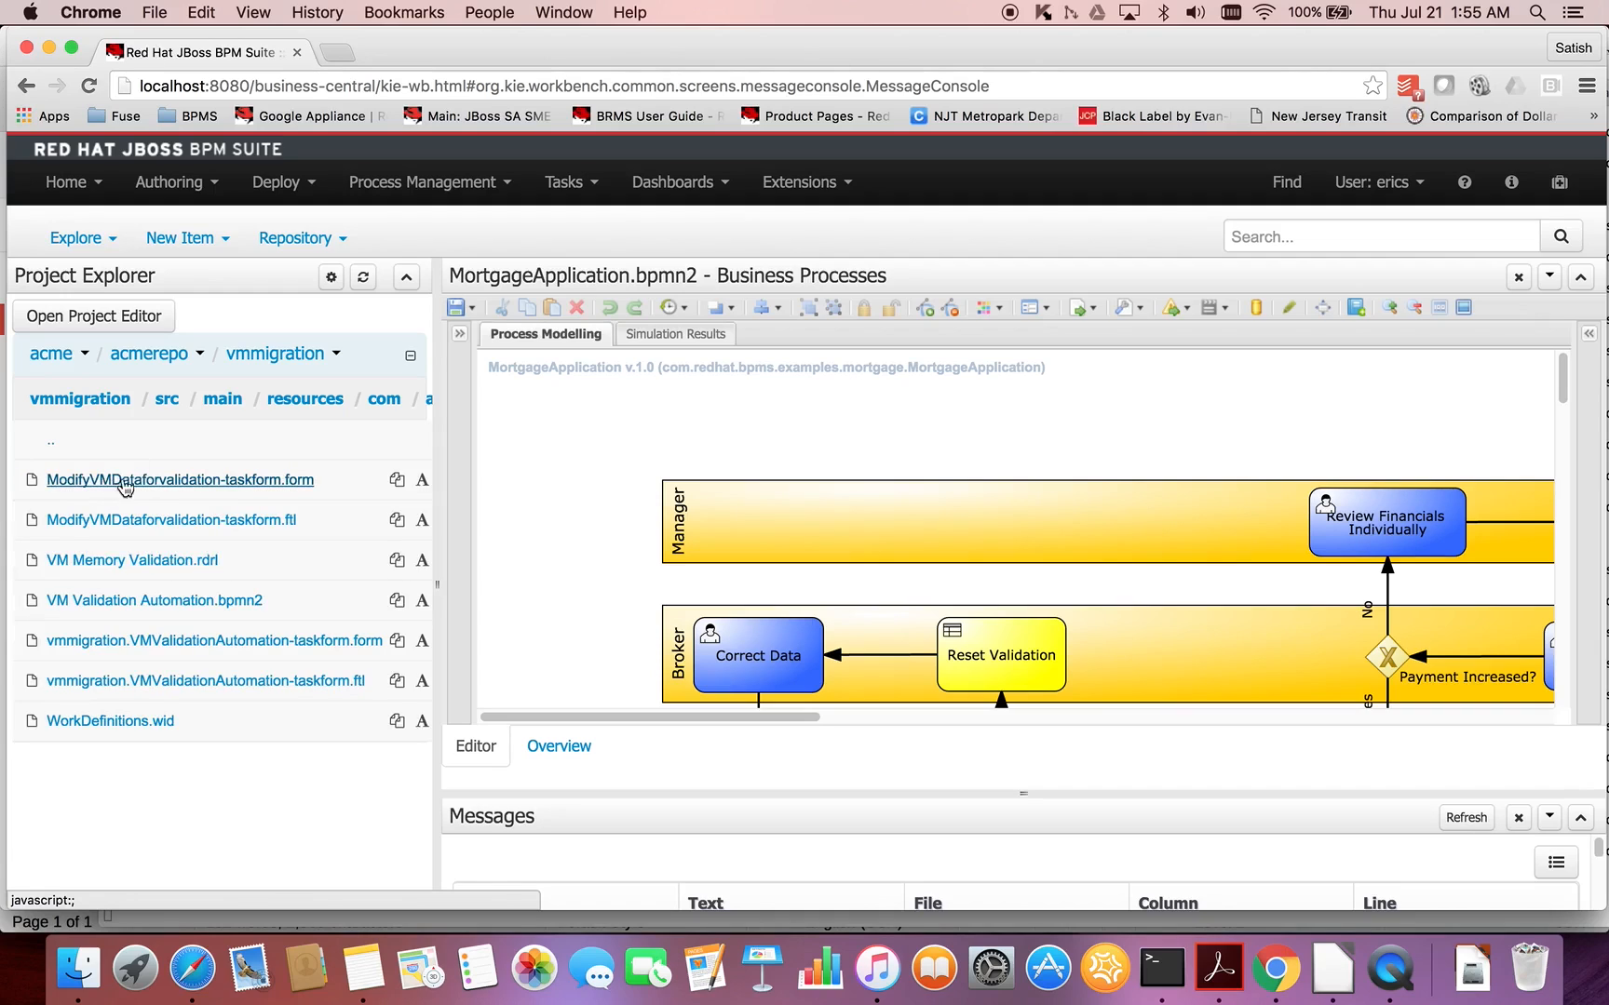
pyautogui.click(193, 607)
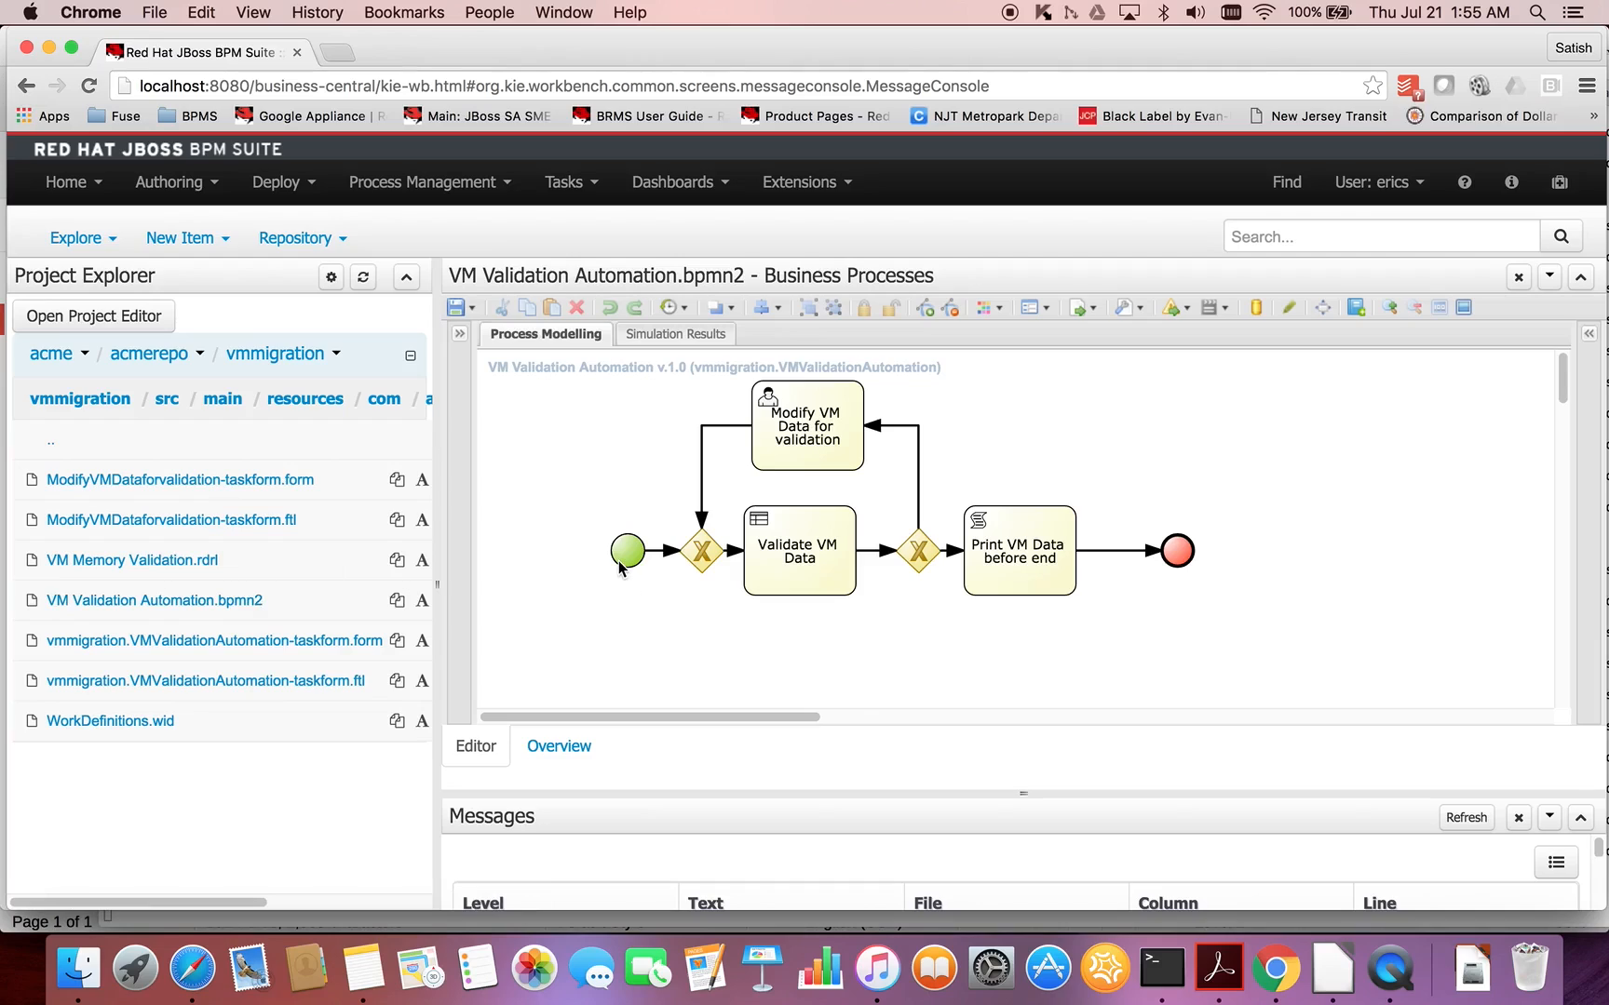
# - Walk through the process diagram by selecting Validate VM Data, Modify VM Data for validation, and Print VM Data before end
pyautogui.click(796, 582)
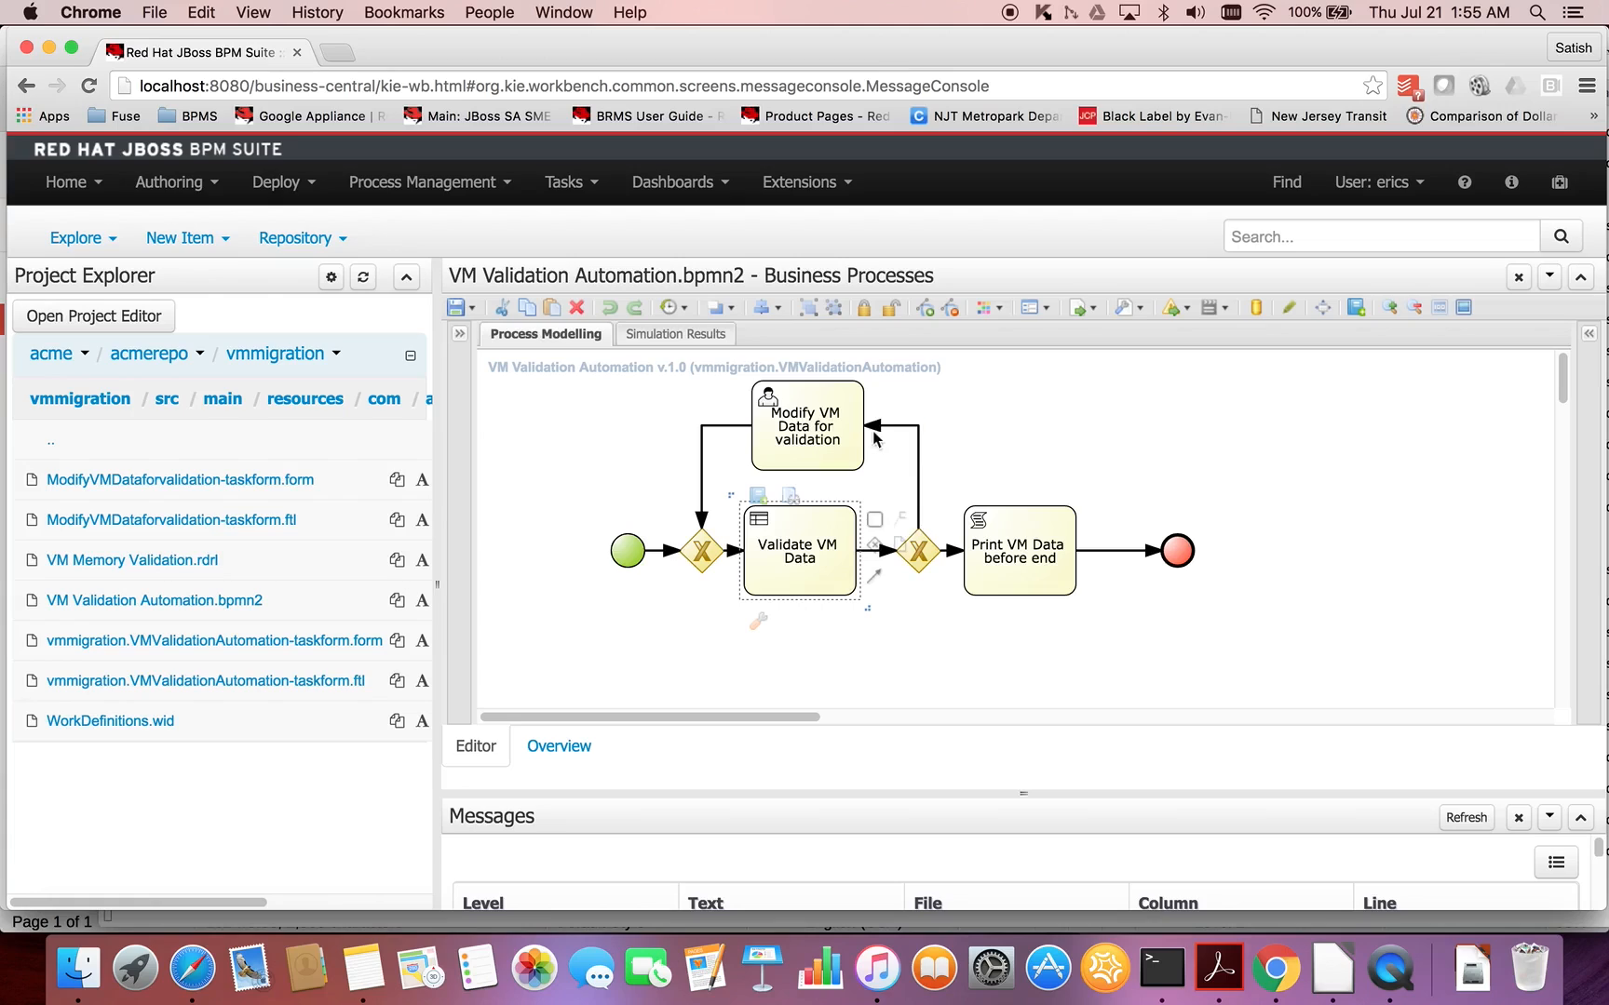
pyautogui.click(843, 451)
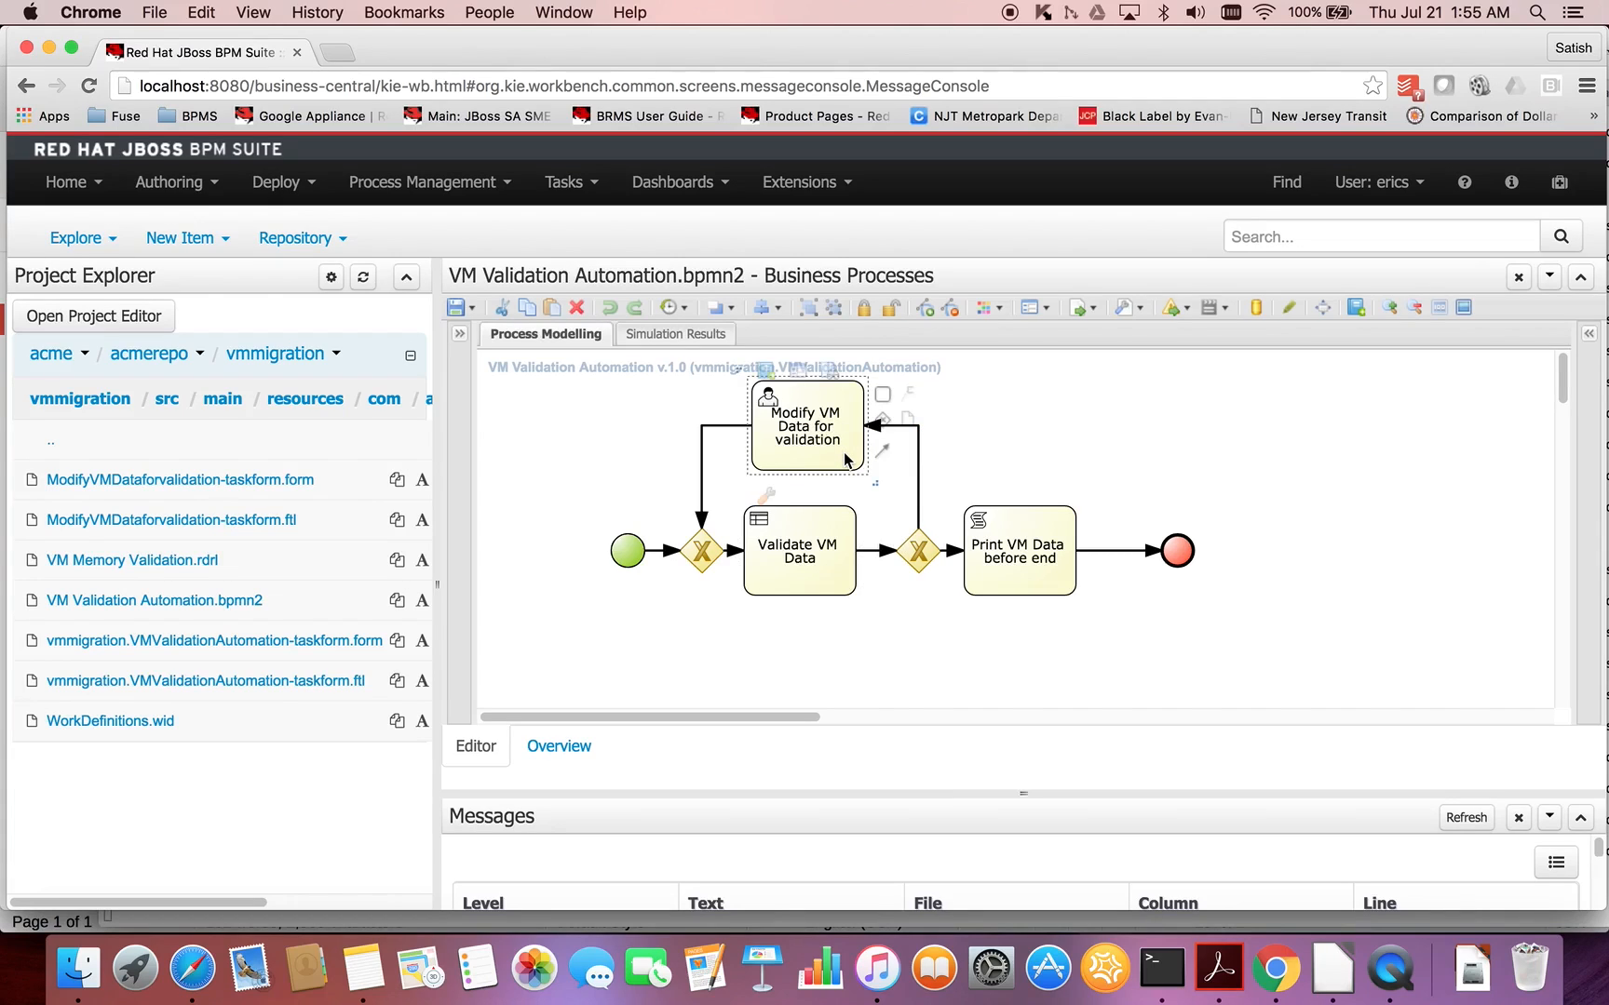
pyautogui.click(976, 580)
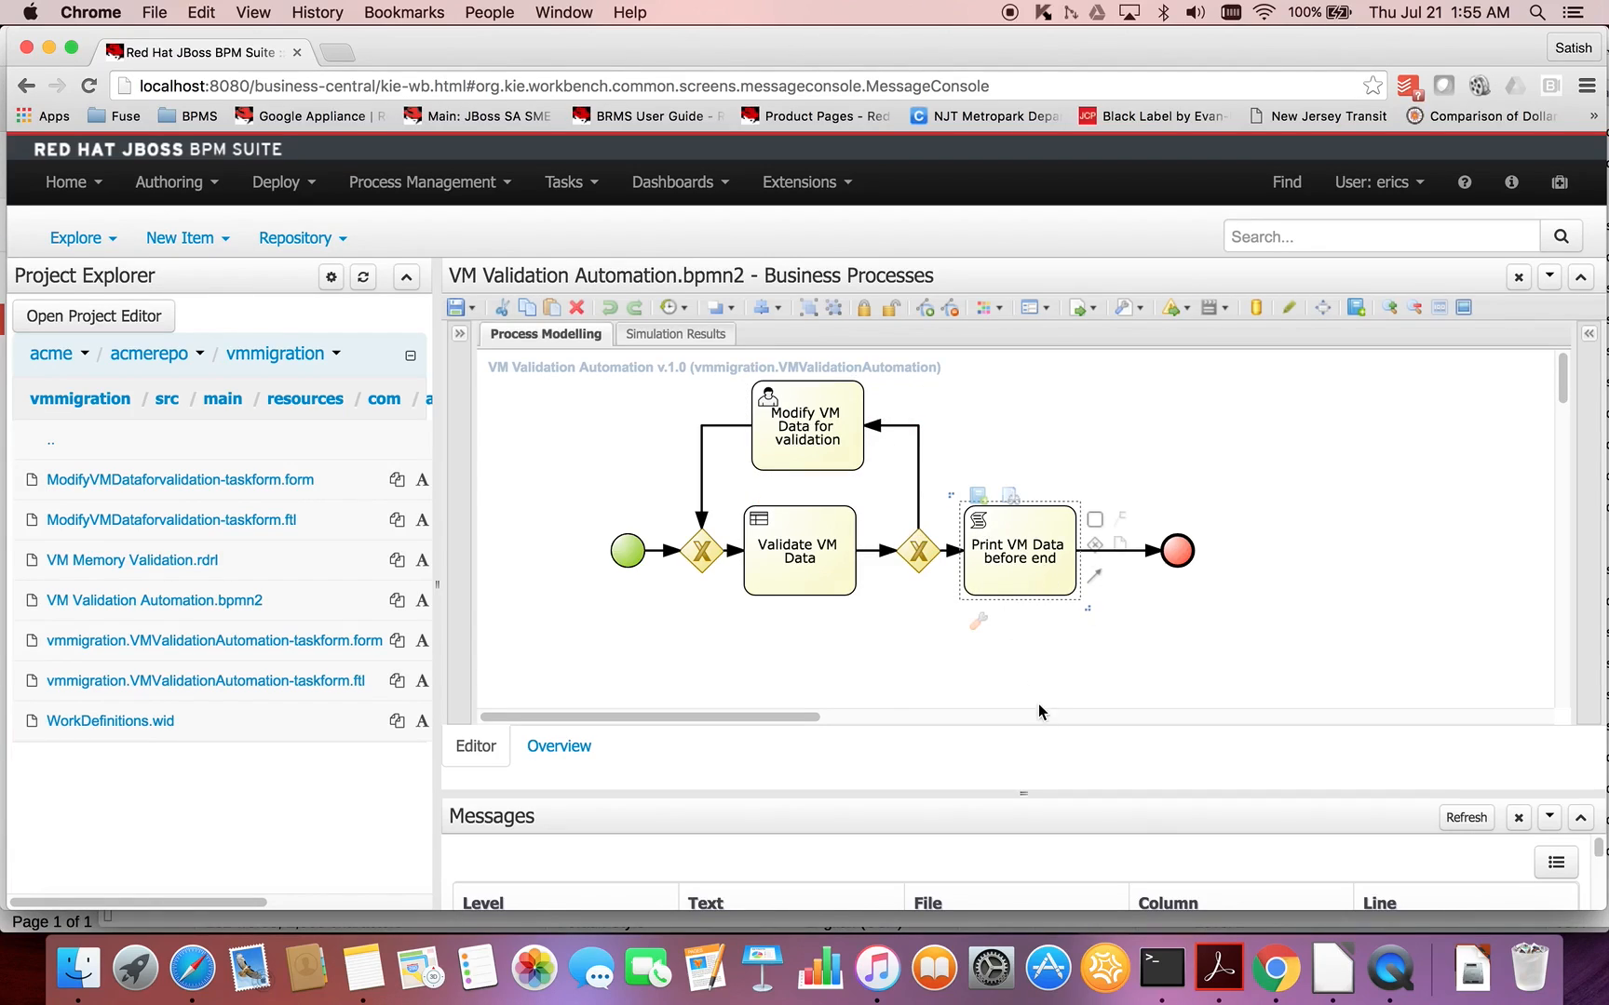
# - Switch to Terminal, find the two "Completed the validation successfully" lines in the standalone.sh server log, and highlight each one
pyautogui.click(1162, 969)
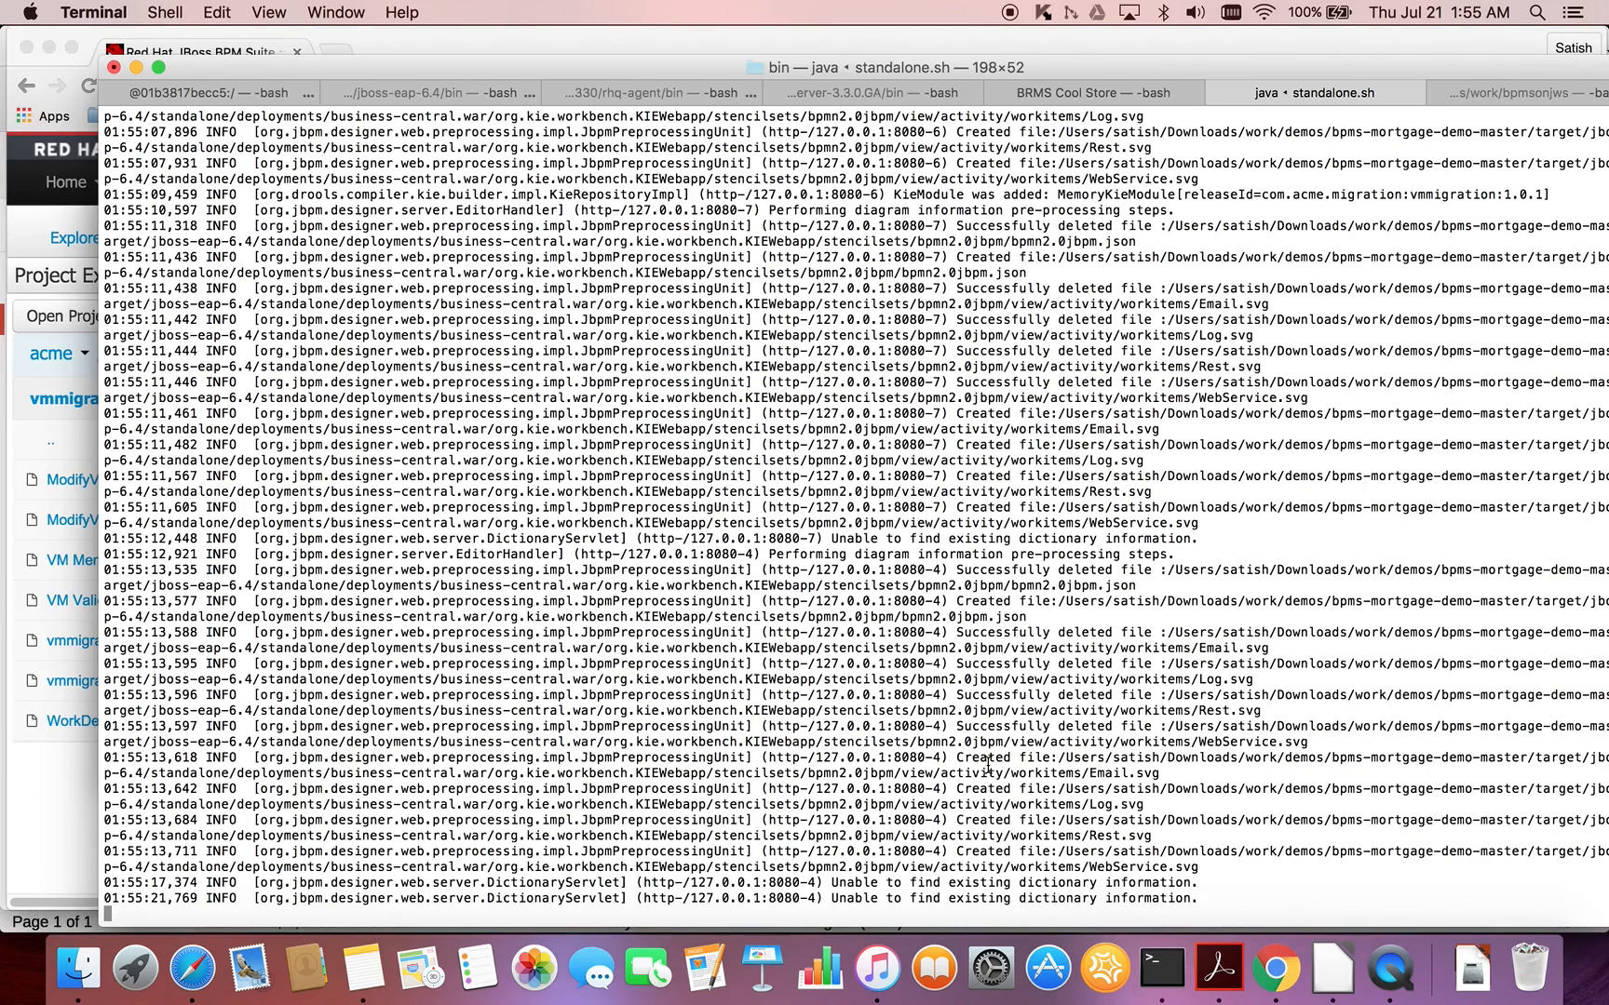
pyautogui.scroll(10, 988, 765)
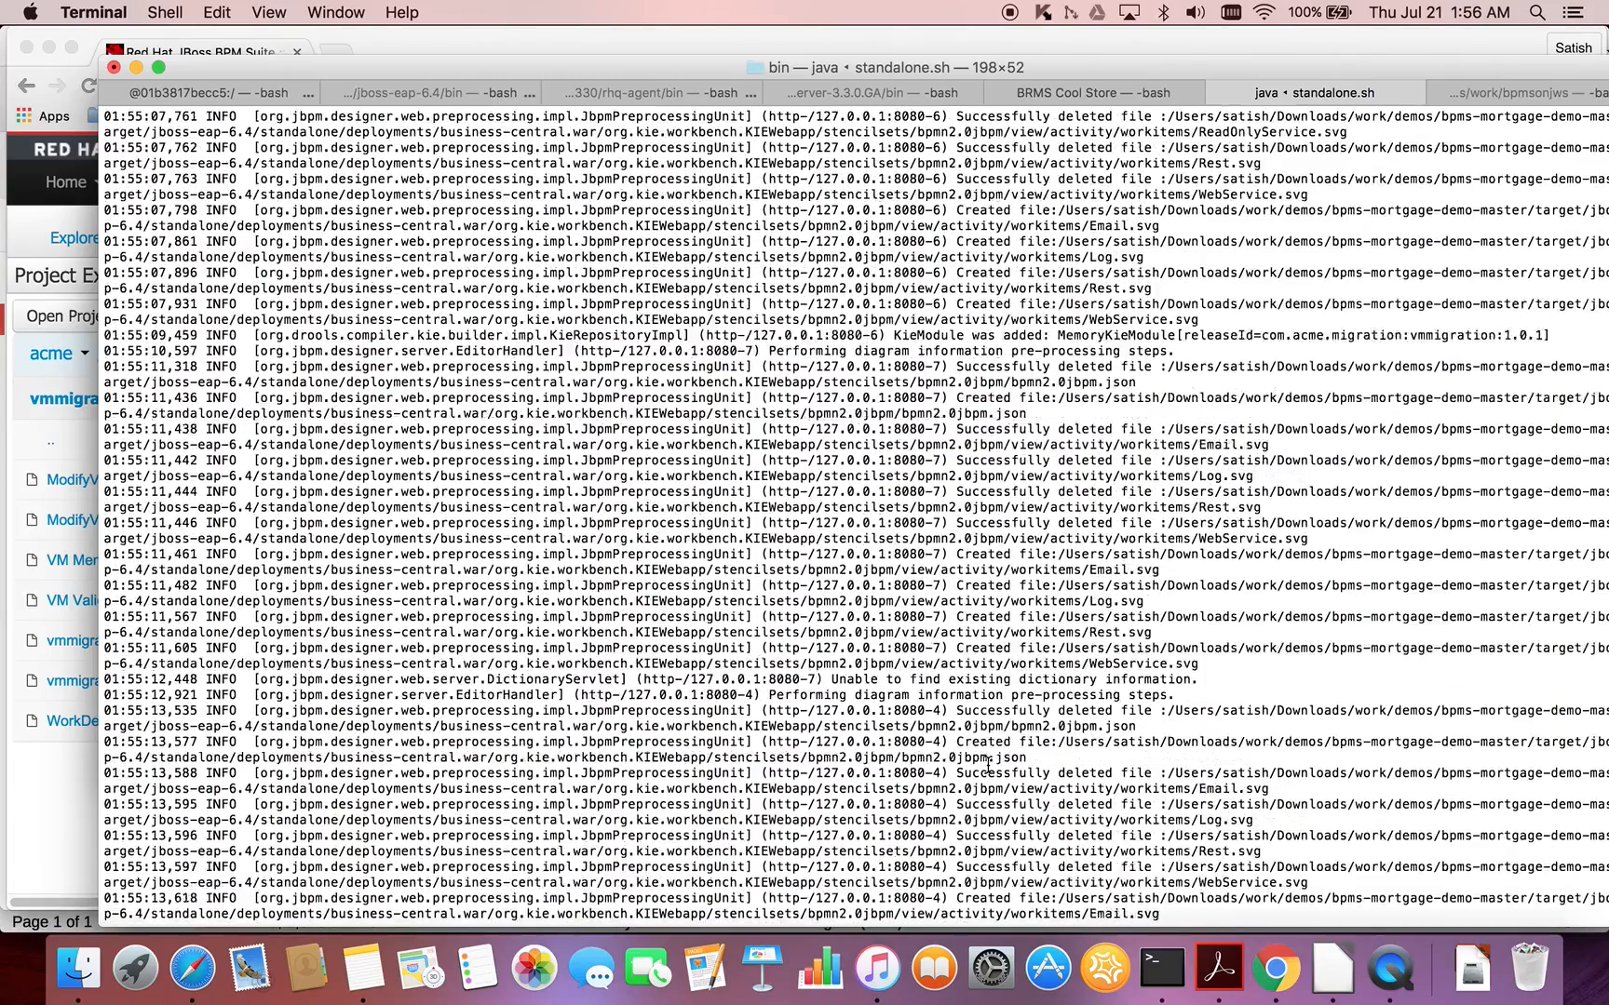
pyautogui.scroll(5, 988, 765)
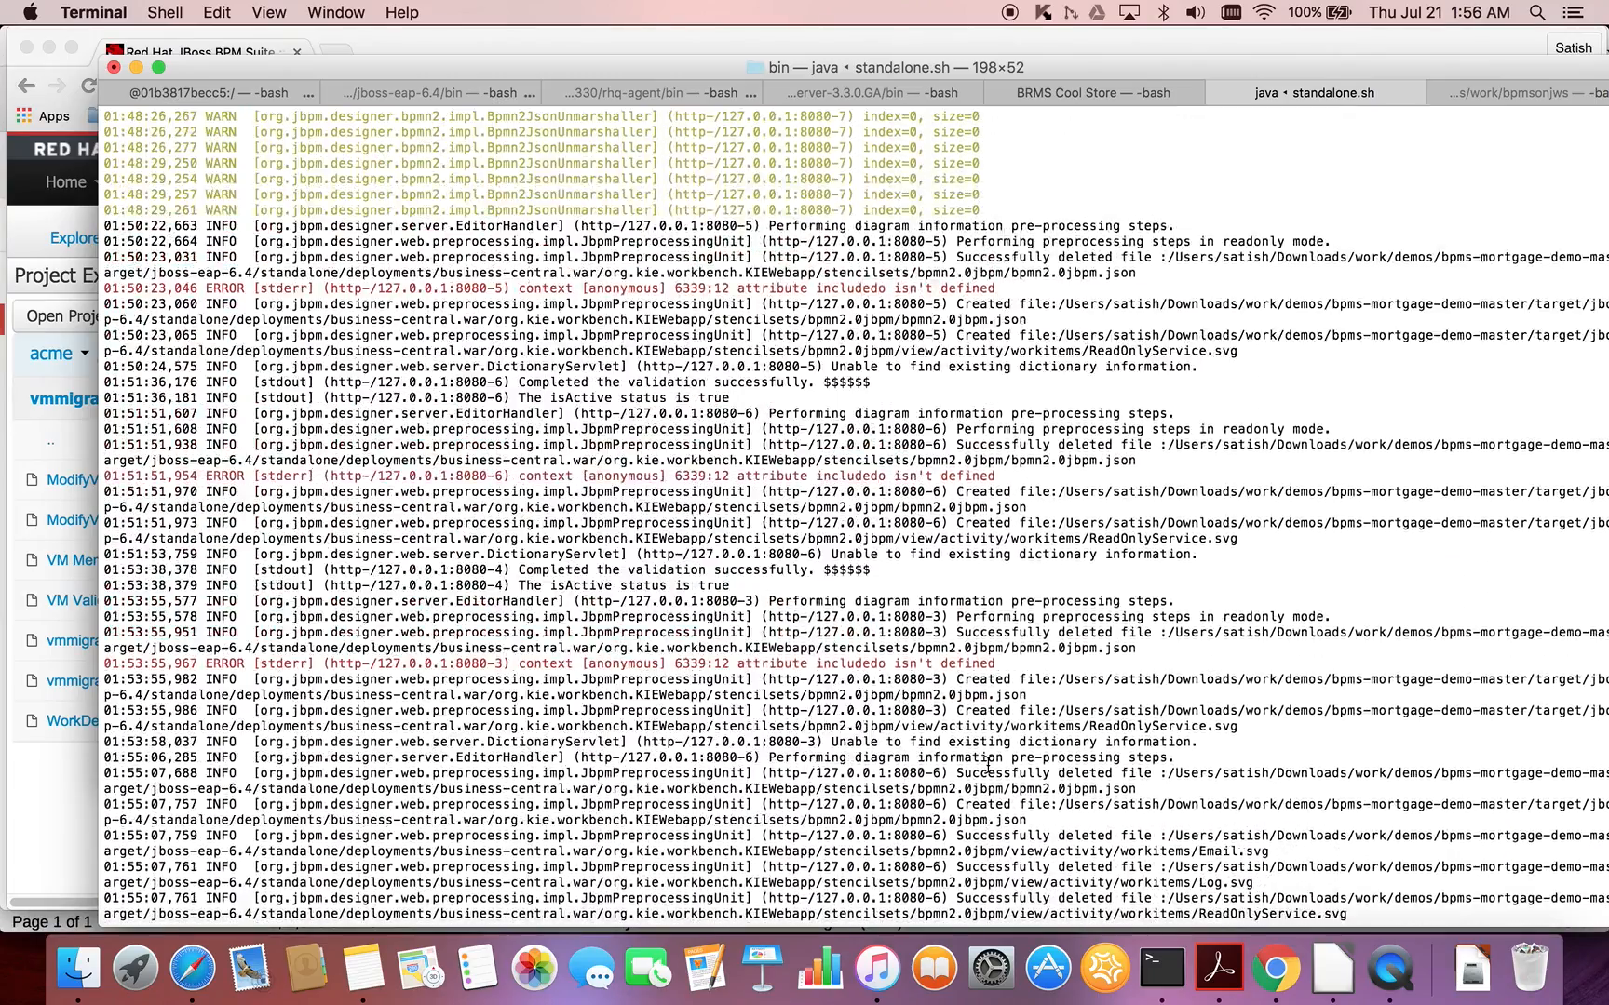
pyautogui.scroll(-3, 988, 765)
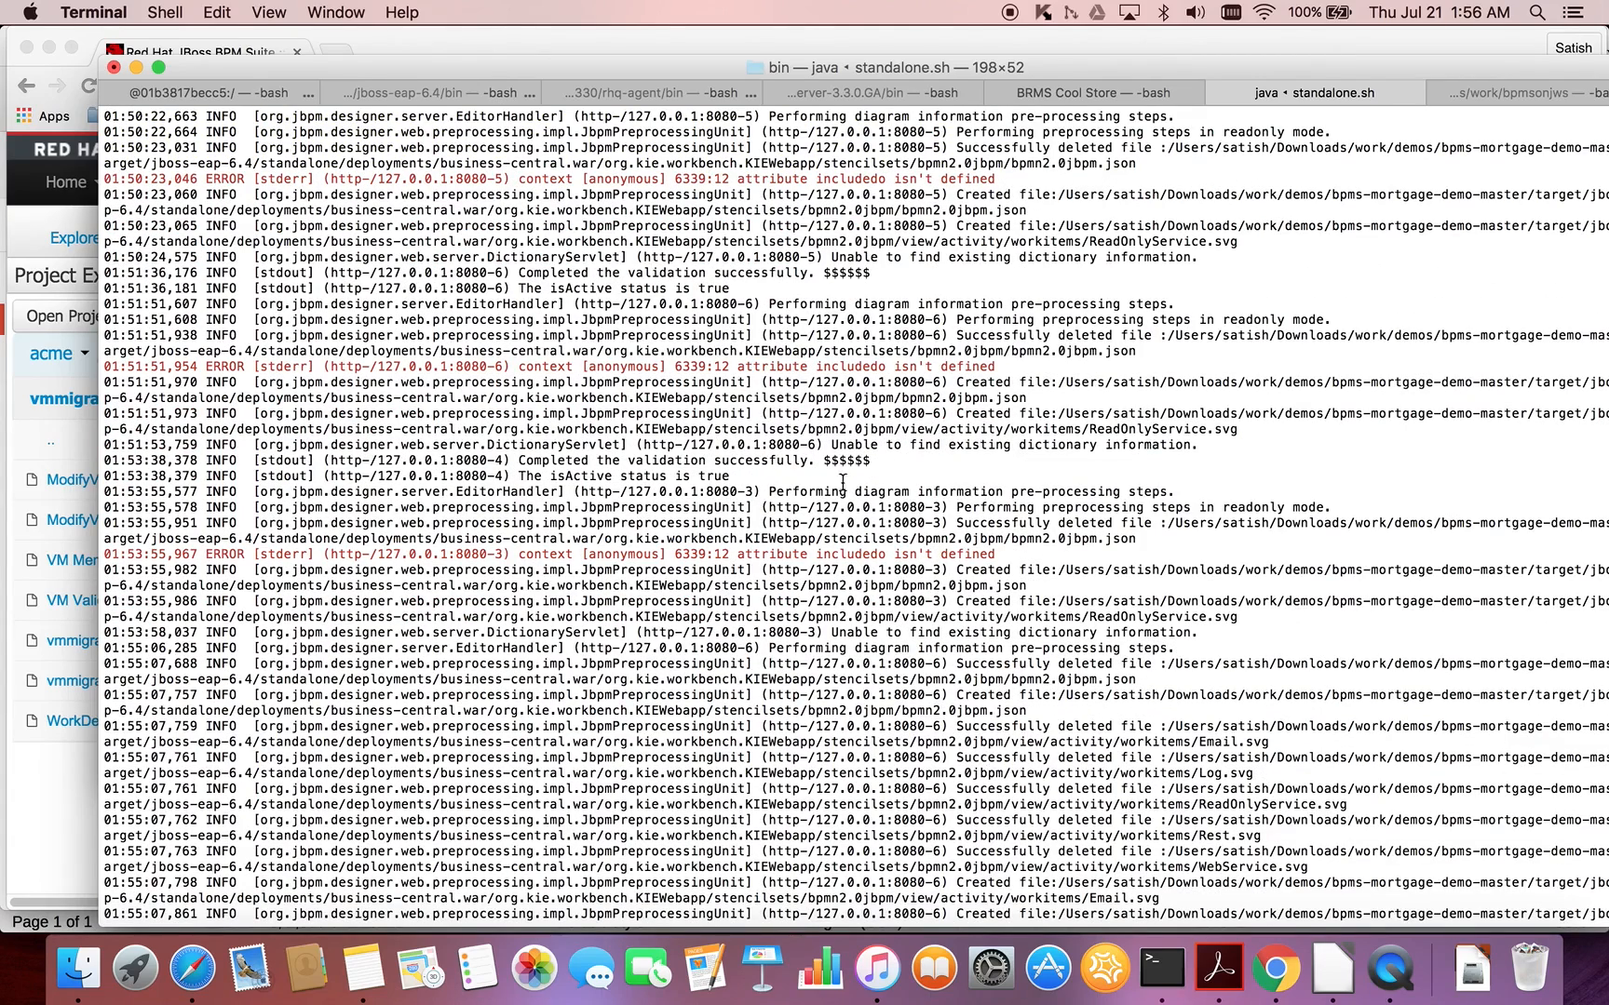
pyautogui.moveTo(521, 273); pyautogui.dragTo(874, 277)
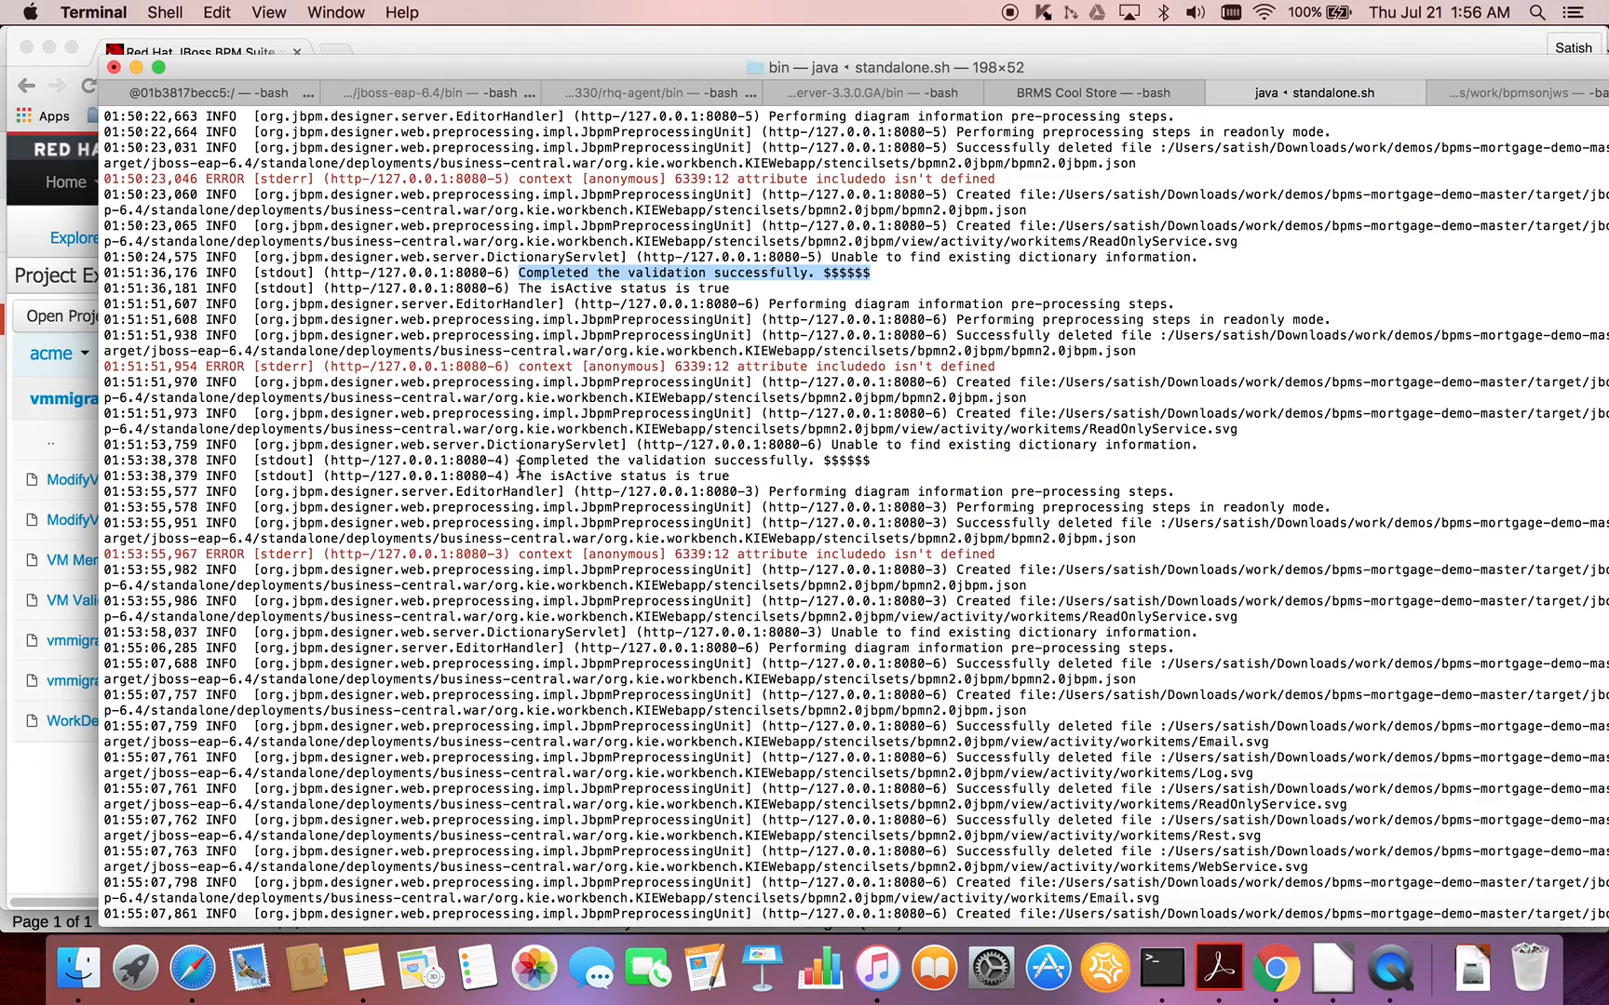
pyautogui.moveTo(518, 459); pyautogui.dragTo(868, 460)
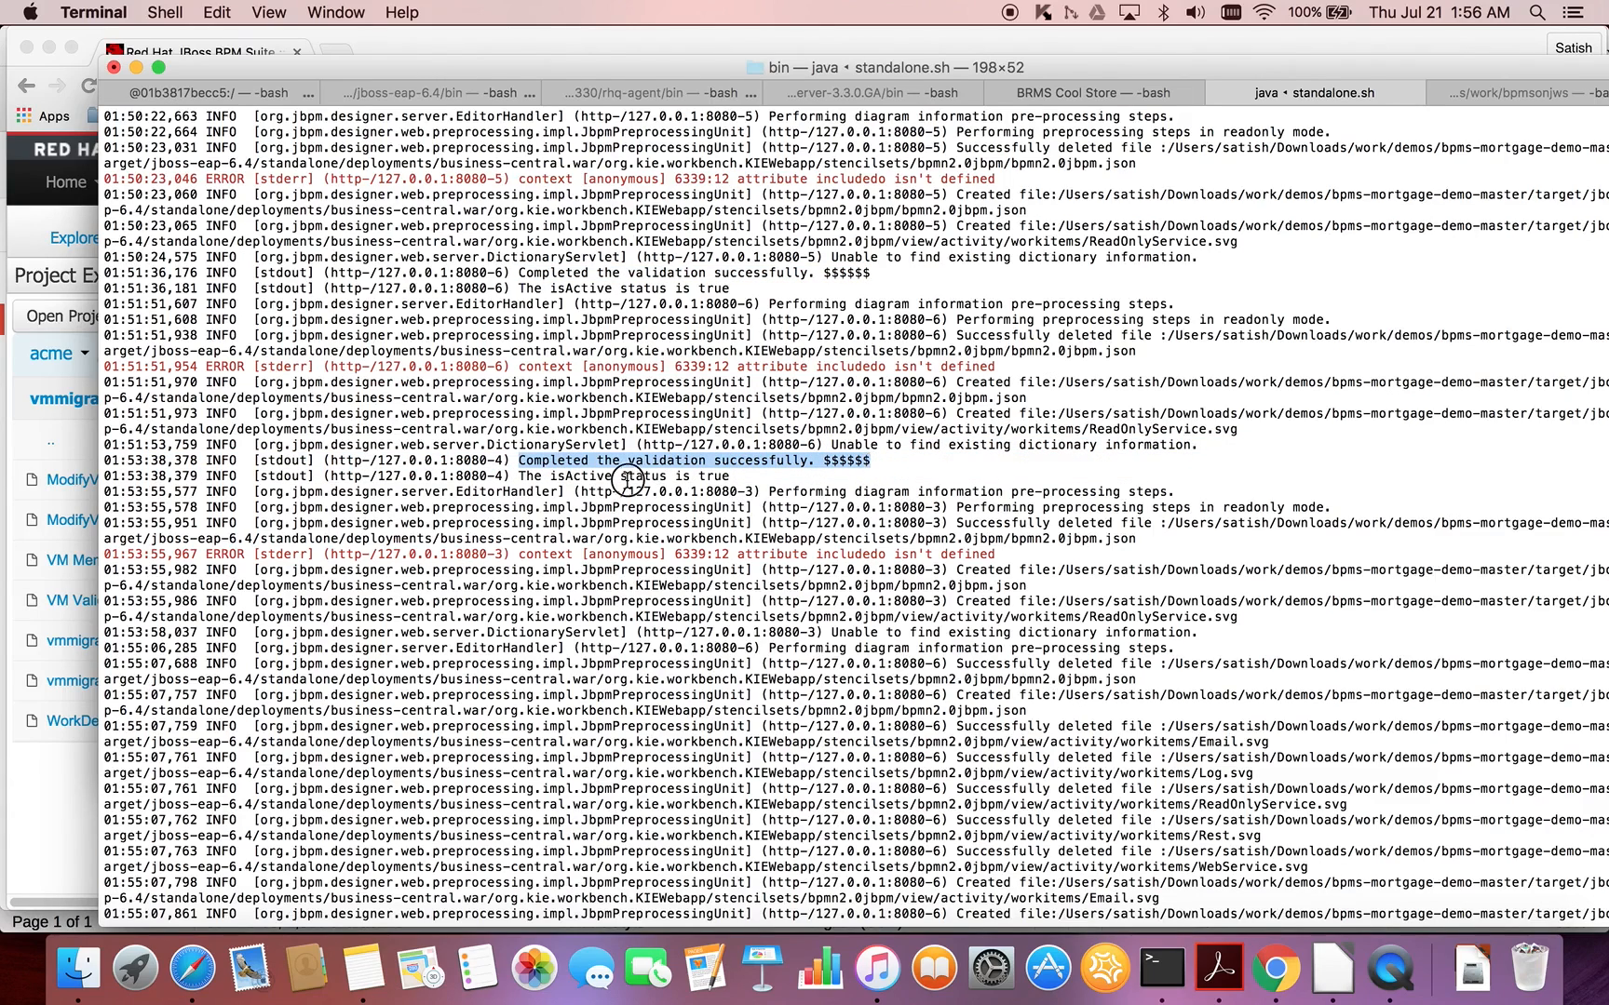
# - Leave the server log for Chrome, open VM Memory Validation.rdrl in the com package folder, and expand the rule's options
pyautogui.tripleClick(630, 480)
pyautogui.click(670, 538)
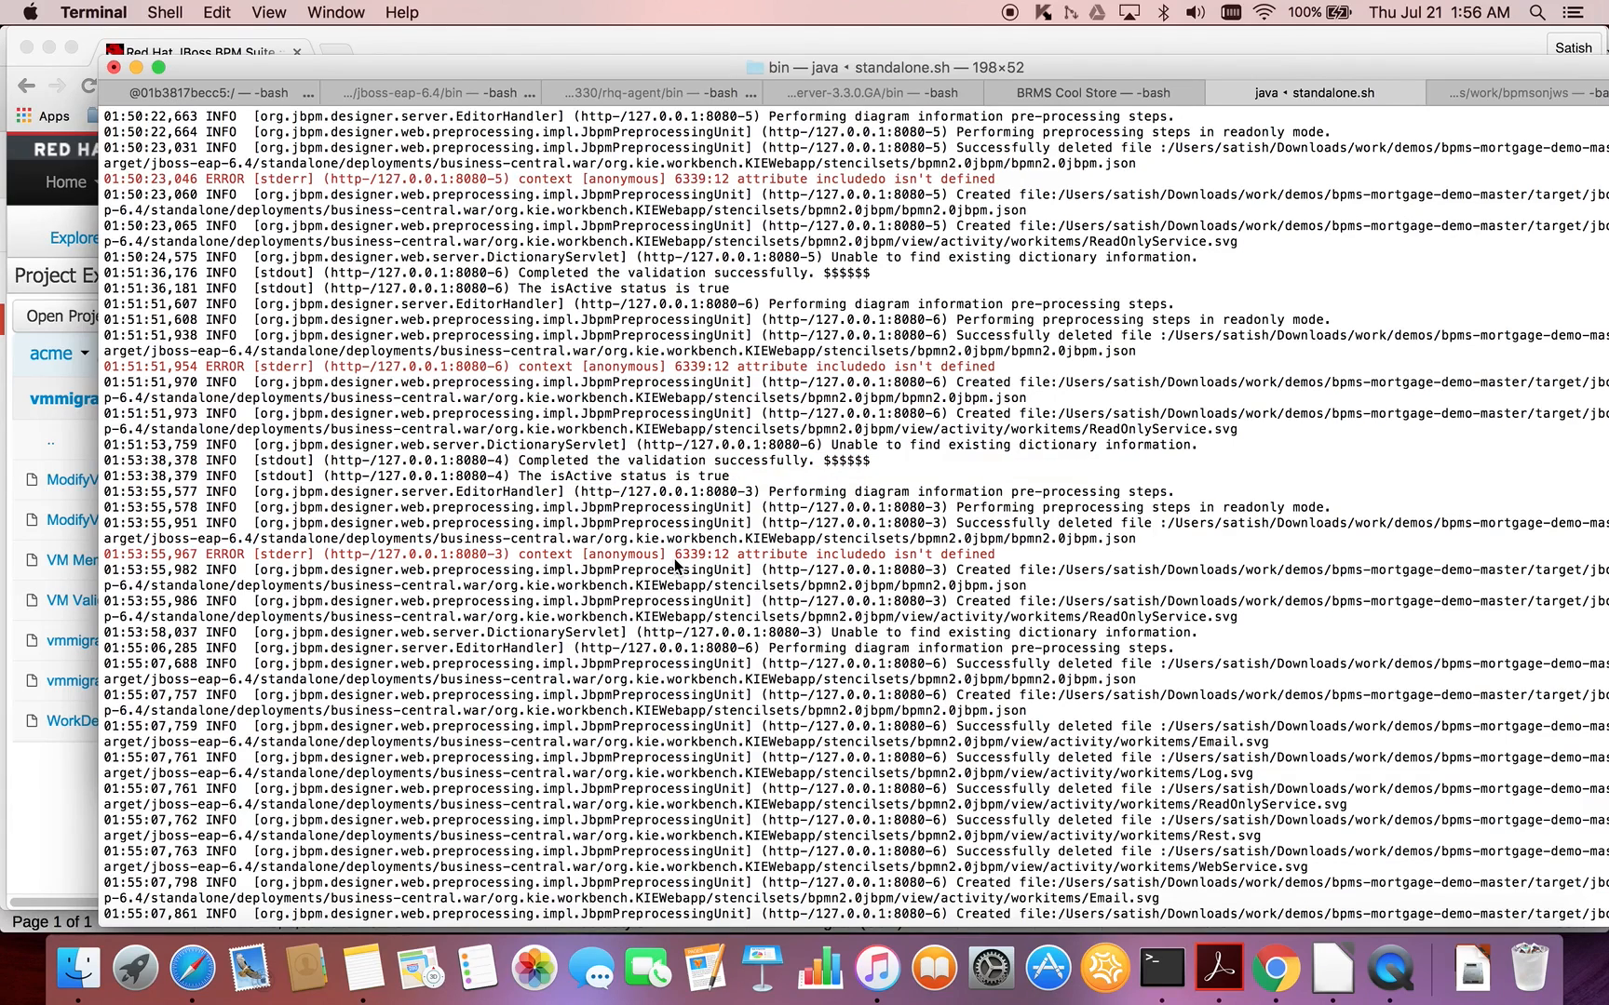
pyautogui.press('super+Tab')
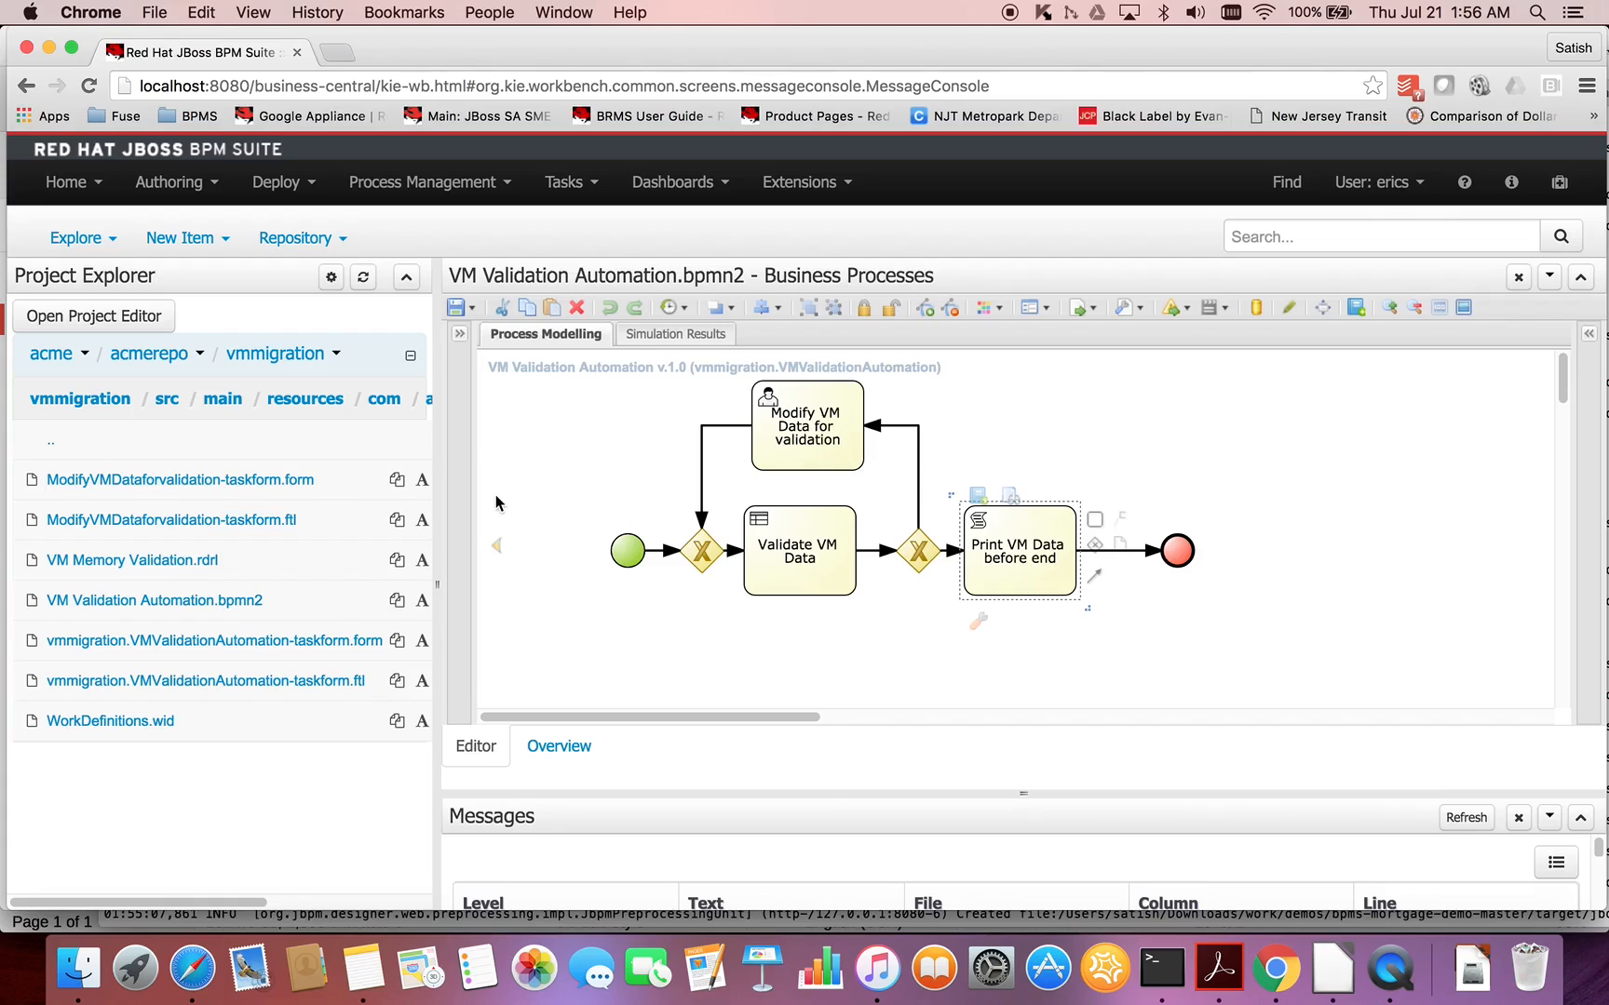
pyautogui.click(206, 562)
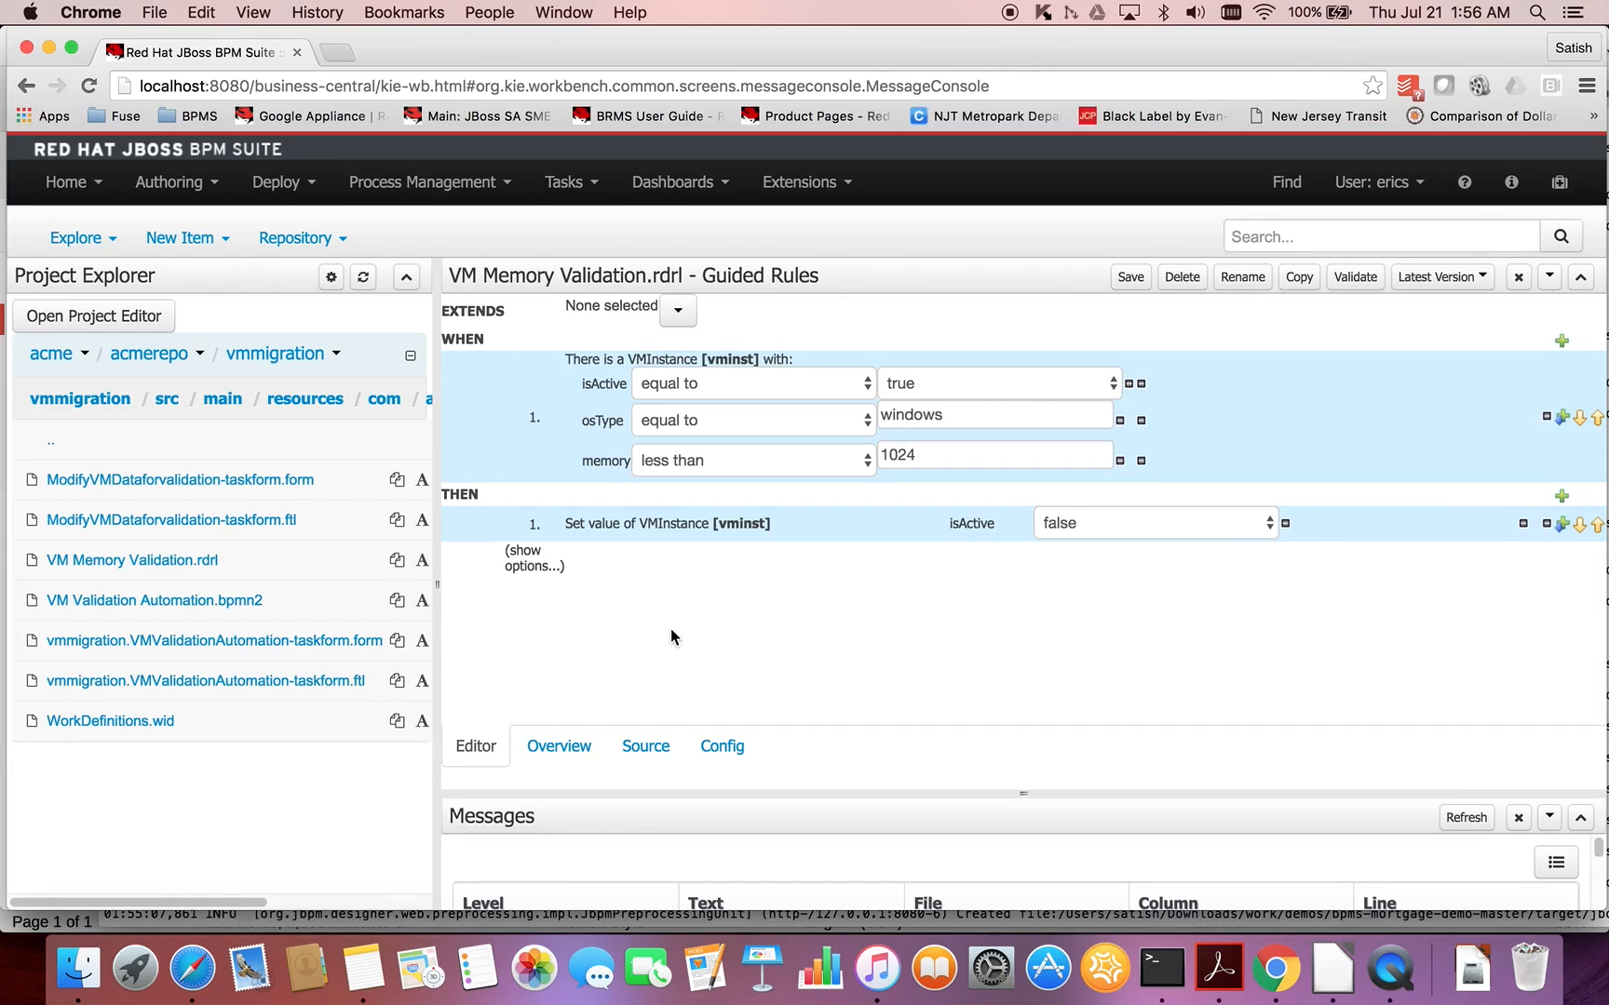
pyautogui.click(538, 553)
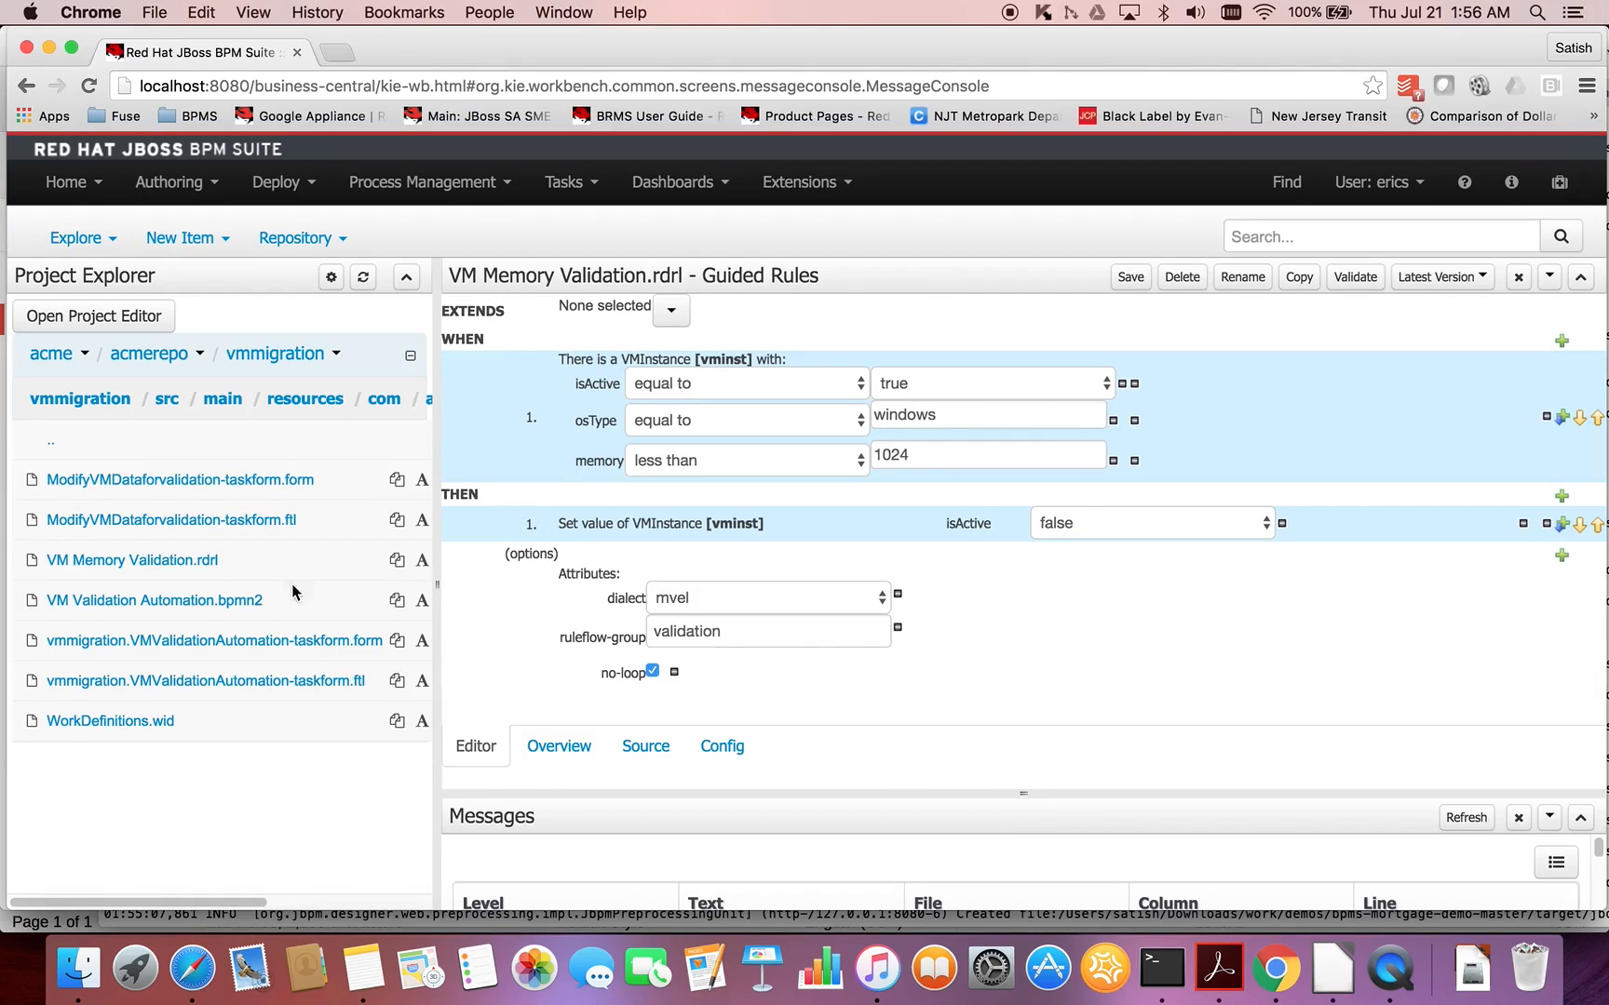
# - Reopen VM Validation Automation.bpmn2 and select the Validate VM Data task in the process diagram
pyautogui.click(238, 600)
pyautogui.click(797, 579)
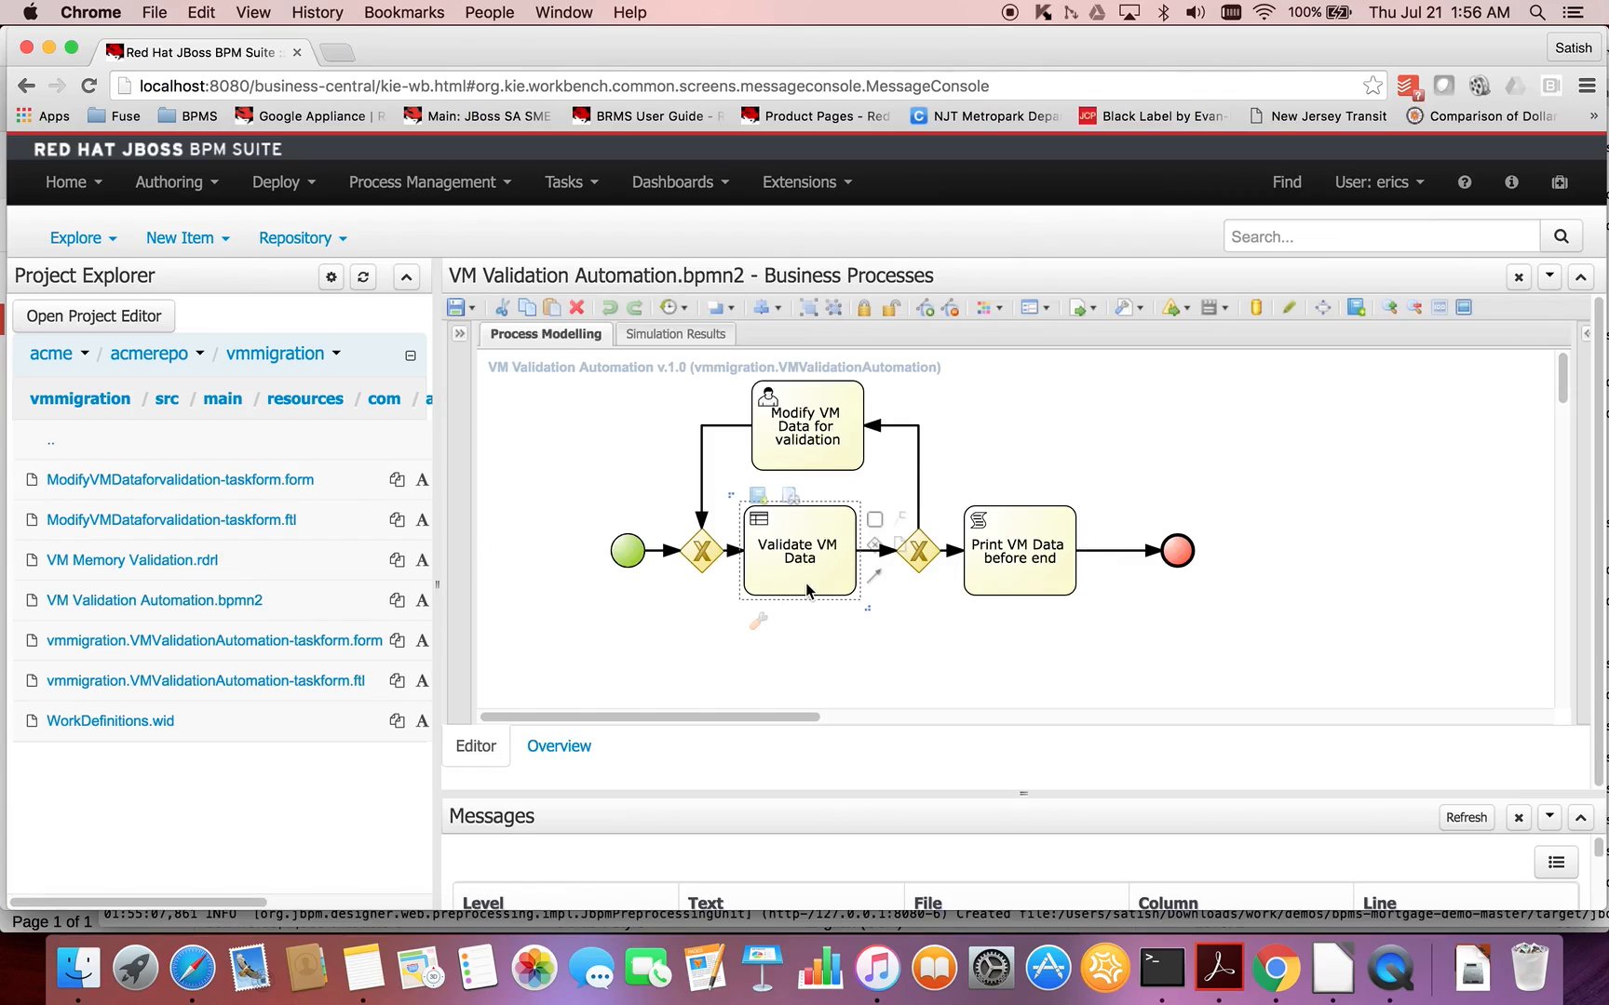
pyautogui.moveTo(758, 620)
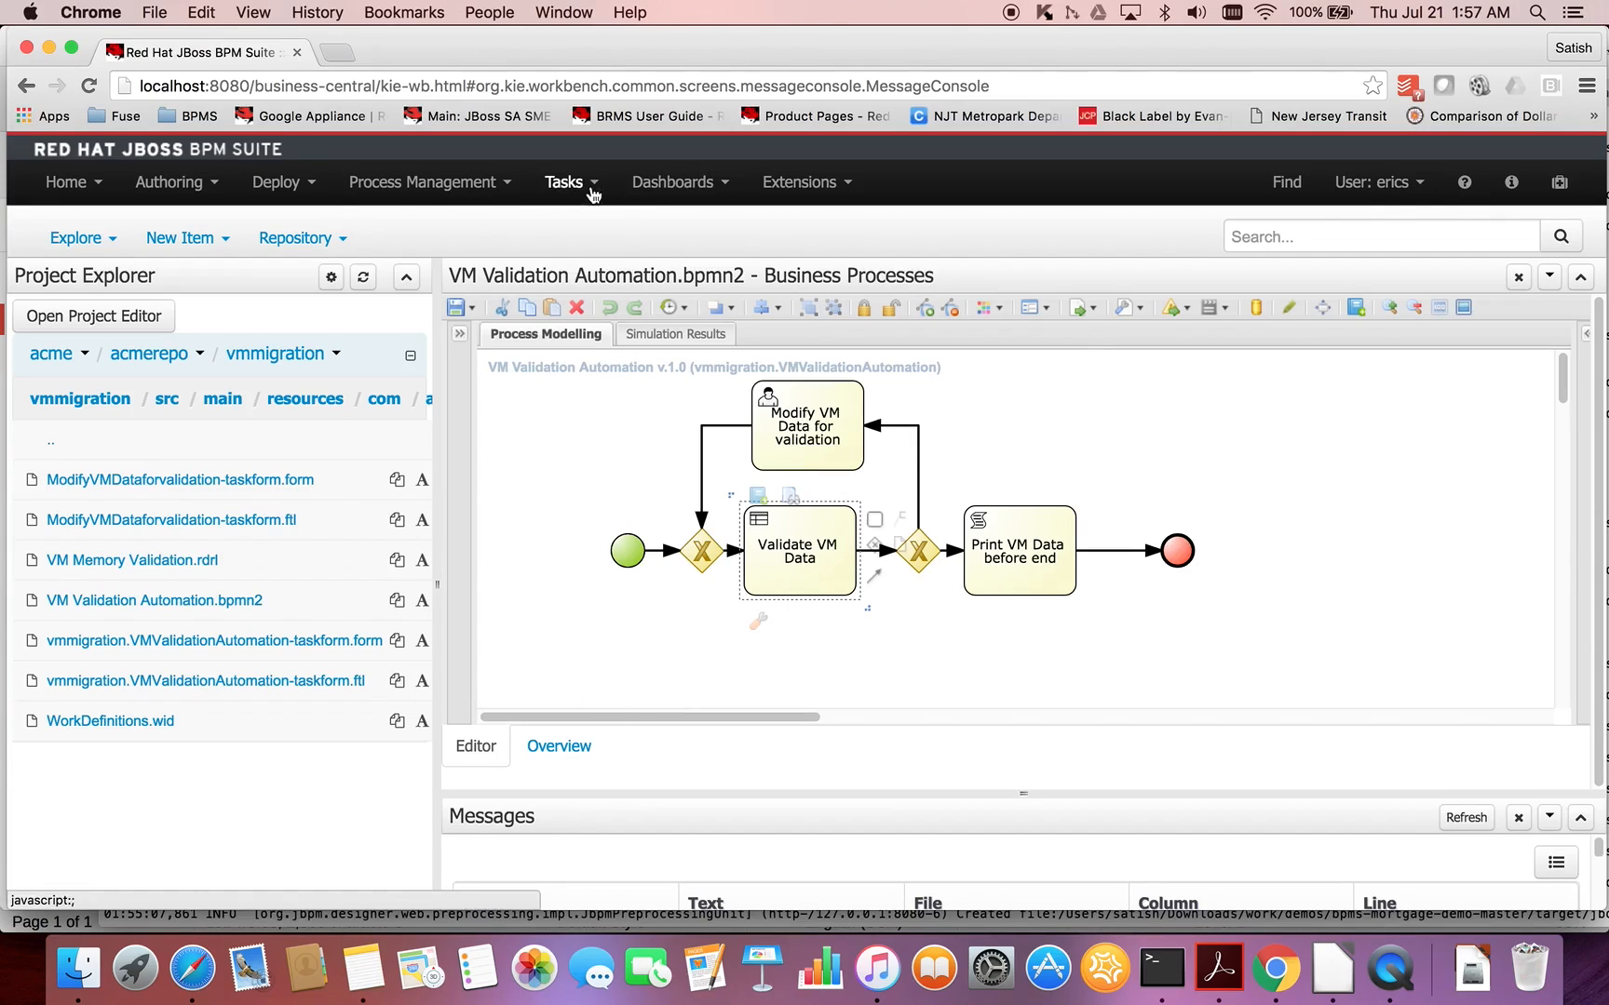
# - View the Process Definitions list and the list of active Process Instances
pyautogui.click(494, 186)
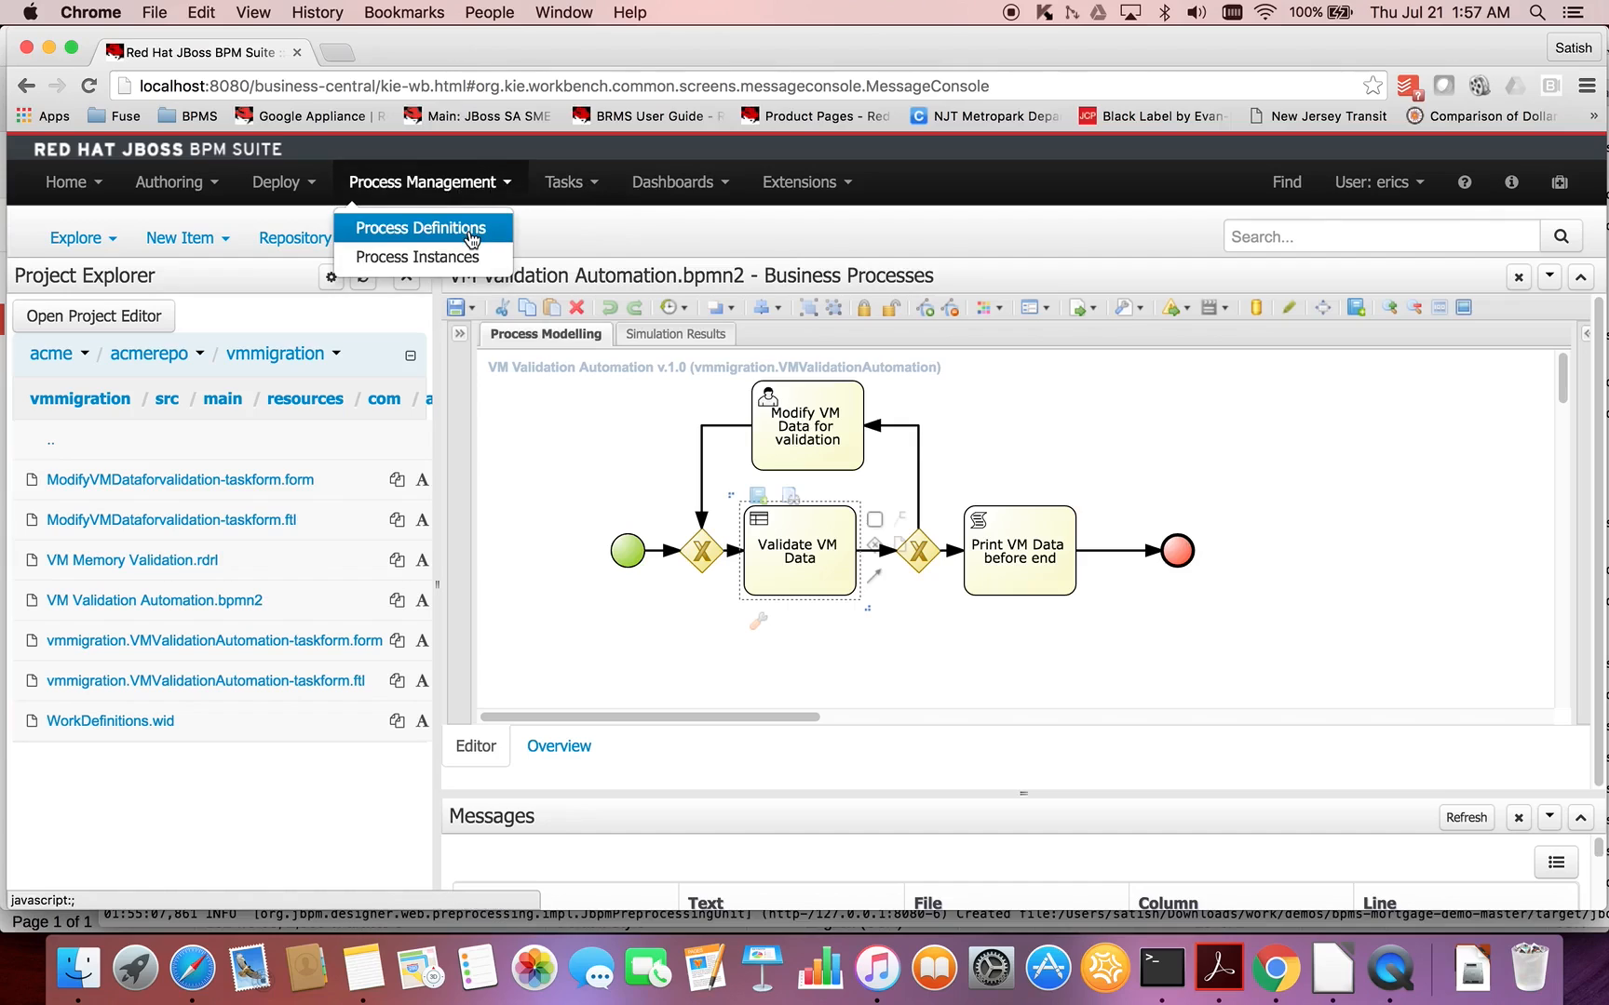
pyautogui.click(468, 229)
pyautogui.click(1015, 370)
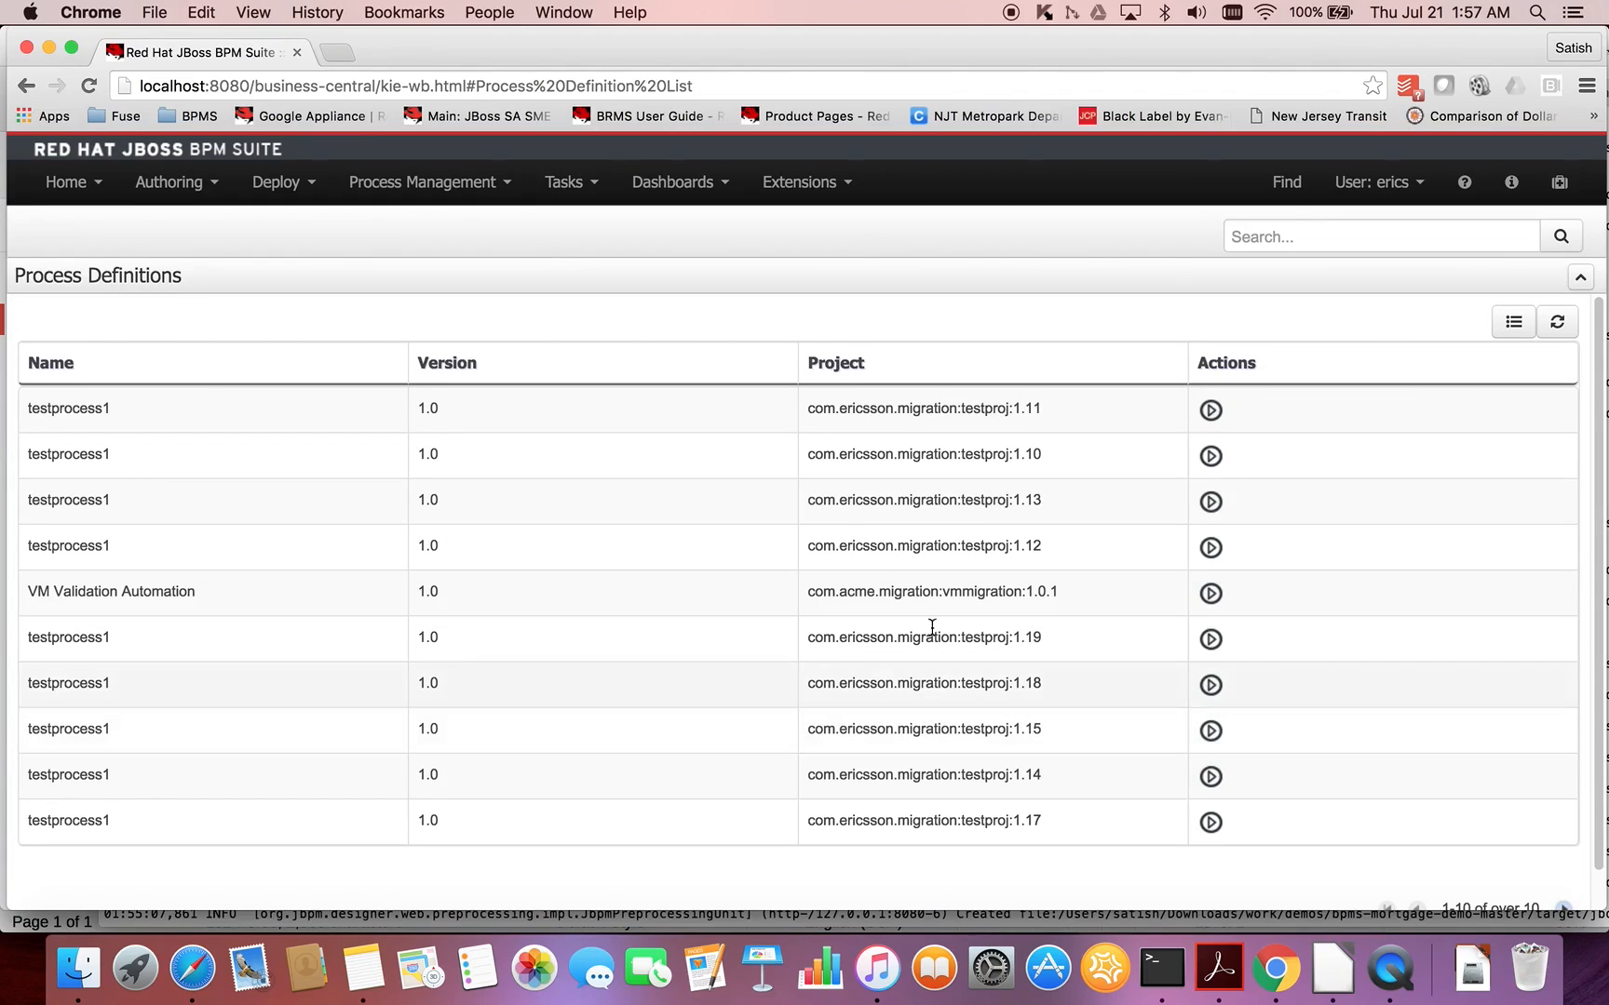
pyautogui.click(514, 192)
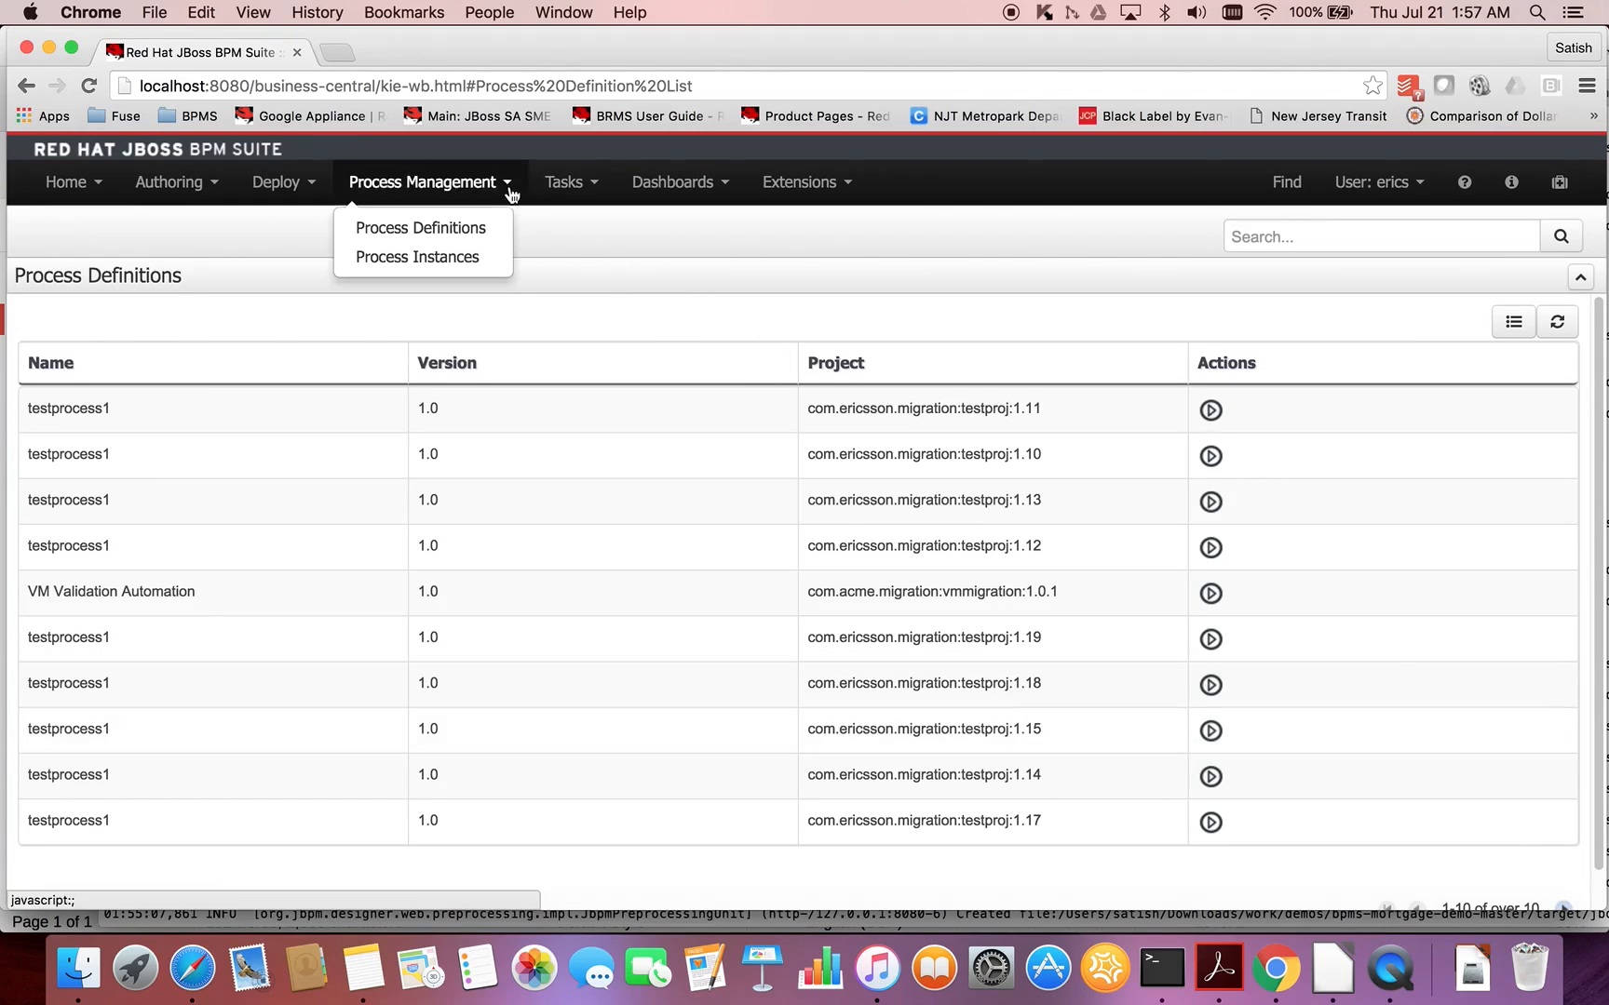
pyautogui.click(488, 270)
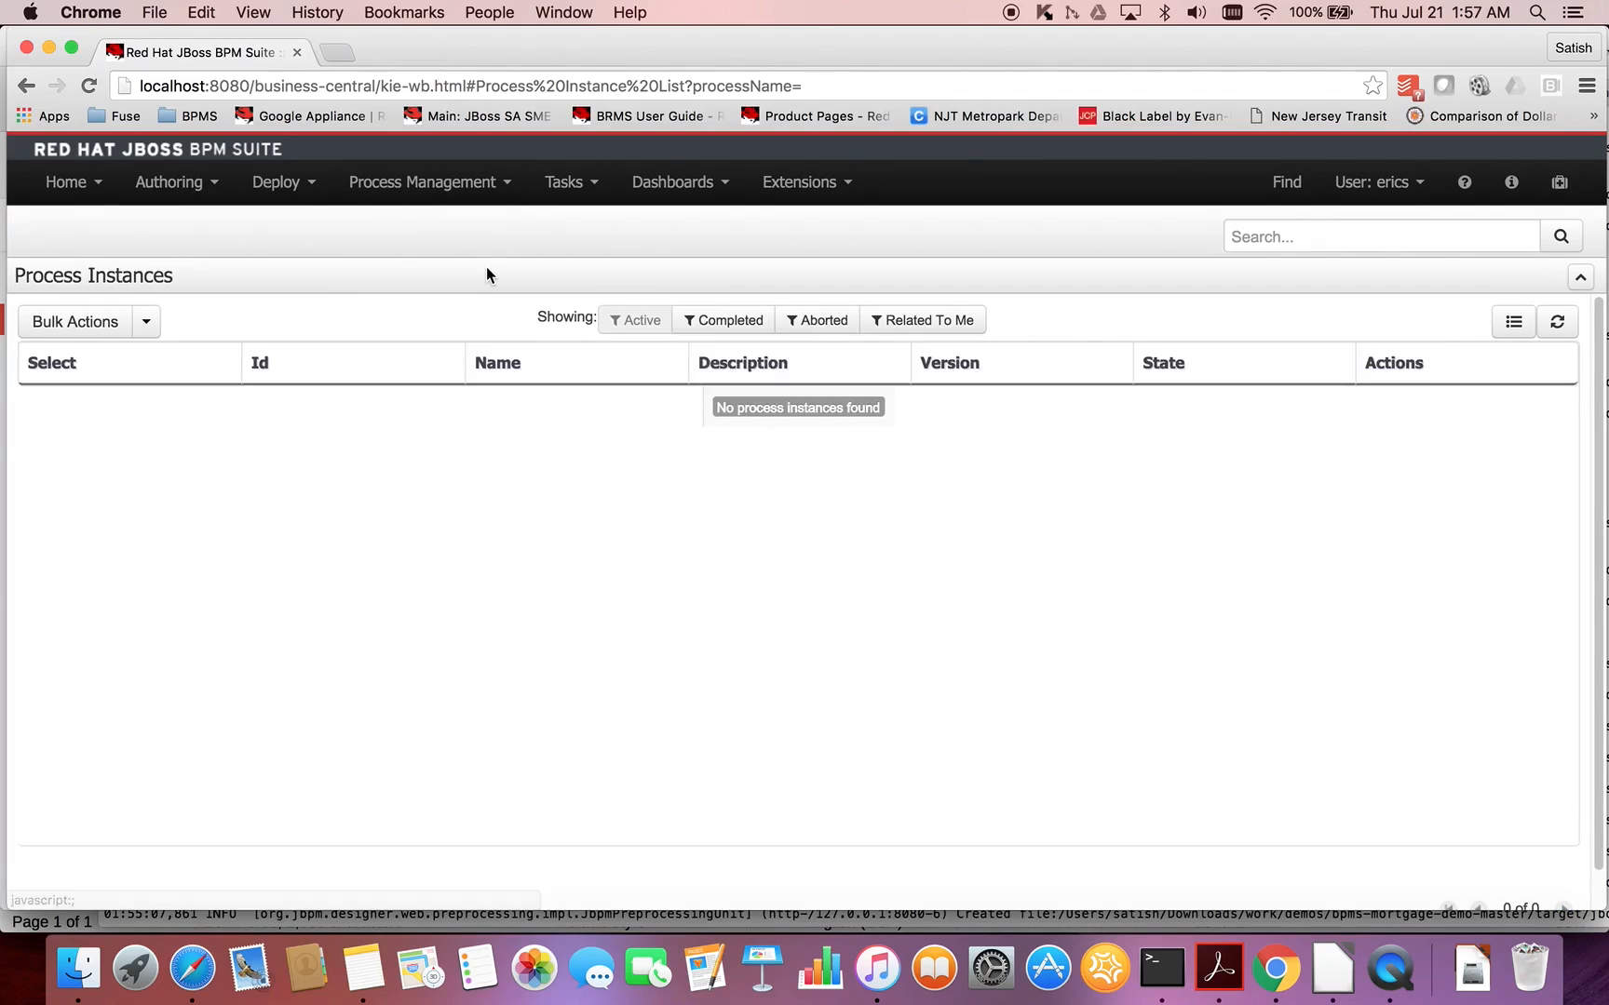
# - View the active Tasks List and the process dashboard for VM Validation Automation
pyautogui.click(593, 185)
pyautogui.click(583, 226)
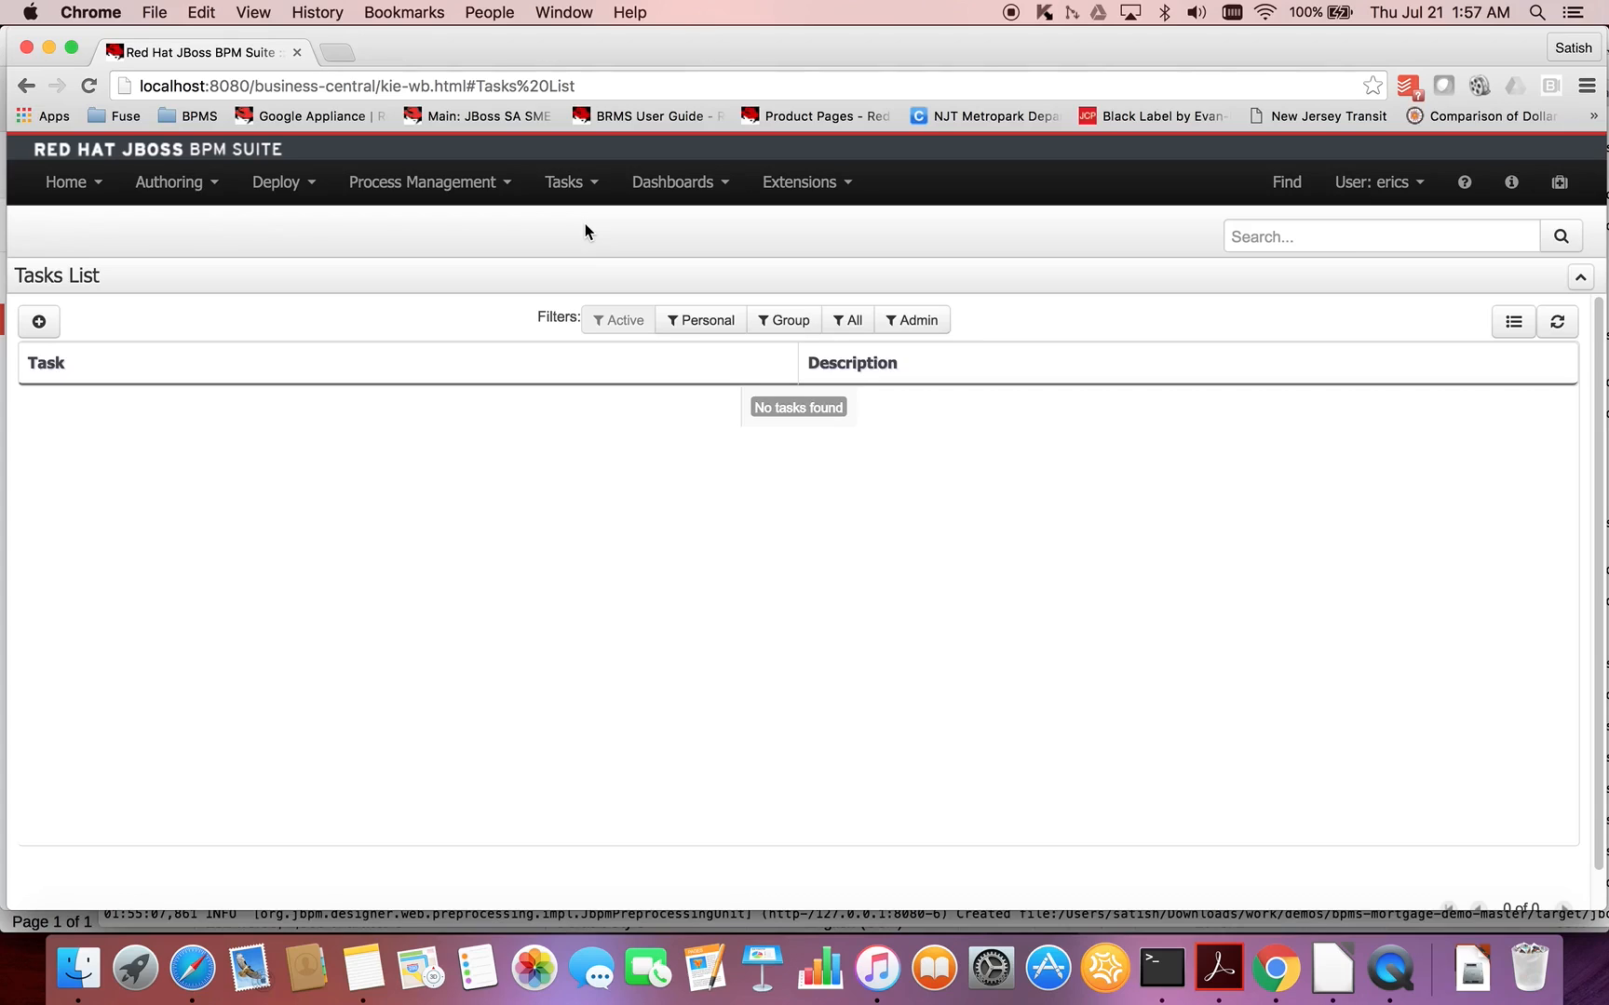
pyautogui.click(720, 189)
pyautogui.click(691, 235)
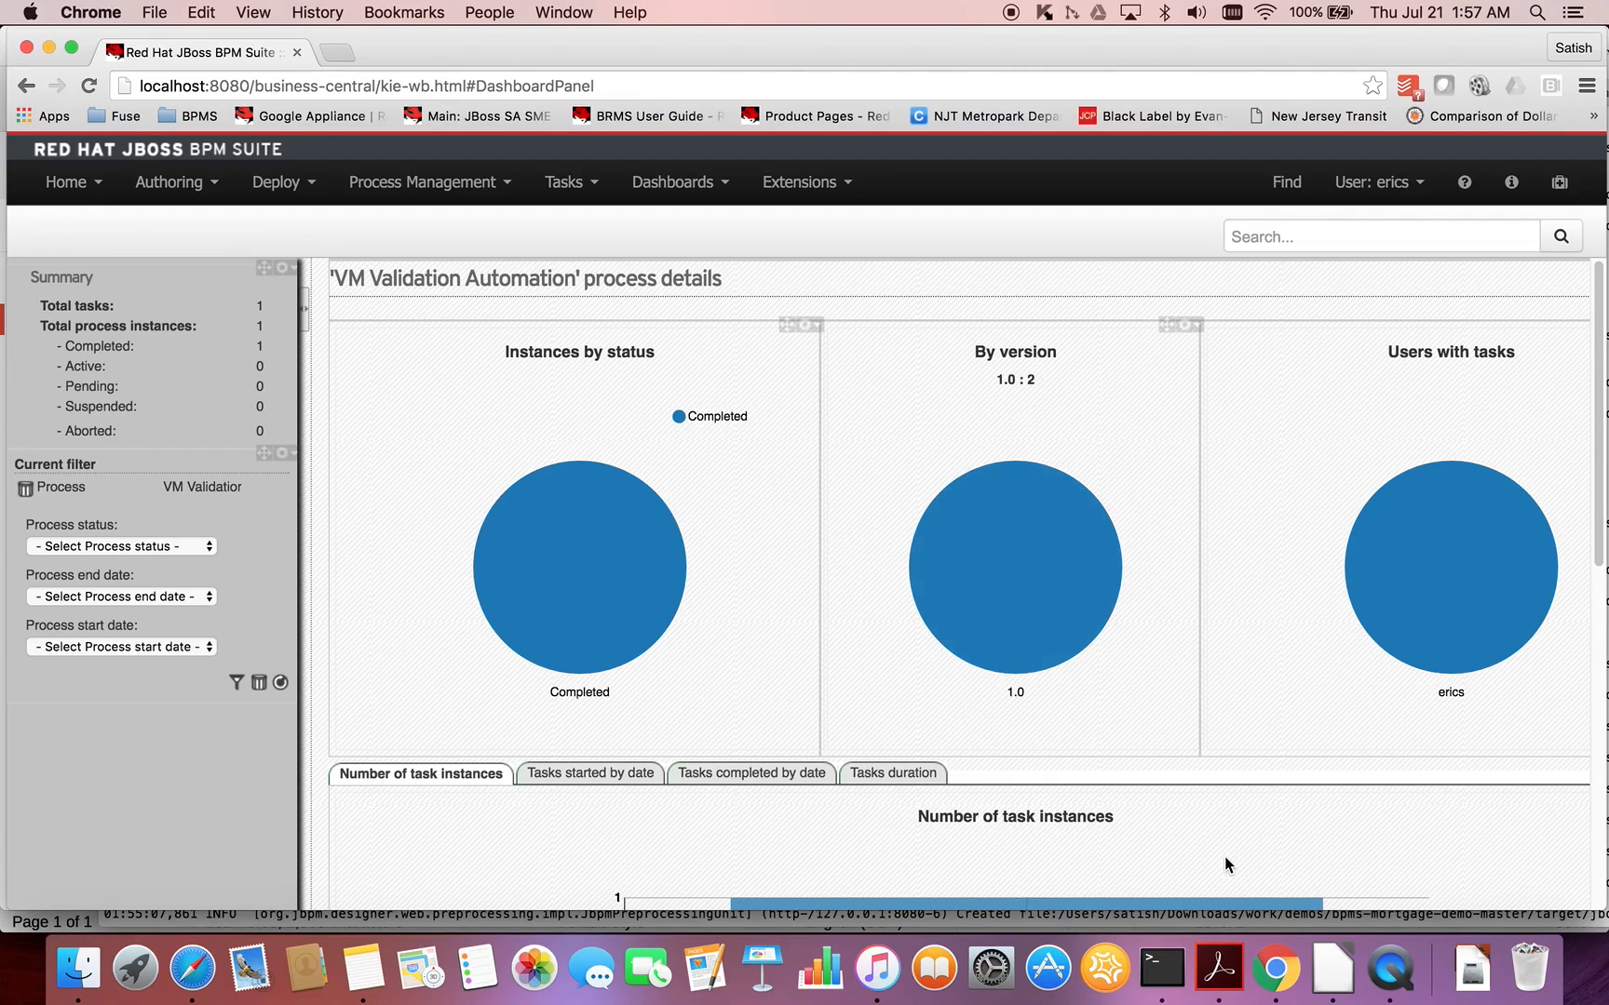
# - Switch to LibreOffice and review the written steps for creating, building and running the VM Validation process
pyautogui.click(1315, 970)
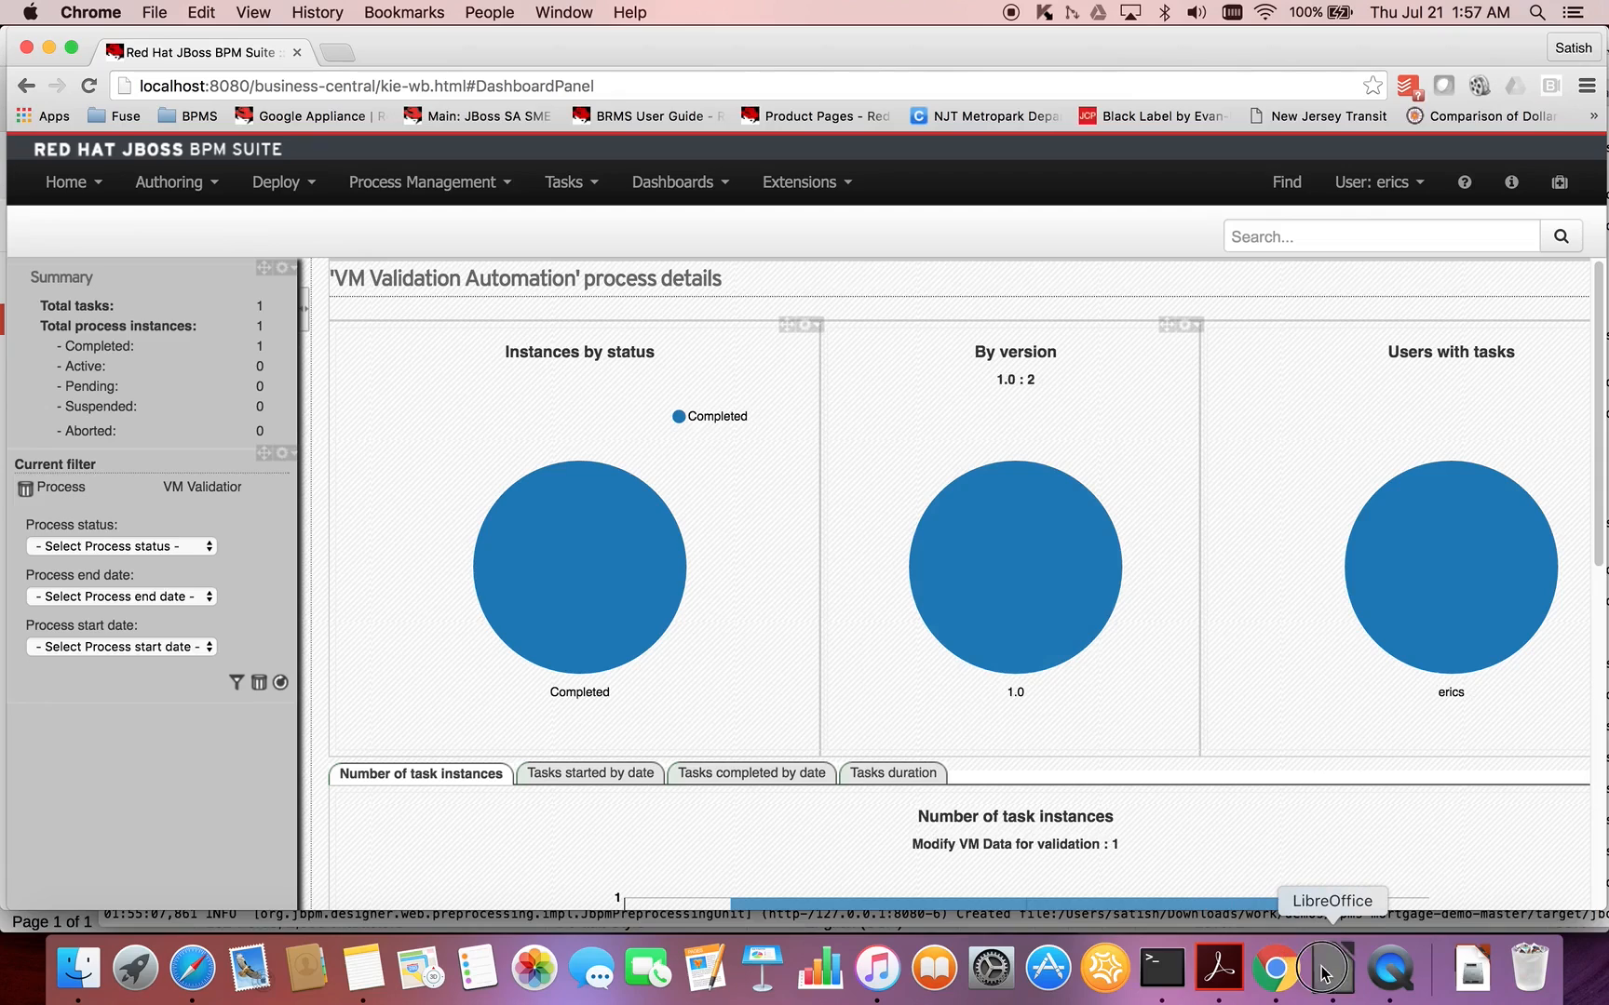
pyautogui.scroll(-2, 989, 703)
pyautogui.scroll(-2, 989, 703)
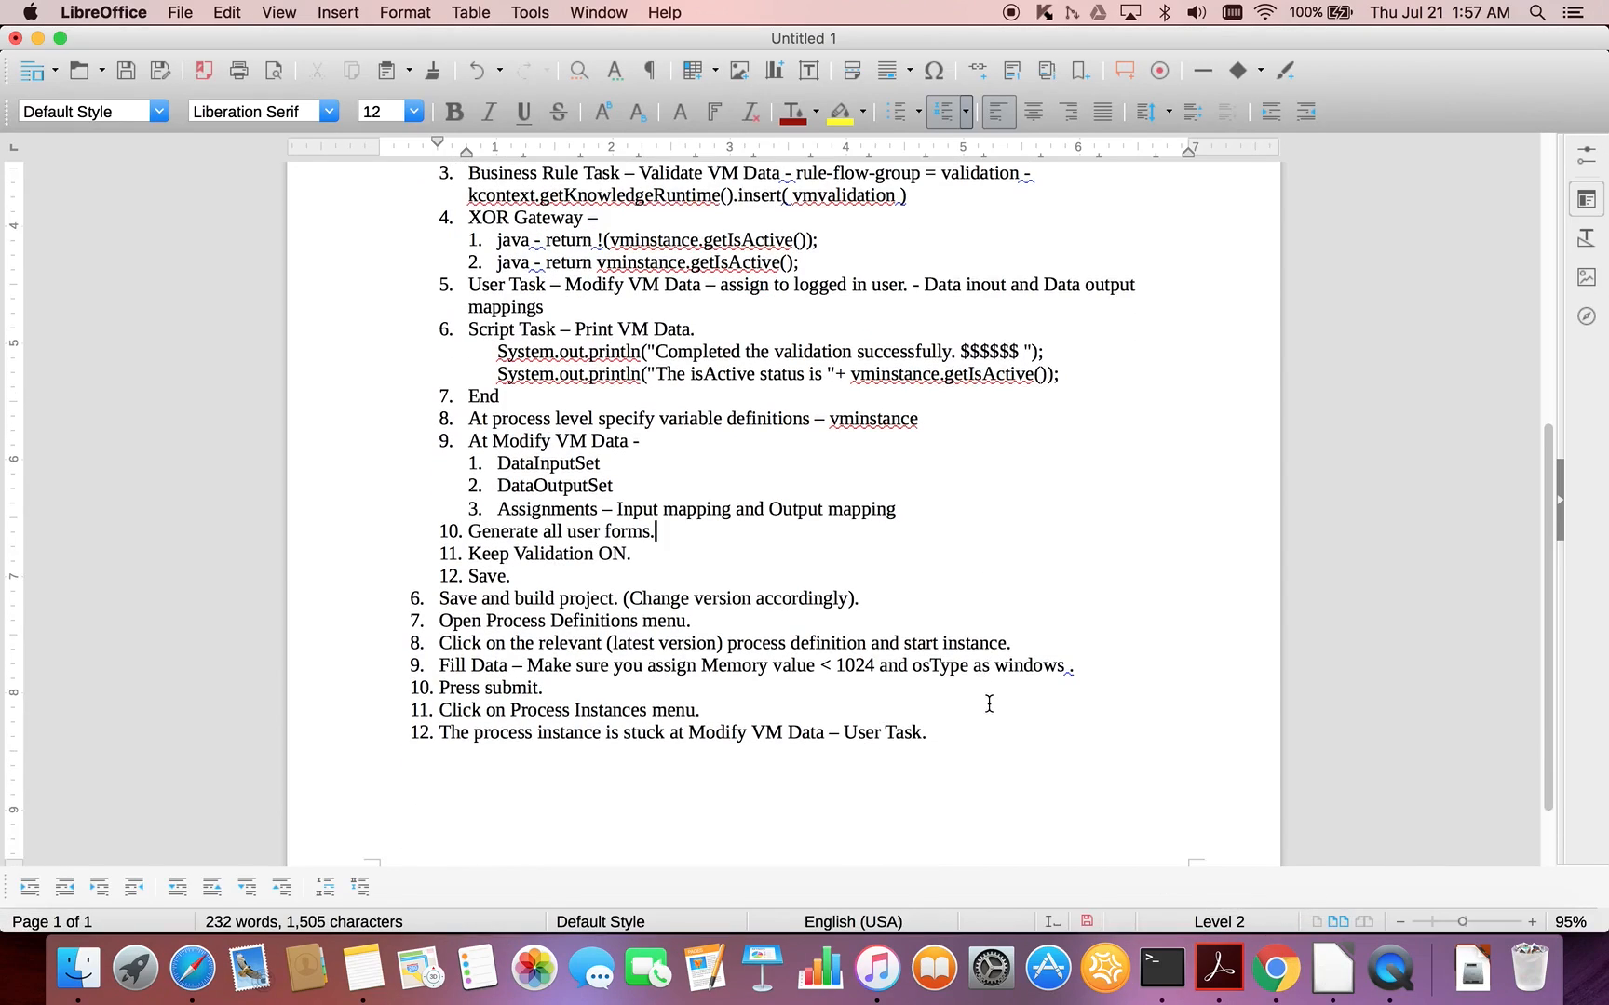
pyautogui.scroll(5, 988, 703)
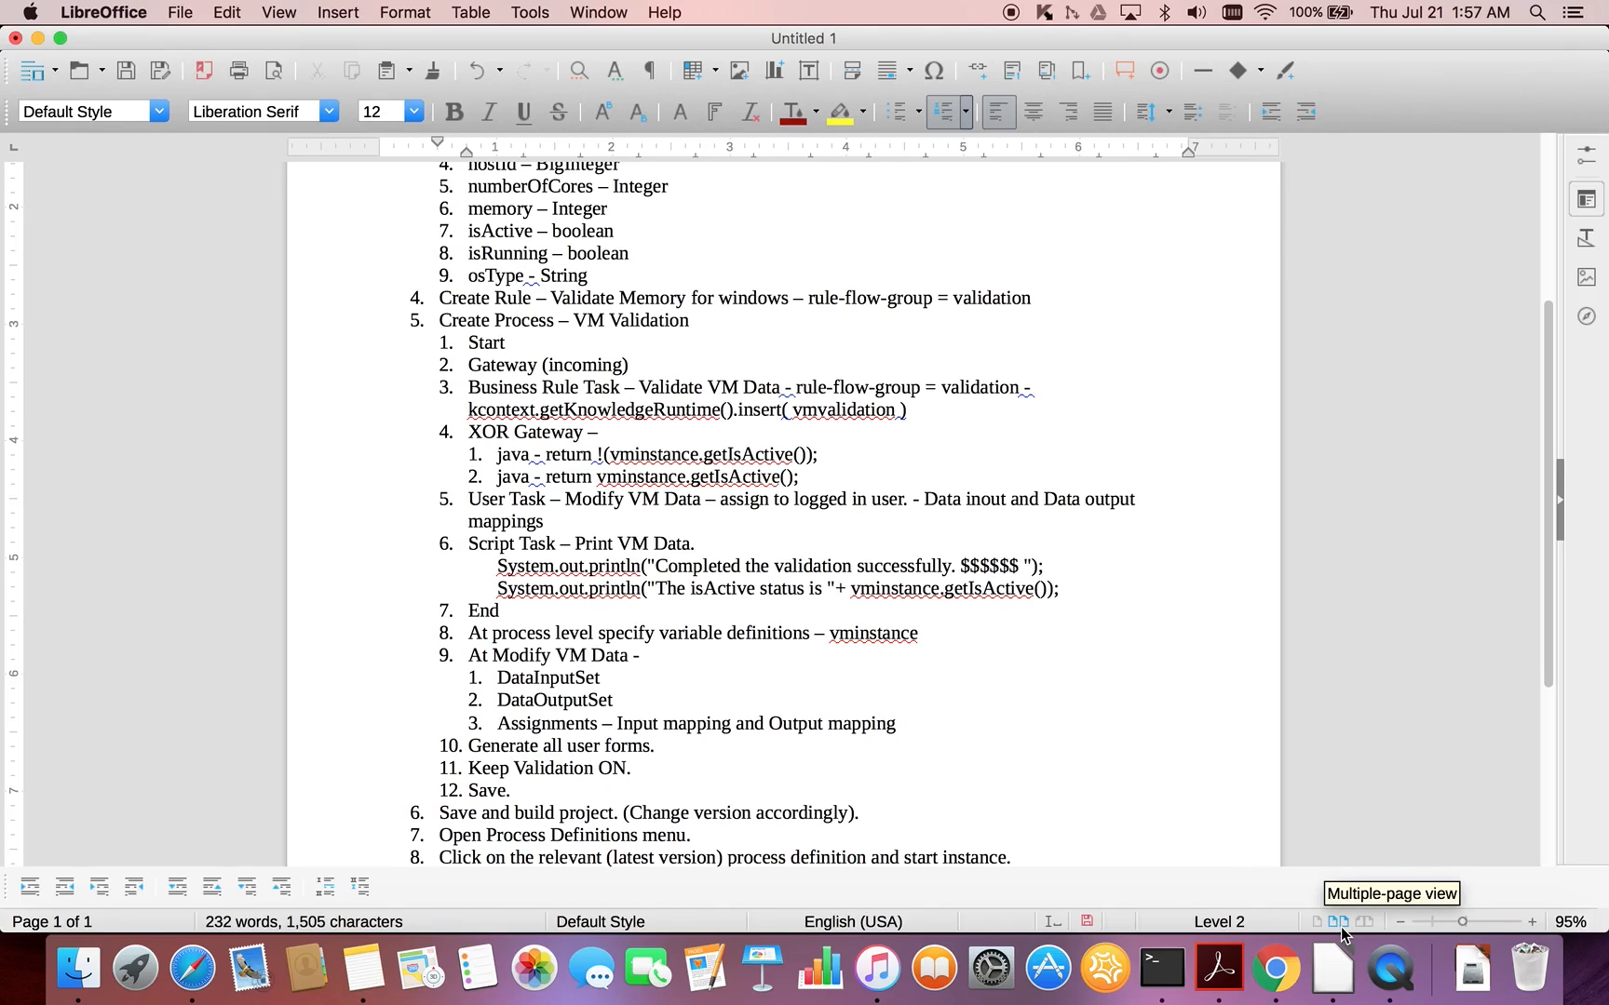
pyautogui.click(1387, 965)
pyautogui.rightClick(1387, 965)
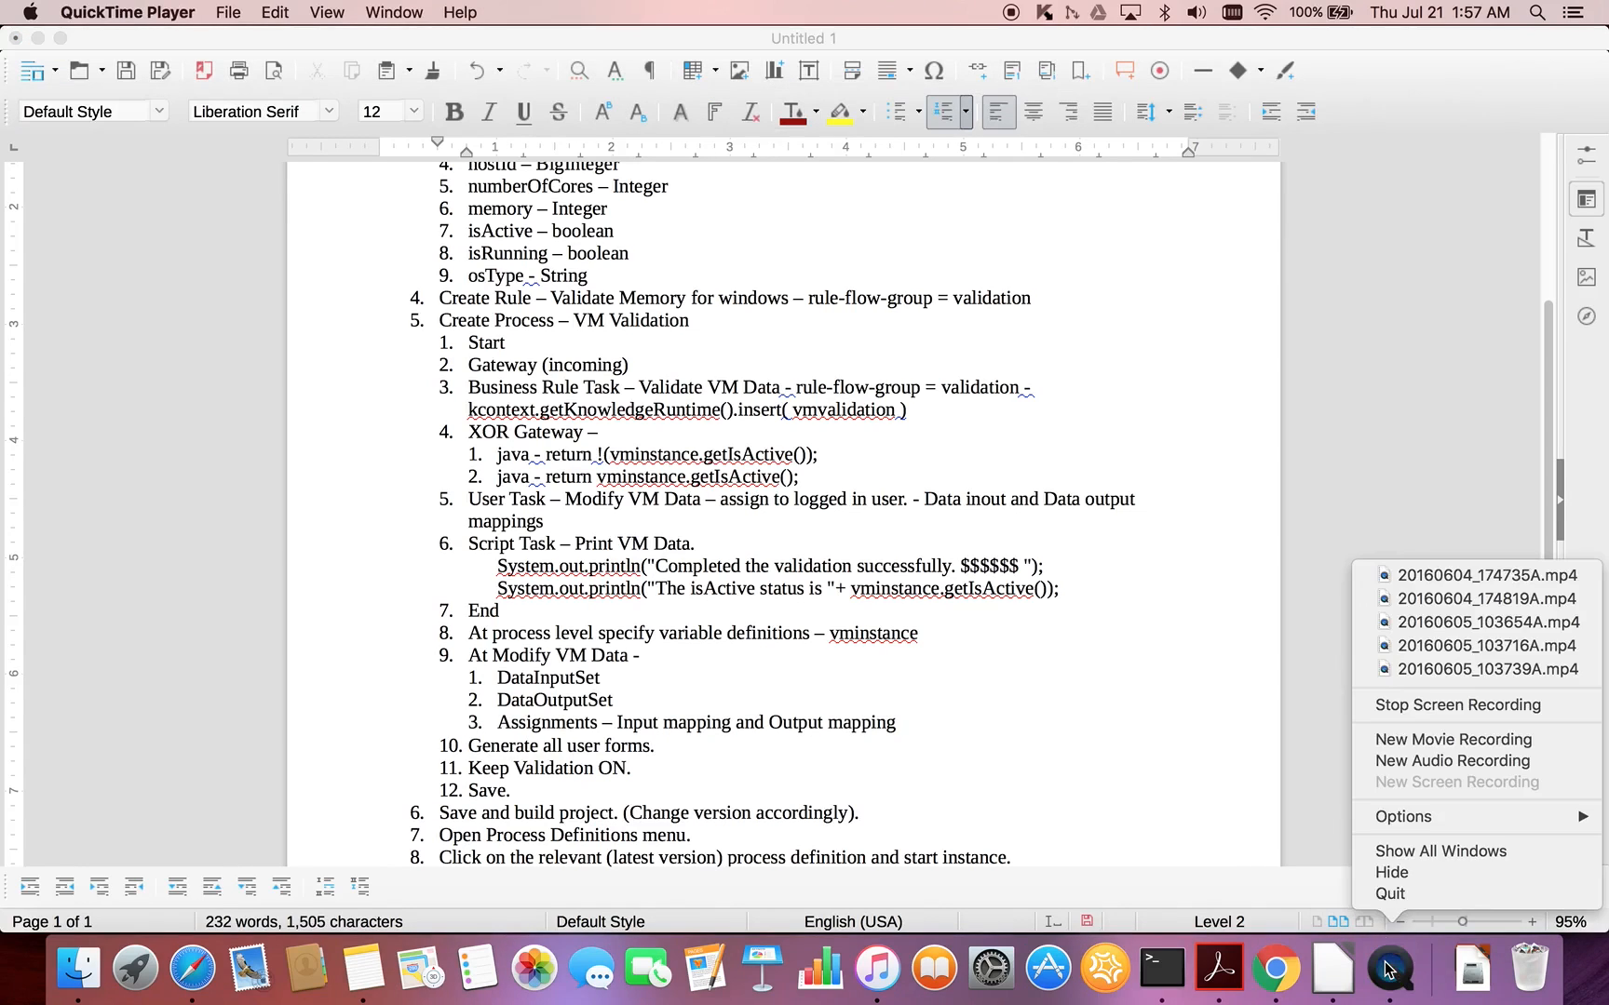